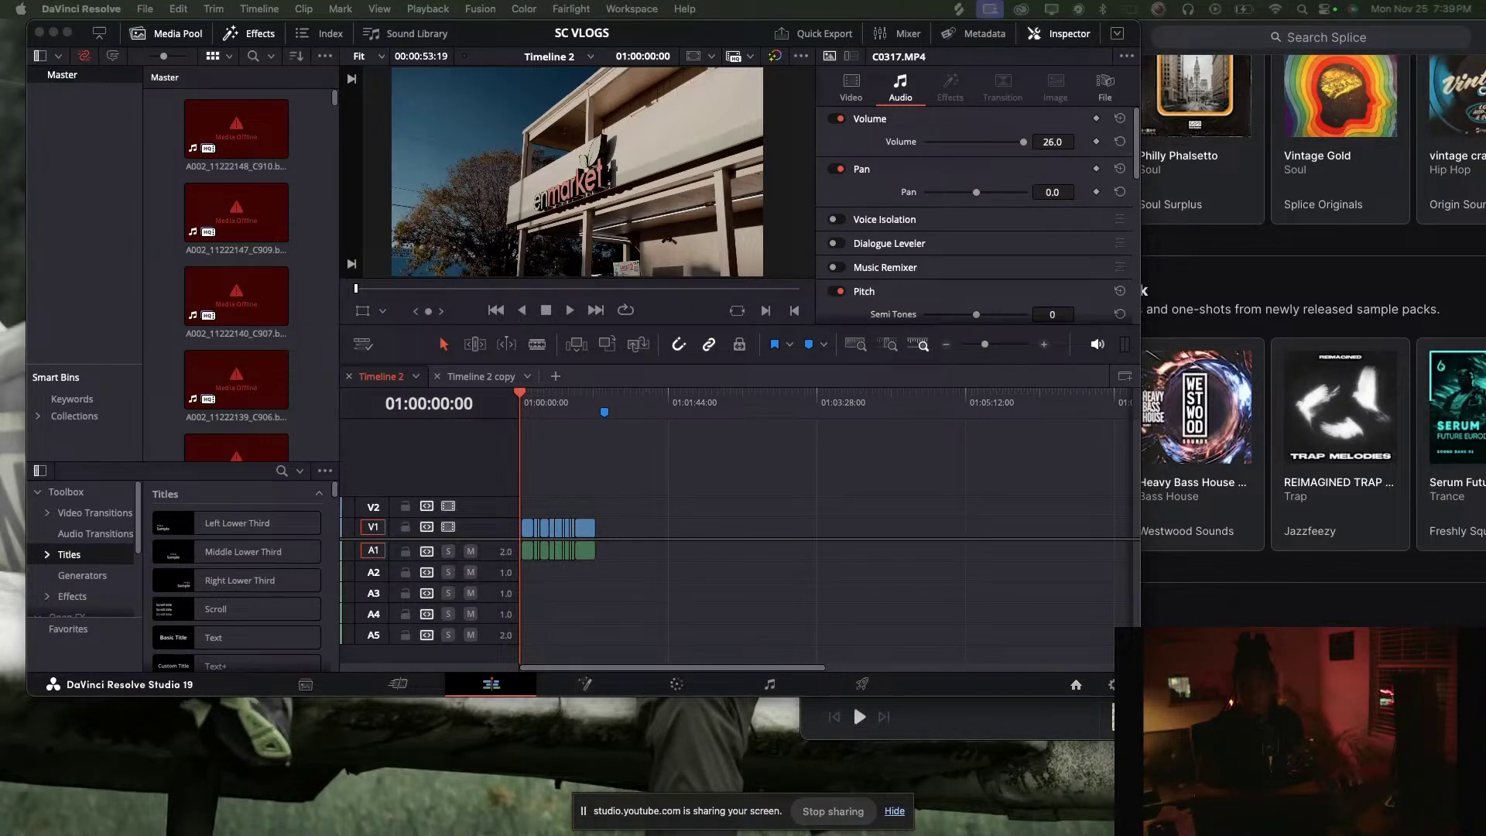
# Enlarge the DaVinci Resolve window to fill the screen and hide the screen-sharing notice
pyautogui.click(853, 703)
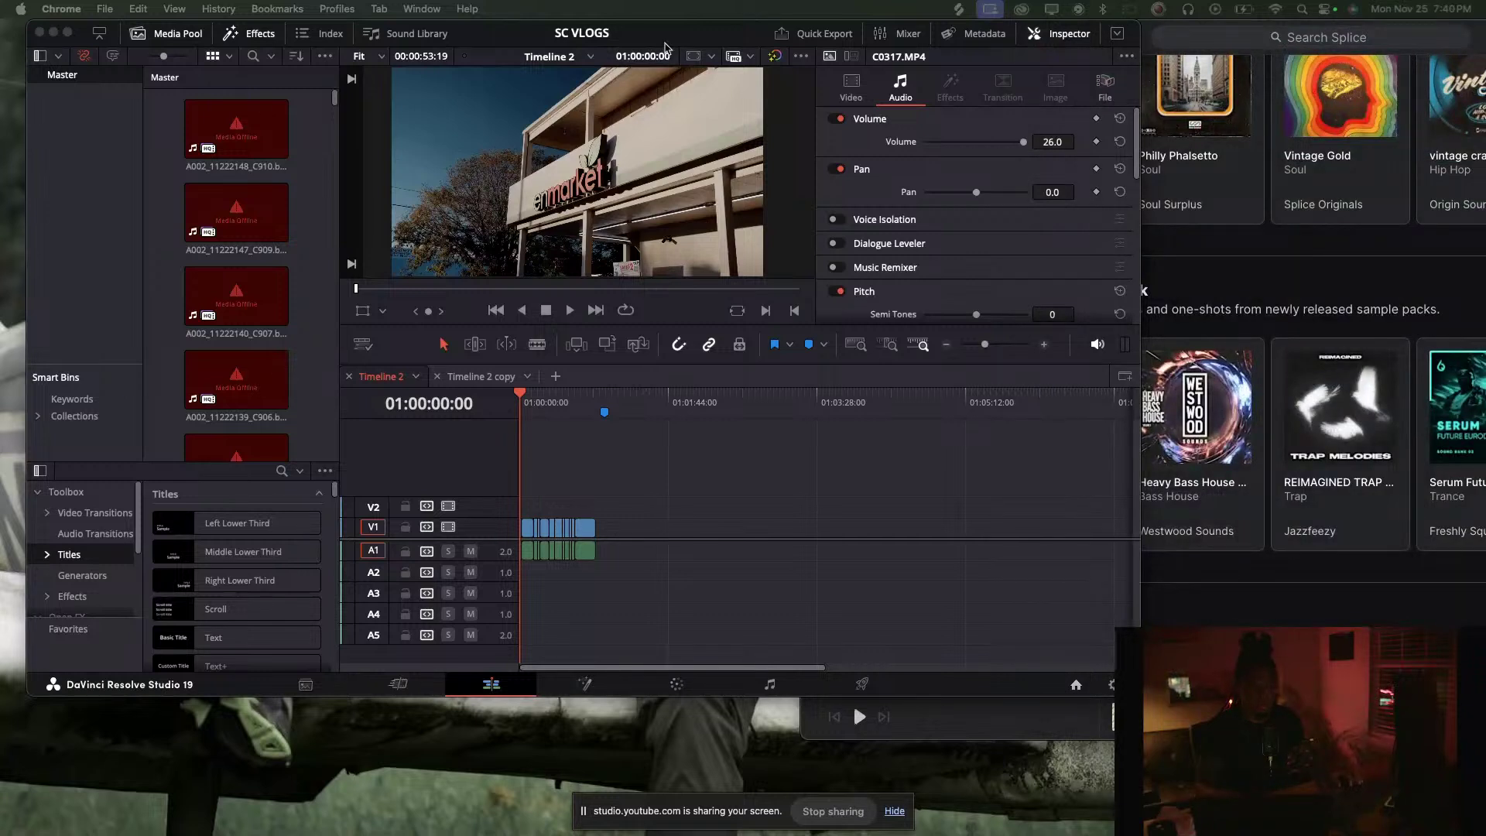
pyautogui.click(335, 370)
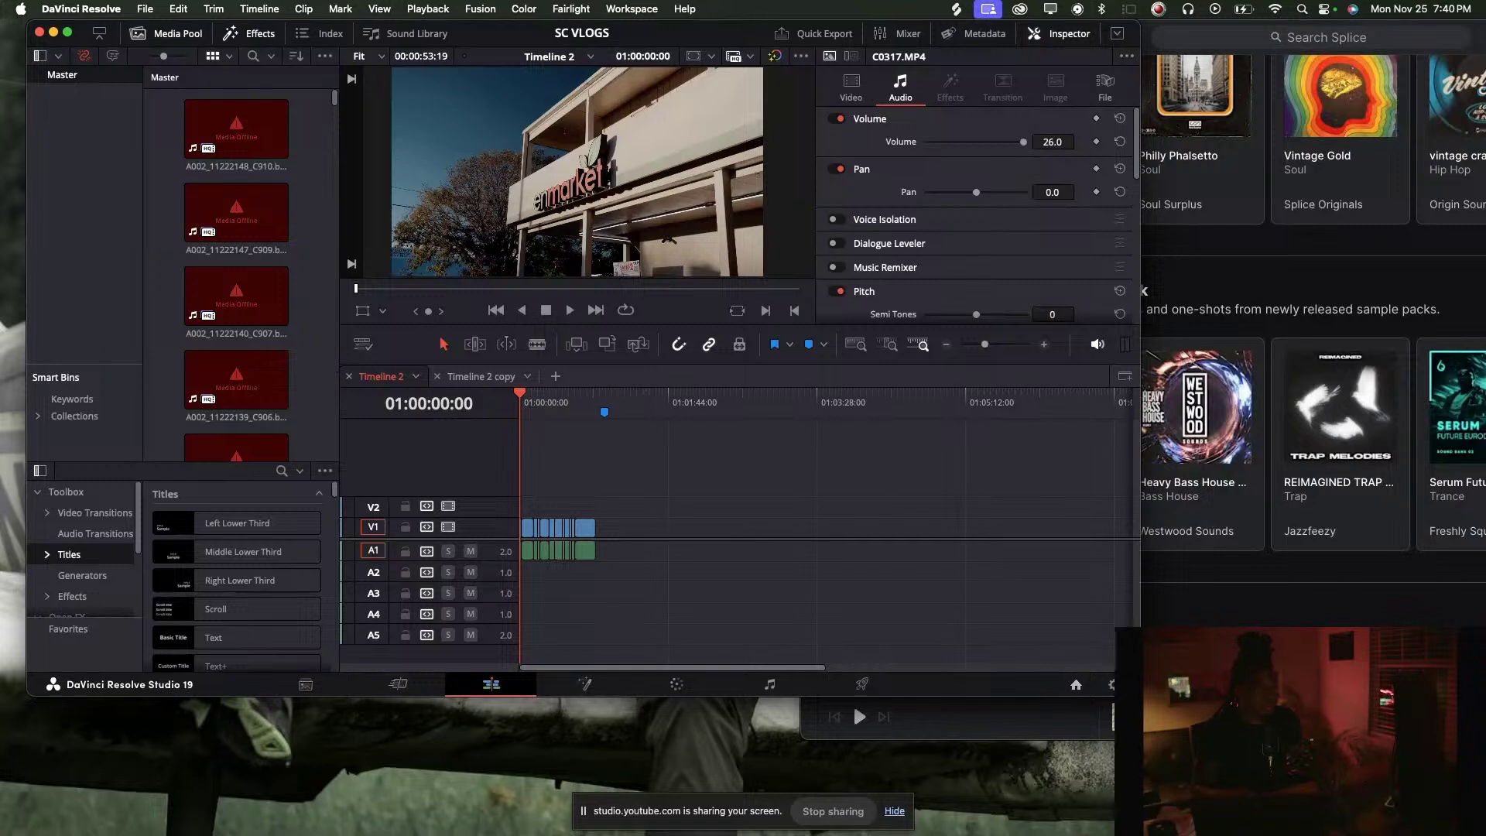
pyautogui.hotkey('ctrl', 'alt', 'Return')
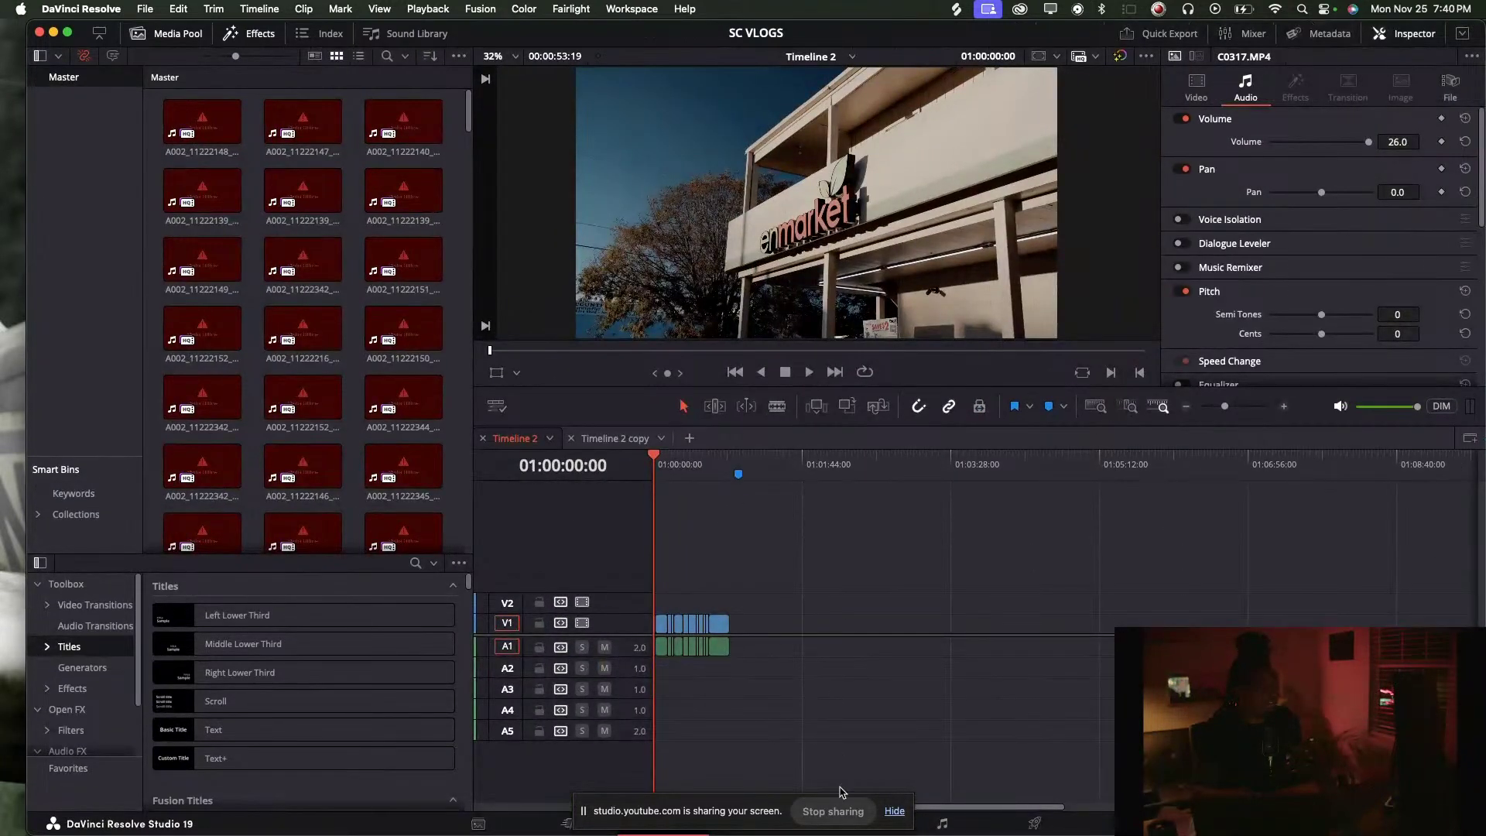
pyautogui.click(890, 819)
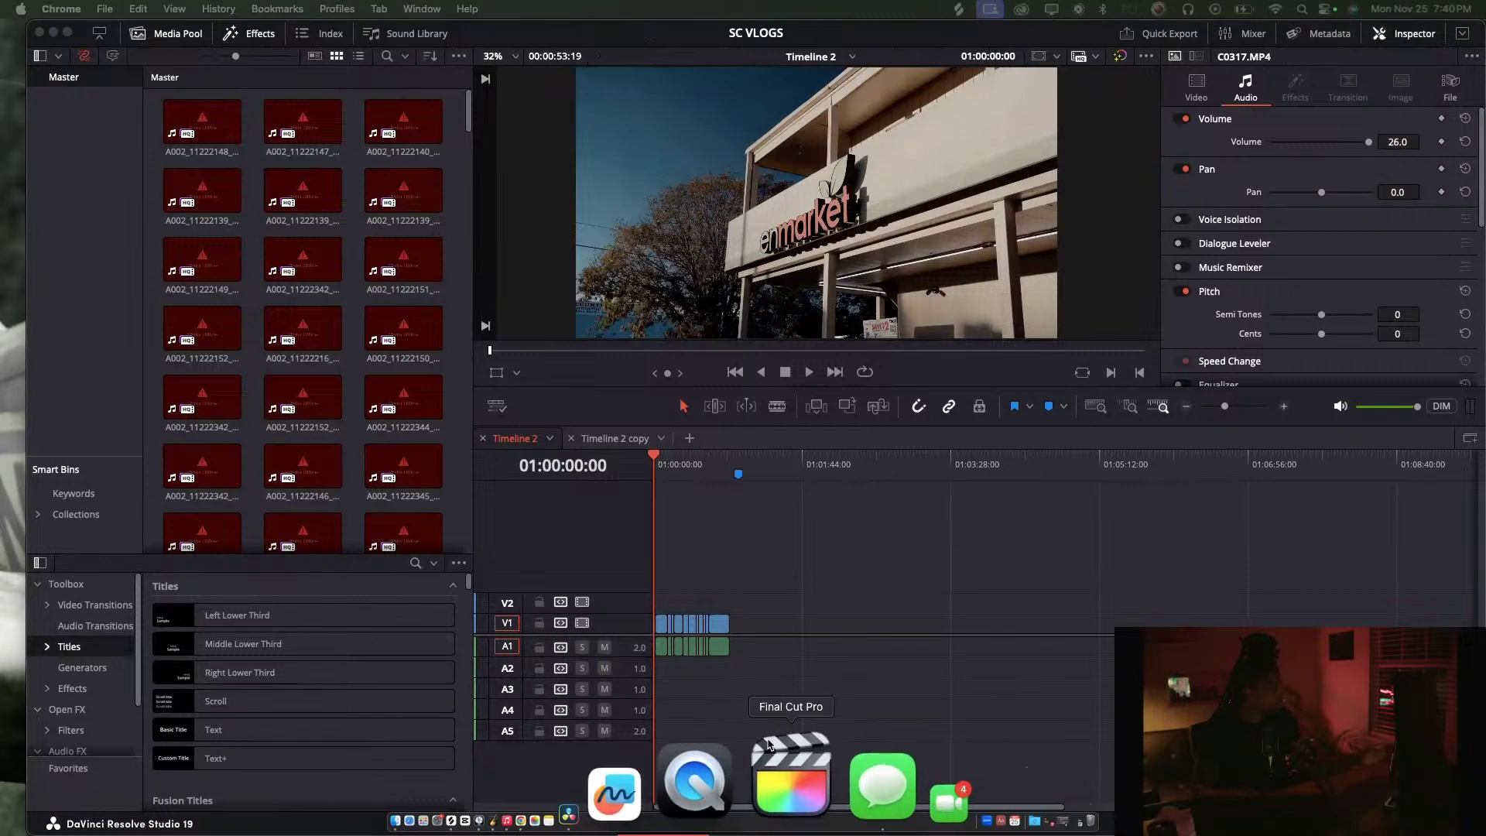
# Skim Timeline 2 from the storefront shot to the closing C0318 clip in playback
pyautogui.click(662, 464)
pyautogui.press('space')
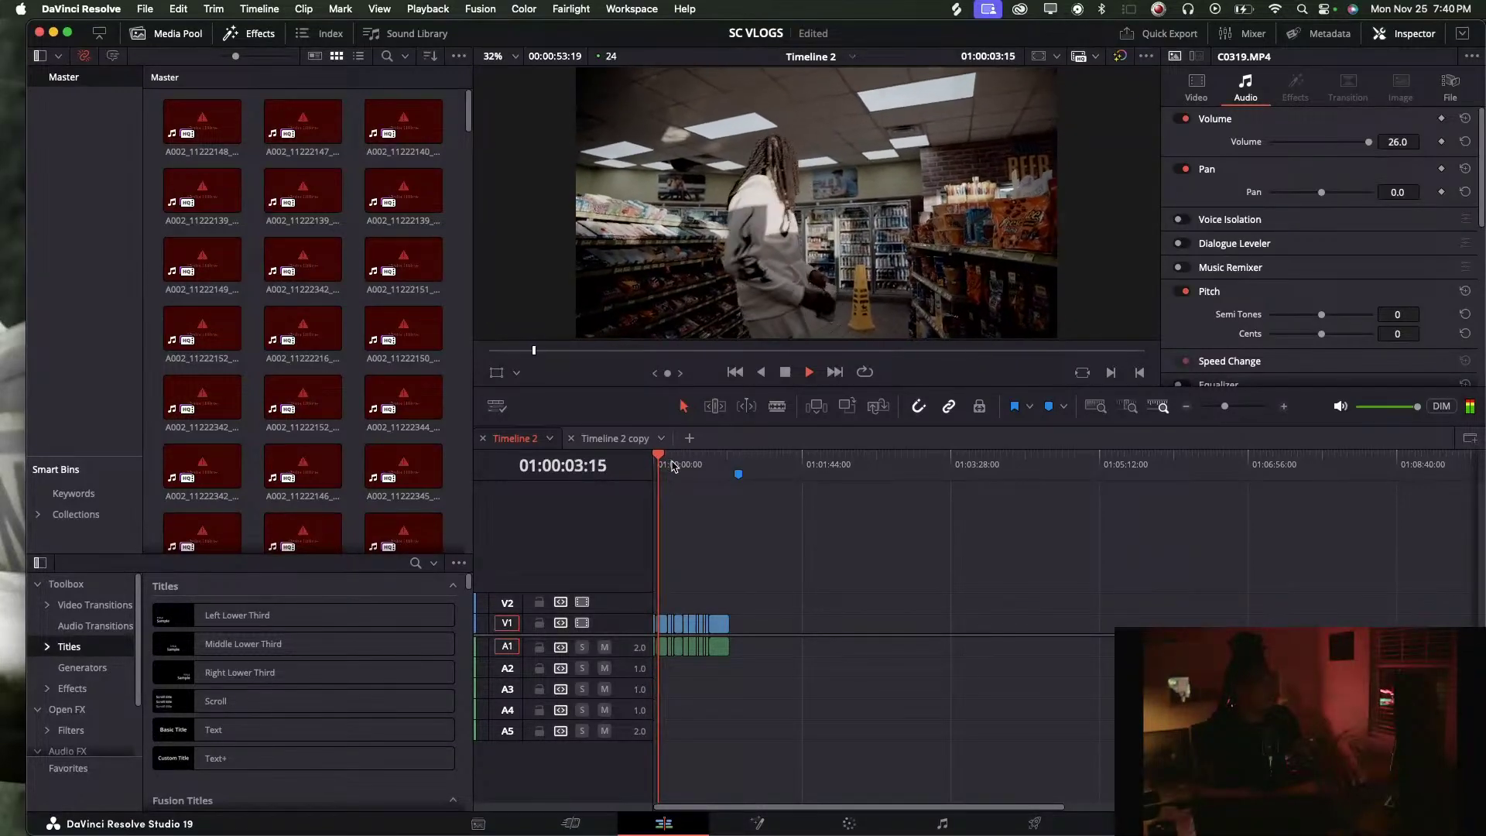
pyautogui.click(682, 467)
pyautogui.moveTo(697, 467); pyautogui.dragTo(719, 462)
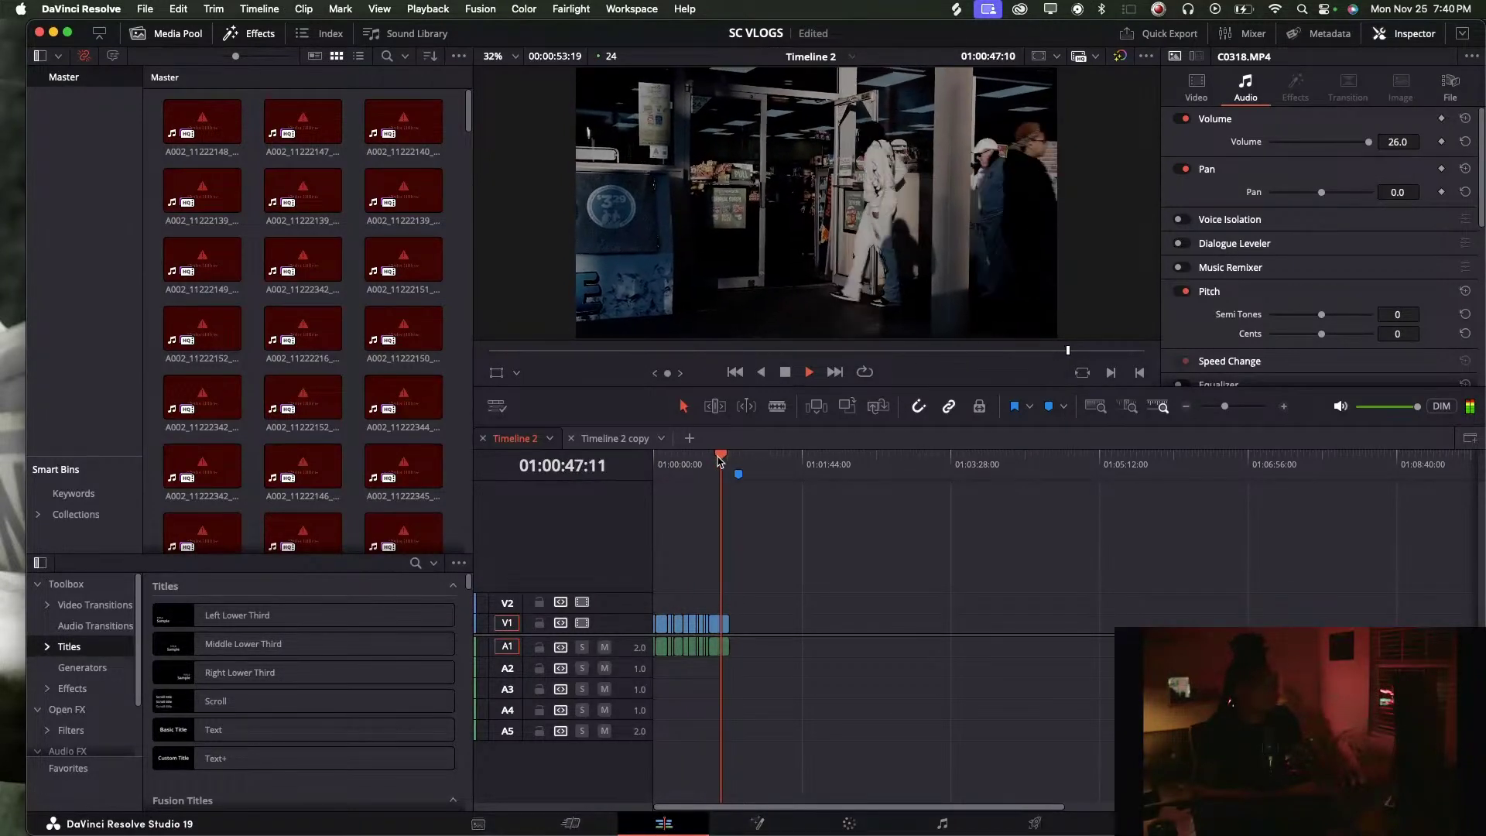
pyautogui.click(1238, 409)
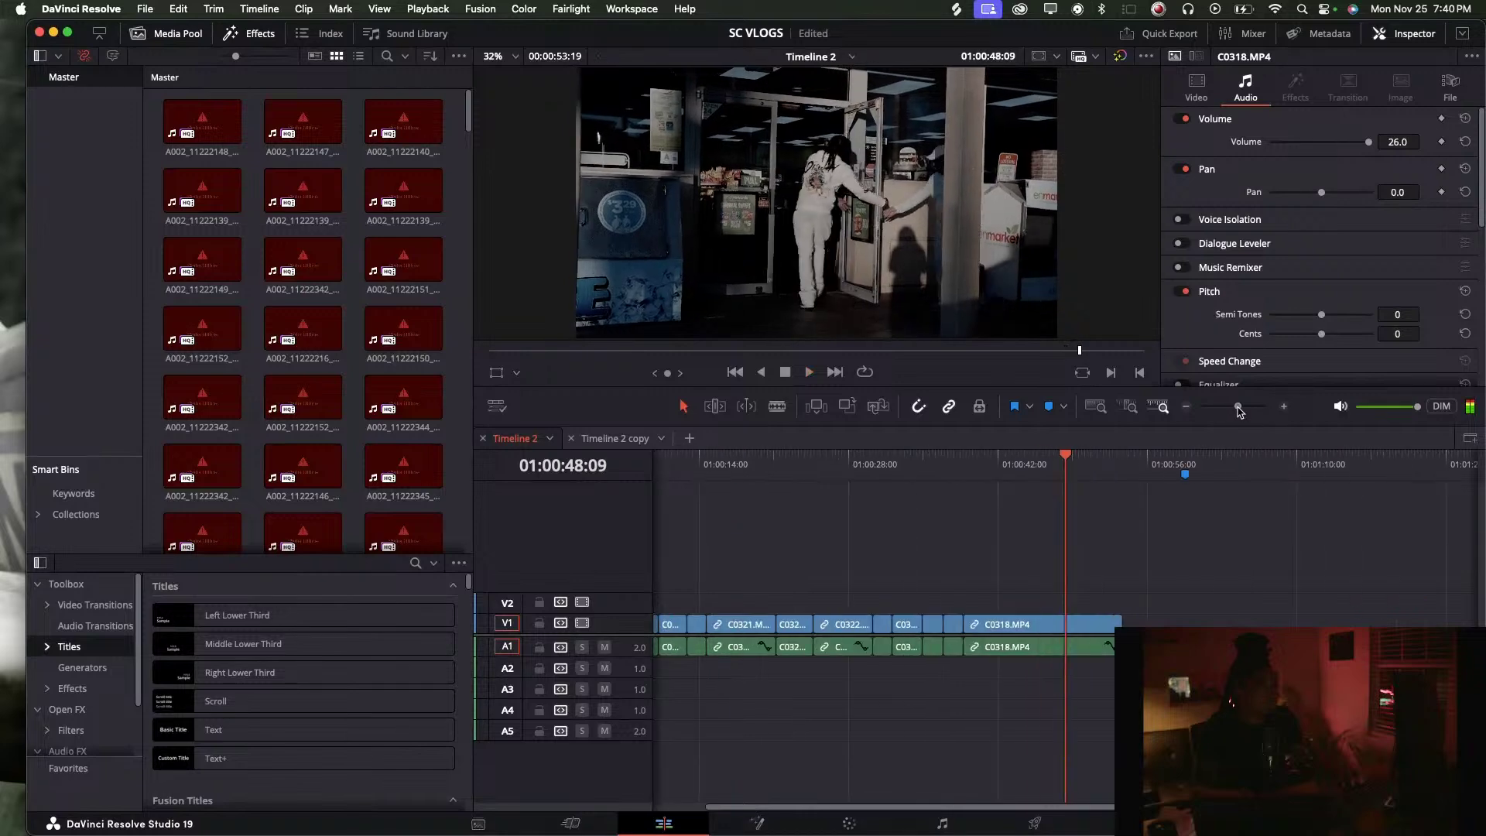
# Return to the start of the timeline and review the opening clips up to the first C0321 shot
pyautogui.press('Home')
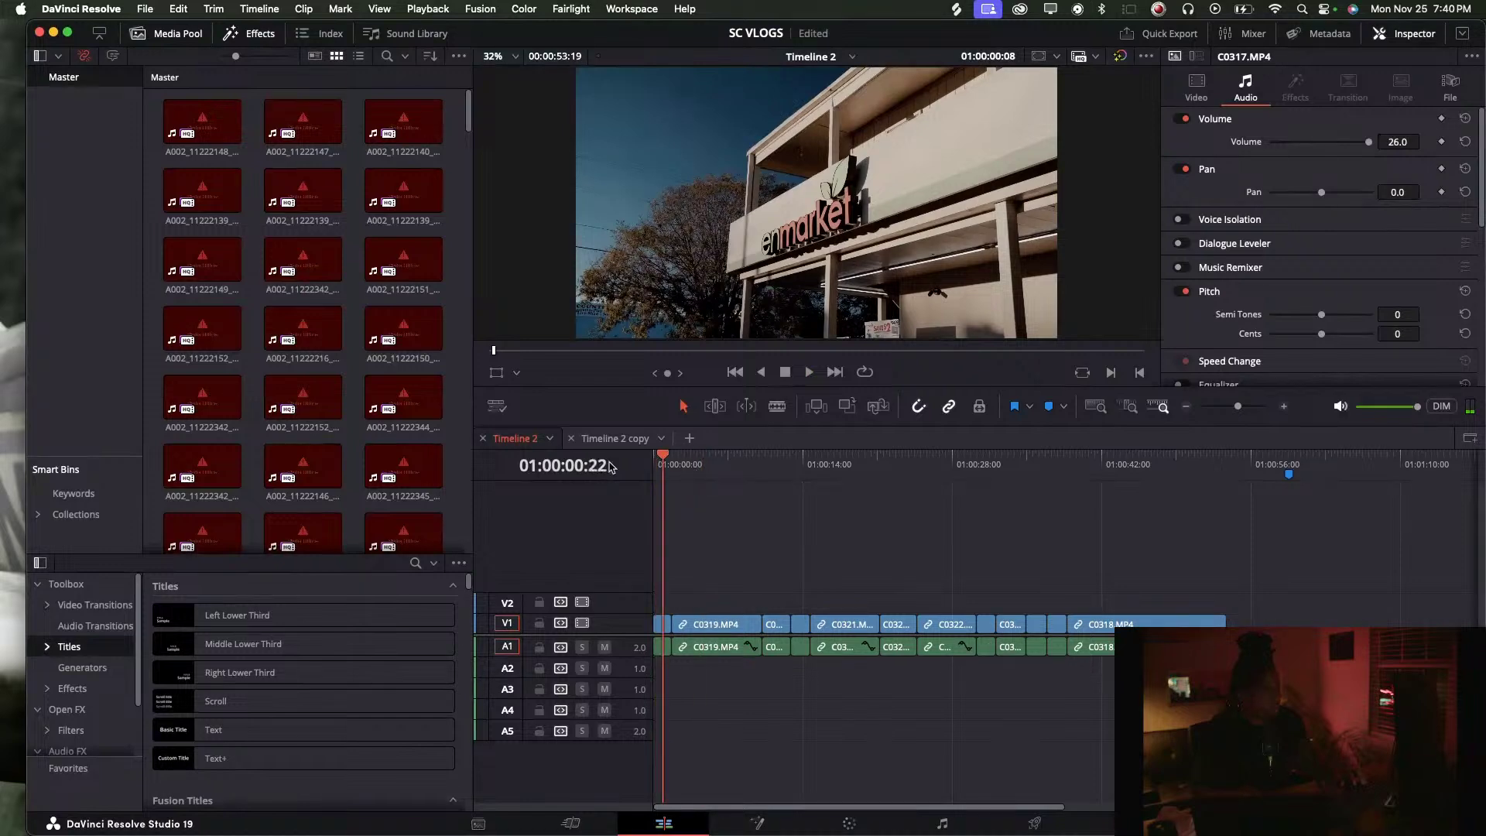
pyautogui.press('Home')
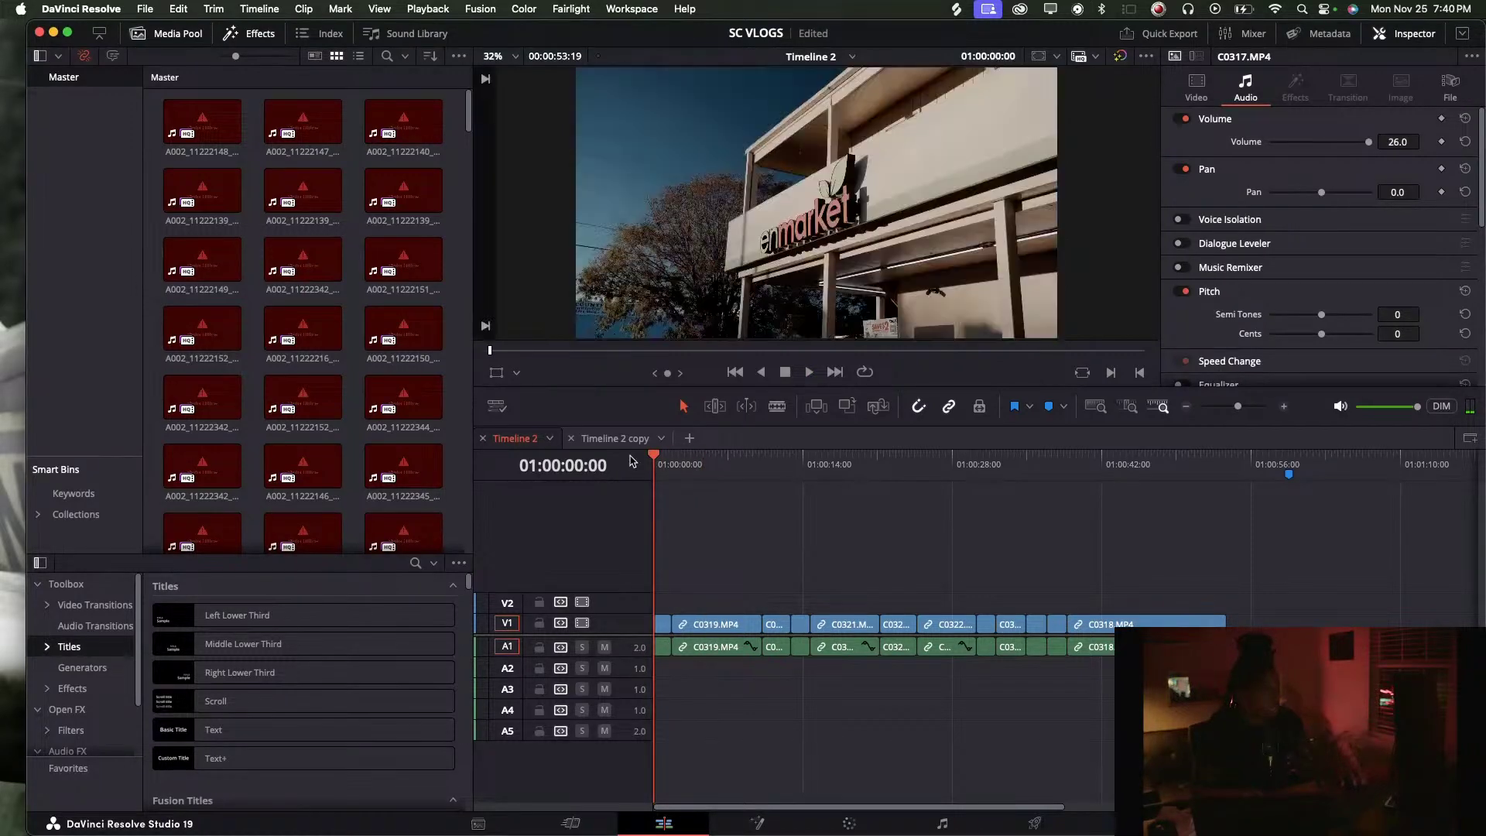
pyautogui.click(701, 462)
pyautogui.press('space')
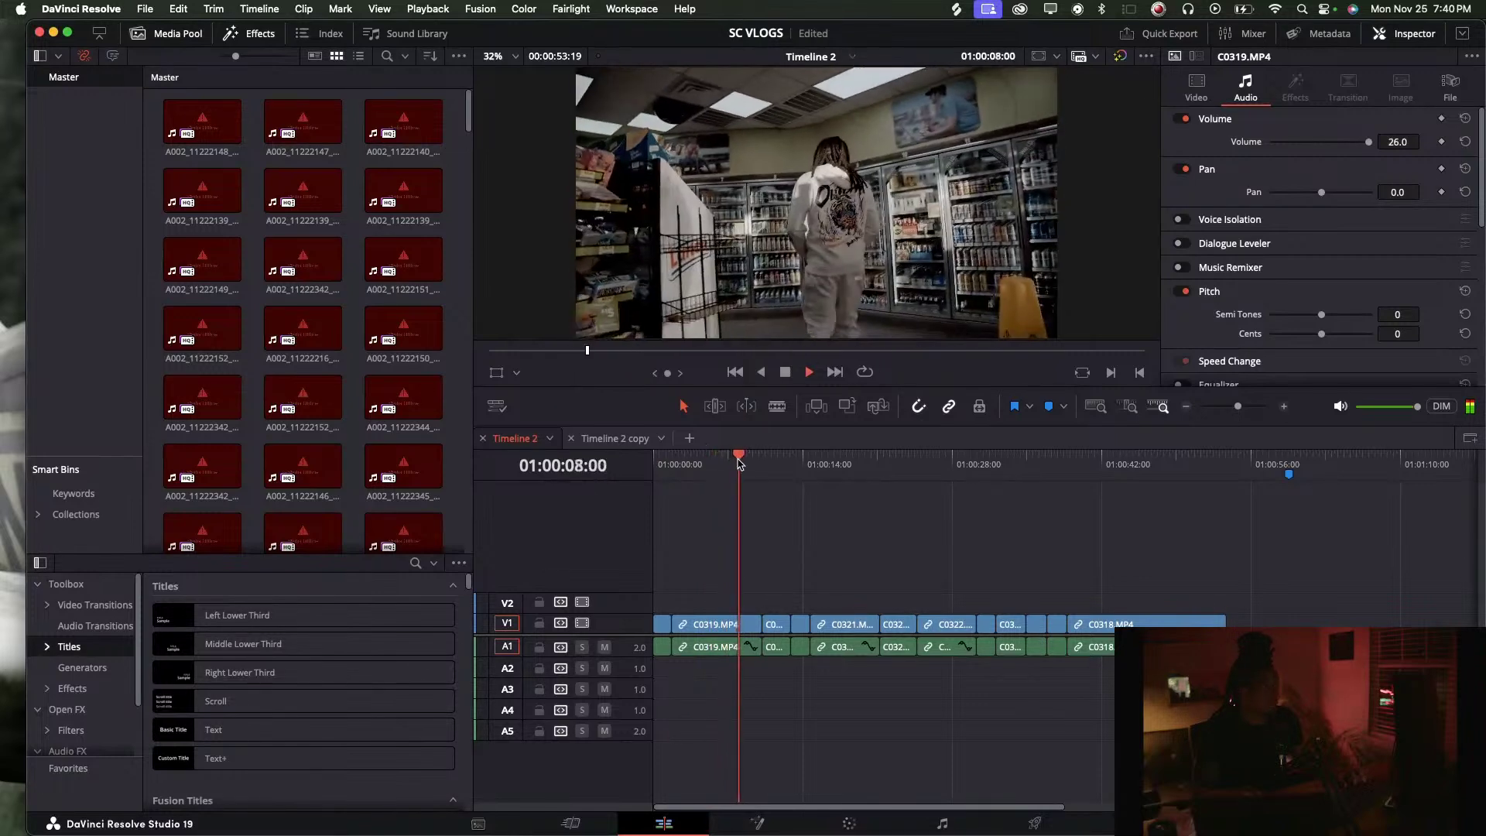
pyautogui.press('space')
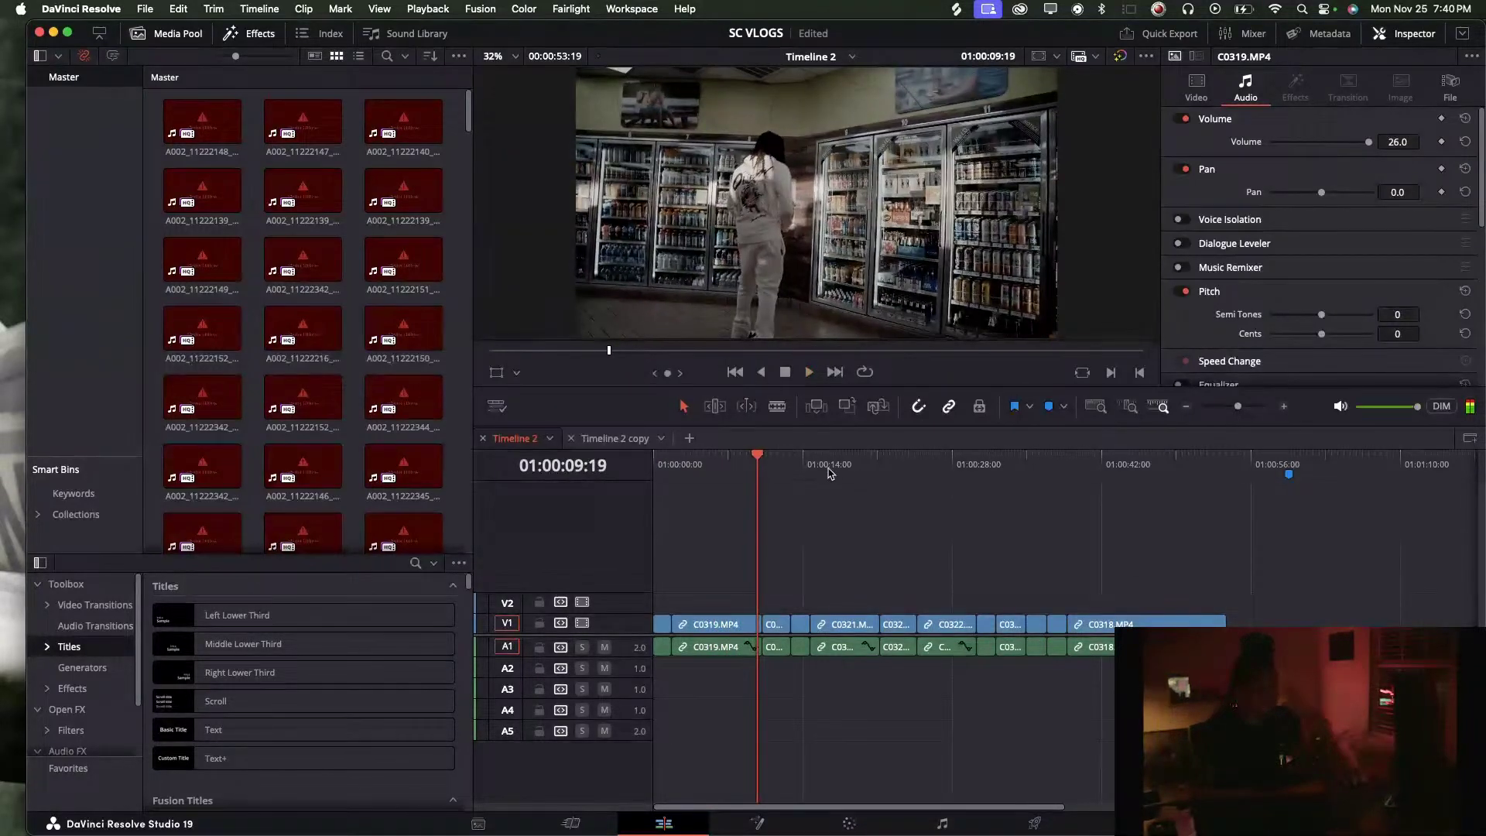
pyautogui.click(780, 472)
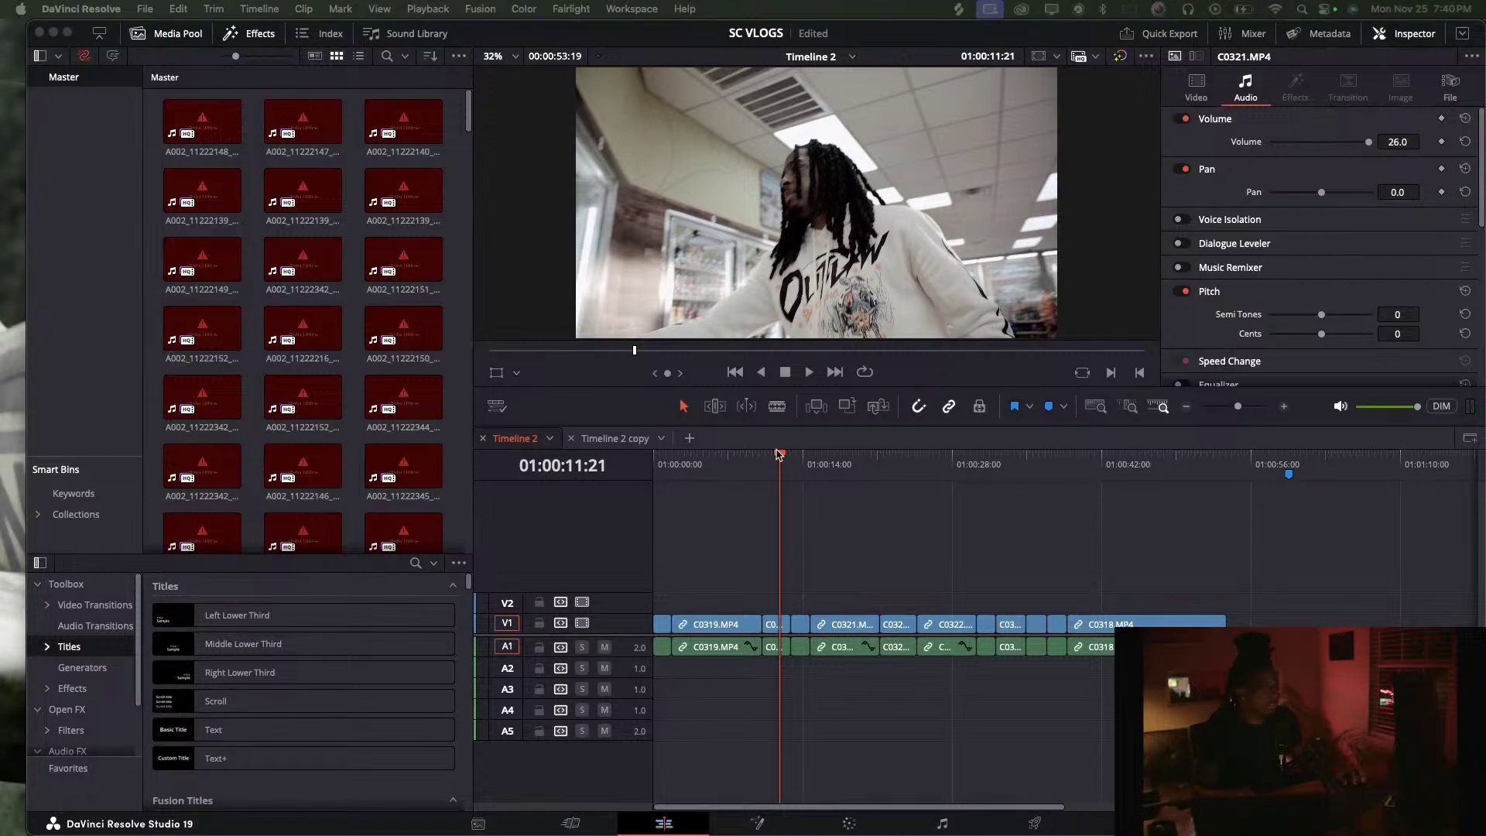
# Play the edit again from the beginning and review its clips up to 01:00:29:02 in C0322
pyautogui.click(120, 401)
pyautogui.press('Home')
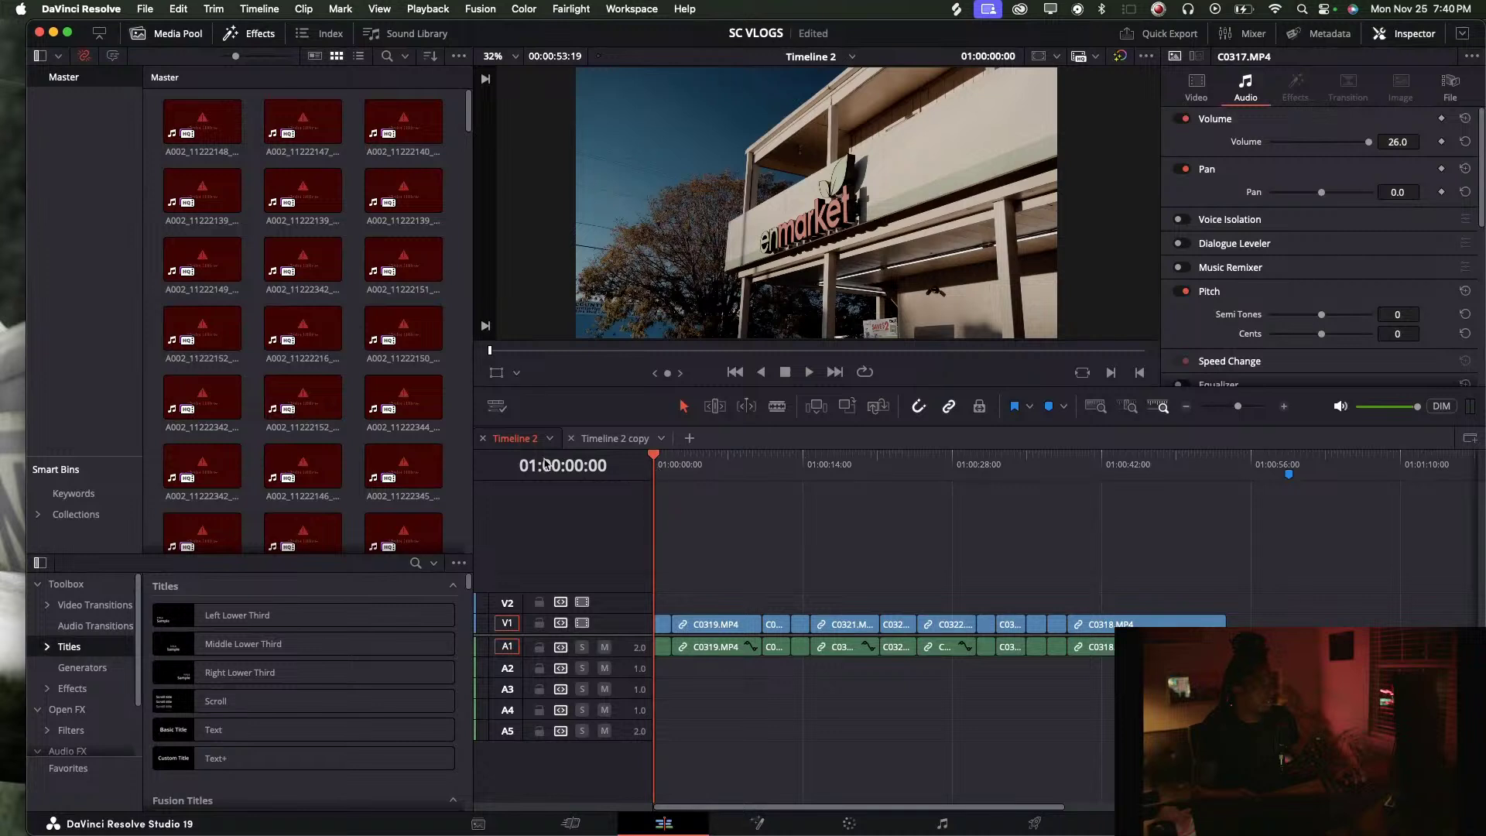
pyautogui.moveTo(1240, 411); pyautogui.dragTo(1237, 411)
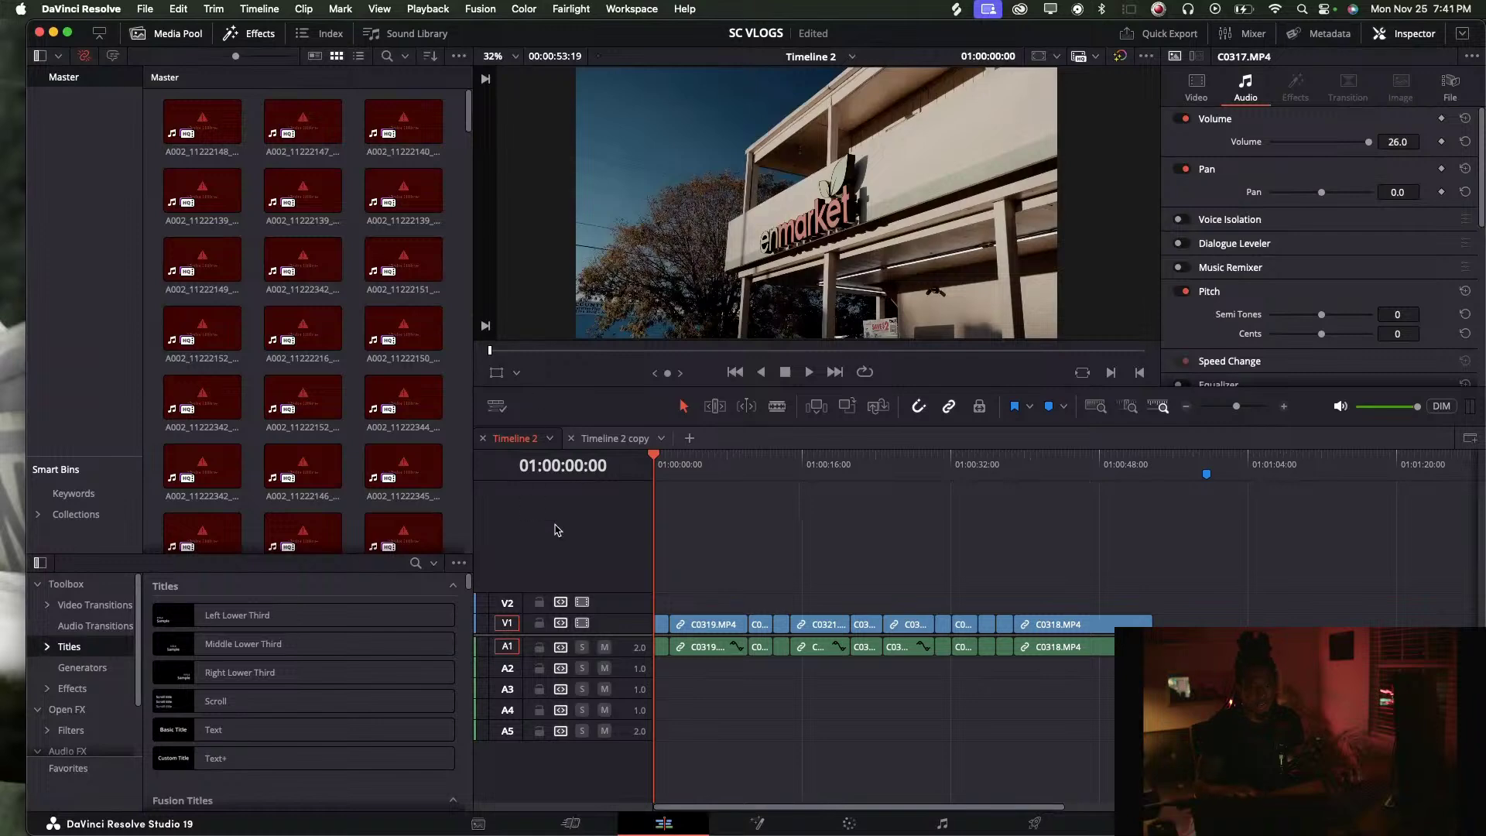
pyautogui.press('space')
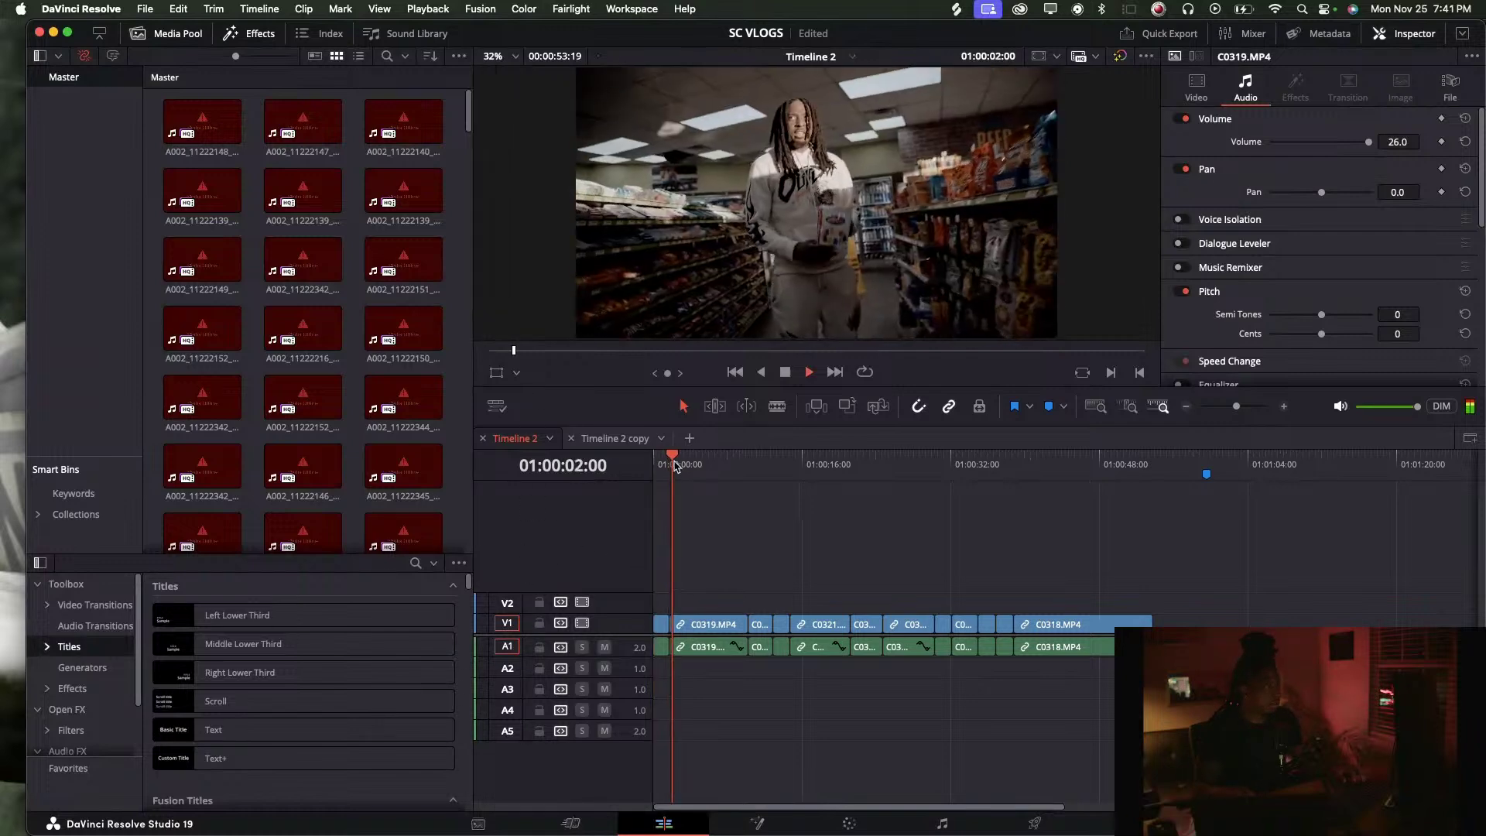
pyautogui.press('space')
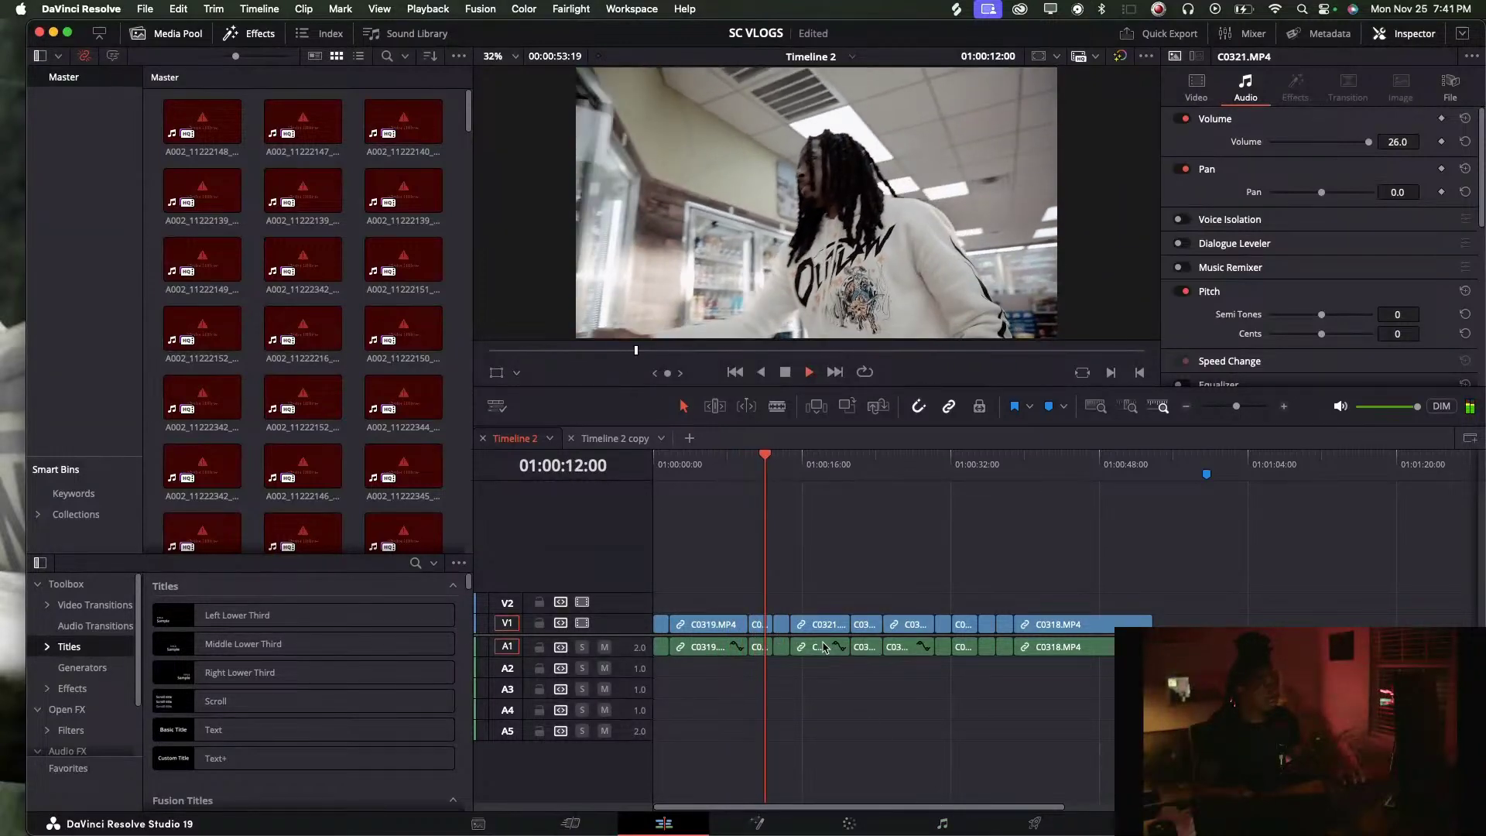
pyautogui.click(823, 482)
pyautogui.moveTo(835, 481); pyautogui.dragTo(898, 472)
pyautogui.press('space')
# Open a Finder window, switch to Splice and browse the recommended sample packs in the Sounds library
pyautogui.moveTo(872, 829)
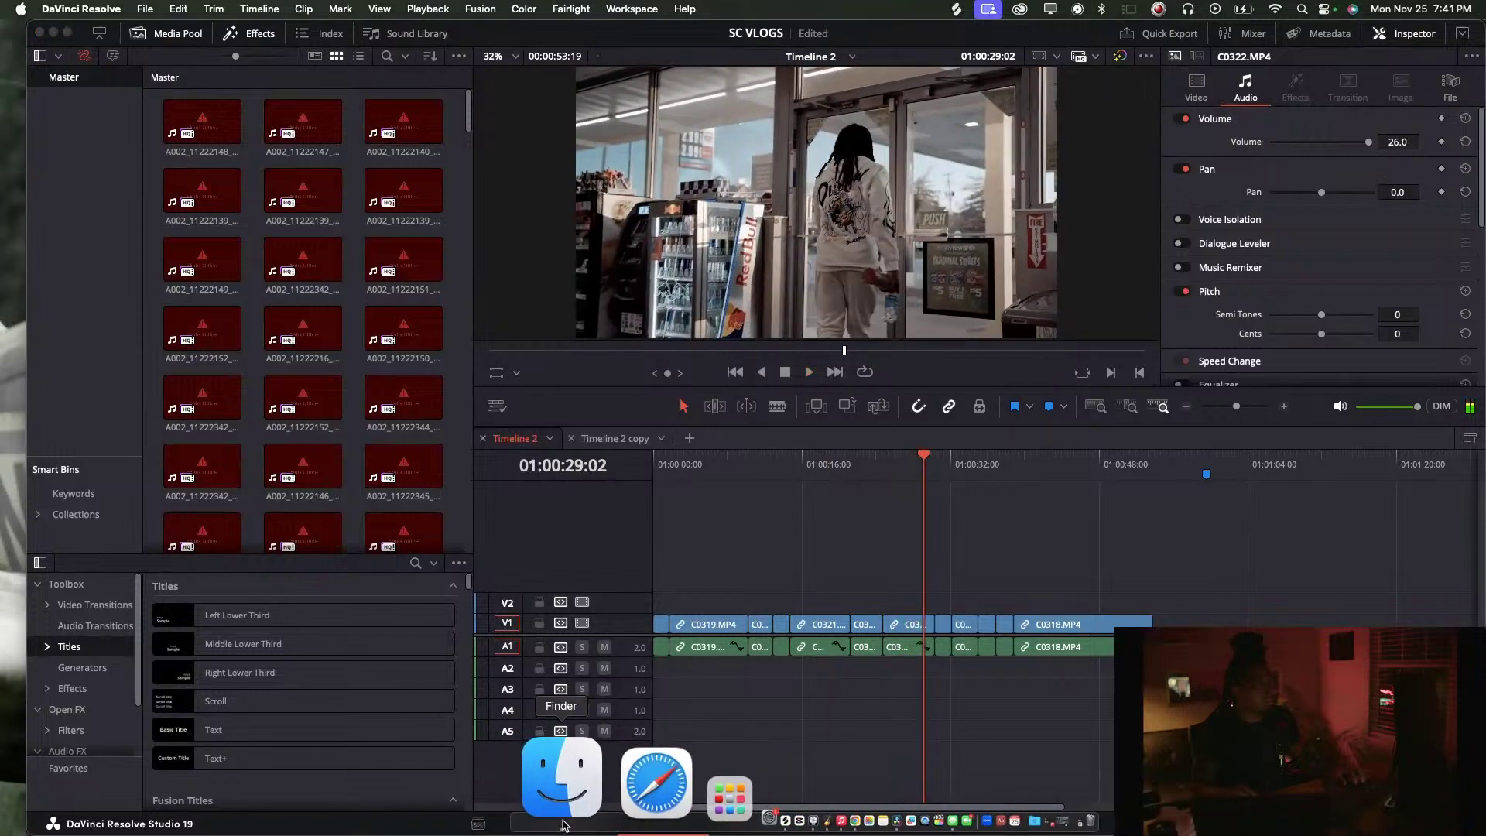
pyautogui.click(564, 814)
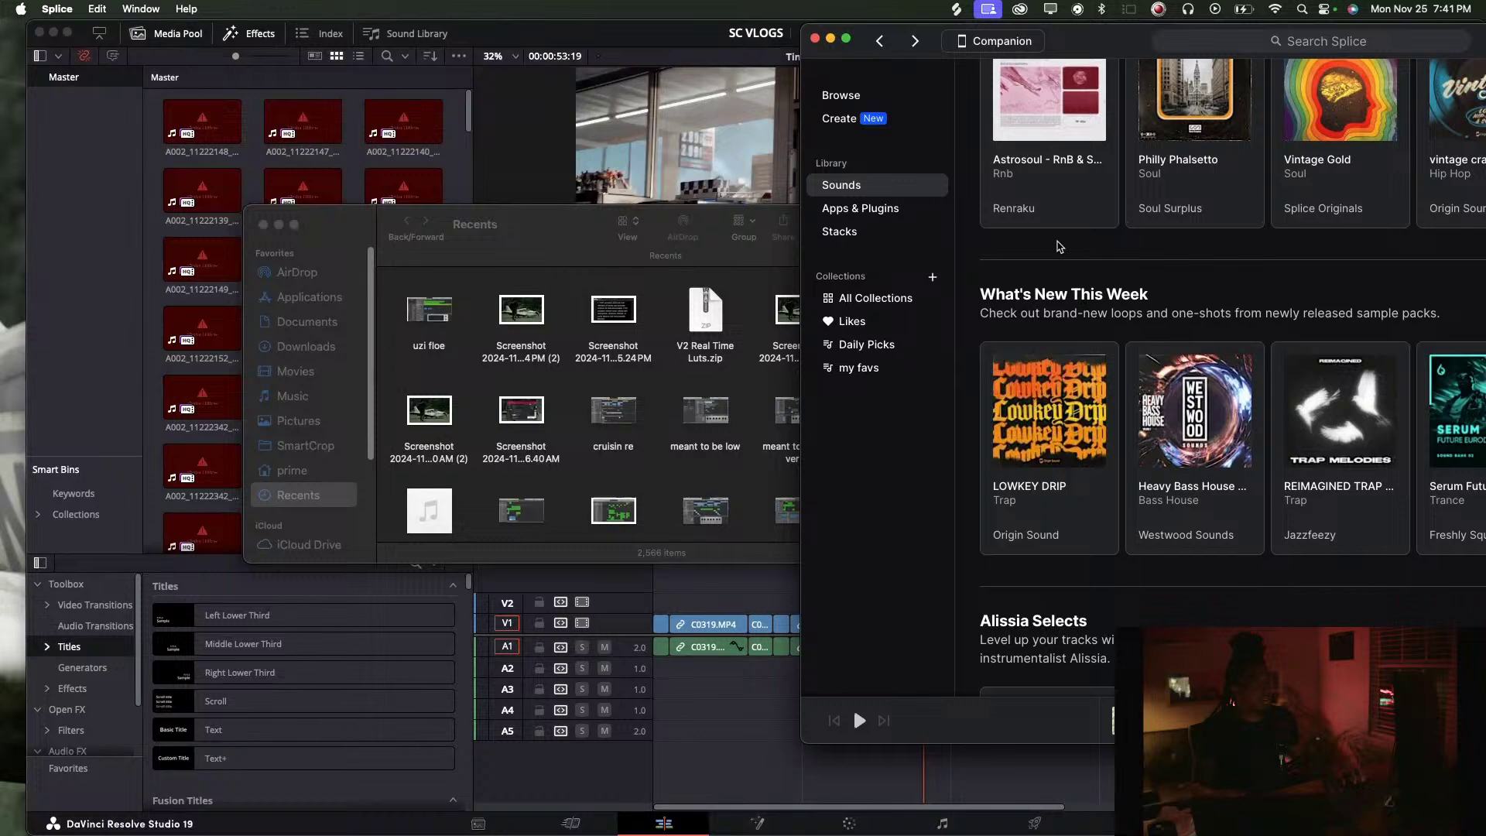
pyautogui.click(859, 191)
pyautogui.scroll(-3, 1282, 436)
pyautogui.moveTo(1212, 444)
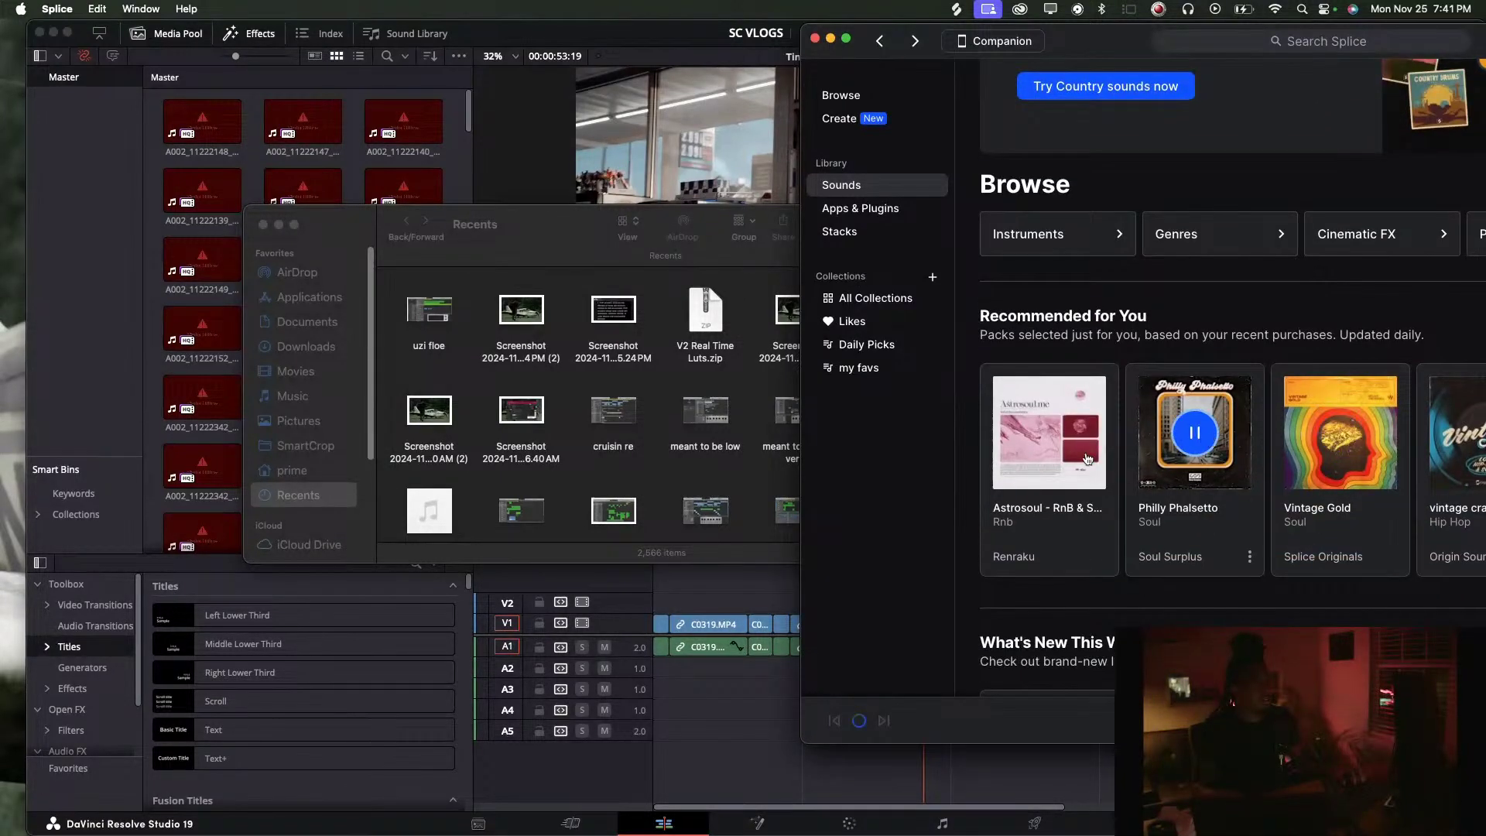
# Switch back to DaVinci Resolve and set the volume of the opening storefront clip C0317 to -21.6
pyautogui.click(785, 620)
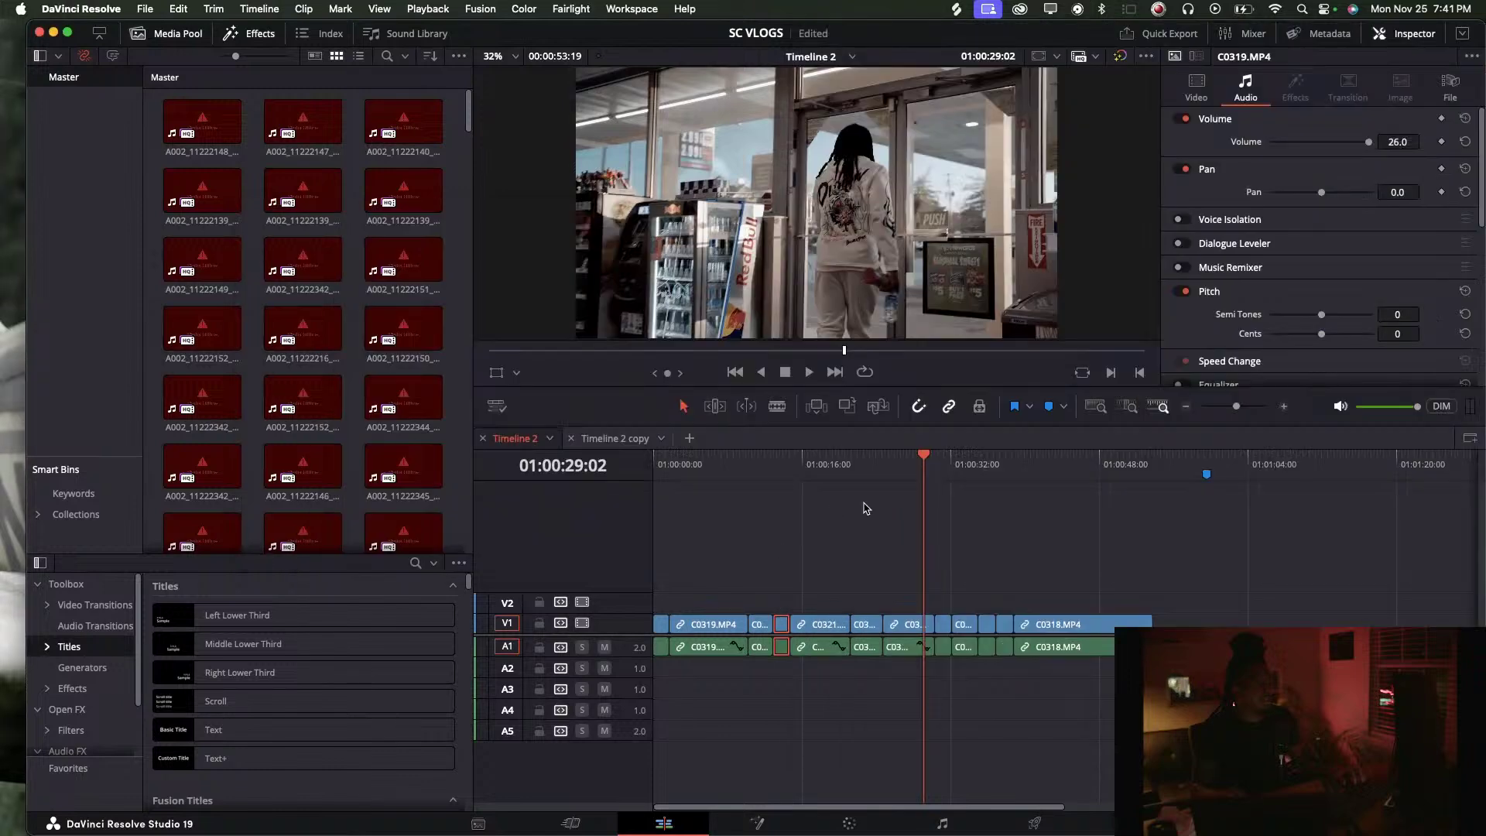
pyautogui.press('Home')
pyautogui.press('space')
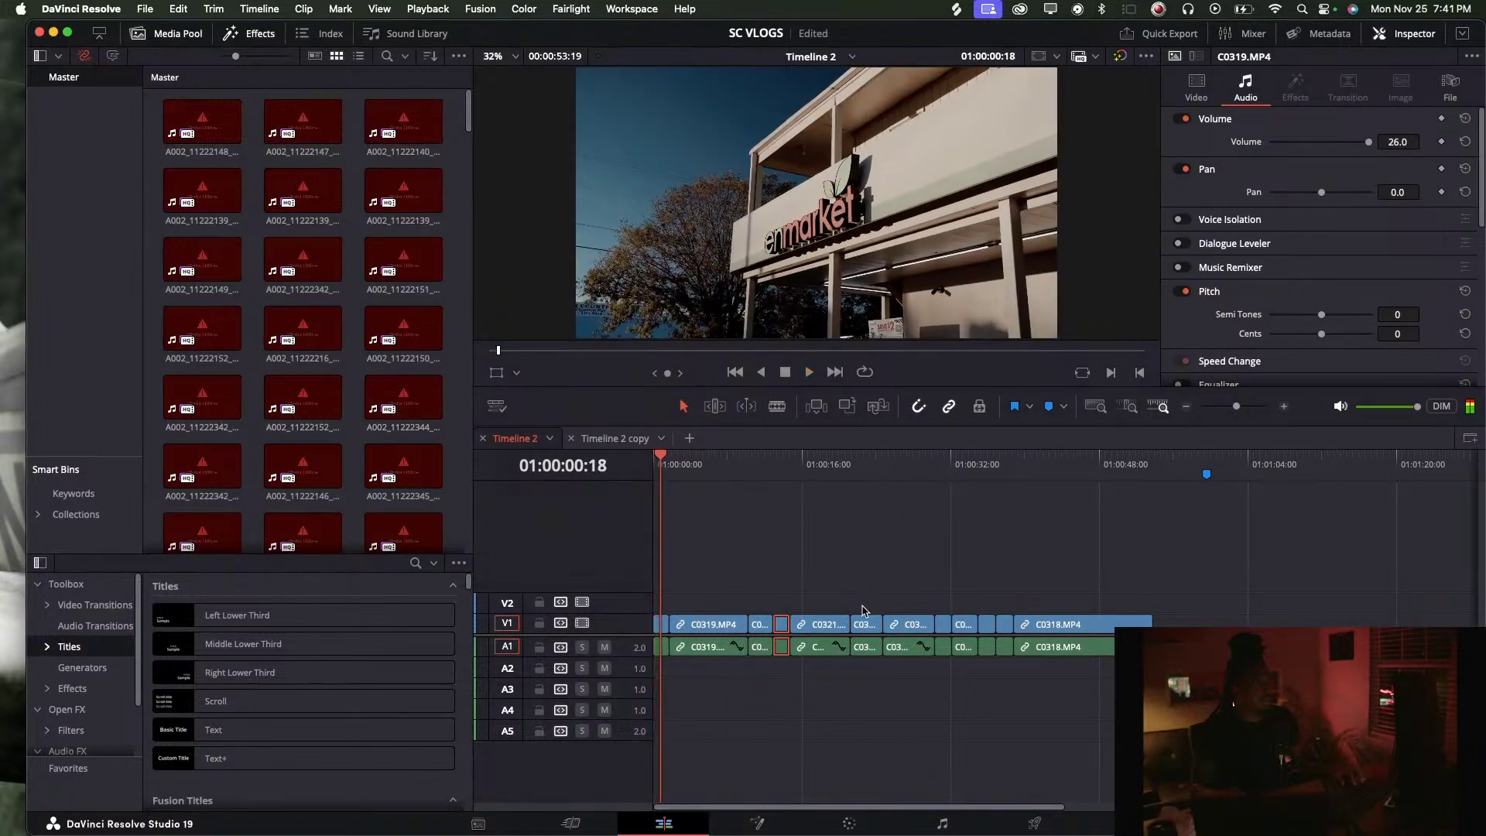
pyautogui.click(661, 625)
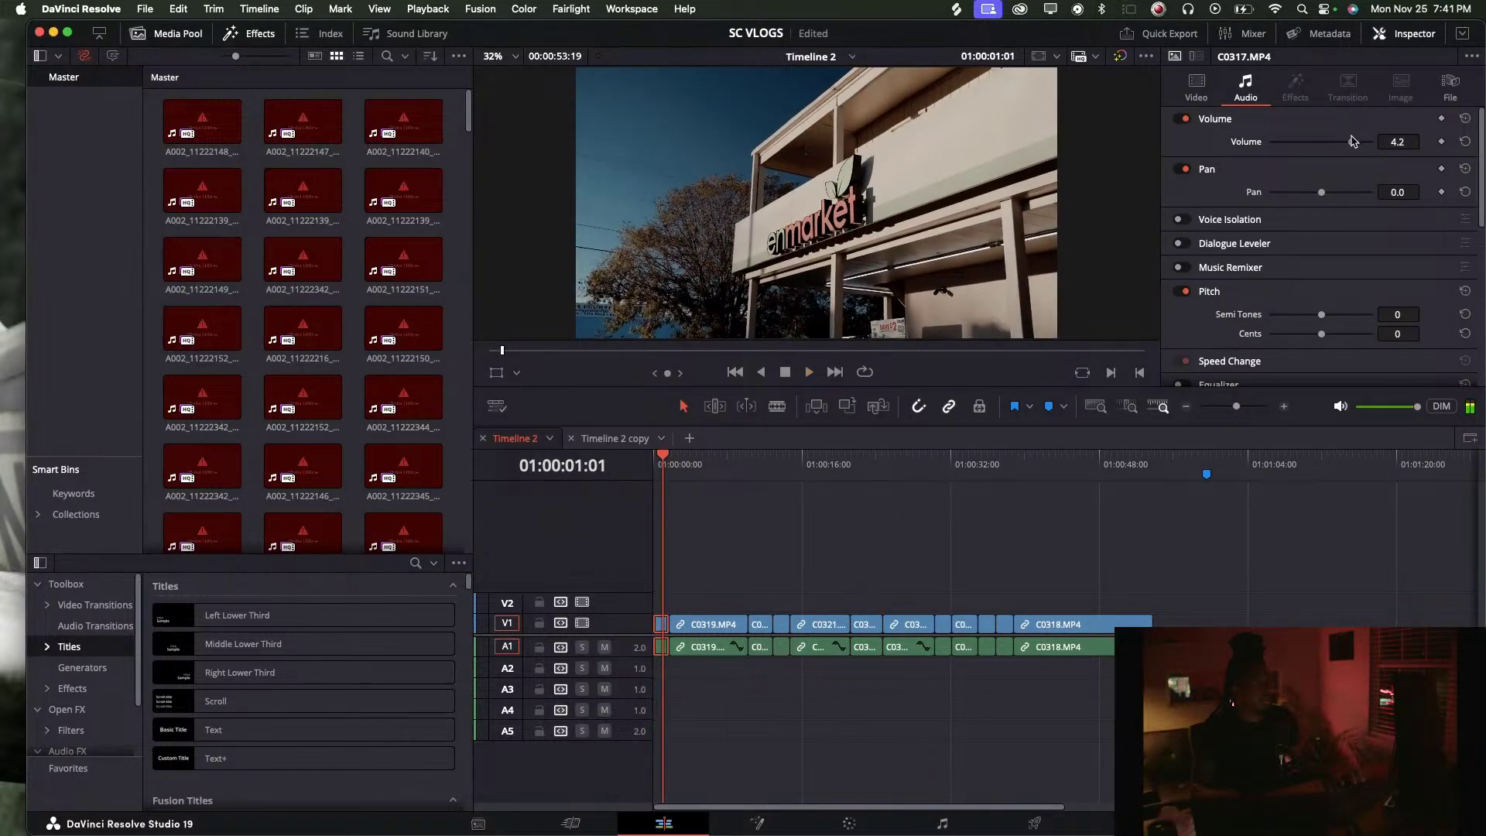
# Trim the tail of the long C0319 clip and move the following C0321 clip up against it
pyautogui.press('space')
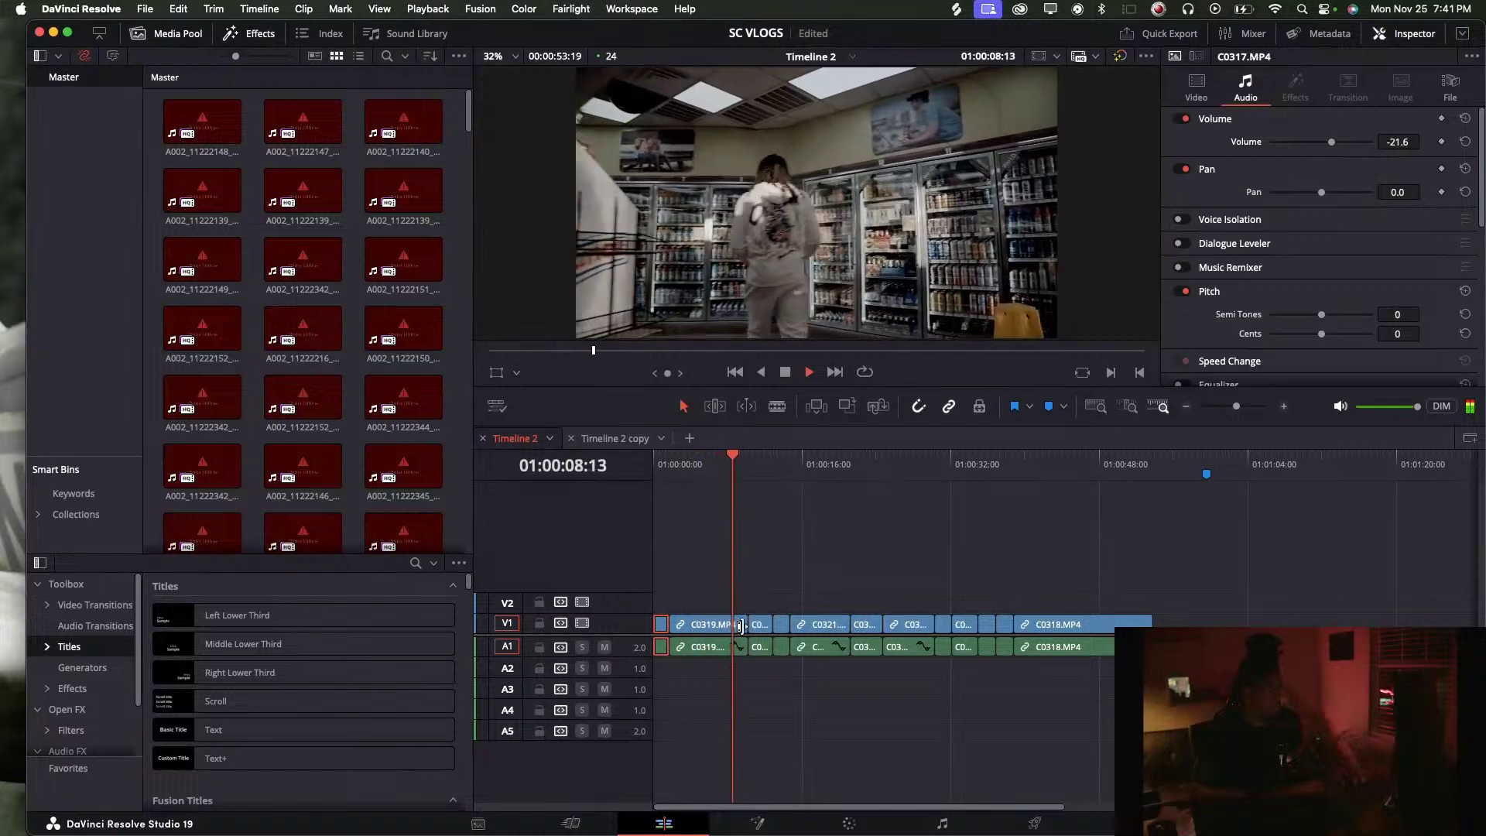
pyautogui.moveTo(741, 625)
pyautogui.mouseDown()
pyautogui.moveTo(762, 623)
pyautogui.moveTo(748, 625)
pyautogui.mouseUp()
pyautogui.press('space')
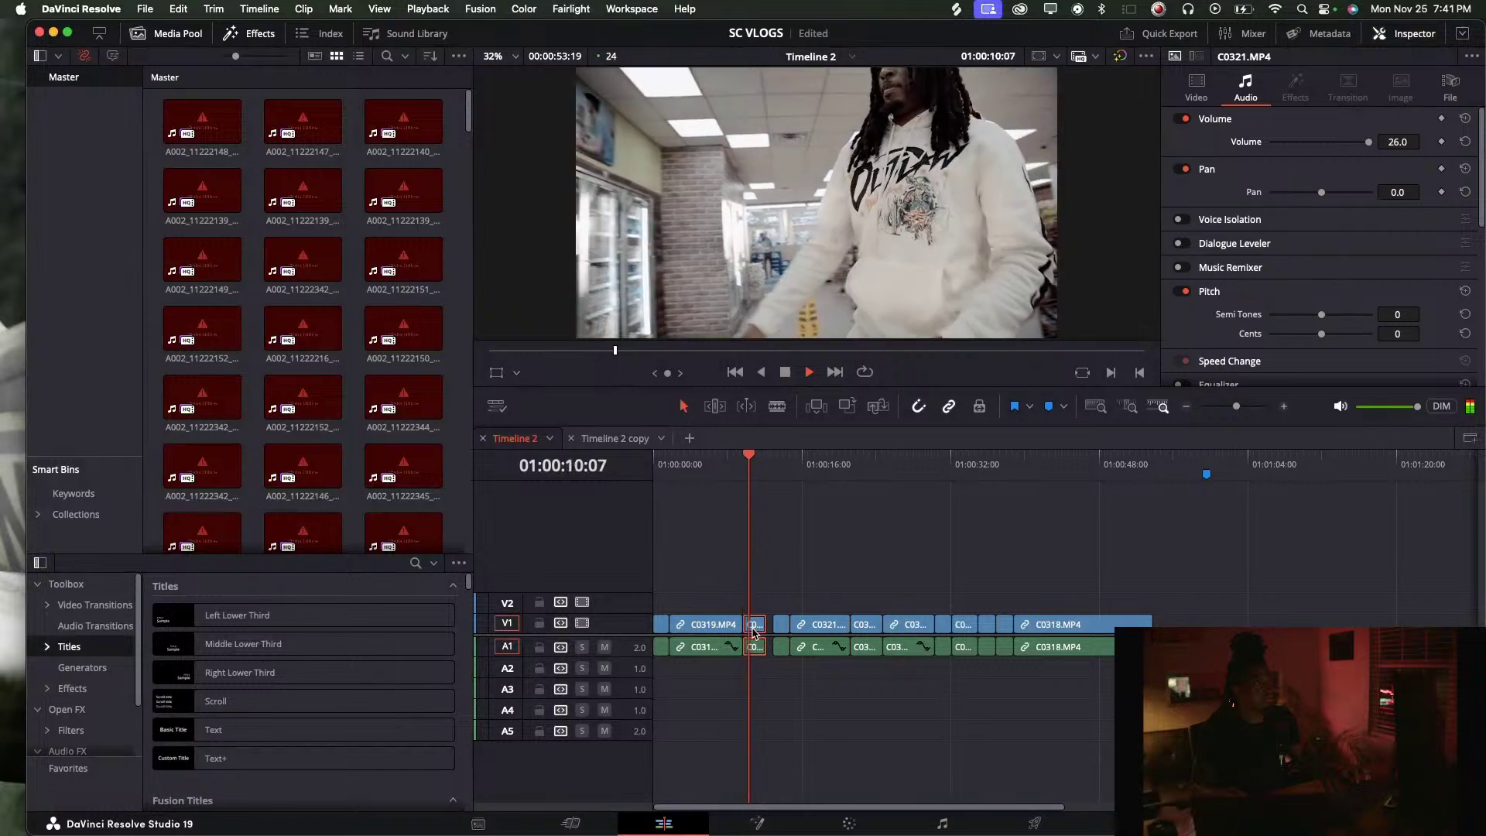
pyautogui.press('space')
# Try to move the short C0319 clip up against the preceding C0321 clip
pyautogui.moveTo(749, 624); pyautogui.dragTo(767, 627)
pyautogui.press('space')
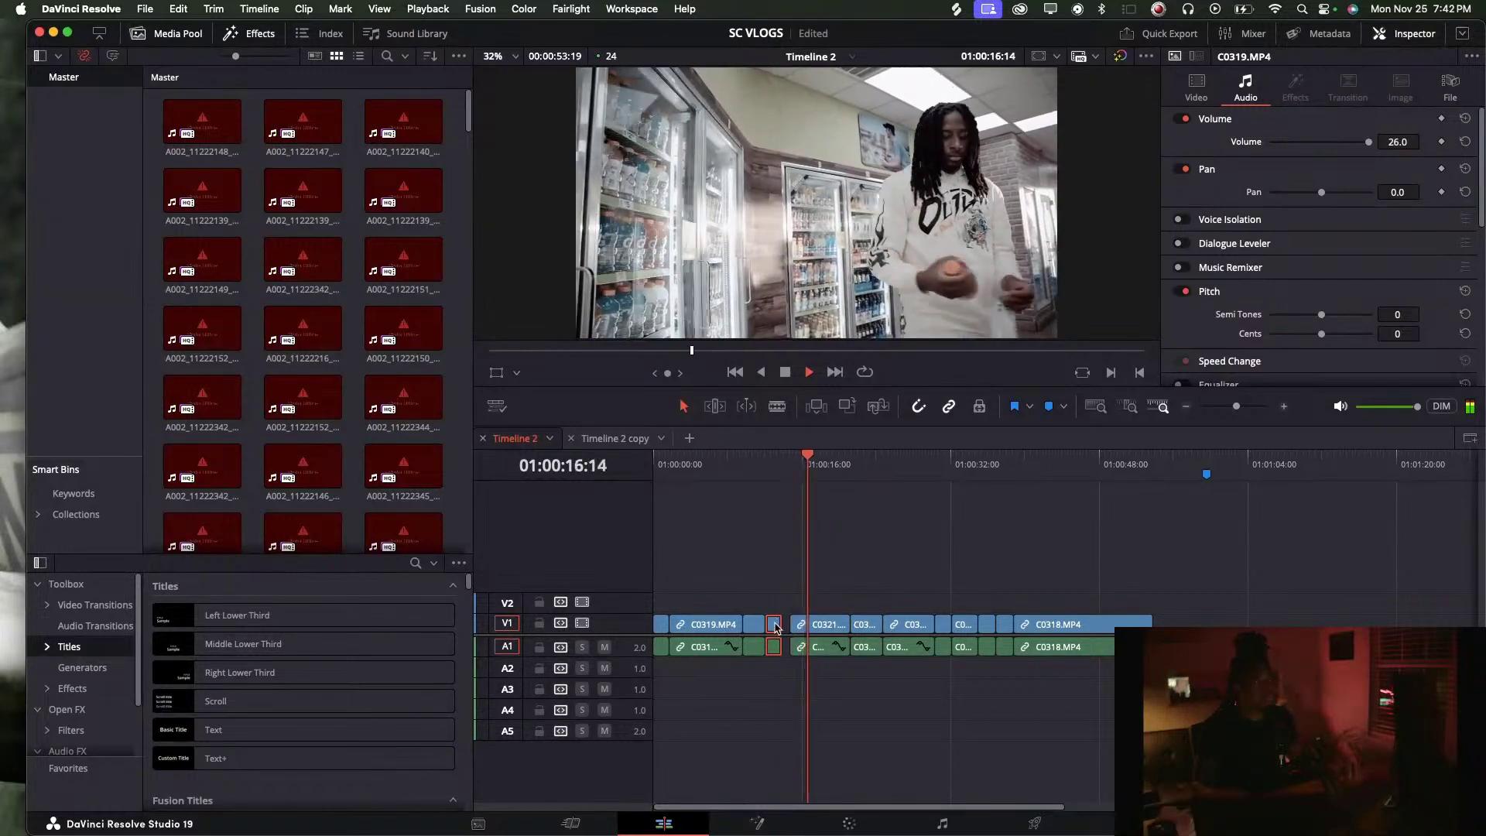
pyautogui.press('BackSpace')
# Shorten the first C0321 clip to end just before 01:00:11:02 and delete the gap after it
pyautogui.click(735, 480)
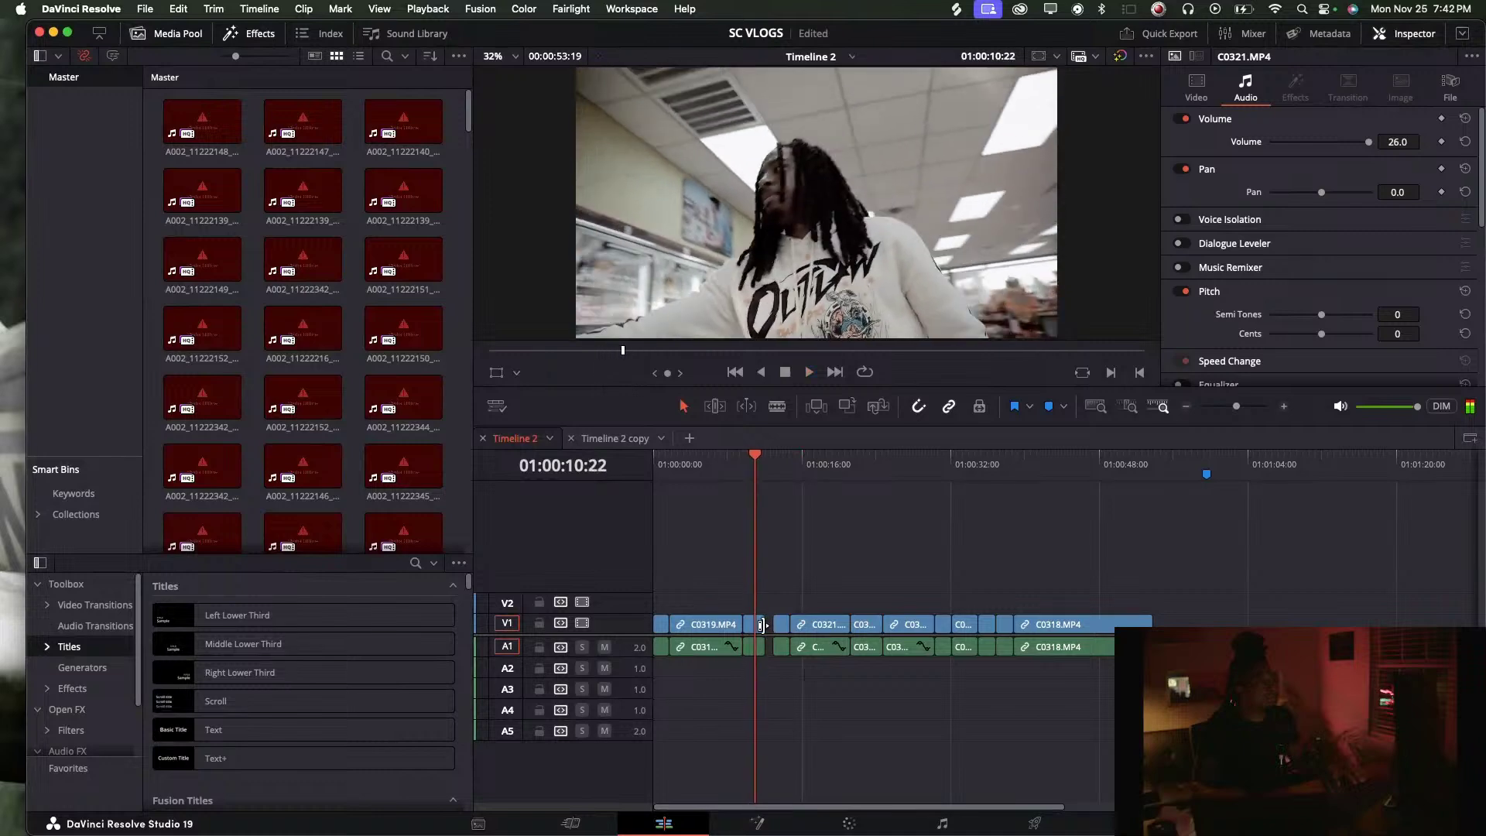
pyautogui.moveTo(760, 625); pyautogui.dragTo(755, 626)
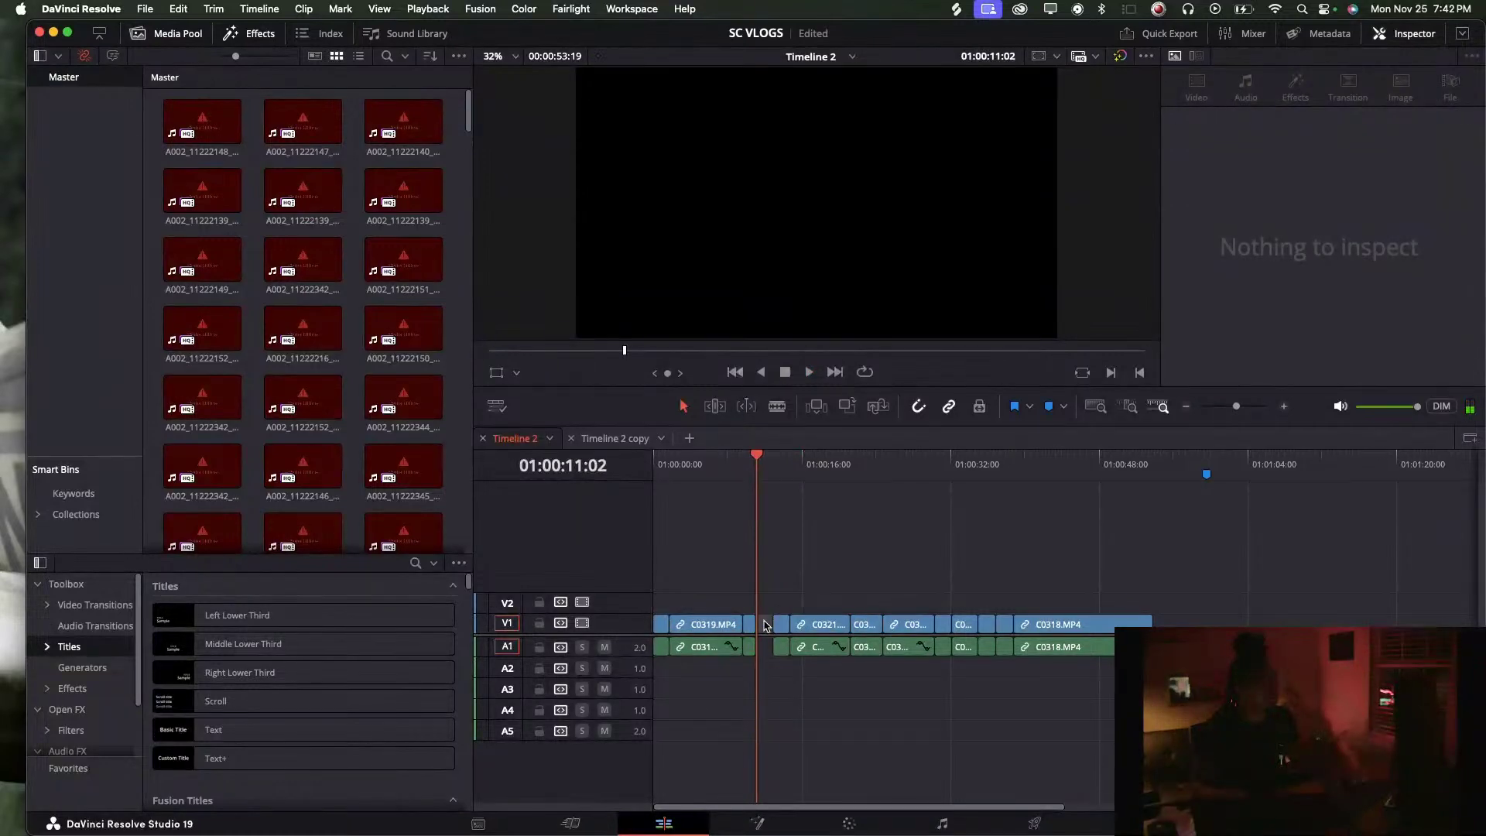
pyautogui.click(765, 624)
pyautogui.press('Delete')
# Open the C0322 clip at 01:00:20:12 on the Color page and add a highlights control point to its custom curve
pyautogui.press('space')
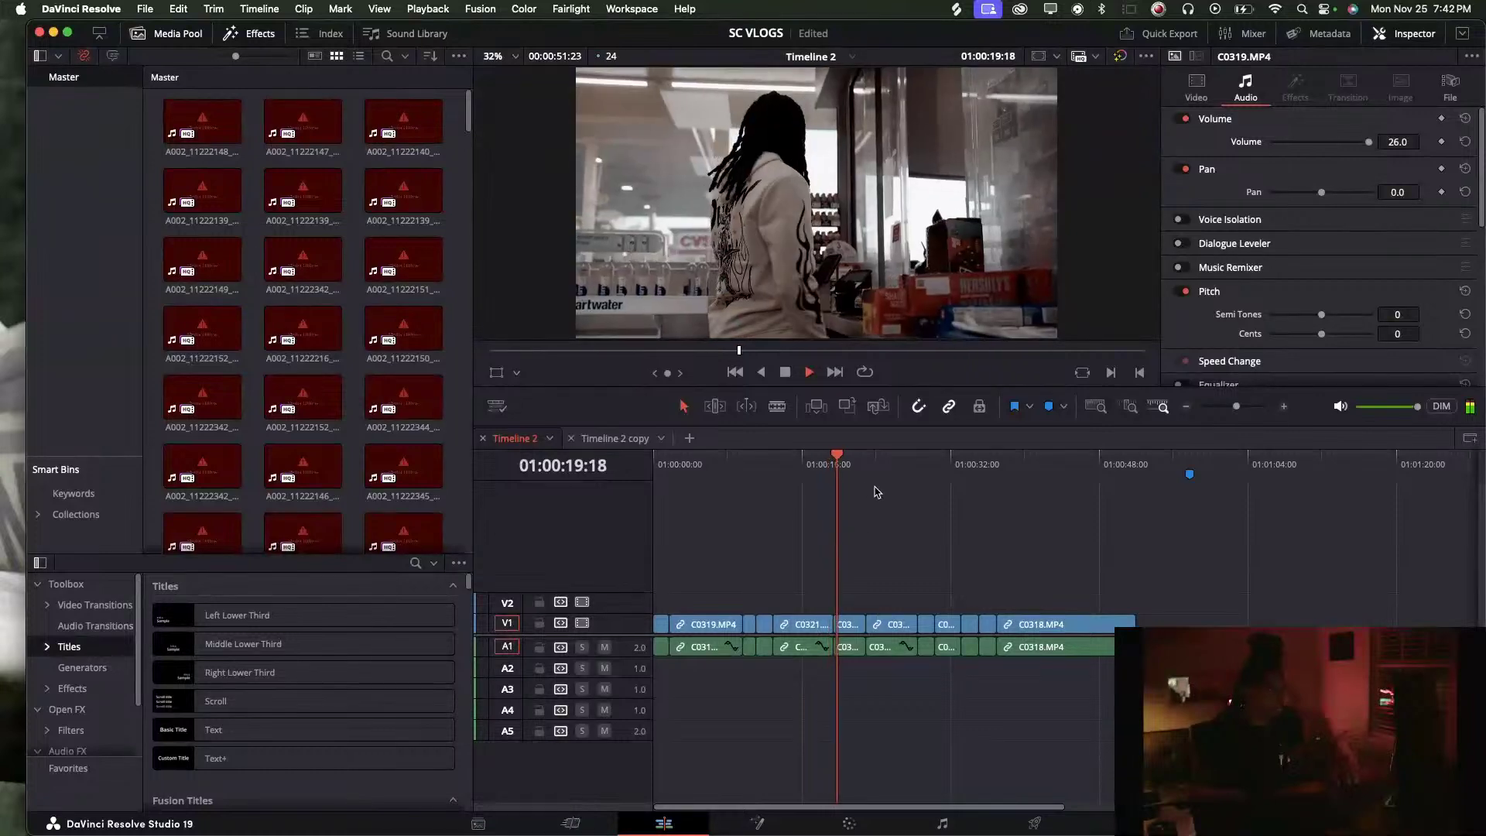
pyautogui.press('space')
pyautogui.click(851, 625)
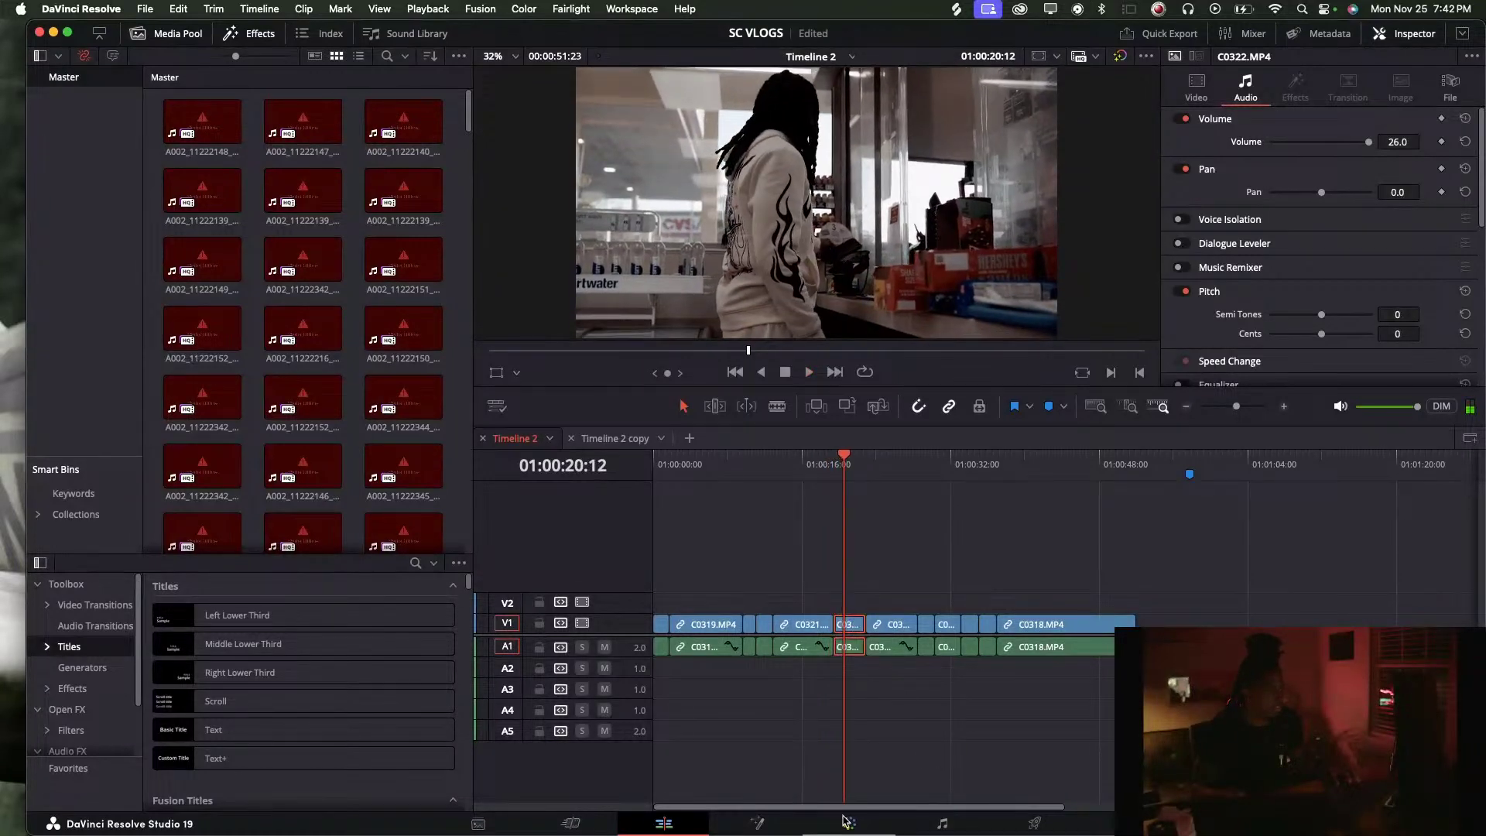
pyautogui.click(848, 821)
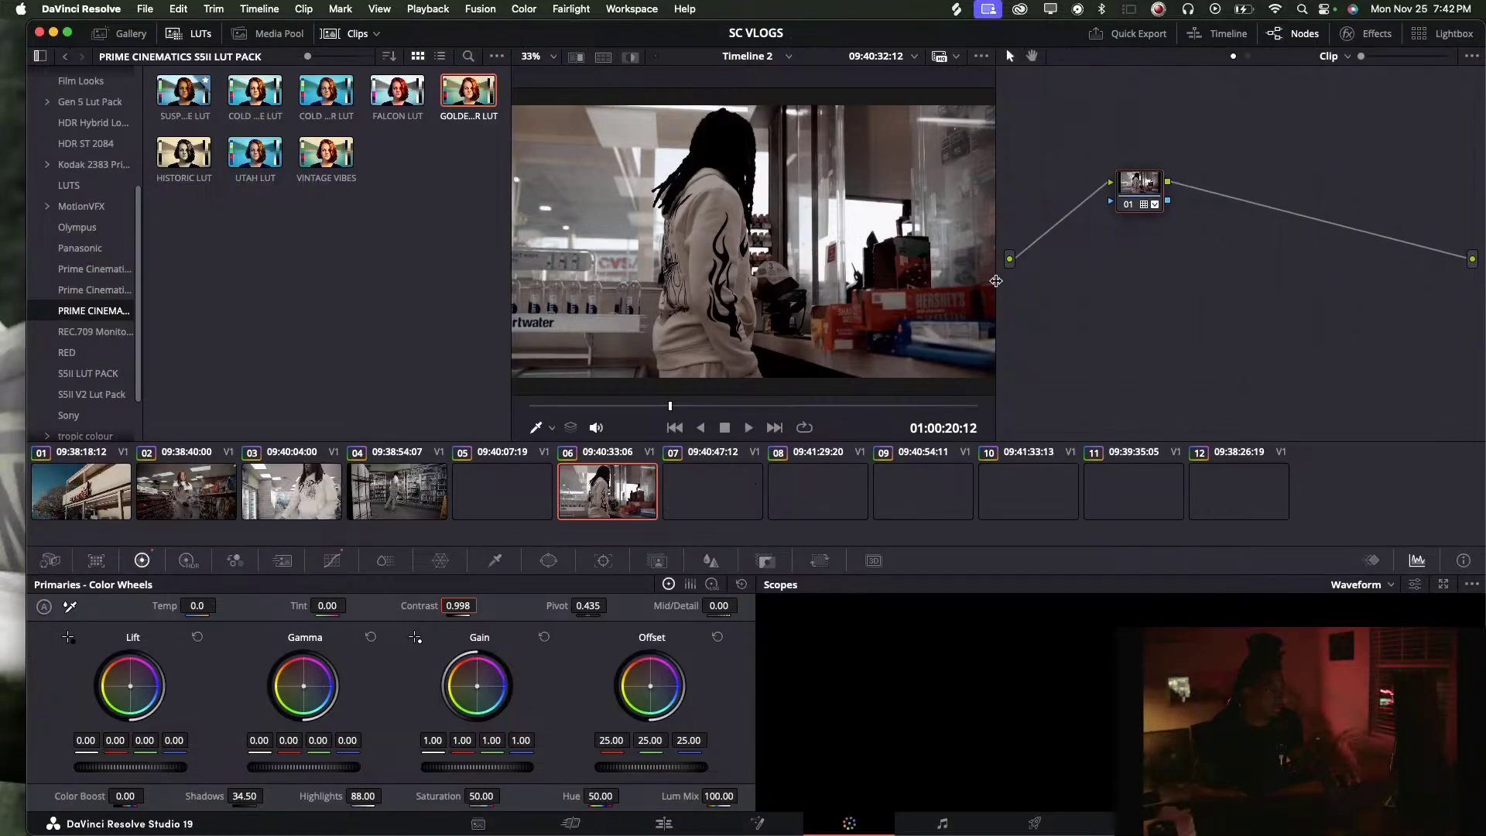
pyautogui.click(332, 560)
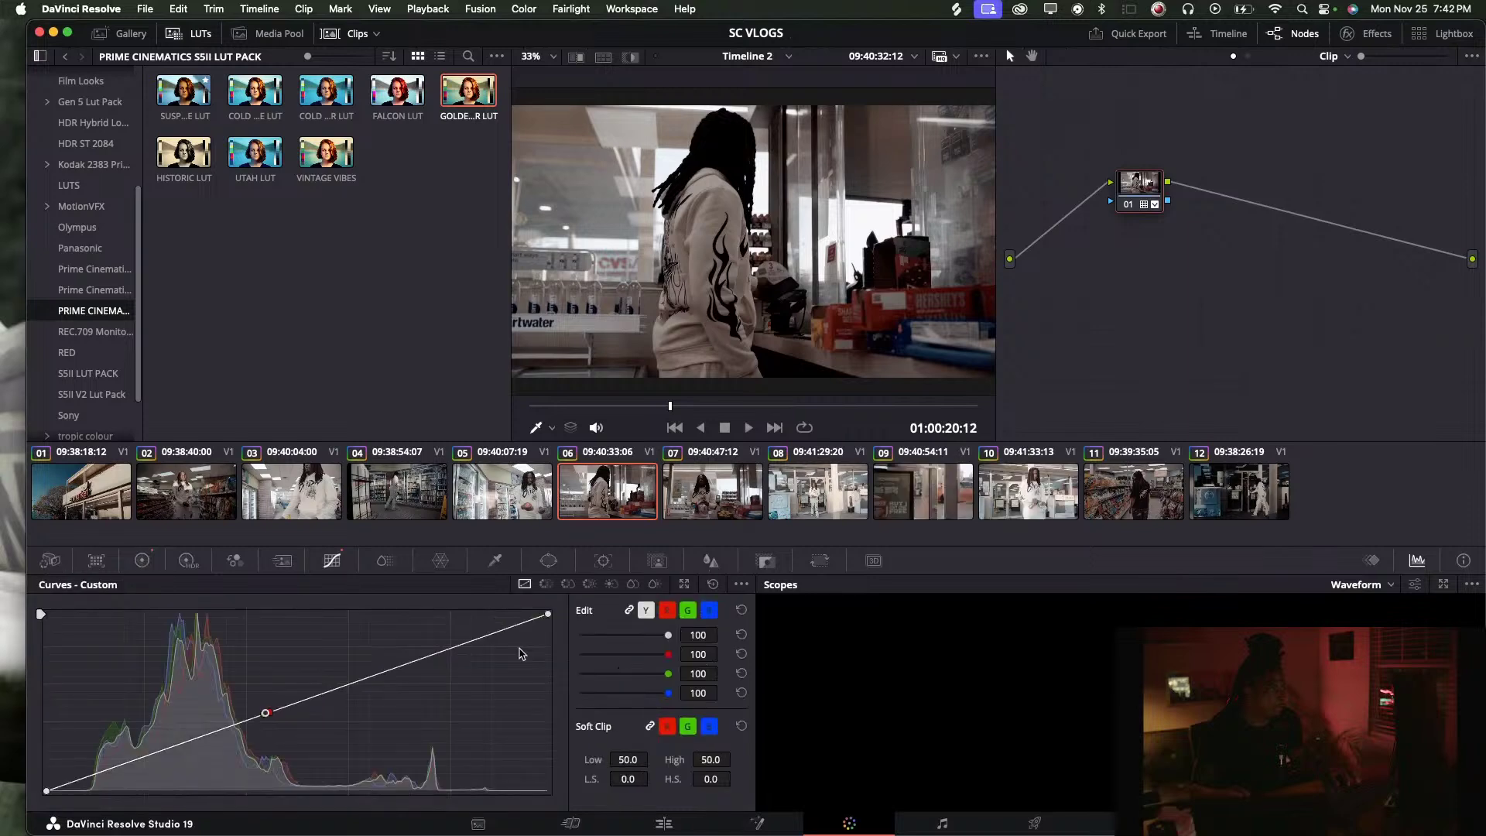
pyautogui.moveTo(450, 650)
pyautogui.mouseDown()
pyautogui.moveTo(465, 608)
pyautogui.moveTo(436, 651)
pyautogui.mouseUp()
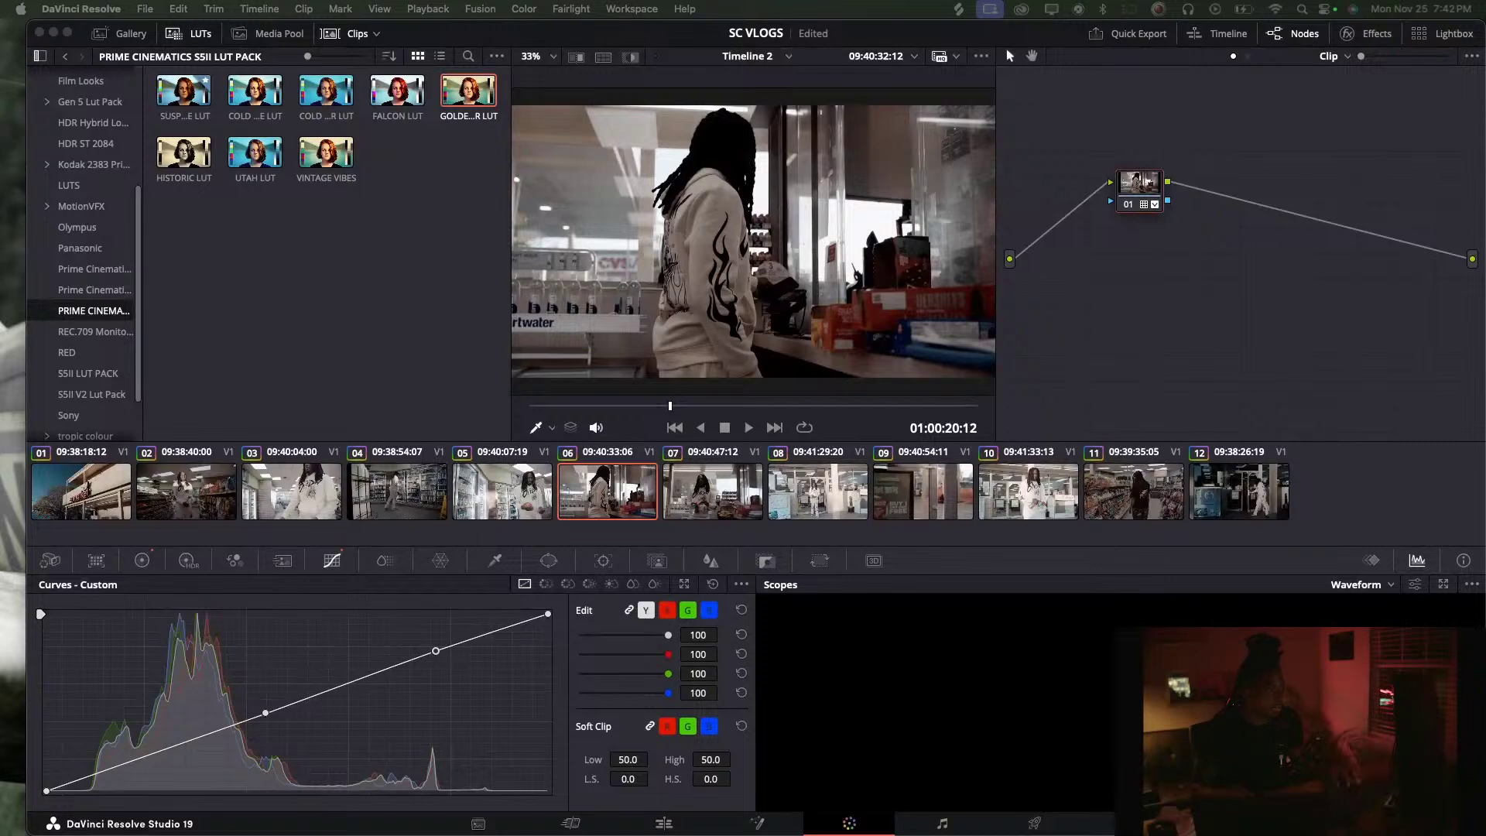
# Review the grades and custom curves of clips 09, 07, 08, 11 and 04
pyautogui.click(928, 511)
pyautogui.click(712, 495)
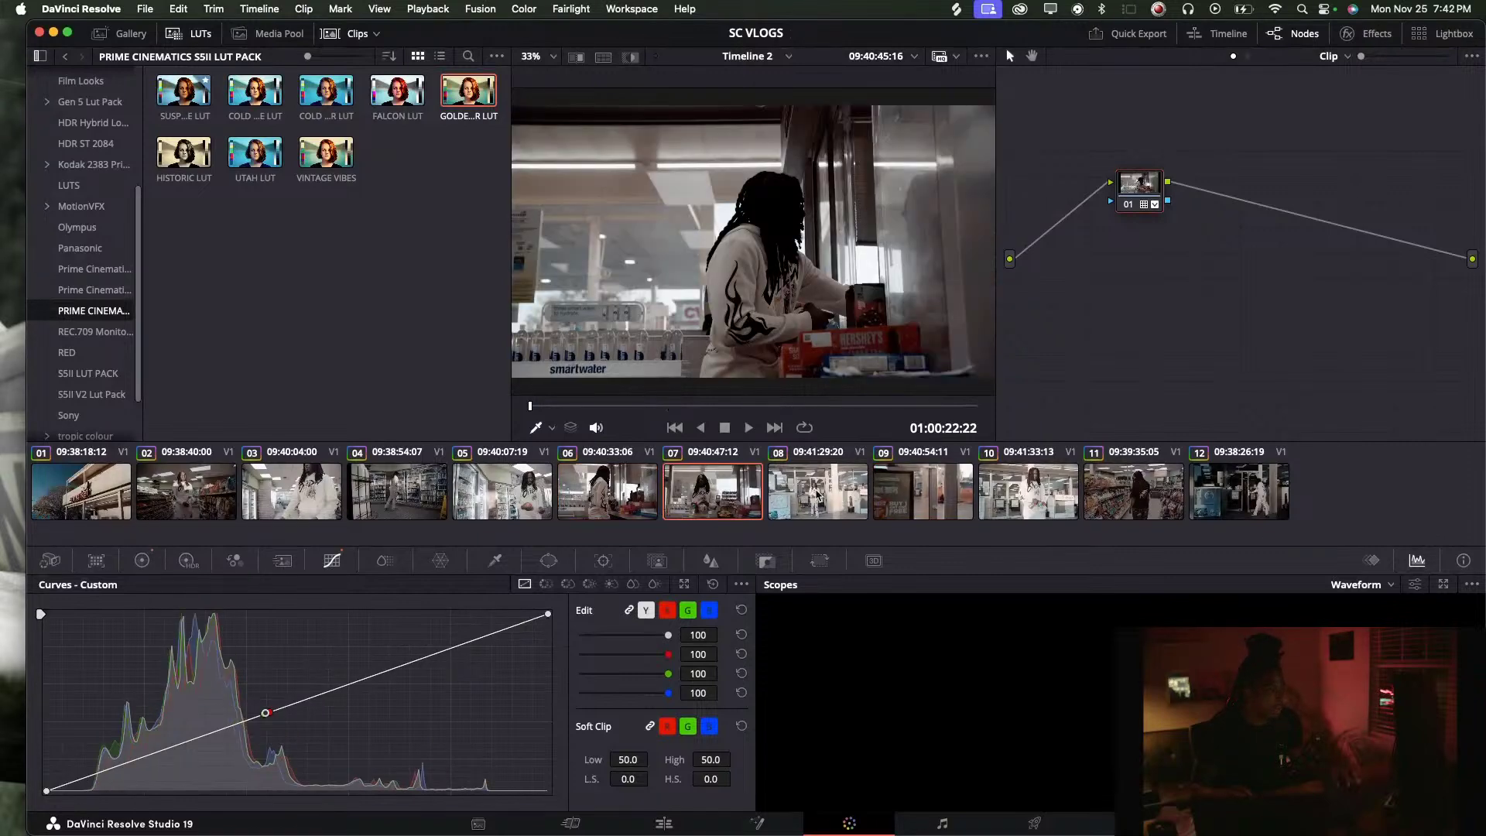
pyautogui.click(851, 500)
pyautogui.click(1153, 484)
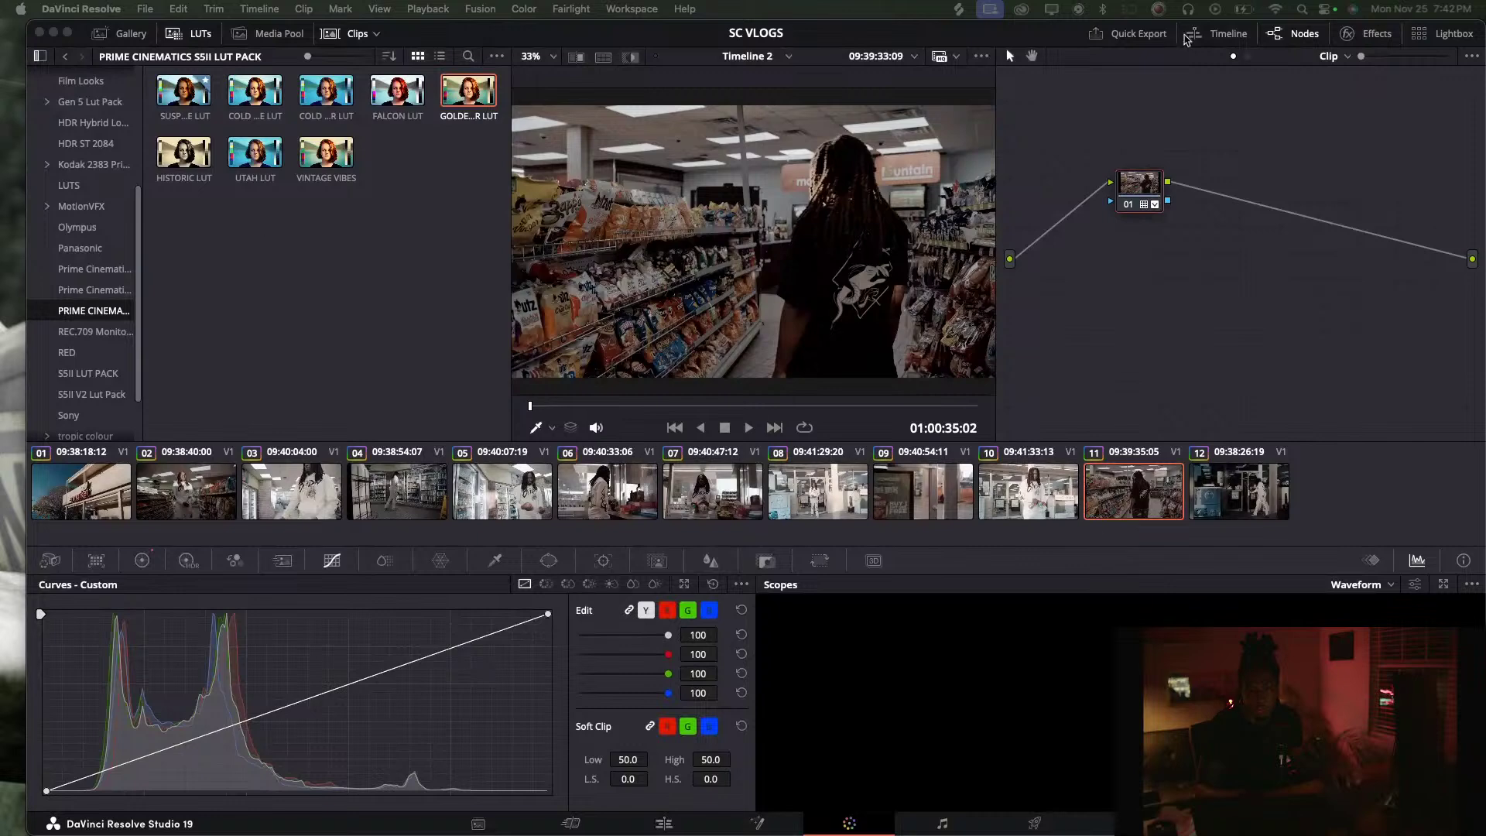
pyautogui.click(437, 514)
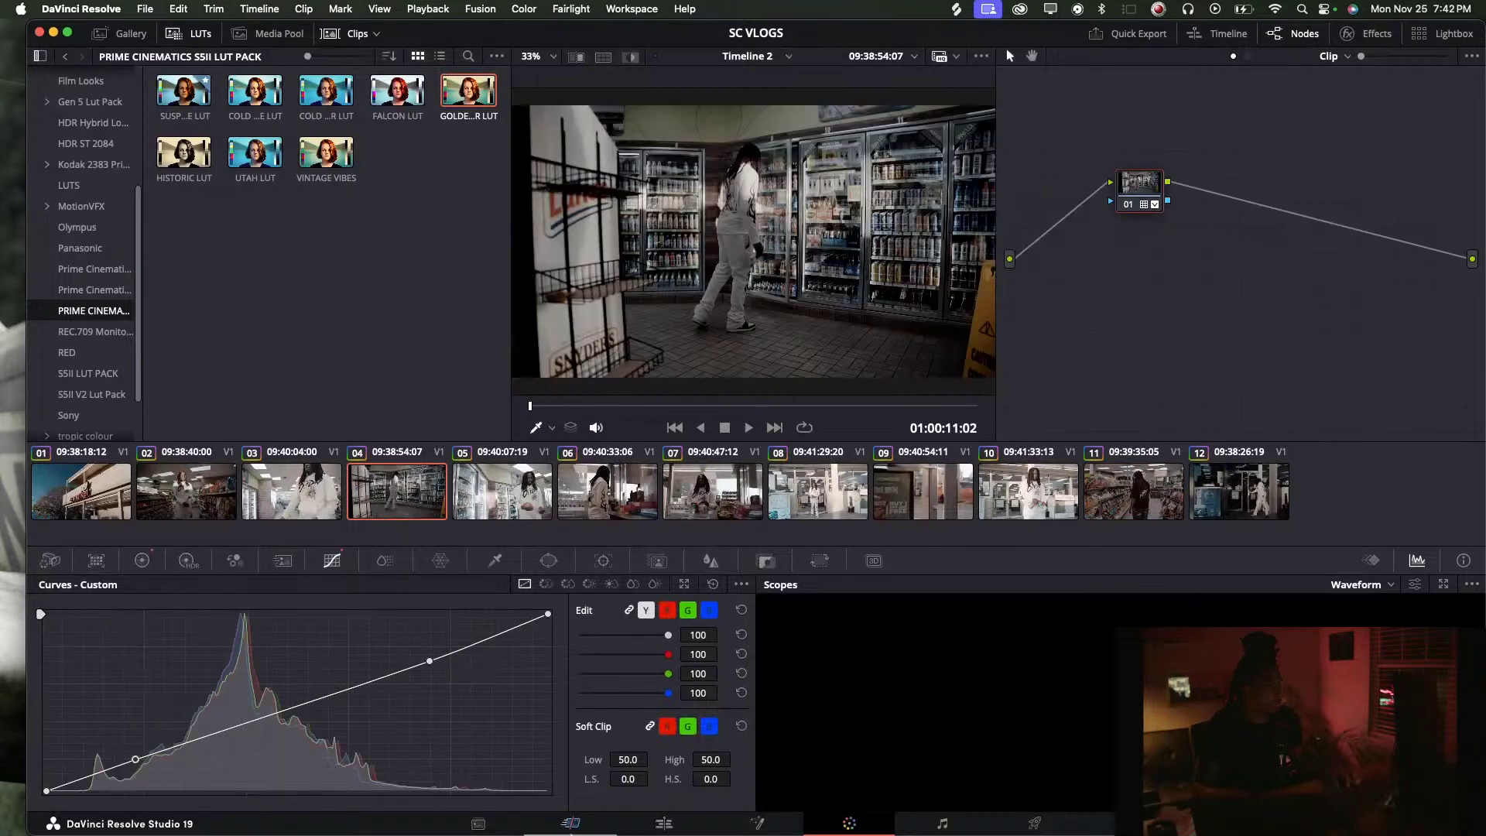
# Return to the Edit page, then switch to Splice and centre its window over the editor
pyautogui.click(664, 823)
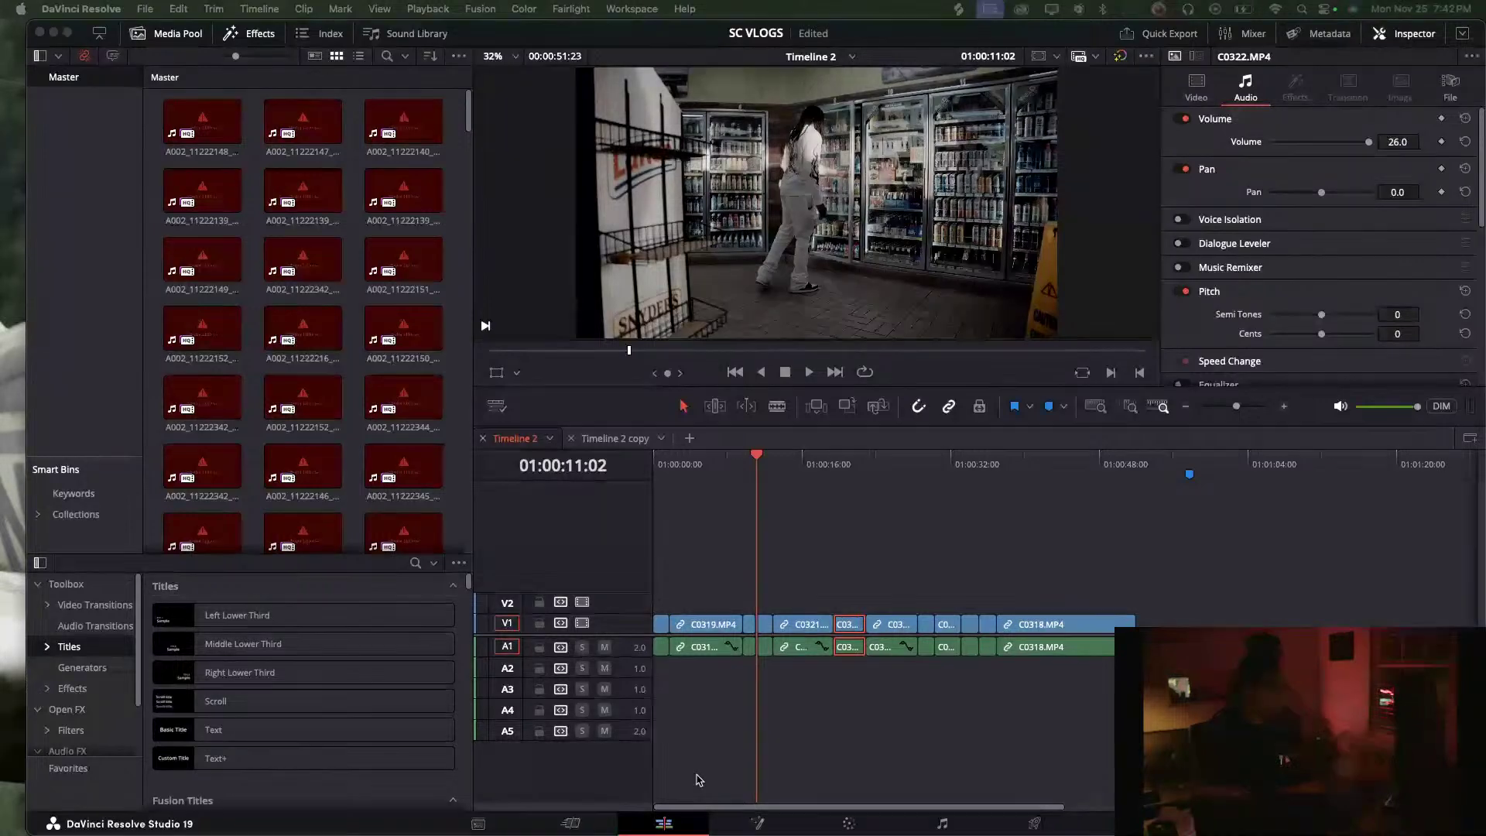
pyautogui.moveTo(606, 832)
pyautogui.click(564, 780)
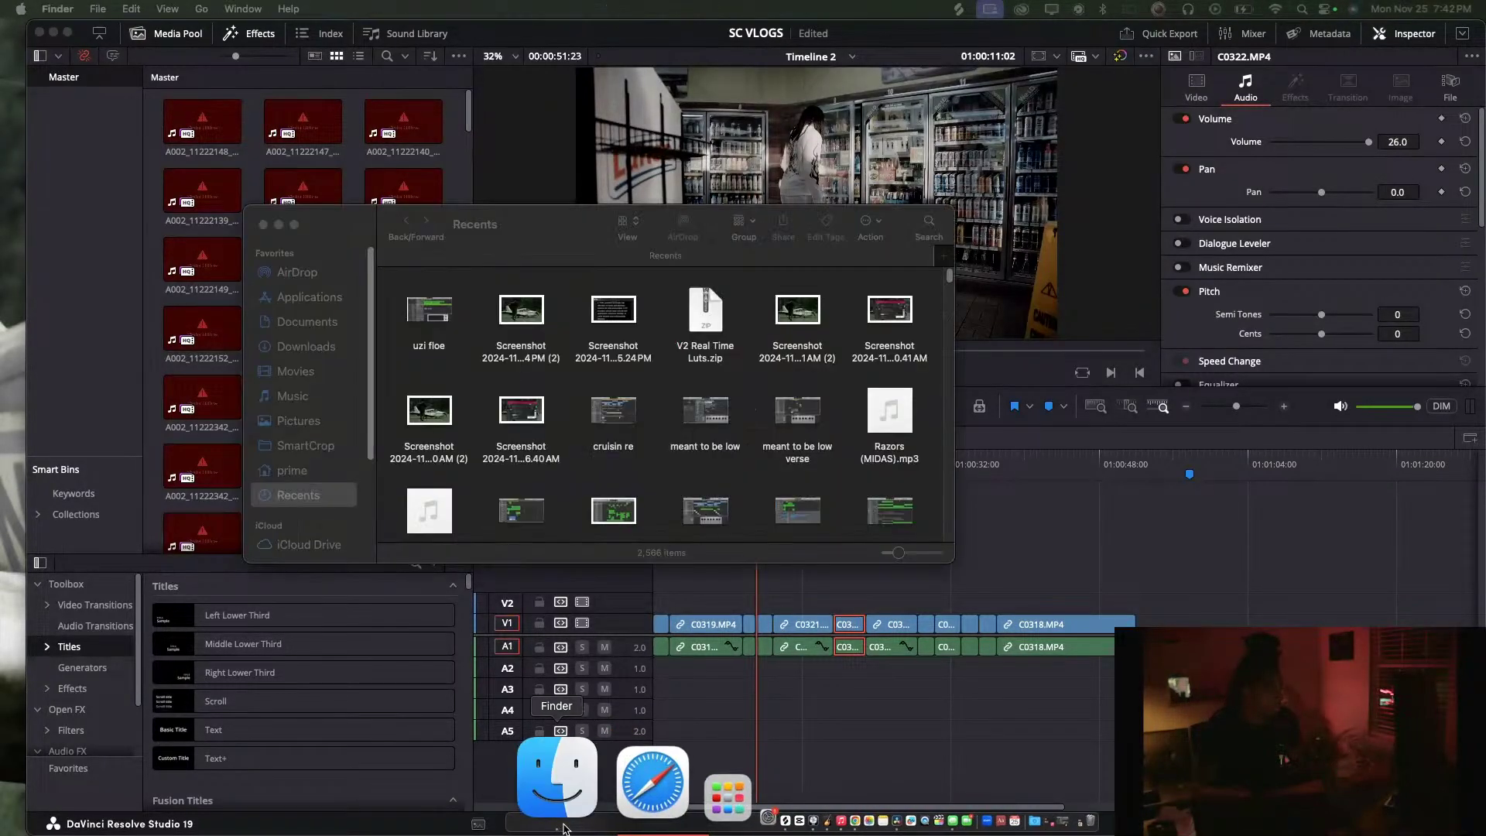
pyautogui.press('super+w')
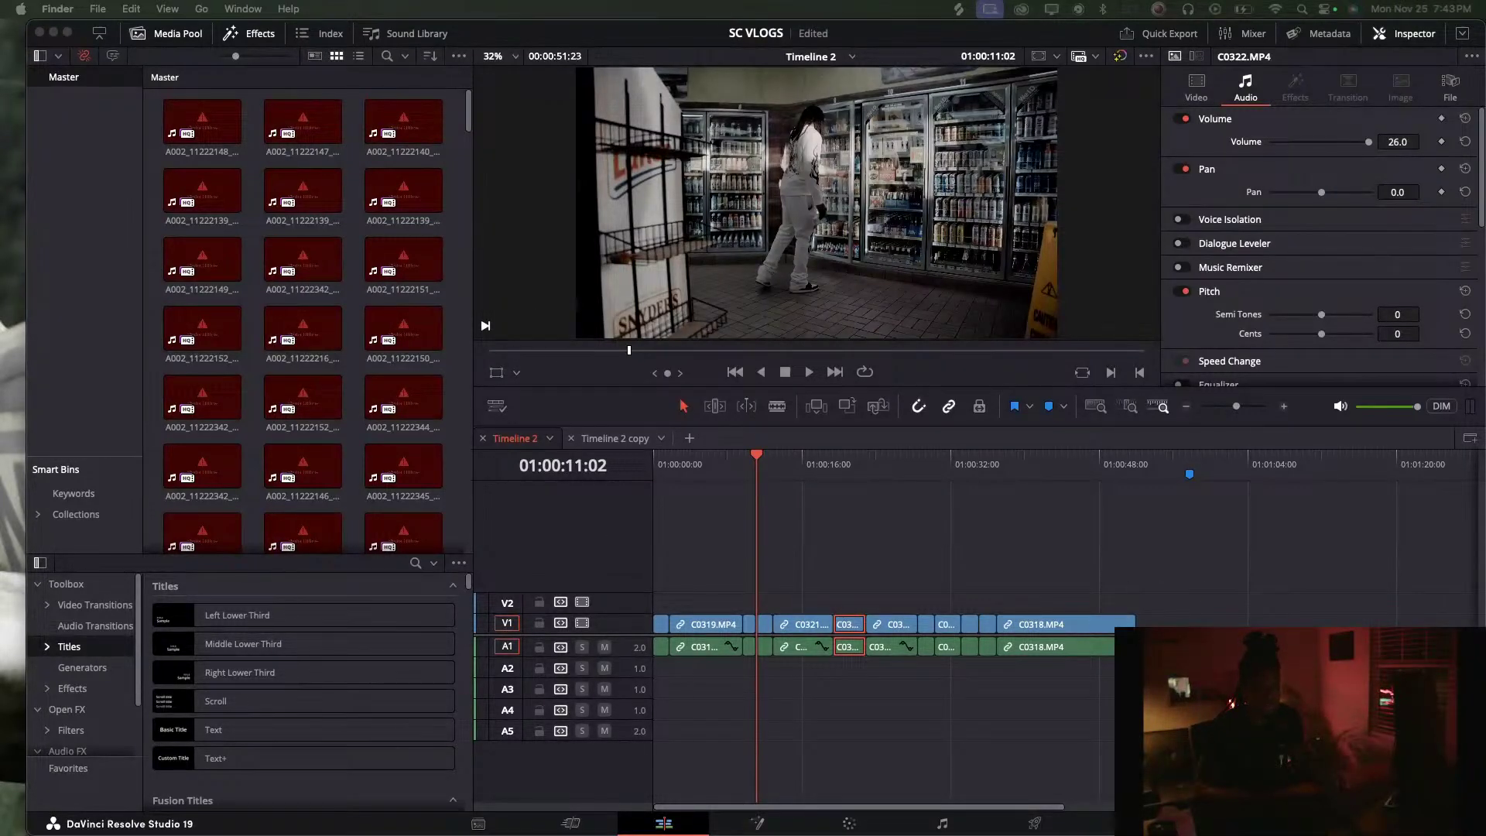
pyautogui.moveTo(720, 832)
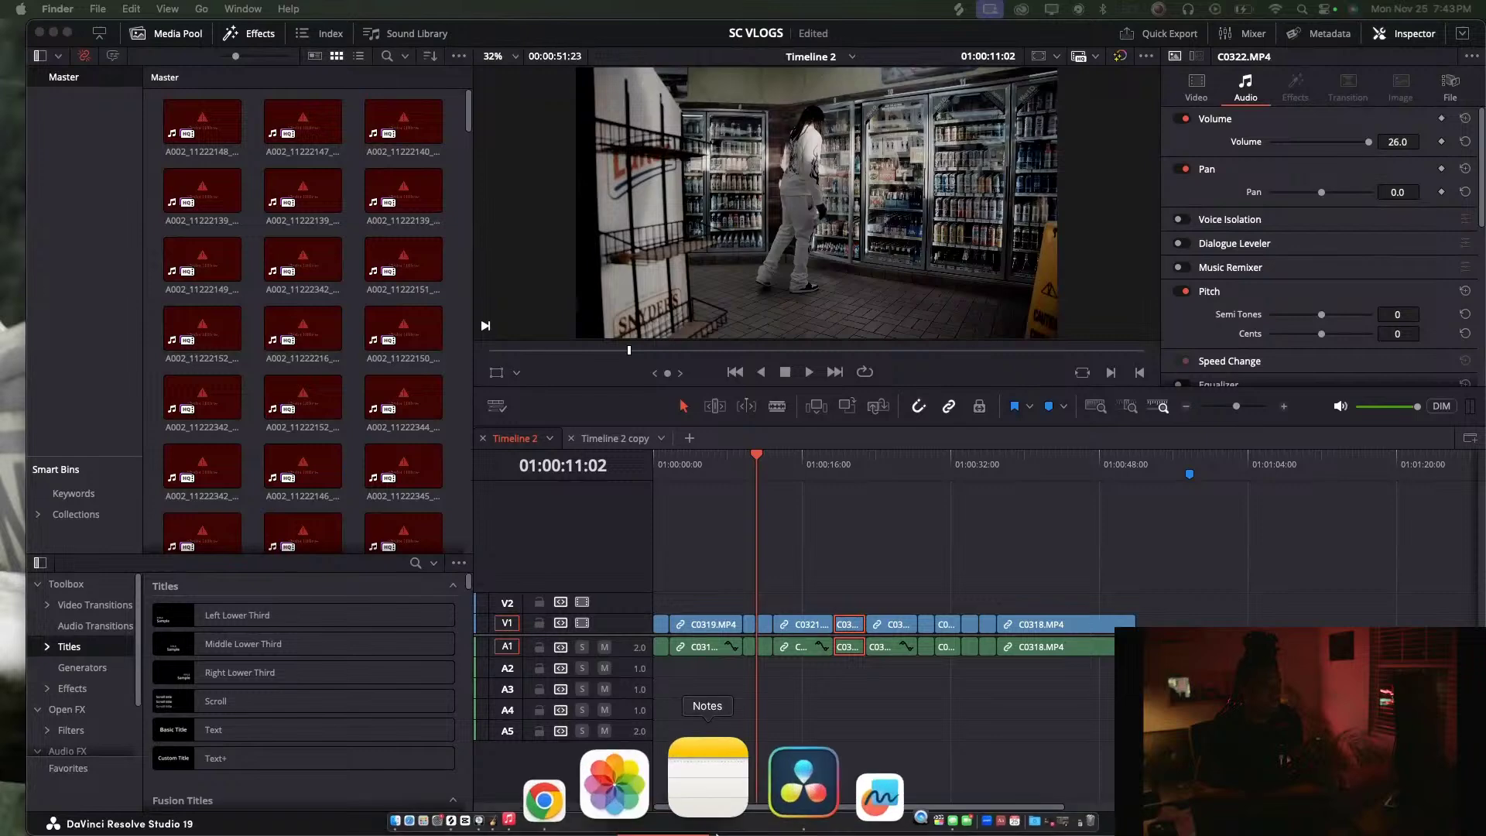
pyautogui.click(621, 812)
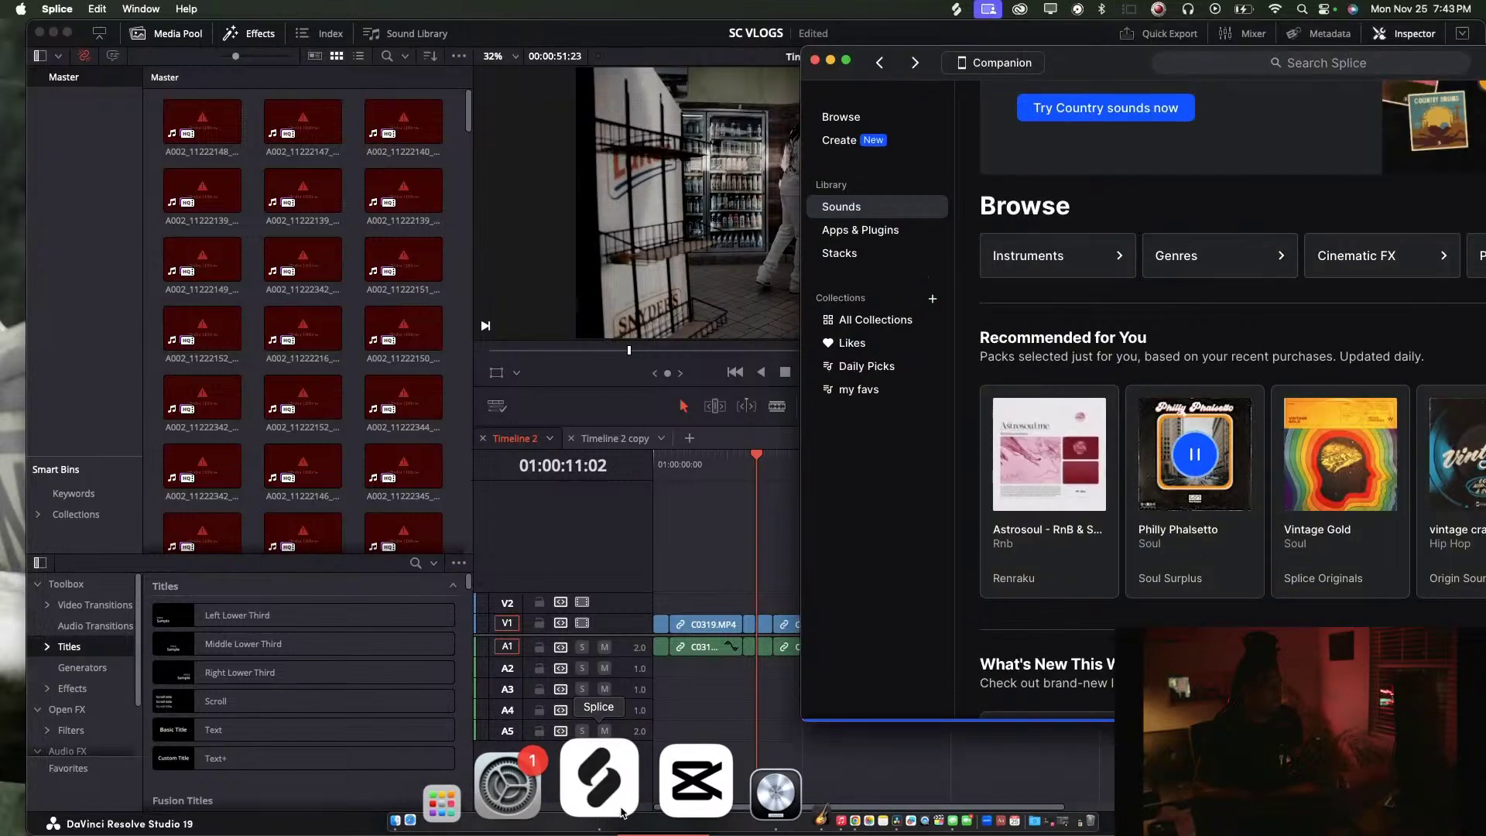
pyautogui.click(1195, 437)
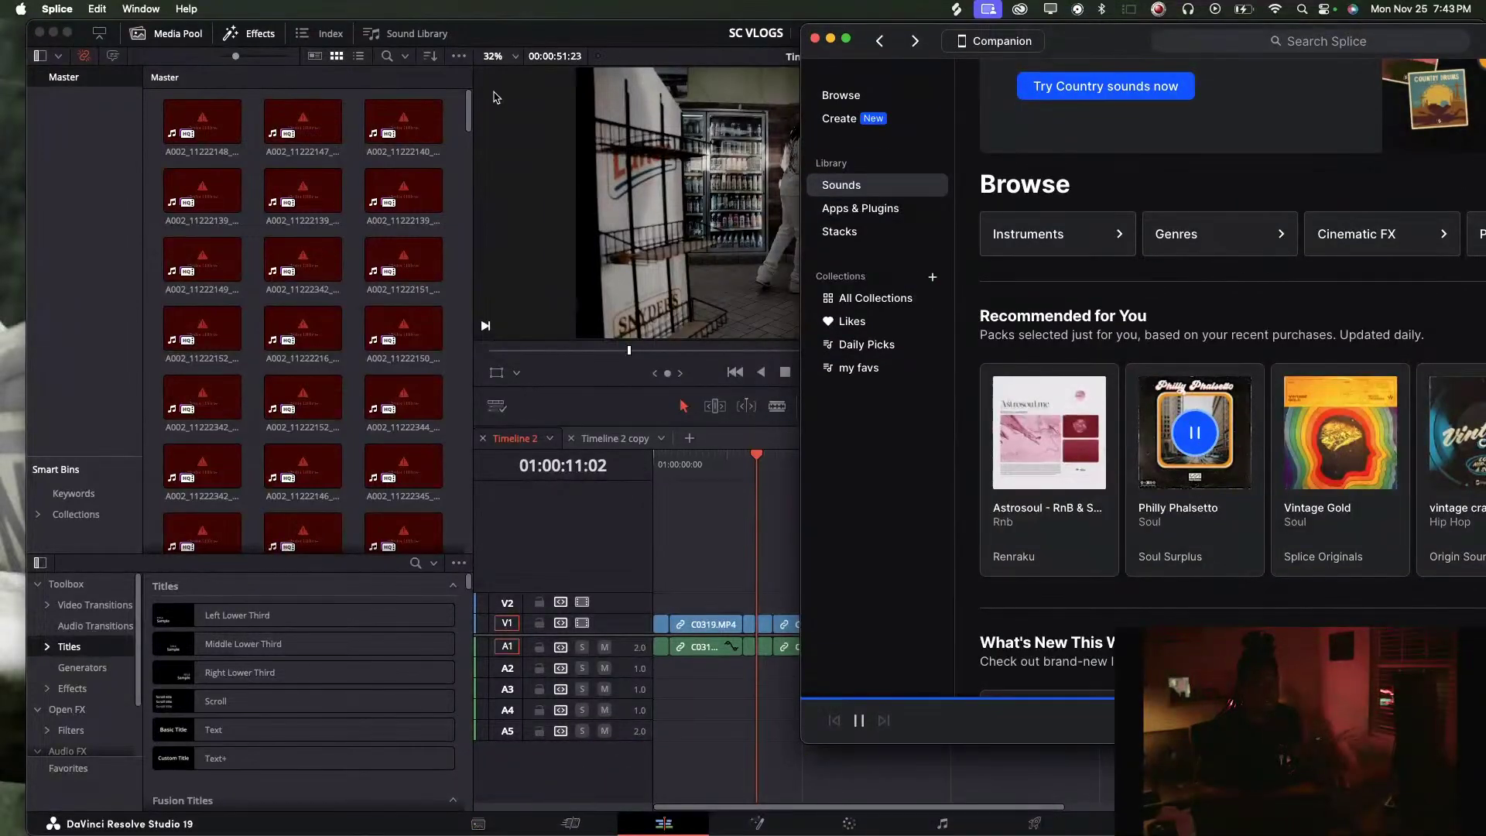
pyautogui.hotkey('ctrl', 'alt', 'Return')
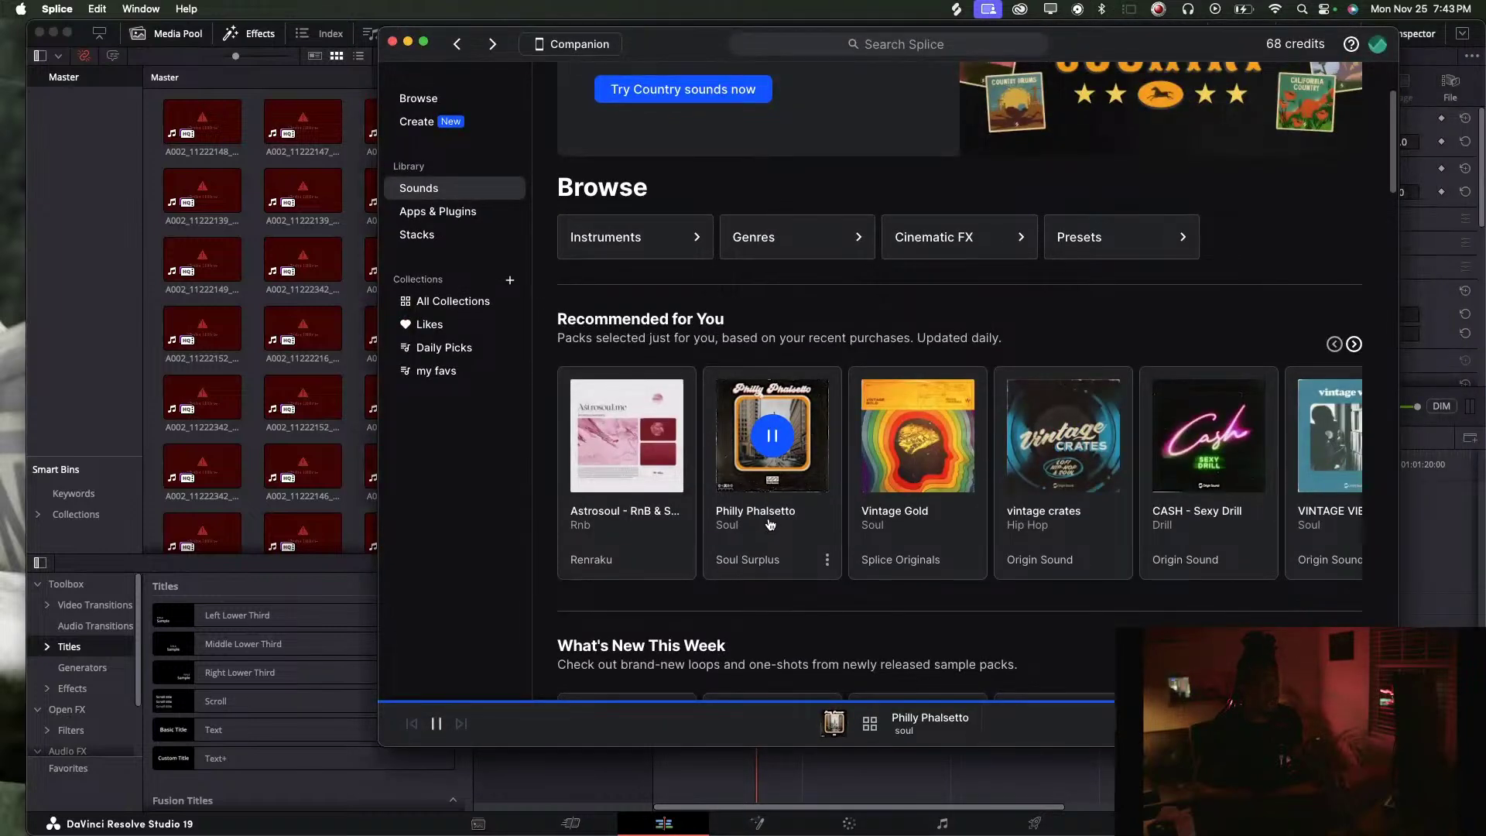
# Open the Philly Phalsetto pack and preview its first four samples, from the full soul music loop to the mellow soul songstarter
pyautogui.click(769, 524)
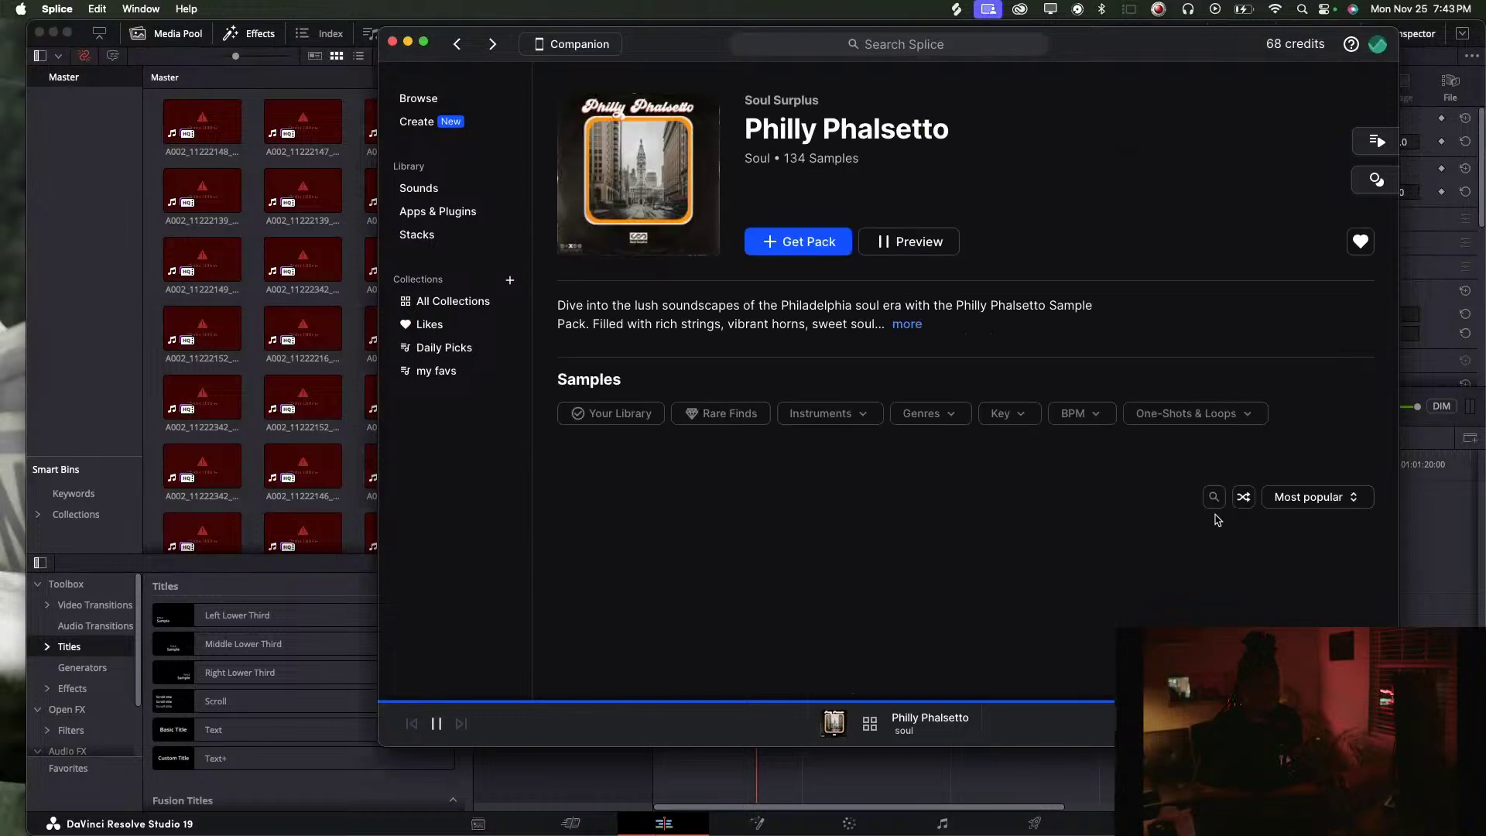
pyautogui.scroll(-5, 706, 555)
pyautogui.scroll(5, 666, 511)
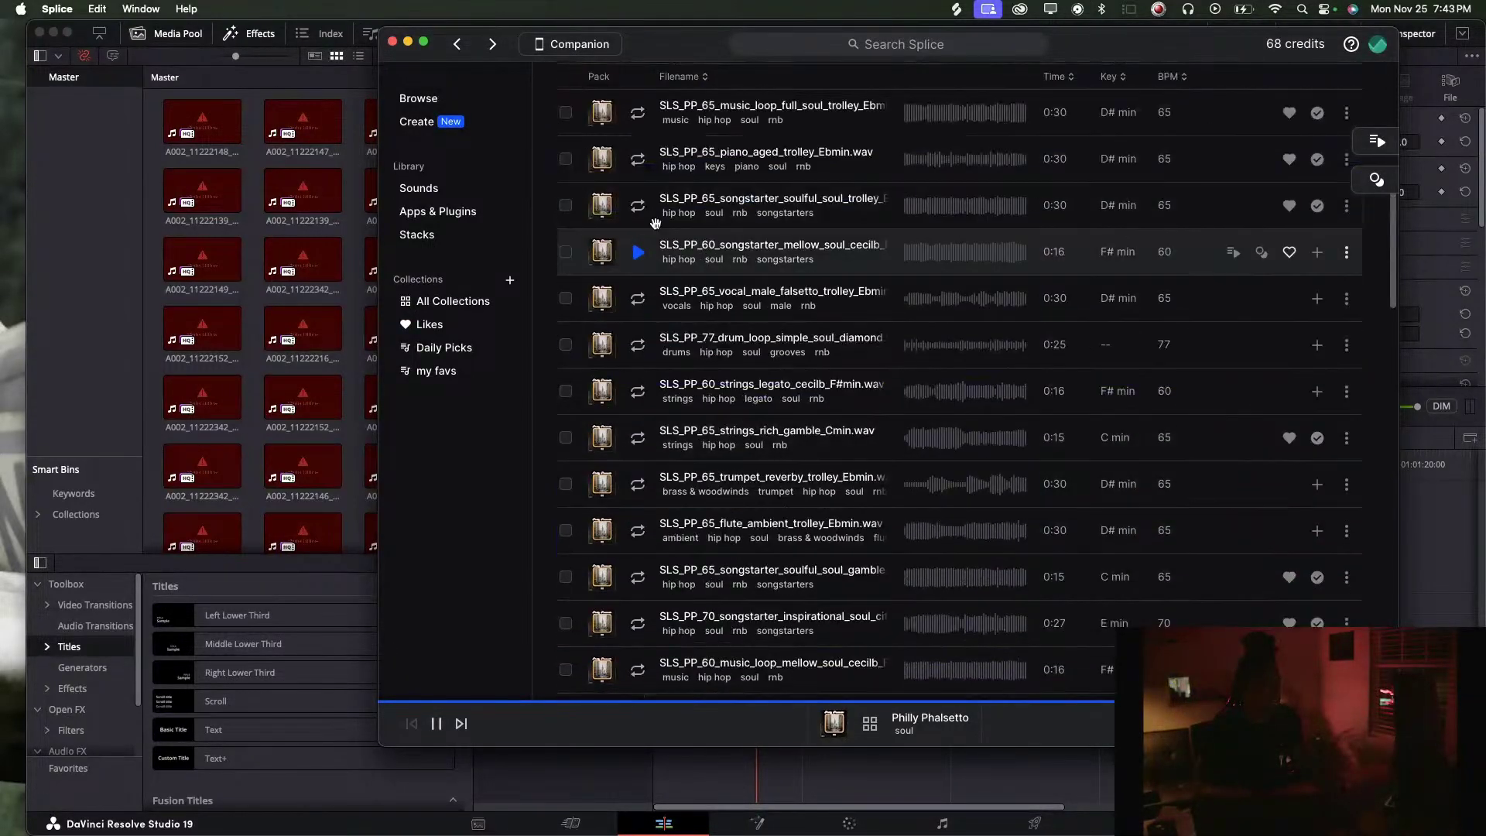
pyautogui.scroll(-3, 650, 481)
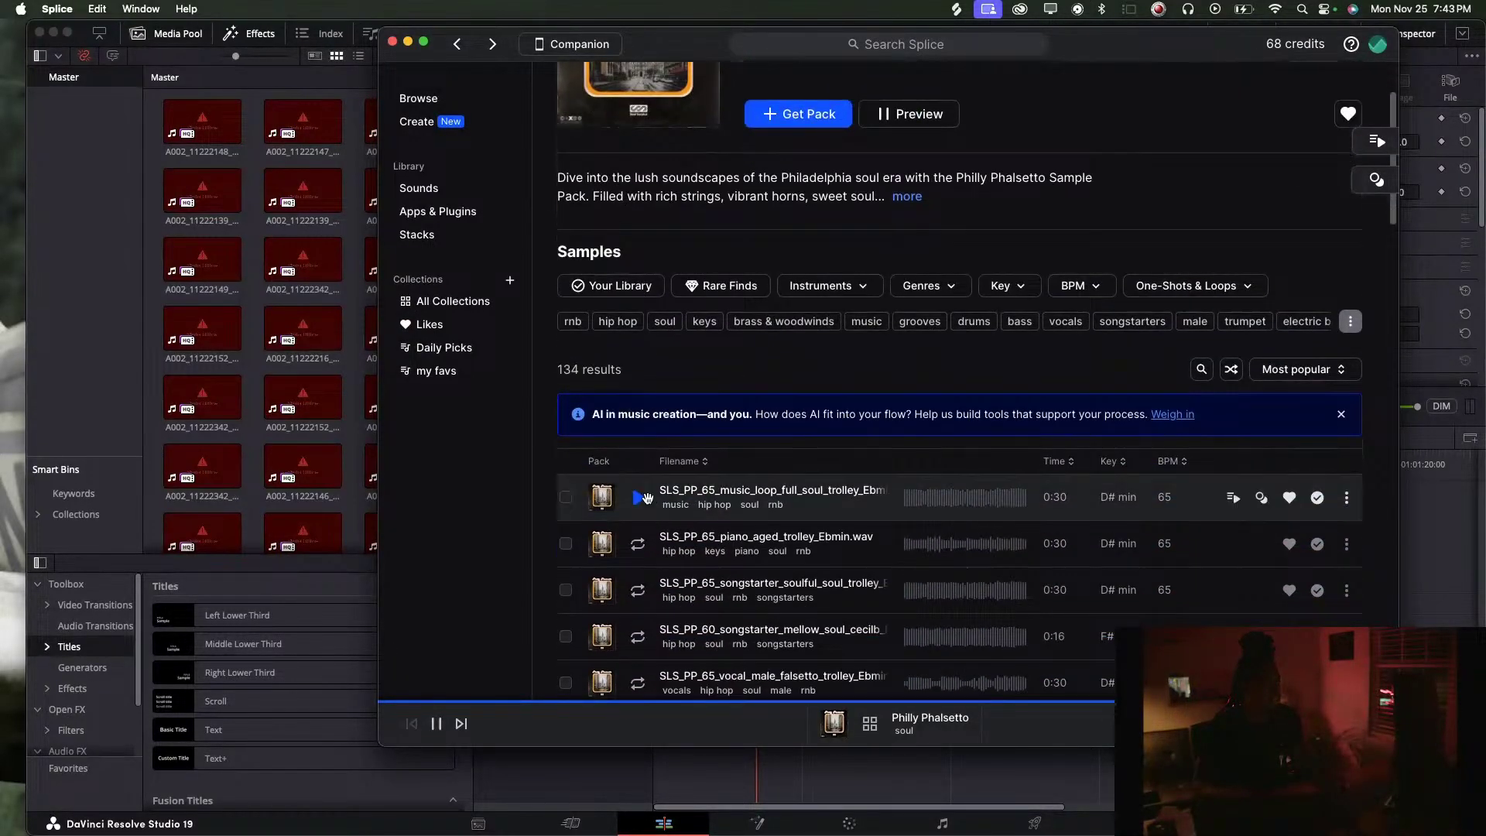
pyautogui.click(657, 493)
pyautogui.scroll(-3, 650, 480)
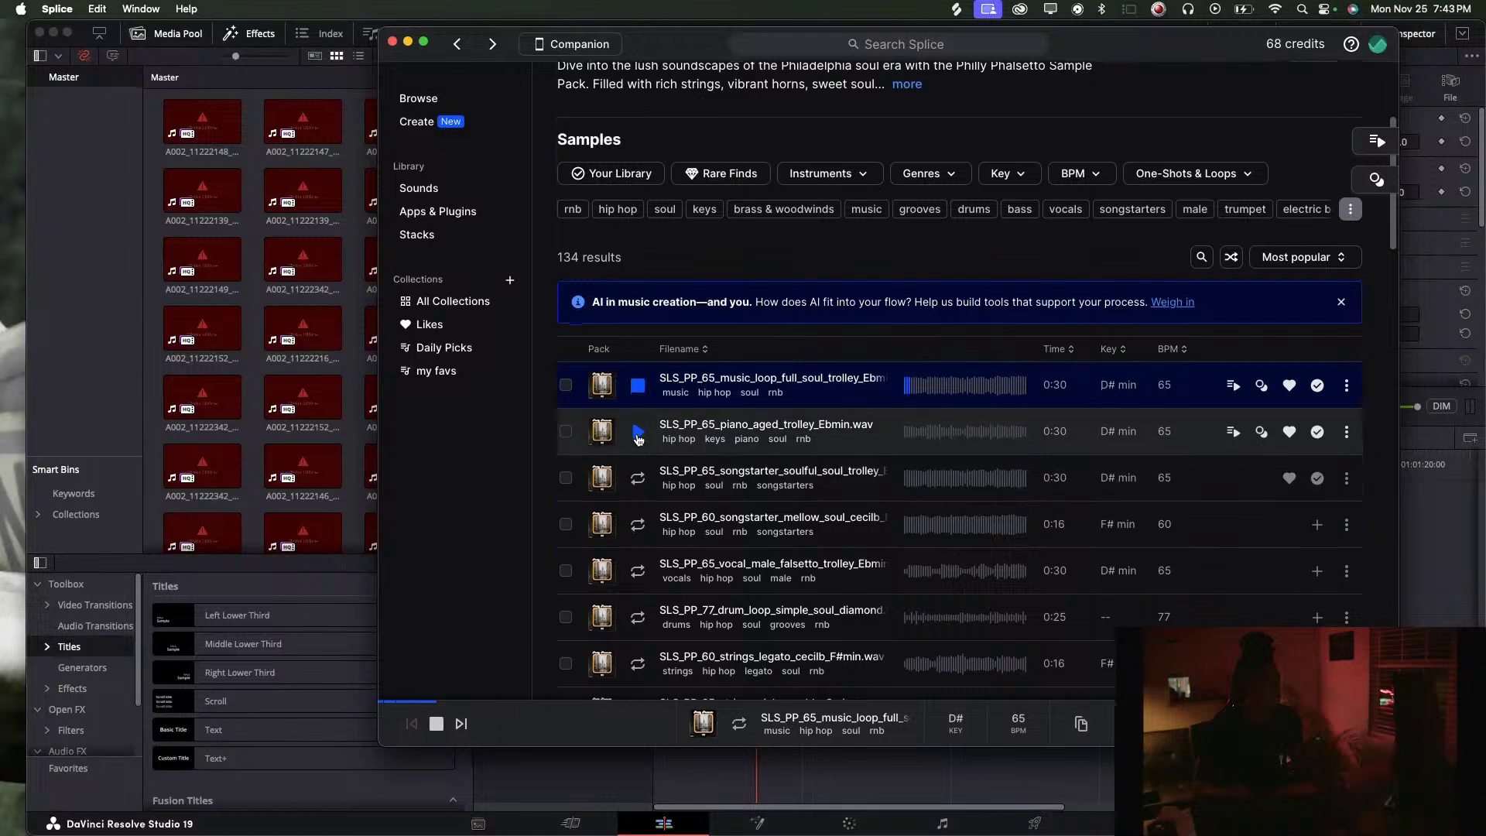
pyautogui.click(638, 435)
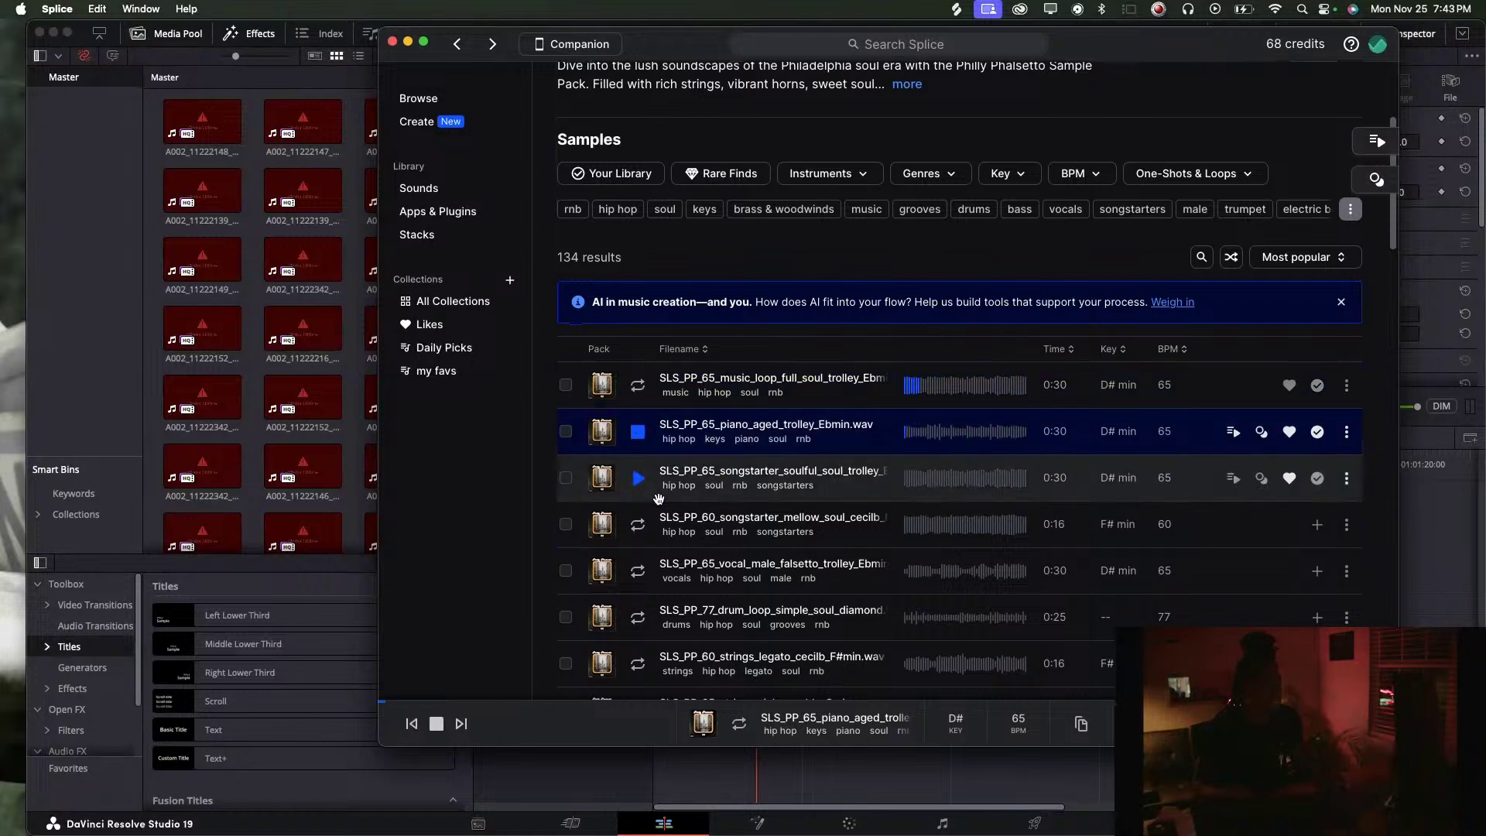
pyautogui.click(646, 482)
pyautogui.click(645, 517)
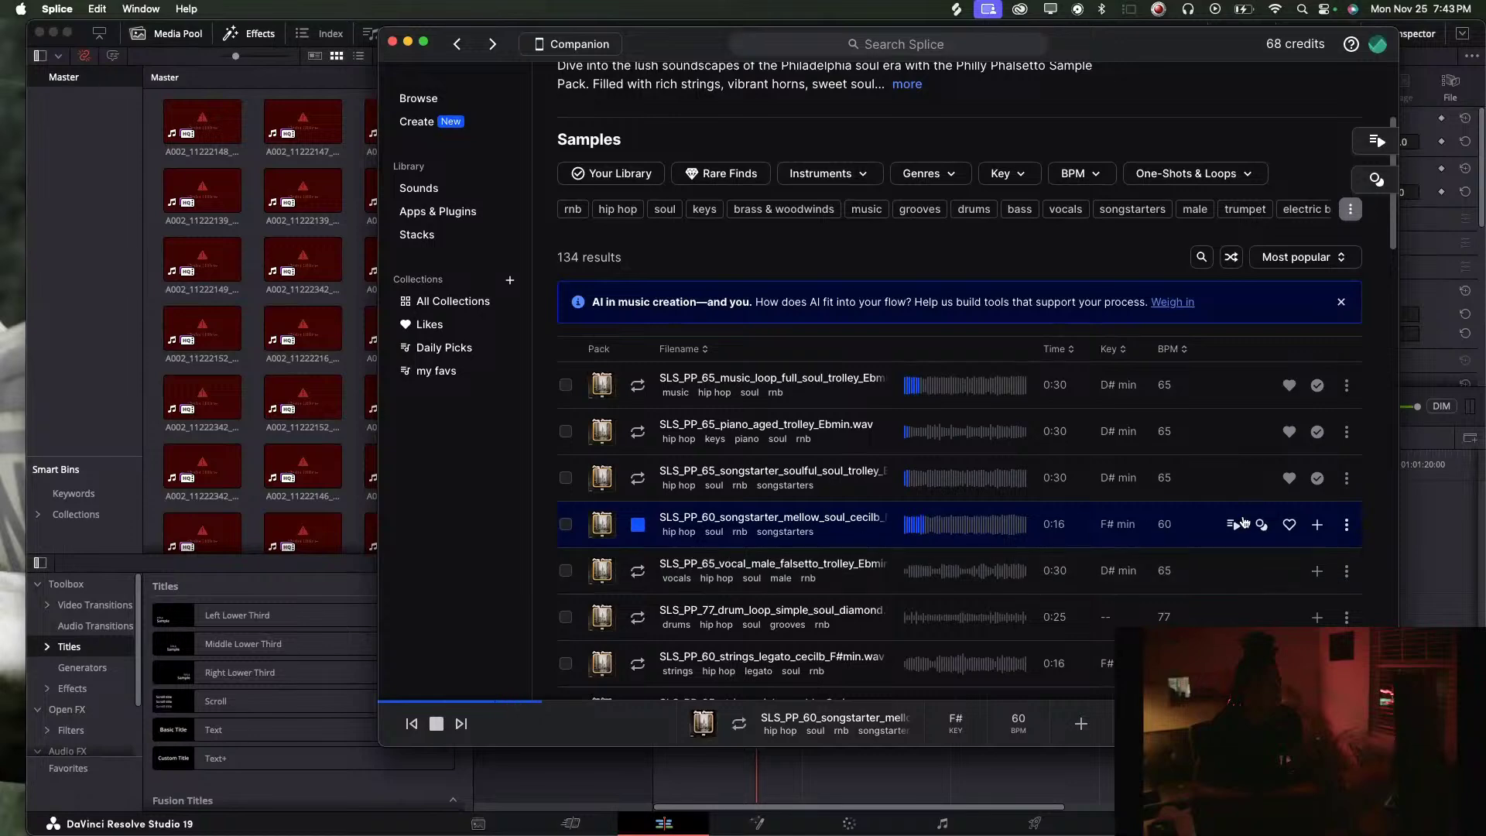
# Add SLS_PP_60_songstarter_mellow_soul_cecilb_F#min.wav to the Splice library and import it into the DaVinci Resolve media pool
pyautogui.click(1315, 524)
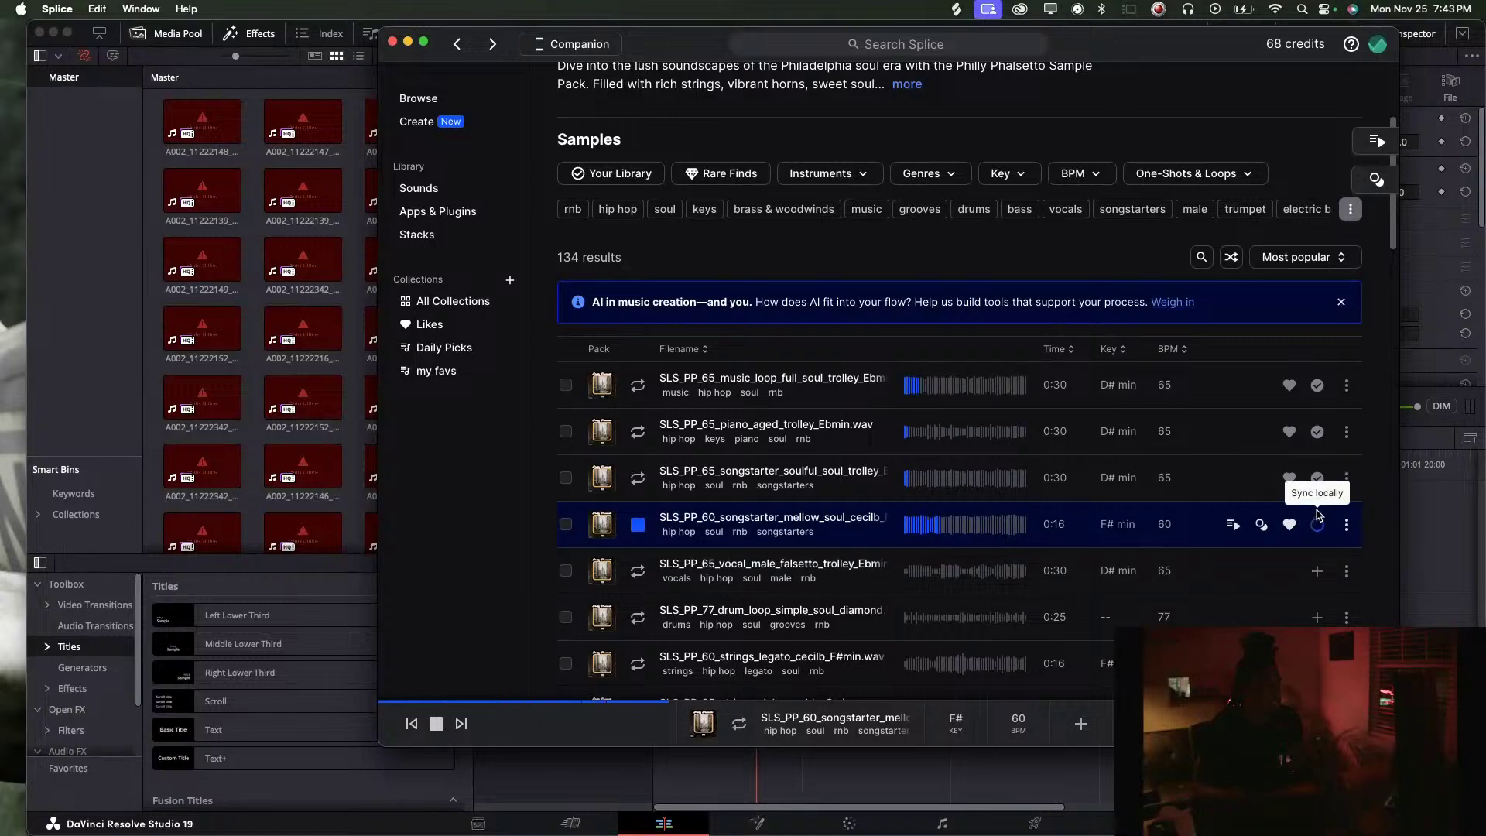
pyautogui.moveTo(1101, 40); pyautogui.dragTo(1394, 33)
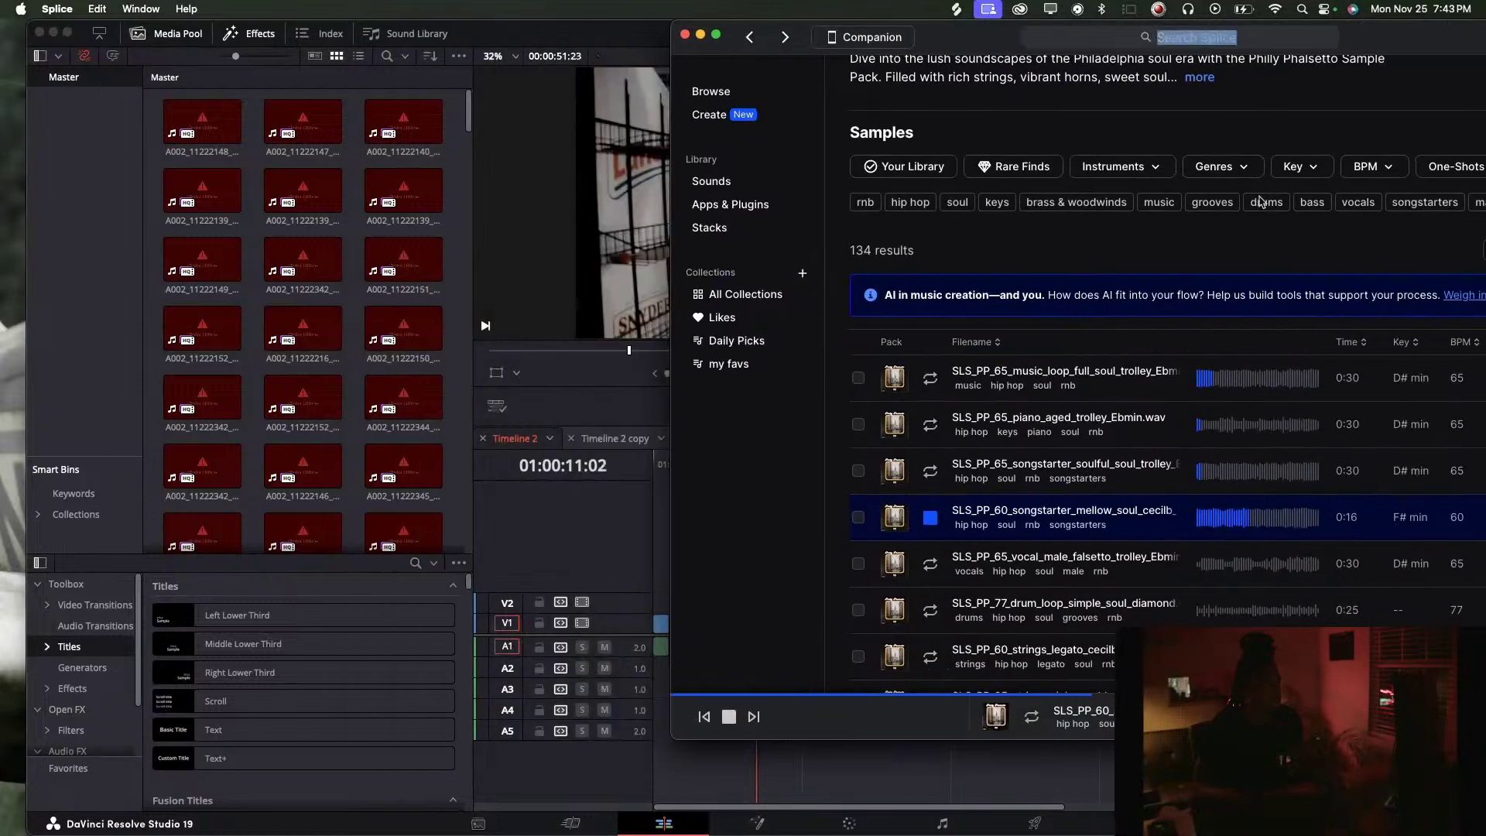
pyautogui.moveTo(1172, 525); pyautogui.dragTo(700, 774)
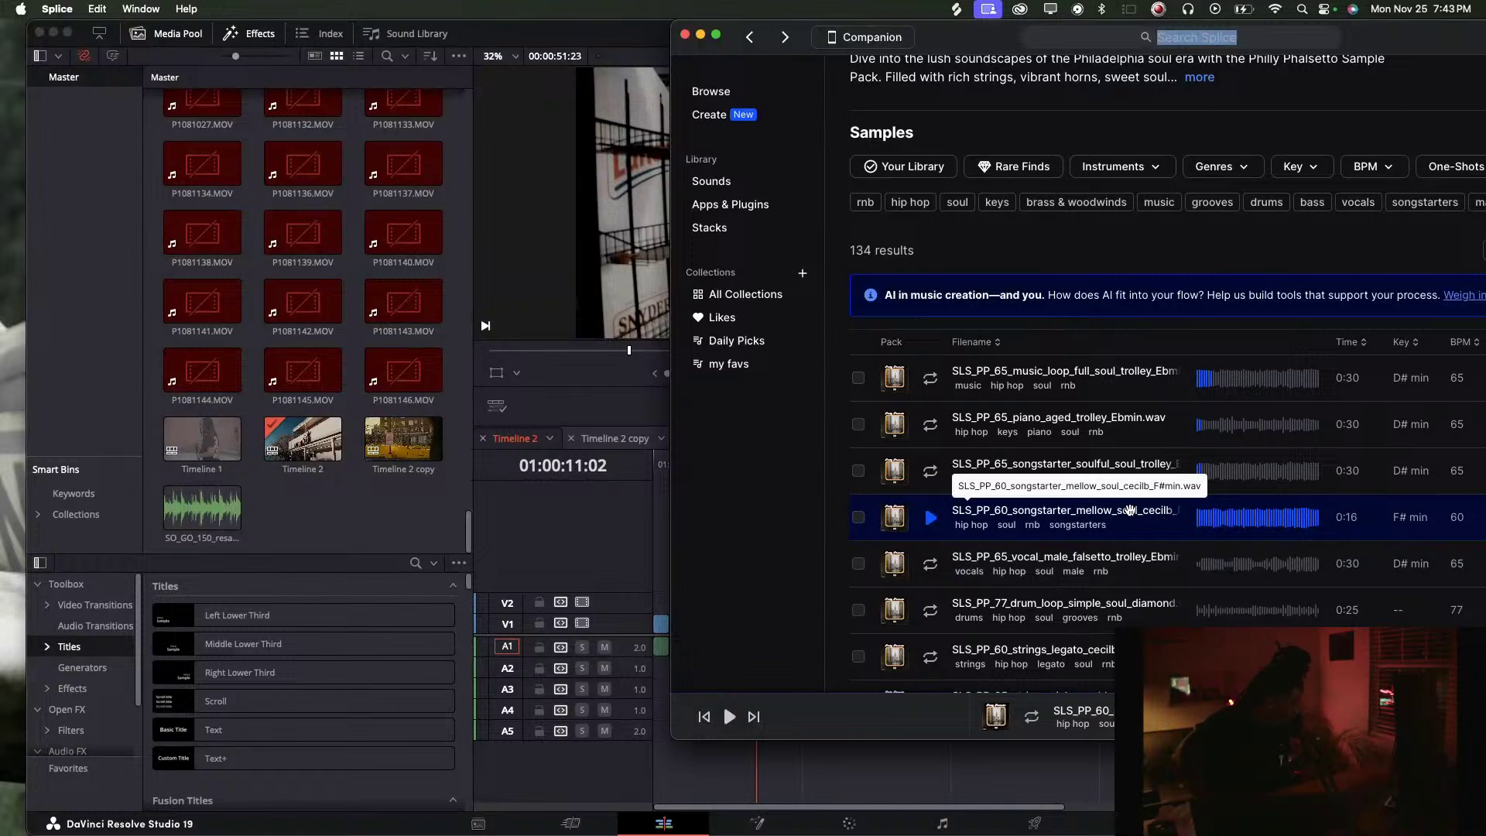
pyautogui.moveTo(1044, 513); pyautogui.dragTo(362, 486)
pyautogui.click(403, 398)
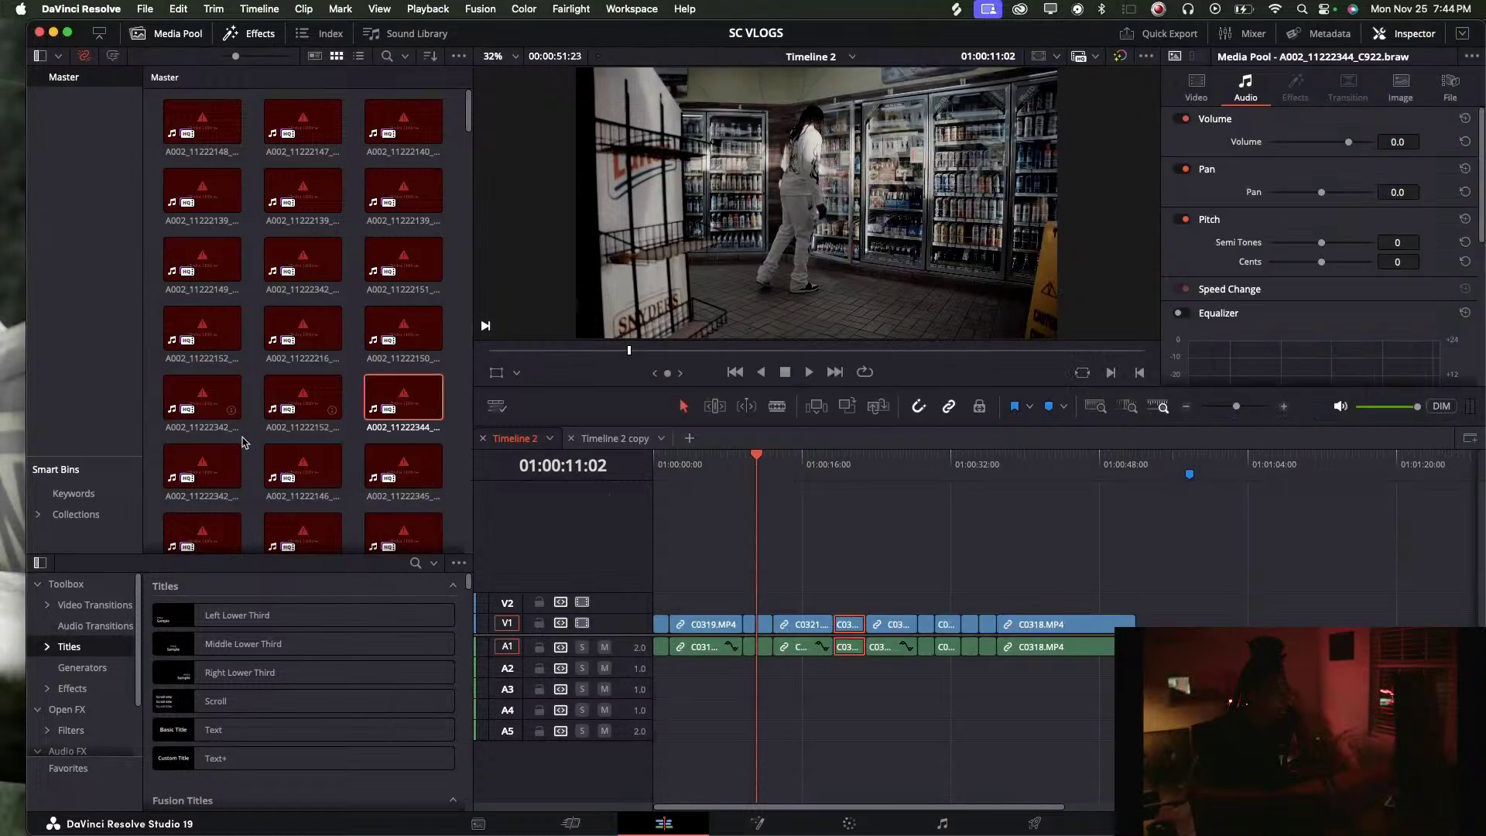
# Place the mellow soul songstarter on track A2 at the start of Timeline 2 and play it from the beginning
pyautogui.scroll(-10, 396, 472)
pyautogui.moveTo(468, 226); pyautogui.dragTo(455, 550)
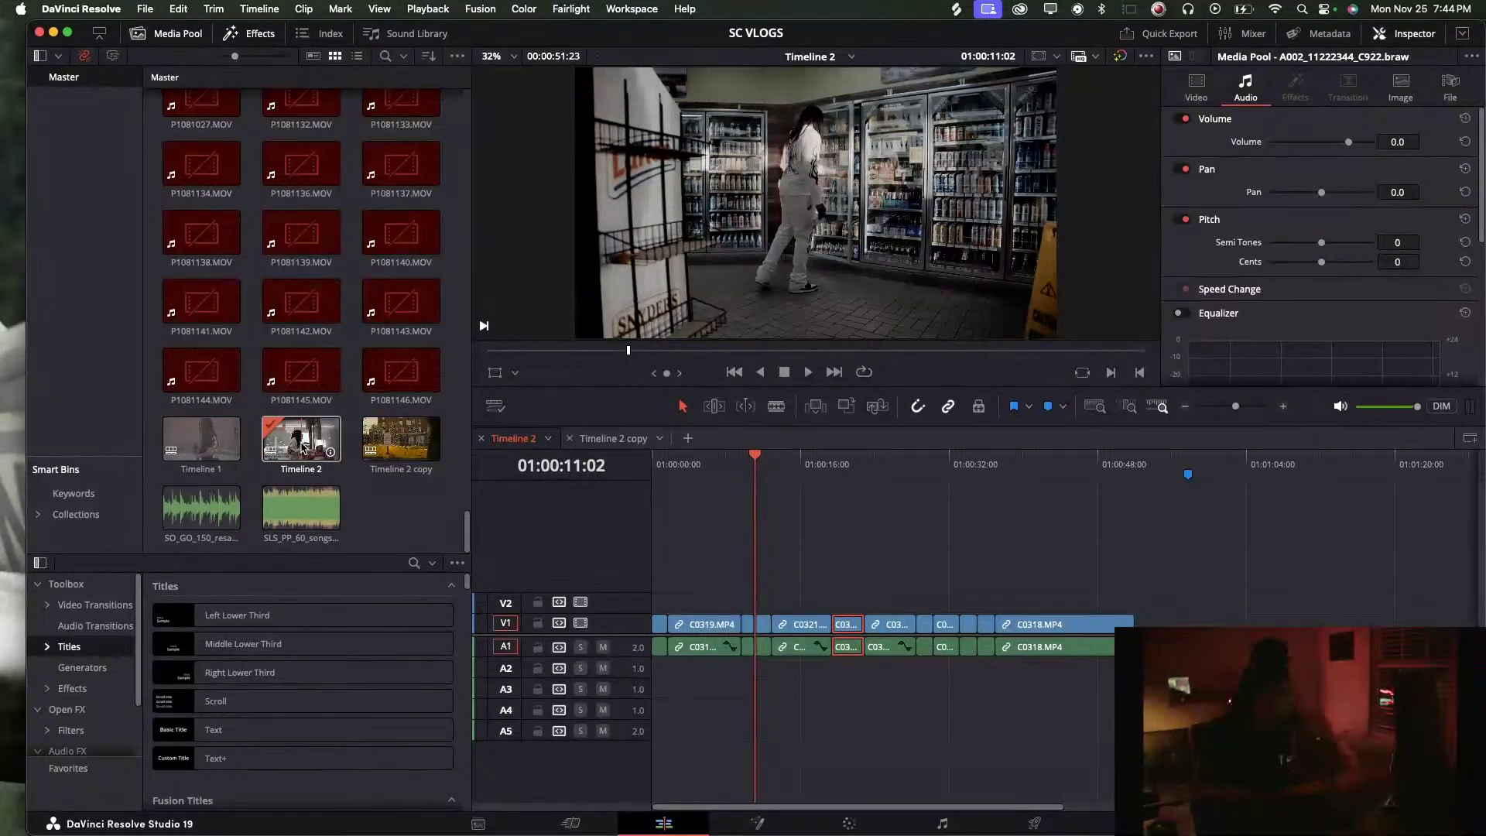
pyautogui.moveTo(295, 517); pyautogui.dragTo(588, 657)
pyautogui.moveTo(307, 522); pyautogui.dragTo(725, 667)
pyautogui.click(780, 464)
pyautogui.press('space')
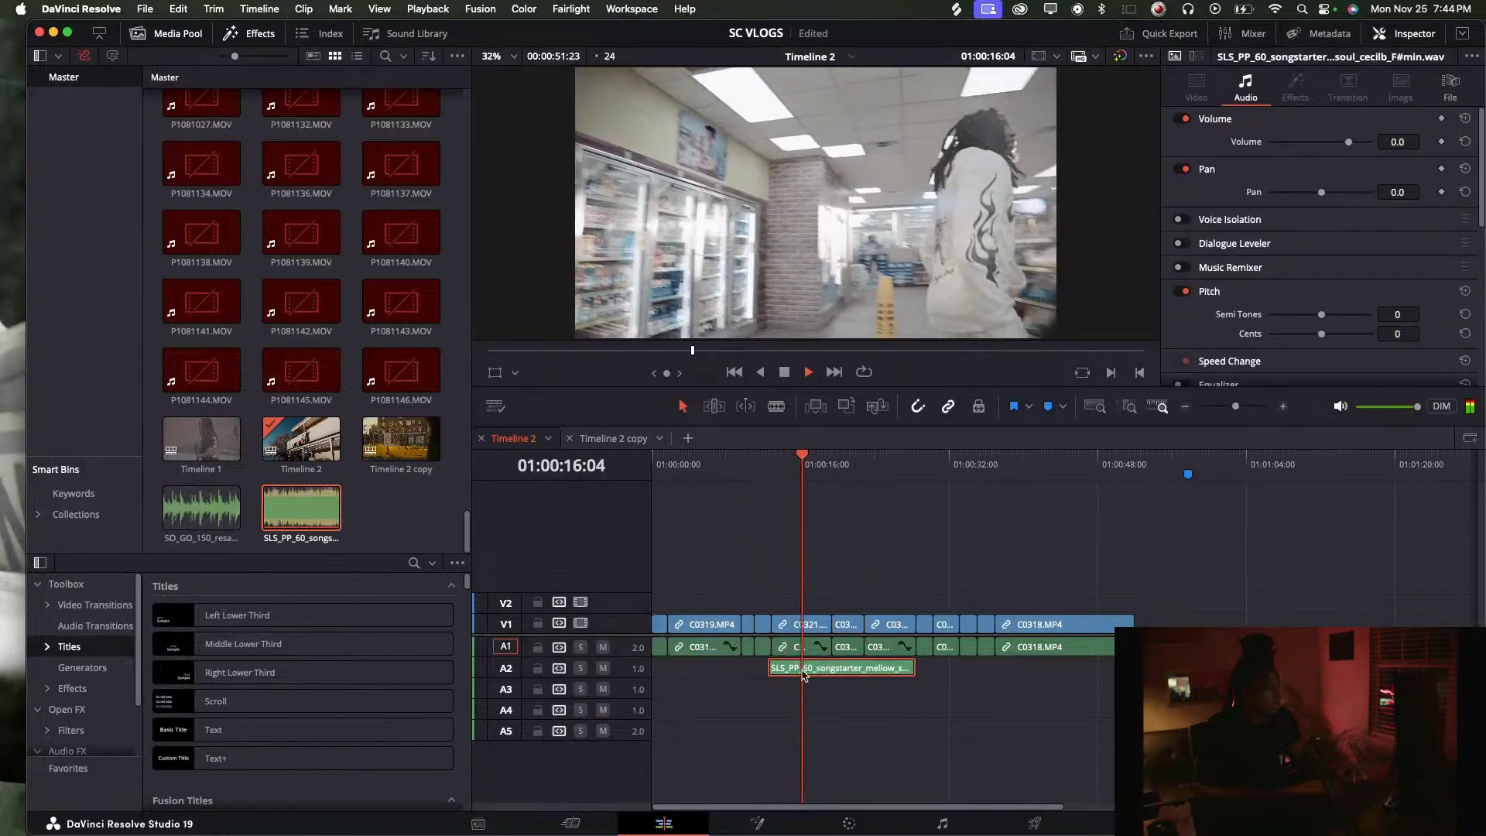
pyautogui.press('Home')
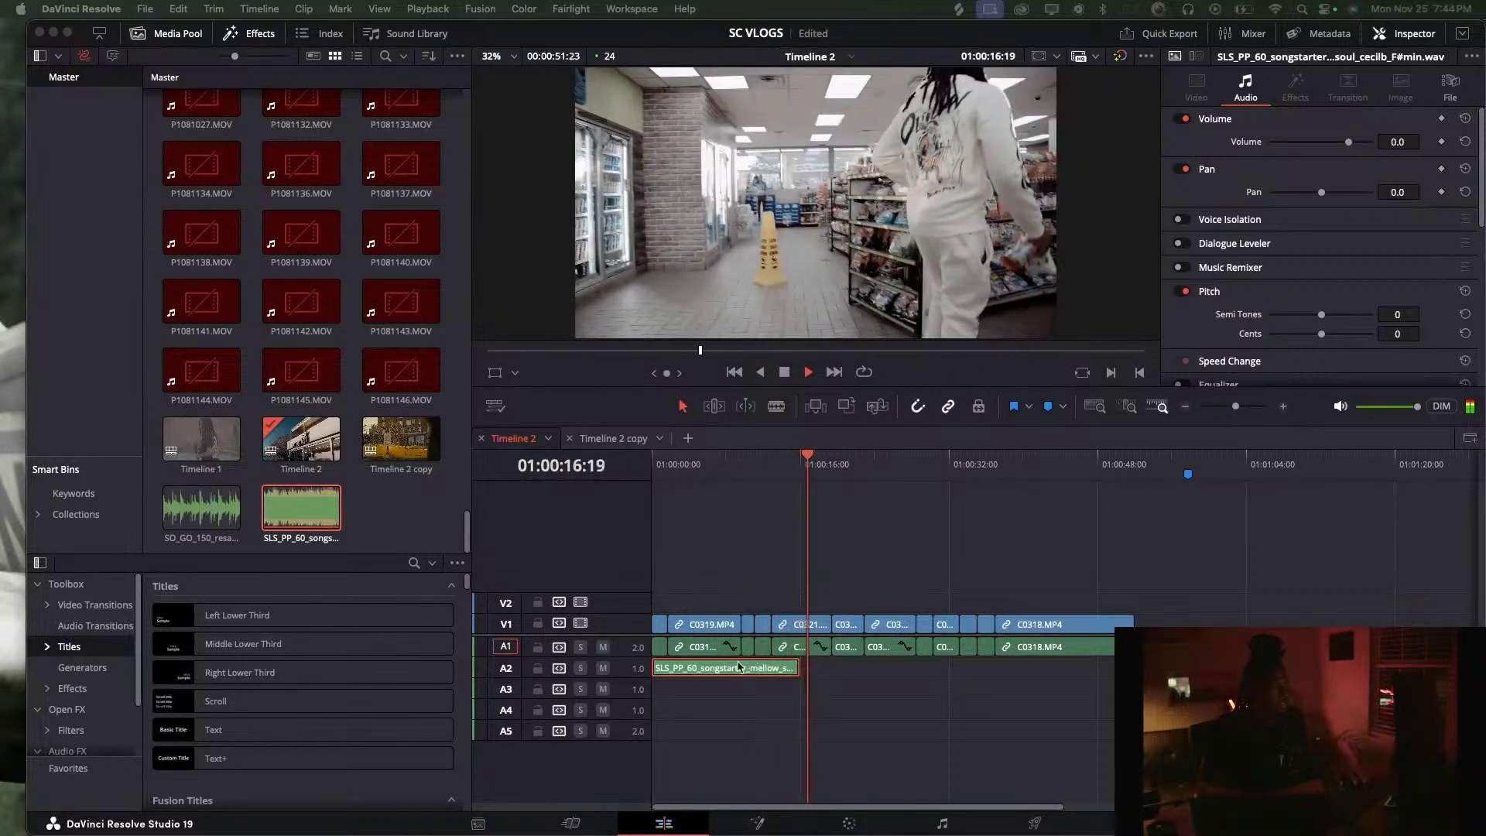
pyautogui.click(650, 504)
pyautogui.press('Home')
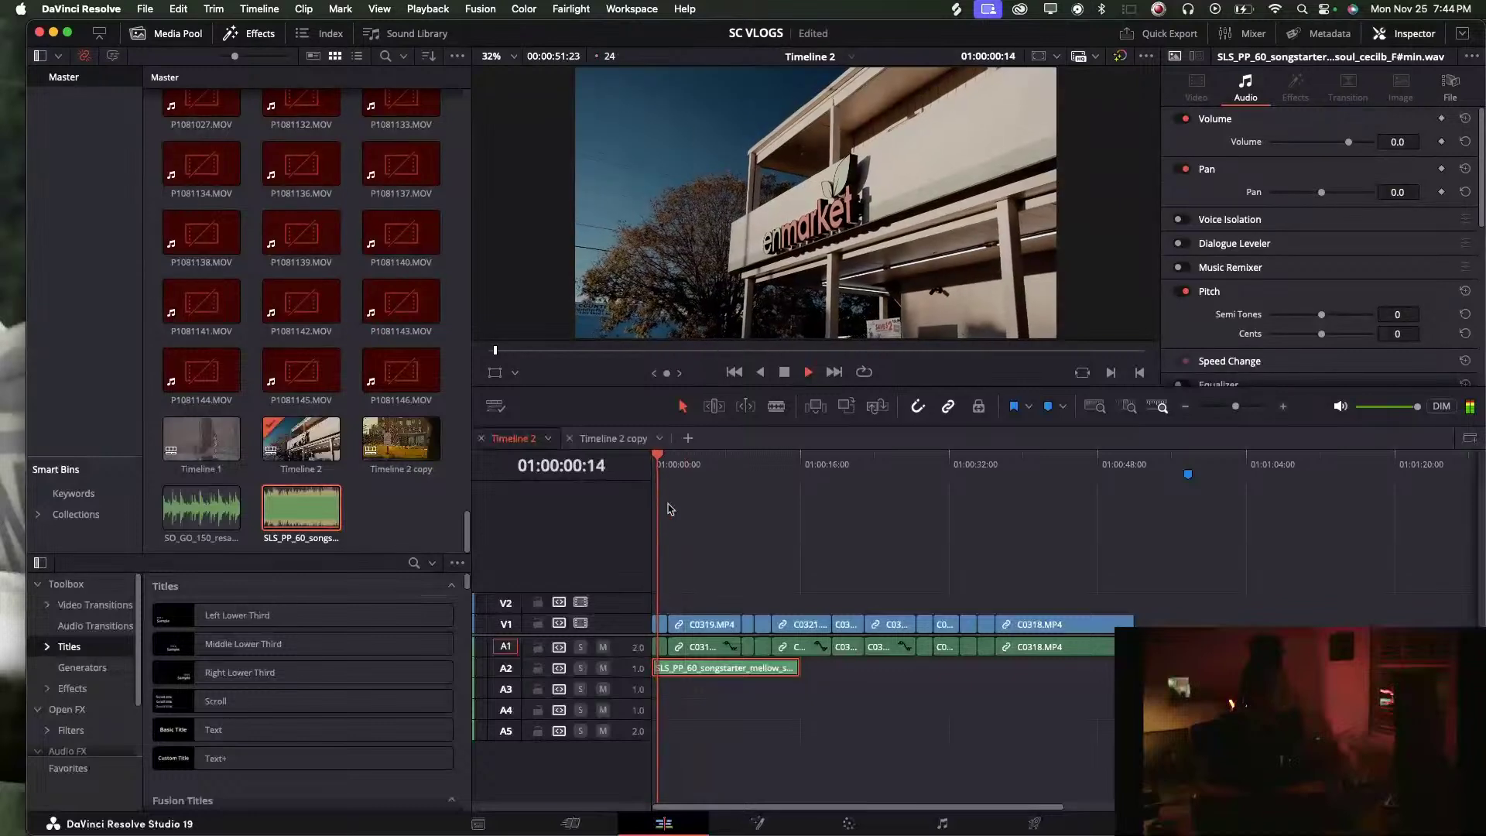
# Try the song clip further along track A2 beneath the last C0318 clip and return it to the timeline's start
pyautogui.moveTo(689, 667); pyautogui.dragTo(1091, 667)
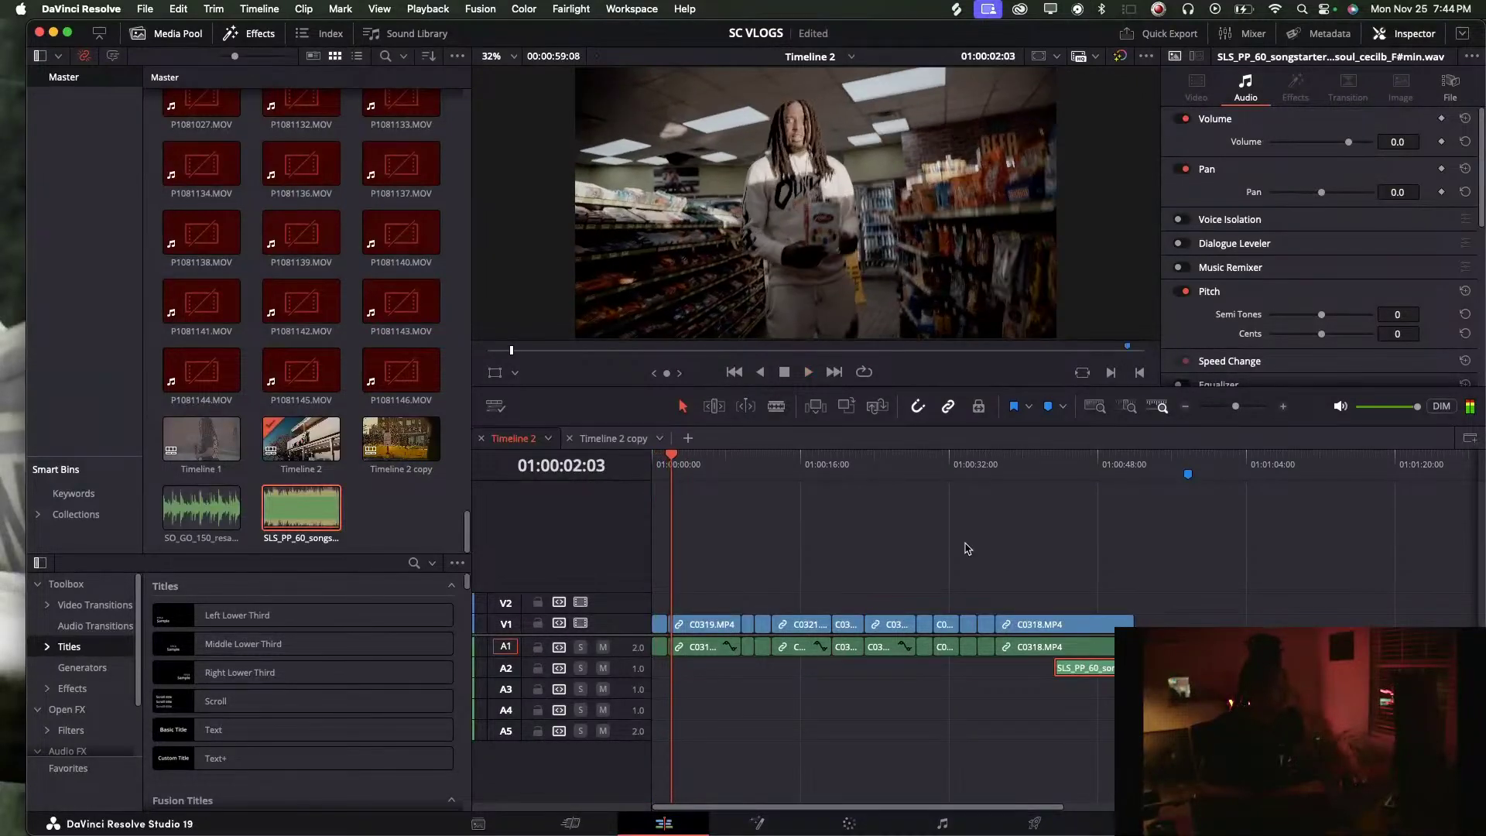
pyautogui.press('super+s')
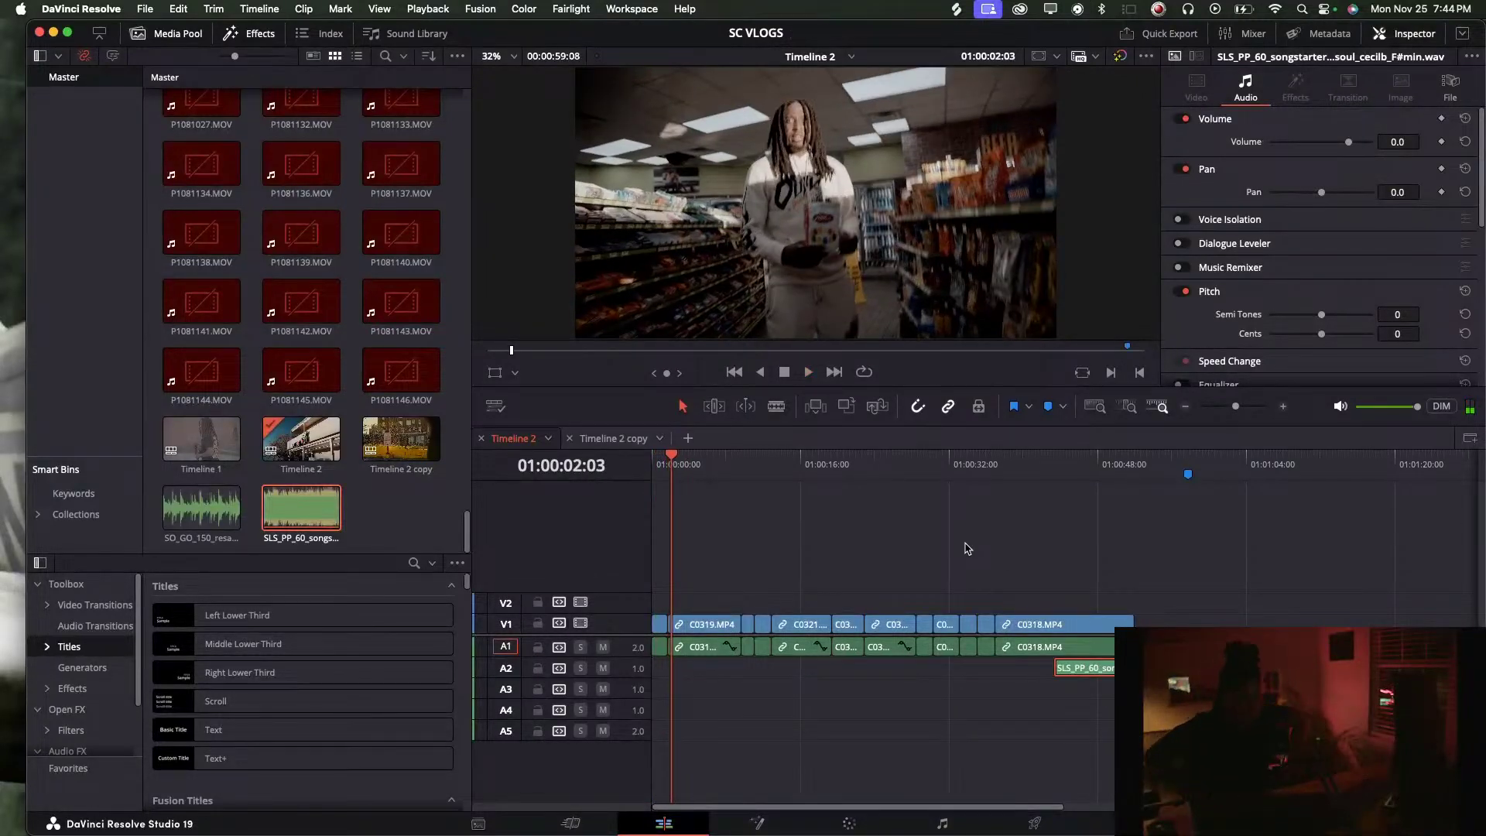
pyautogui.moveTo(1080, 667); pyautogui.dragTo(522, 667)
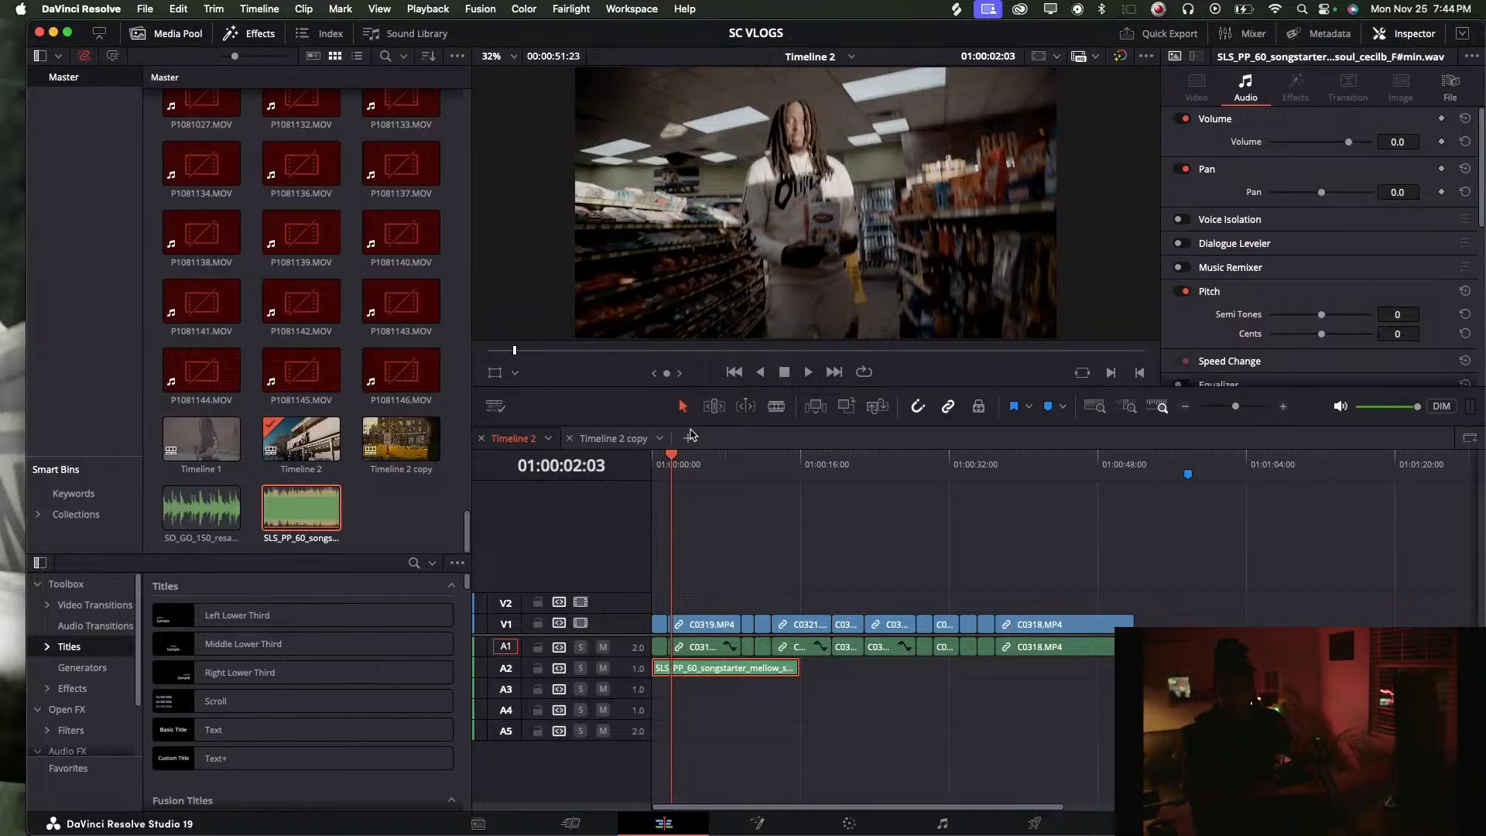
# Play the opening of the sequence with the song, from 01:00:02:03 into the C0321 clip
pyautogui.press('space')
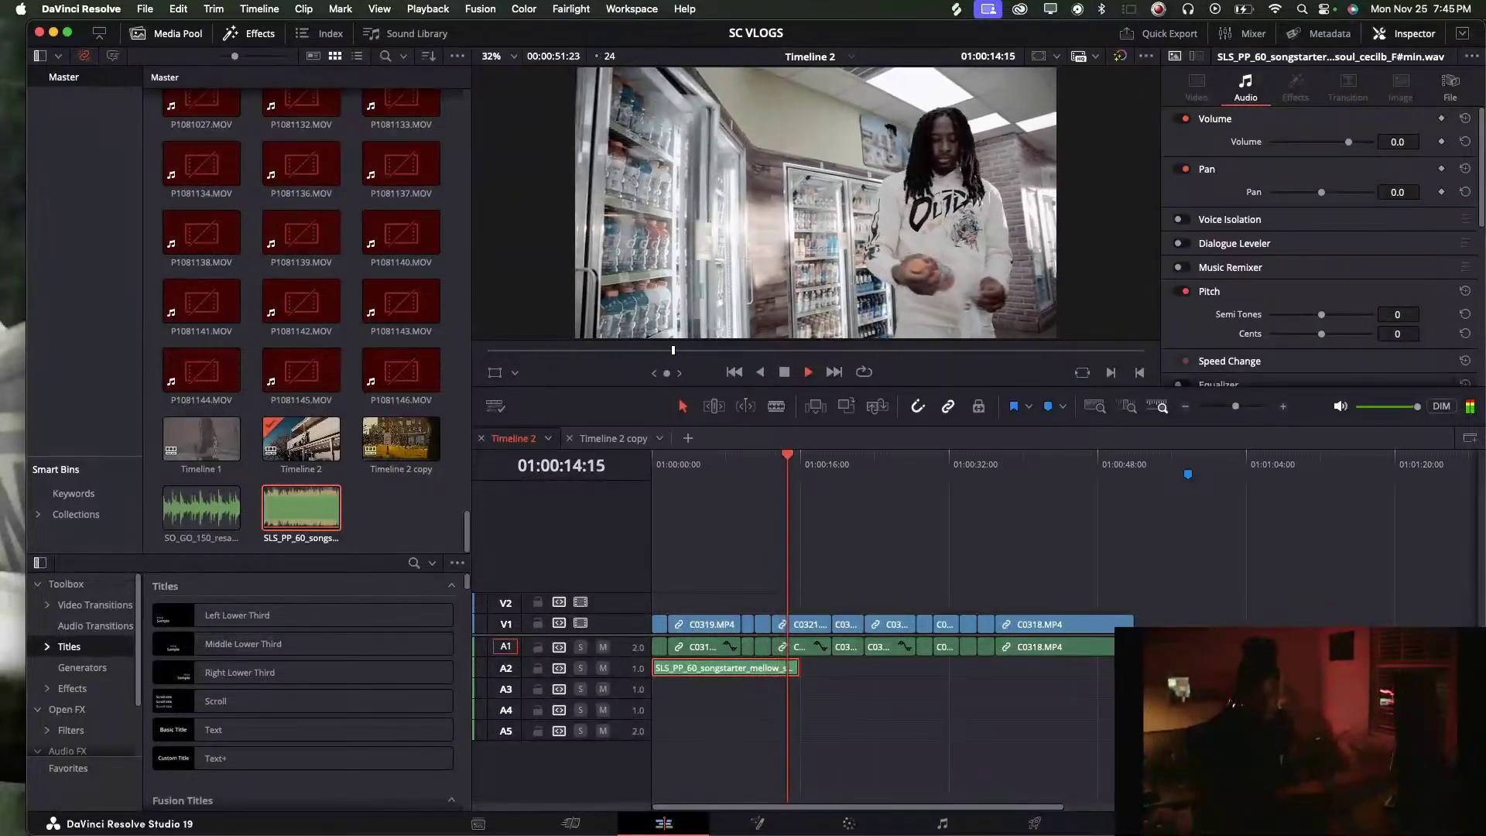
pyautogui.scroll(-4, 866, 588)
pyautogui.scroll(10, 921, 650)
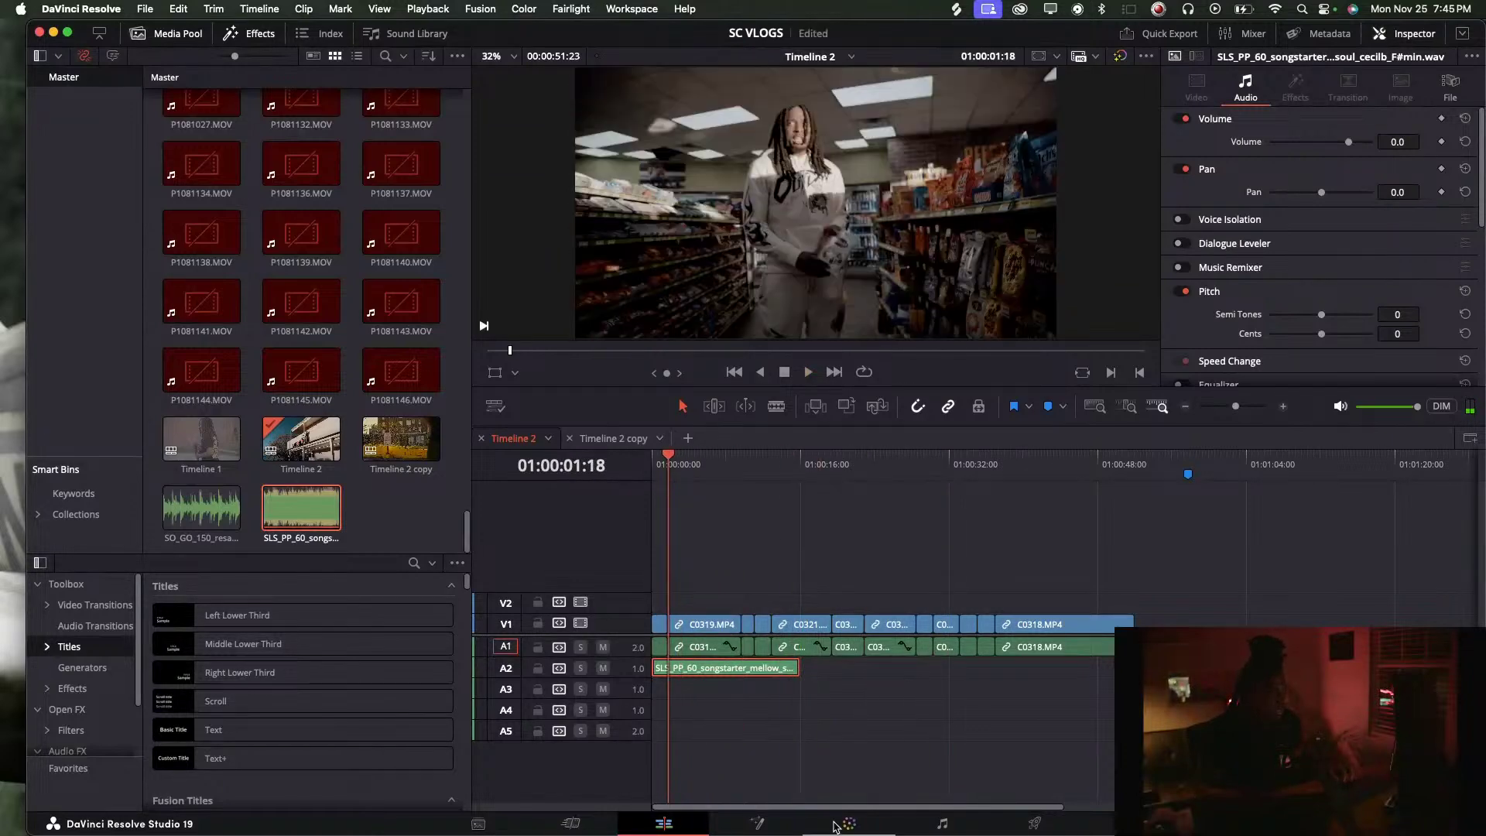
# Hide the Effects library and Media Pool and enlarge the timeline viewer to about 57% zoom
pyautogui.click(249, 33)
pyautogui.click(180, 35)
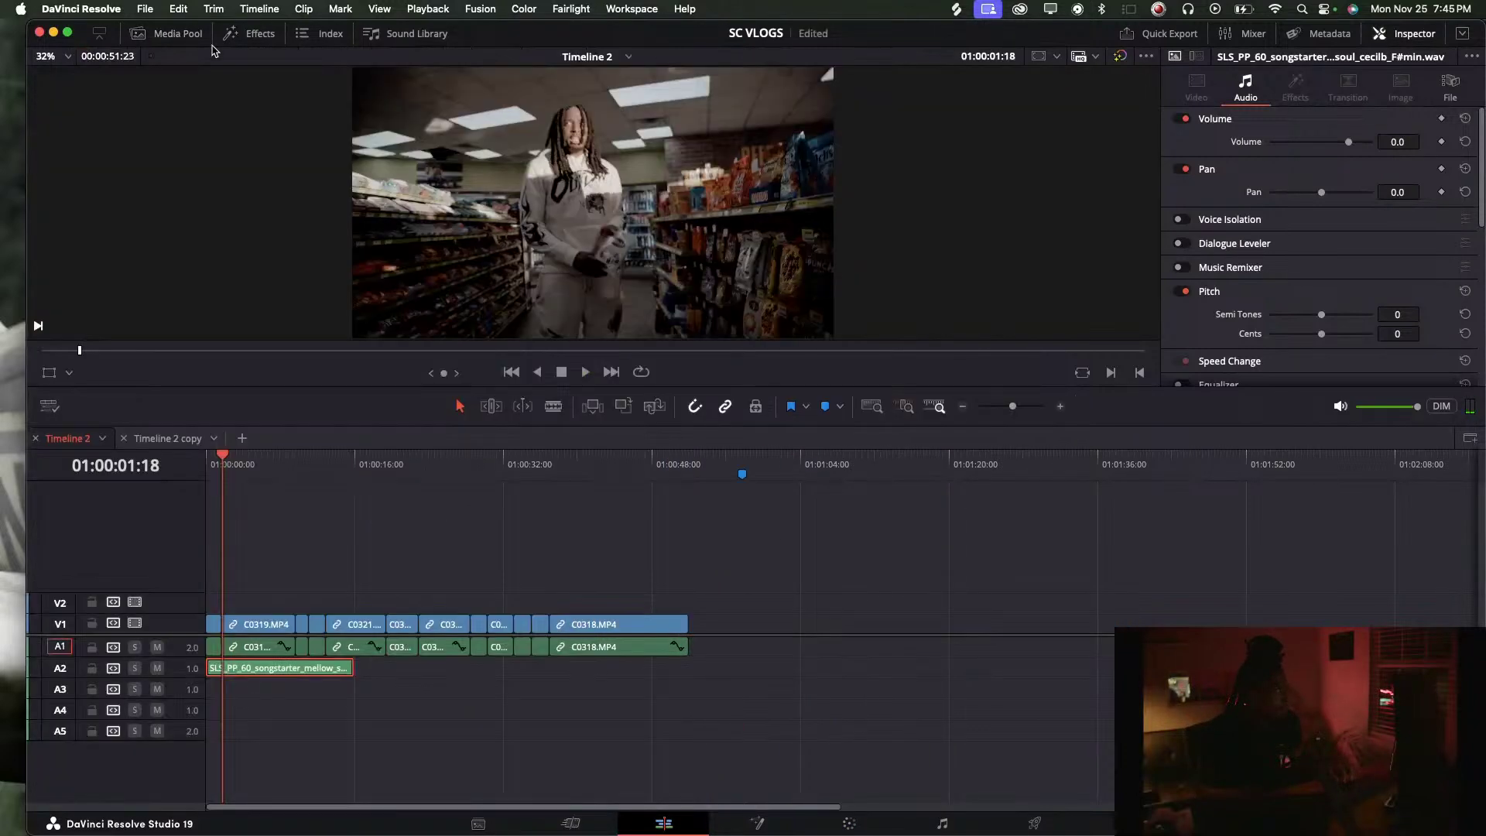
pyautogui.moveTo(1055, 386); pyautogui.dragTo(990, 592)
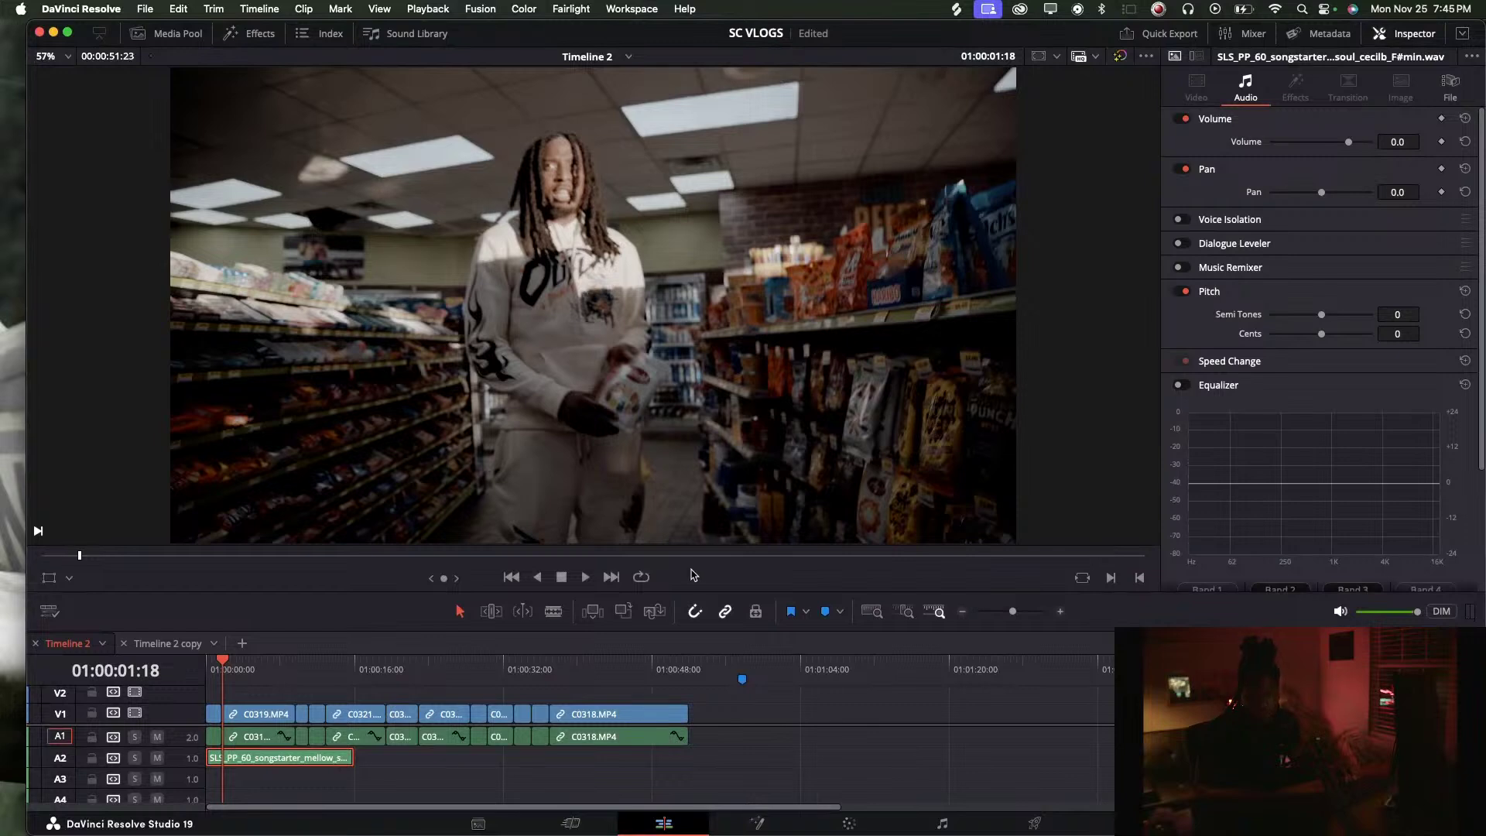
# Review the shots from 01:00:01:18 through the C0321 clip, checking how the cuts fit the song
pyautogui.press('space')
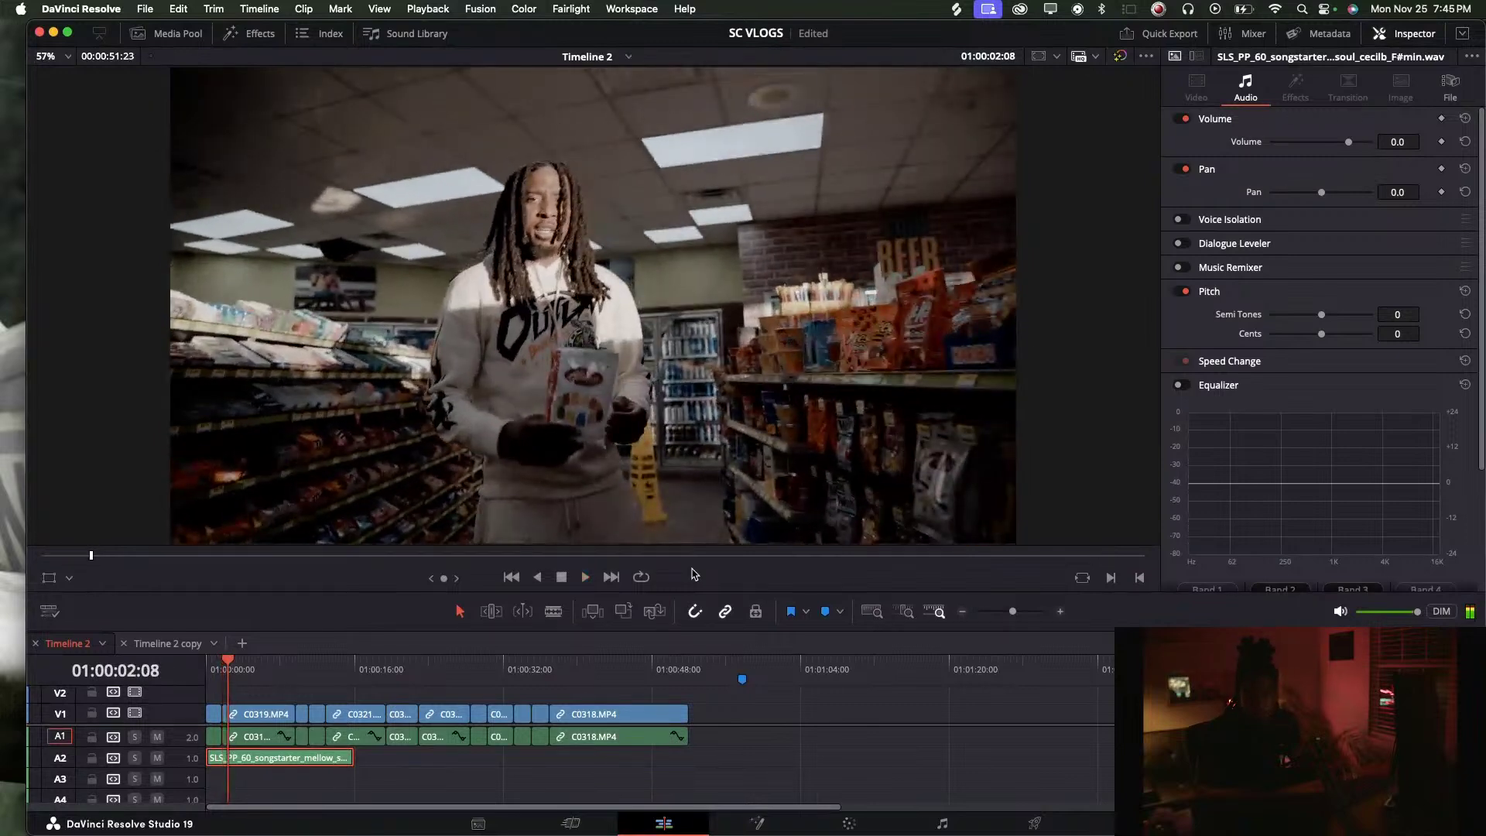
pyautogui.press('space')
pyautogui.click(269, 667)
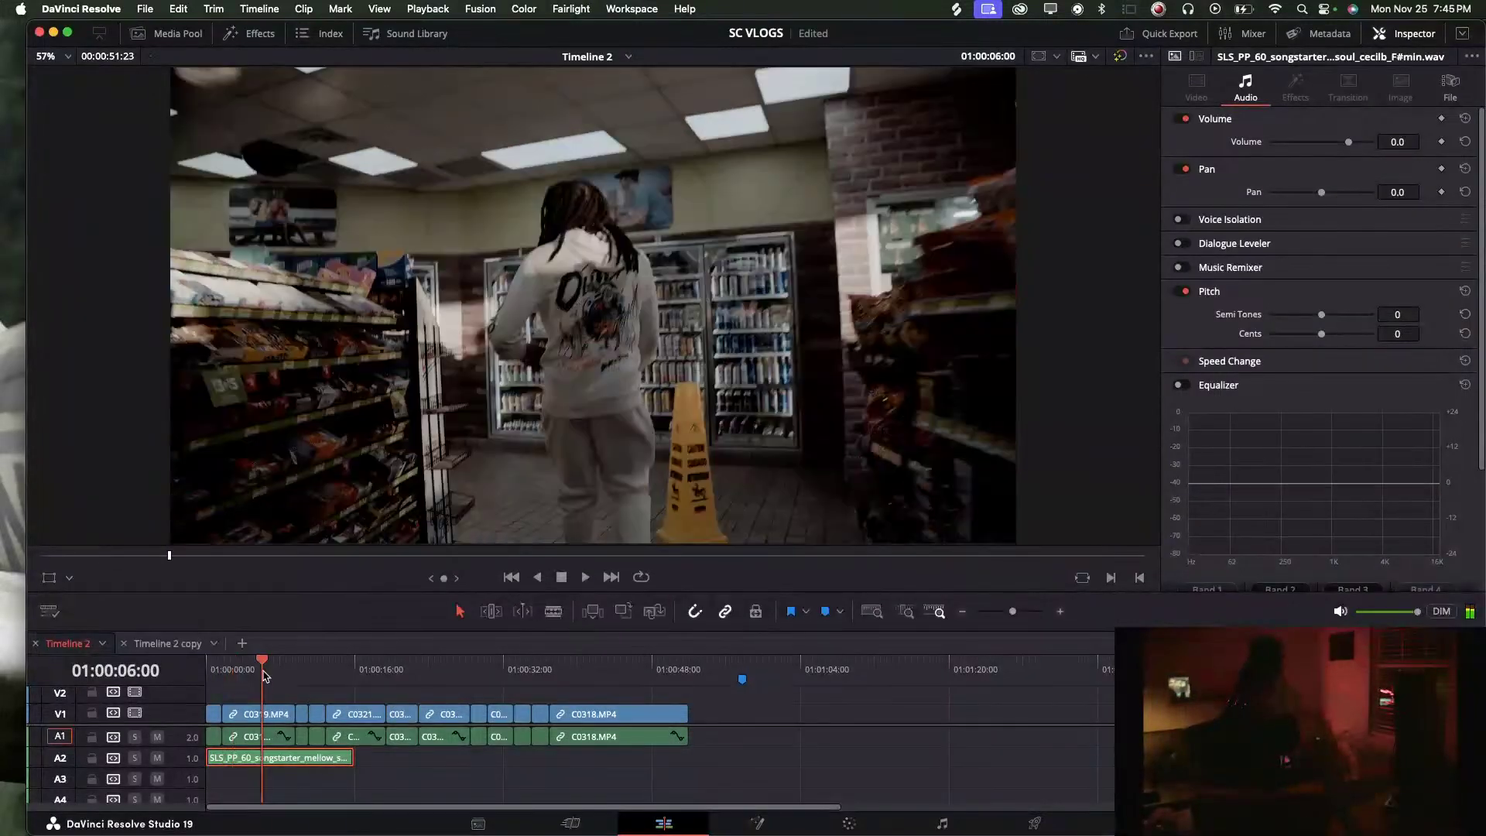
pyautogui.moveTo(271, 667); pyautogui.dragTo(321, 664)
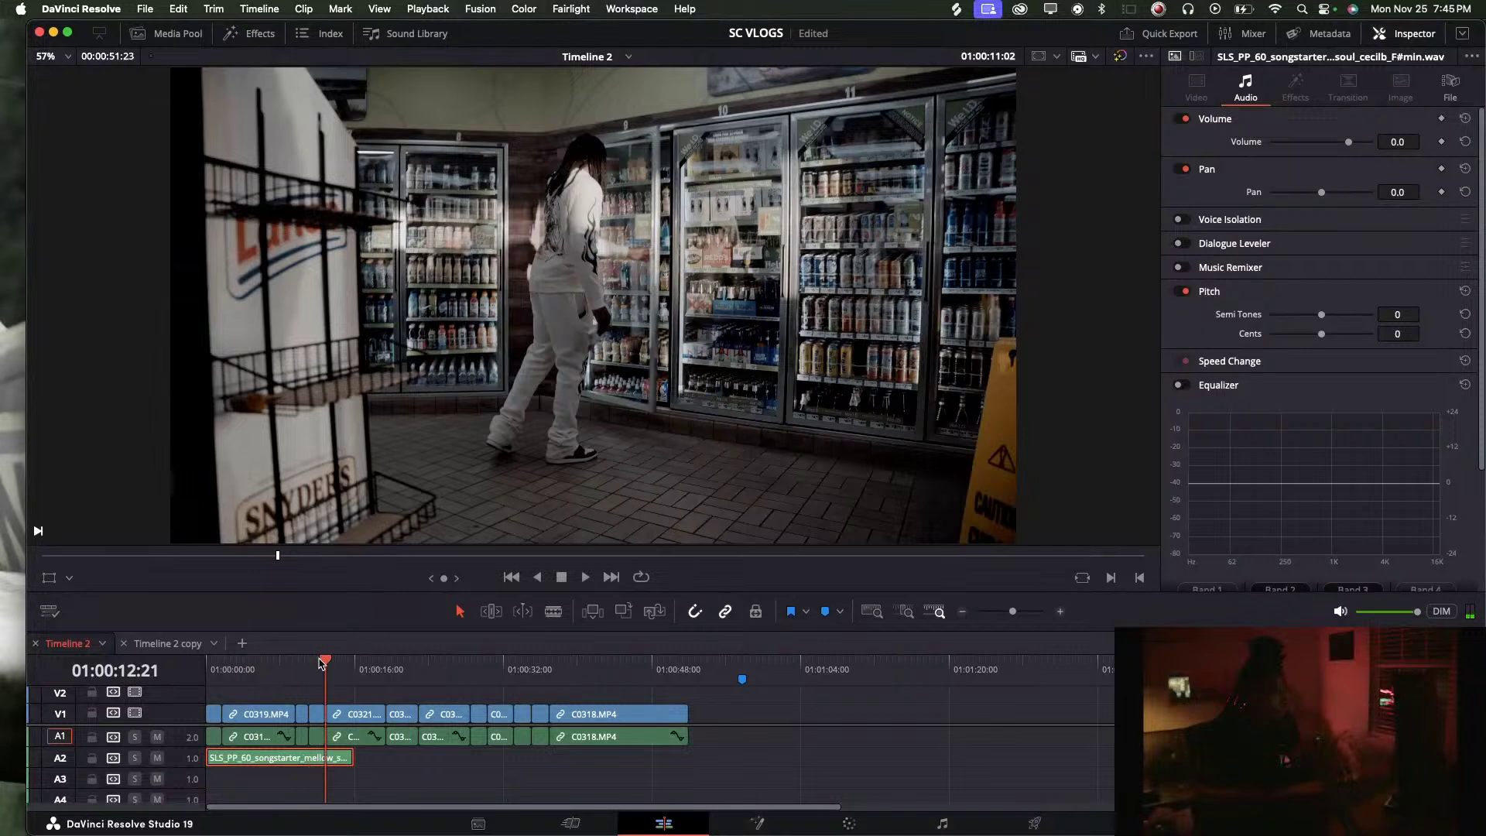
pyautogui.press('space')
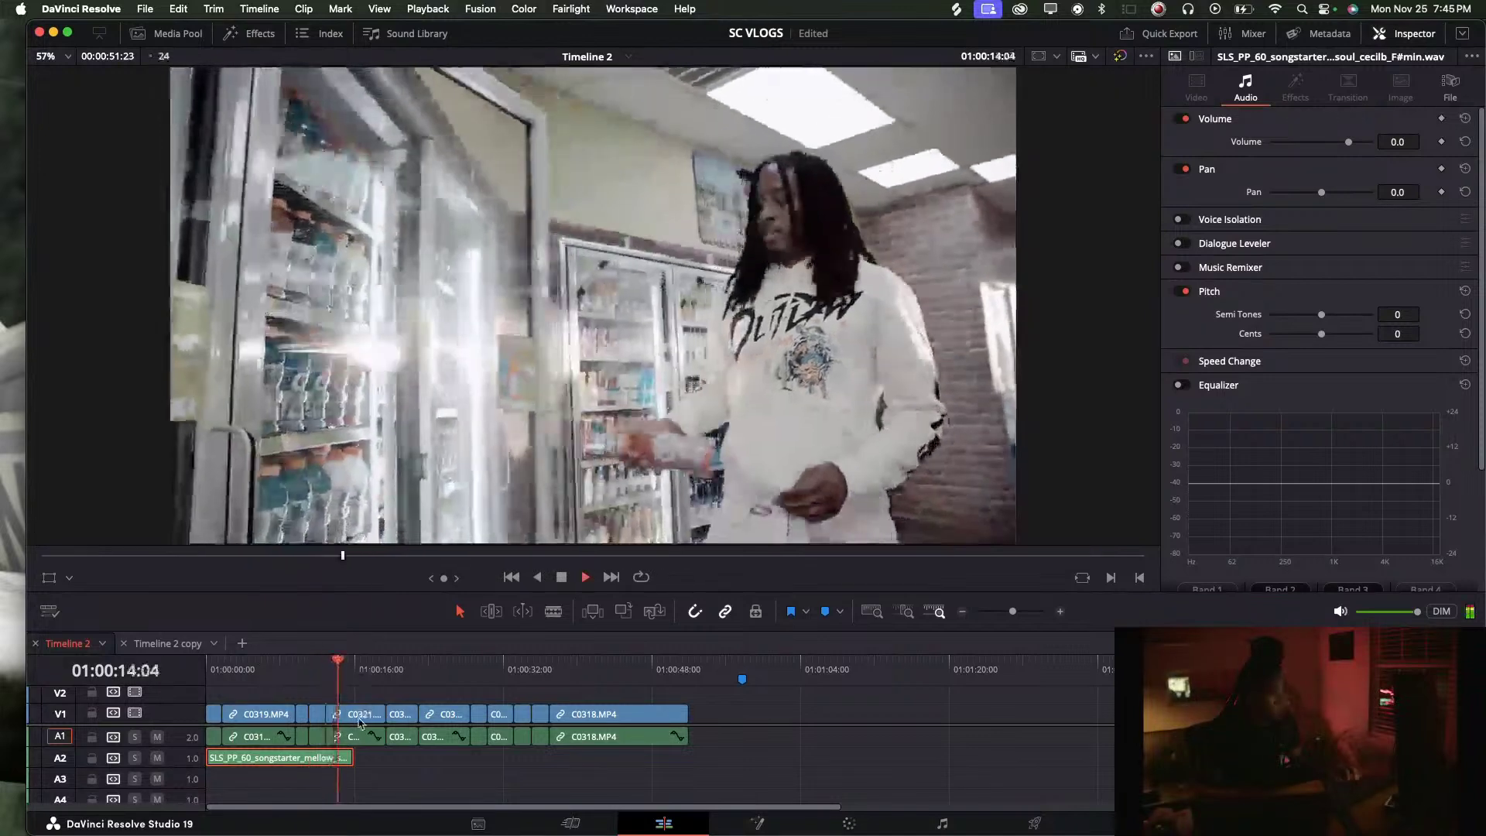
pyautogui.press('space')
# Try splitting the C0321 clip at 01:00:15:05, play past the cut, undo the split and return to the timeline's start
pyautogui.press('b')
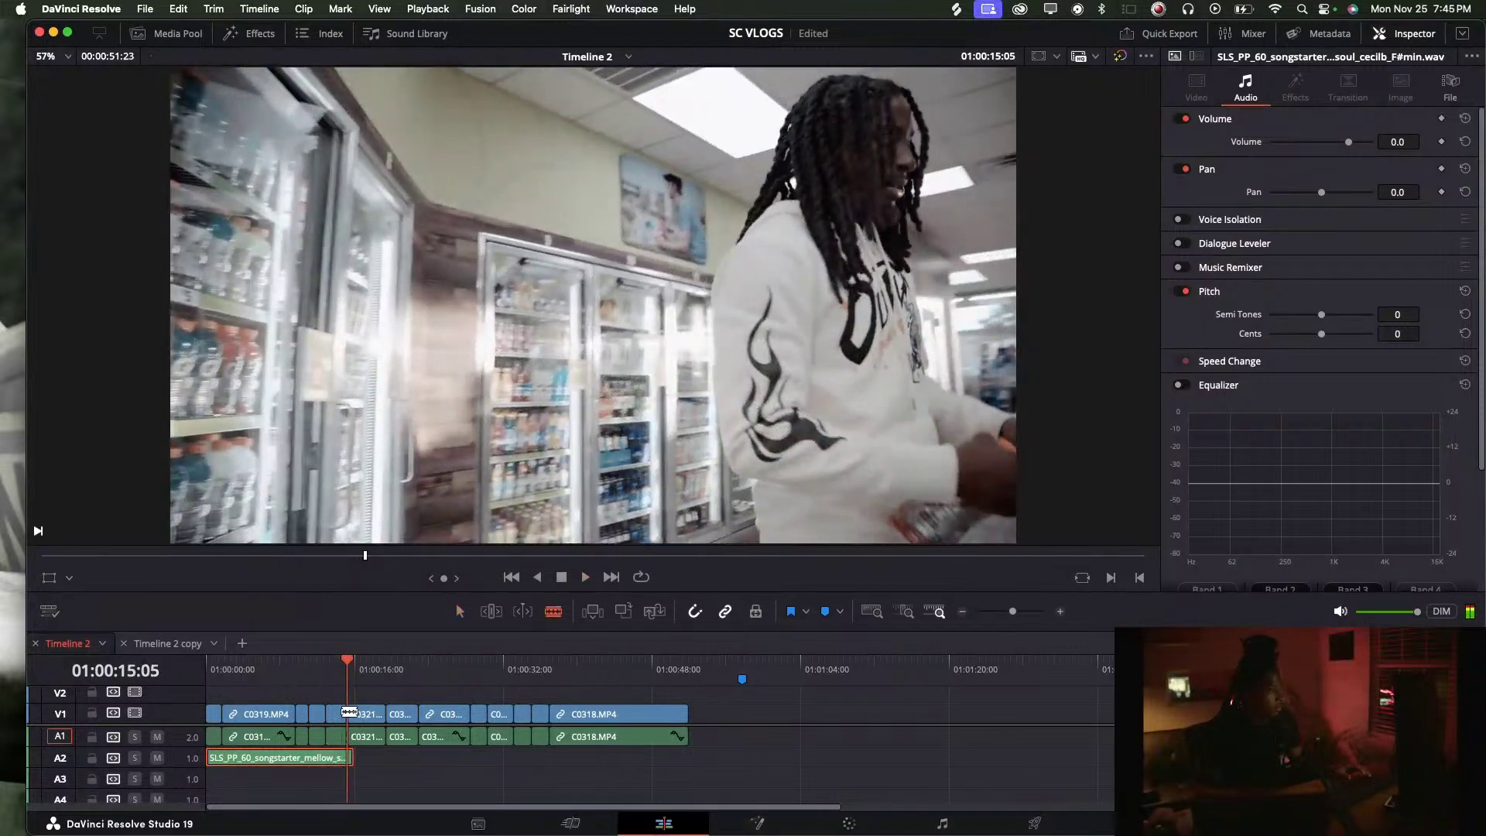
pyautogui.press('a')
pyautogui.press('space')
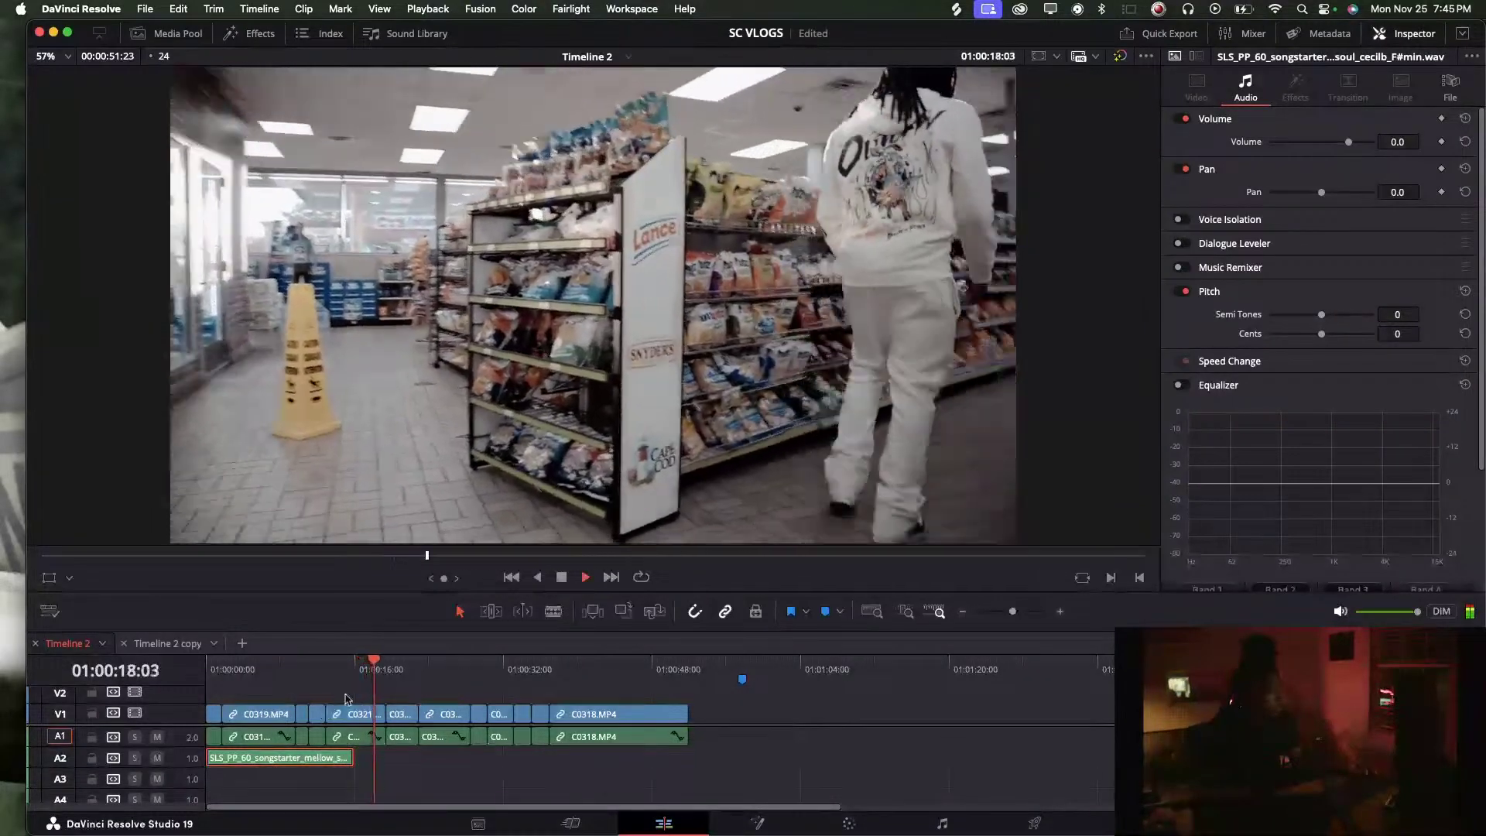
pyautogui.press('super+z')
pyautogui.press('Home')
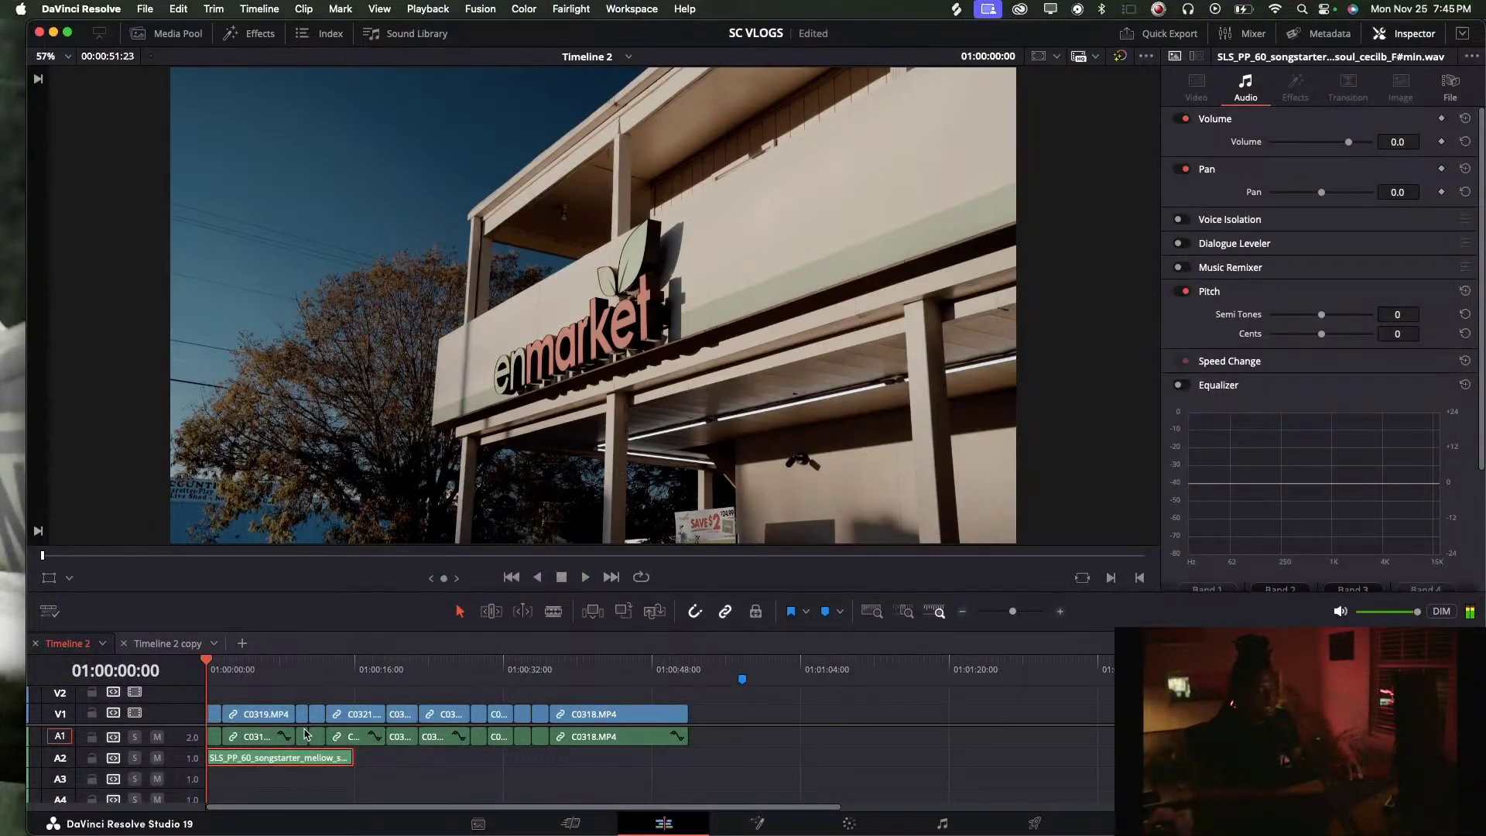
# Split the C0319 clip at 01:00:03:20, trim away the start of its second part and close the gap
pyautogui.press('space')
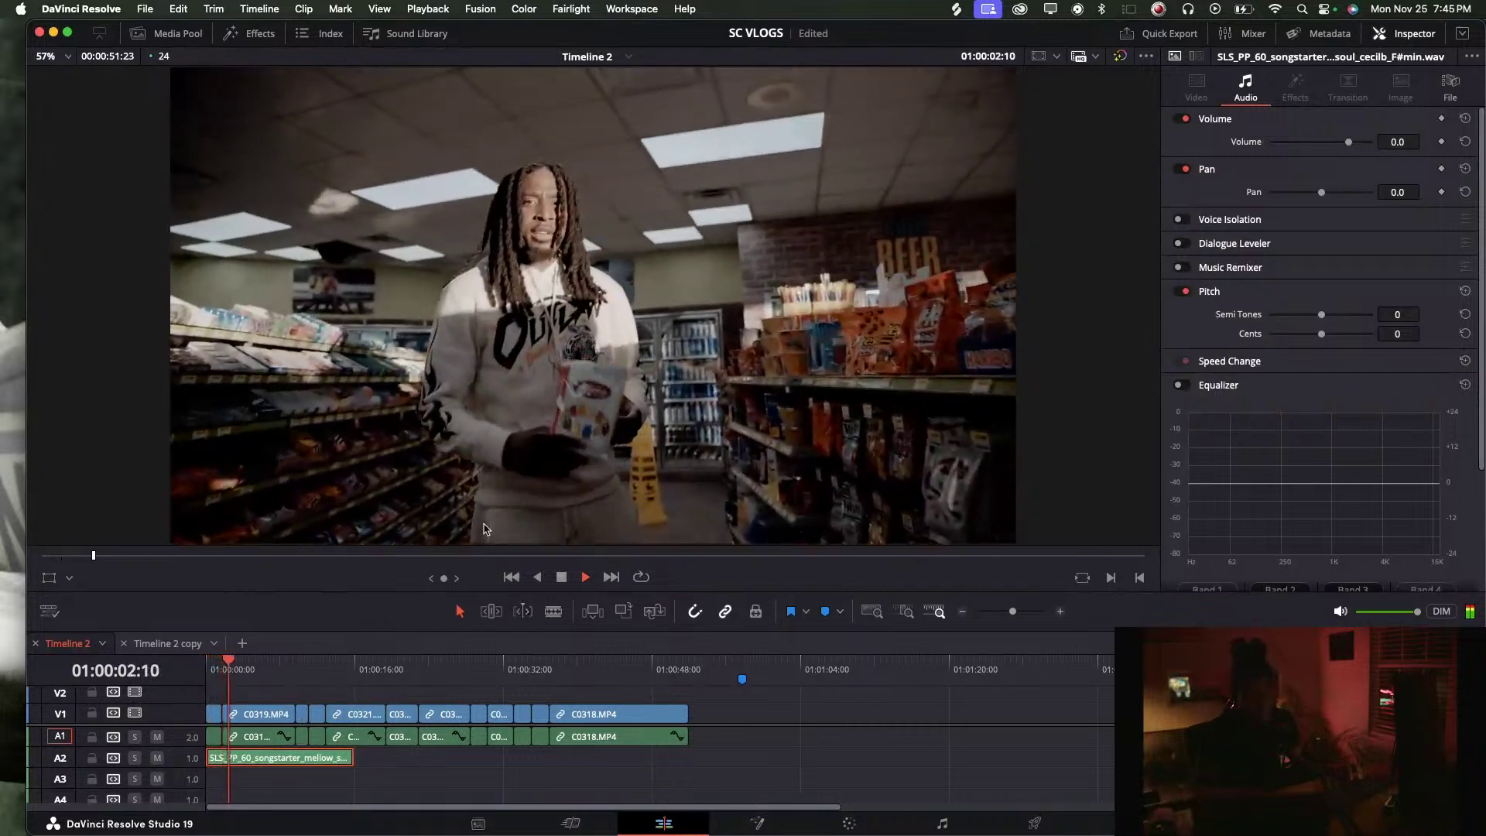
pyautogui.press('space')
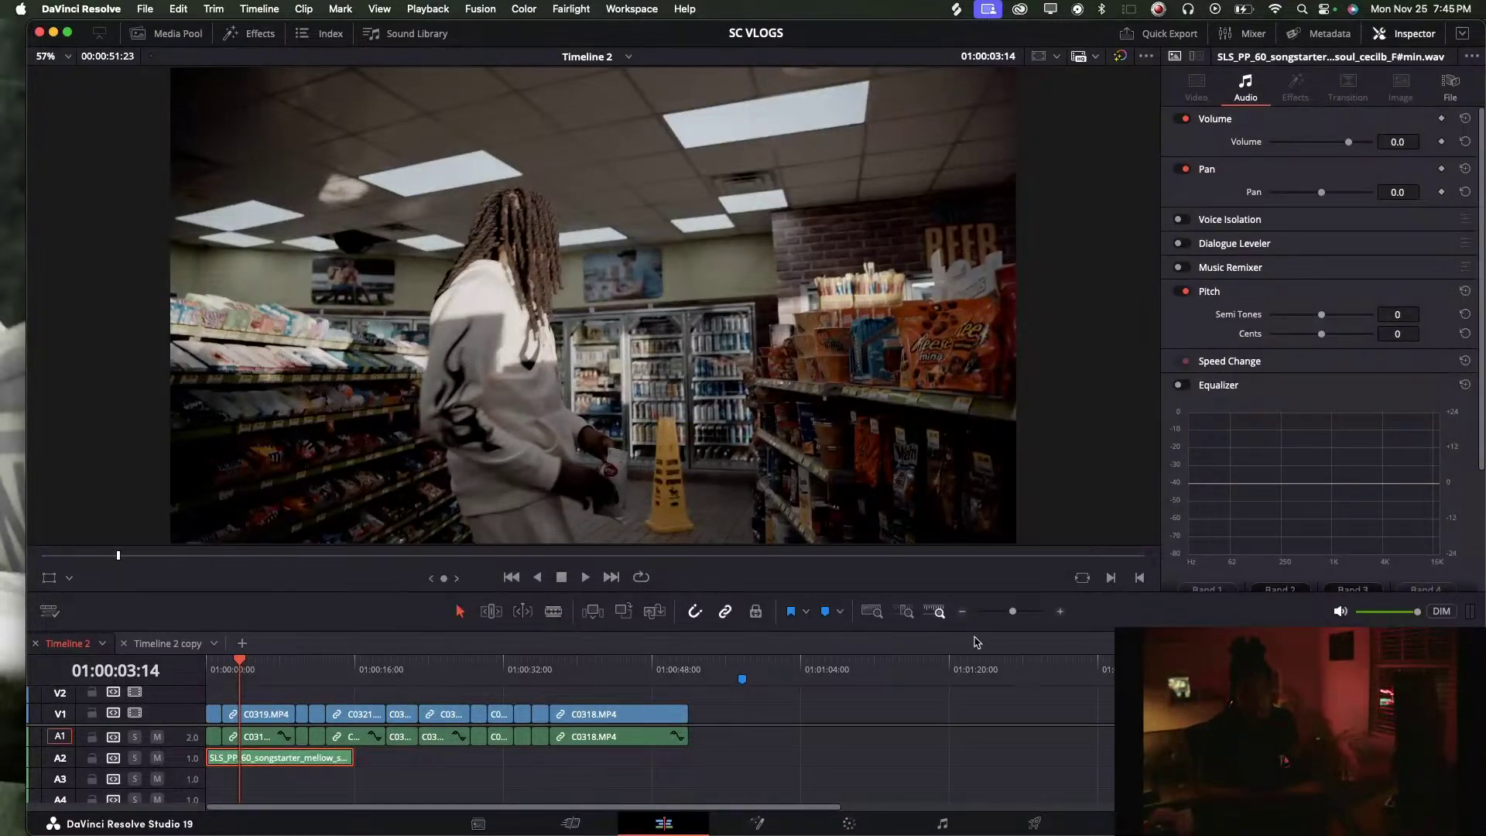
pyautogui.moveTo(626, 674); pyautogui.dragTo(265, 664)
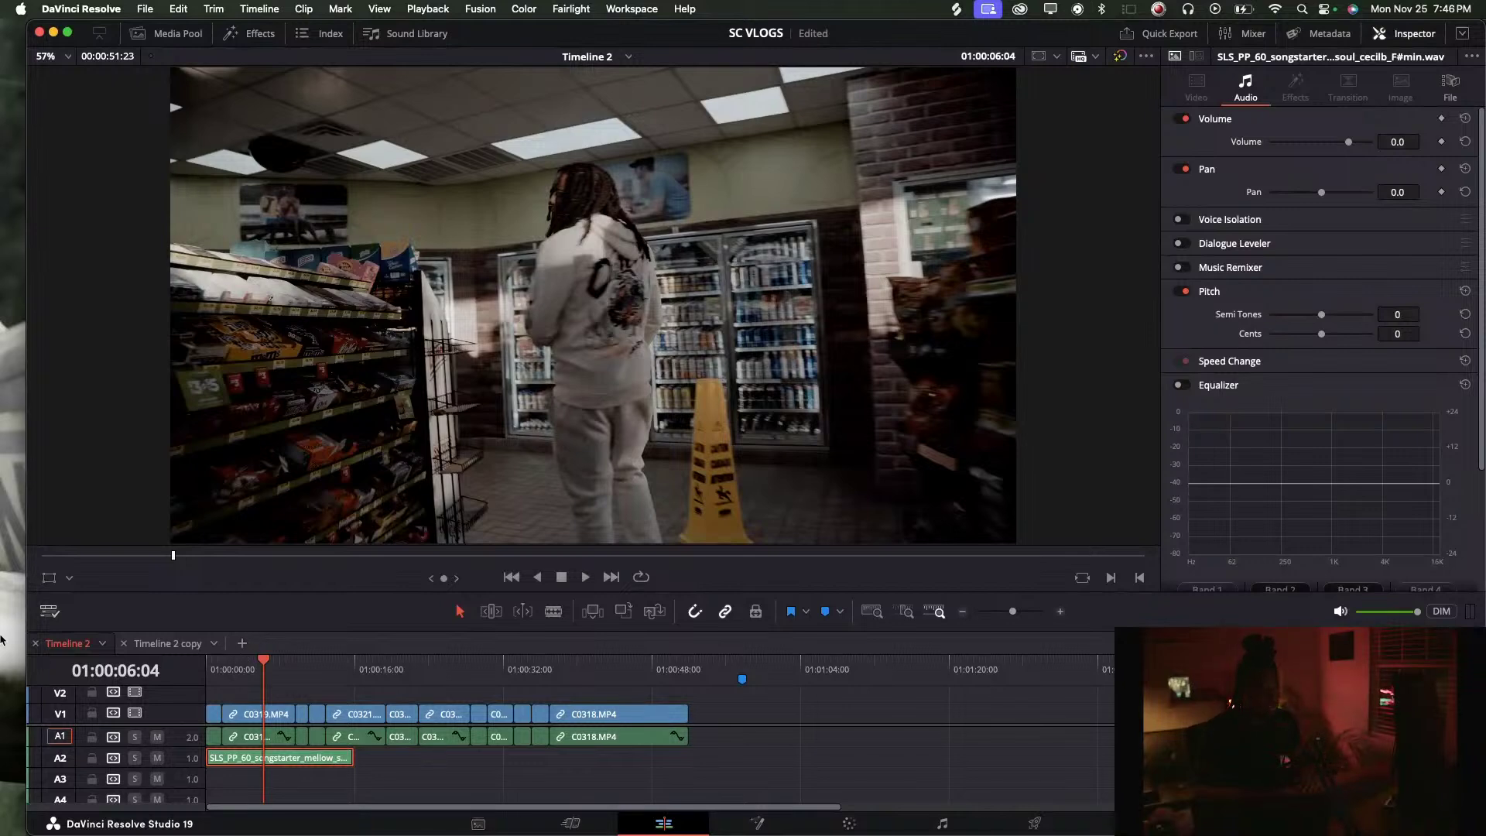
pyautogui.press('Home')
pyautogui.press('space')
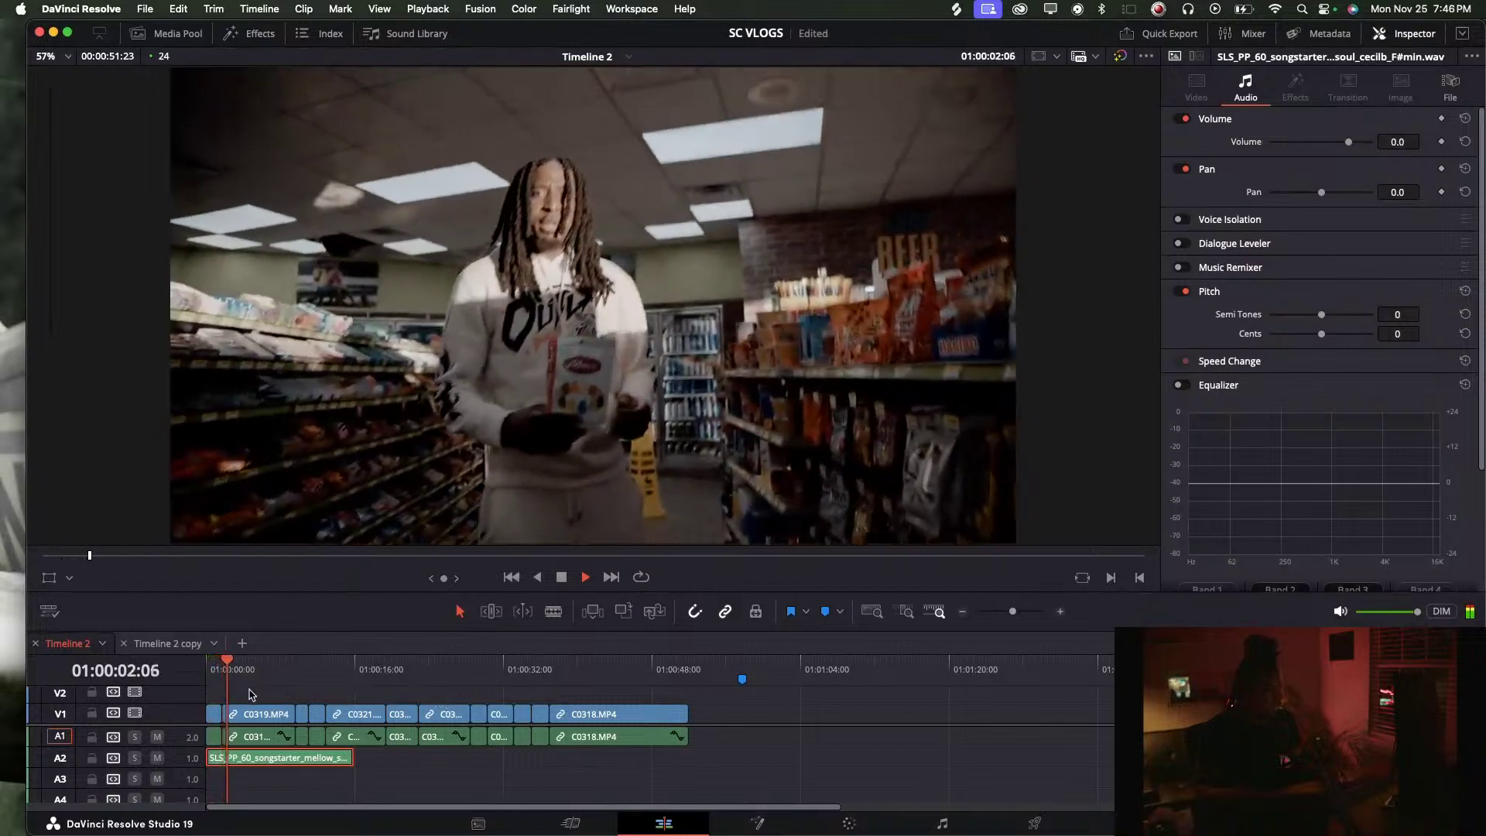
pyautogui.press('space')
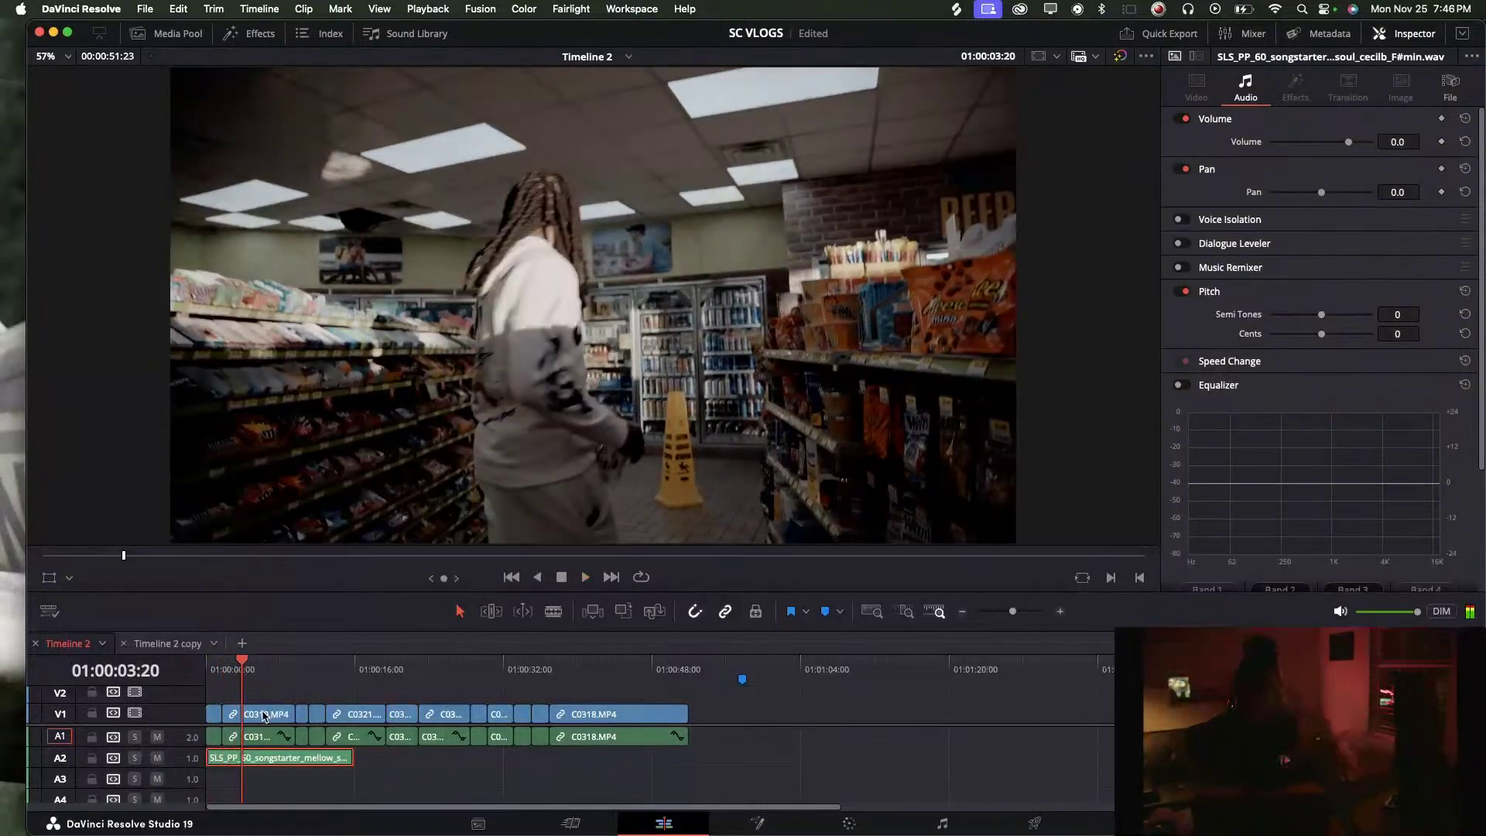
pyautogui.moveTo(259, 716); pyautogui.dragTo(255, 710)
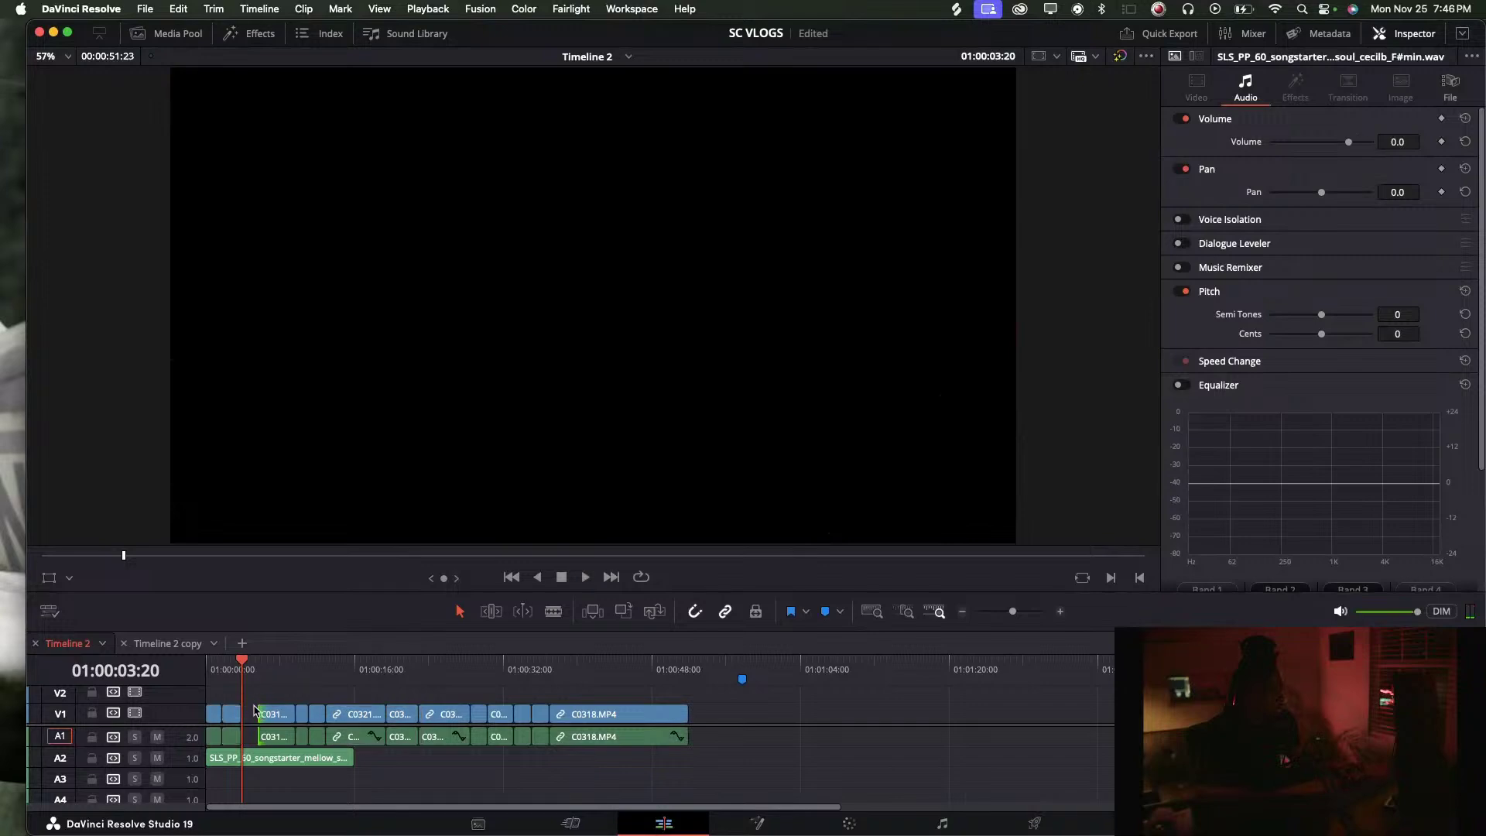
pyautogui.click(252, 712)
pyautogui.press('Delete')
# Split the remaining C0319 clip at 01:00:06:05, delete the part after the cut and close the gap
pyautogui.press('space')
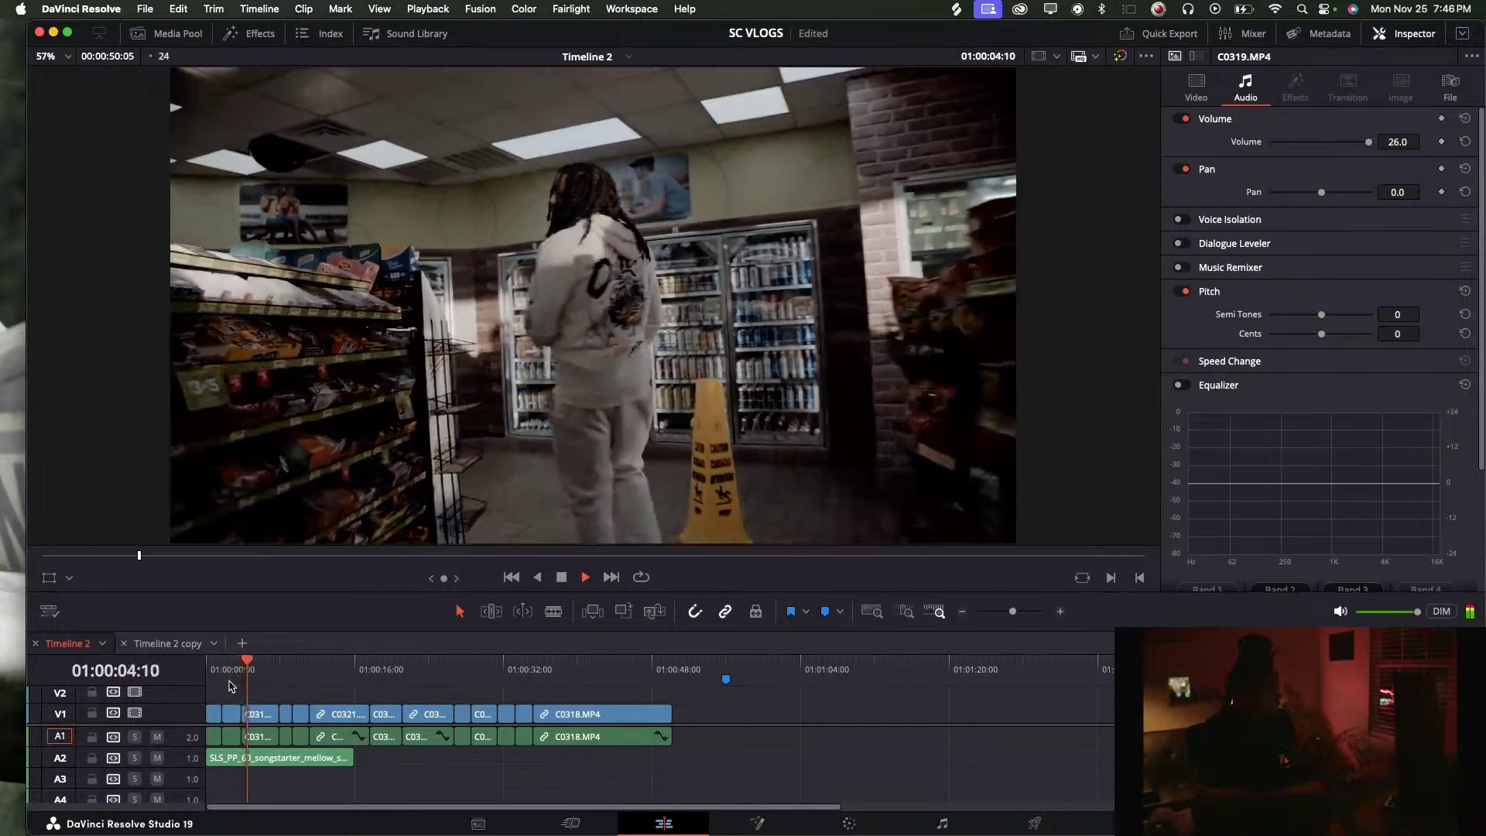
pyautogui.press('b')
pyautogui.press('space')
pyautogui.click(273, 718)
pyautogui.press('a')
pyautogui.click(272, 718)
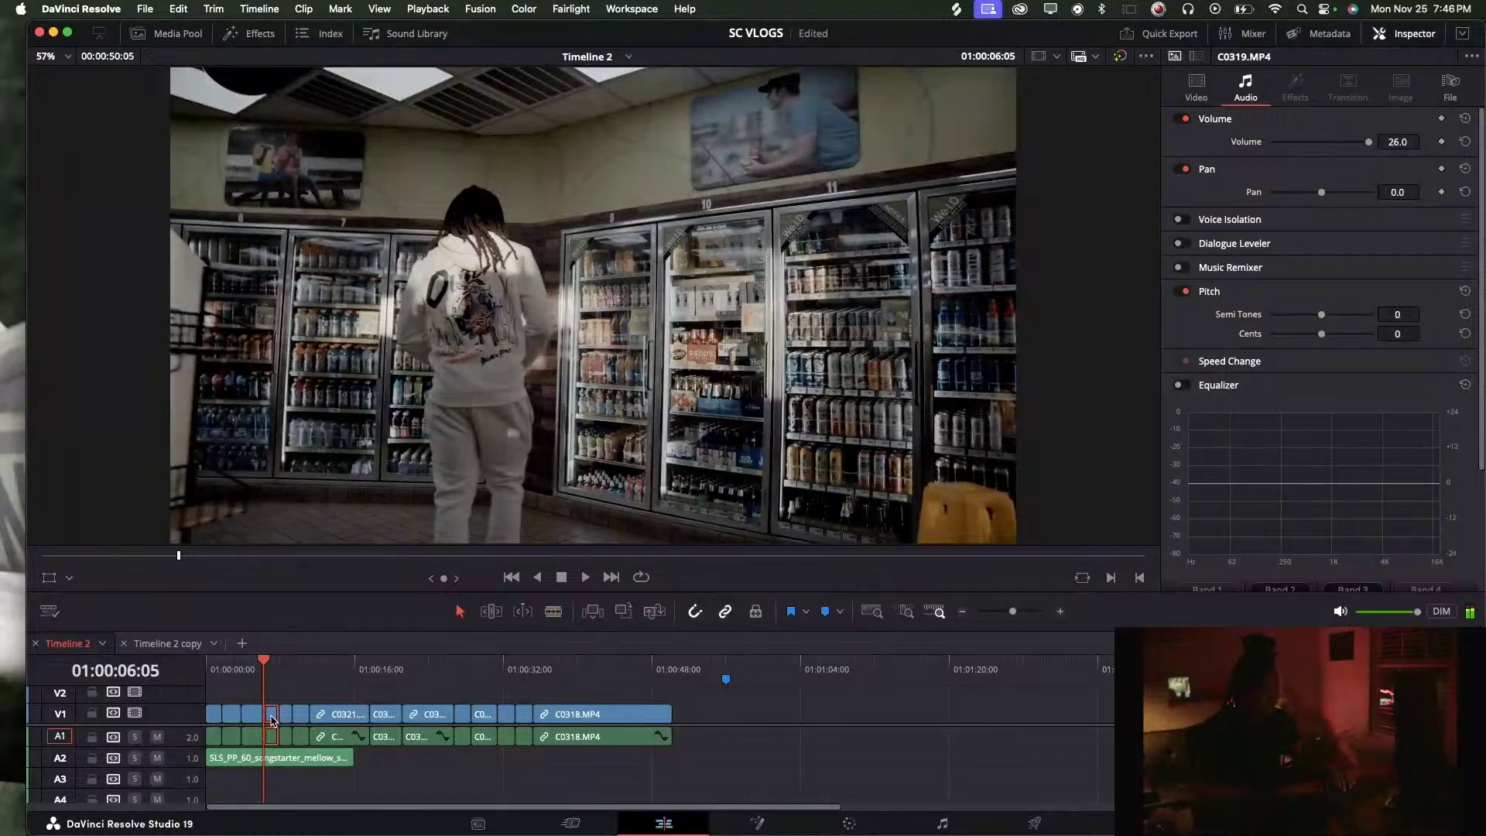
pyautogui.press('BackSpace')
pyautogui.click(270, 718)
pyautogui.press('BackSpace')
# Split the C0321 clip at 01:00:12:01, shorten its second part and slide the following C0322 clip back against it
pyautogui.press('space')
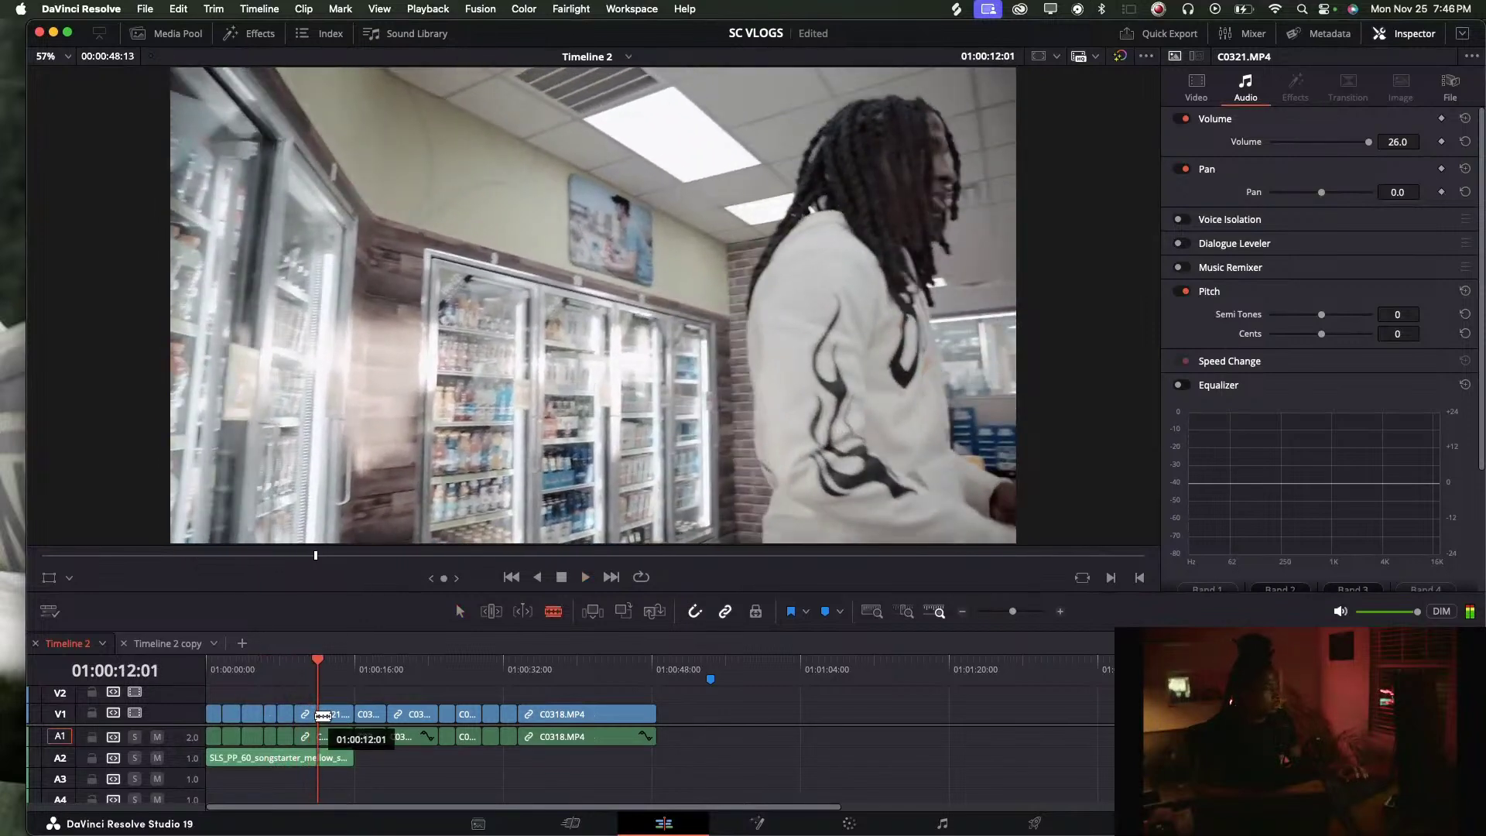
pyautogui.moveTo(322, 715); pyautogui.dragTo(332, 723)
pyautogui.press('space')
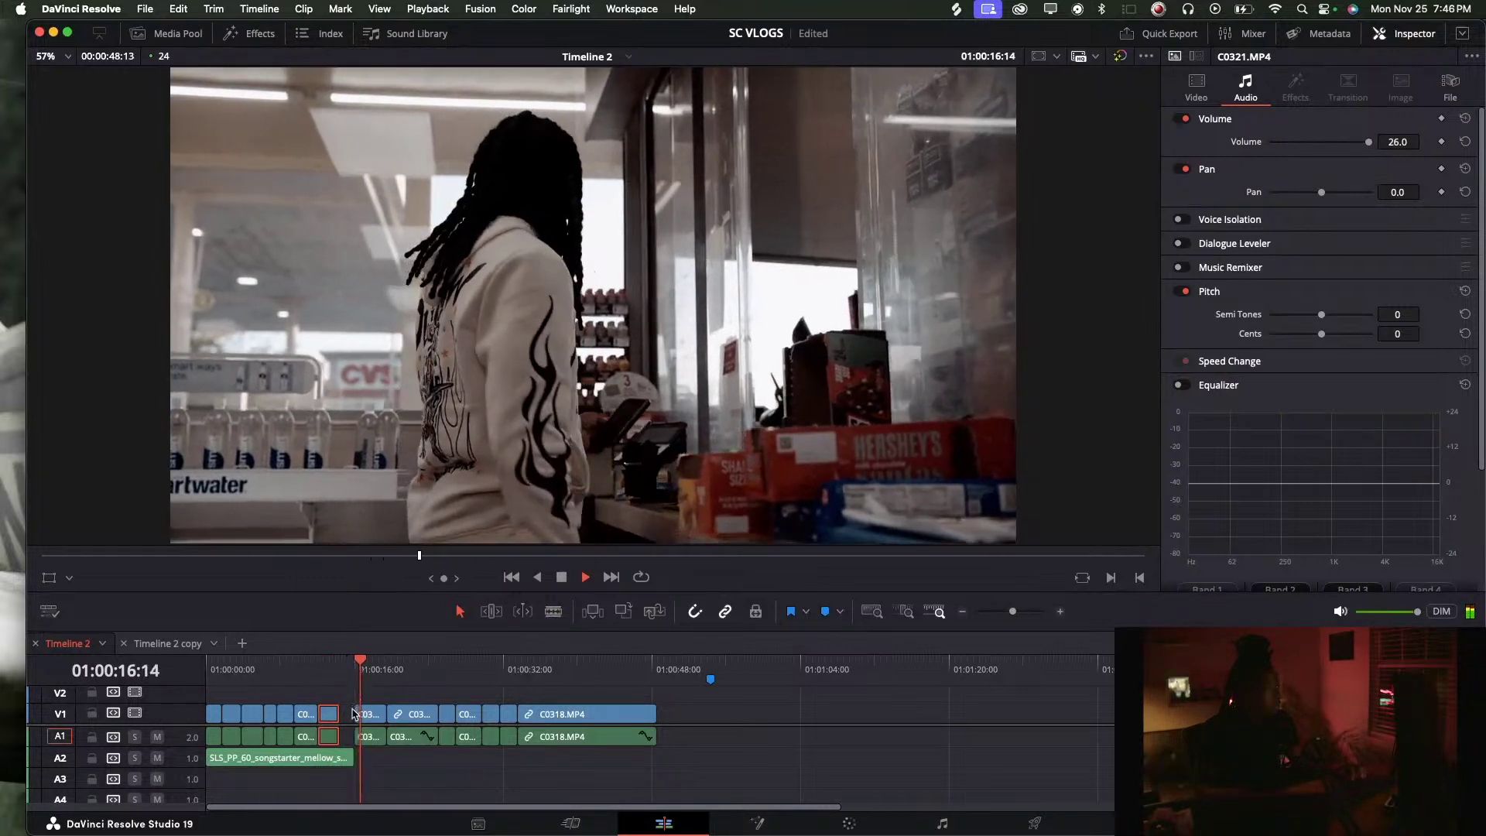
pyautogui.moveTo(364, 714); pyautogui.dragTo(350, 715)
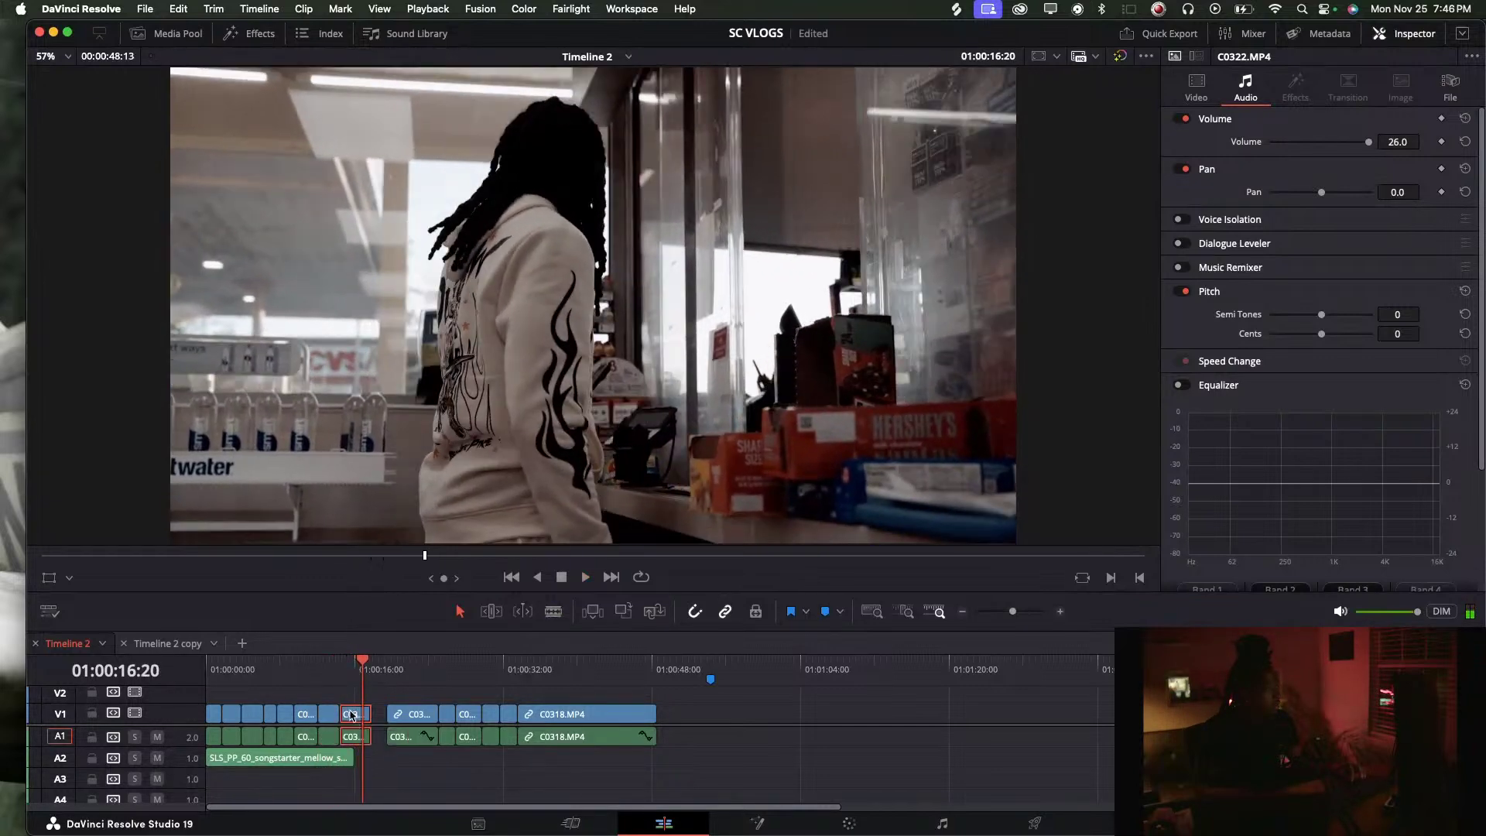
# Repeat the song sample twice more end to end on A2, covering the sequence to about 01:00:48:00
pyautogui.click(338, 664)
pyautogui.press('space')
pyautogui.moveTo(301, 757); pyautogui.dragTo(541, 770)
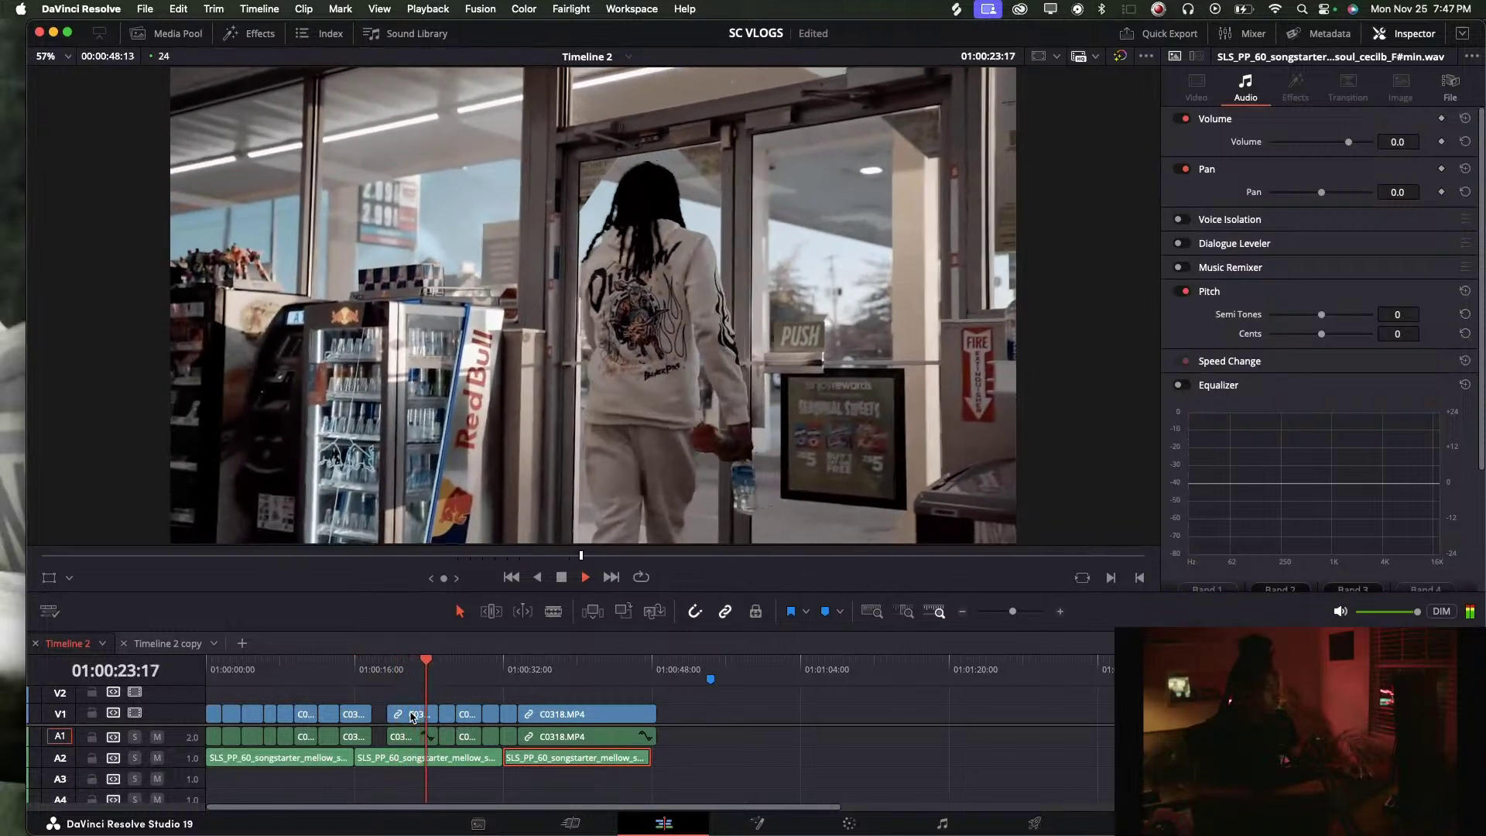
# Try splitting the C0322 store-exit clip and moving its pieces and the next clip earlier, and undo these edits
pyautogui.moveTo(419, 719)
pyautogui.mouseDown()
pyautogui.moveTo(394, 720)
pyautogui.moveTo(427, 712)
pyautogui.mouseUp()
pyautogui.press('space')
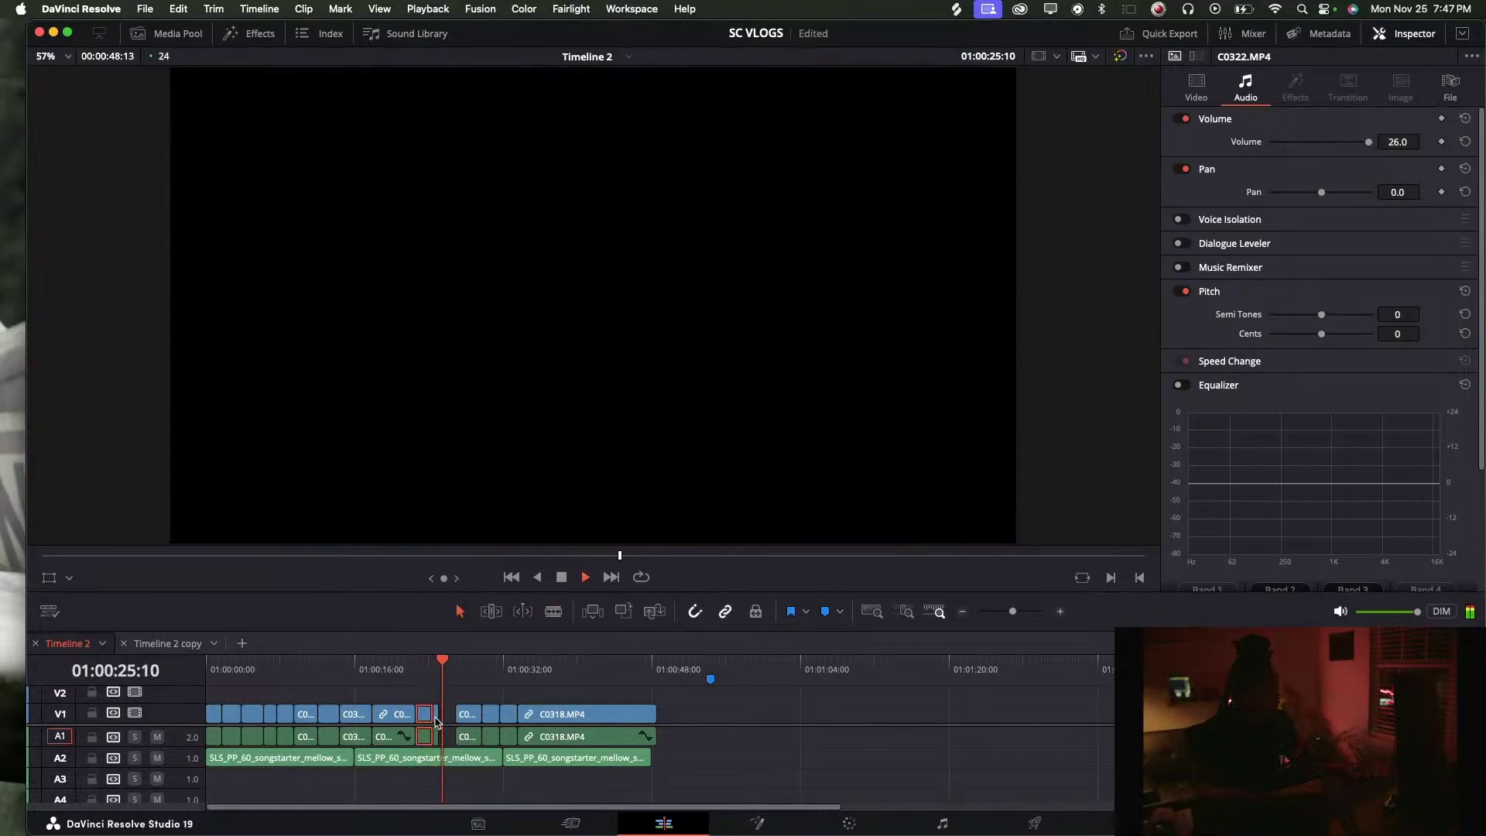
pyautogui.press('super+z')
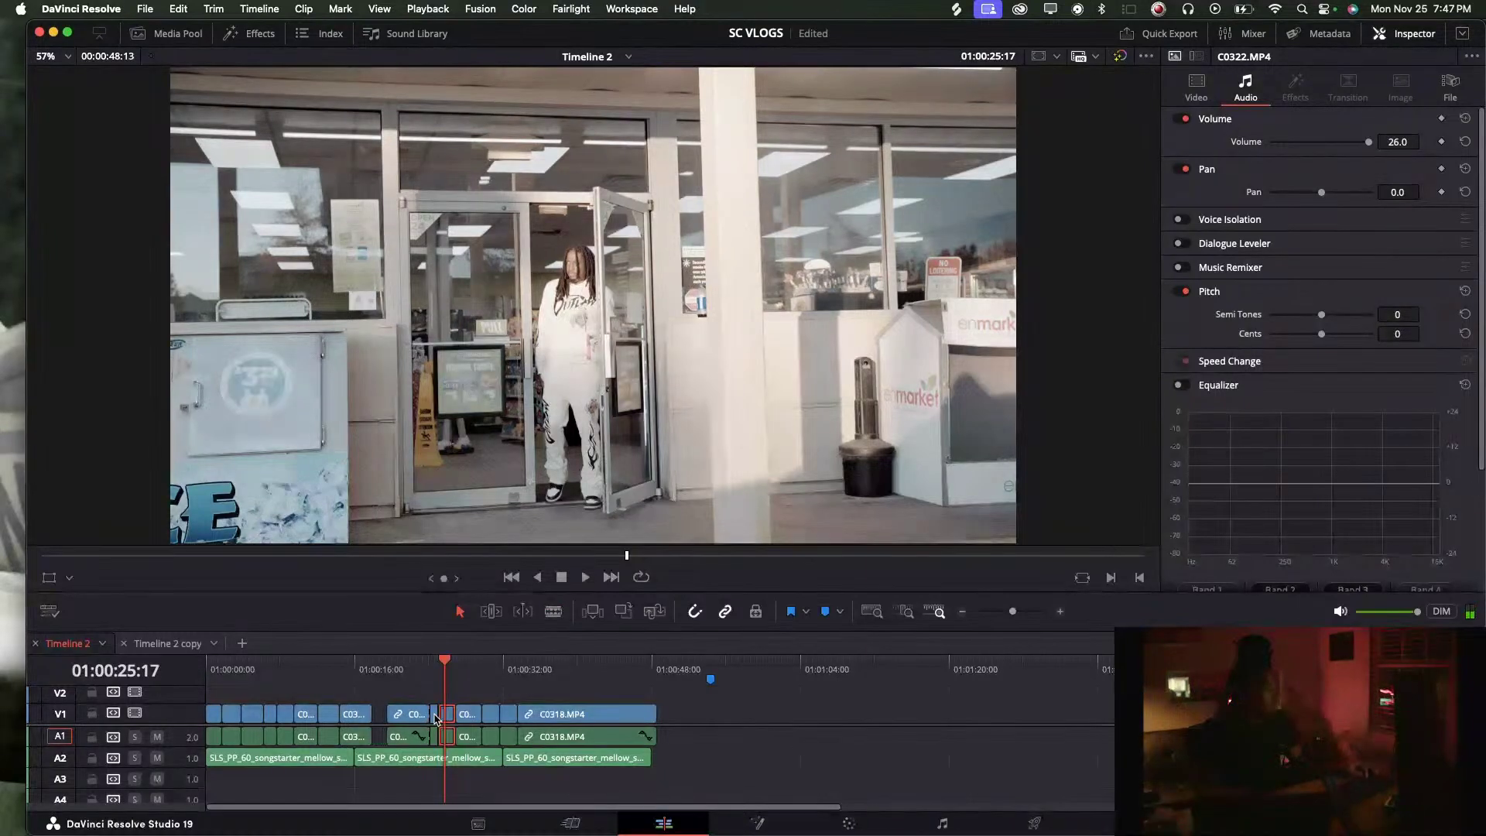
# Slide the C0322 store-exit clip and the storefront door clip after it back to close the gaps
pyautogui.moveTo(423, 715); pyautogui.dragTo(412, 716)
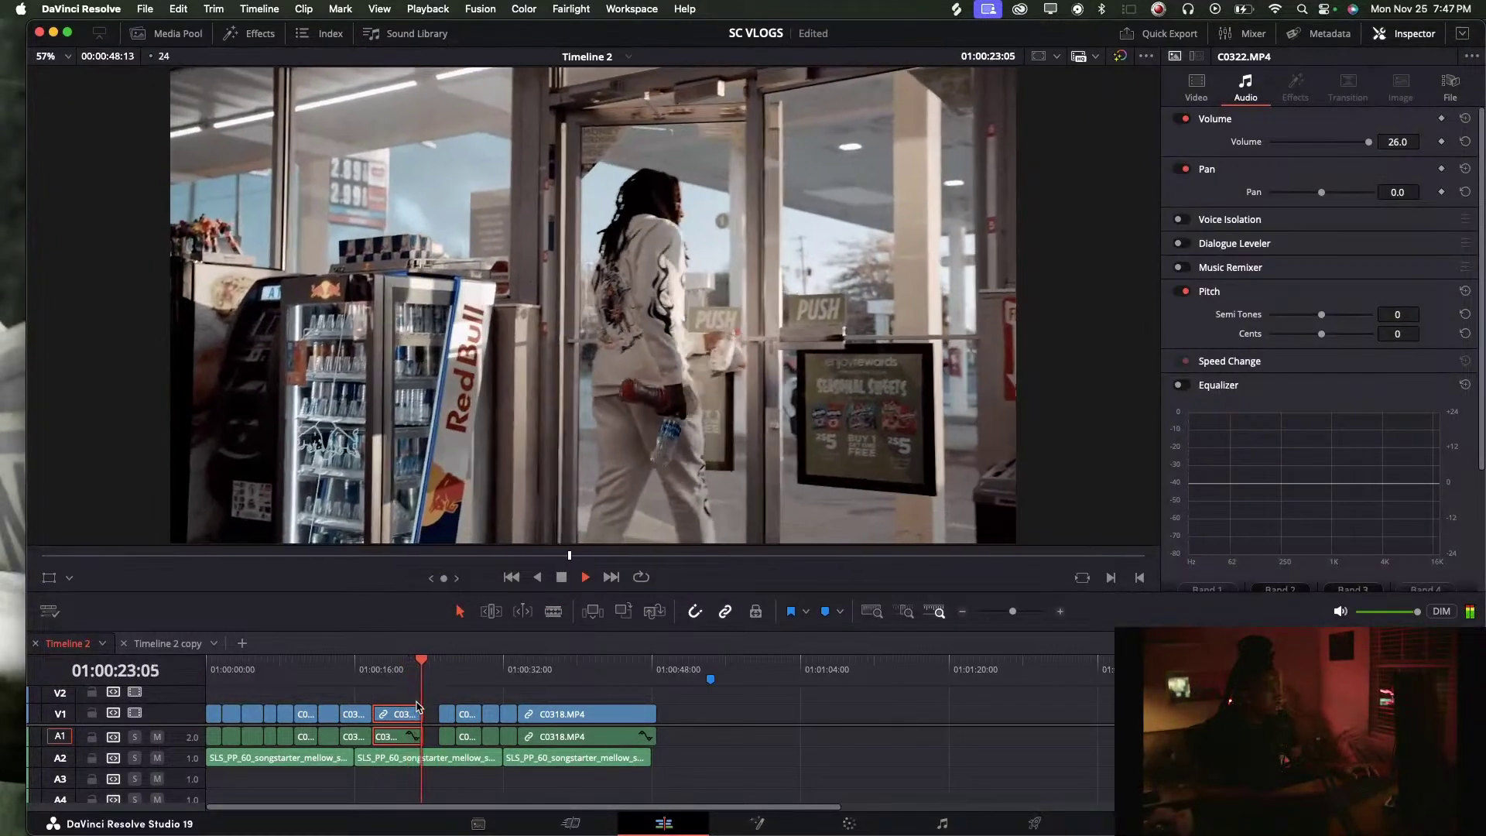
pyautogui.press('space')
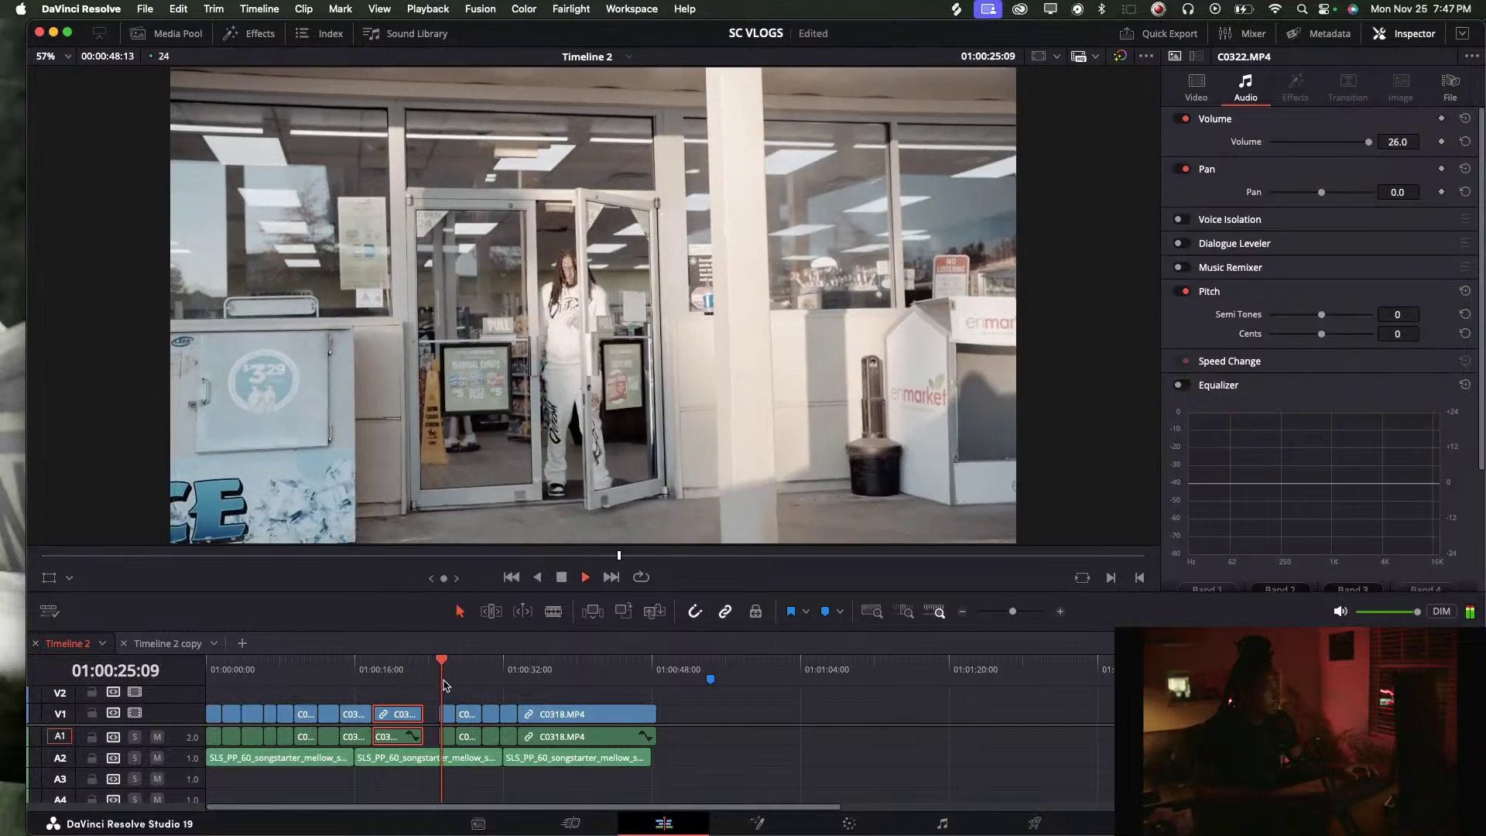
pyautogui.moveTo(447, 714); pyautogui.dragTo(433, 715)
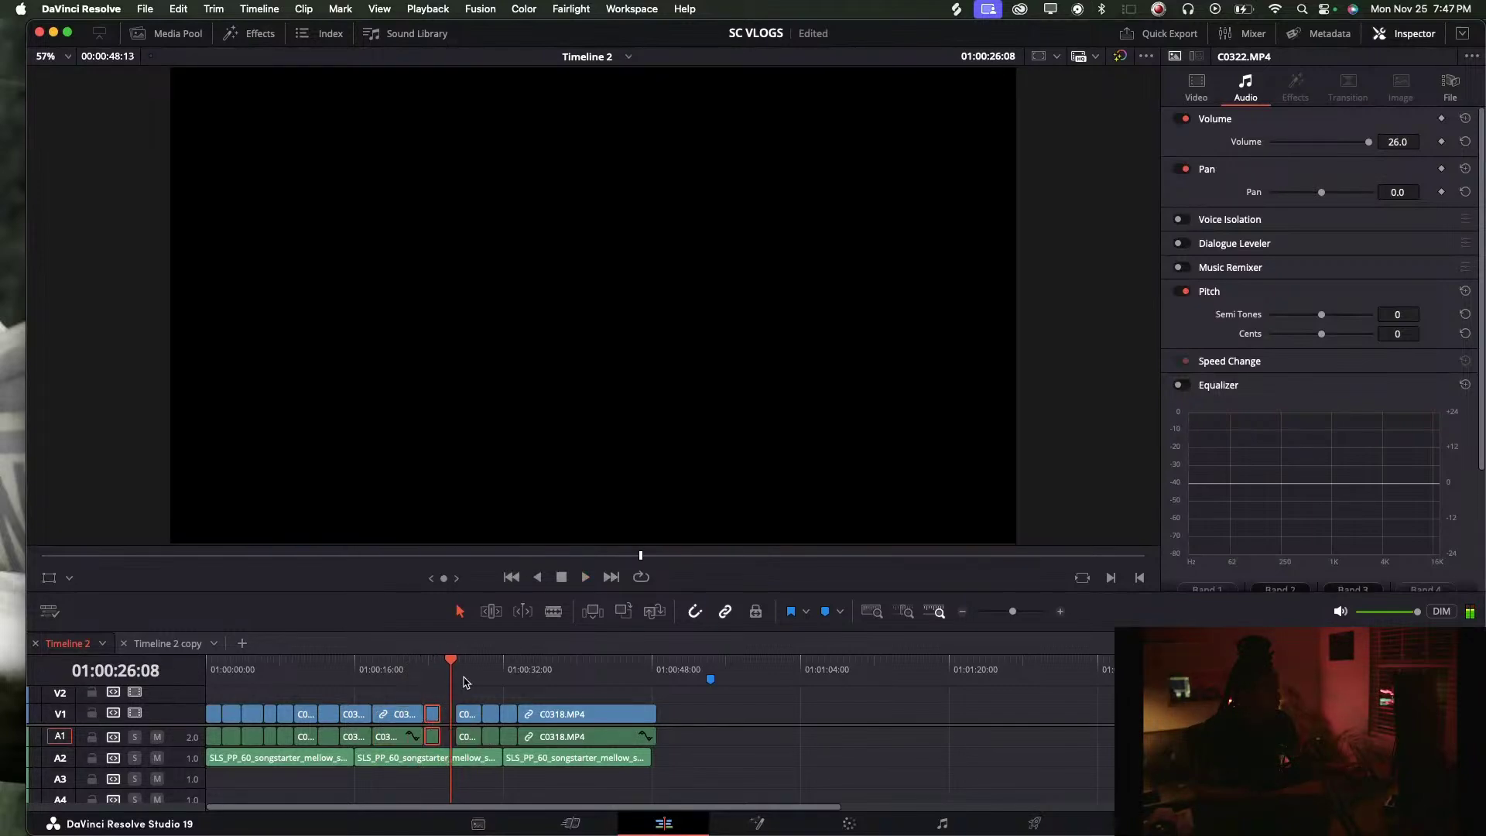
# Trim the end of the door-handle clip to about 01:00:29:00 and slide it back against the previous clip
pyautogui.press('space')
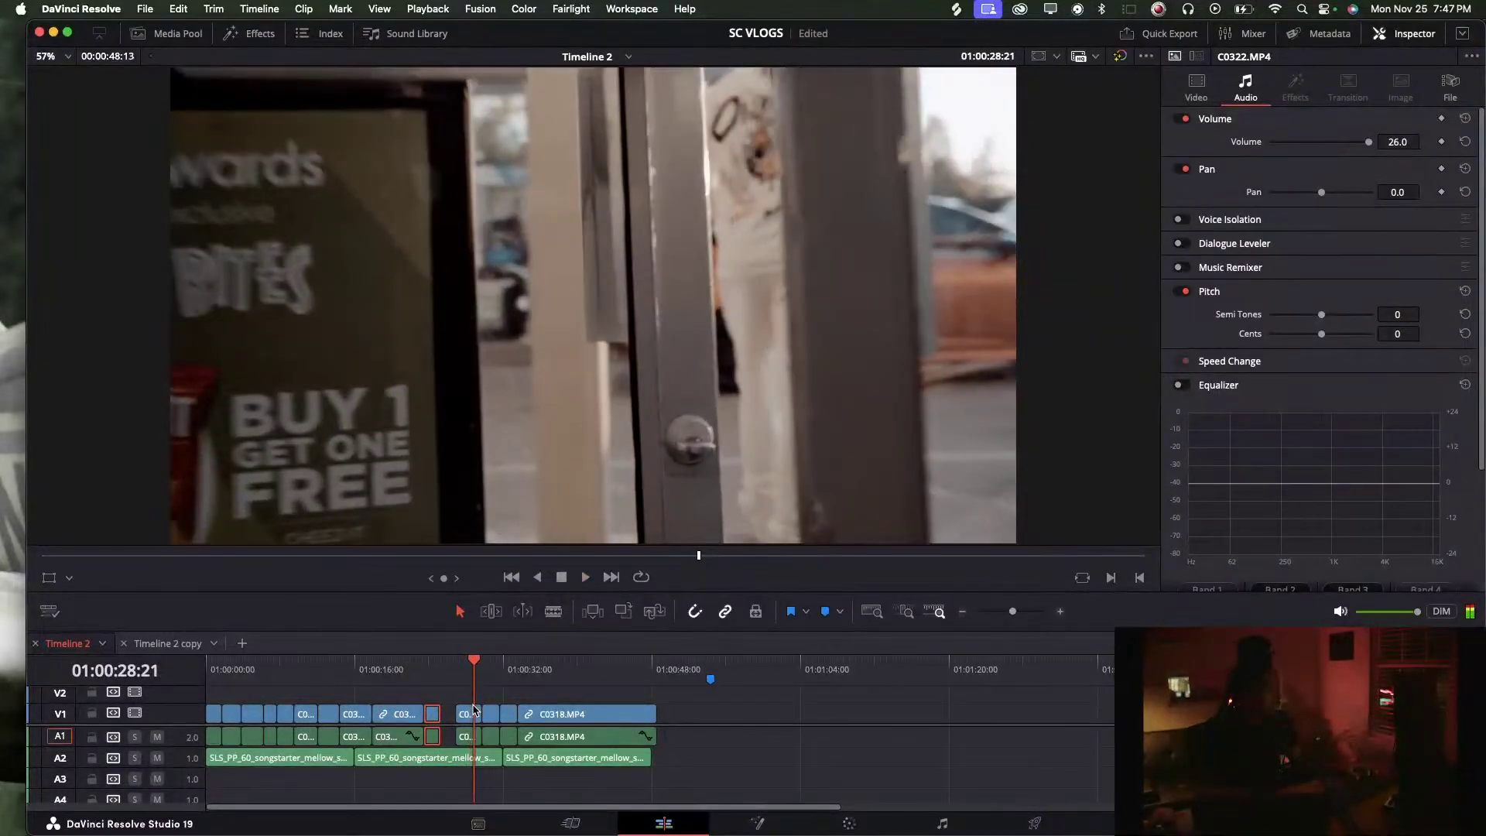
pyautogui.press('space')
pyautogui.click(472, 717)
pyautogui.moveTo(472, 716); pyautogui.dragTo(458, 717)
pyautogui.click(497, 666)
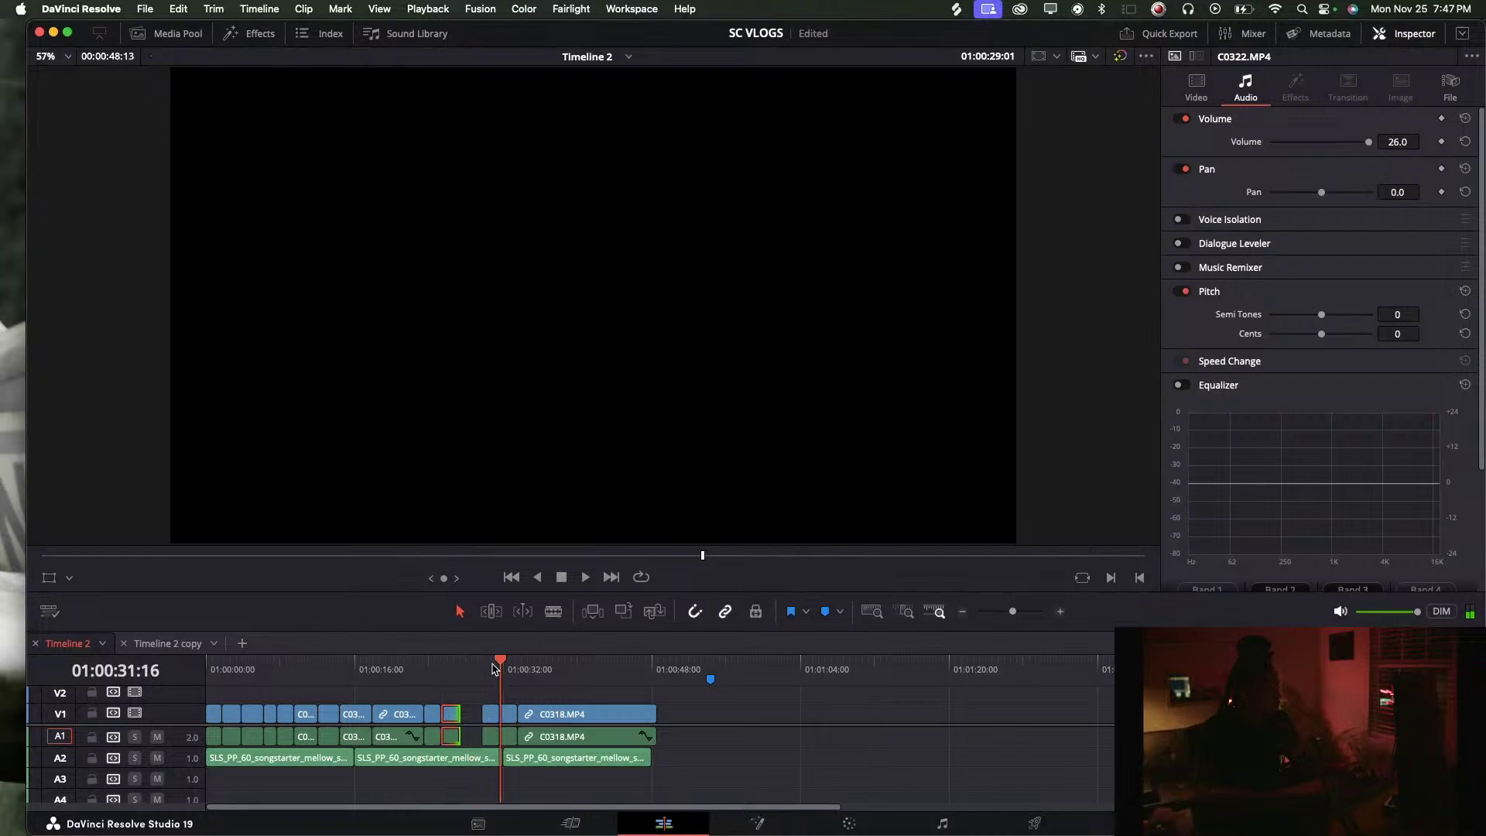
# Slide the two short clips before C0318 back toward the door-handle clip, starting with the C0320 clip
pyautogui.click(484, 666)
pyautogui.press('space')
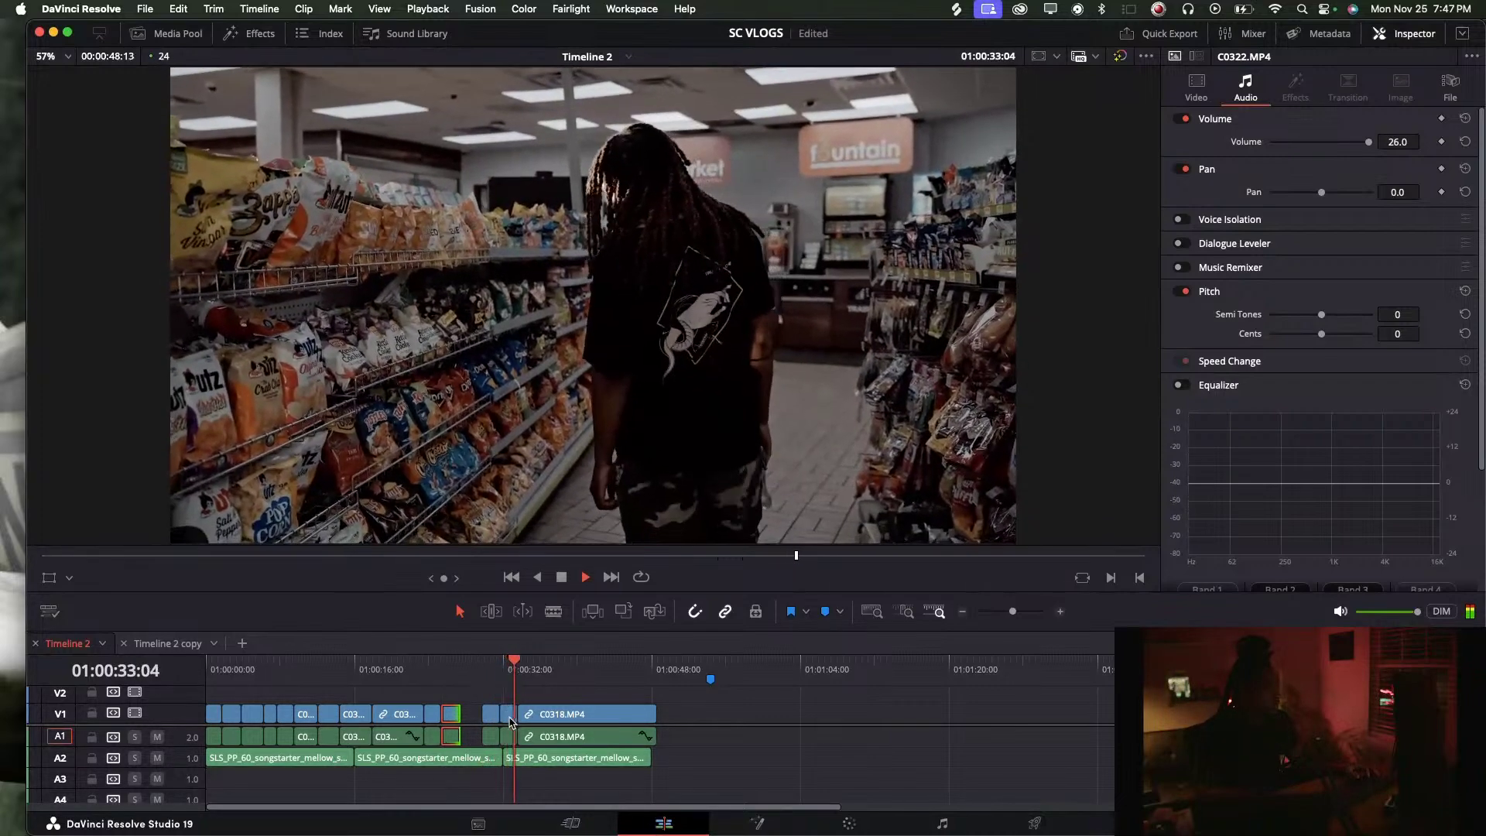
pyautogui.moveTo(494, 707); pyautogui.dragTo(467, 724)
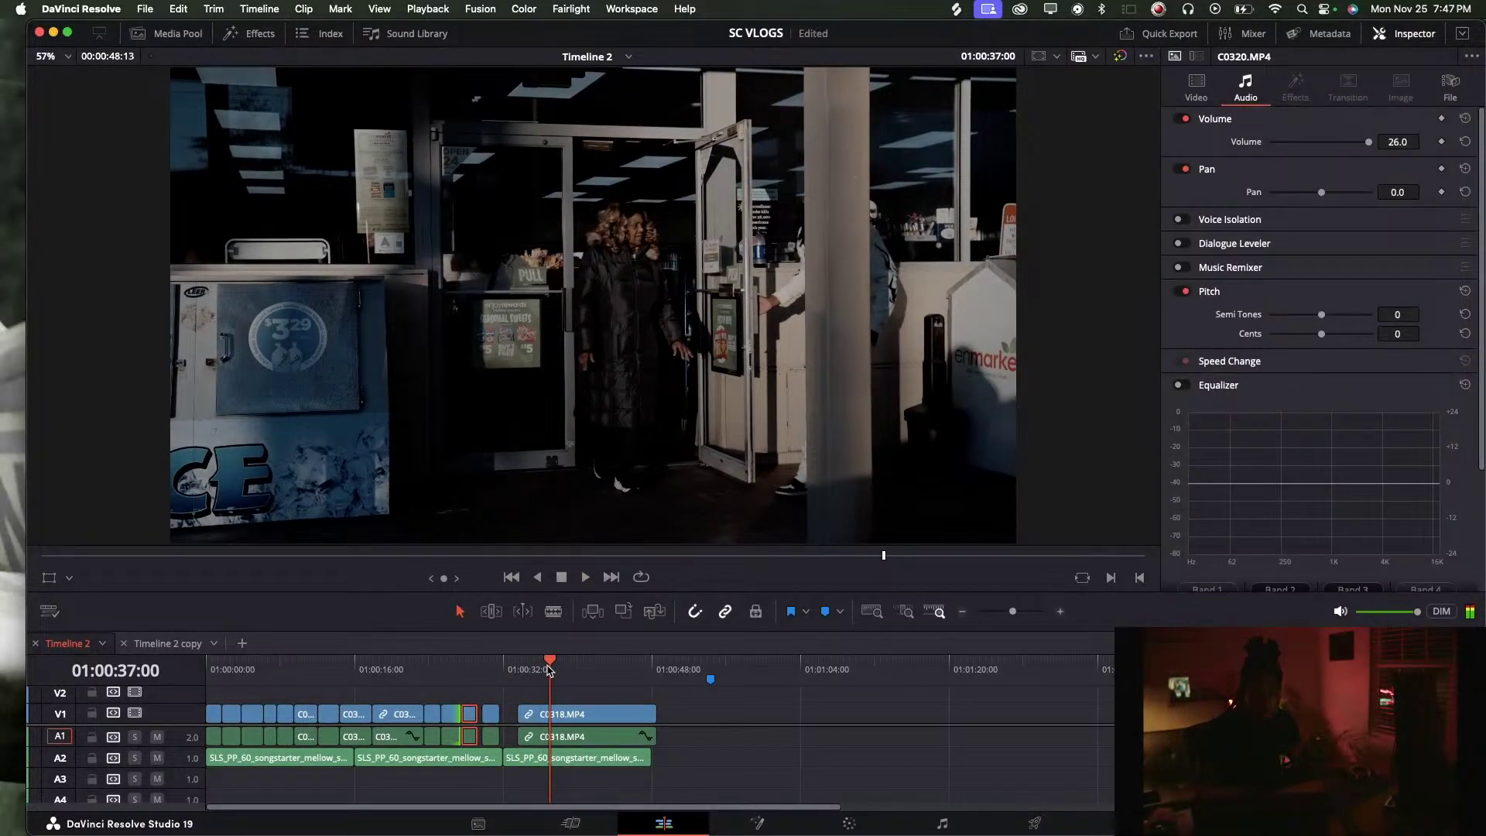
# Play and skip through the C0318 clip to check its action and how it fits the song
pyautogui.press('space')
pyautogui.click(598, 664)
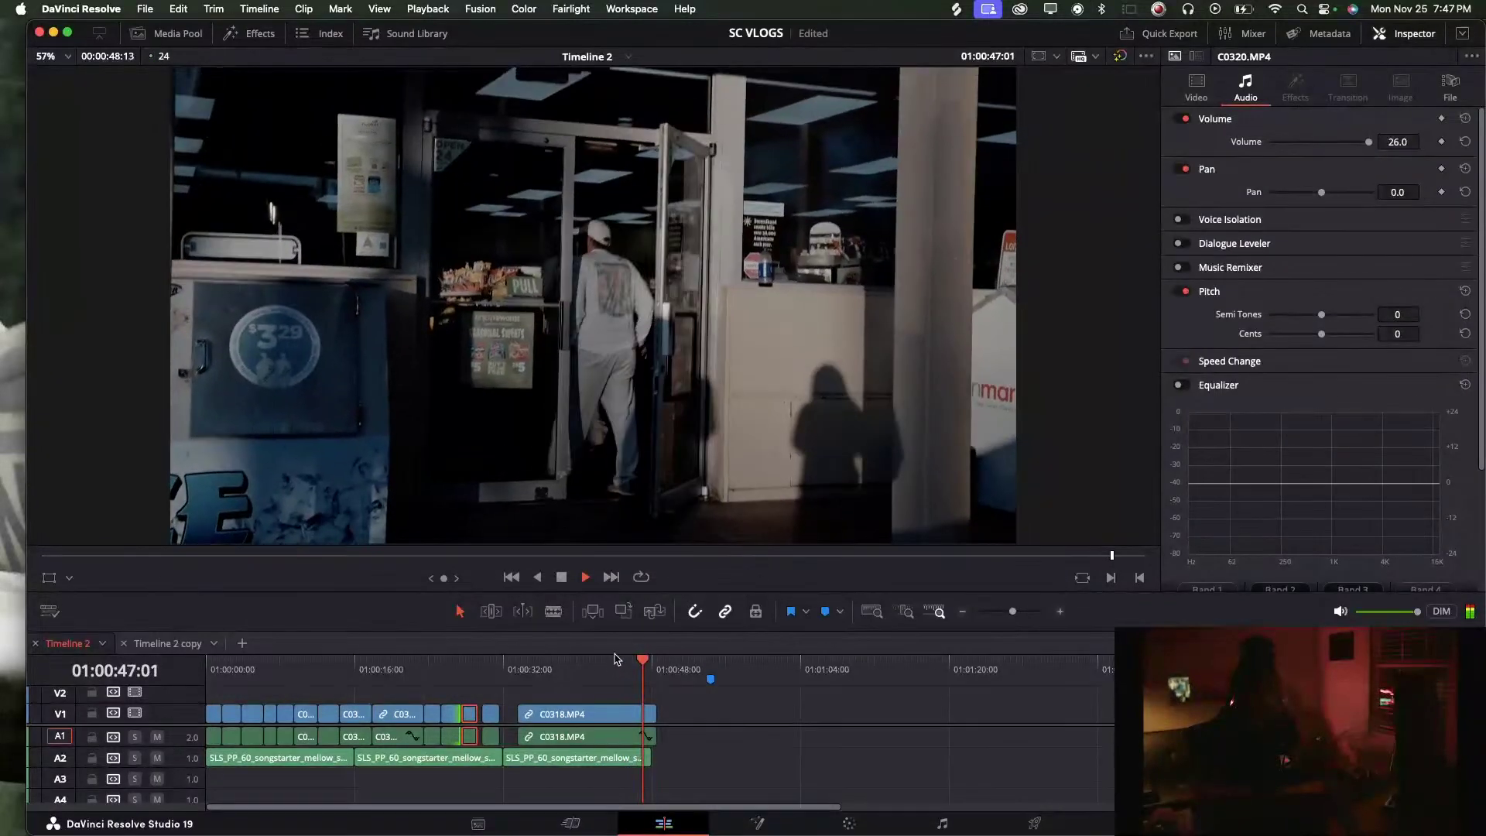
pyautogui.click(594, 664)
pyautogui.click(562, 664)
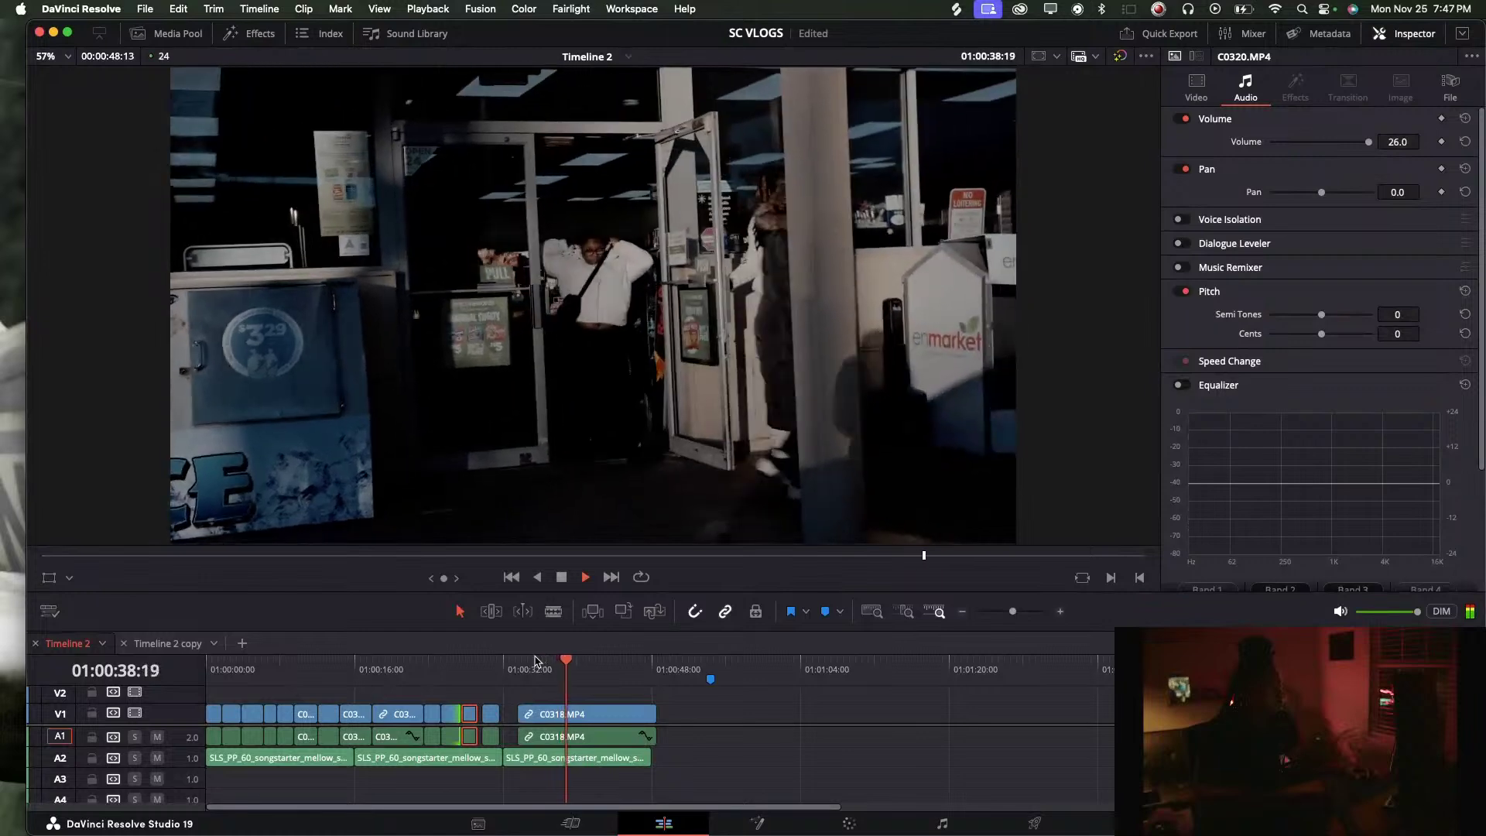
pyautogui.click(542, 663)
pyautogui.press('space')
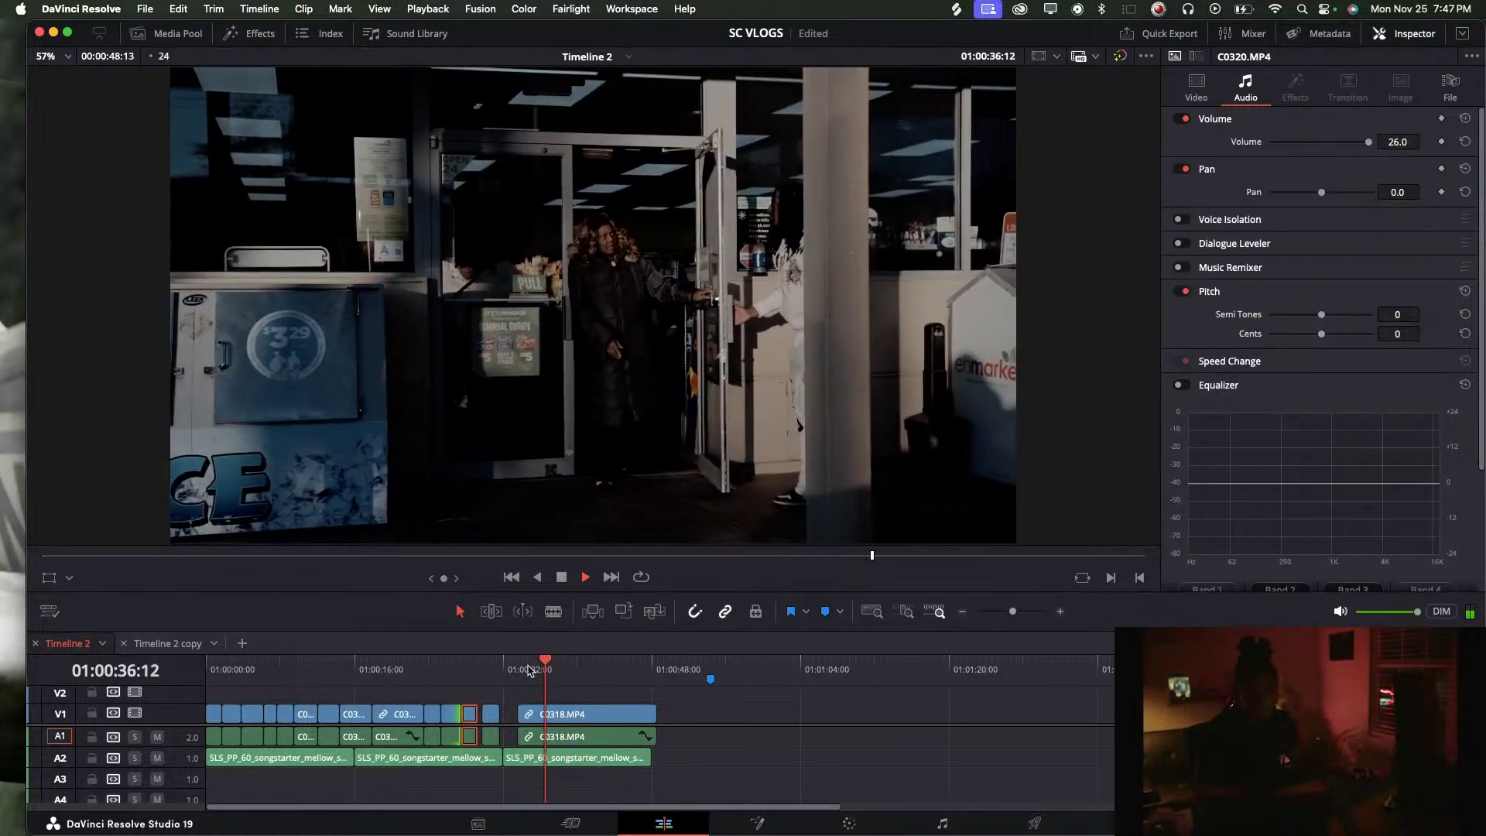
pyautogui.click(532, 669)
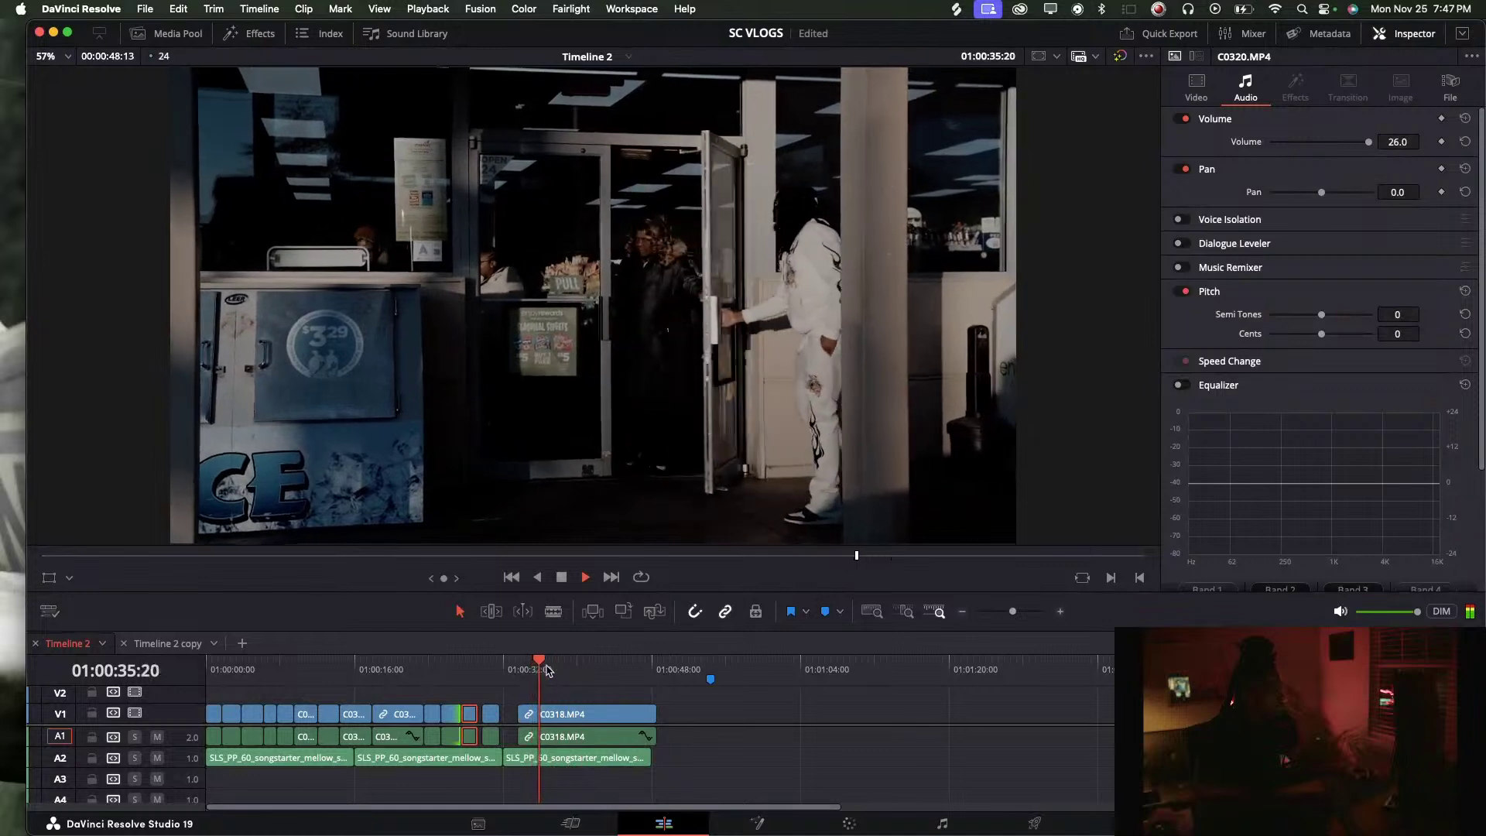
pyautogui.click(571, 664)
# Slide the C0318 clip back to start at about 01:00:32:00, right after the preceding clip
pyautogui.click(522, 664)
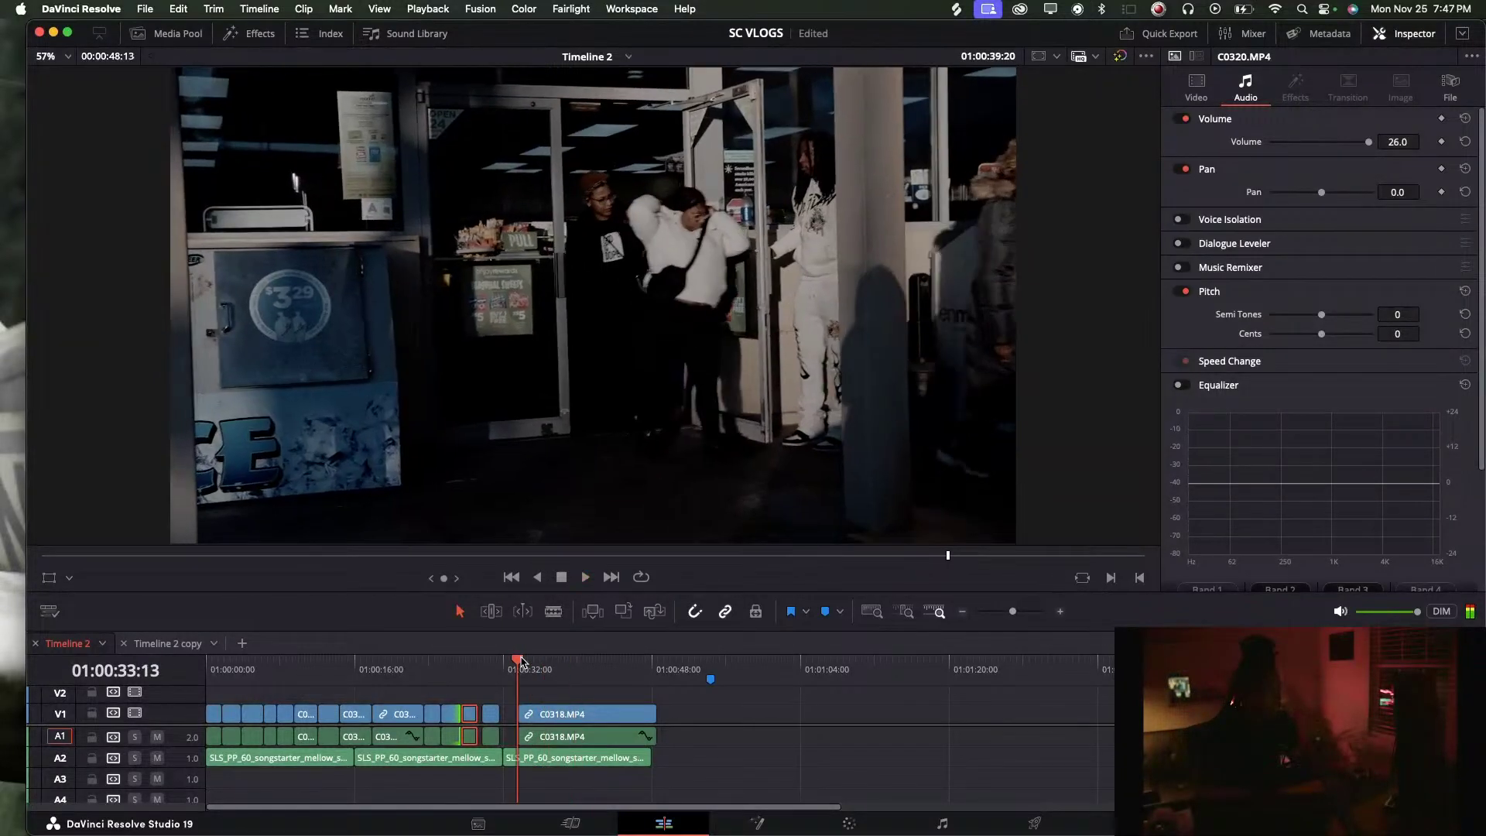
pyautogui.press('space')
pyautogui.moveTo(517, 720); pyautogui.dragTo(504, 682)
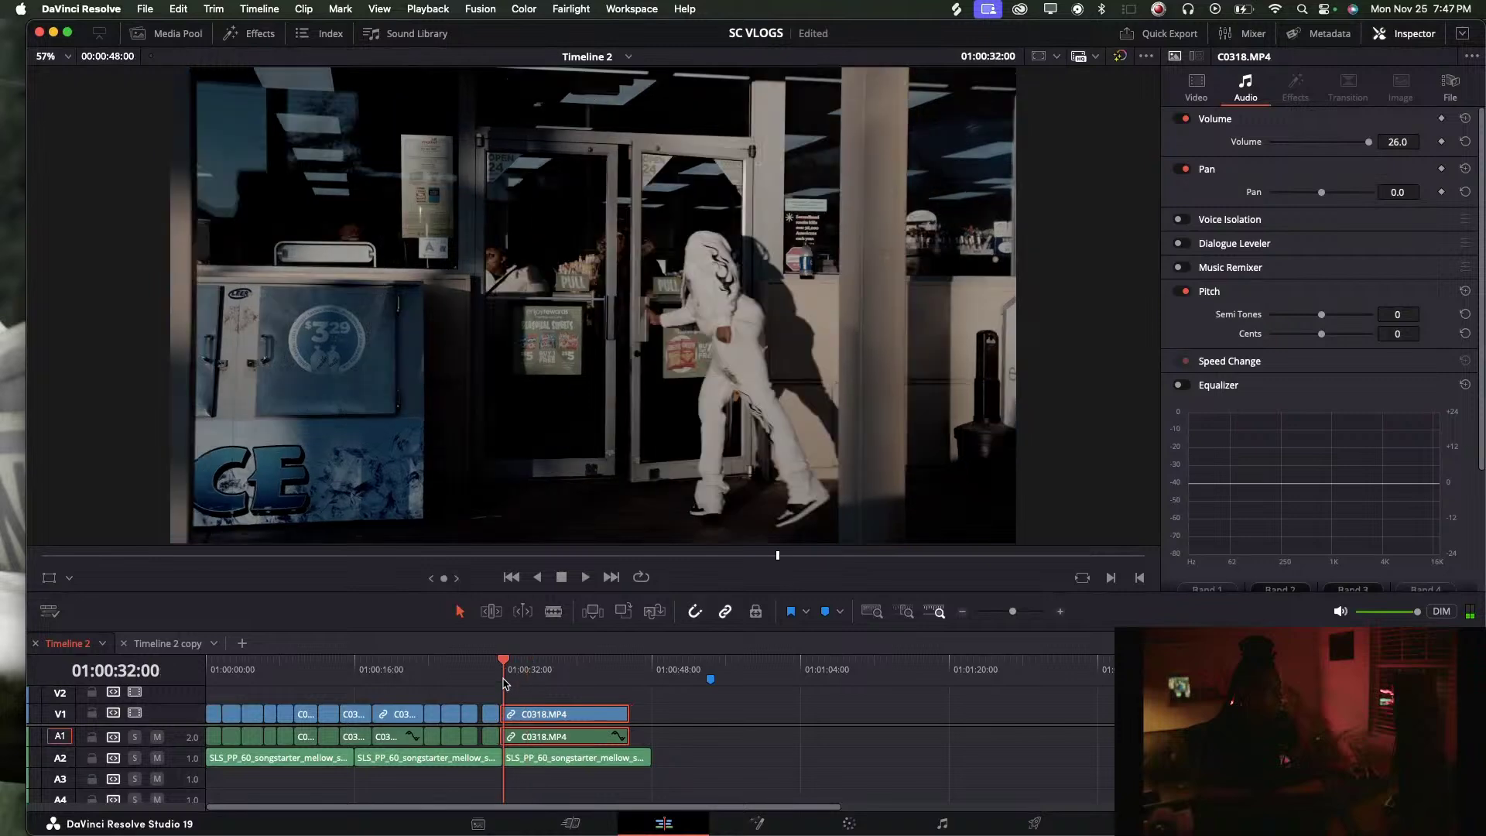
# Split the C0318 clip at 01:00:39:02 and delete the part after the cut
pyautogui.press('space')
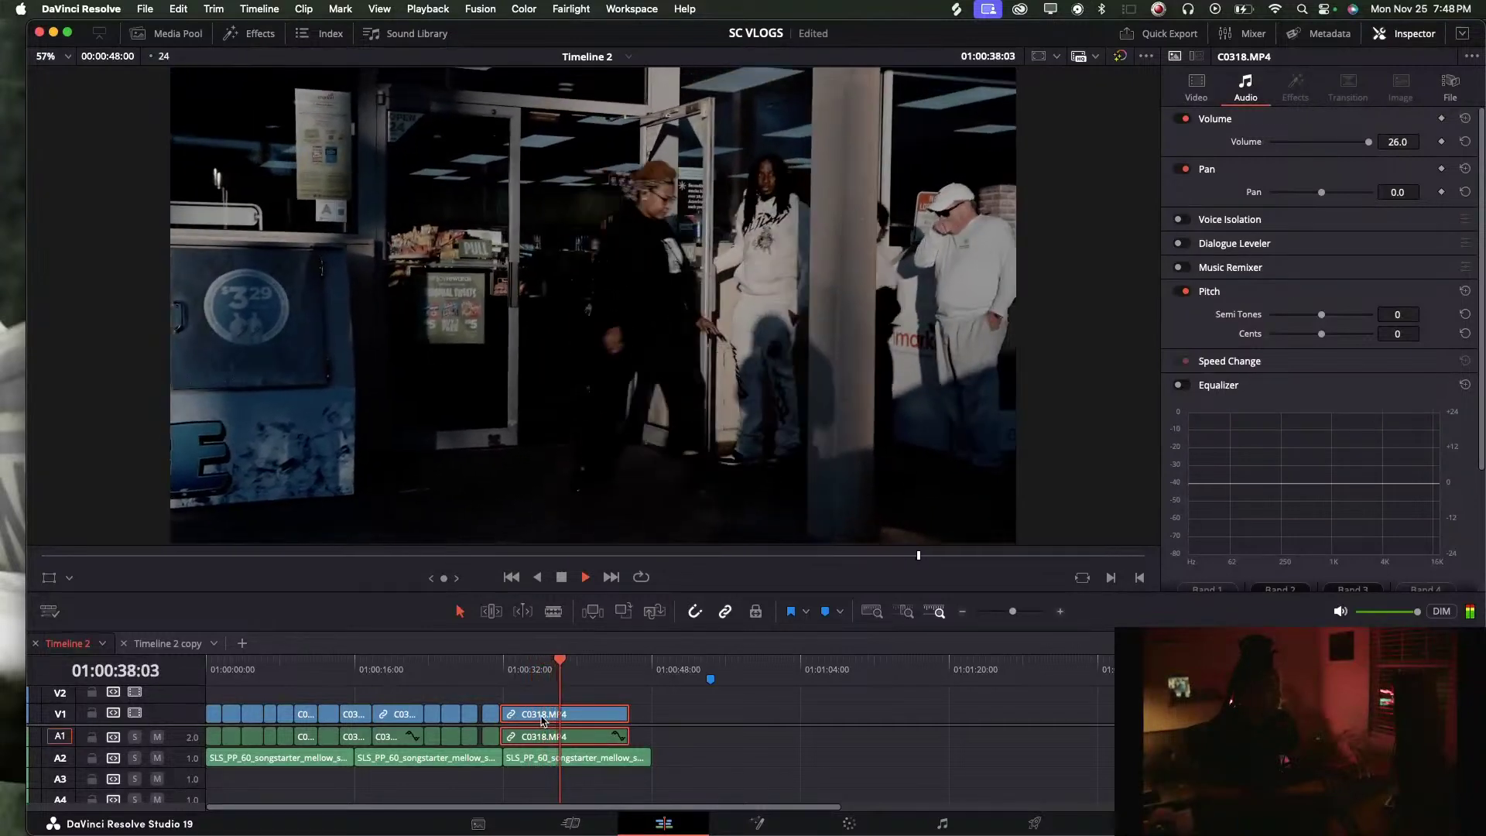
pyautogui.press('space')
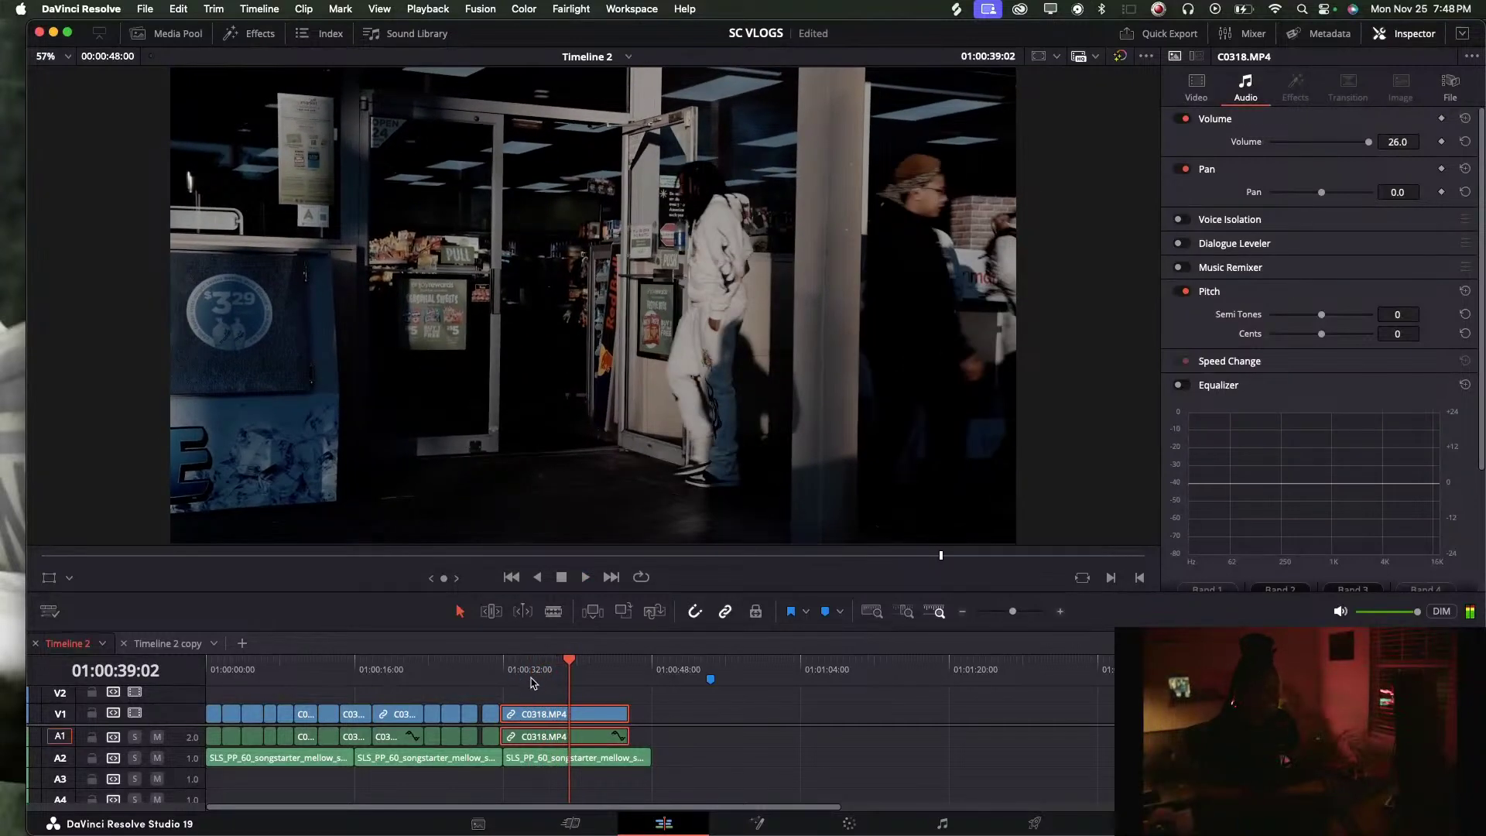
pyautogui.click(568, 714)
pyautogui.press('a')
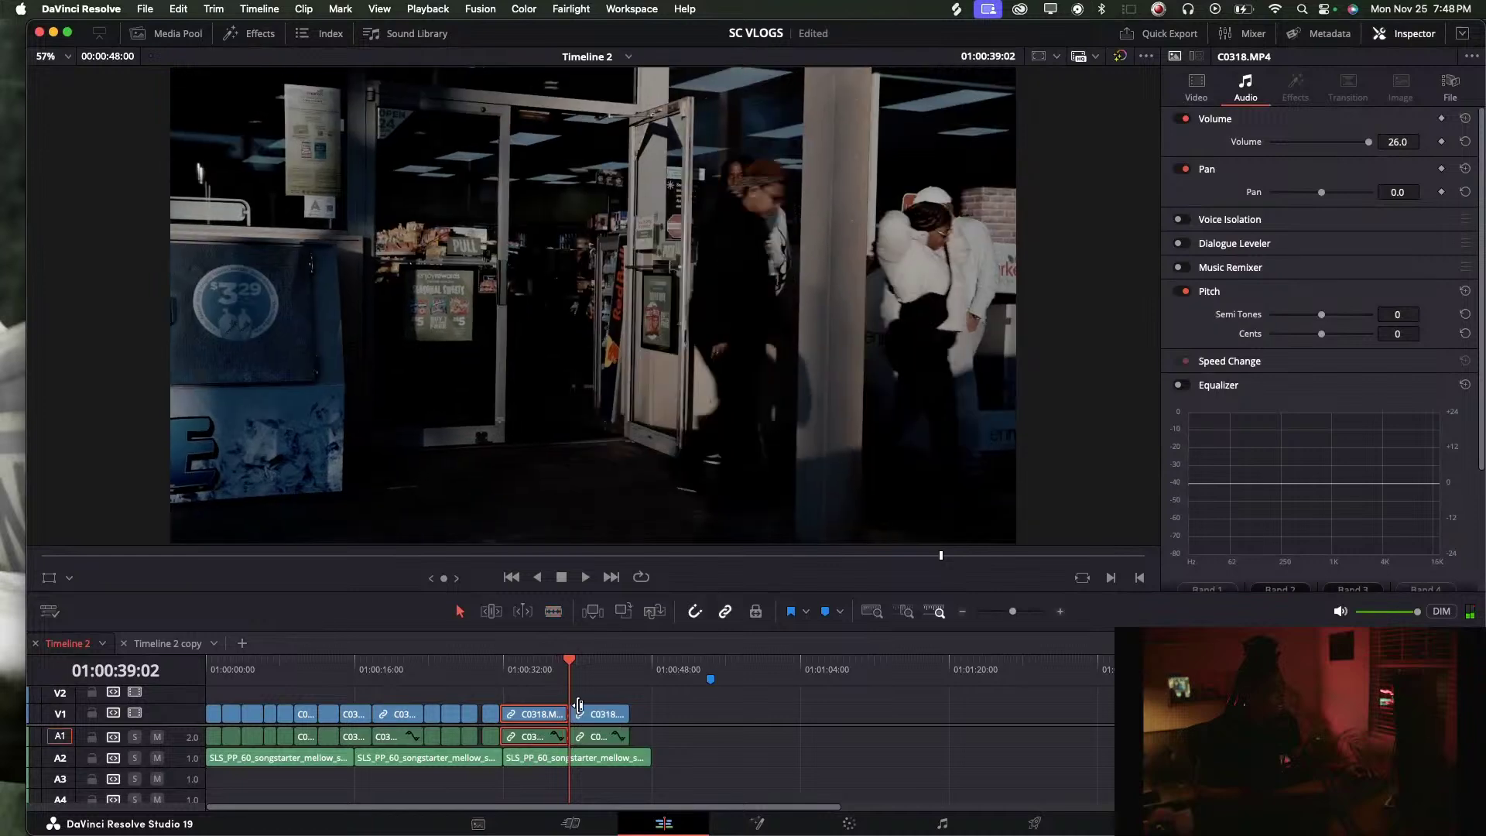
pyautogui.click(594, 668)
pyautogui.press('space')
pyautogui.click(599, 708)
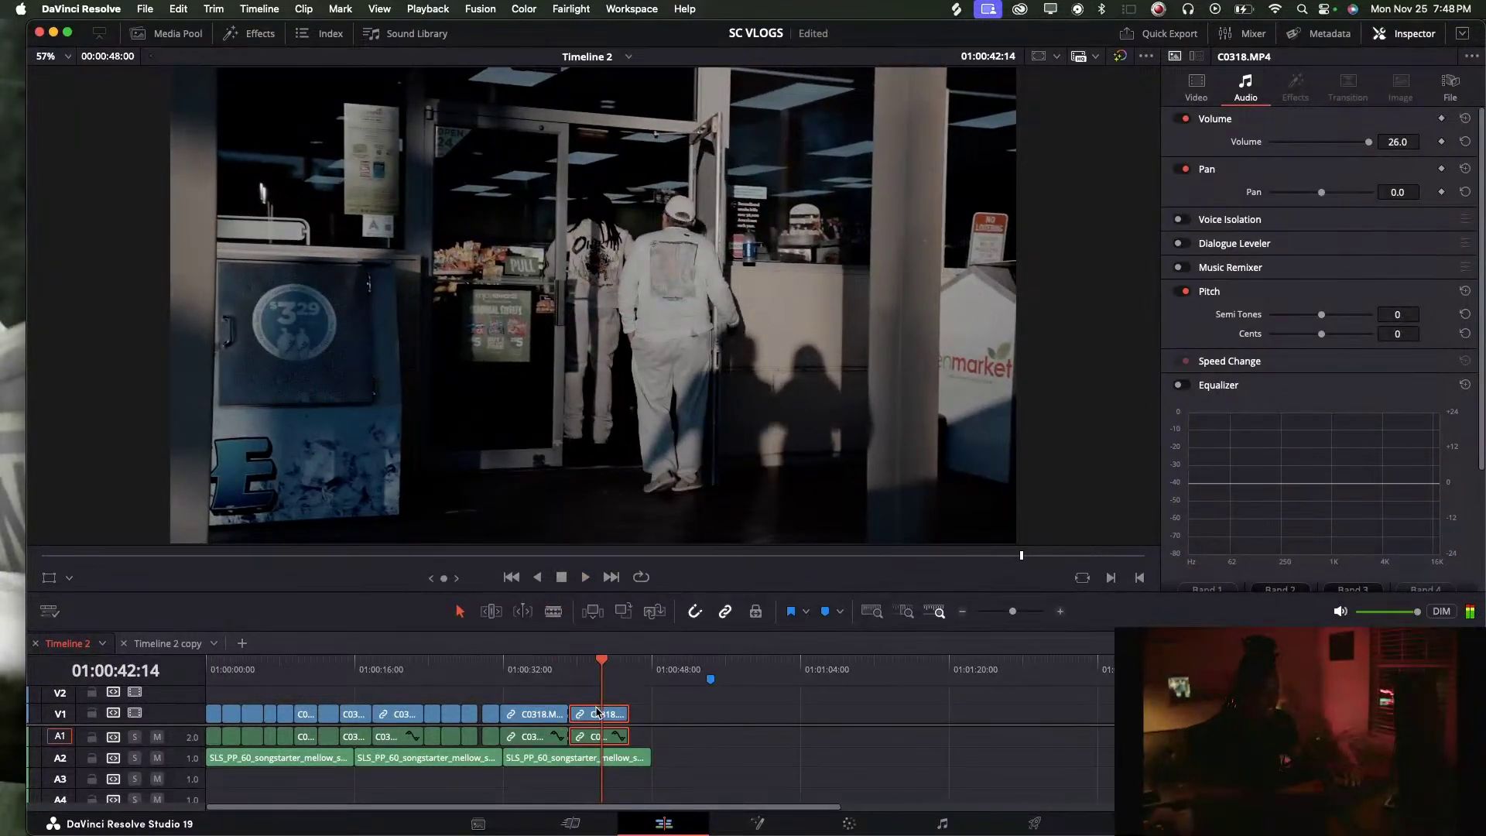
pyautogui.press('BackSpace')
# Move all clips preceding C0318 to after it and delete the empty space so C0318 opens the sequence
pyautogui.moveTo(485, 707); pyautogui.dragTo(575, 725)
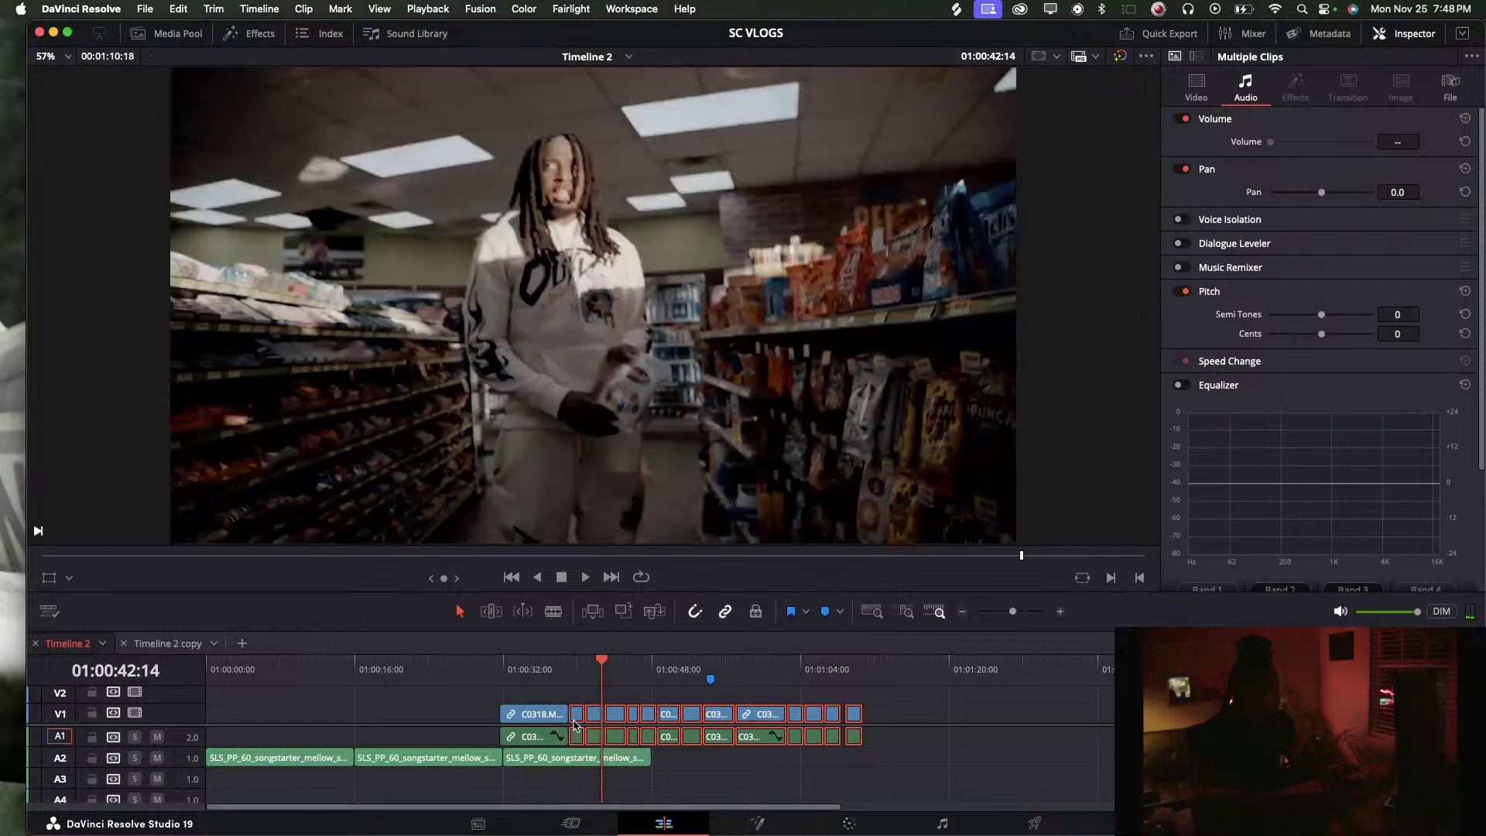
pyautogui.click(453, 720)
pyautogui.press('BackSpace')
# Trim the start of the C0318 clip to 01:00:00:11 and slide all the video clips back to the timeline's start
pyautogui.moveTo(304, 672); pyautogui.dragTo(98, 658)
pyautogui.press('space')
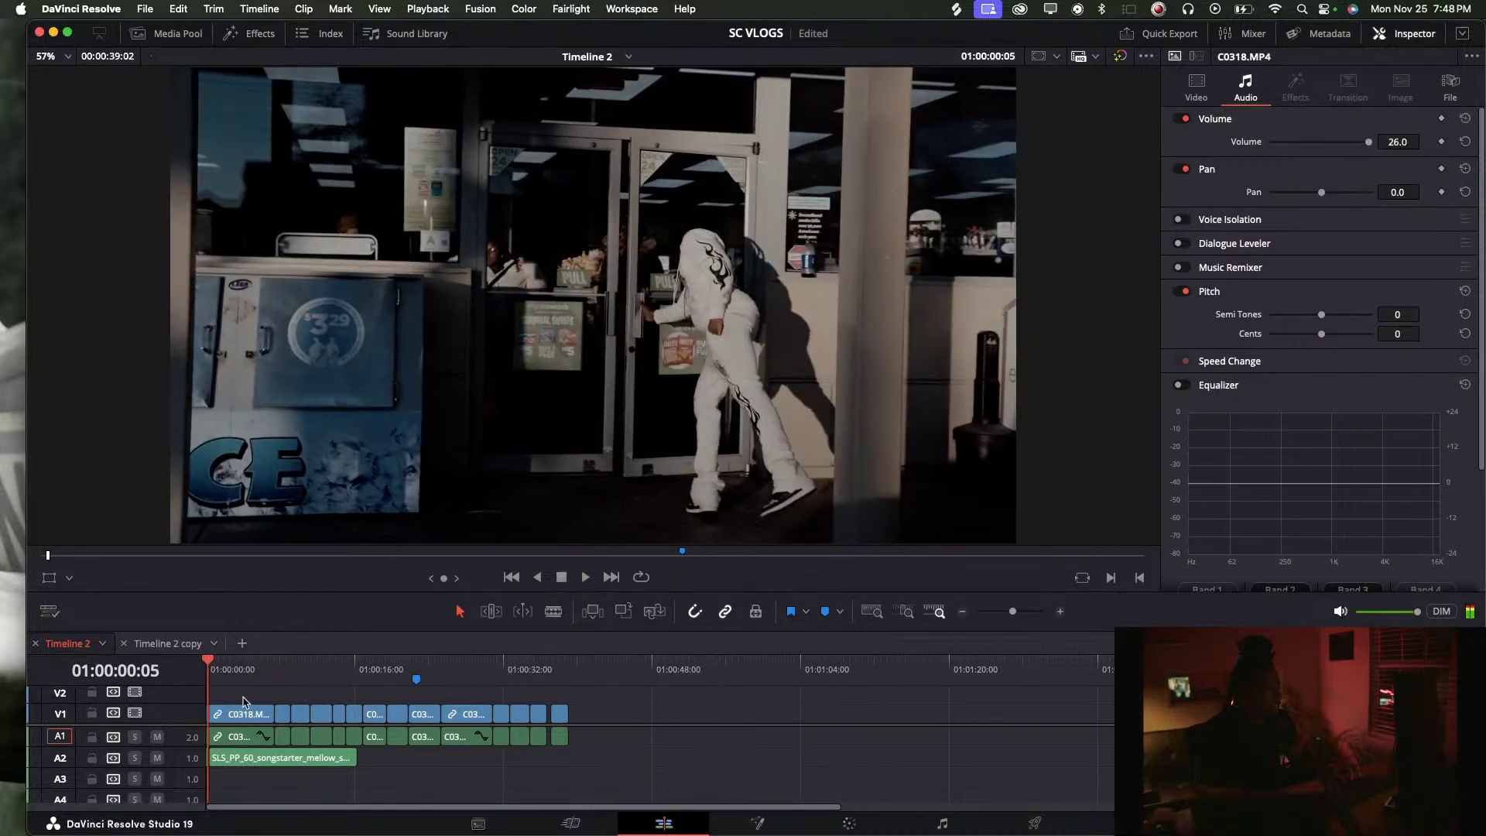
pyautogui.press('space')
pyautogui.moveTo(216, 712); pyautogui.dragTo(226, 714)
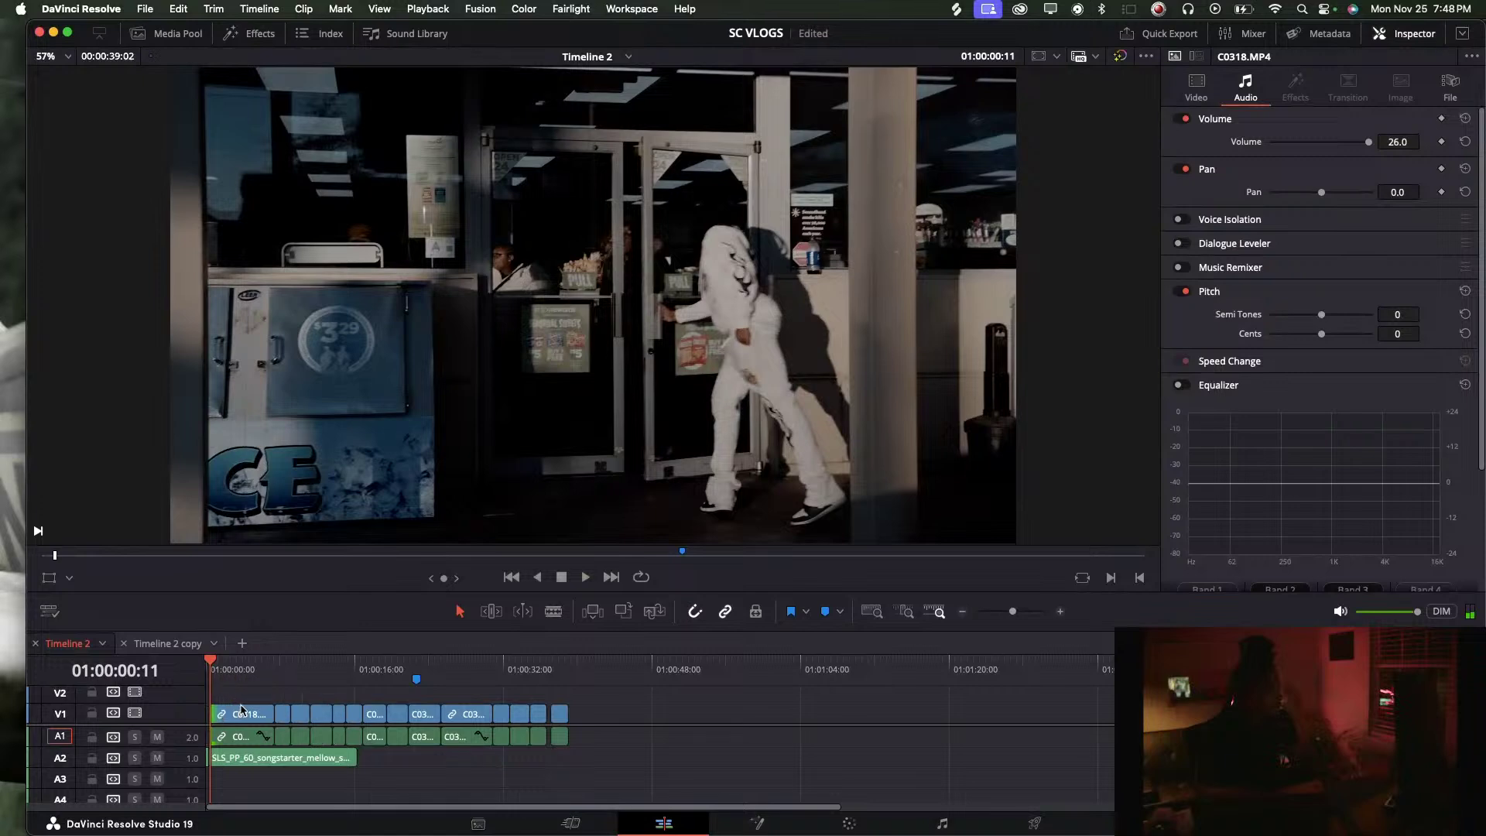
pyautogui.moveTo(606, 708); pyautogui.dragTo(208, 692)
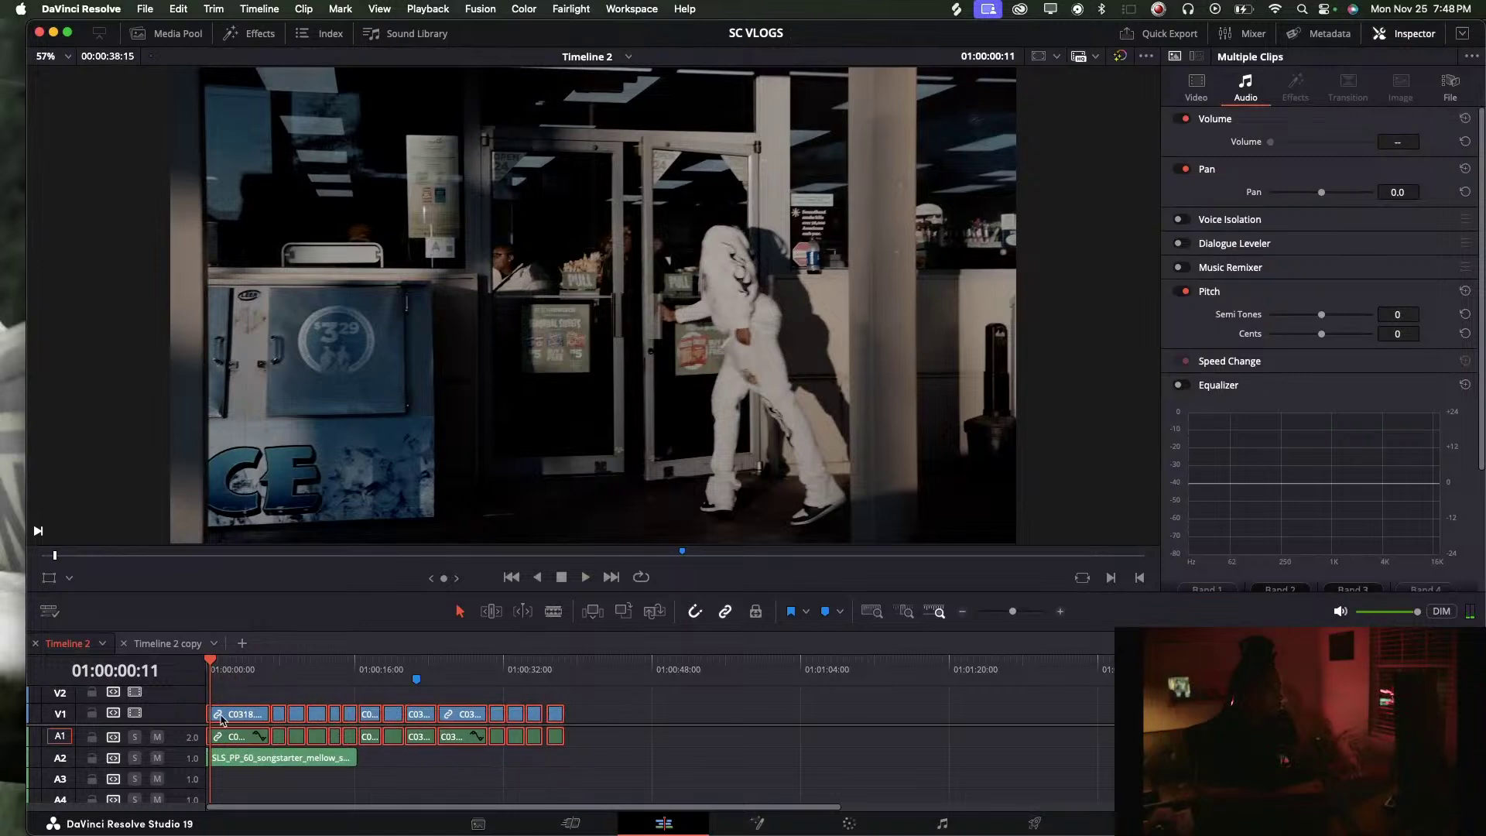
# Trim more off the start of the opening C0318 clip and slide all the video clips back to the timeline's start
pyautogui.press('space')
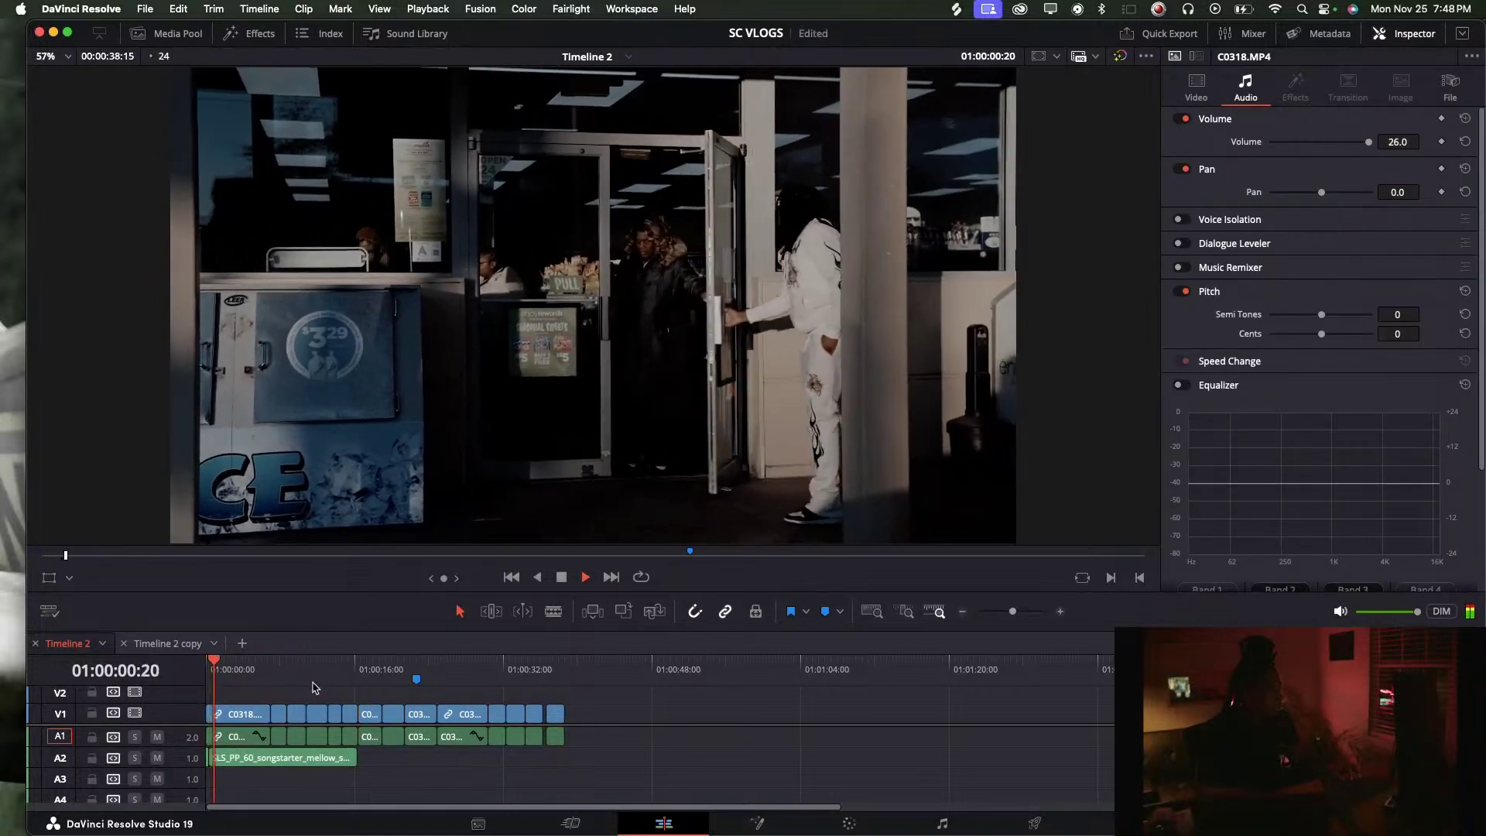
pyautogui.click(472, 712)
pyautogui.press('space')
pyautogui.moveTo(220, 724); pyautogui.dragTo(222, 713)
pyautogui.moveTo(592, 704); pyautogui.dragTo(218, 714)
pyautogui.press('space')
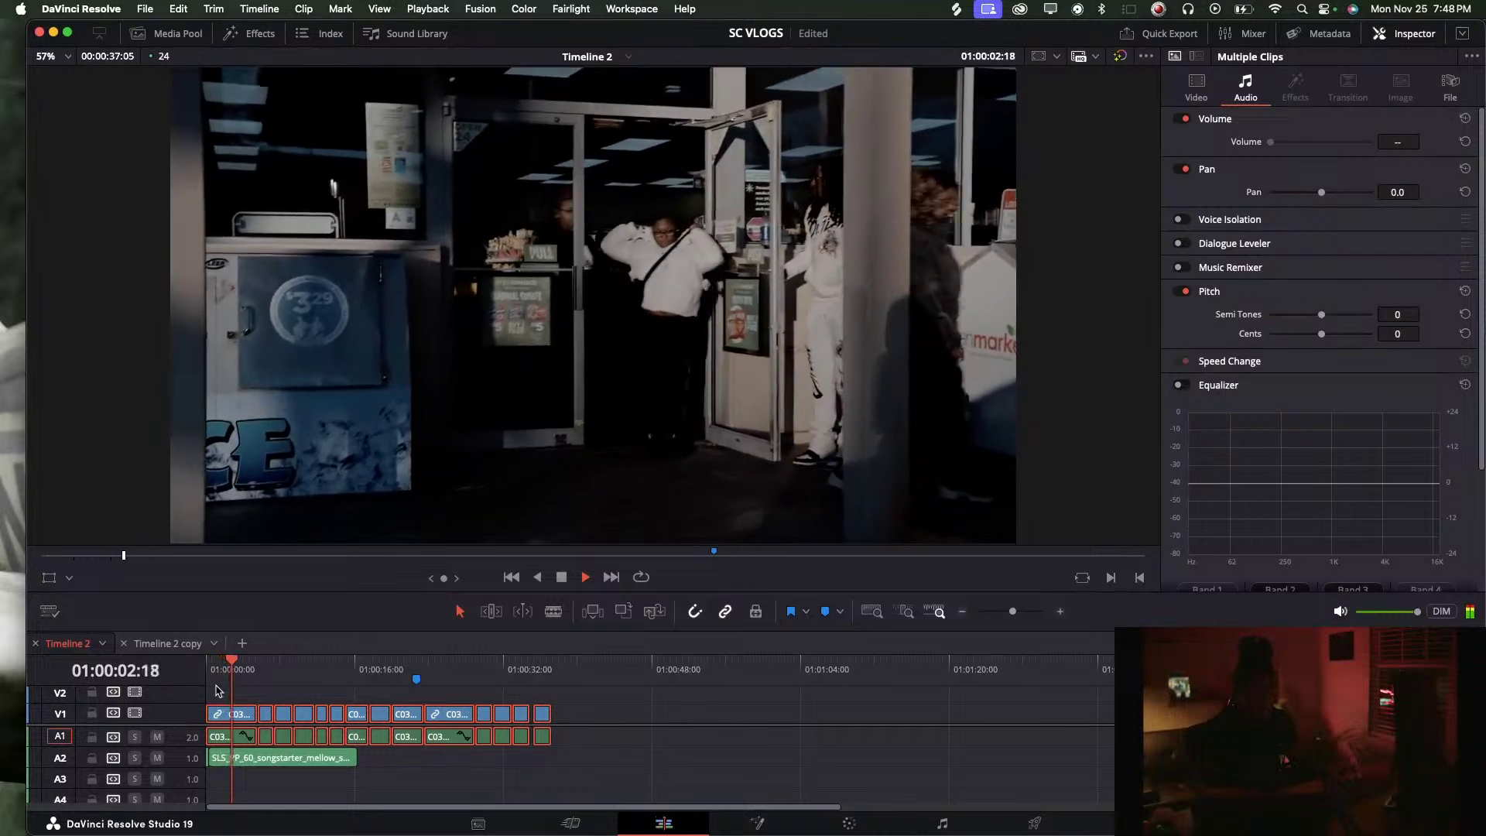
pyautogui.press('space')
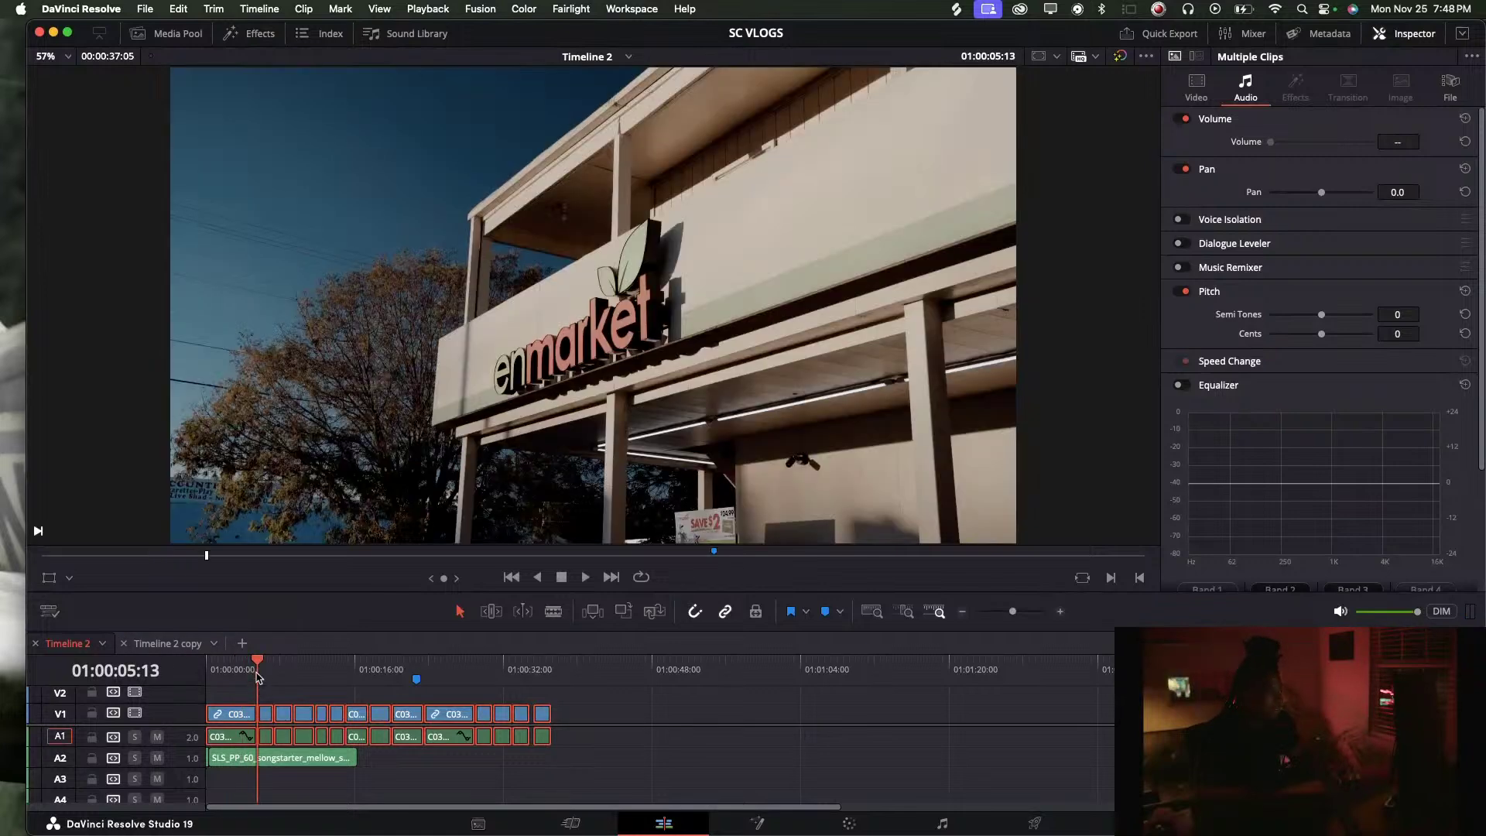
pyautogui.press('Home')
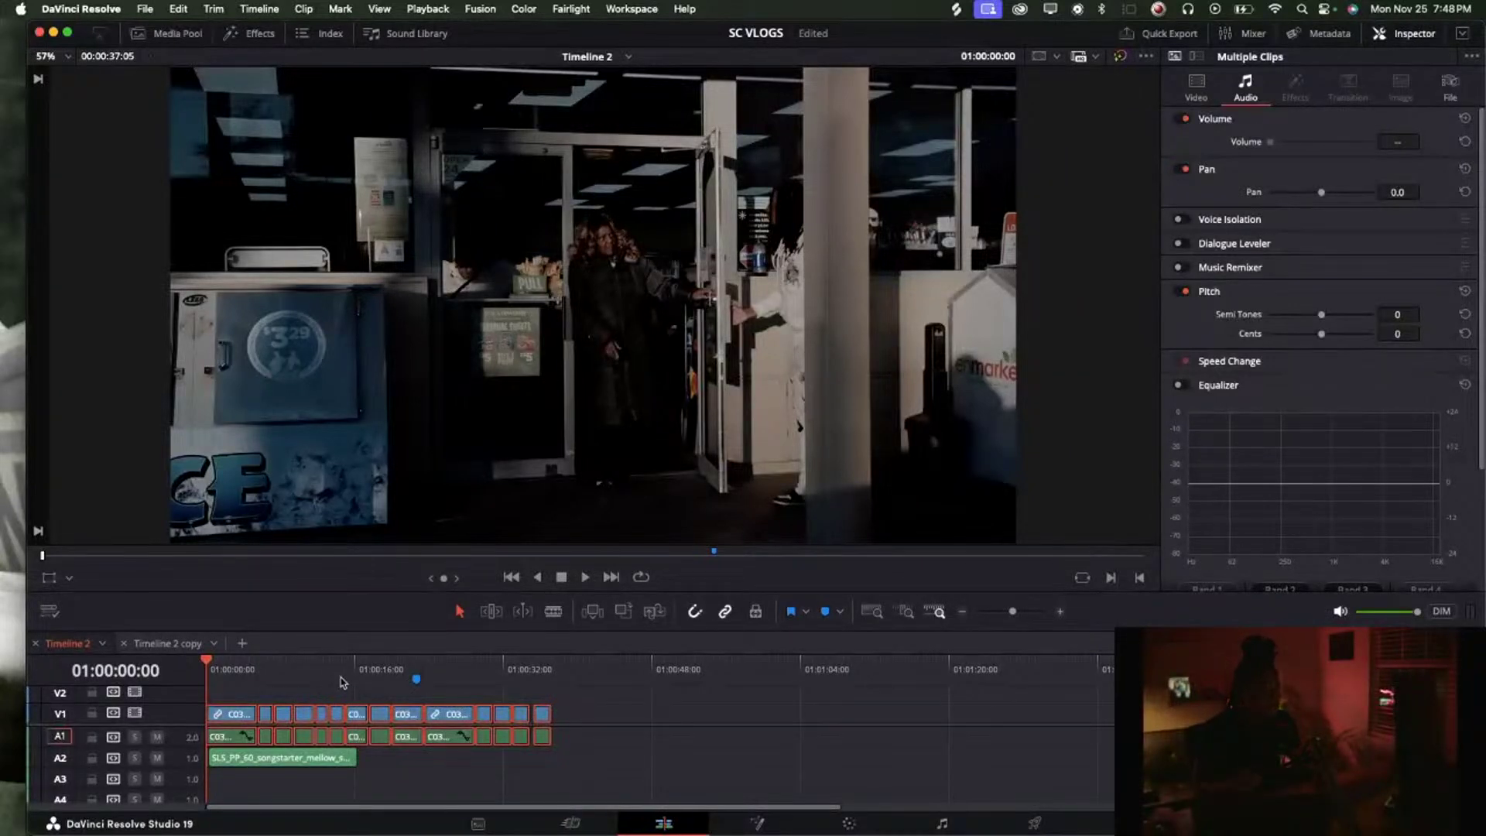
# Add a timeline tab, check Timeline 2 copy, and return to the start of Timeline 2
pyautogui.click(241, 645)
pyautogui.click(169, 644)
pyautogui.click(68, 643)
pyautogui.click(206, 669)
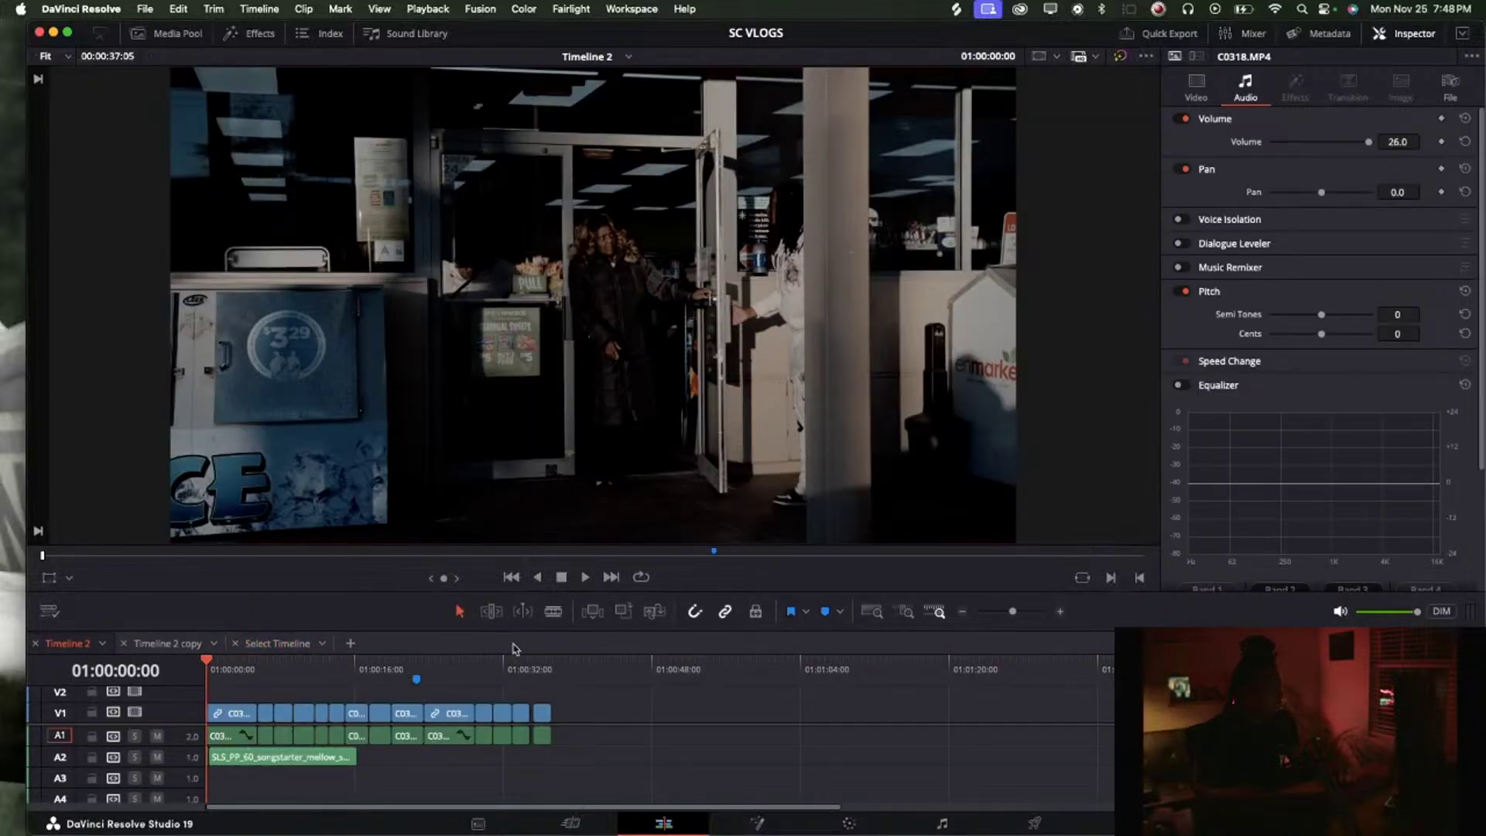
# Move the C0317 enmarket sign clip to the timeline's start, over the beginning of C0318, and play back the new opening
pyautogui.moveTo(1022, 613); pyautogui.dragTo(1018, 611)
pyautogui.moveTo(236, 670); pyautogui.dragTo(232, 672)
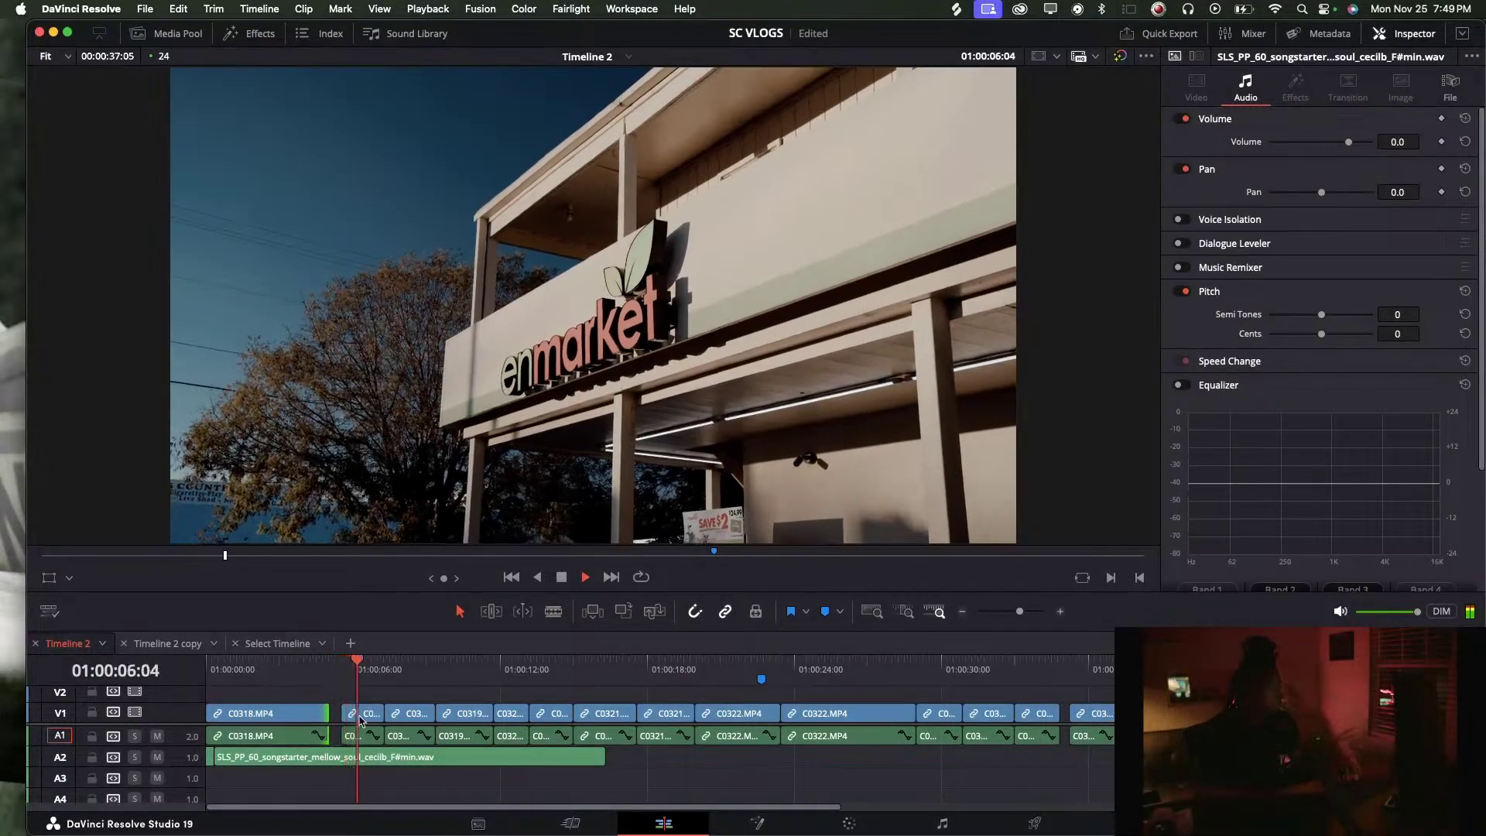
pyautogui.moveTo(345, 713); pyautogui.dragTo(207, 718)
pyautogui.press('Home')
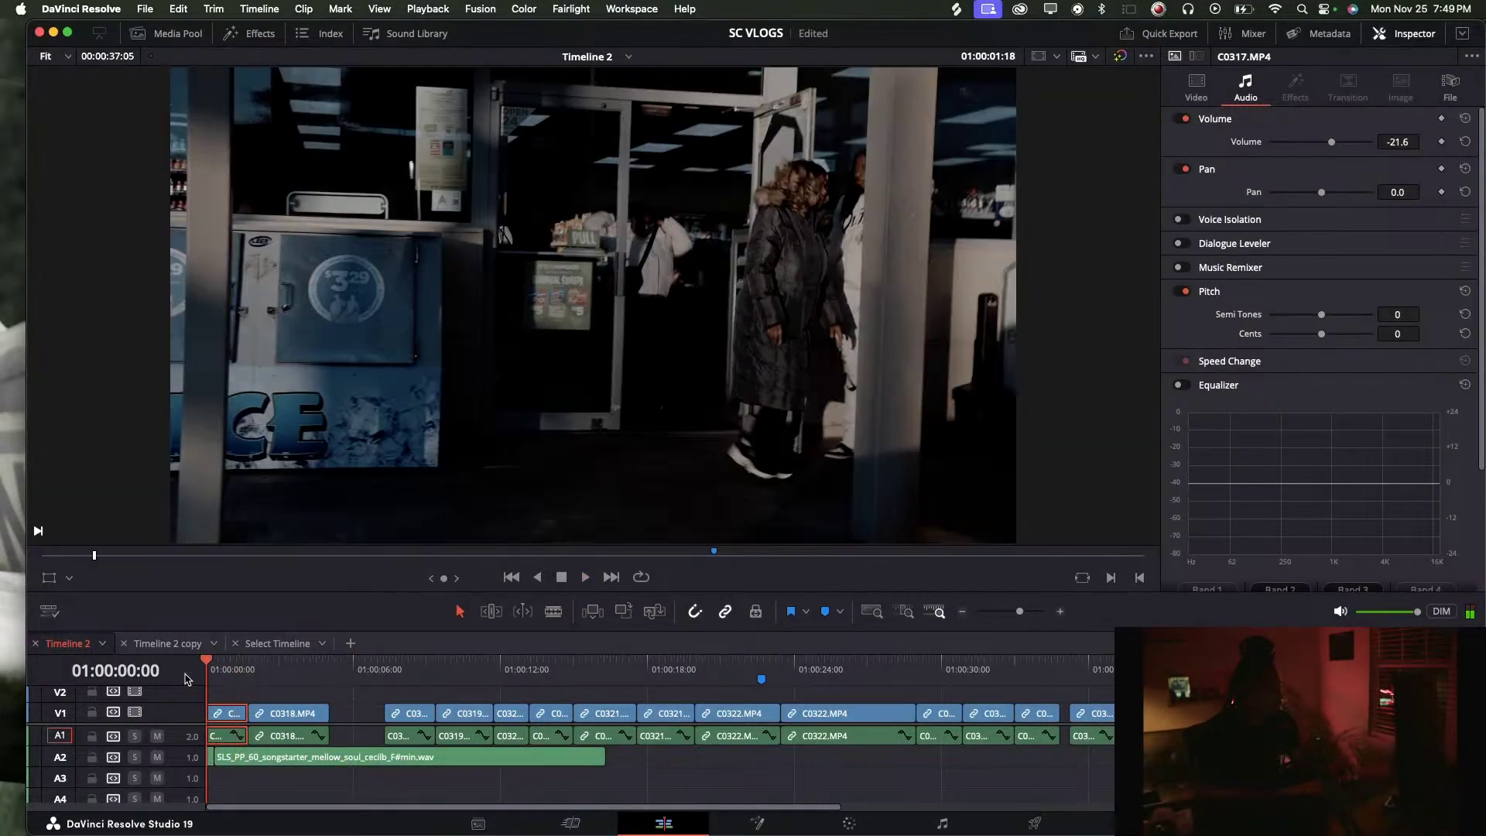
pyautogui.press('space')
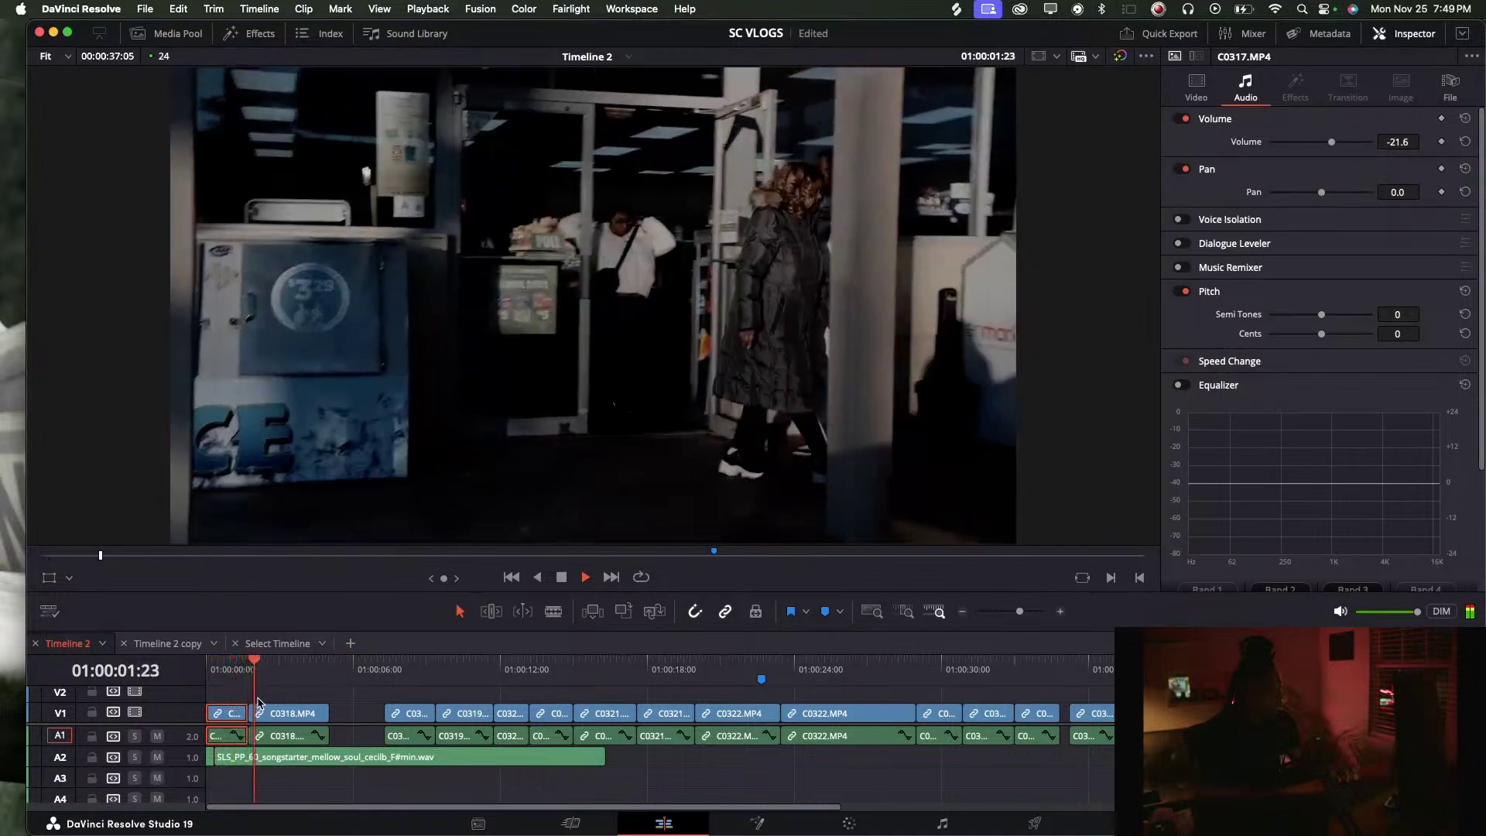
pyautogui.press('space')
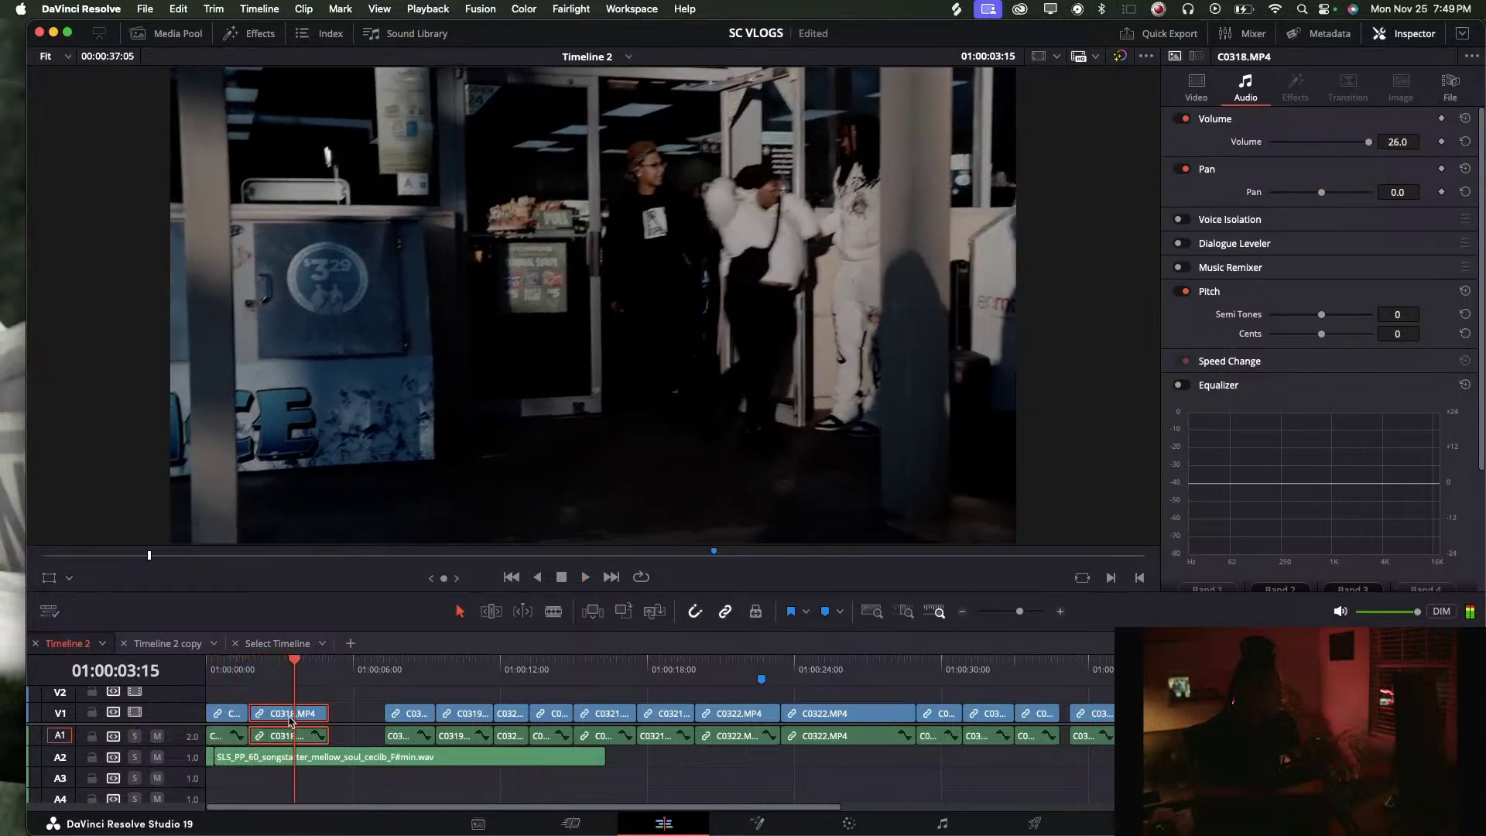
# Trim the end of the C0318 clip to 01:00:03:21 and delete the gap that follows it
pyautogui.click(276, 722)
pyautogui.click(251, 678)
pyautogui.press('space')
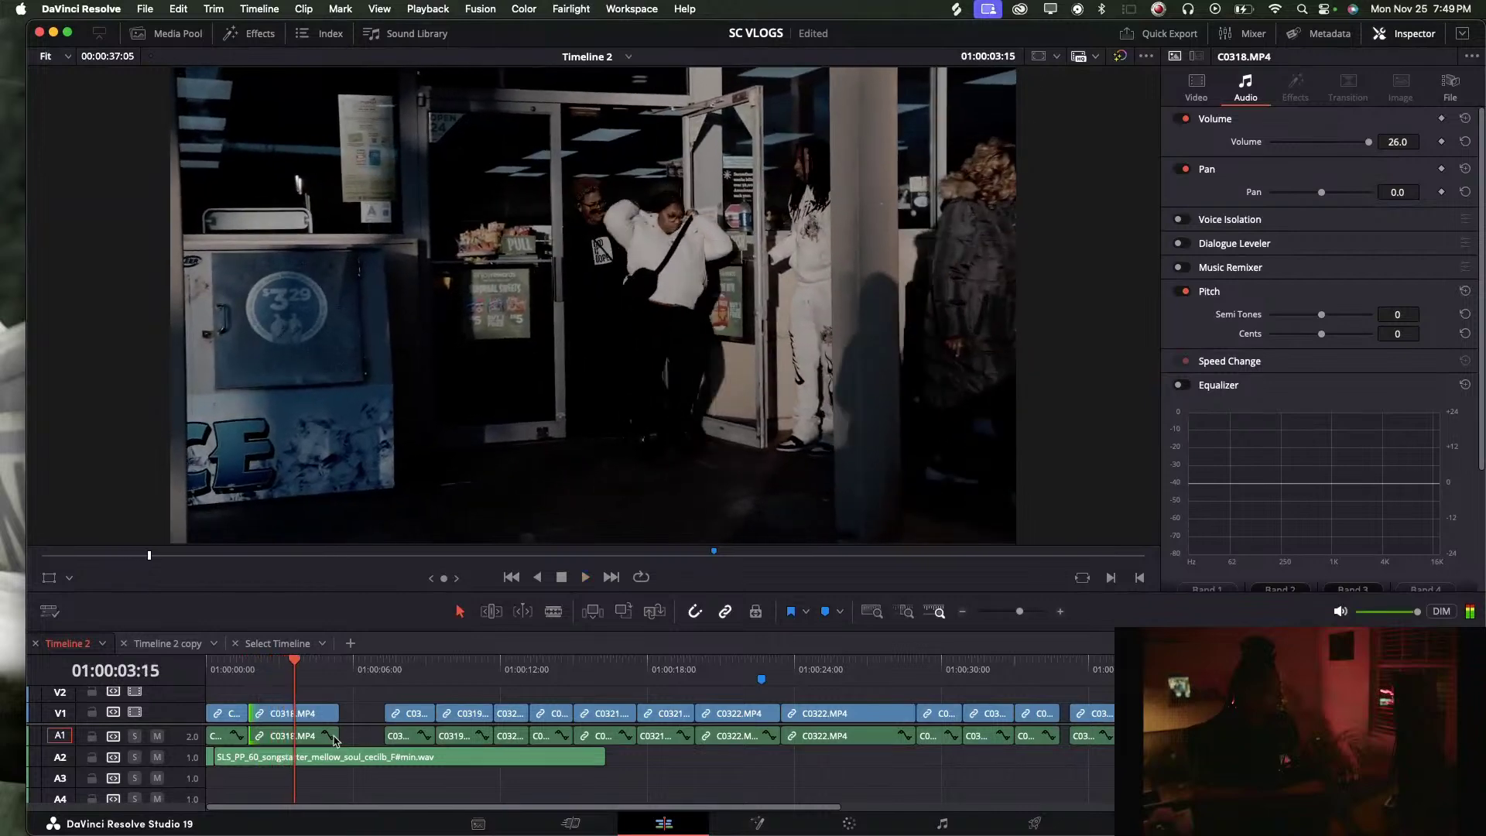
pyautogui.moveTo(334, 722); pyautogui.dragTo(301, 722)
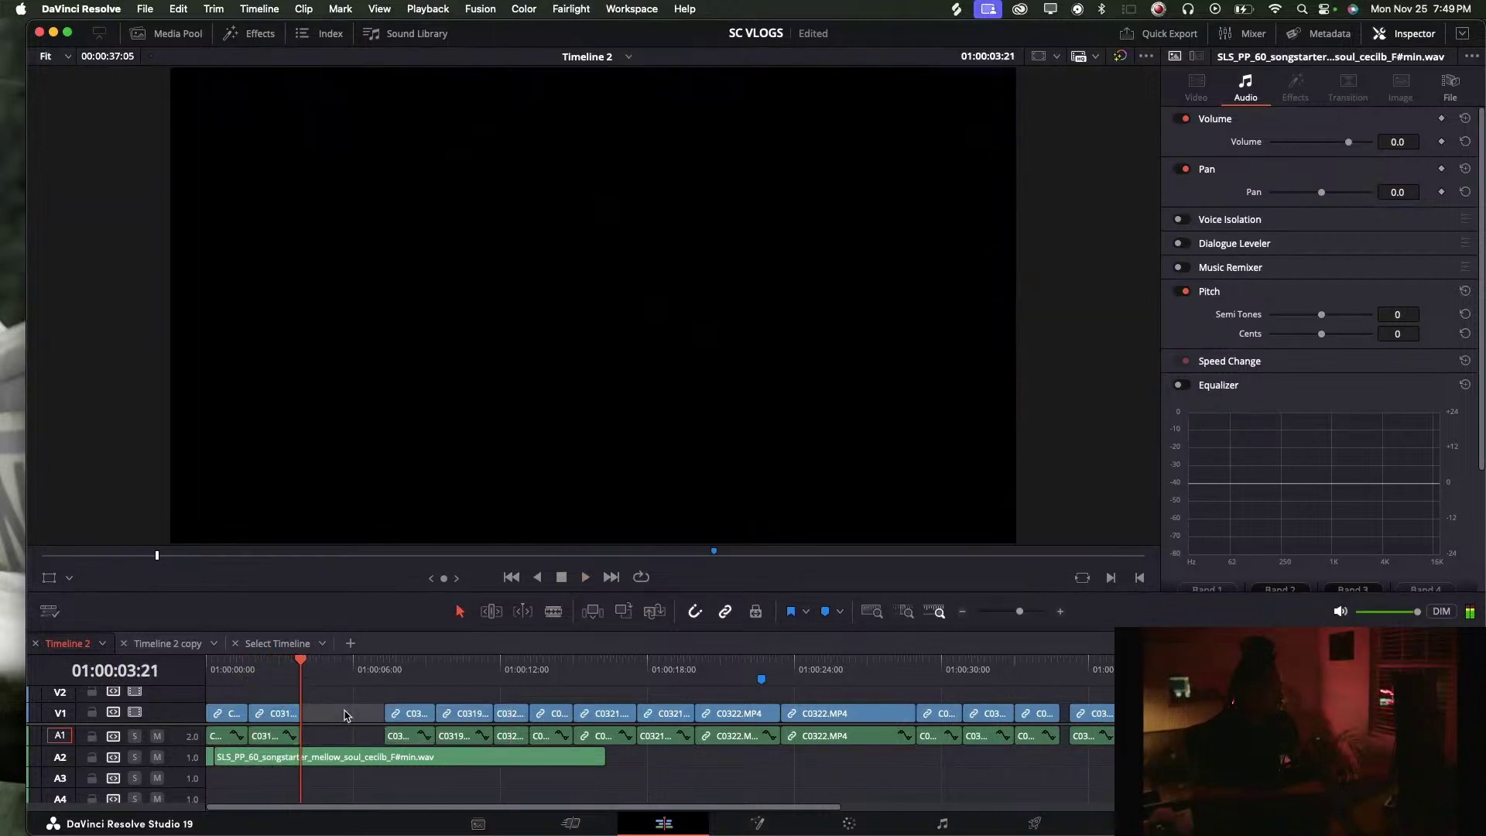
pyautogui.click(346, 713)
pyautogui.press('Delete')
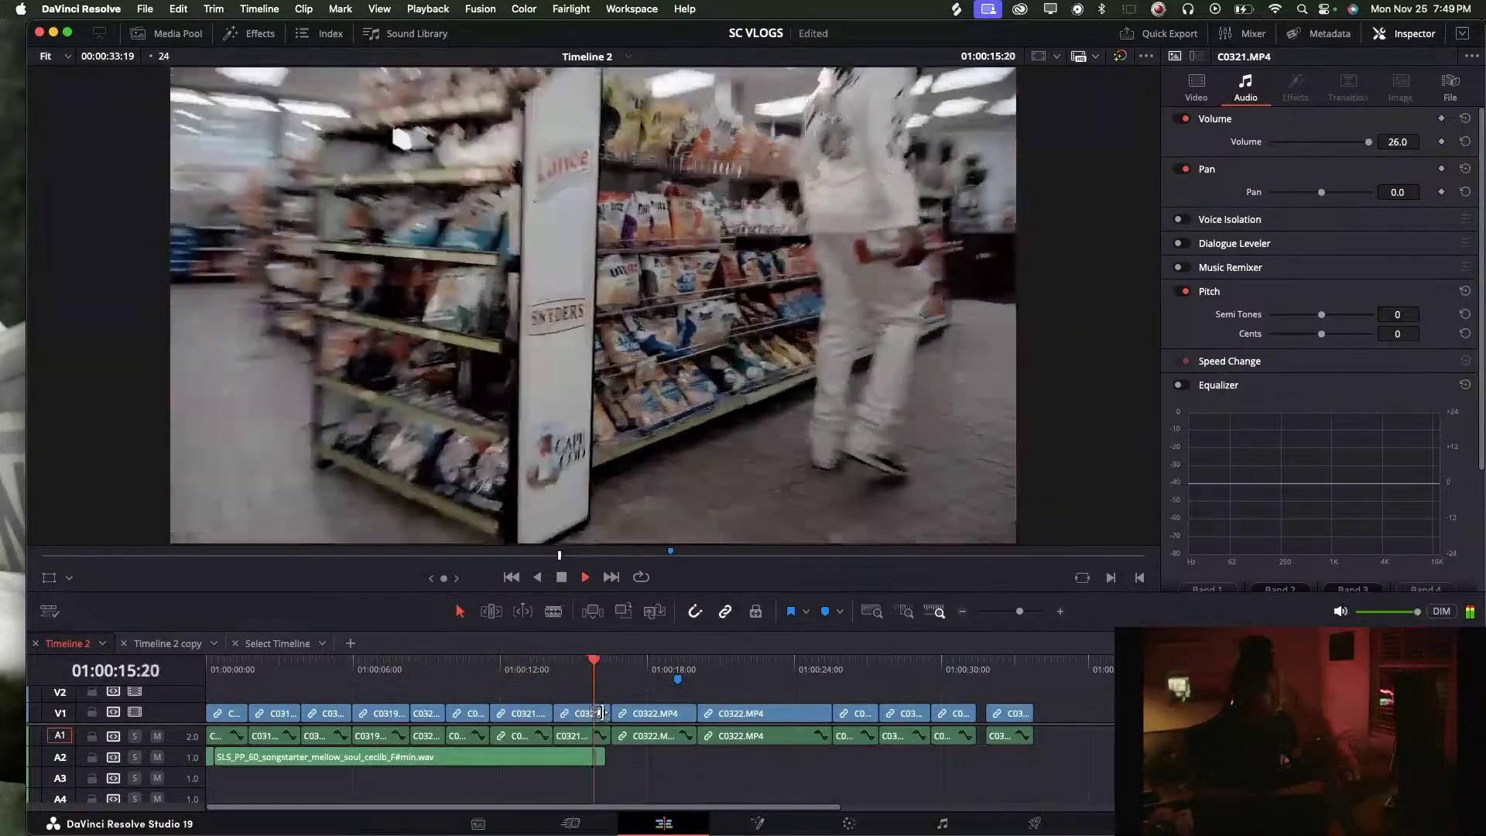
# Slide the soul sample on A2 to the timeline's start and place a duplicate directly after it
pyautogui.press('space')
pyautogui.click(568, 763)
pyautogui.moveTo(570, 762); pyautogui.dragTo(599, 712)
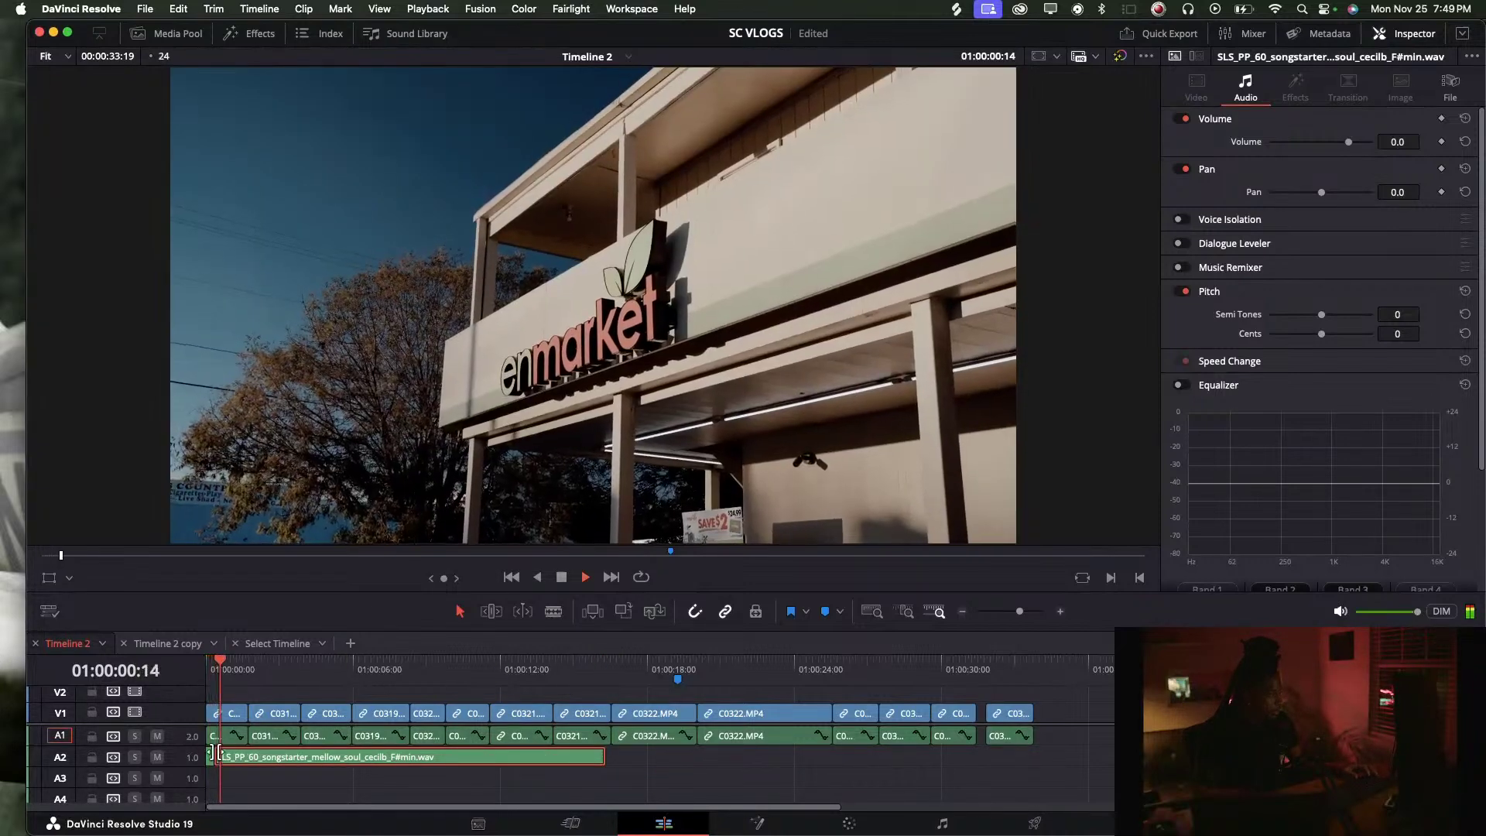
pyautogui.moveTo(218, 756); pyautogui.dragTo(210, 756)
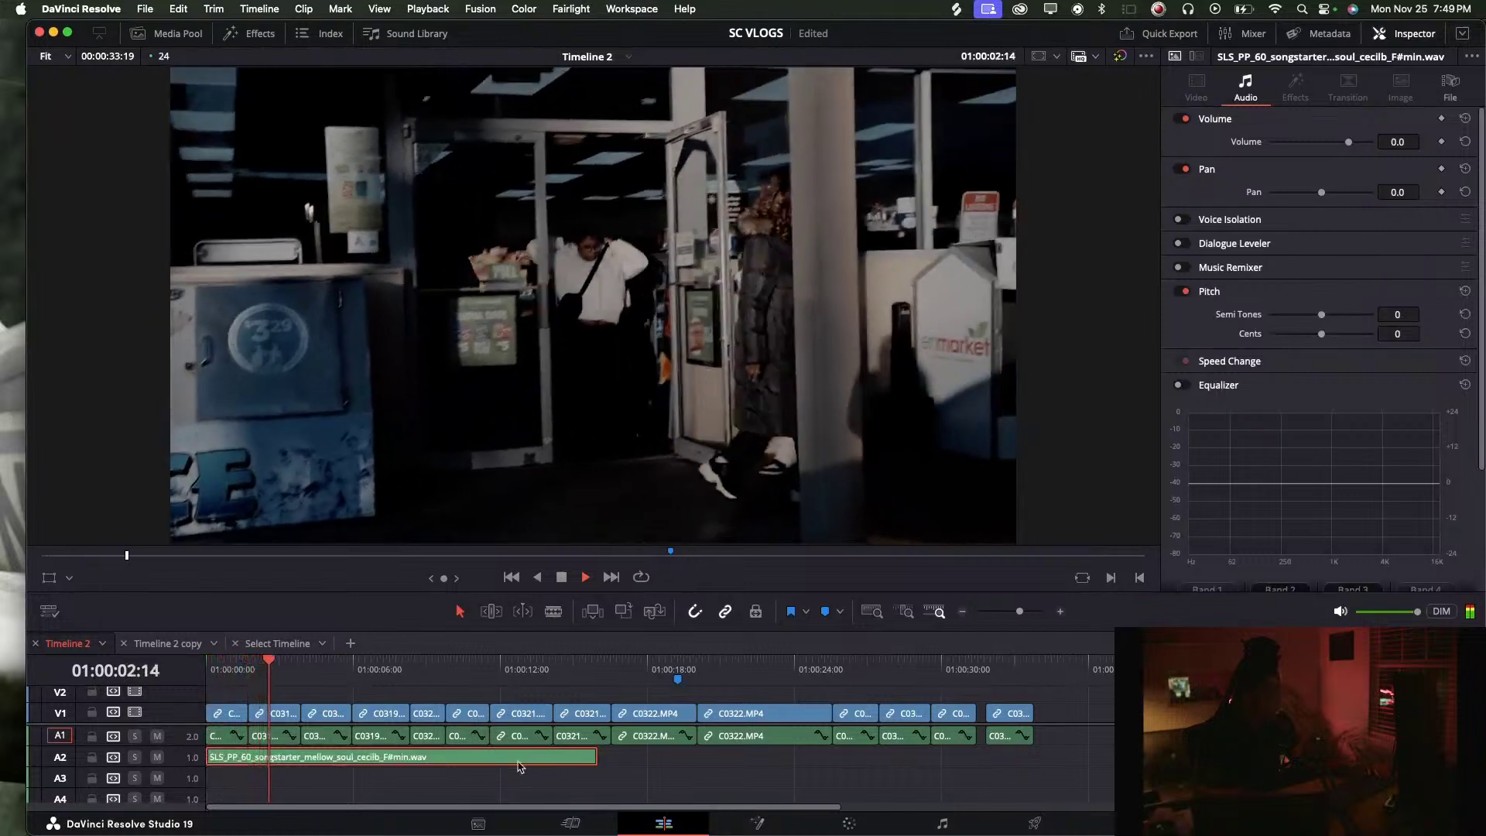
pyautogui.moveTo(487, 766); pyautogui.dragTo(879, 766)
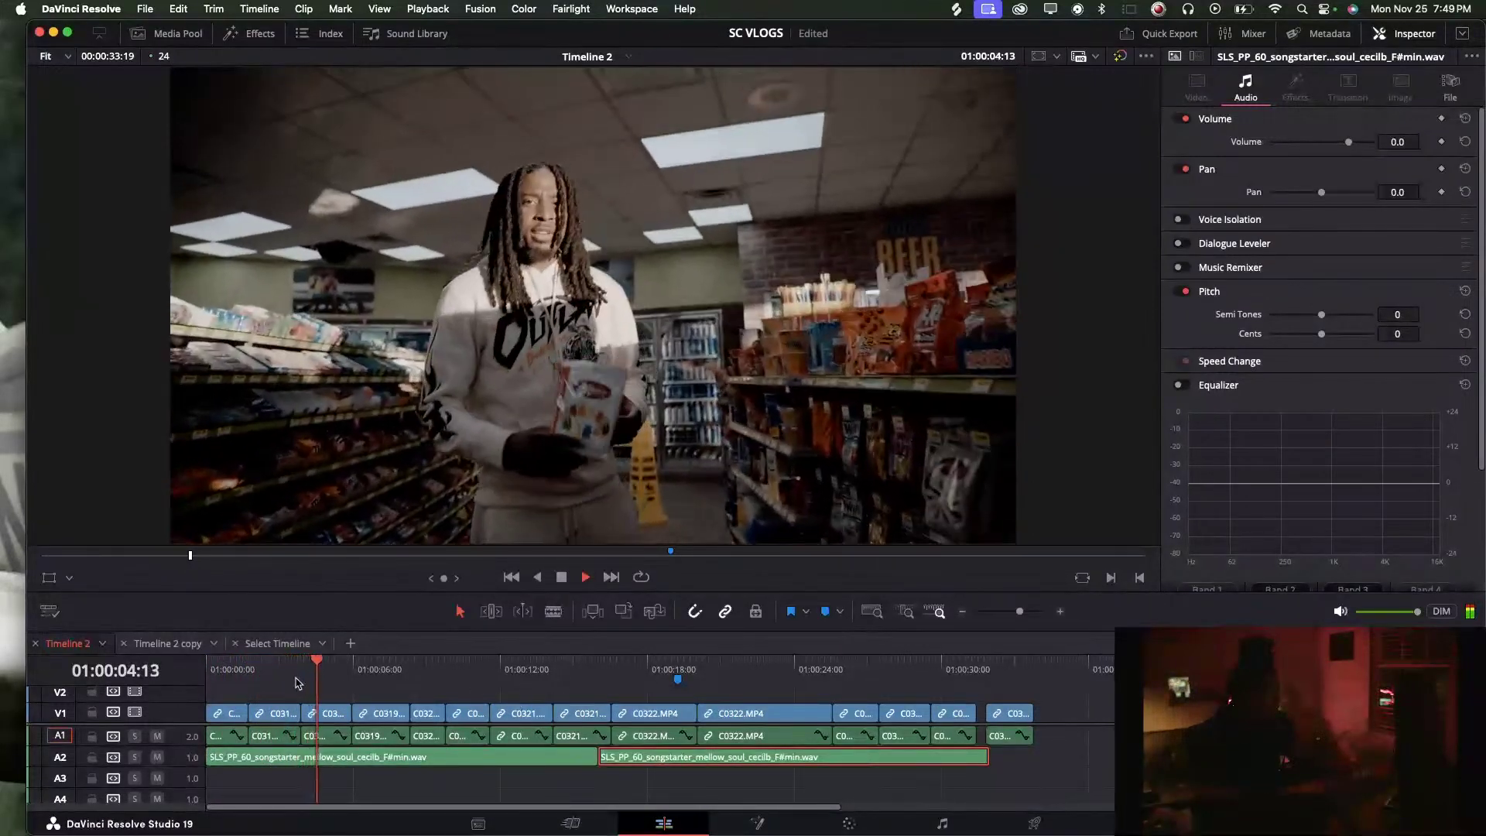
# Shift the clips following C0317 to the right and extend the start of C0318 back to meet it
pyautogui.press('space')
pyautogui.press('Home')
pyautogui.press('space')
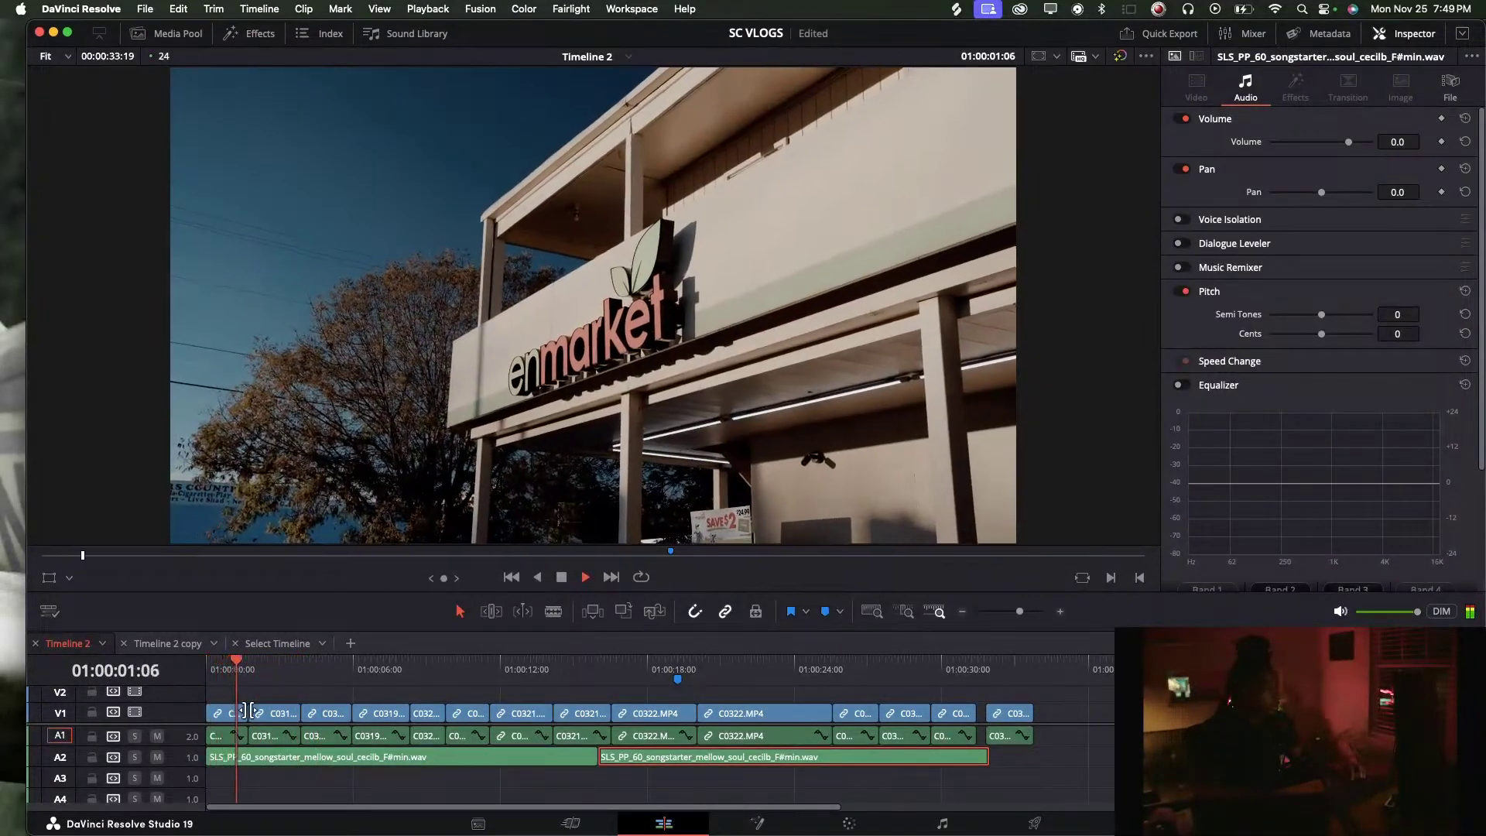
pyautogui.moveTo(1084, 724); pyautogui.dragTo(249, 681)
pyautogui.press('space')
pyautogui.press('space')
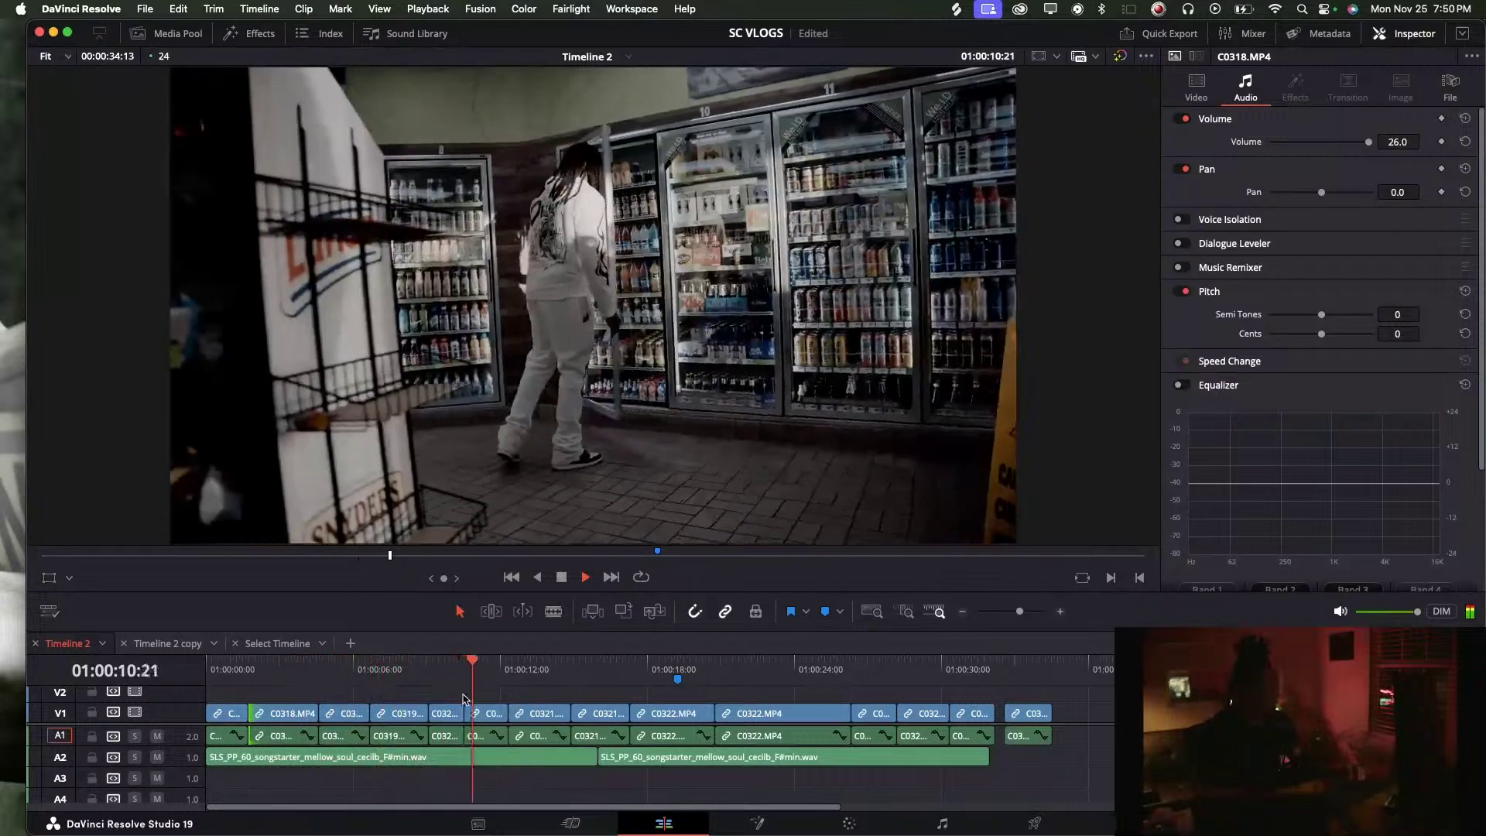
# Grade the C0321 clip at 01:00:09:02, fine-tuning the custom curve's upper point and setting the saturation to 70
pyautogui.click(445, 710)
pyautogui.click(457, 731)
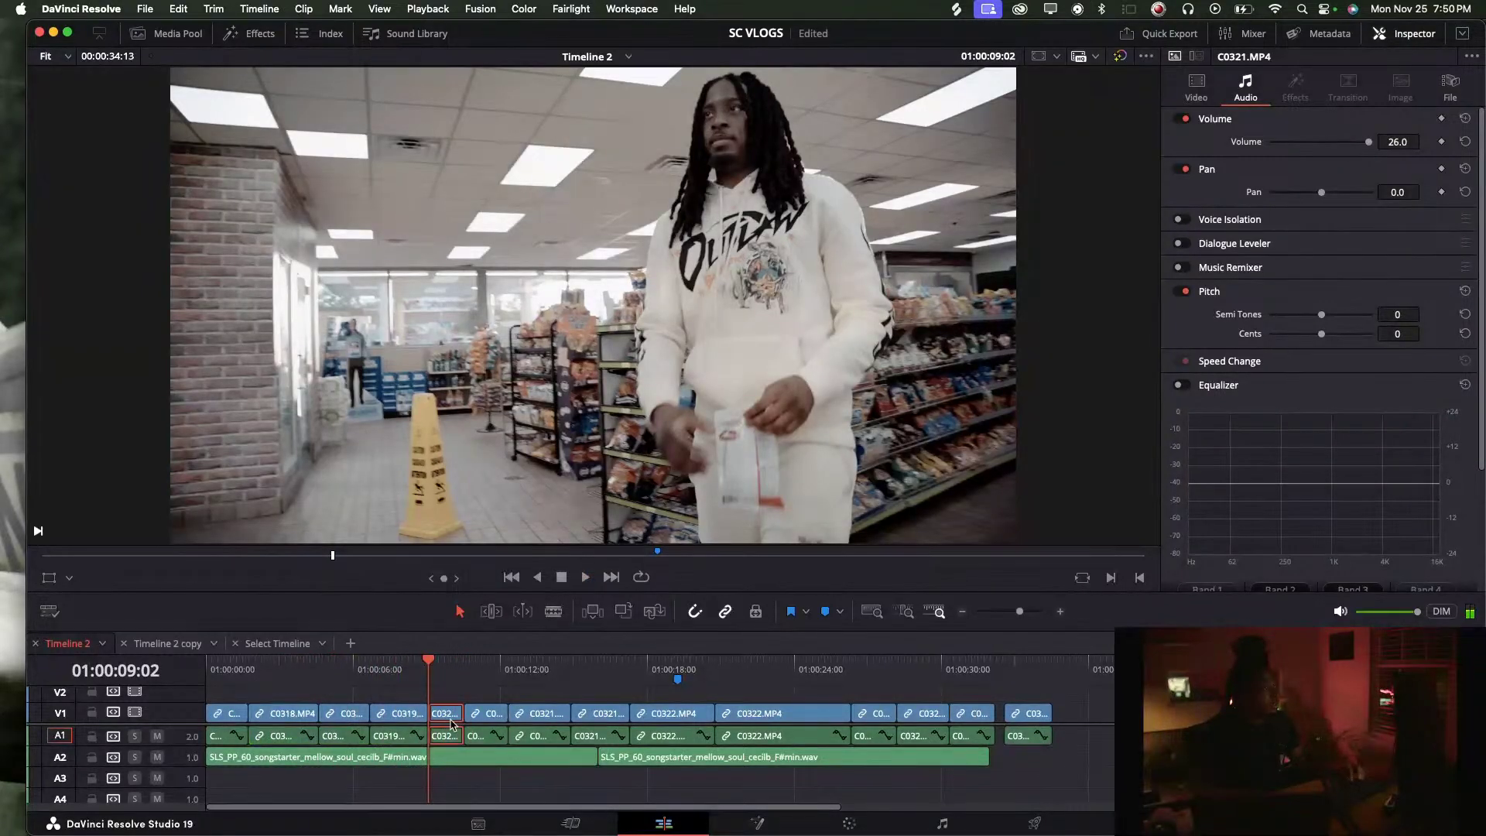
pyautogui.click(873, 819)
pyautogui.moveTo(465, 653)
pyautogui.mouseDown()
pyautogui.moveTo(480, 671)
pyautogui.moveTo(458, 648)
pyautogui.moveTo(431, 695)
pyautogui.moveTo(458, 658)
pyautogui.mouseUp()
pyautogui.rightClick(458, 650)
pyautogui.rightClick(434, 693)
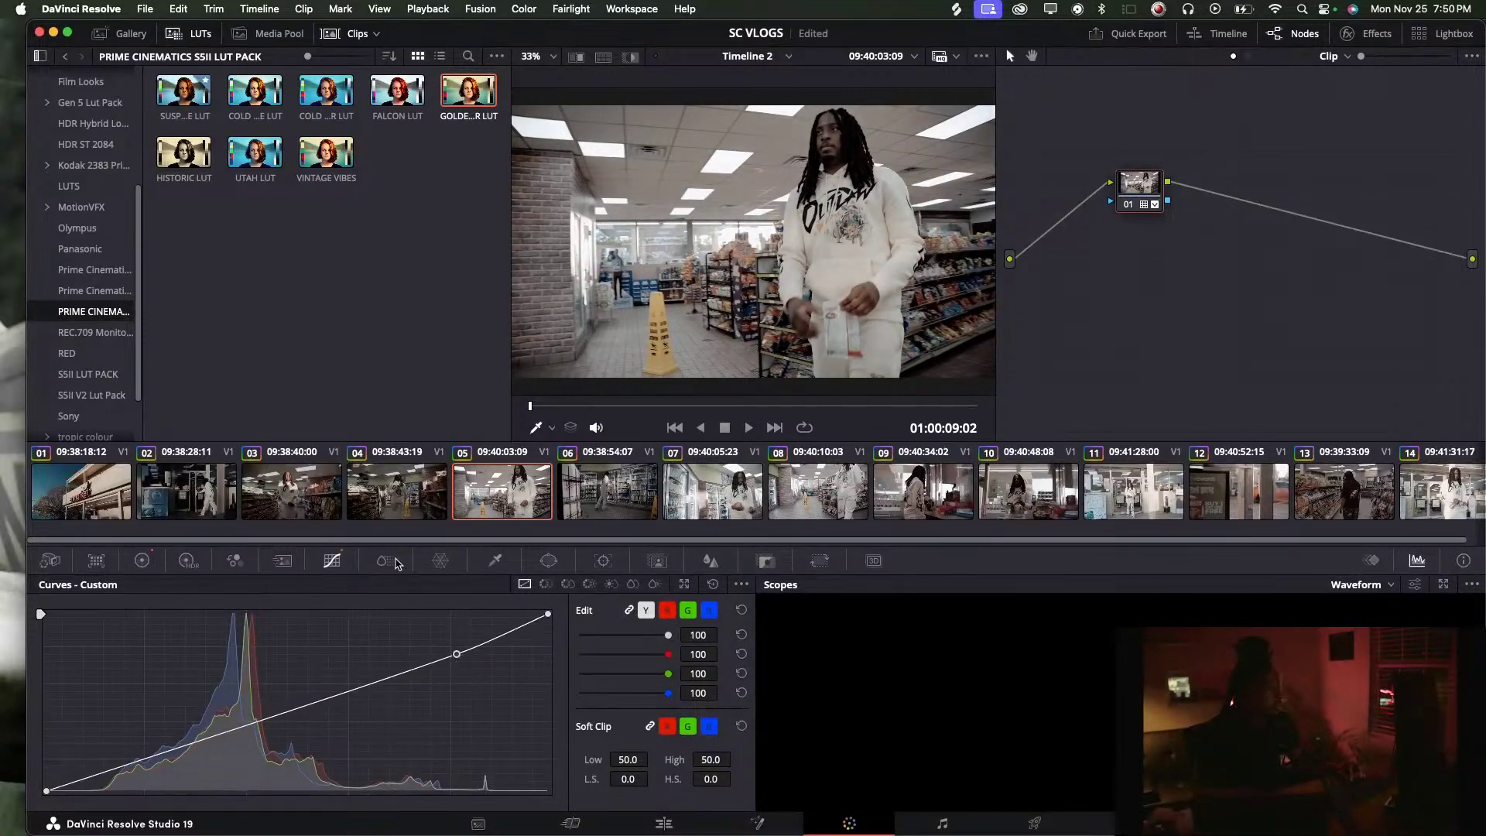
pyautogui.click(142, 560)
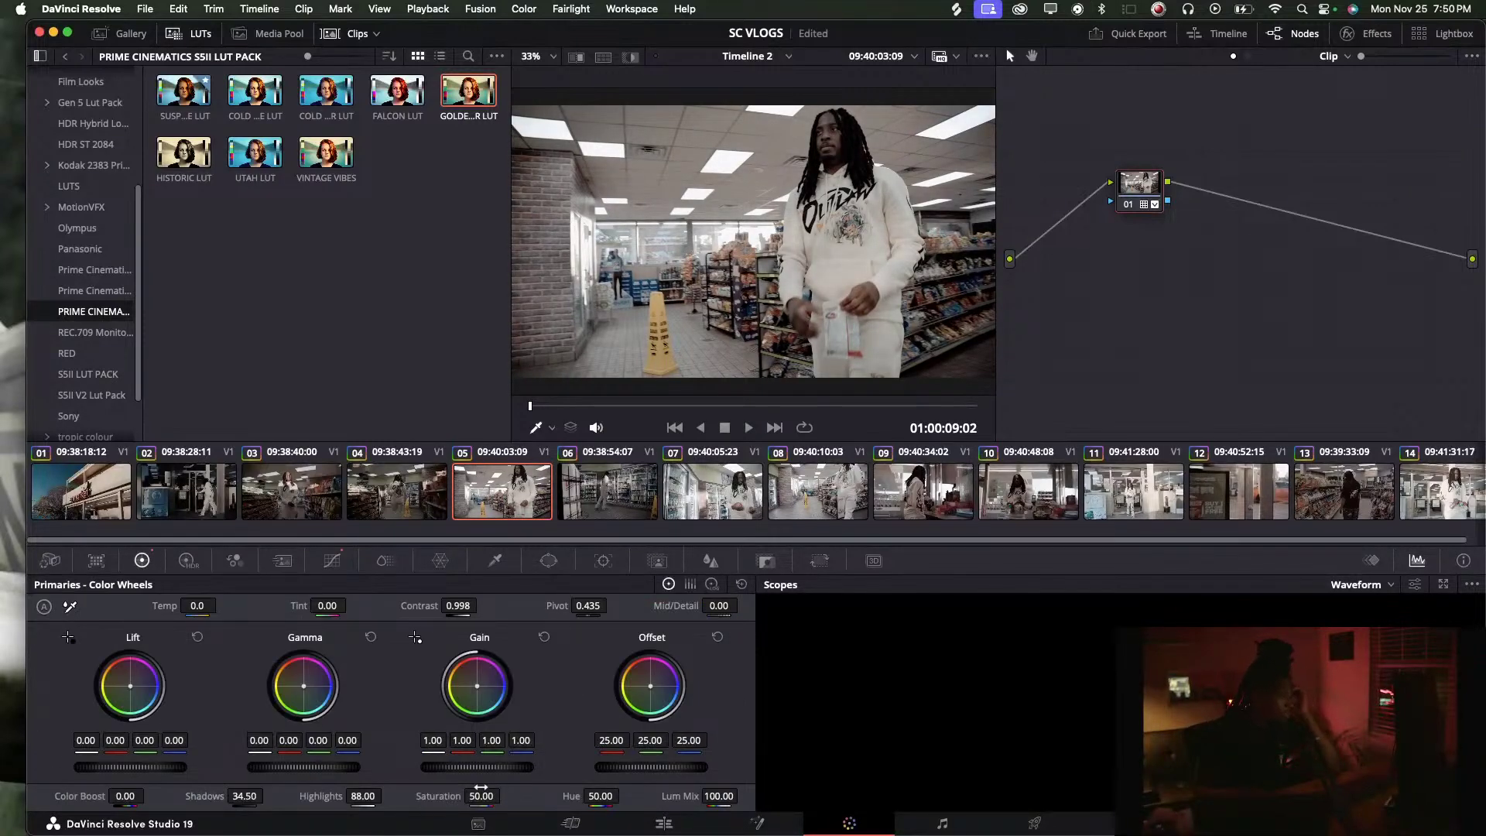
pyautogui.moveTo(481, 793); pyautogui.dragTo(505, 795)
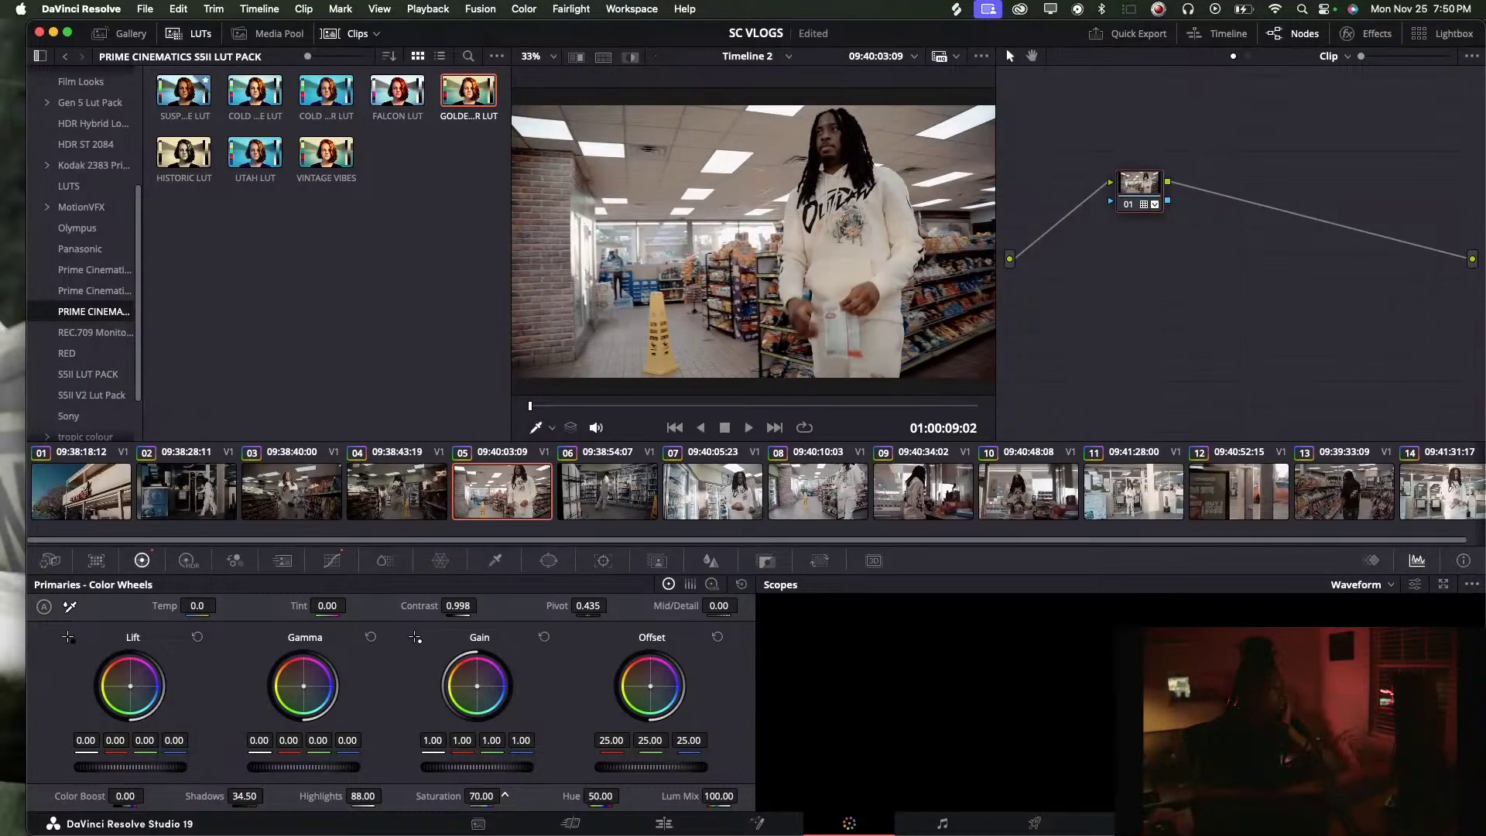
pyautogui.press('space')
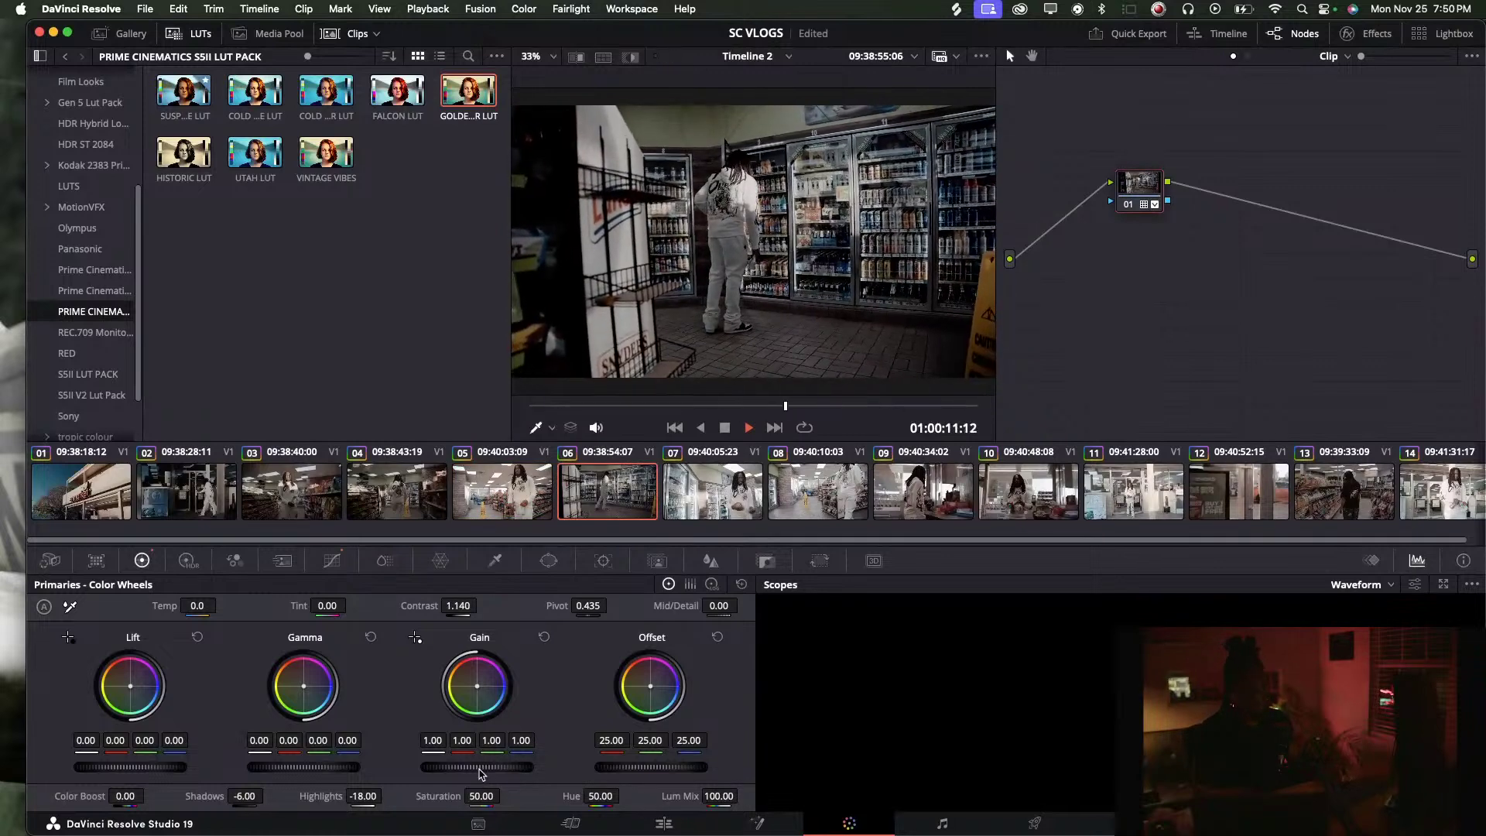
pyautogui.press('space')
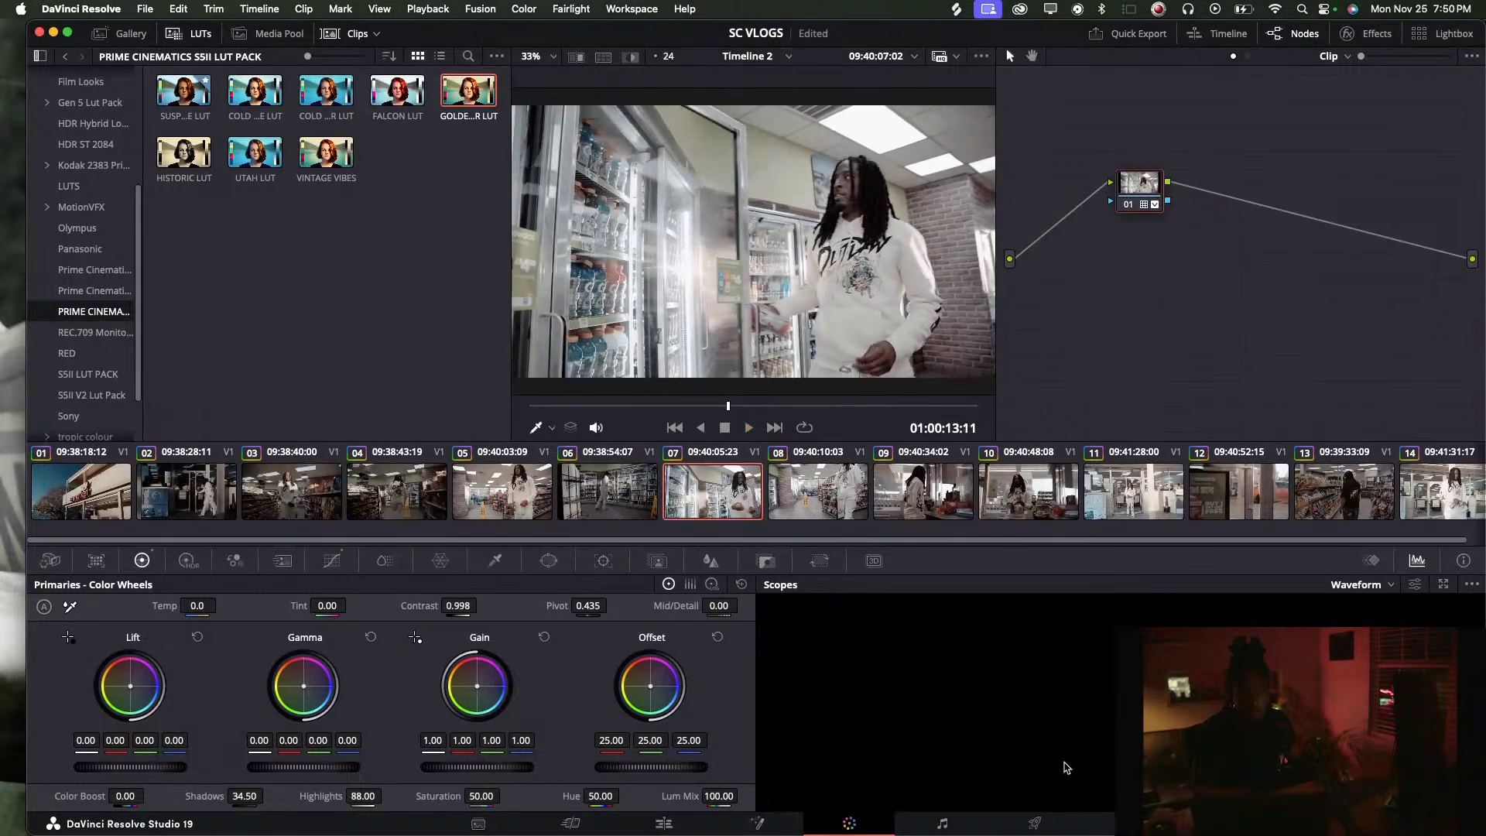
# Set the shadows to 66.50 and the highlights to 38.50 on the C0322 clip at 01:00:18:03
pyautogui.moveTo(743, 833)
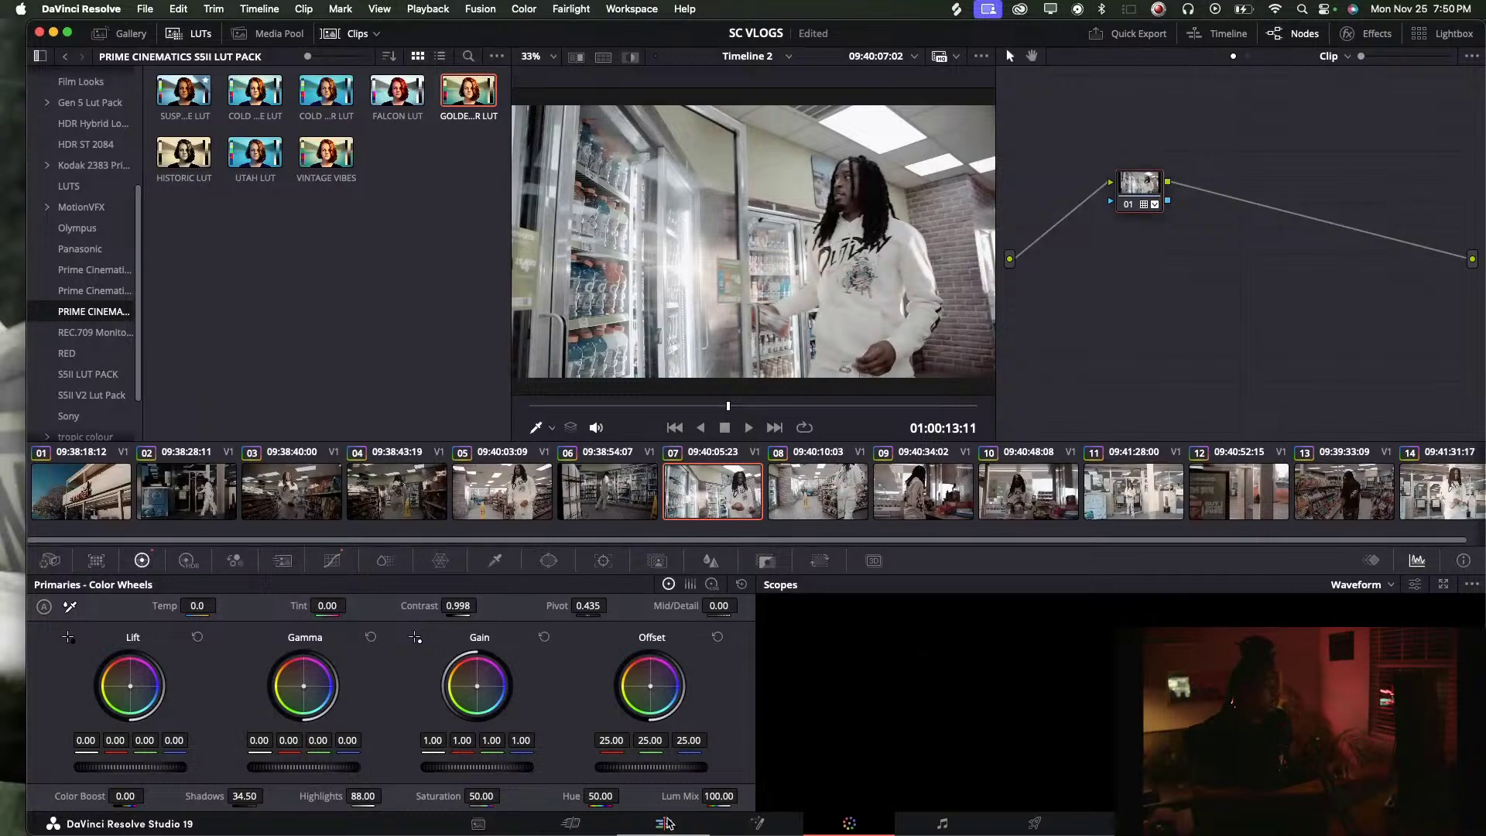
pyautogui.click(663, 823)
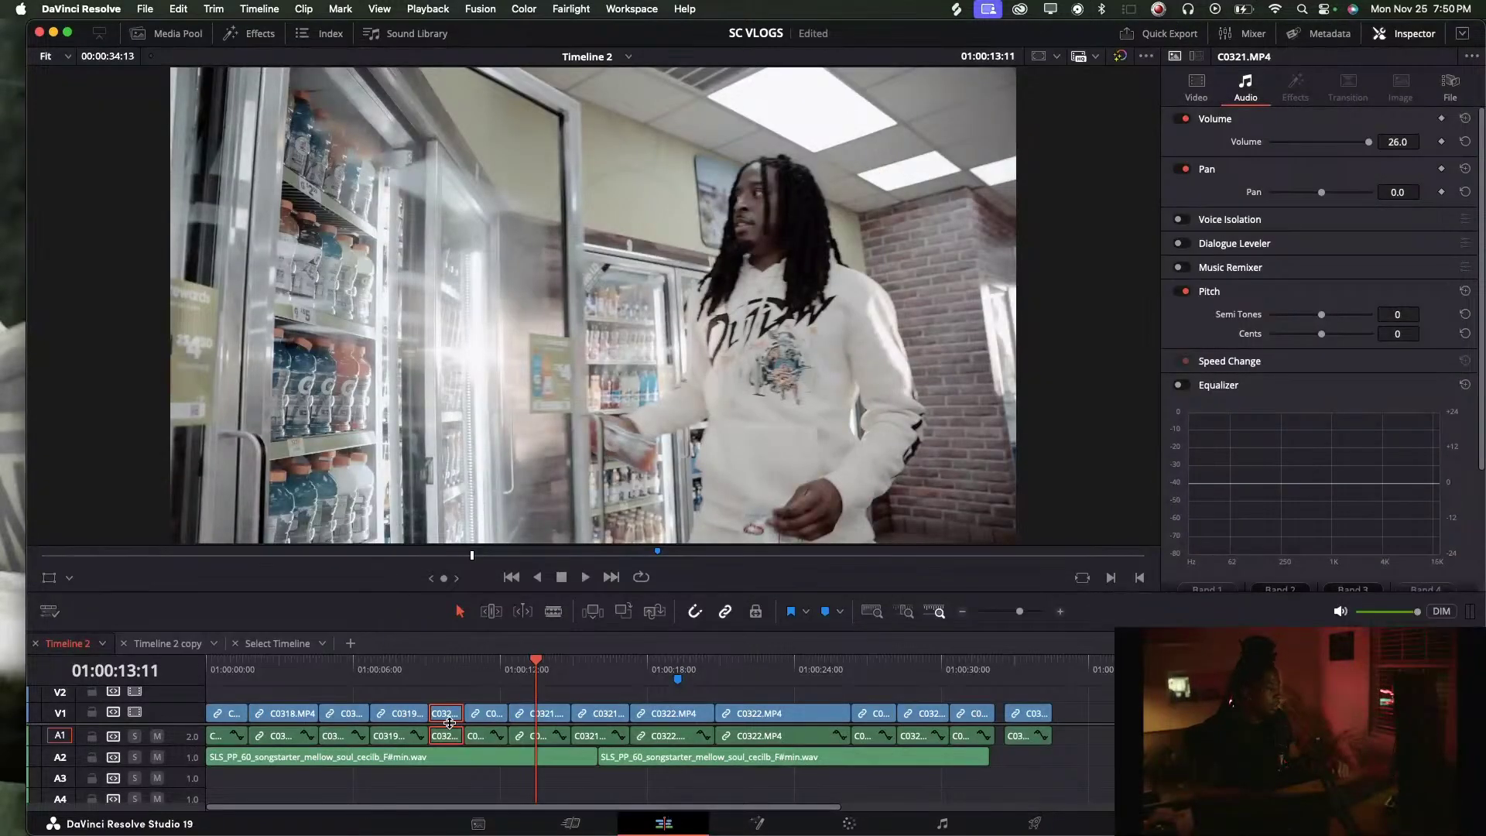
pyautogui.moveTo(611, 670); pyautogui.dragTo(640, 667)
pyautogui.click(671, 713)
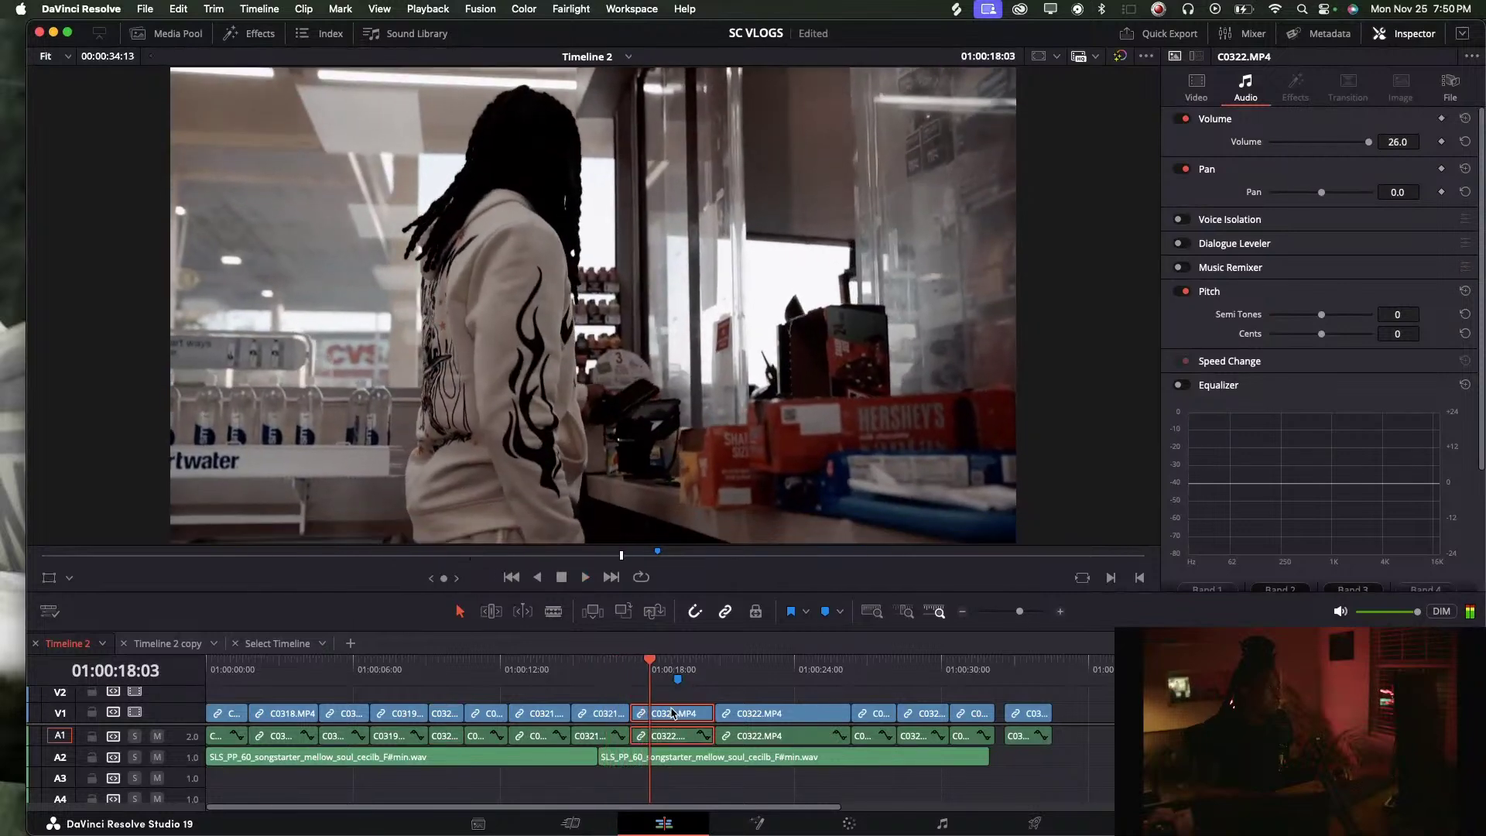
pyautogui.click(866, 826)
pyautogui.moveTo(263, 809); pyautogui.dragTo(300, 809)
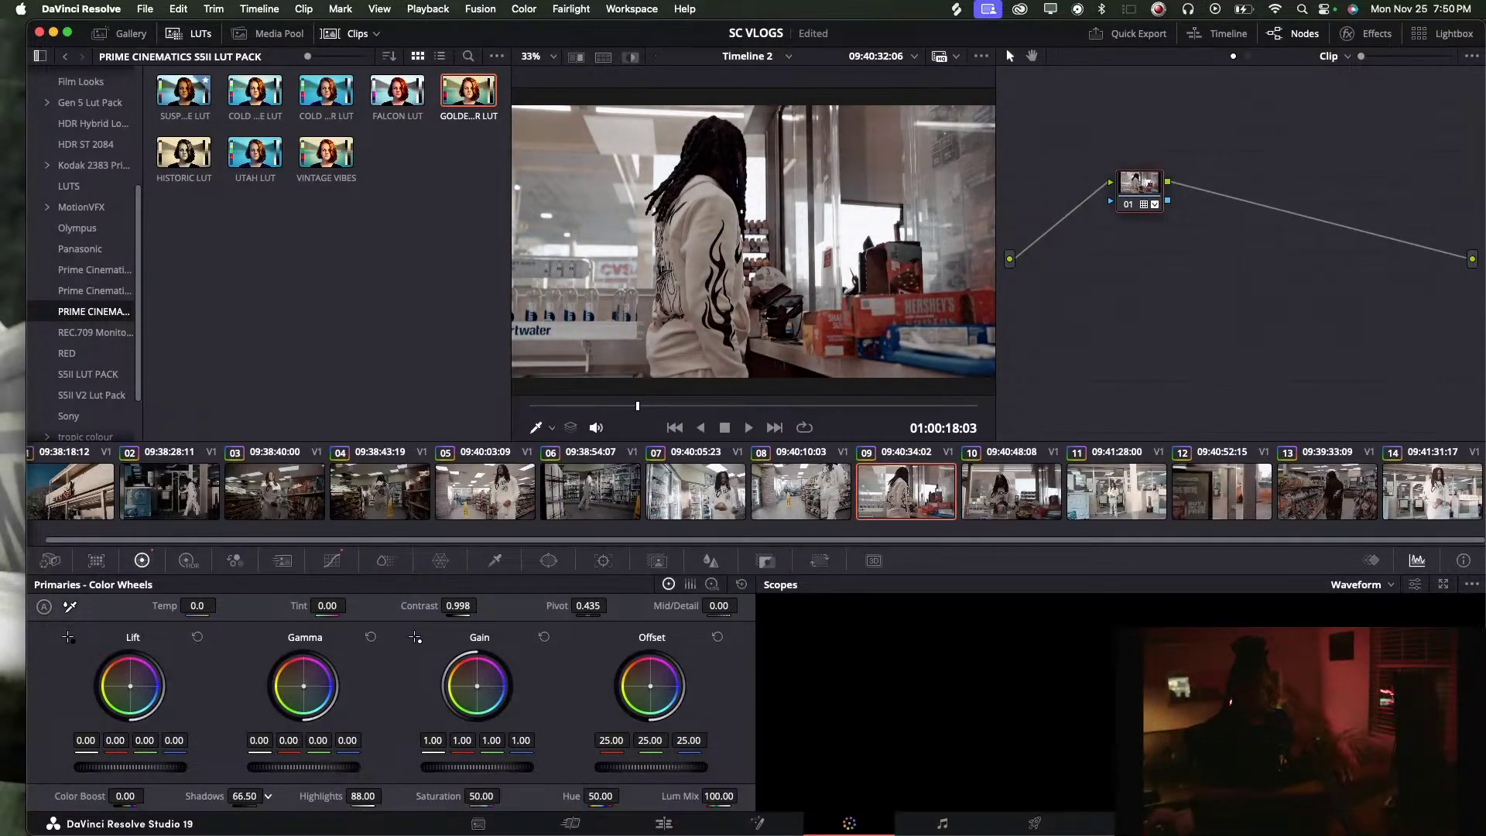
pyautogui.press('space')
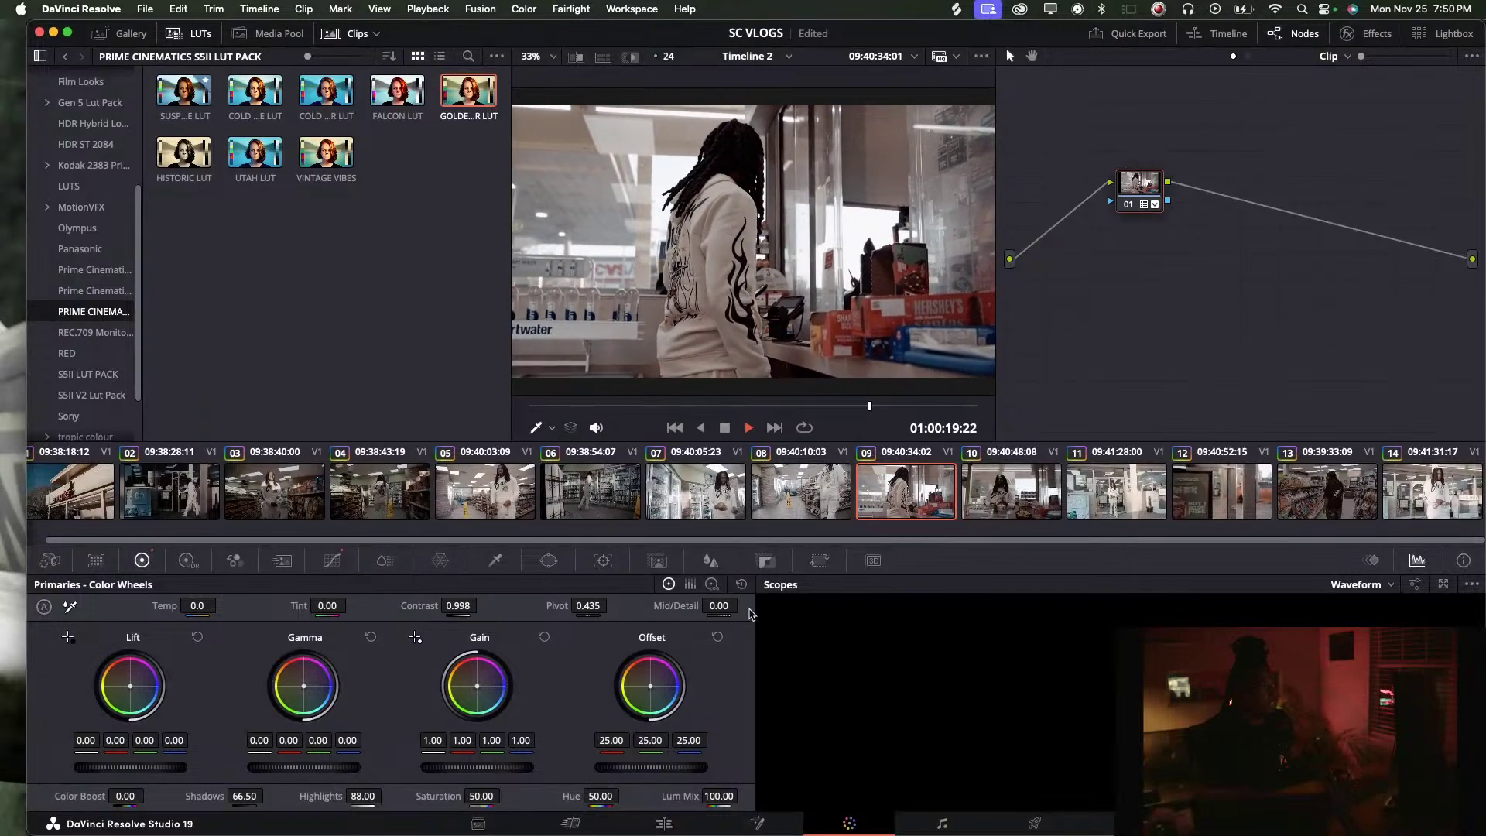
pyautogui.press('space')
pyautogui.moveTo(360, 792); pyautogui.dragTo(348, 793)
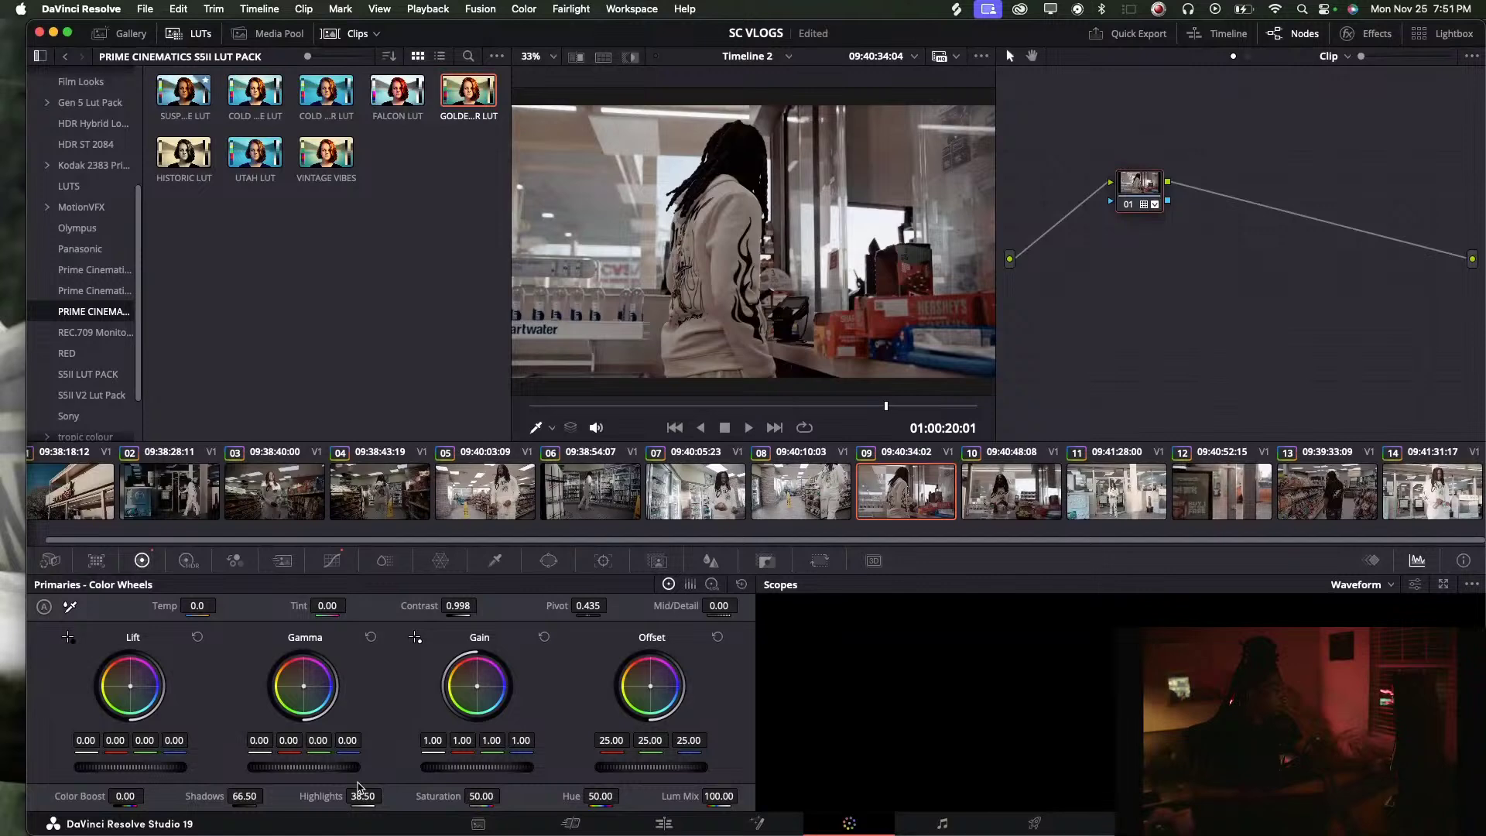
pyautogui.press('space')
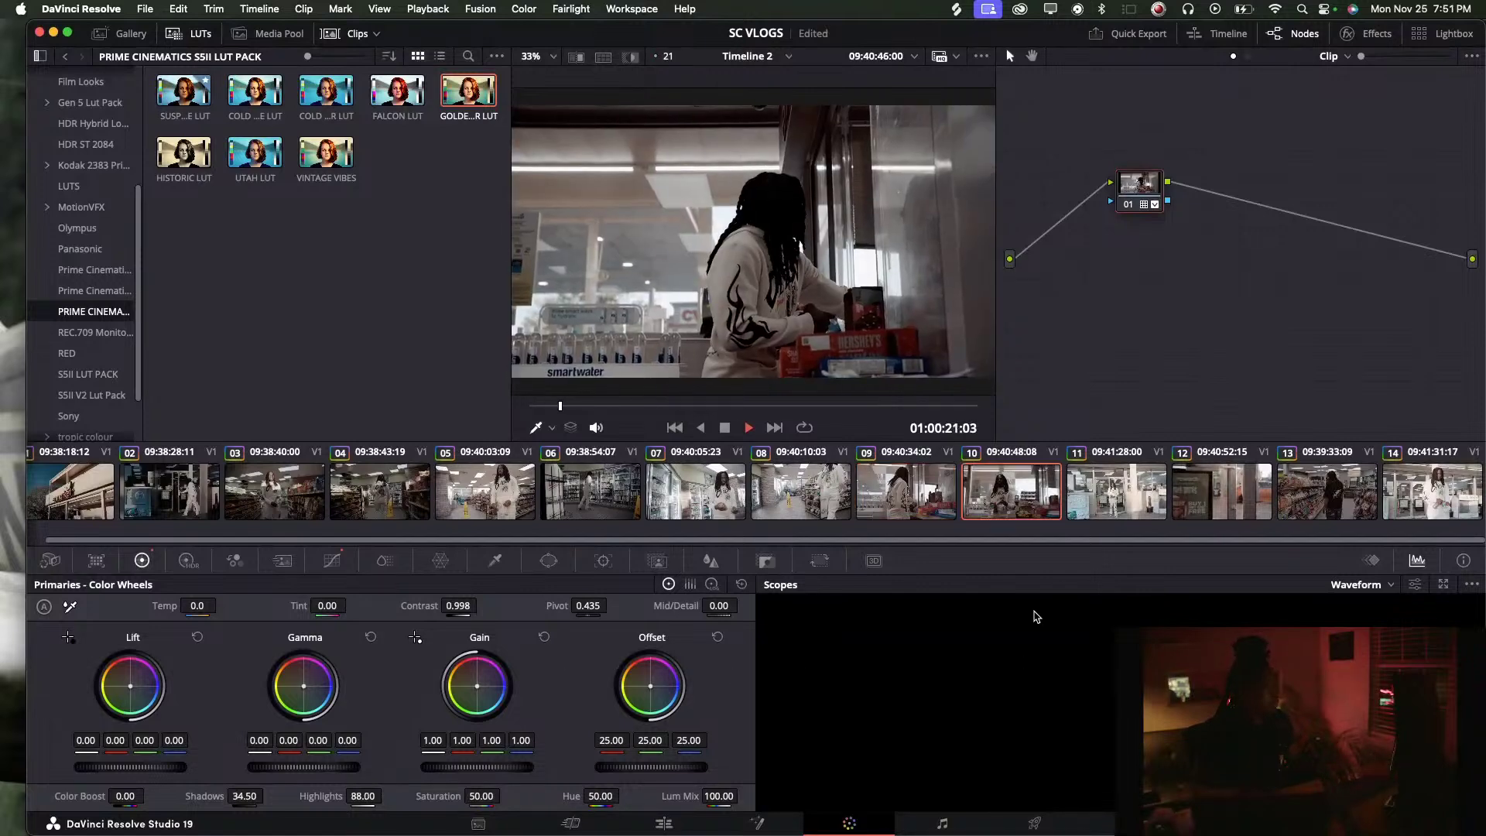
# Adjust the highlights and shadows of clip 11, the shot of the man leaving the store
pyautogui.click(1113, 507)
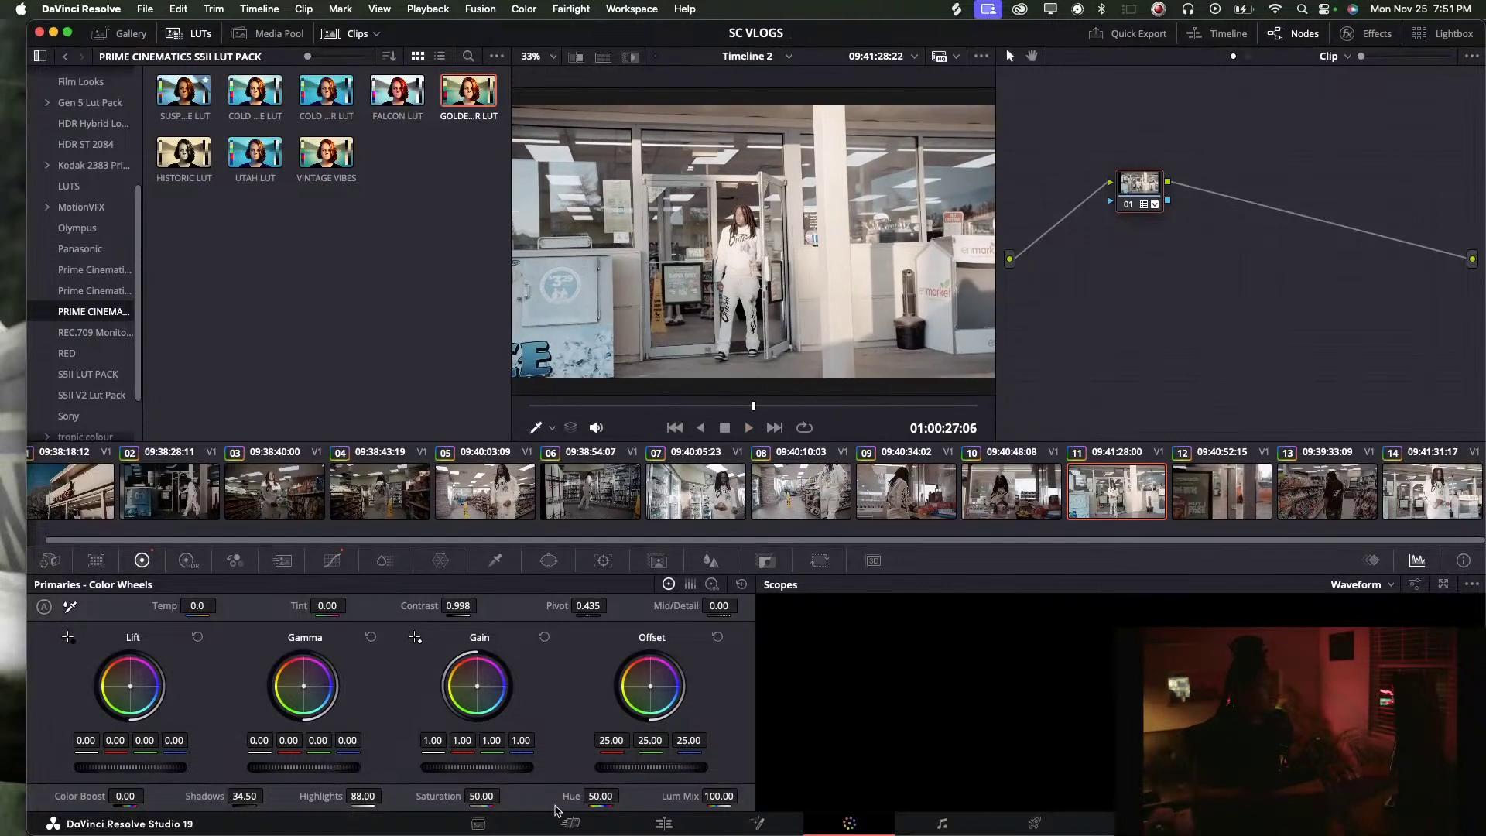
pyautogui.moveTo(327, 793); pyautogui.dragTo(363, 796)
pyautogui.moveTo(253, 795); pyautogui.dragTo(252, 795)
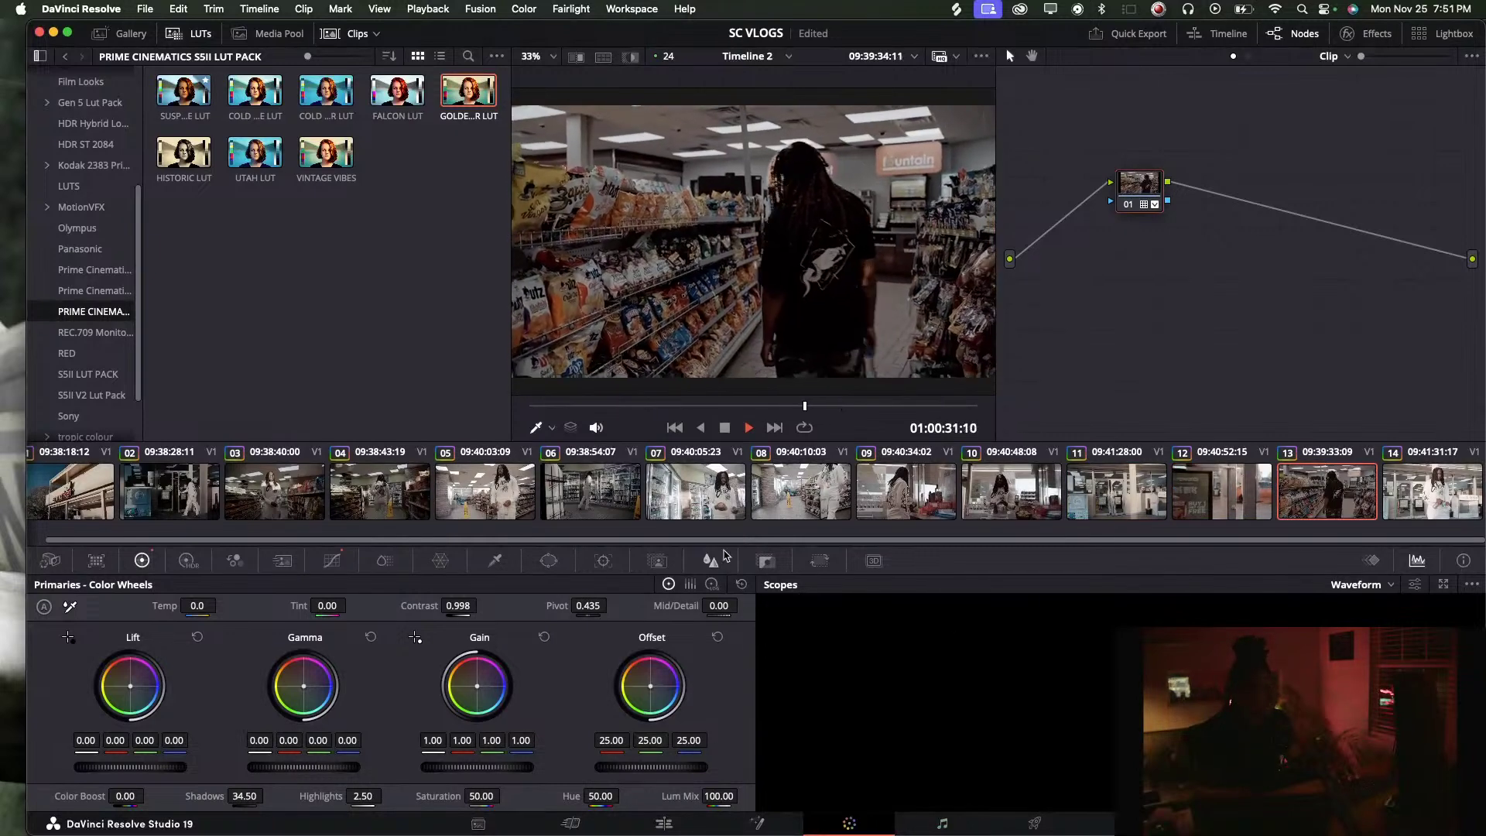
# Move the timeline's last video clip to directly after the final C0321 clip and slide the remaining clips back behind it
pyautogui.hotkey('shift', '4')
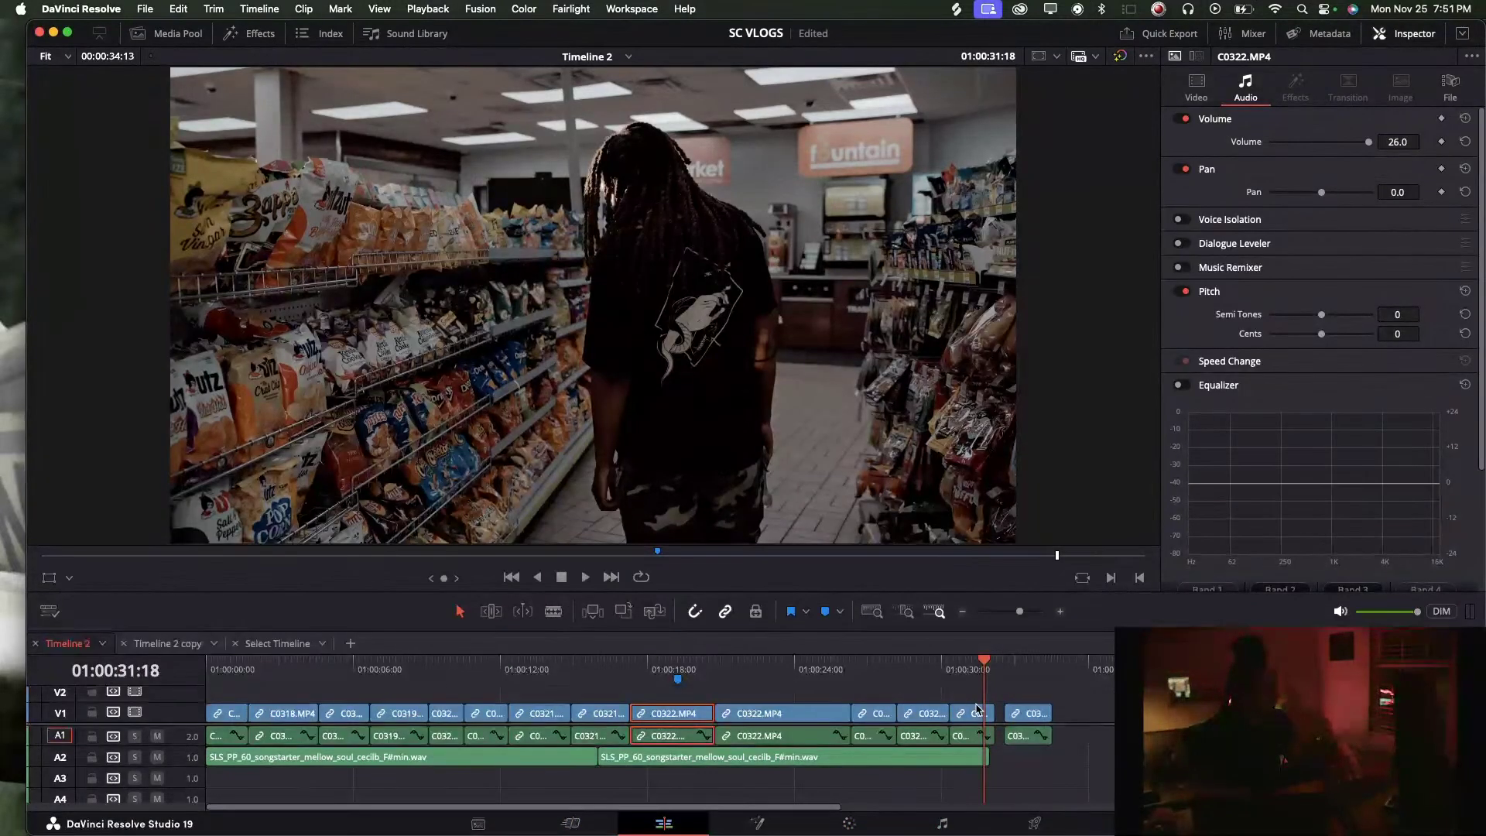
pyautogui.moveTo(972, 705); pyautogui.dragTo(607, 715)
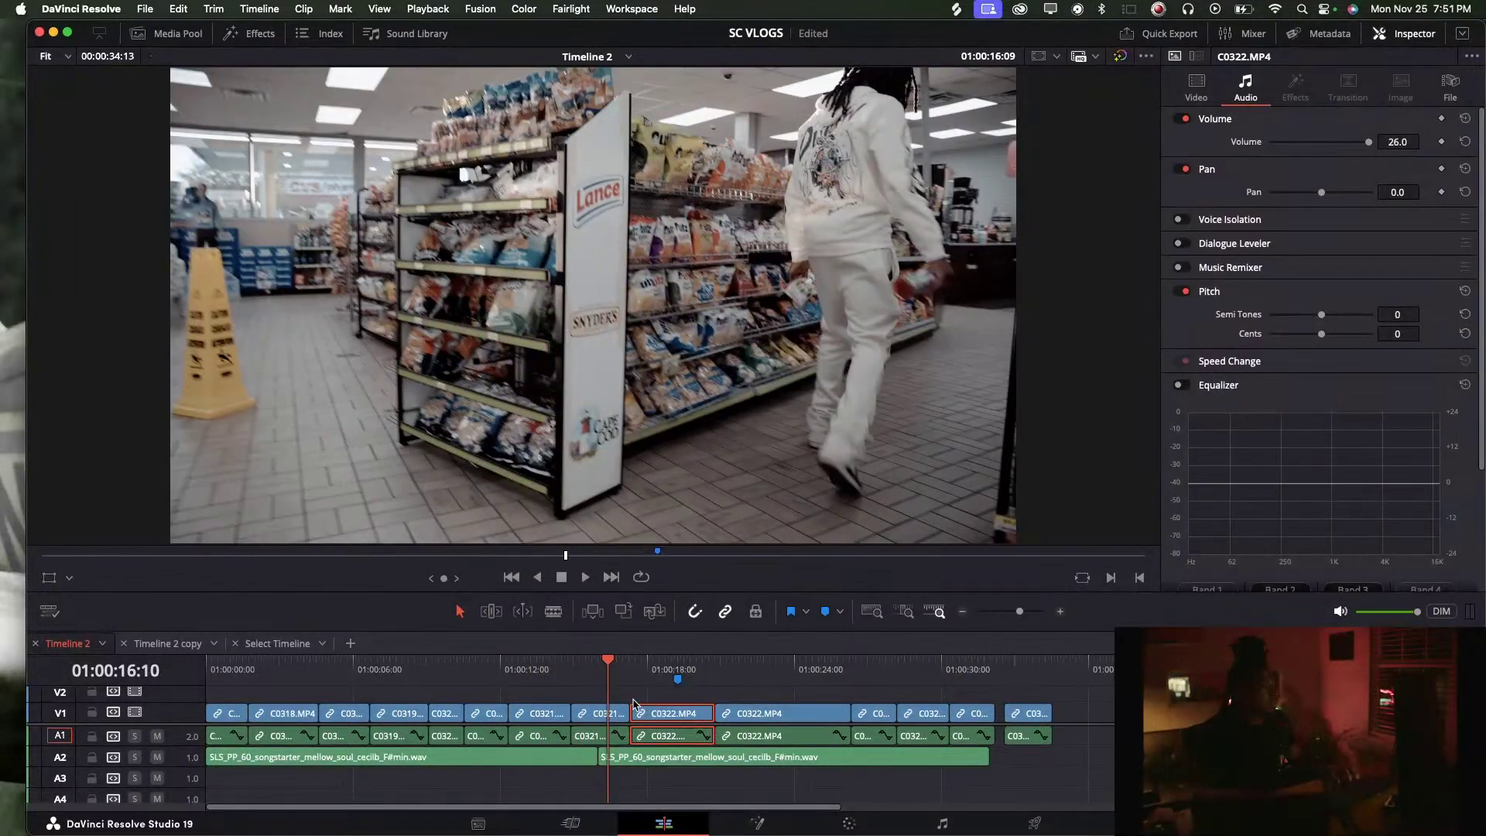
pyautogui.moveTo(978, 700); pyautogui.dragTo(642, 741)
pyautogui.moveTo(774, 712); pyautogui.dragTo(1239, 713)
pyautogui.moveTo(1105, 726); pyautogui.dragTo(1106, 727)
pyautogui.moveTo(957, 699); pyautogui.dragTo(1014, 720)
pyautogui.click(630, 660)
pyautogui.press('space')
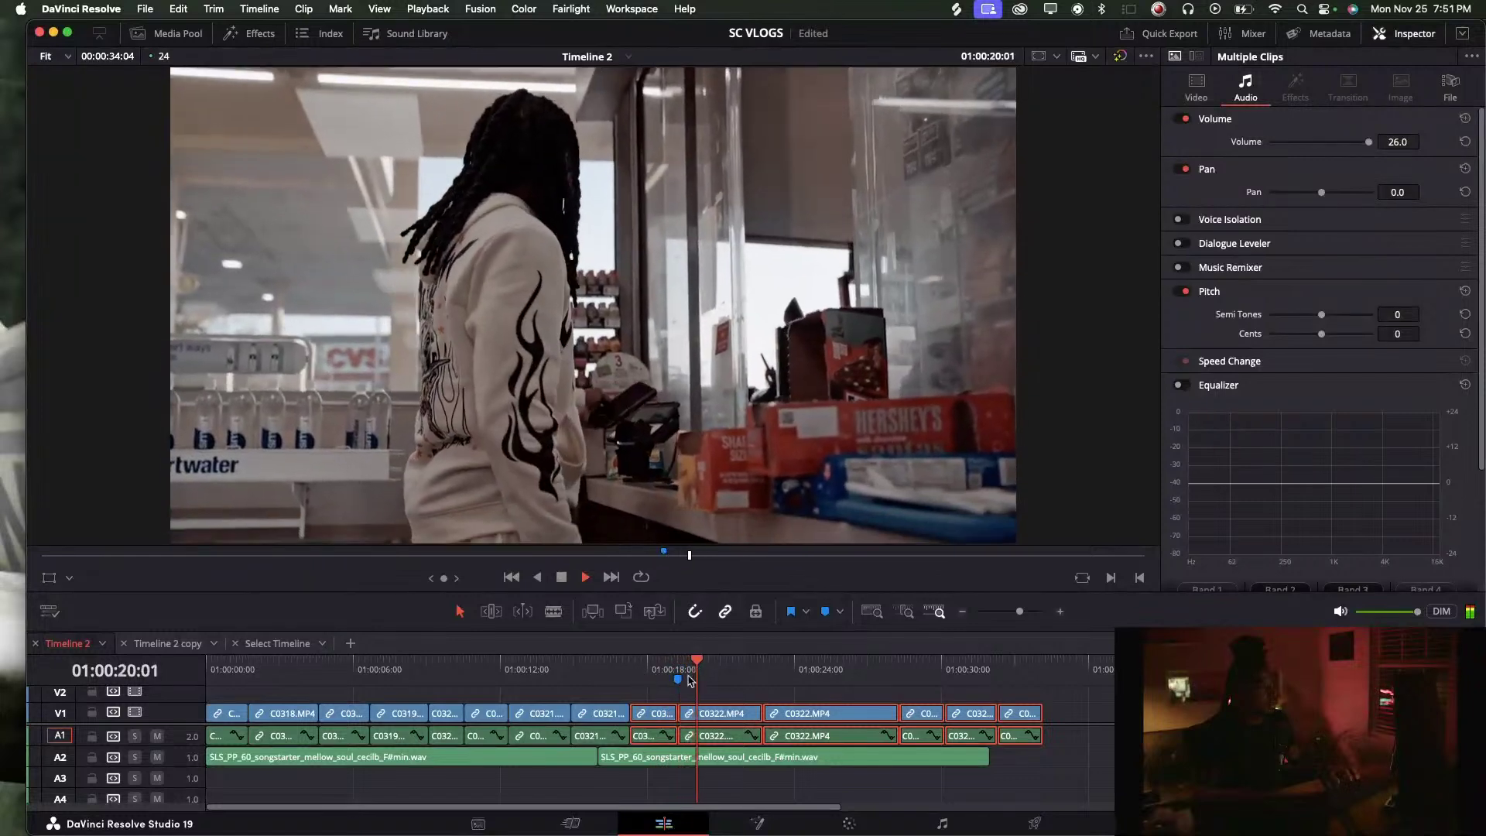
pyautogui.click(995, 681)
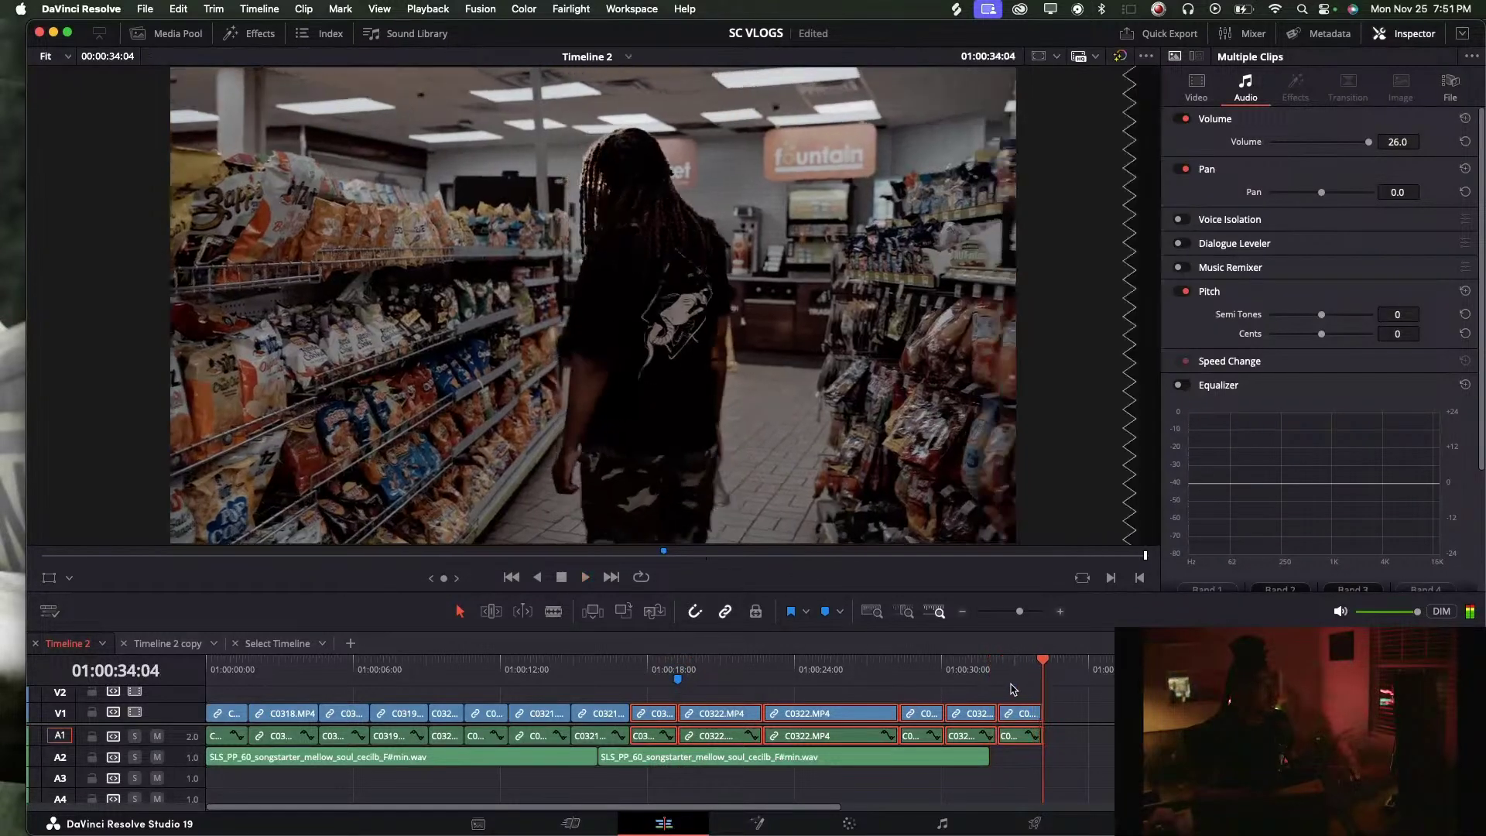
pyautogui.moveTo(652, 712); pyautogui.dragTo(1111, 719)
pyautogui.click(597, 679)
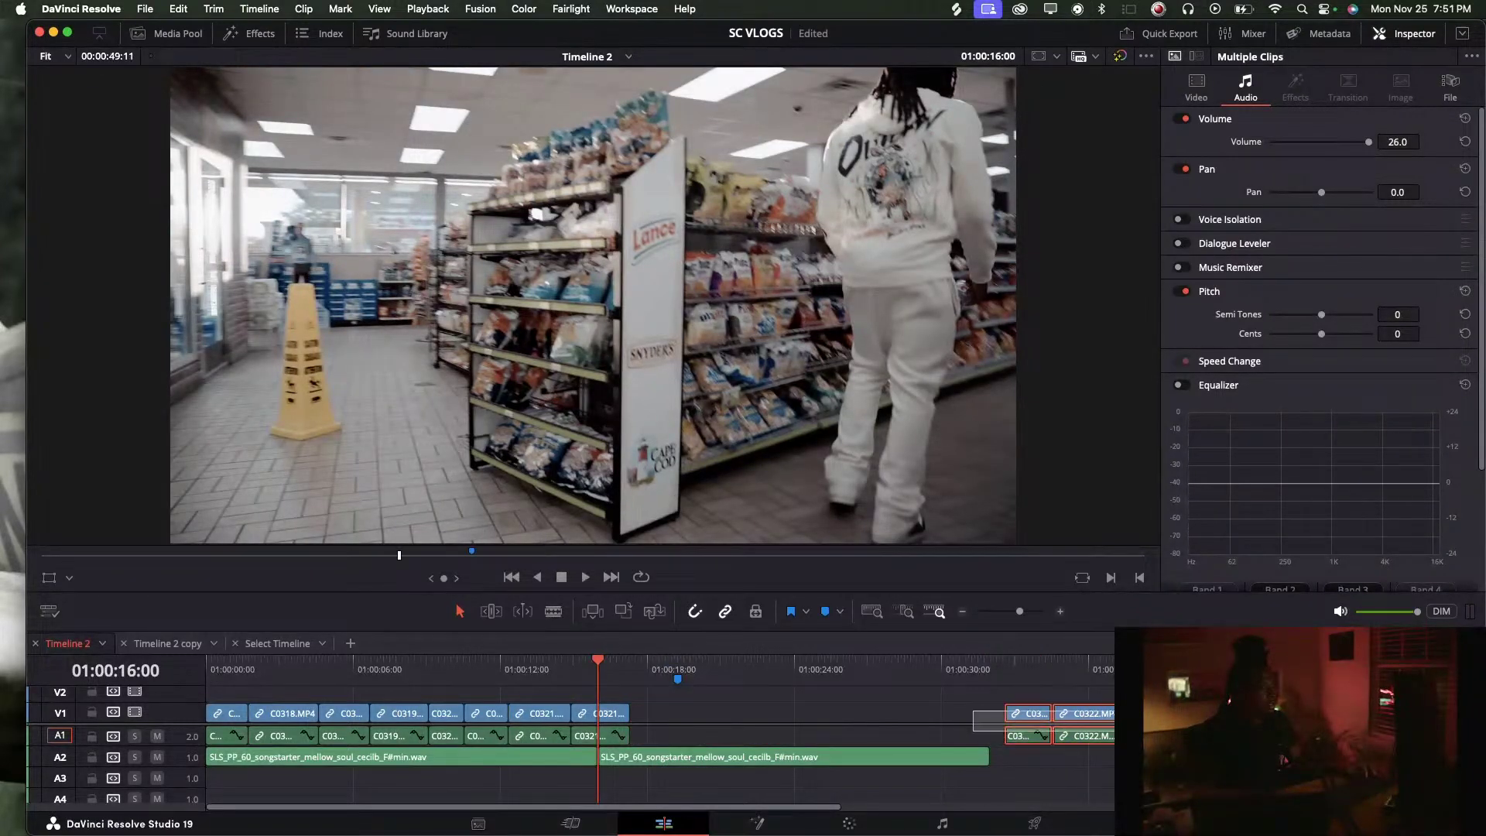
pyautogui.moveTo(1383, 731); pyautogui.dragTo(1010, 732)
pyautogui.press('space')
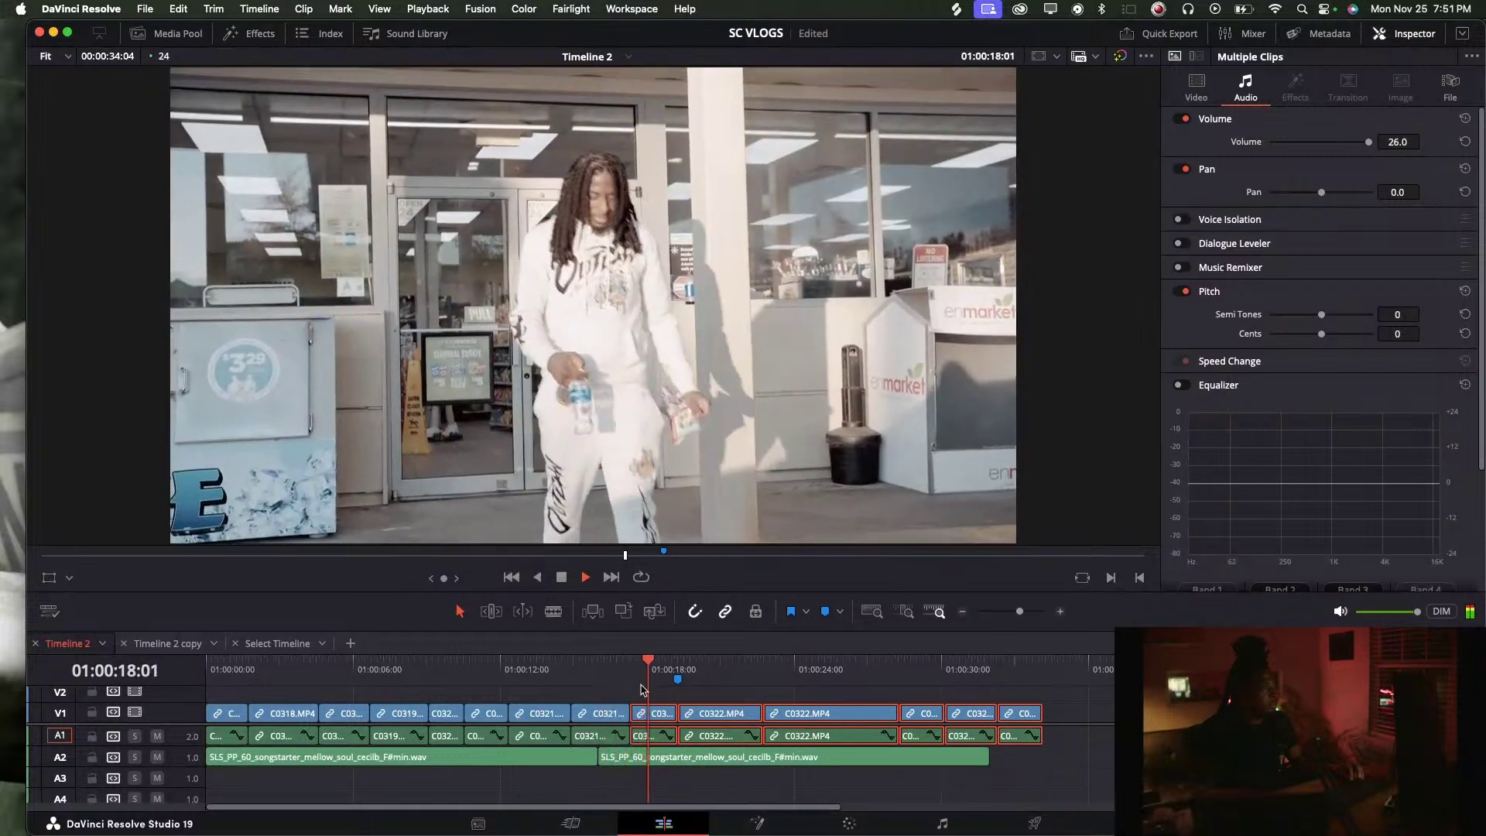
pyautogui.press('space')
pyautogui.moveTo(666, 713); pyautogui.dragTo(974, 706)
pyautogui.moveTo(897, 667); pyautogui.dragTo(1108, 667)
pyautogui.moveTo(974, 705); pyautogui.dragTo(1100, 745)
pyautogui.click(597, 670)
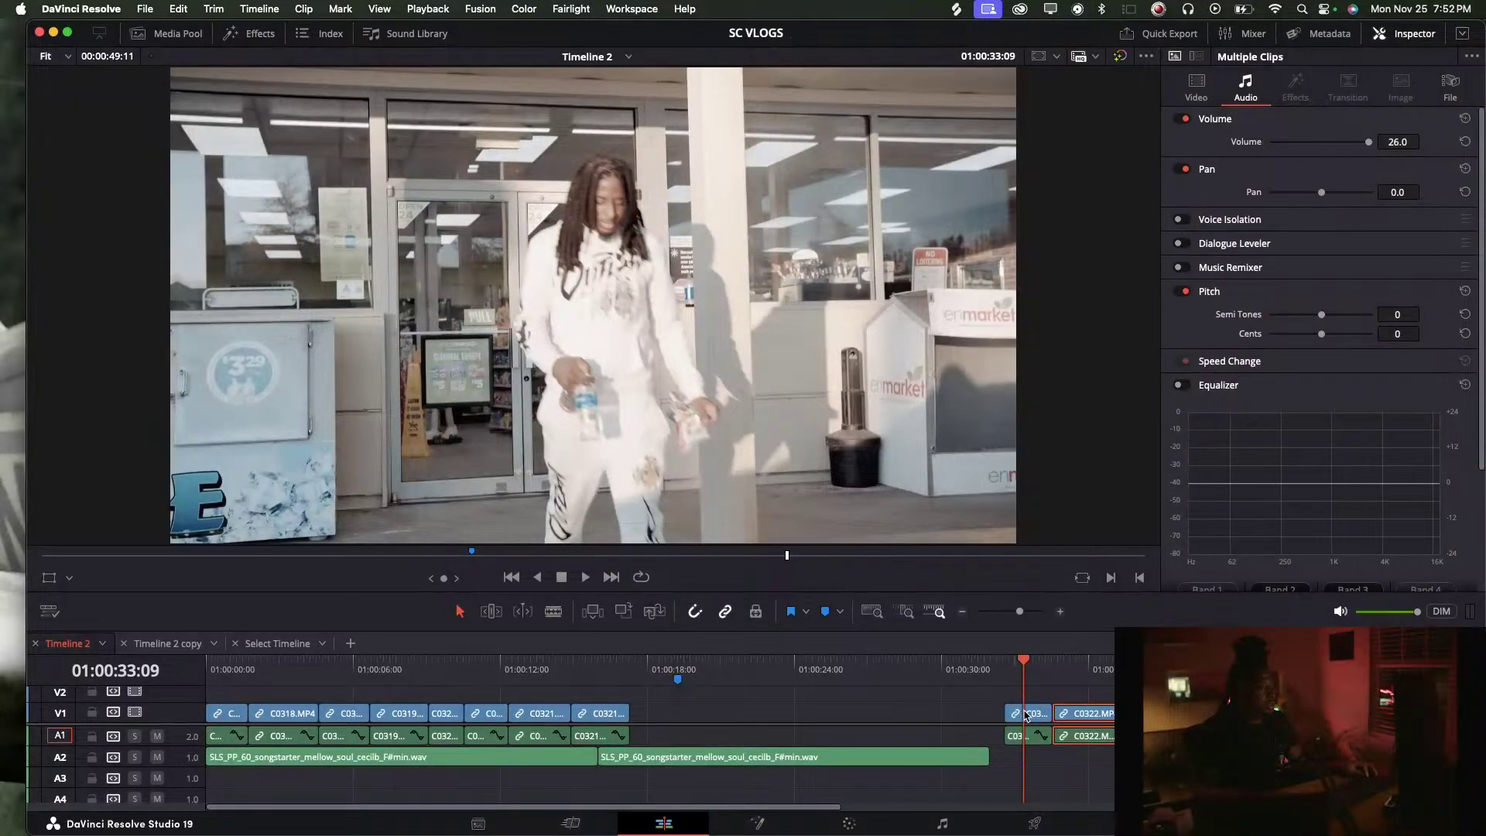
# Undo the recent clip moves and place the chip-aisle clip directly after the final C0321 clip, closing the gaps between clips
pyautogui.press('super+z')
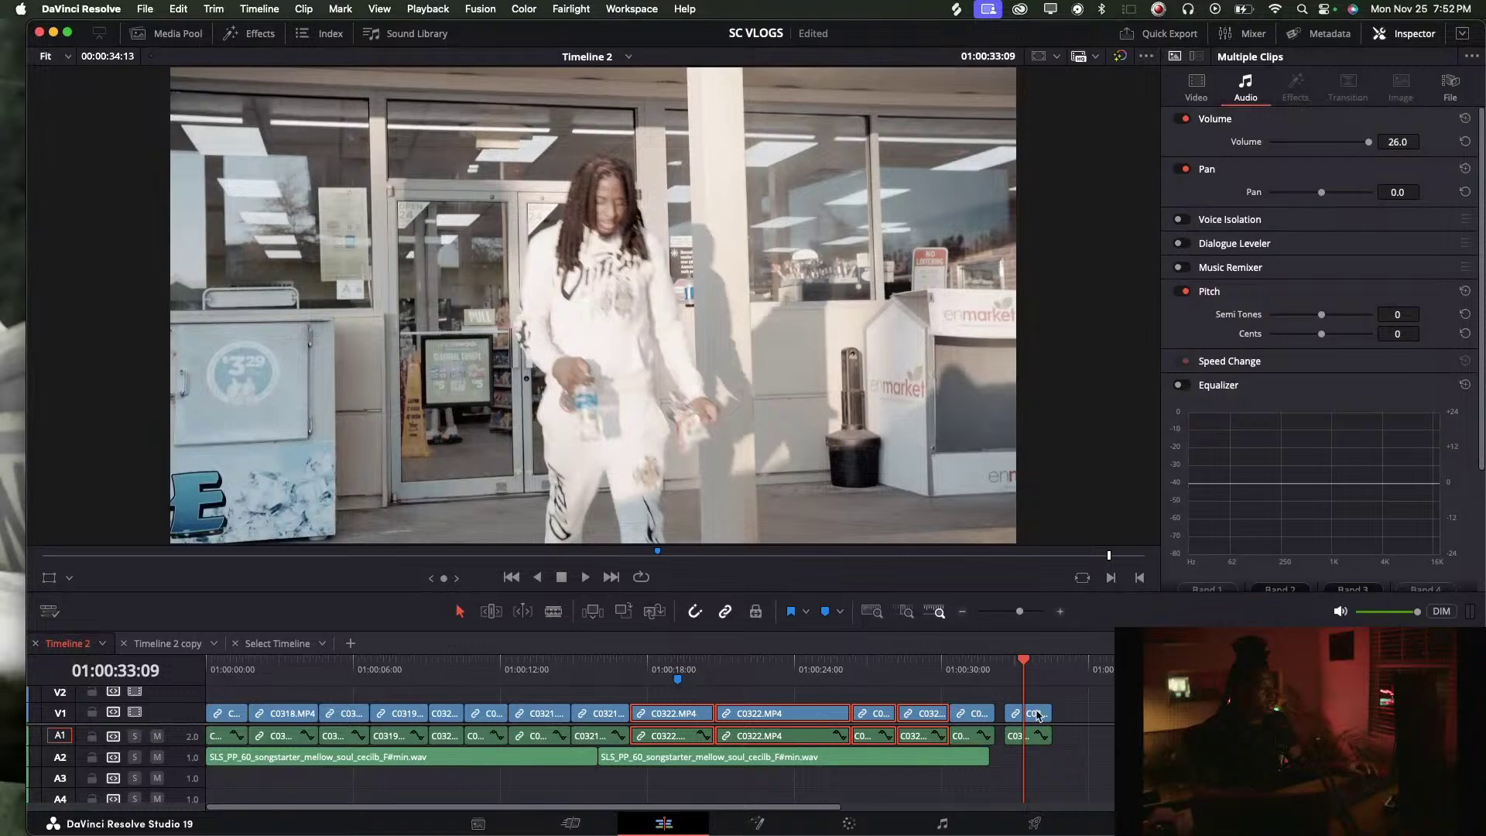
pyautogui.moveTo(691, 716); pyautogui.dragTo(1112, 718)
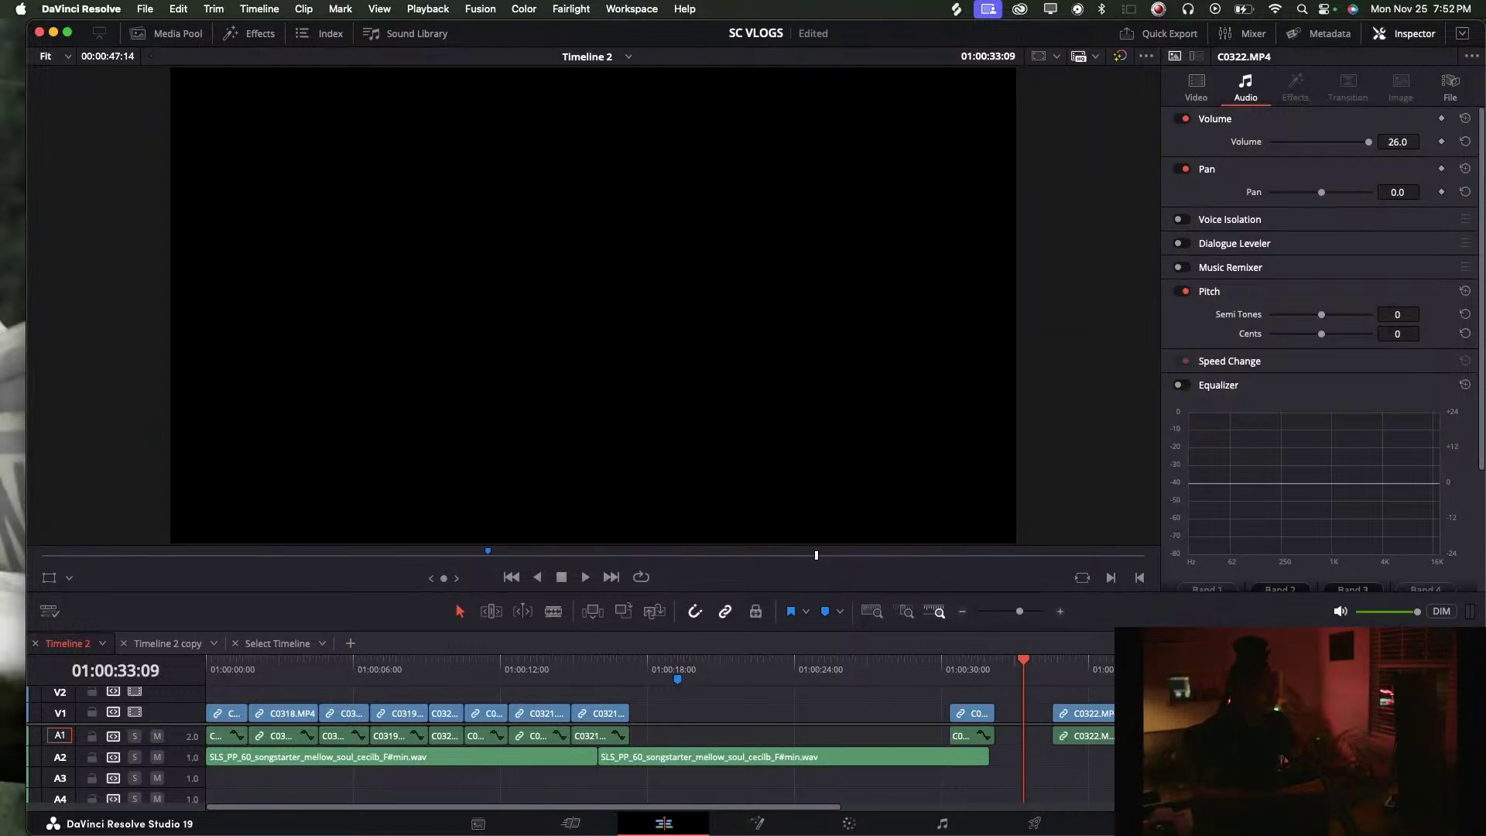
pyautogui.click(1037, 713)
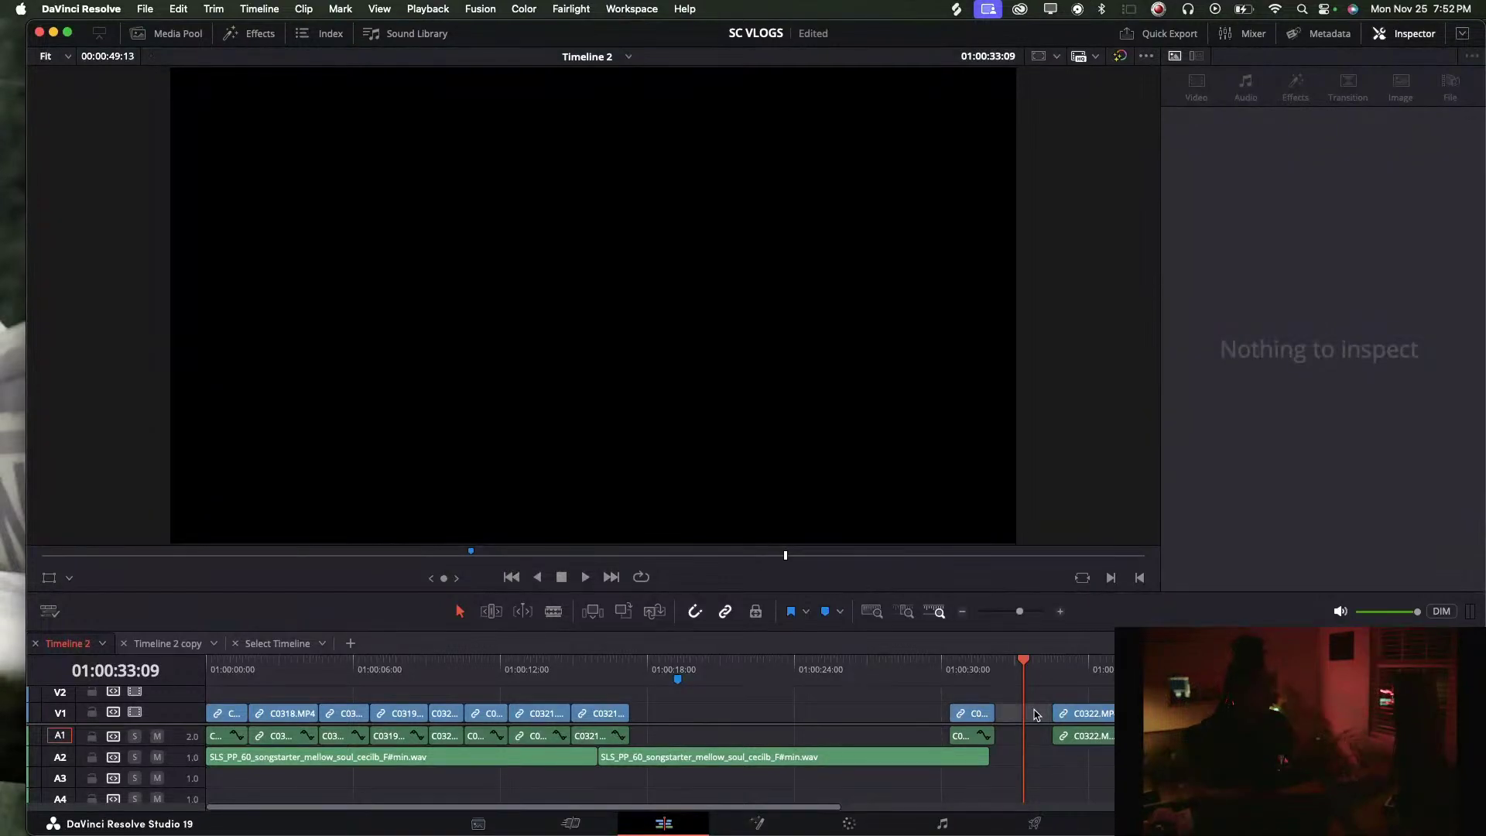
pyautogui.press('BackSpace')
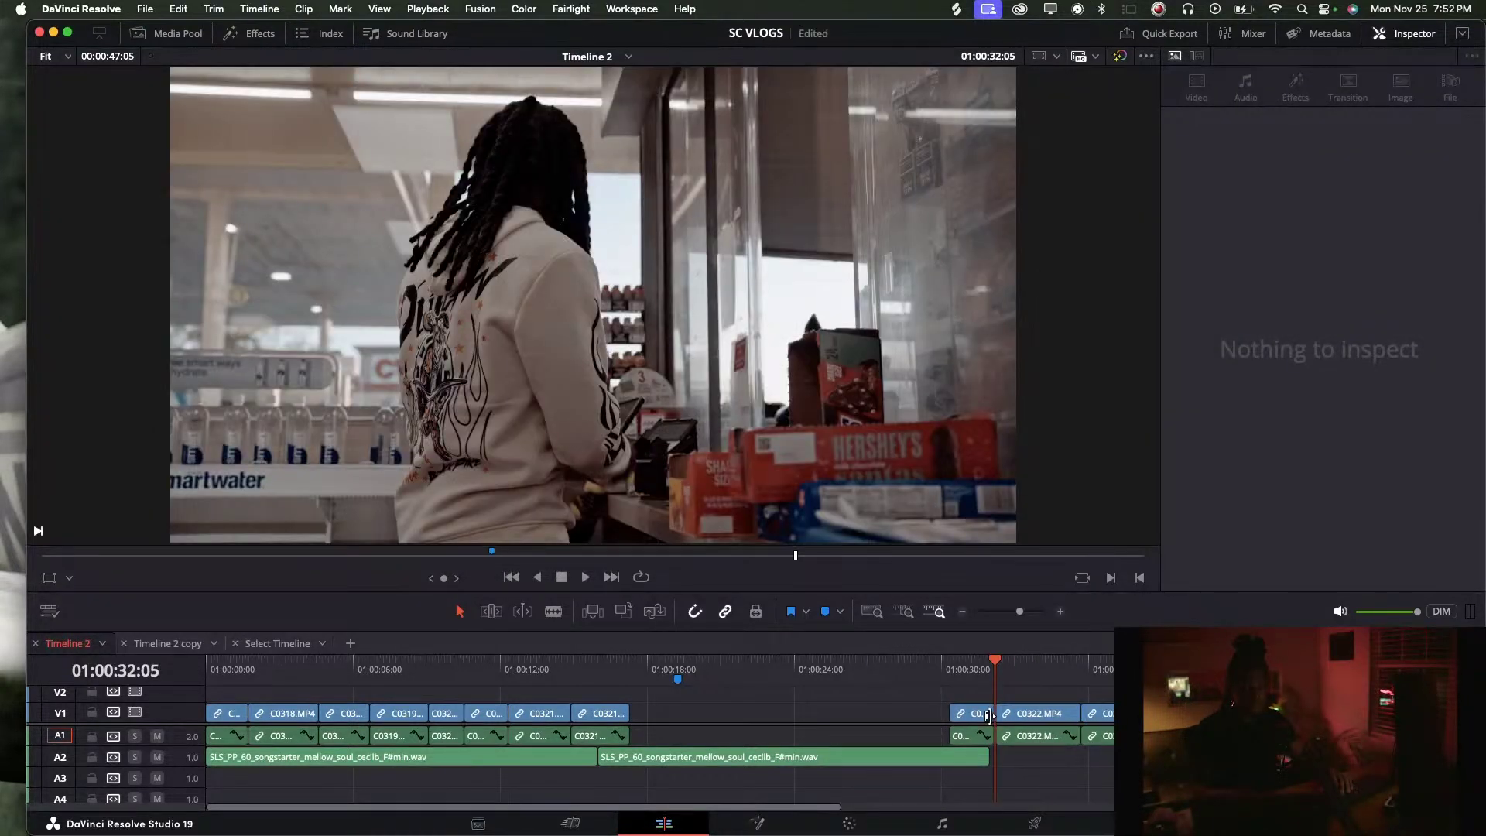
pyautogui.click(924, 720)
pyautogui.press('BackSpace')
# Play back the sequence from the final C0321 clip to the end to check the new clip order
pyautogui.moveTo(680, 670); pyautogui.dragTo(543, 670)
pyautogui.click(617, 670)
pyautogui.press('space')
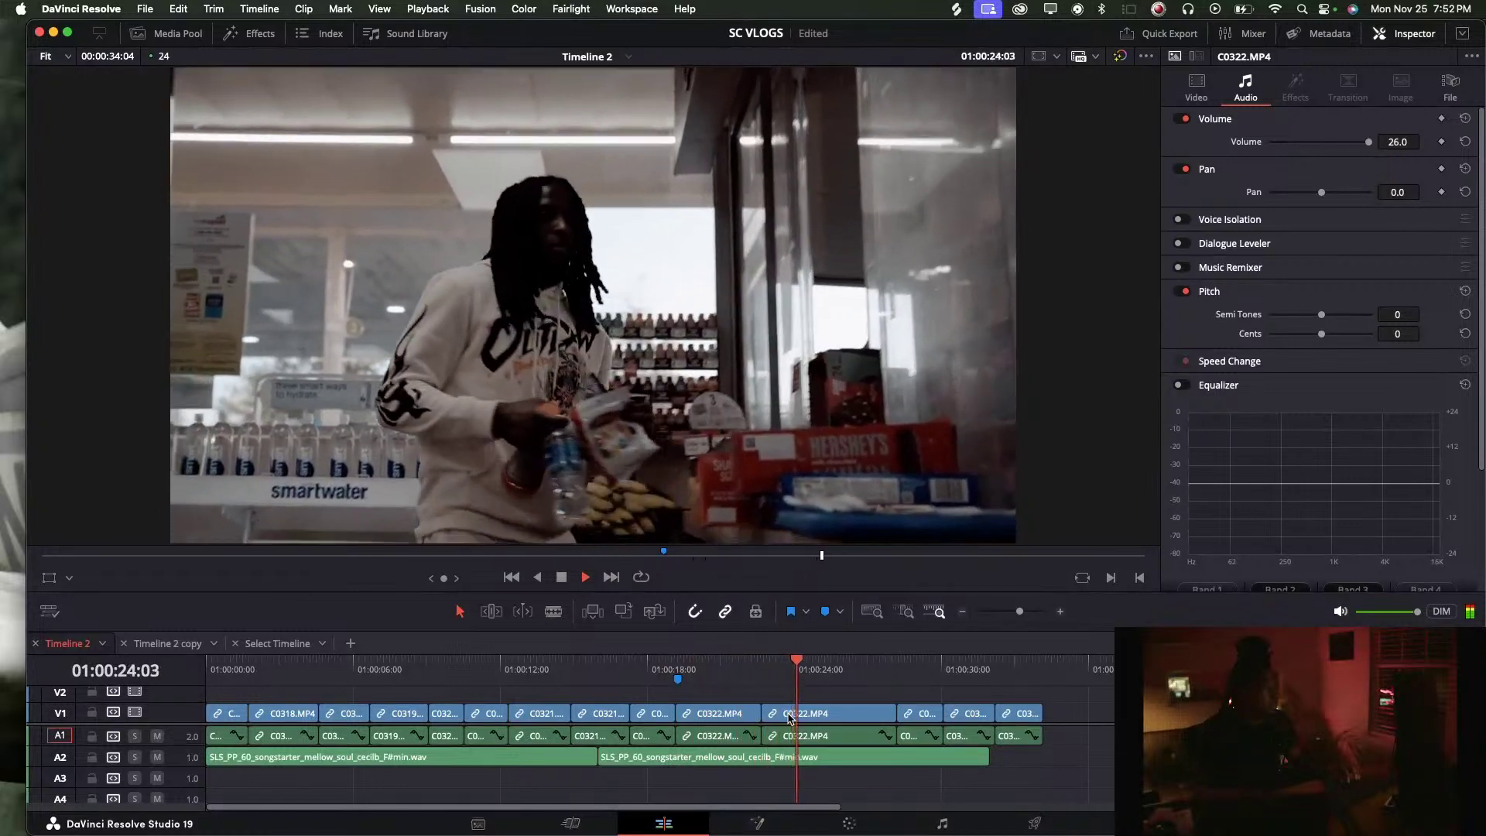
pyautogui.click(859, 718)
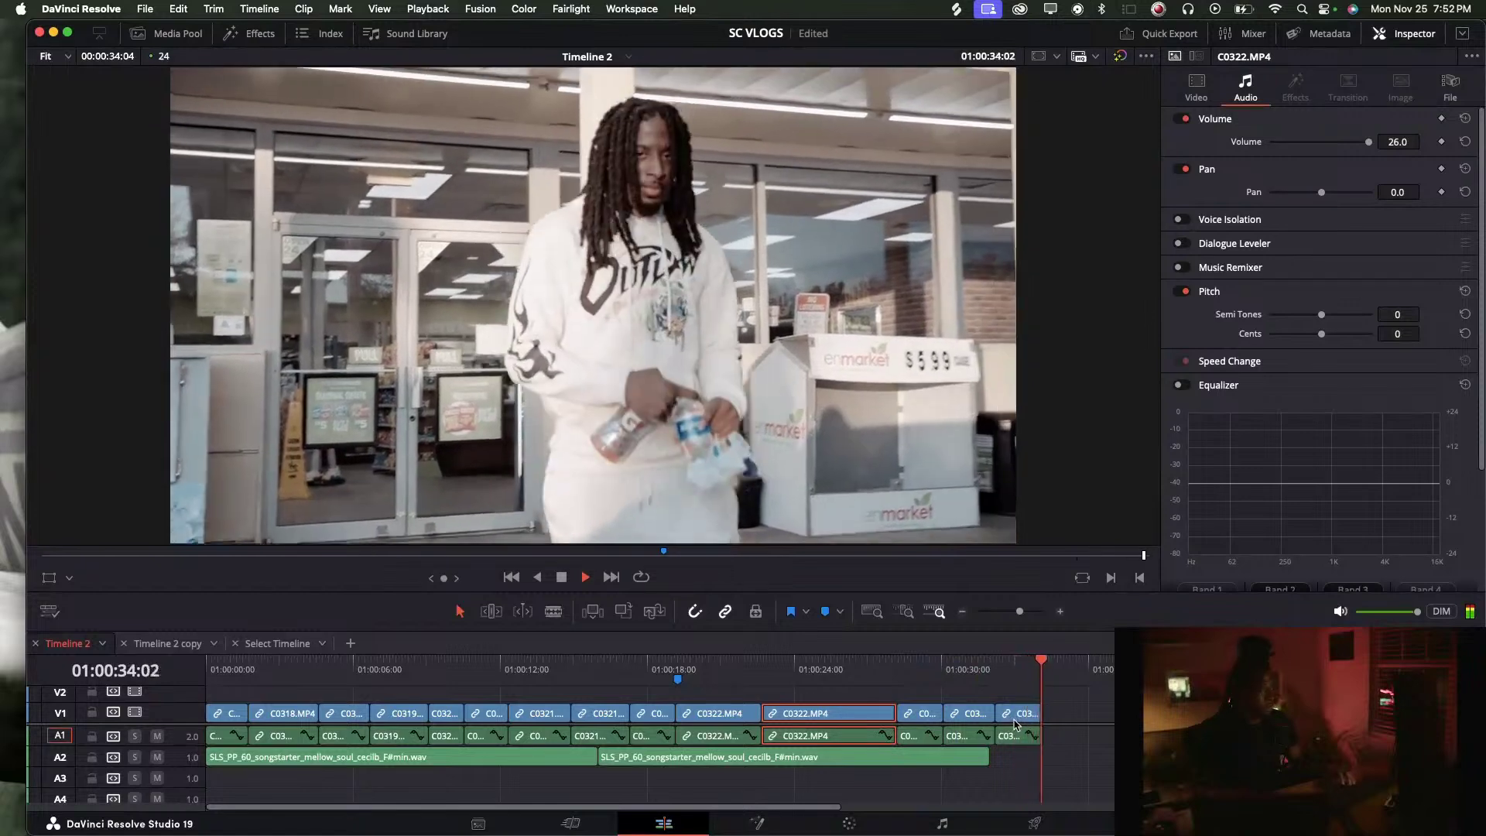
pyautogui.press('space')
# Review the last clip, showing the man walking outside the store, and delete it from the end of the timeline
pyautogui.press('BackSpace')
pyautogui.press('super+z')
pyautogui.moveTo(1010, 671); pyautogui.dragTo(991, 670)
pyautogui.press('space')
pyautogui.click(973, 670)
pyautogui.click(1015, 670)
pyautogui.press('space')
pyautogui.click(1015, 670)
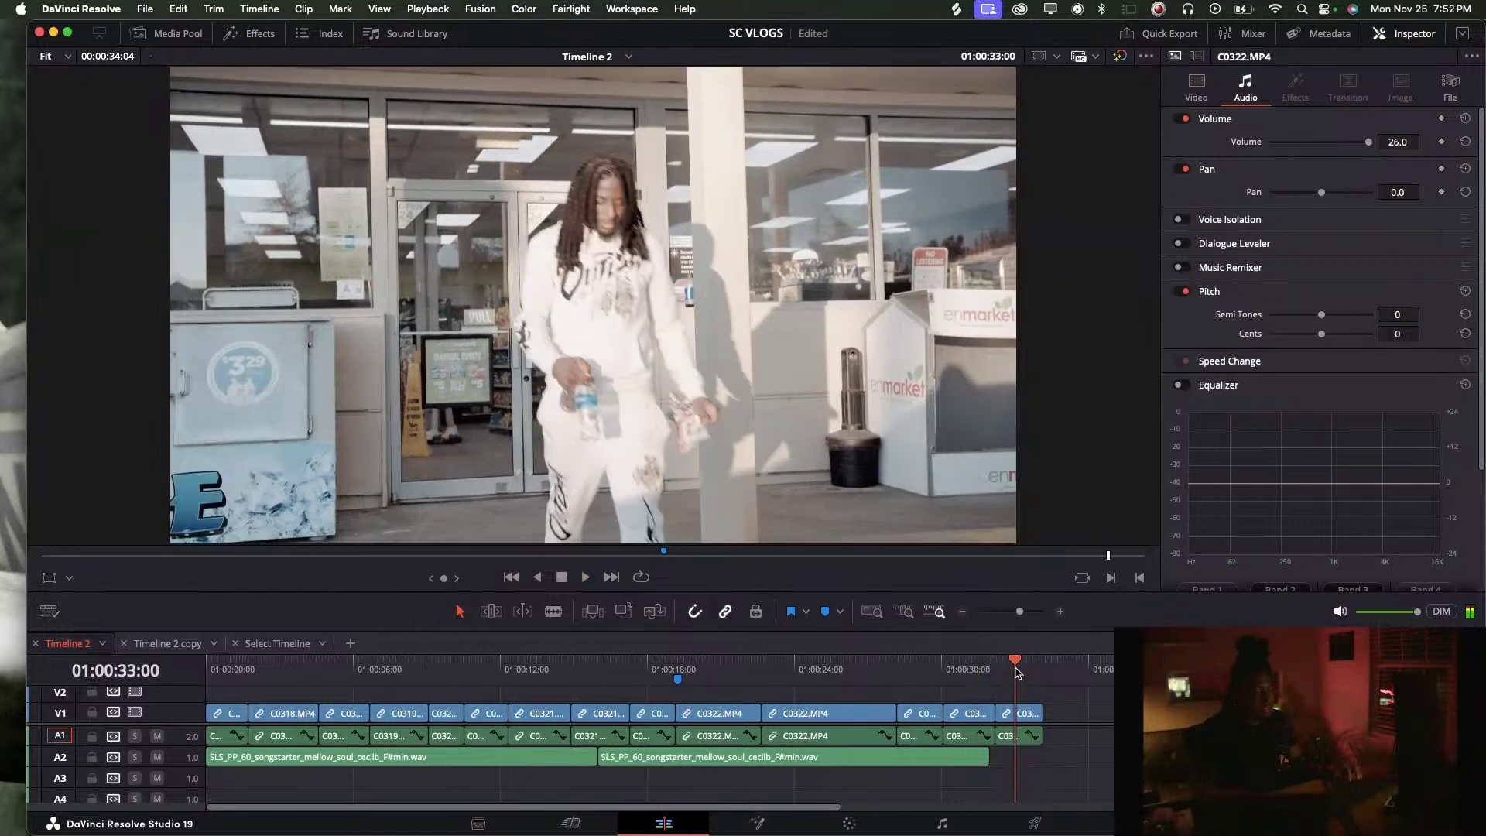
pyautogui.click(998, 670)
pyautogui.press('space')
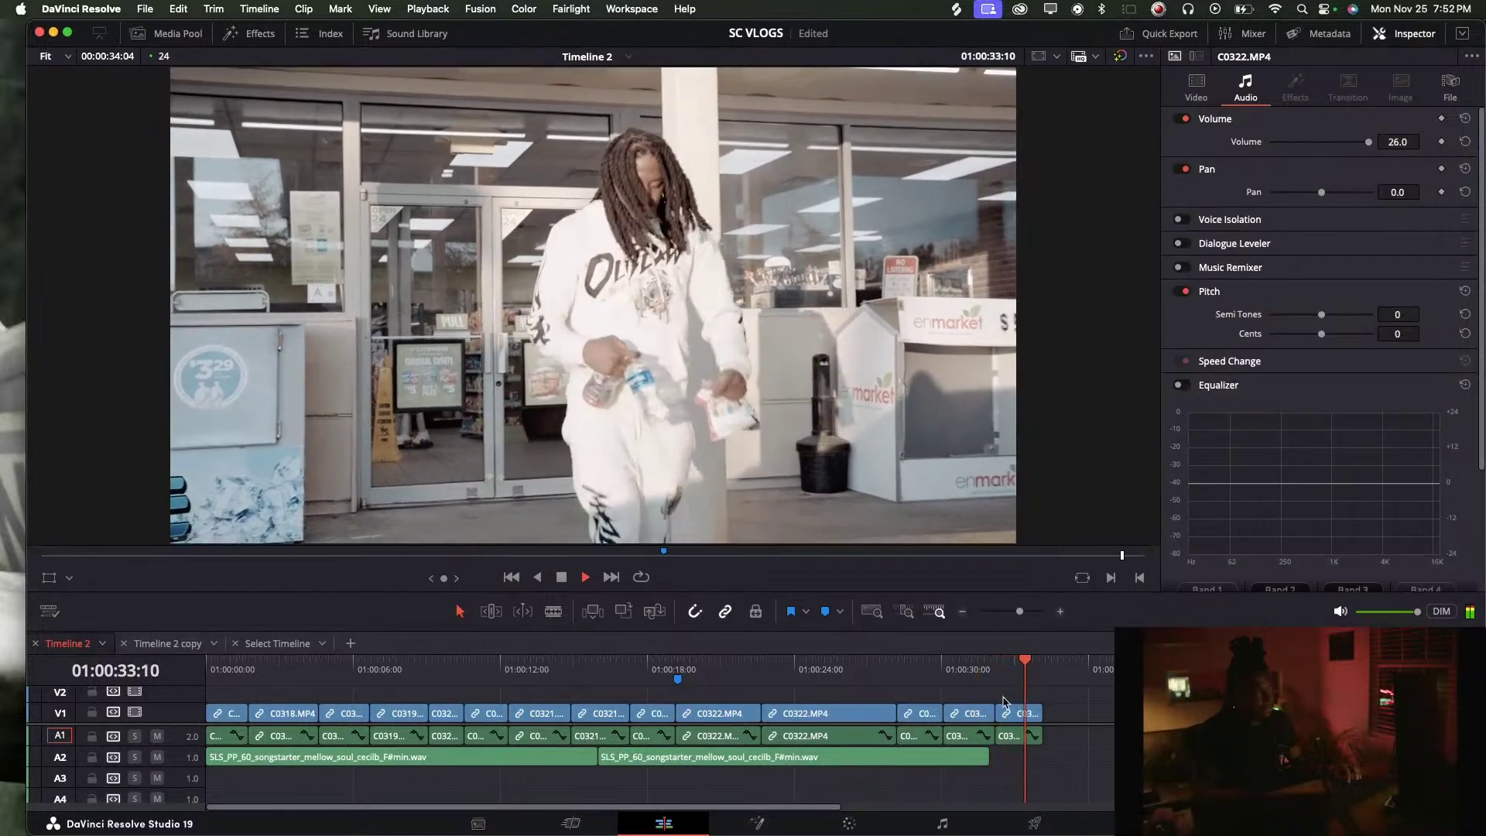
pyautogui.click(1018, 713)
pyautogui.press('Delete')
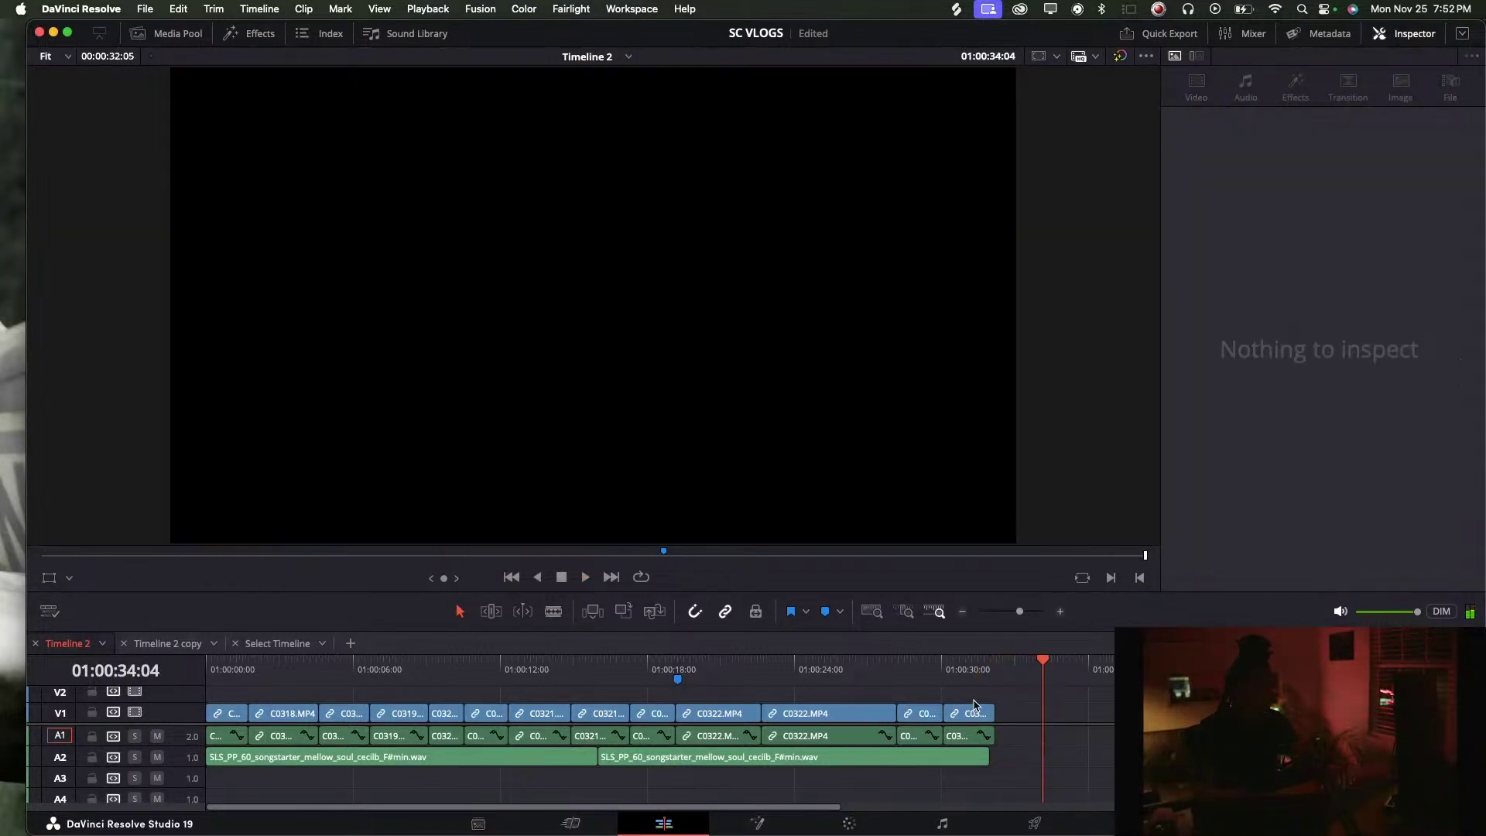
# Play back the shortened ending and the opening of the sequence from the start
pyautogui.click(955, 672)
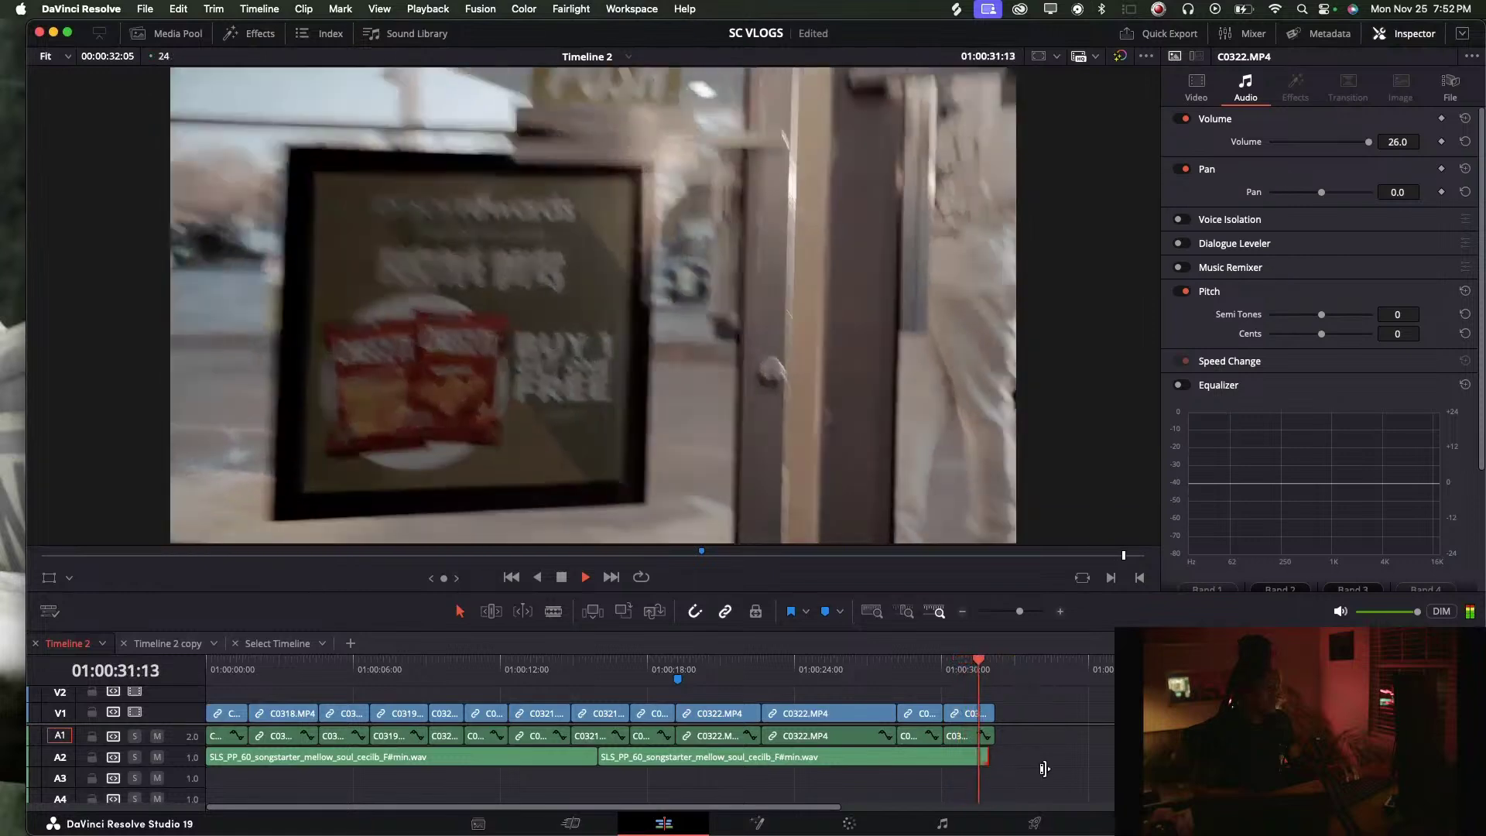
pyautogui.press('Home')
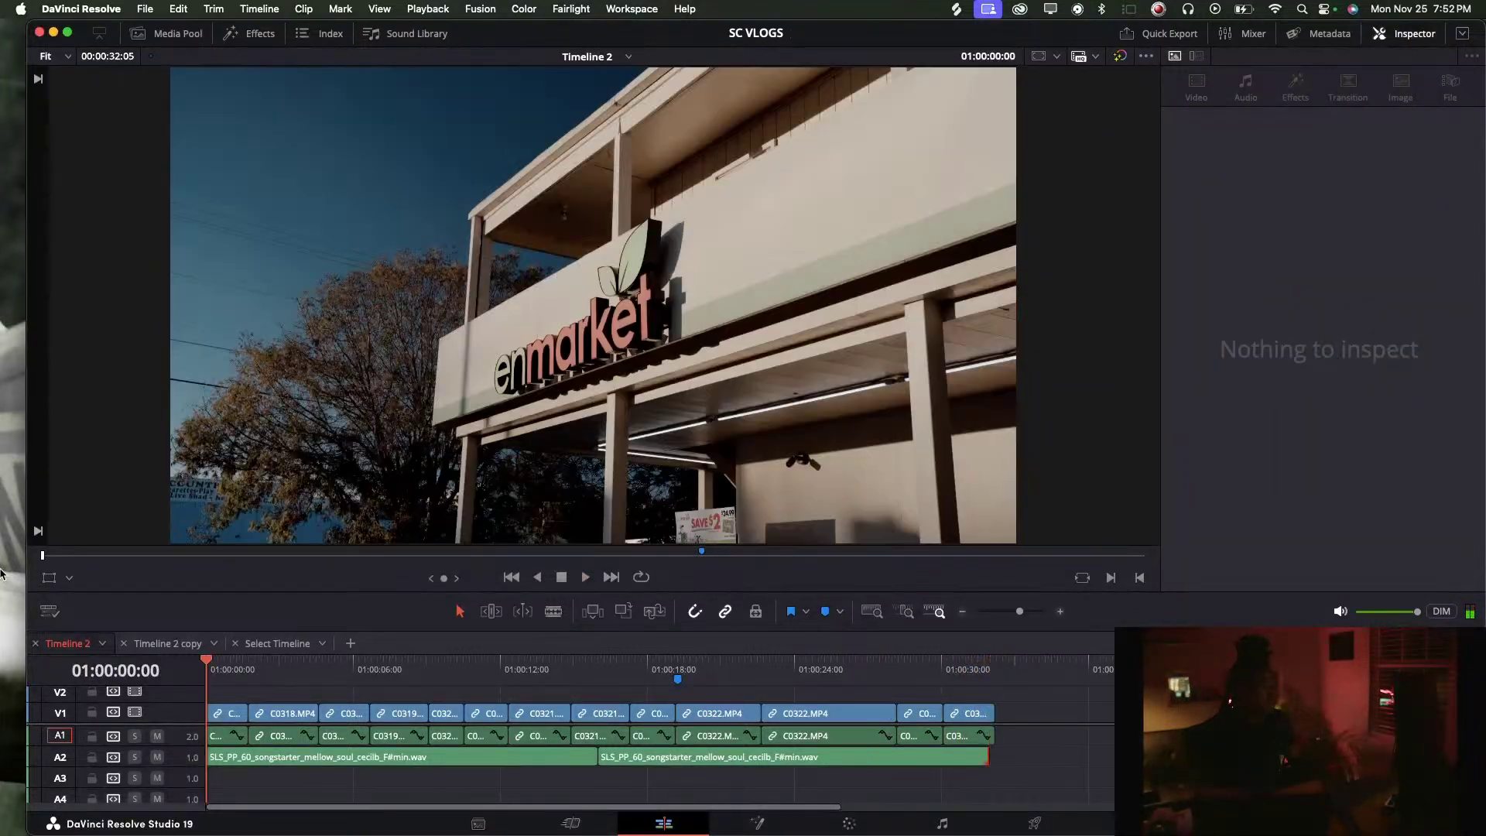
pyautogui.press('space')
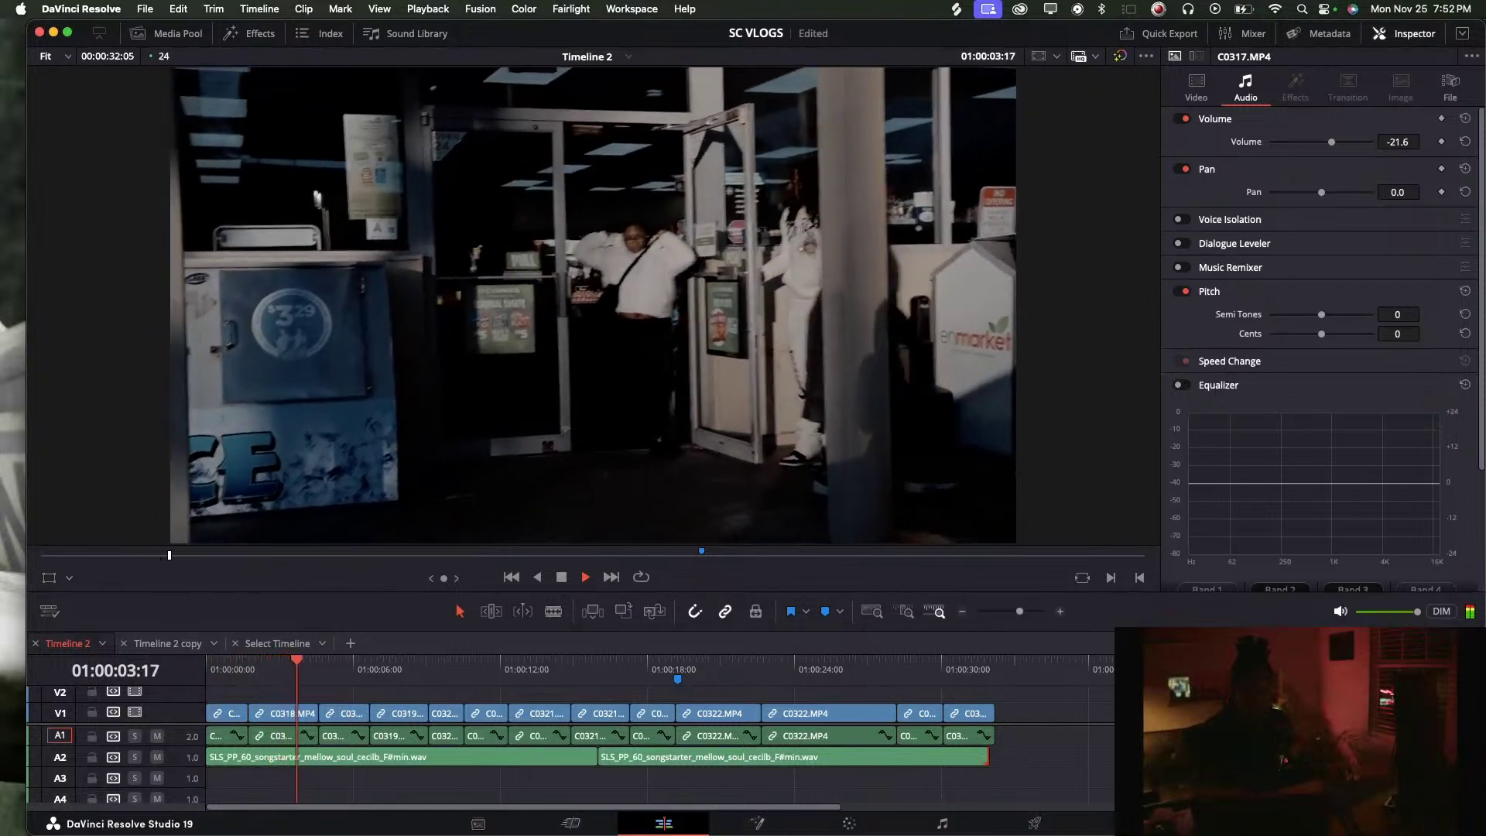
# Set the shadows to 56.00 and the highlights to 99.50 on the C0322 clip at 01:00:23:05
pyautogui.click(766, 668)
pyautogui.moveTo(868, 674); pyautogui.dragTo(778, 665)
pyautogui.click(840, 819)
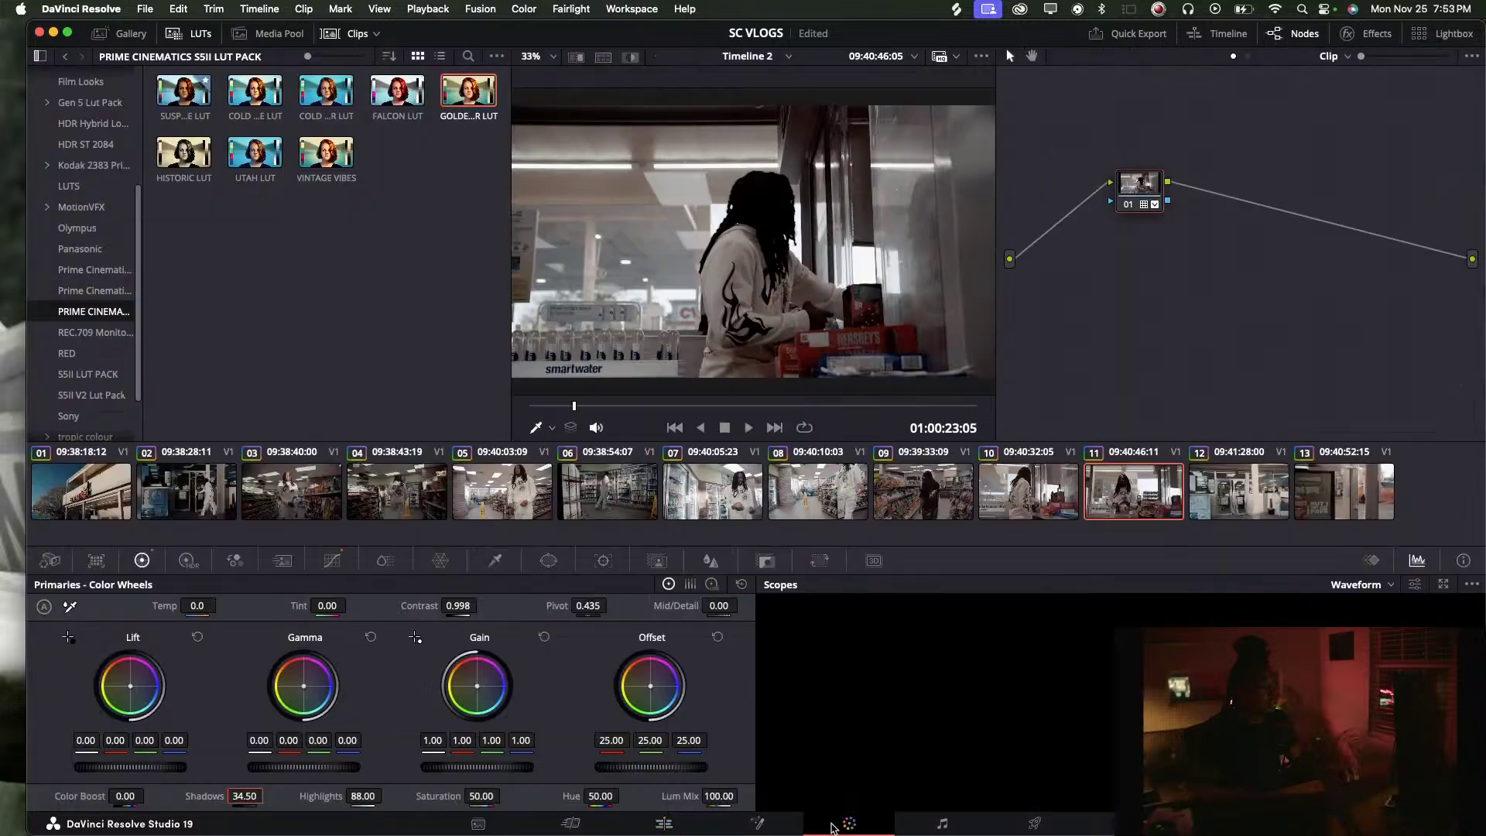
pyautogui.moveTo(246, 795); pyautogui.dragTo(283, 795)
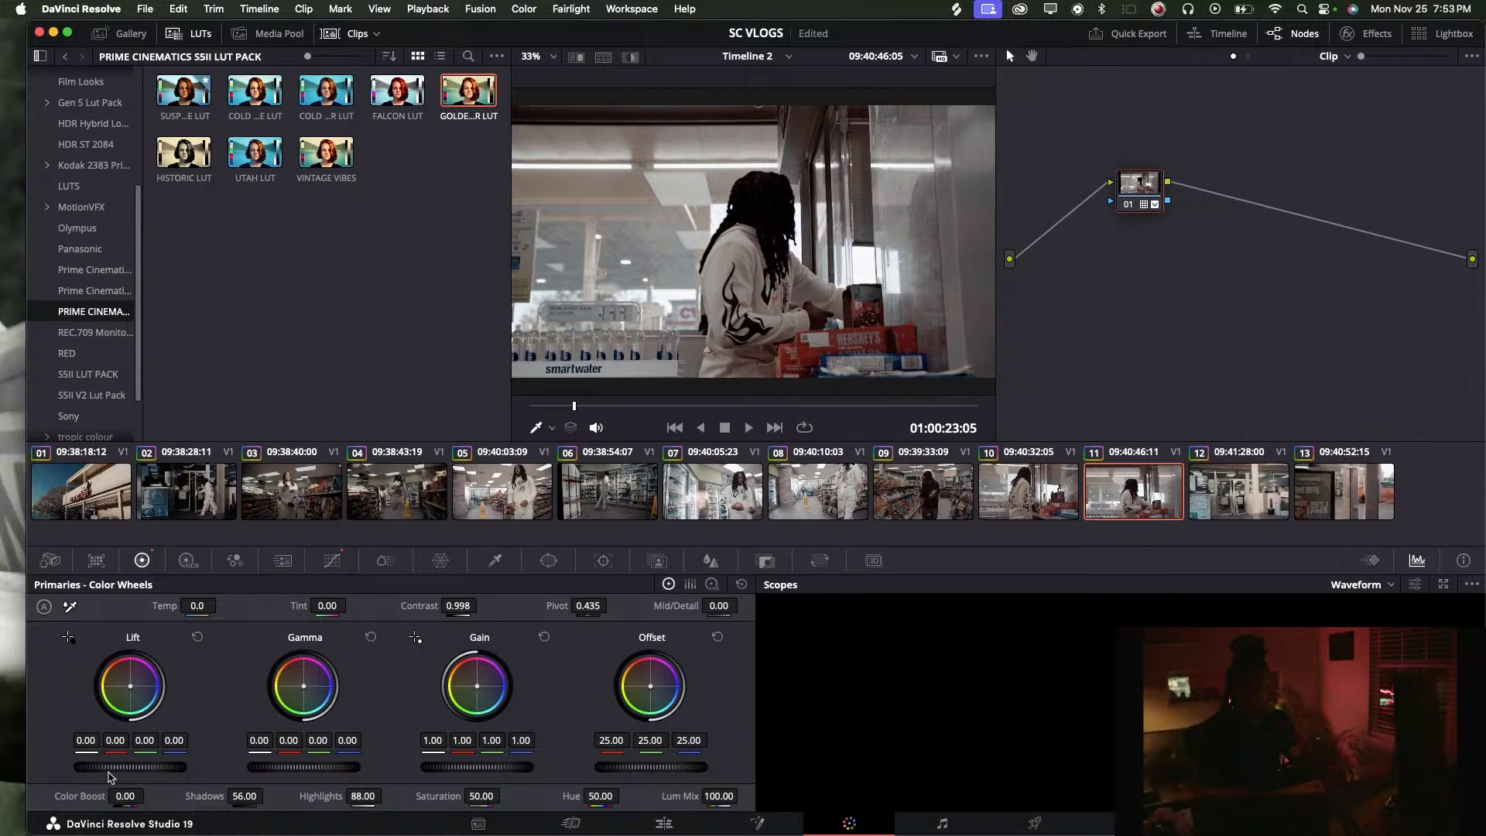
pyautogui.moveTo(362, 796)
pyautogui.mouseDown()
pyautogui.moveTo(313, 795)
pyautogui.moveTo(383, 796)
pyautogui.mouseUp()
# Lift the upper part of the clip's custom curve slightly with one point and play the shot to check it
pyautogui.click(330, 559)
pyautogui.click(266, 712)
pyautogui.moveTo(484, 637); pyautogui.dragTo(455, 637)
pyautogui.click(714, 585)
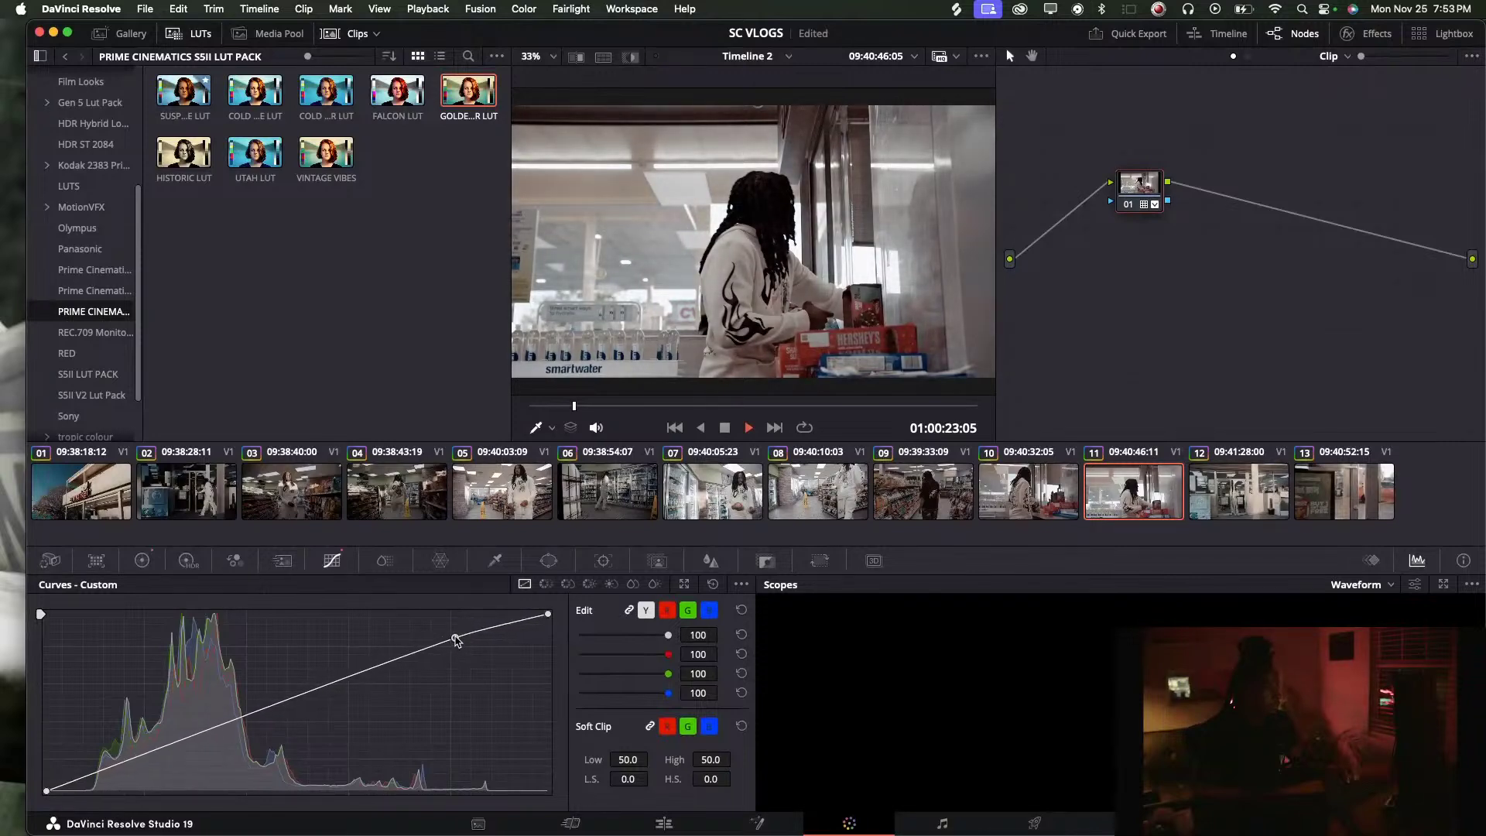
pyautogui.press('space')
pyautogui.press('space')
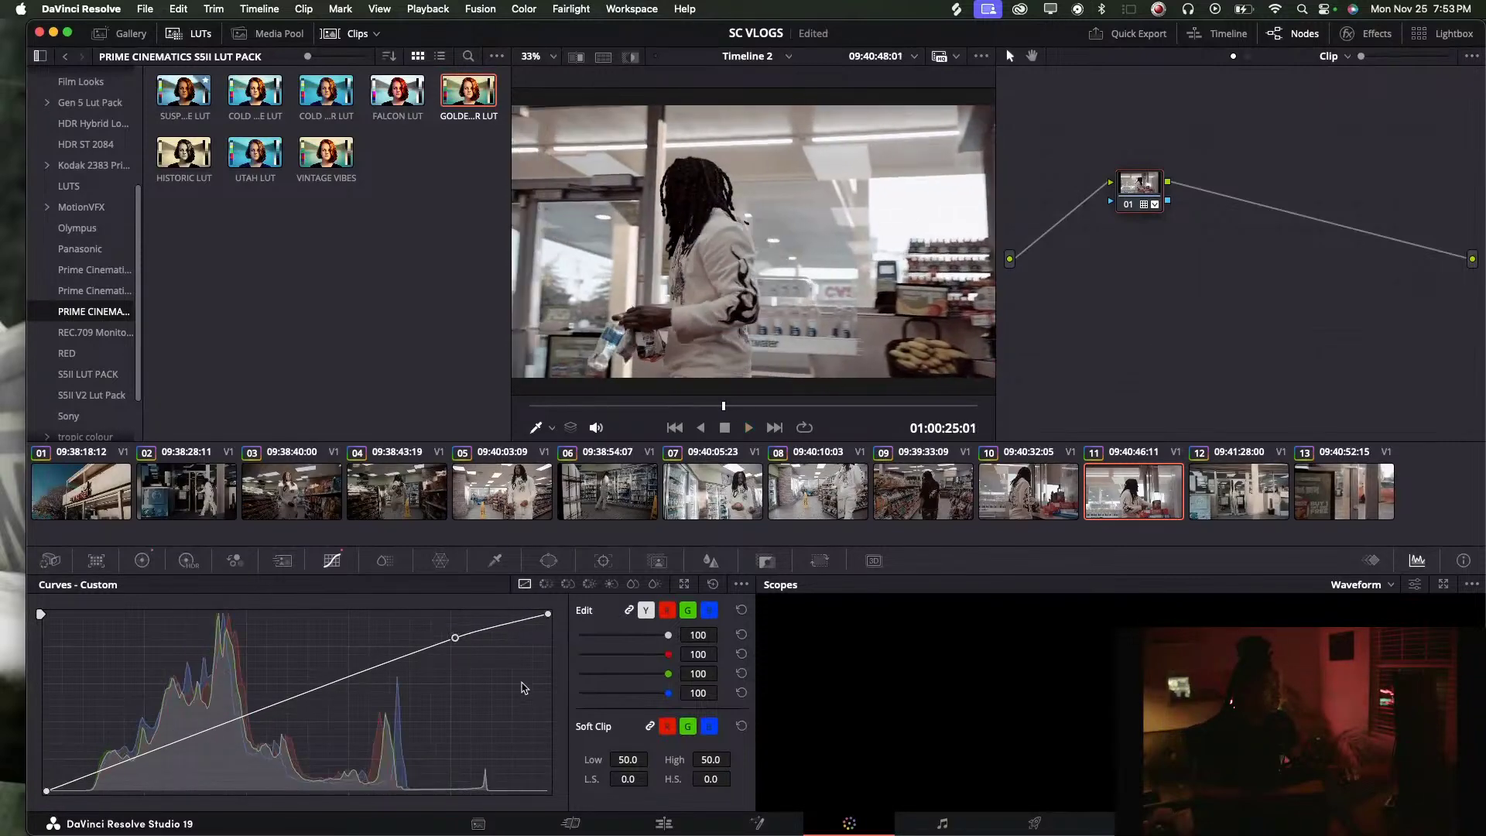
pyautogui.click(685, 405)
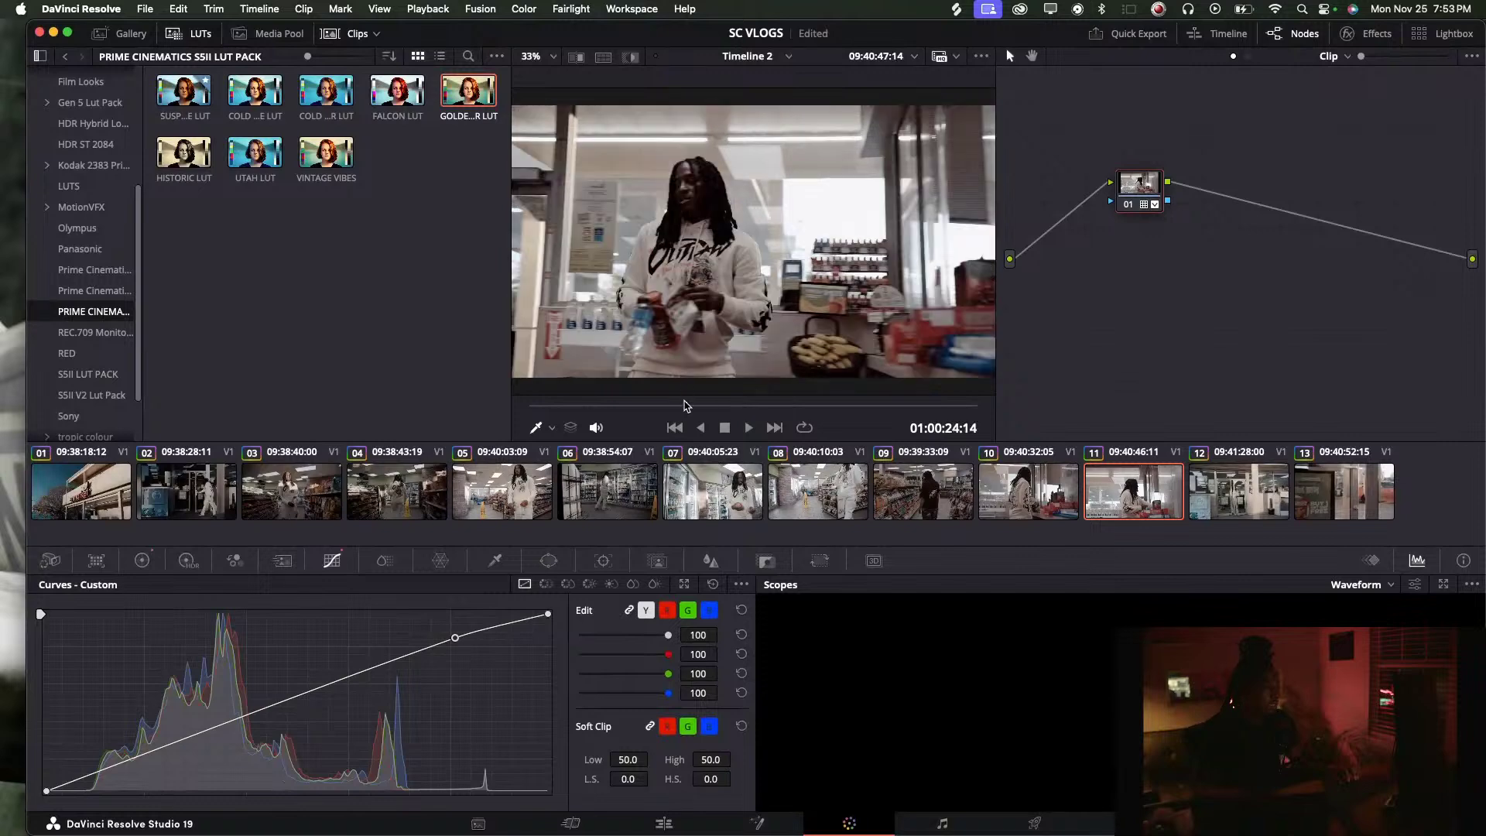
pyautogui.press('space')
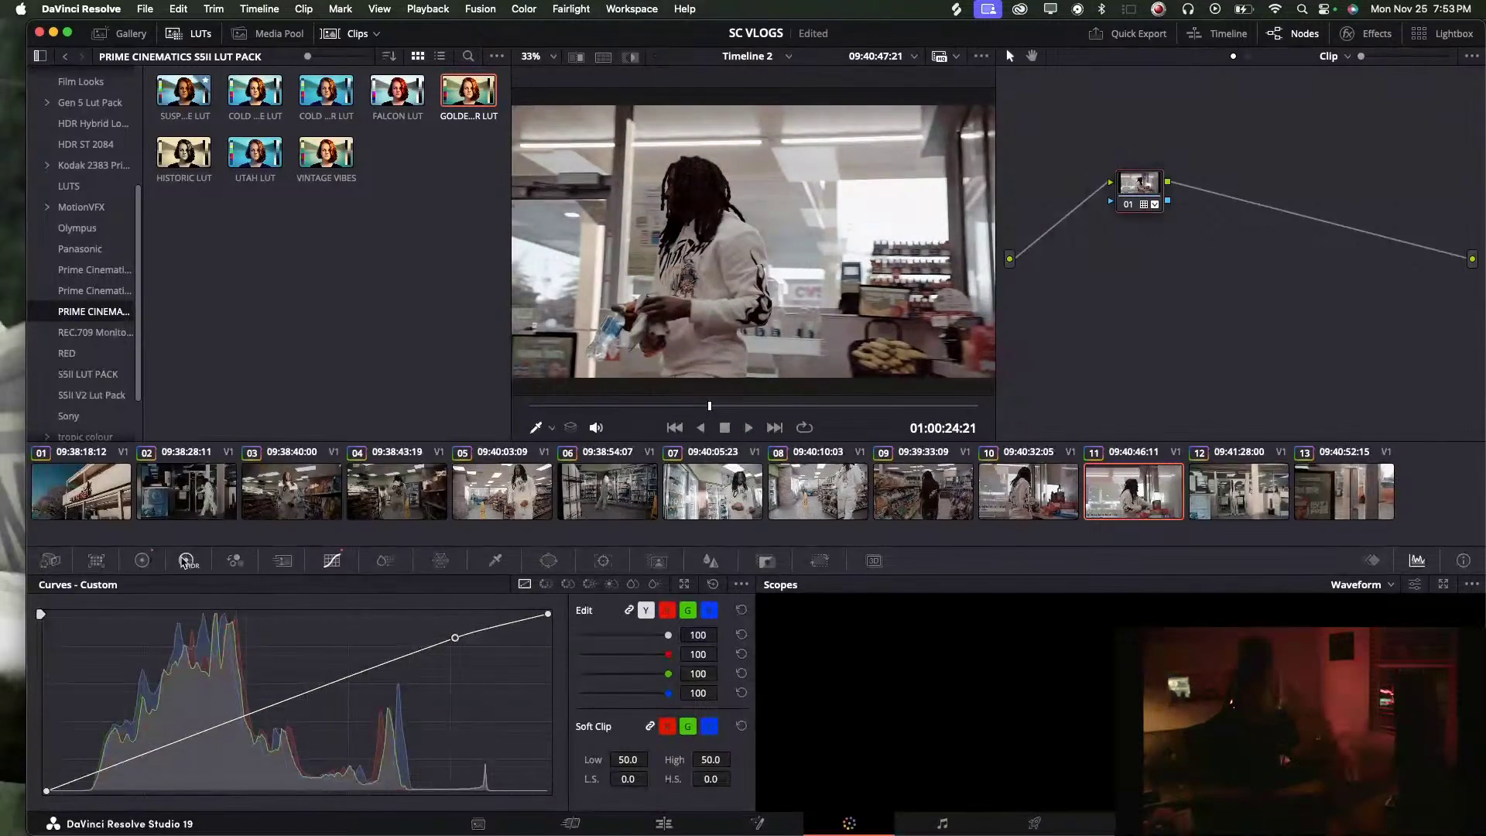
# Try a saturation of 53.80 on clip 11, play the shot, and return the saturation to 50.00
pyautogui.click(141, 561)
pyautogui.moveTo(475, 796); pyautogui.dragTo(482, 796)
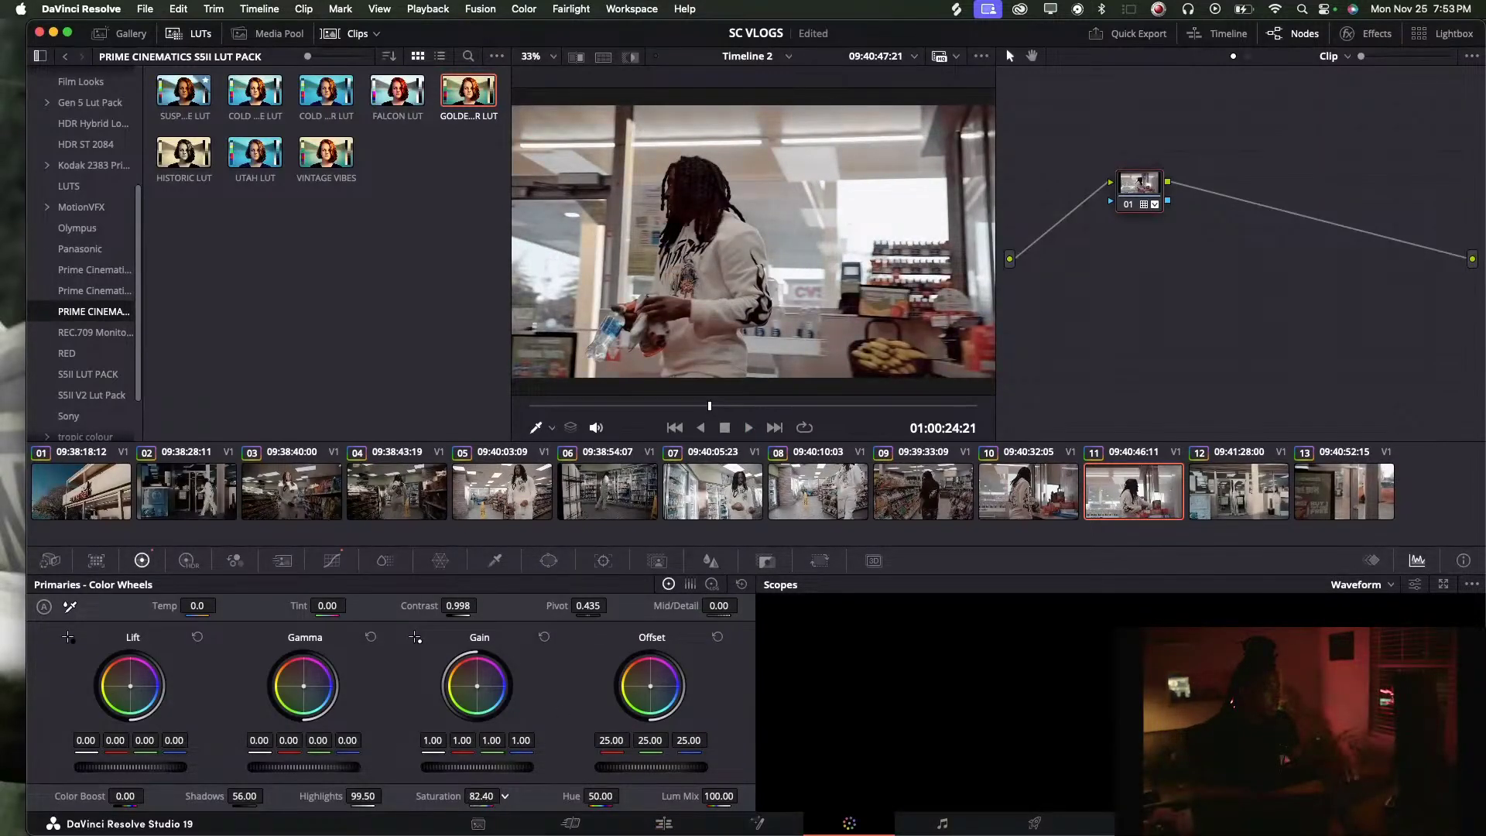
pyautogui.press('space')
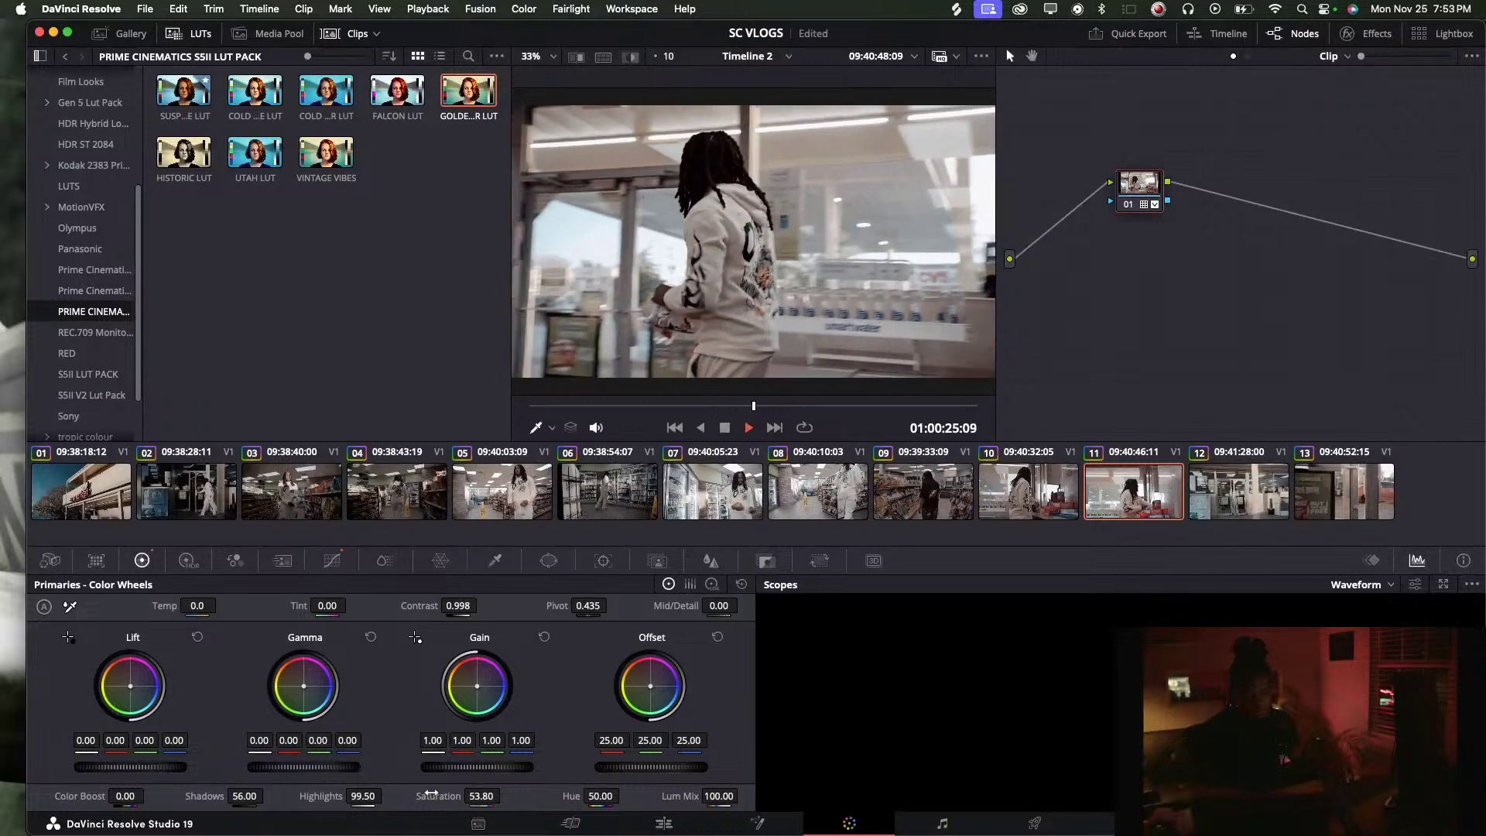
pyautogui.press('space')
pyautogui.moveTo(750, 405); pyautogui.dragTo(593, 405)
pyautogui.press('space')
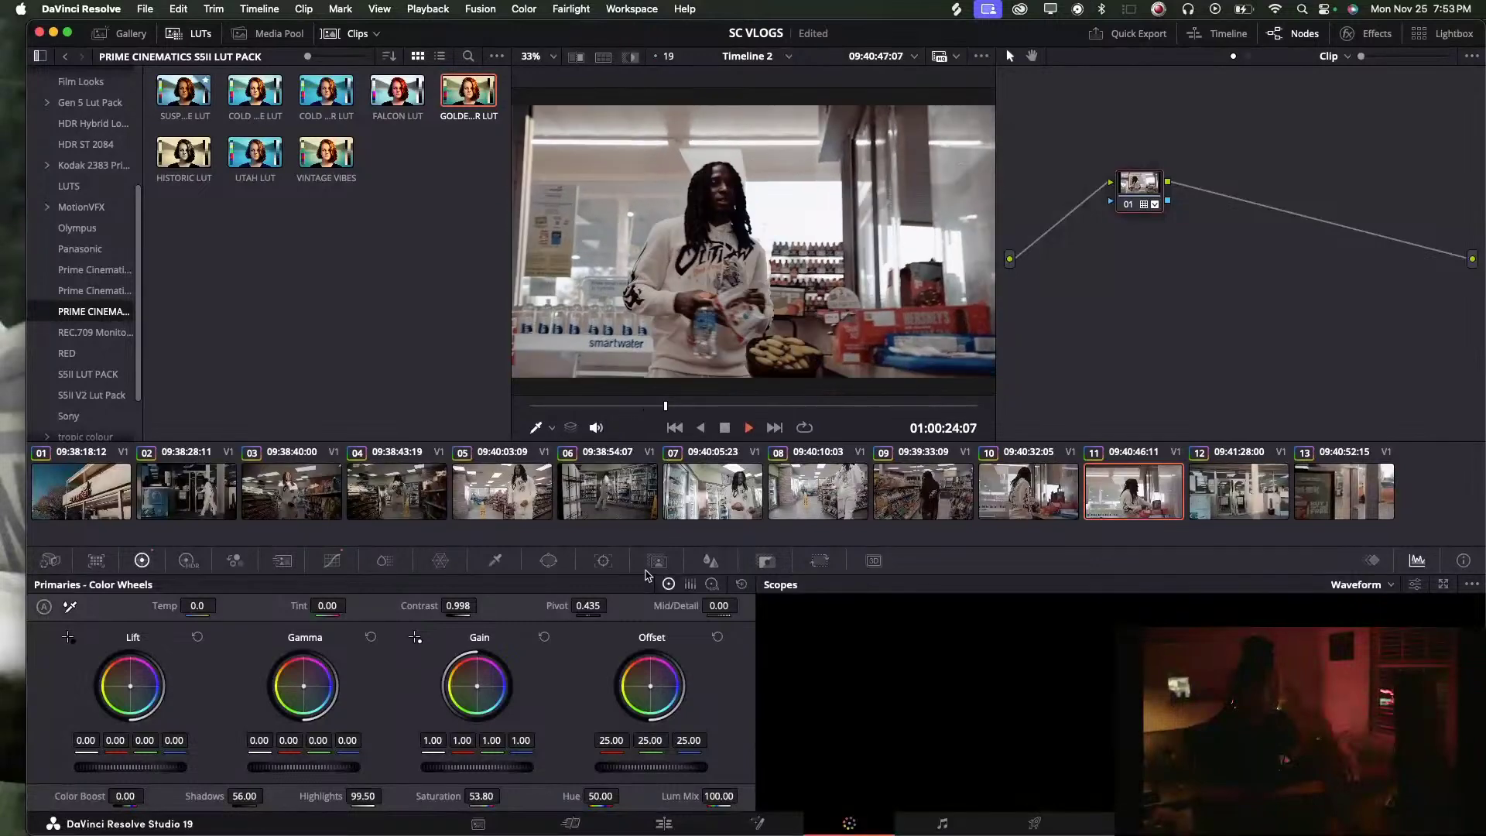
pyautogui.press('space')
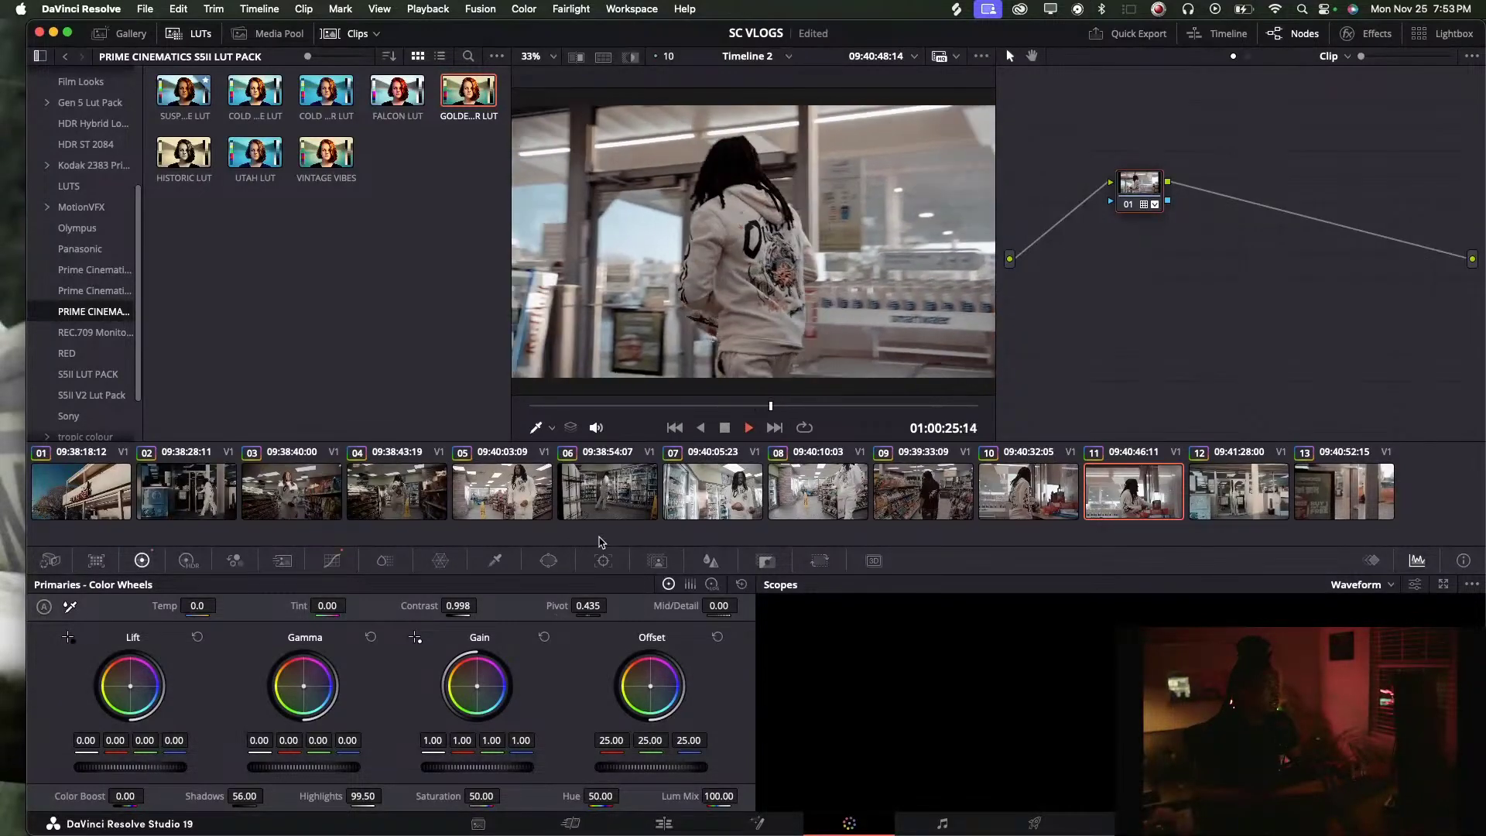
# Play back the graded clip 11 into clip 12, and play the opening of the sequence on the Edit page
pyautogui.click(599, 406)
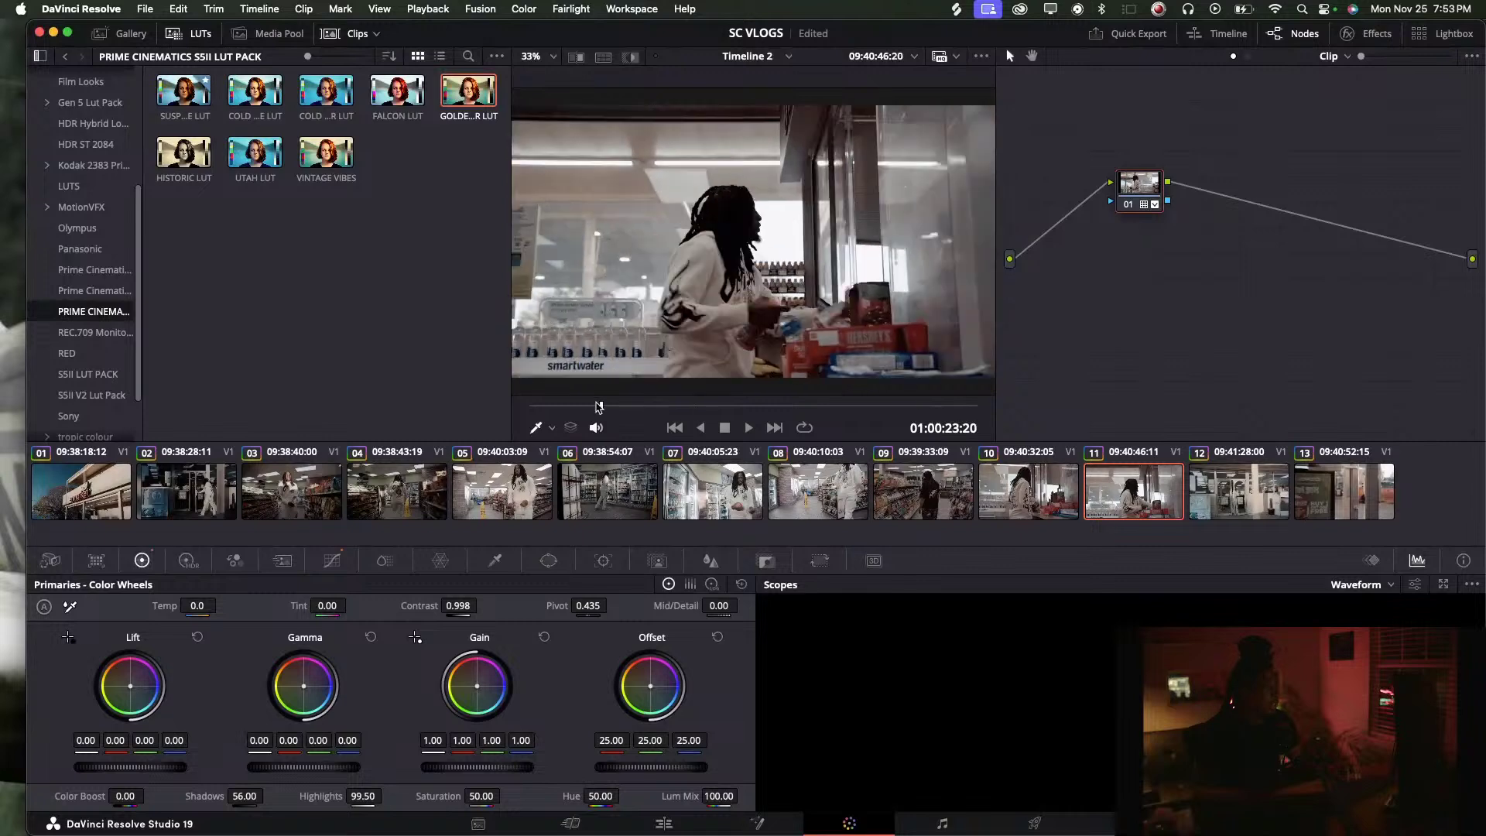
pyautogui.press('space')
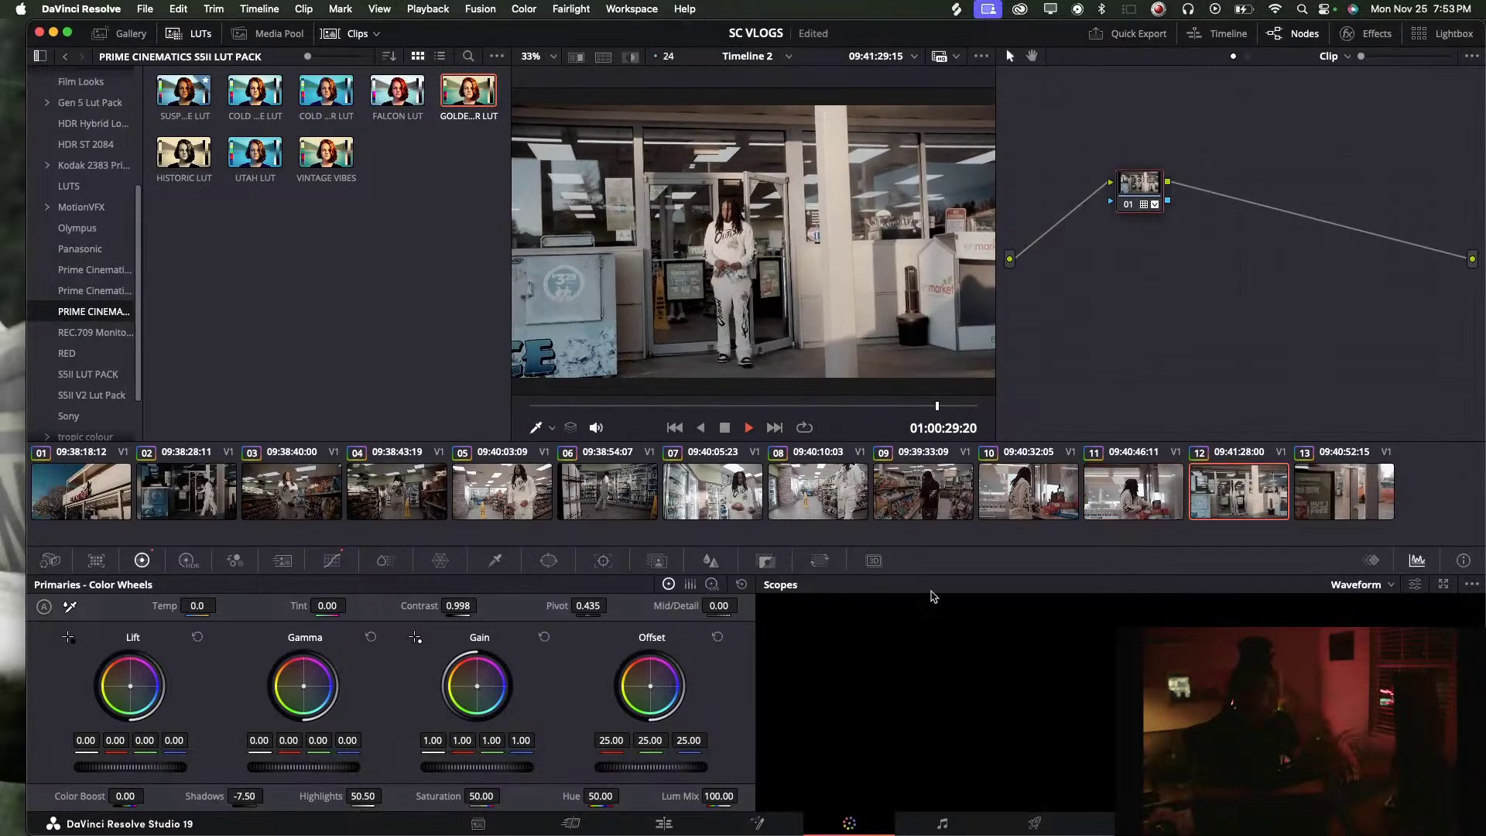
pyautogui.hotkey('shift', '4')
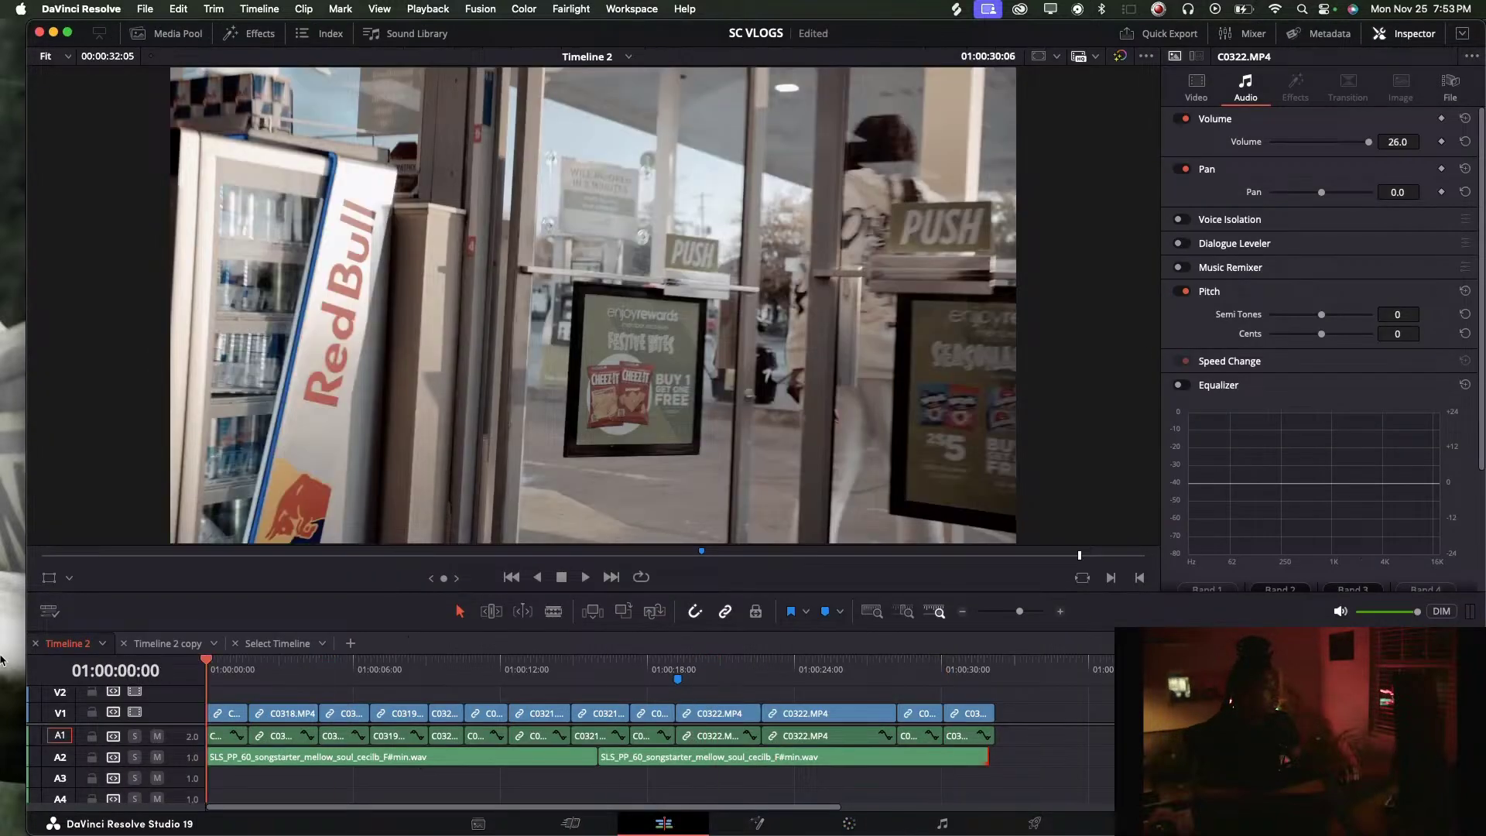
pyautogui.press('space')
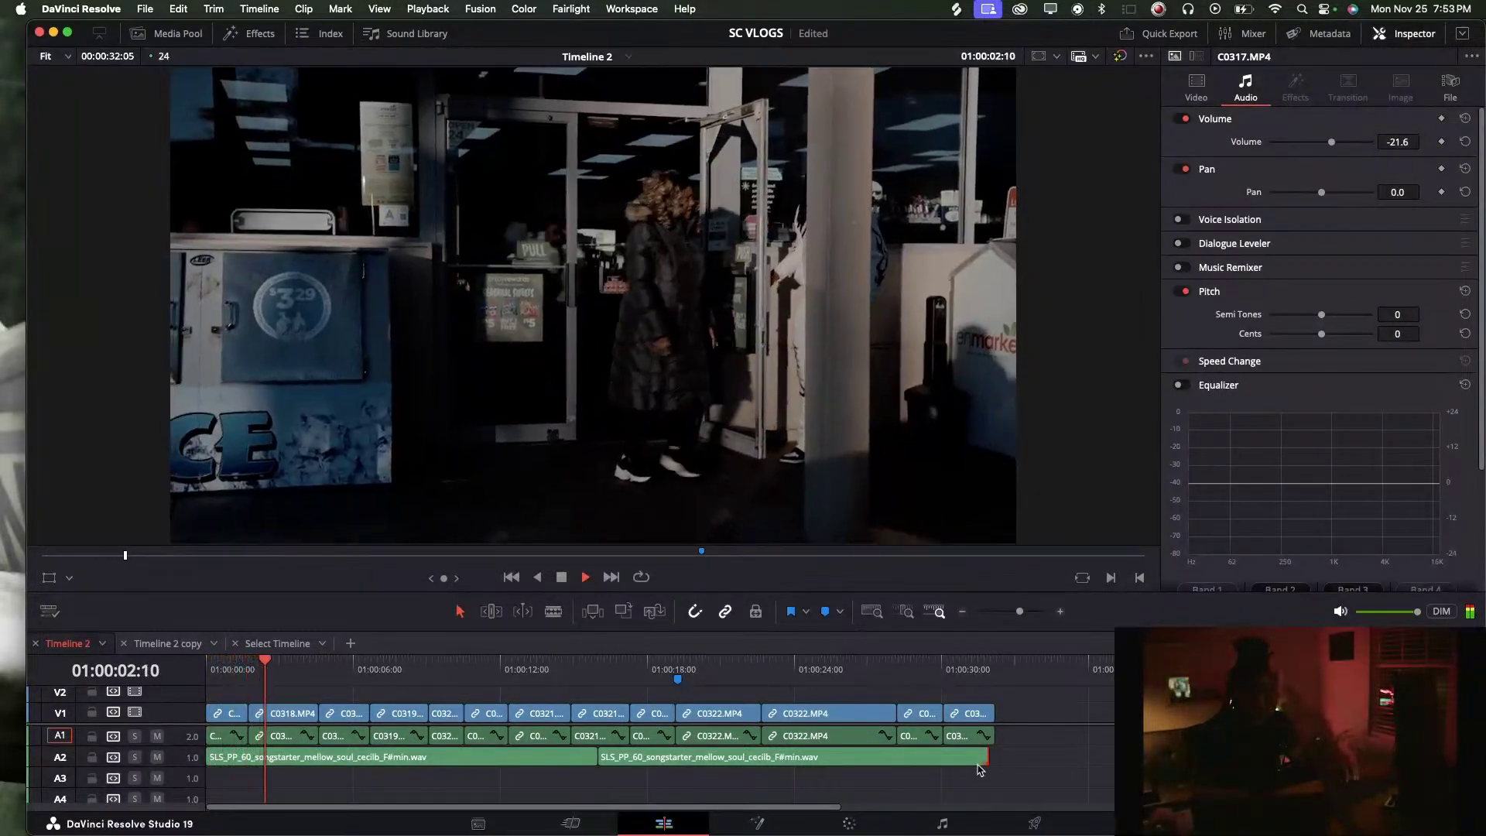
pyautogui.press('space')
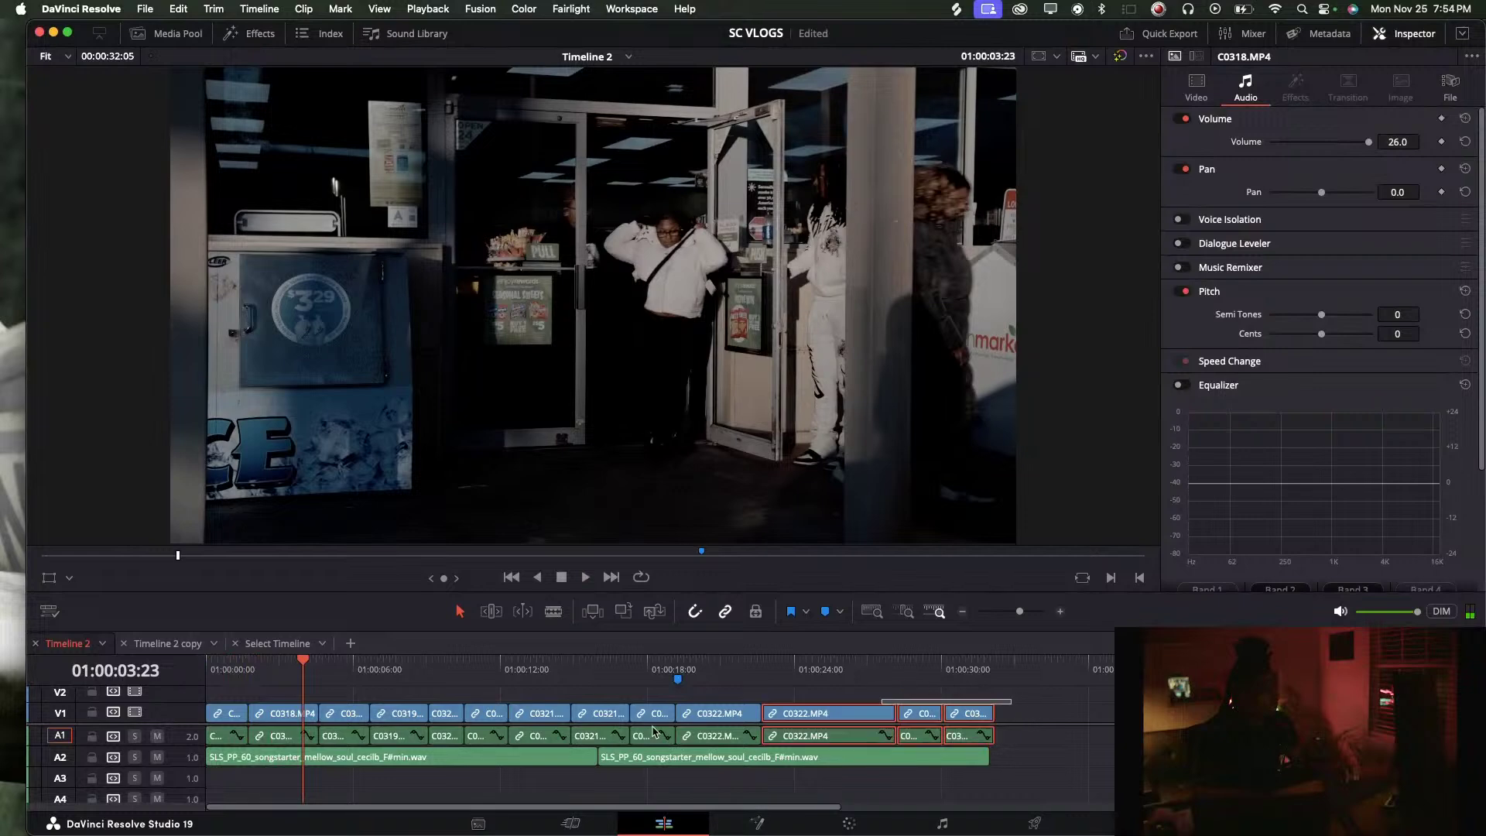
# Extend the start of the C0318 clip, shifting the following clips back, and play the opening
pyautogui.press('y')
pyautogui.moveTo(256, 712)
pyautogui.mouseDown()
pyautogui.moveTo(266, 705)
pyautogui.moveTo(249, 705)
pyautogui.mouseUp()
pyautogui.click(226, 670)
pyautogui.press('space')
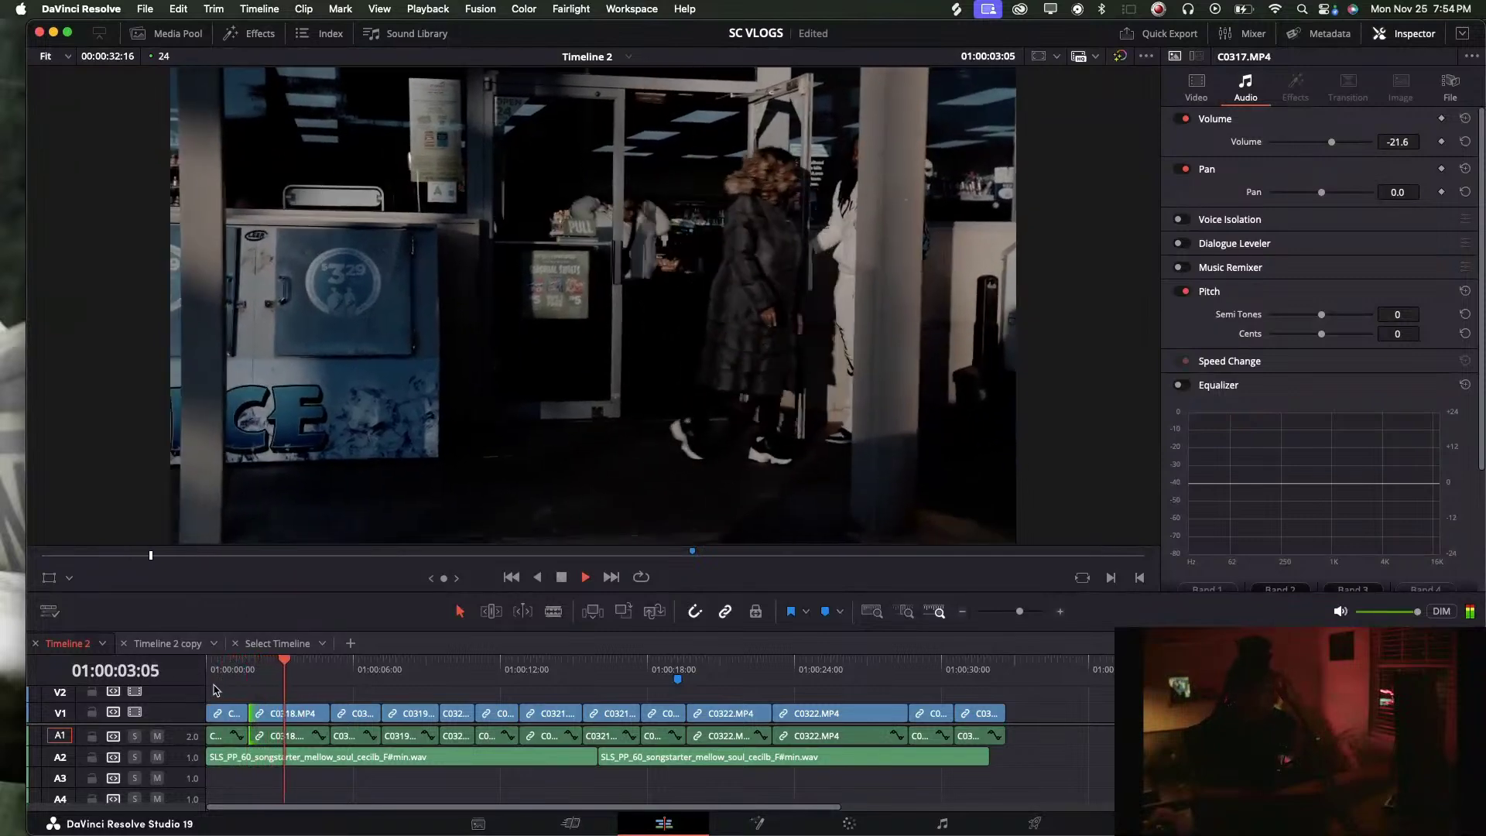
# Move the opening C0317 clip up to track V3, extend the C0318 clip's start to the timeline's beginning, and play it
pyautogui.moveTo(226, 712); pyautogui.dragTo(229, 673)
pyautogui.moveTo(256, 737); pyautogui.dragTo(209, 737)
pyautogui.press('Home')
pyautogui.press('space')
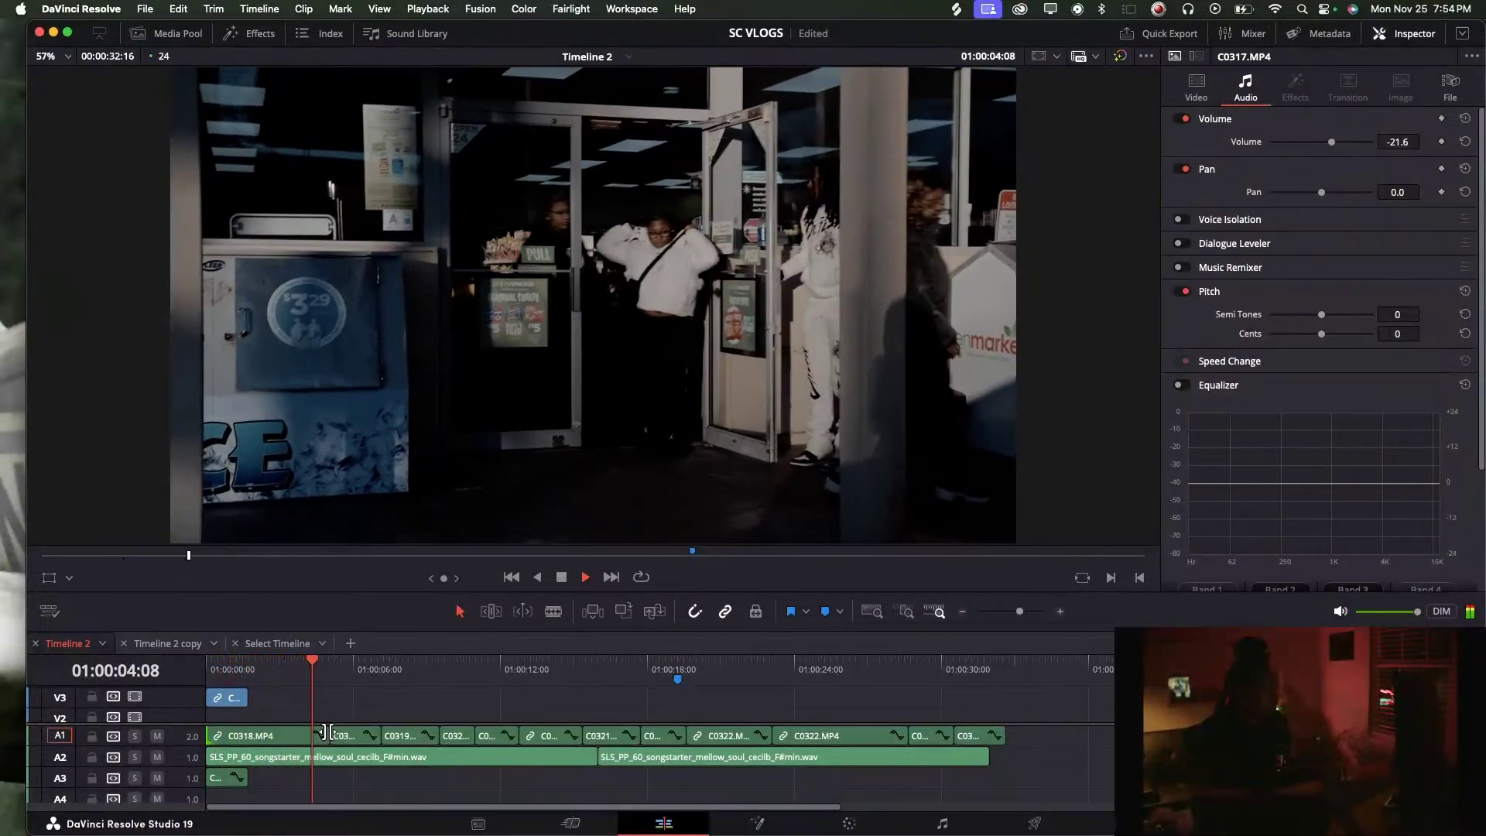
# Trim the end of the C0318 clip on V1 and delete the gap before the next clip
pyautogui.moveTo(321, 712); pyautogui.dragTo(317, 710)
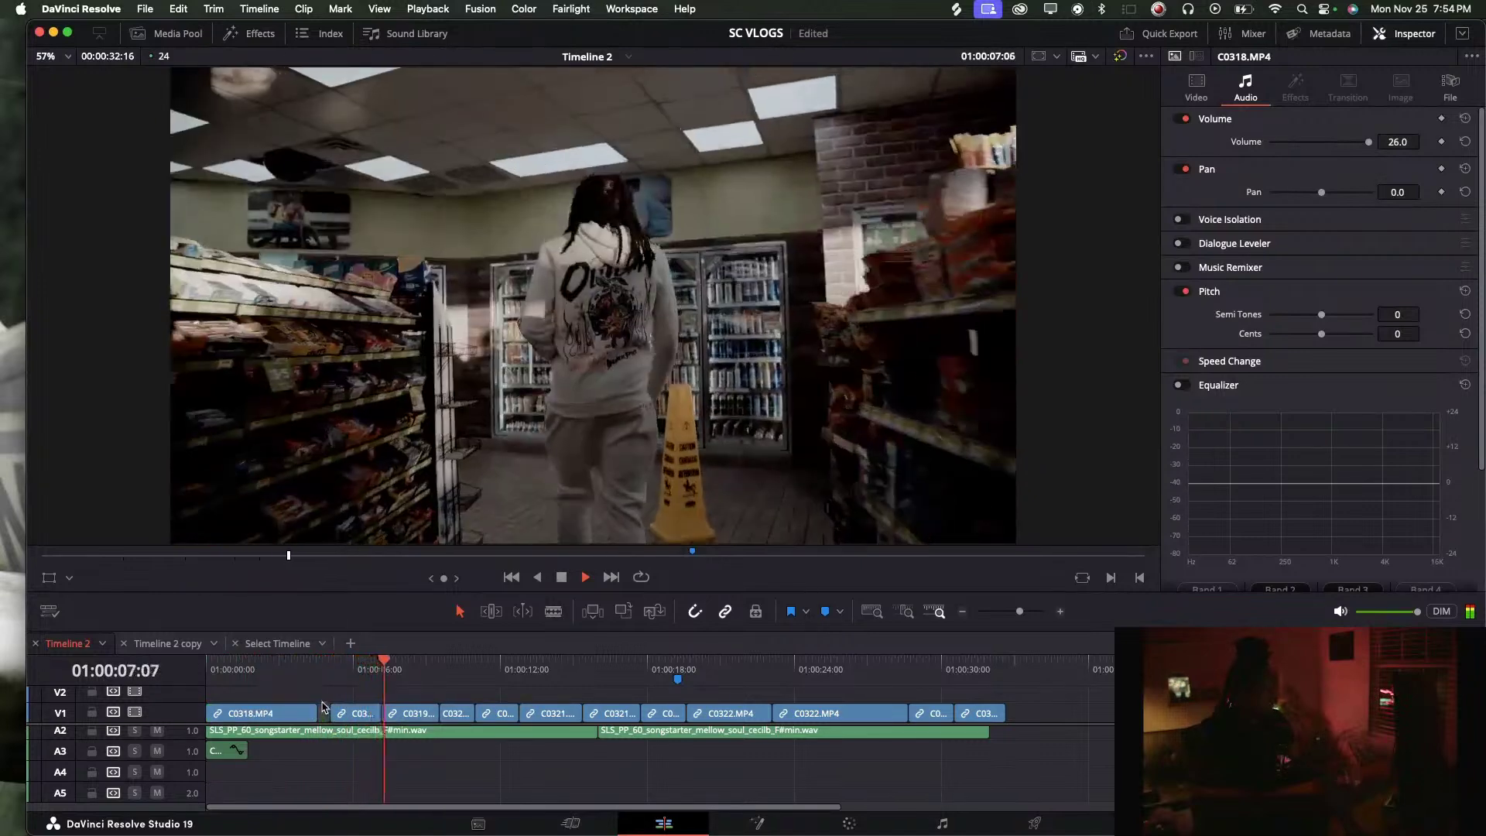
pyautogui.click(323, 712)
pyautogui.press('BackSpace')
pyautogui.click(280, 683)
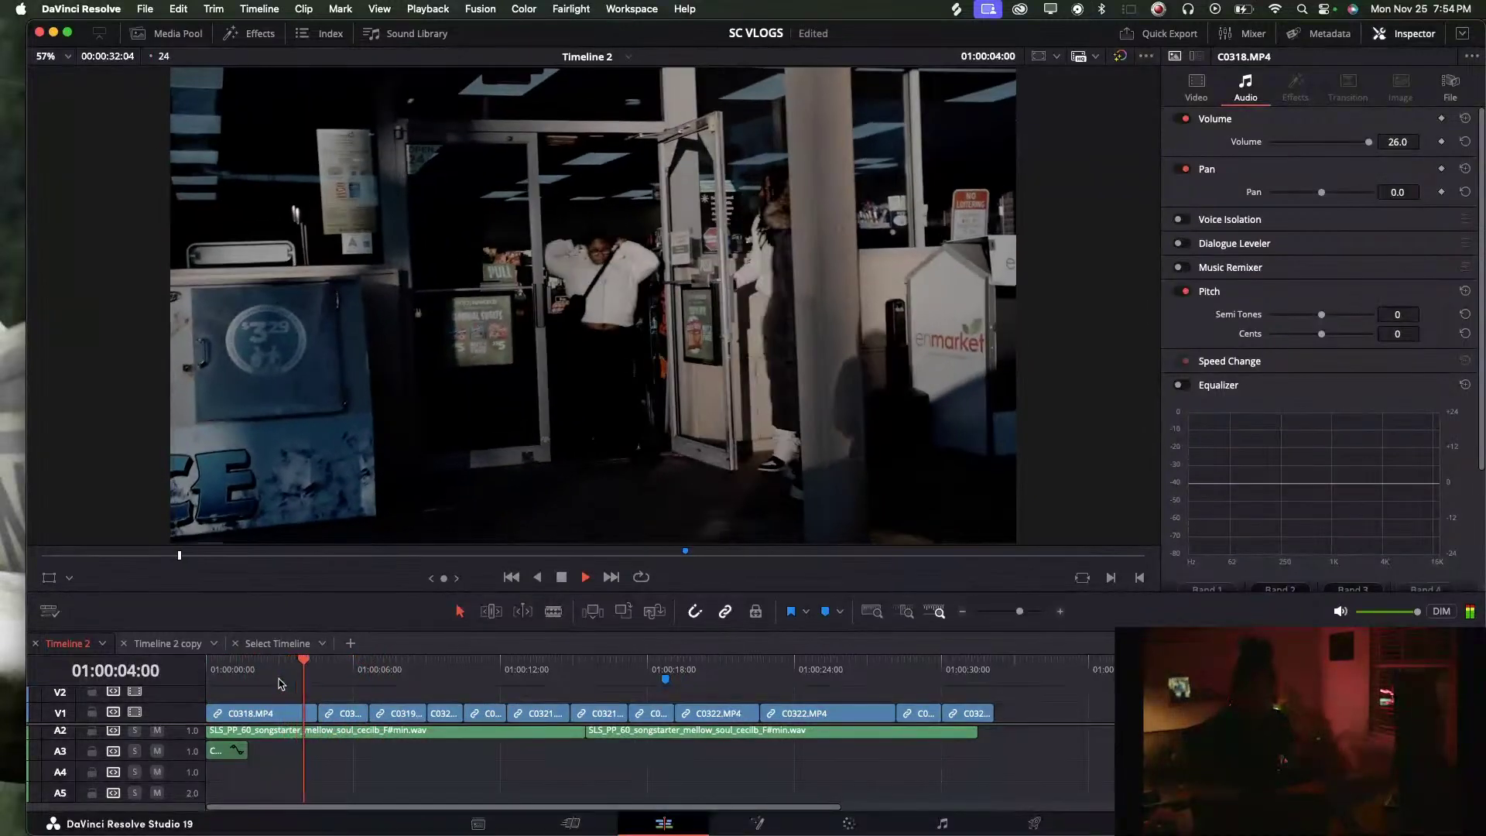
# Set the highlights to -5.50 and the contrast to 1.142 on clip 03, the snack-aisle shot, and play it
pyautogui.click(345, 714)
pyautogui.press('space')
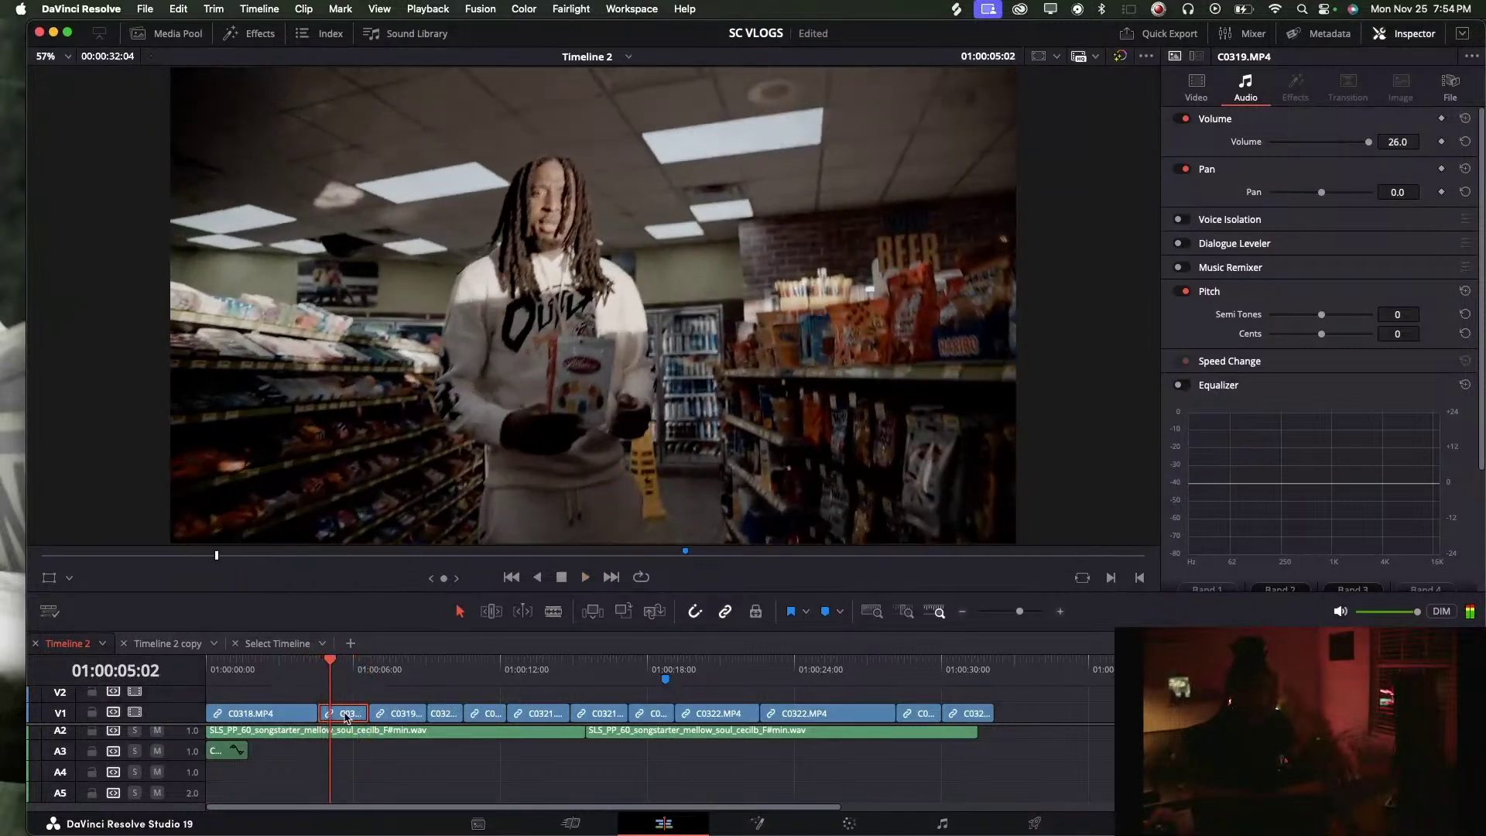
pyautogui.click(850, 824)
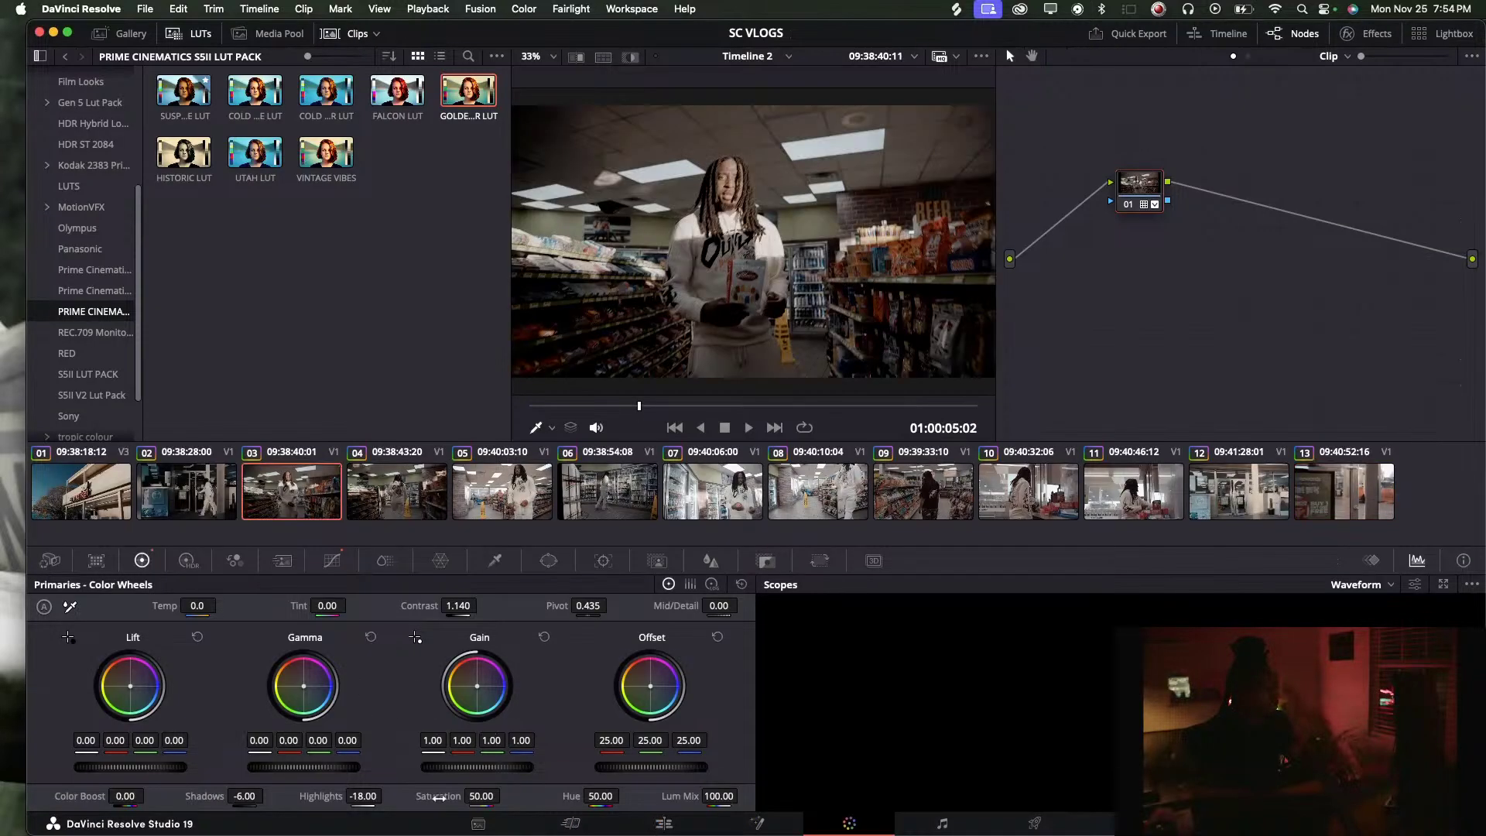
pyautogui.moveTo(364, 795); pyautogui.dragTo(387, 795)
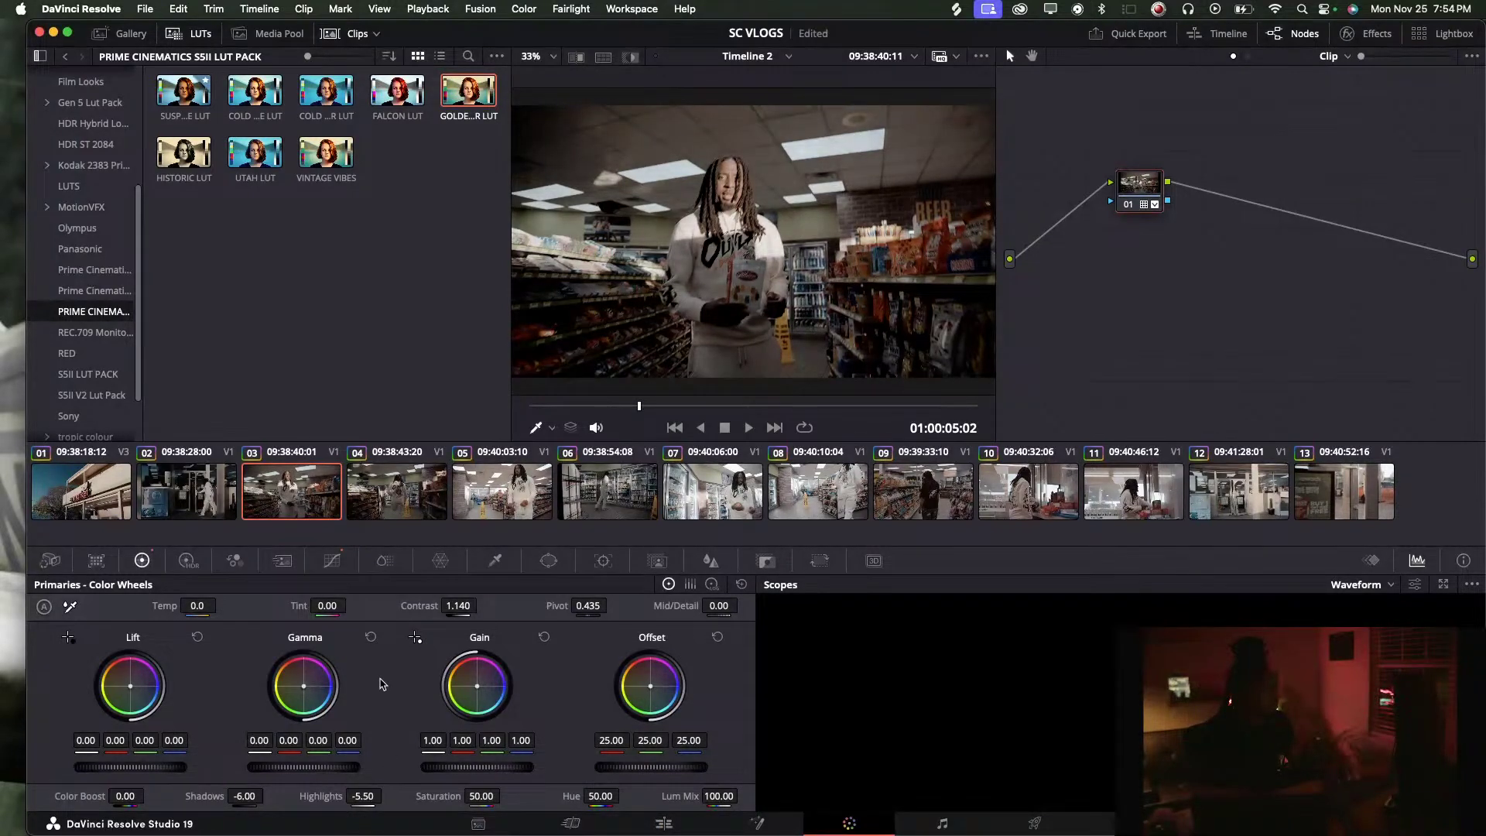
pyautogui.moveTo(457, 606); pyautogui.dragTo(453, 606)
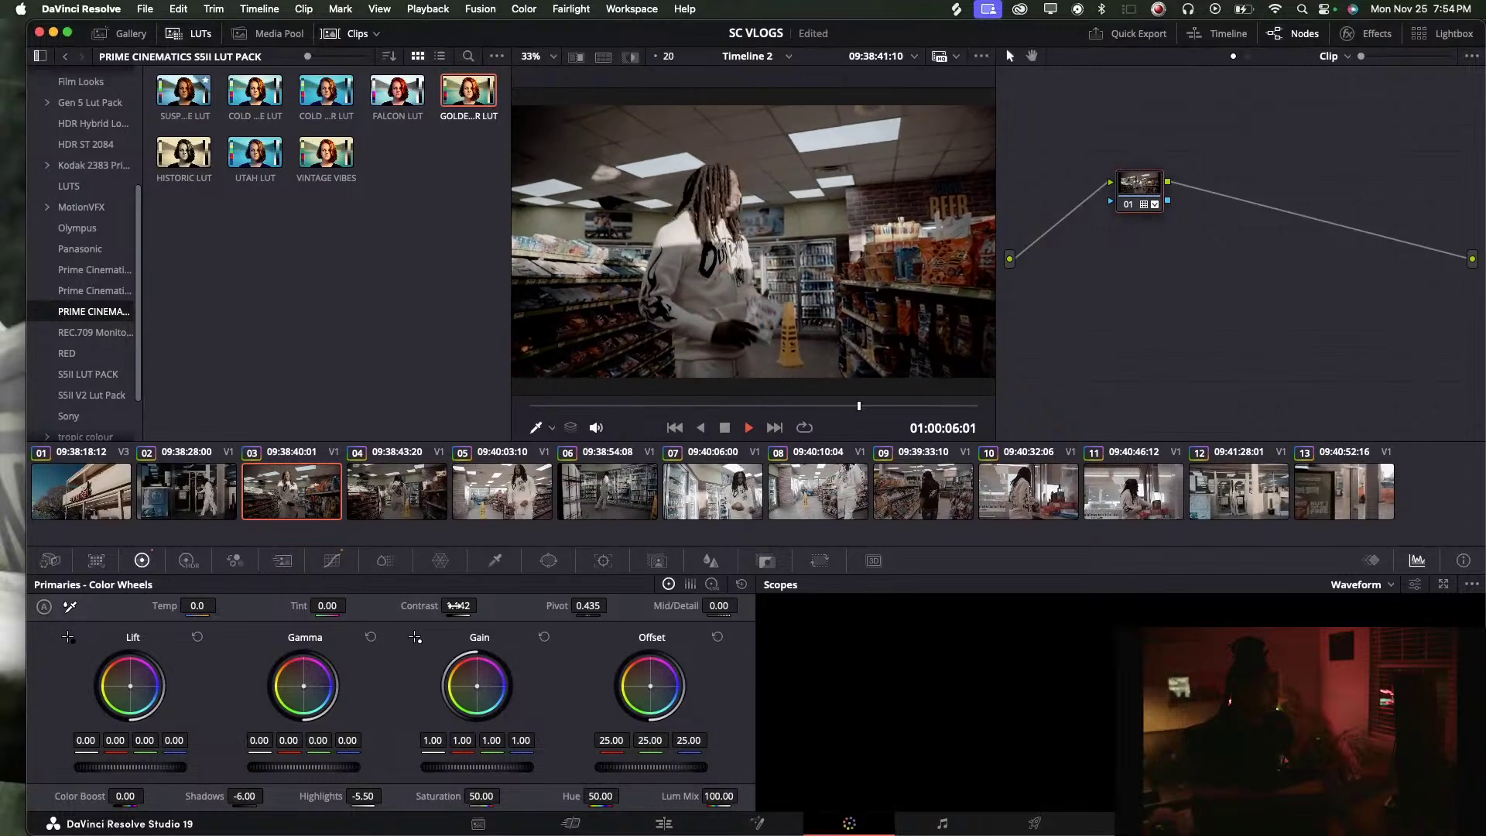
pyautogui.press('space')
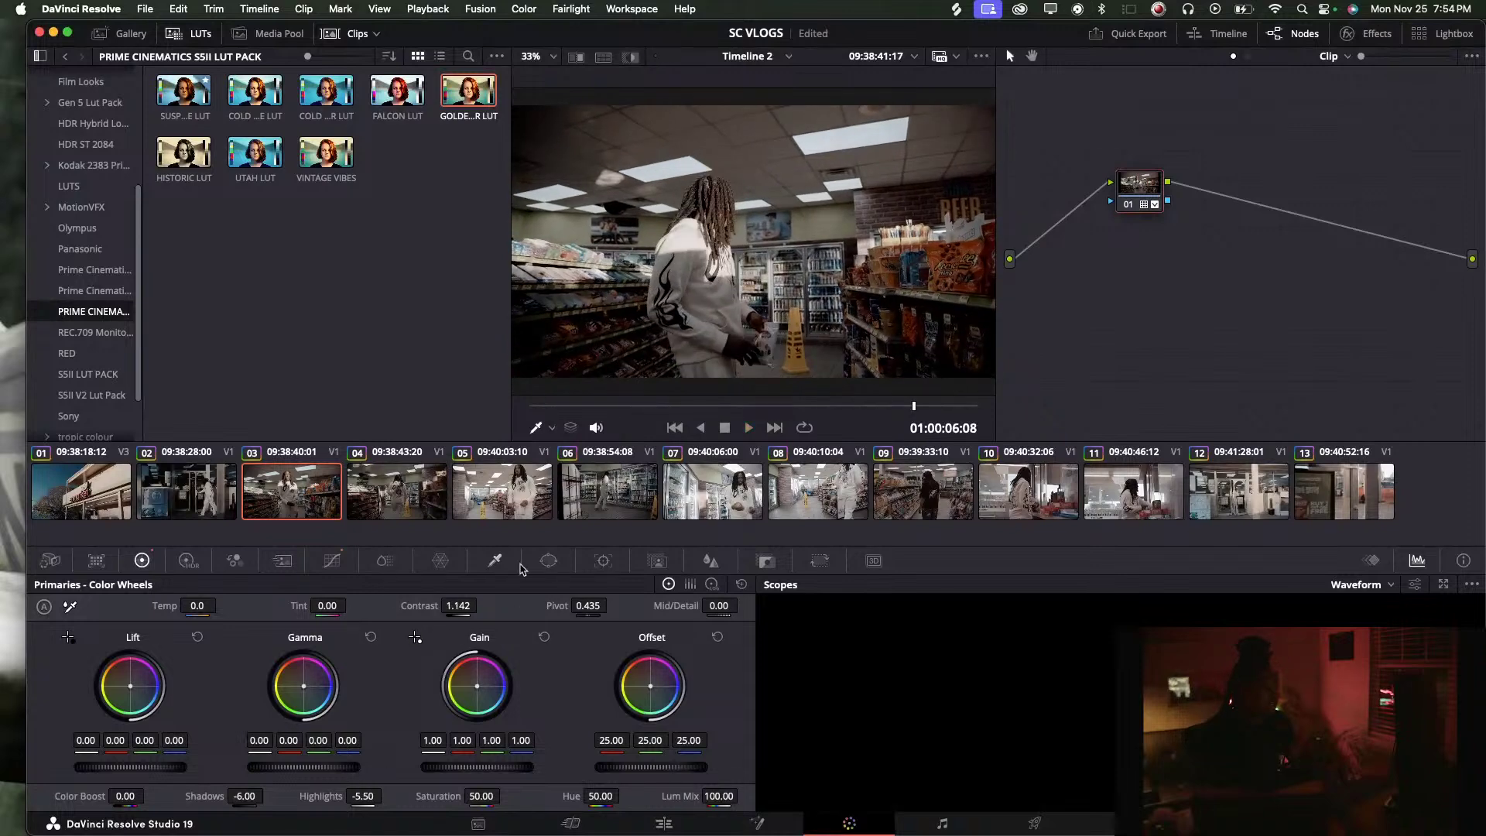
# Adjust the highlight point on clip 03's custom curve and slightly raise the shadow point on clip 04's curve
pyautogui.click(332, 560)
pyautogui.moveTo(429, 662); pyautogui.dragTo(438, 665)
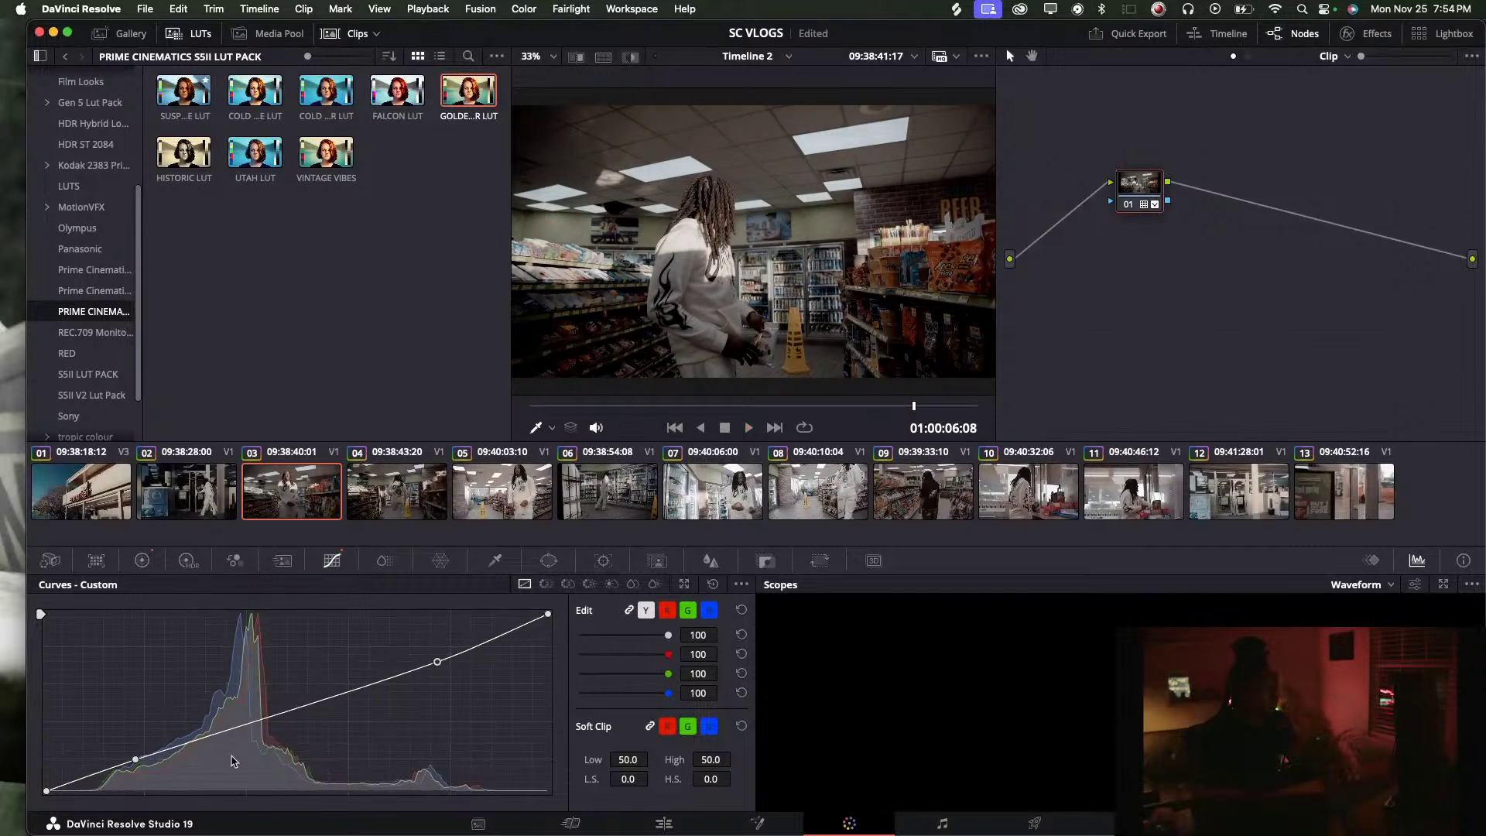
pyautogui.press('space')
pyautogui.moveTo(137, 760); pyautogui.dragTo(135, 755)
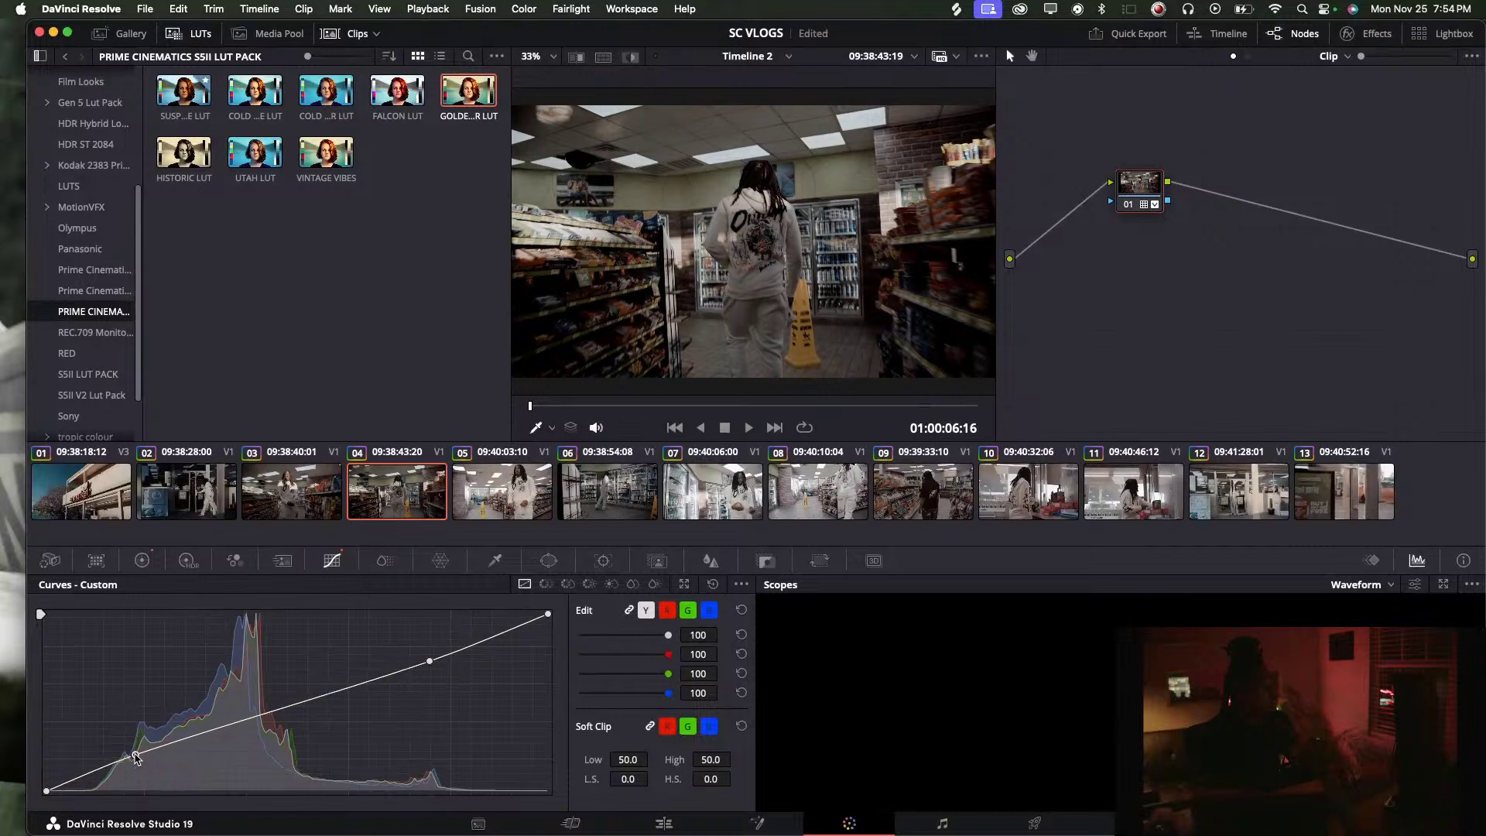
pyautogui.press('space')
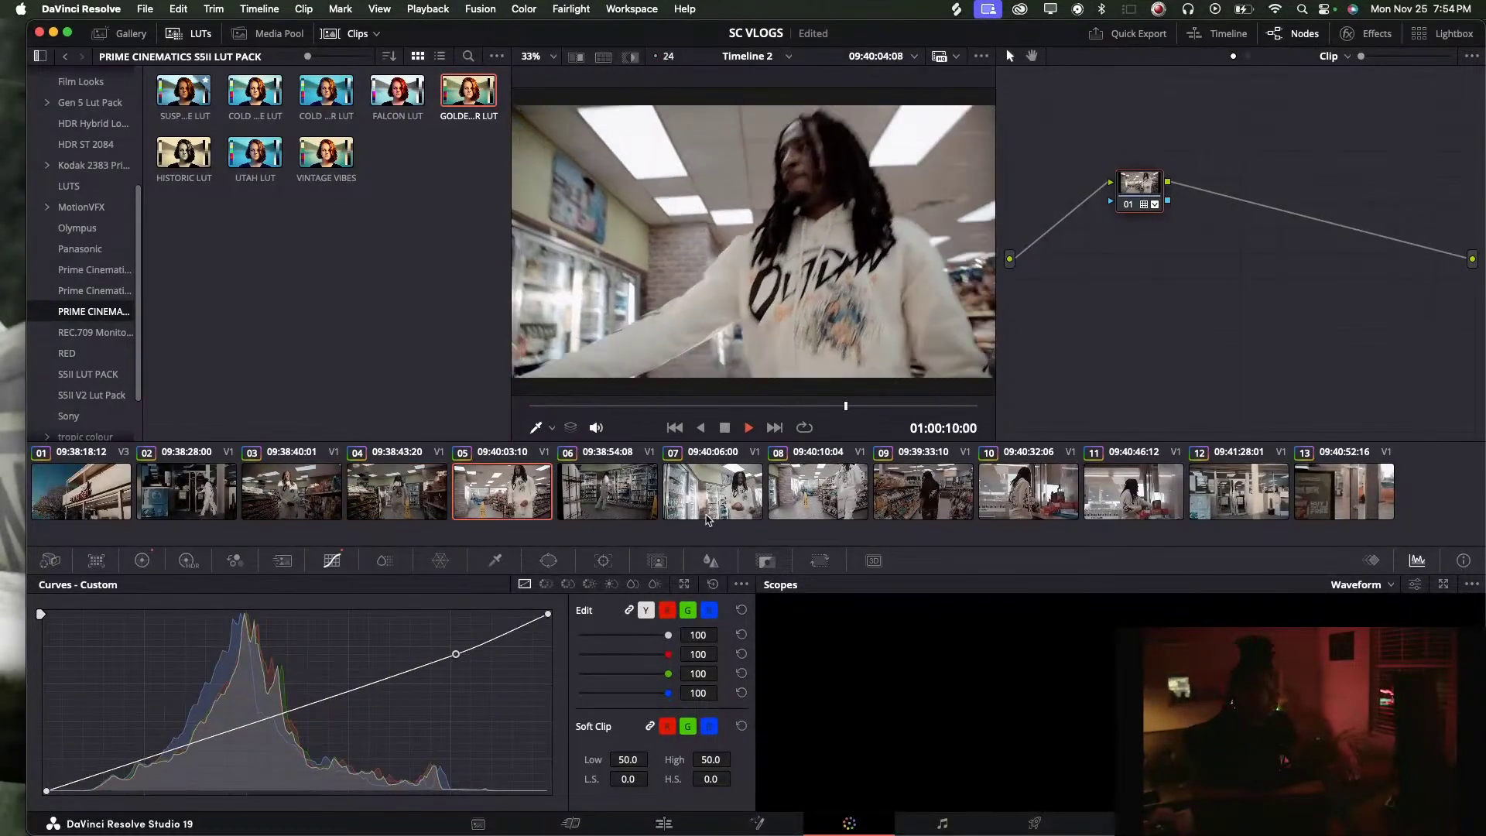
# Add a highlight point to the custom curve of clip 07, the cooler-door shot, and pull it down
pyautogui.press('space')
pyautogui.click(742, 489)
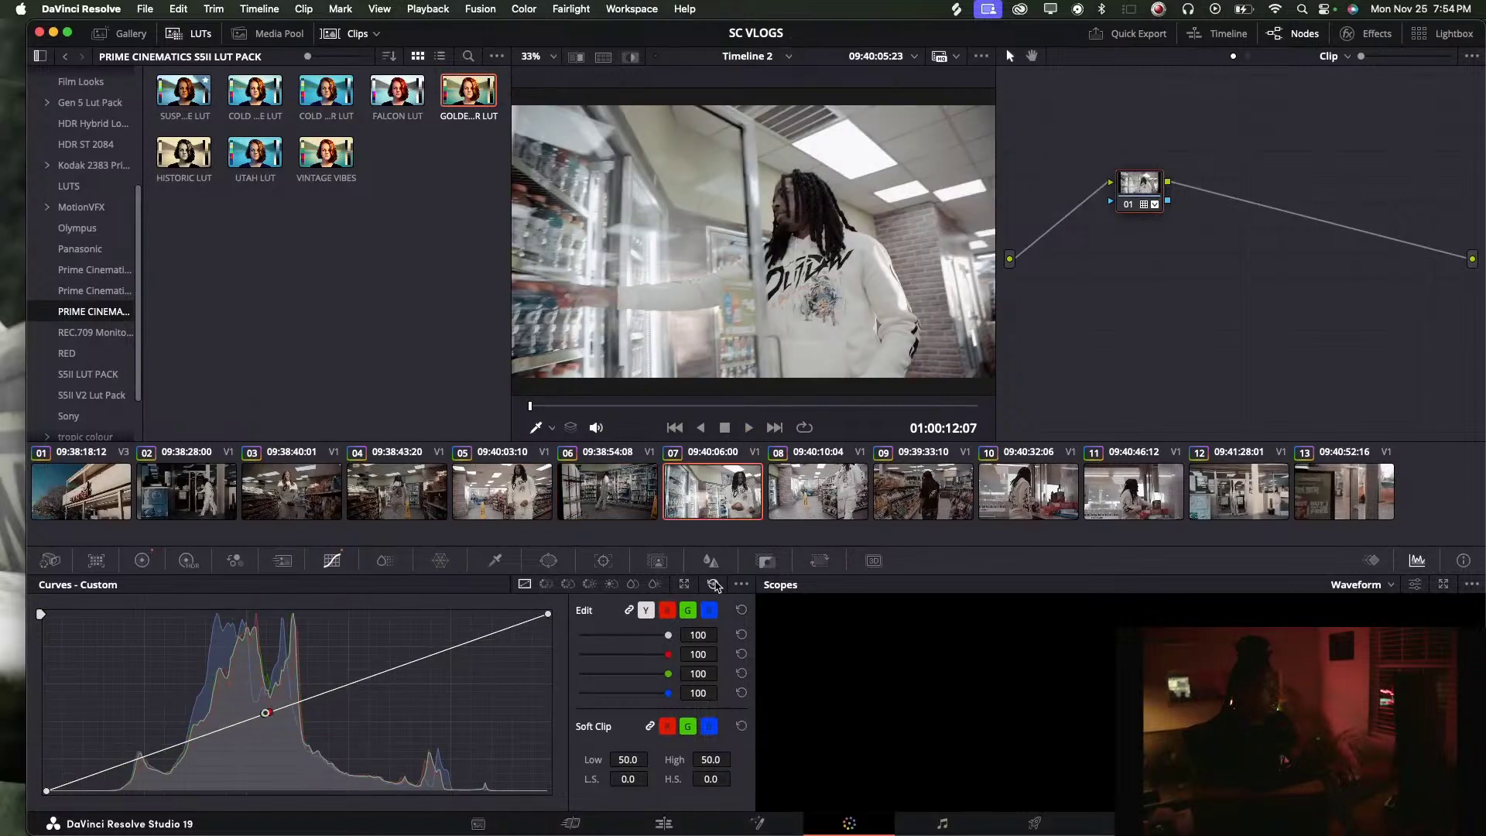
pyautogui.click(454, 652)
pyautogui.moveTo(454, 654); pyautogui.dragTo(454, 662)
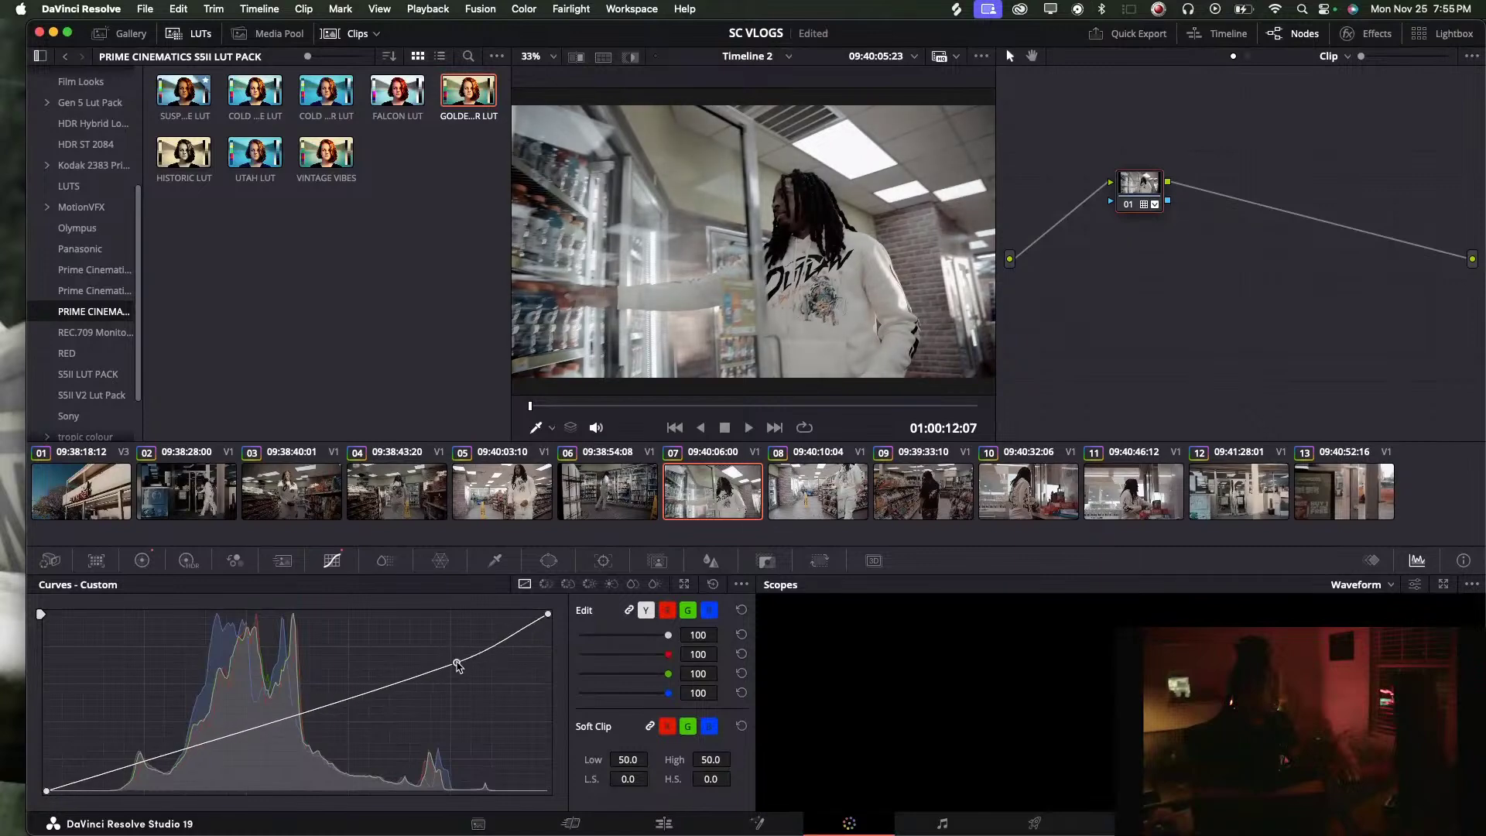
# Play the graded sequence through to clip 13 and check the end of that final clip
pyautogui.press('space')
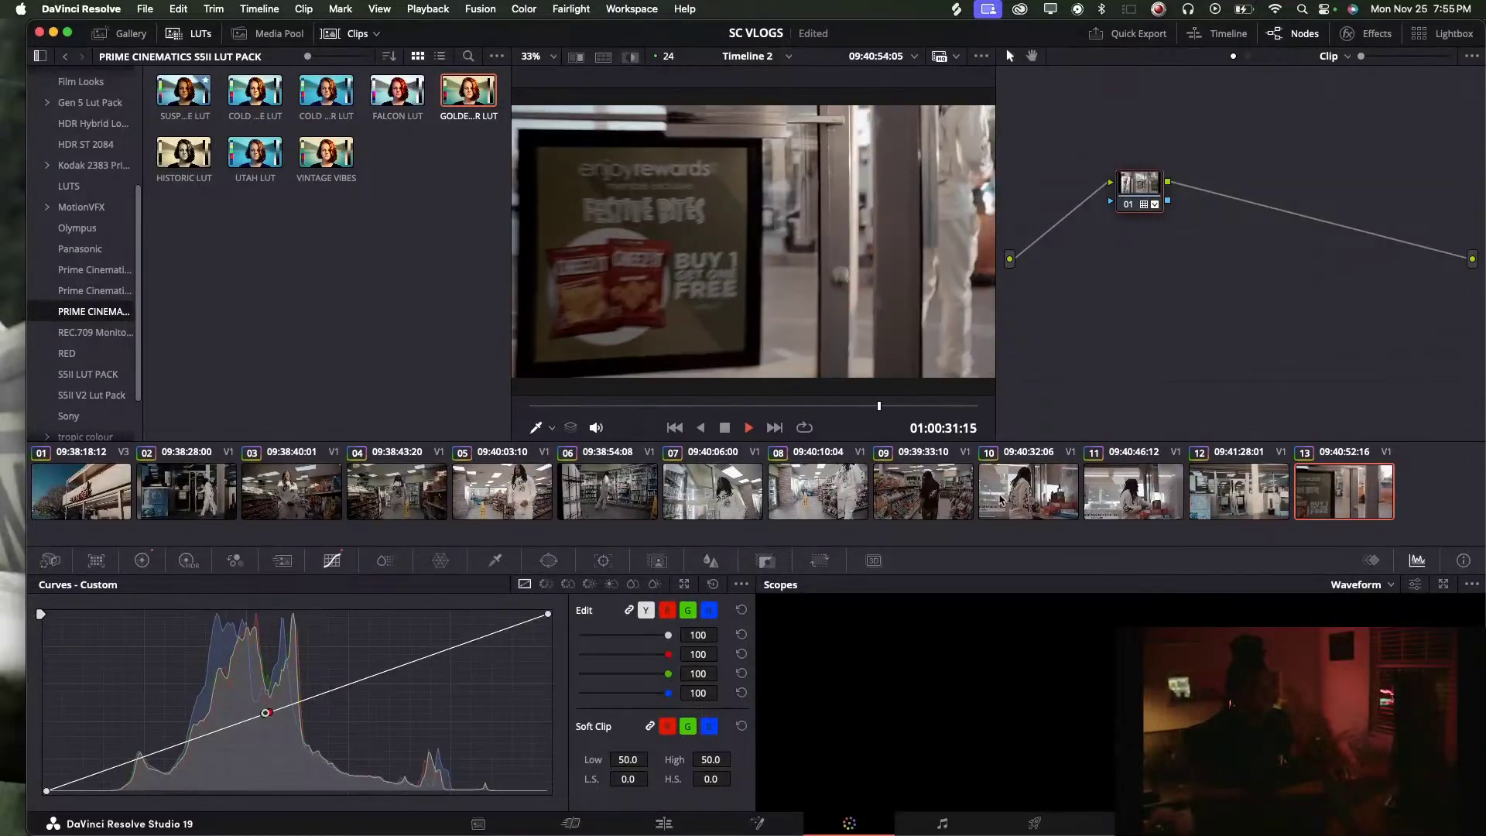
pyautogui.press('space')
pyautogui.click(952, 407)
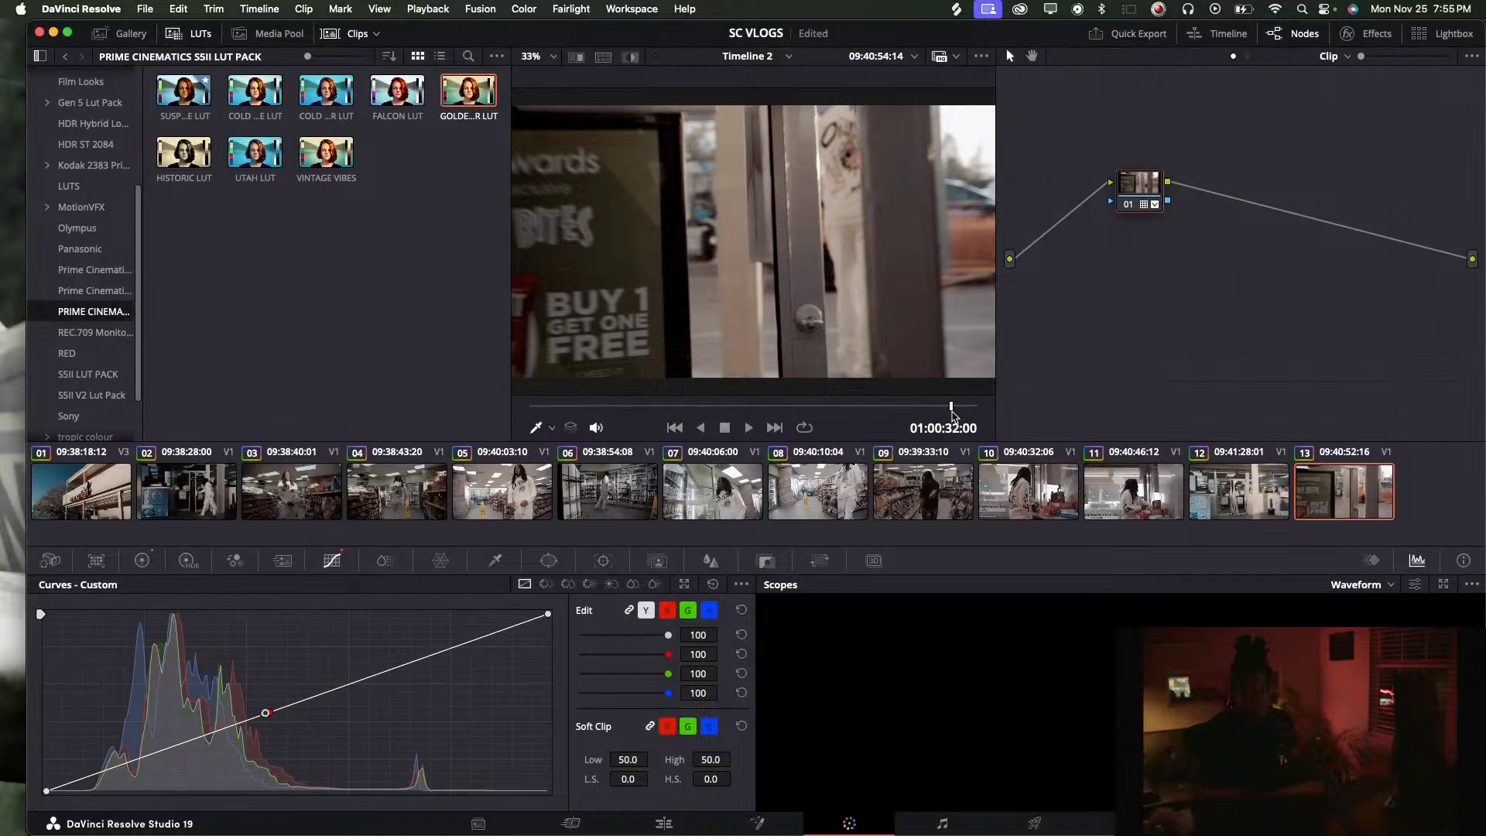
# Show the whole sequence in the Edit page timeline, return to its start, and play the opening
pyautogui.click(664, 823)
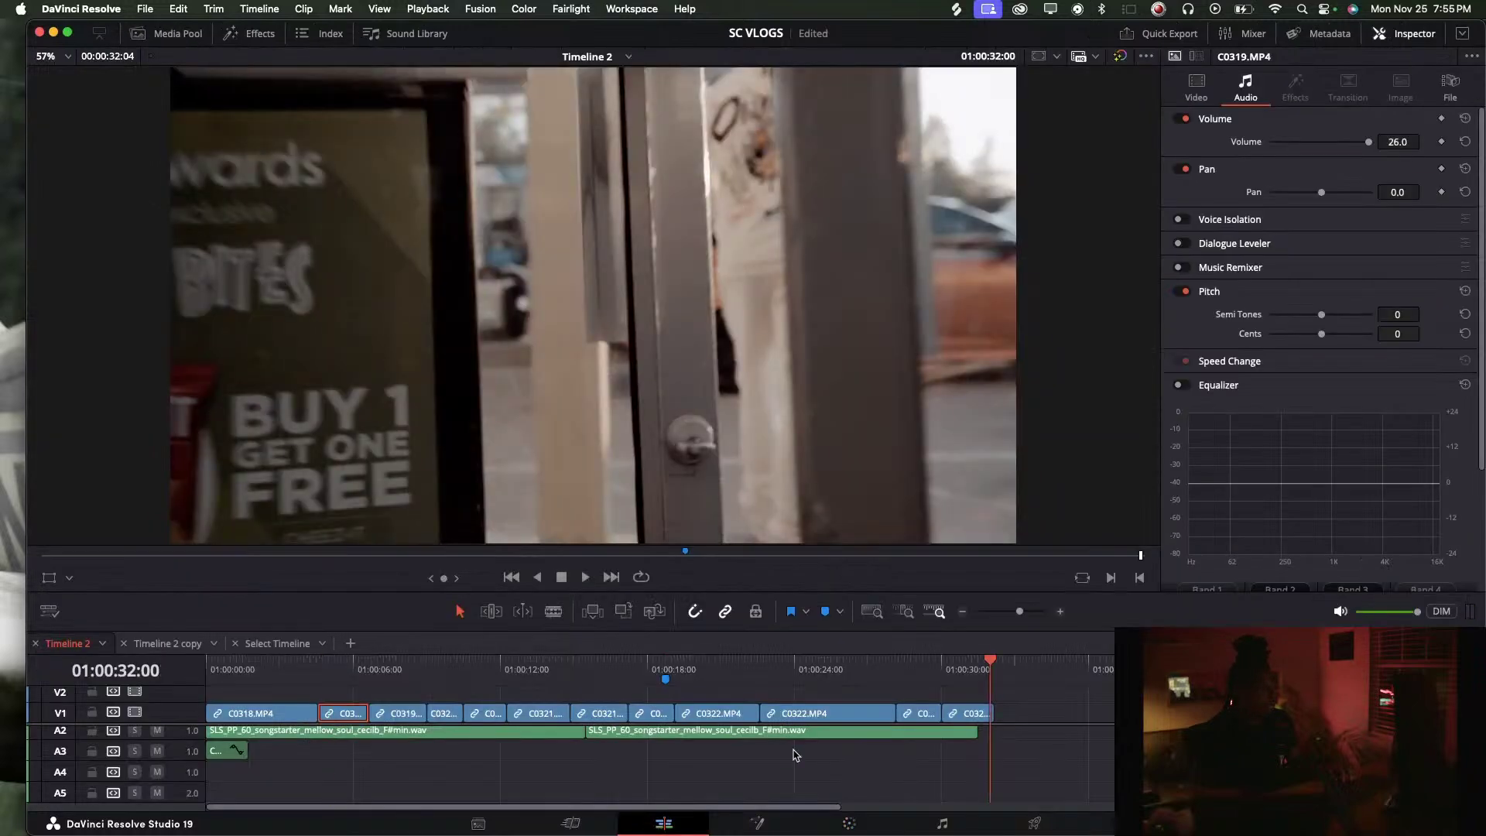
pyautogui.moveTo(1019, 612); pyautogui.dragTo(1010, 615)
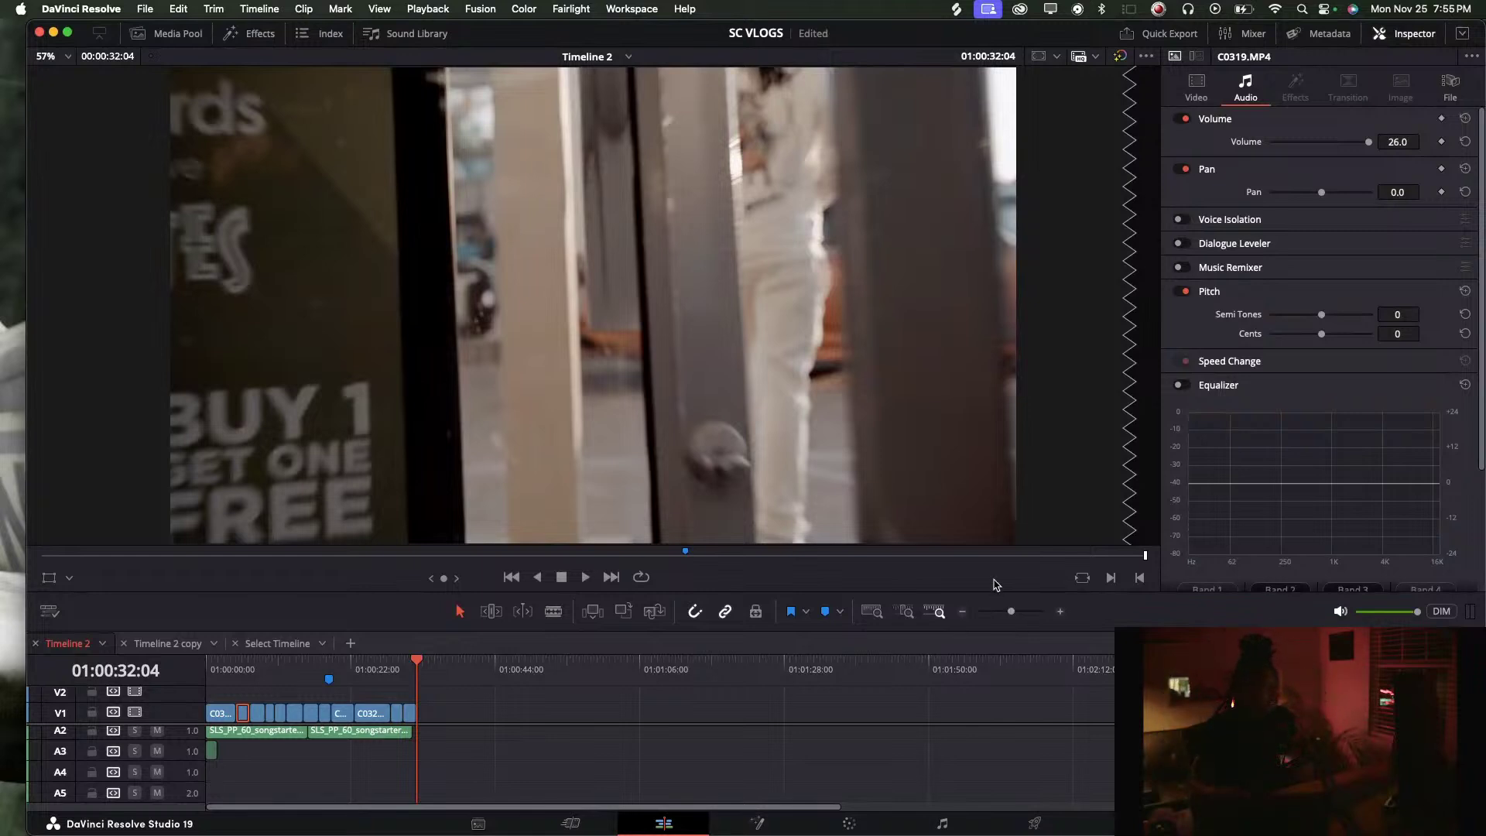
pyautogui.moveTo(333, 670)
pyautogui.mouseDown()
pyautogui.moveTo(73, 677)
pyautogui.moveTo(416, 673)
pyautogui.moveTo(198, 672)
pyautogui.mouseUp()
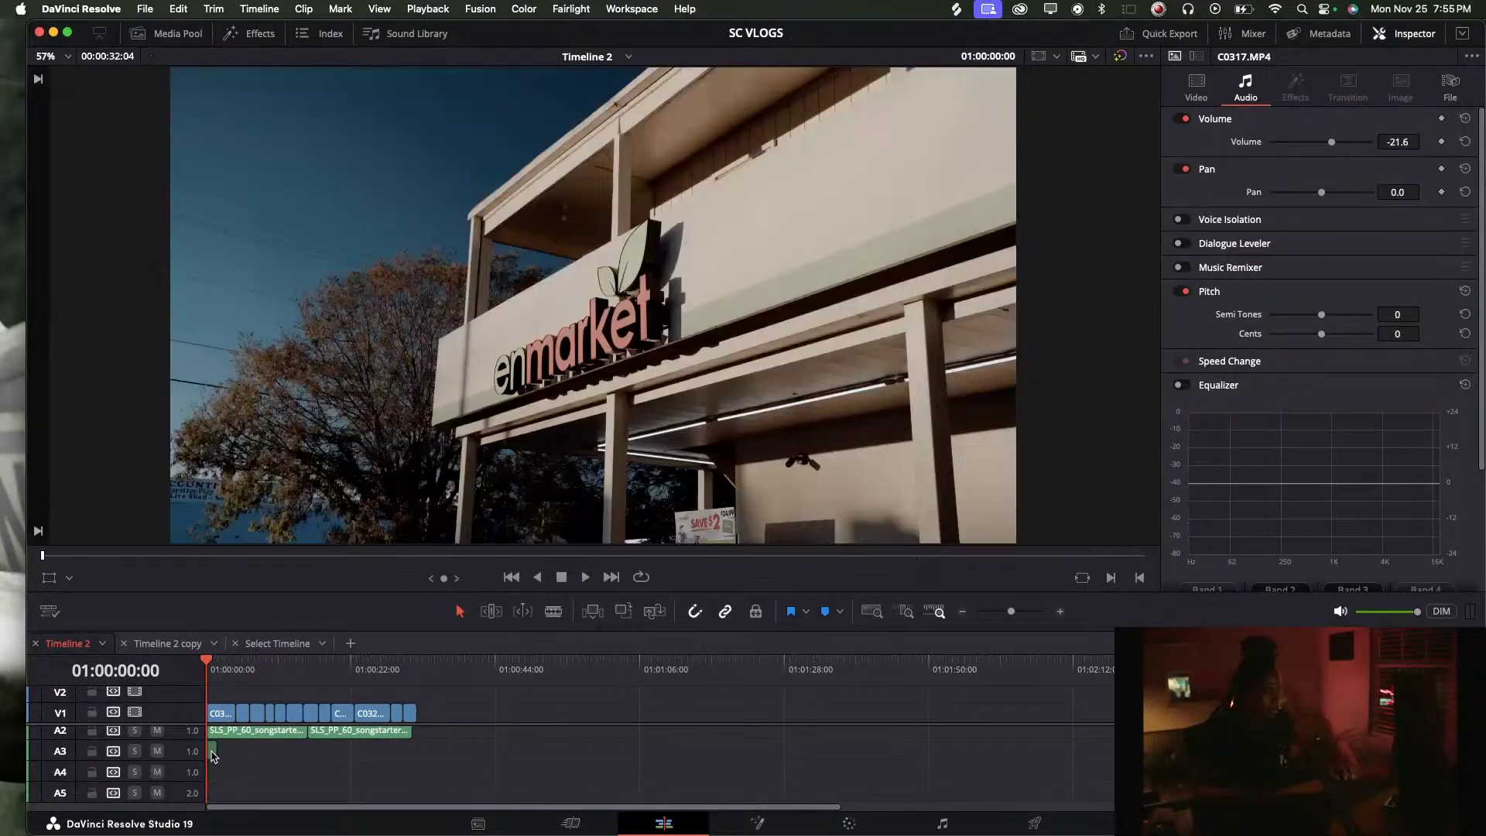
pyautogui.press('space')
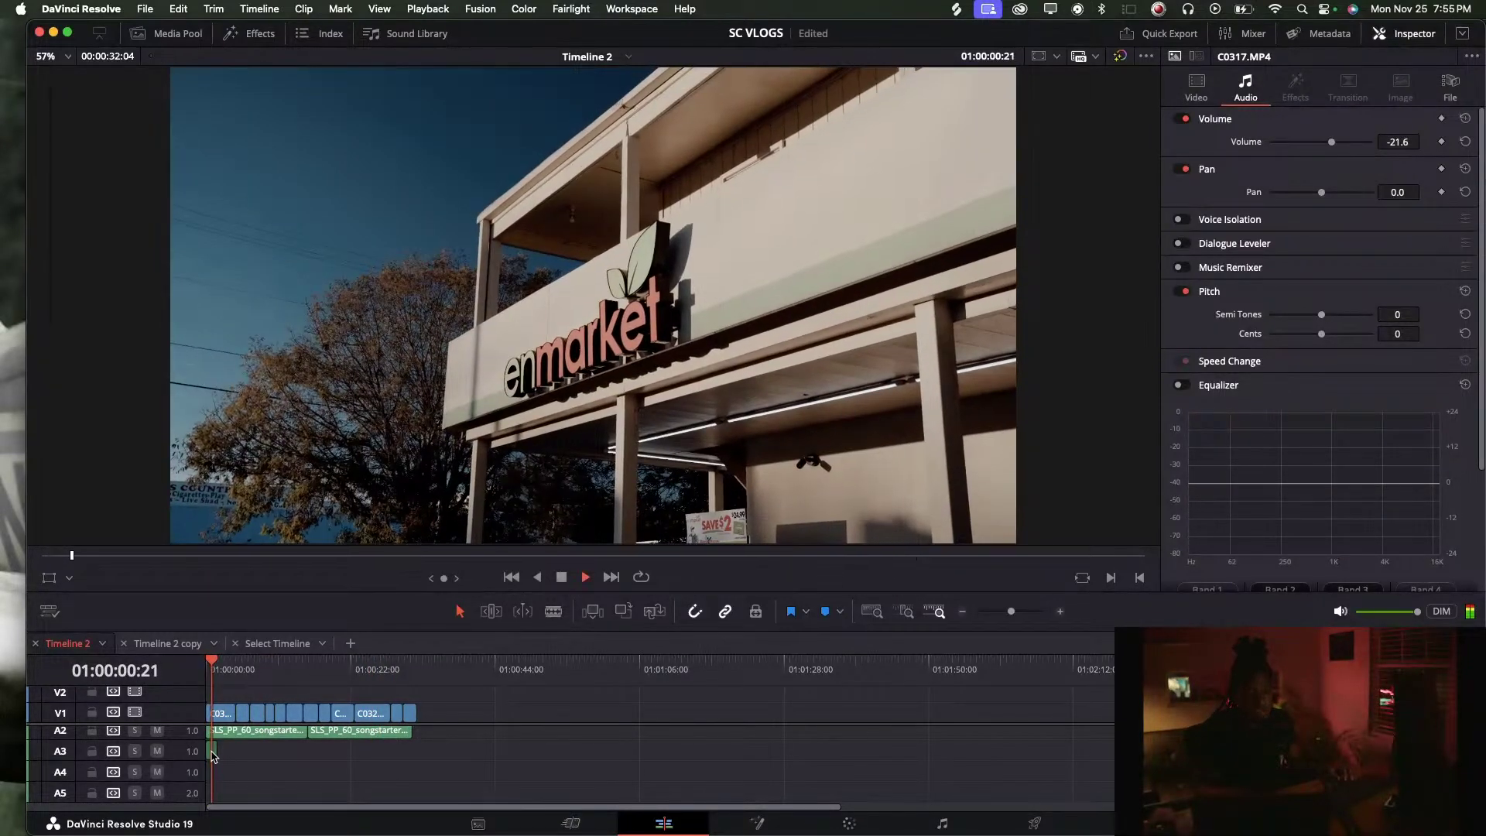
pyautogui.press('space')
pyautogui.click(235, 673)
# Scrub through the in-store clips and play the sequence on to the final door shot
pyautogui.moveTo(236, 676); pyautogui.dragTo(272, 672)
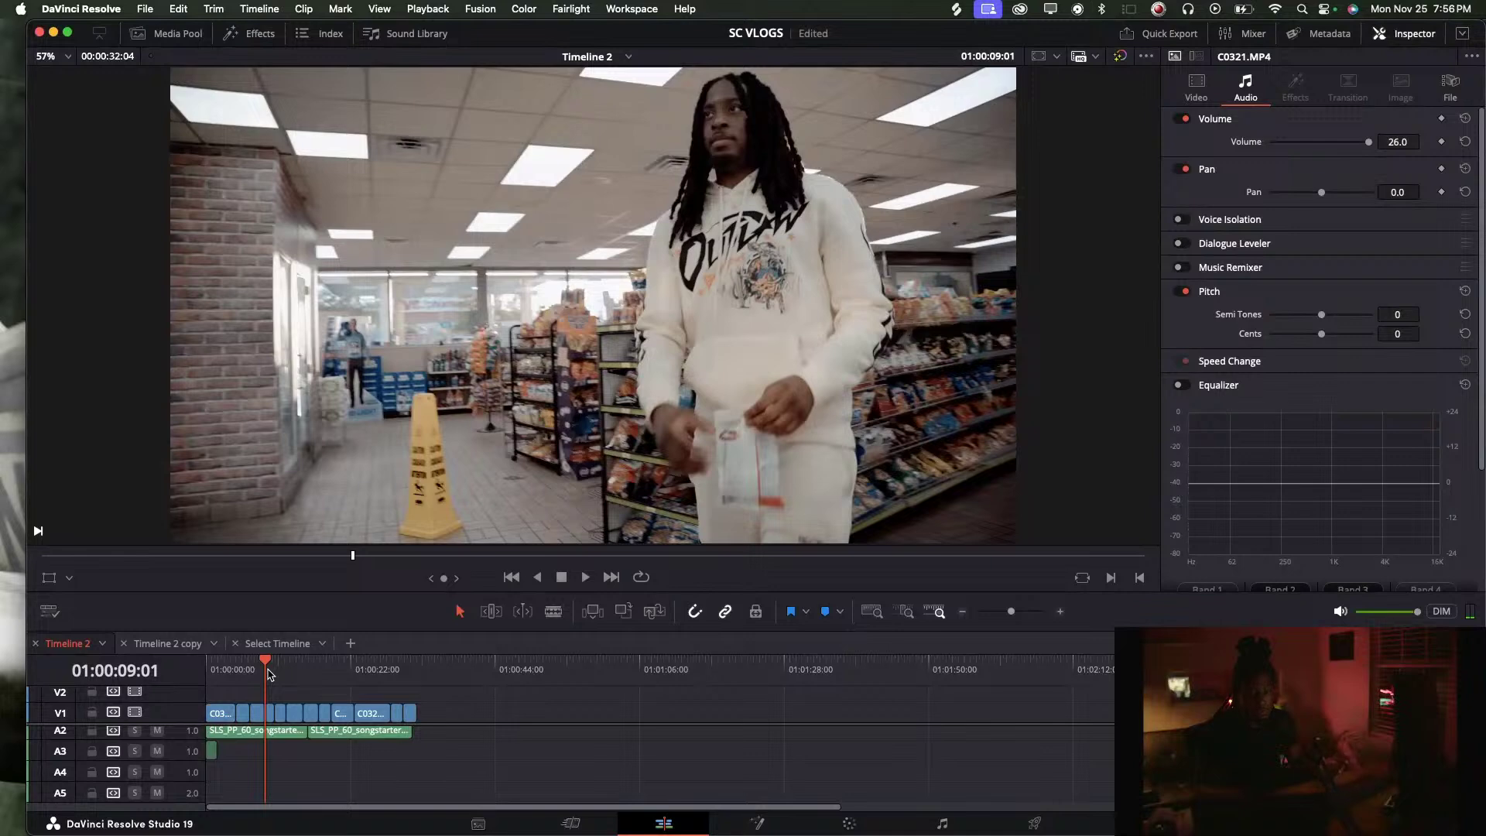
pyautogui.press('space')
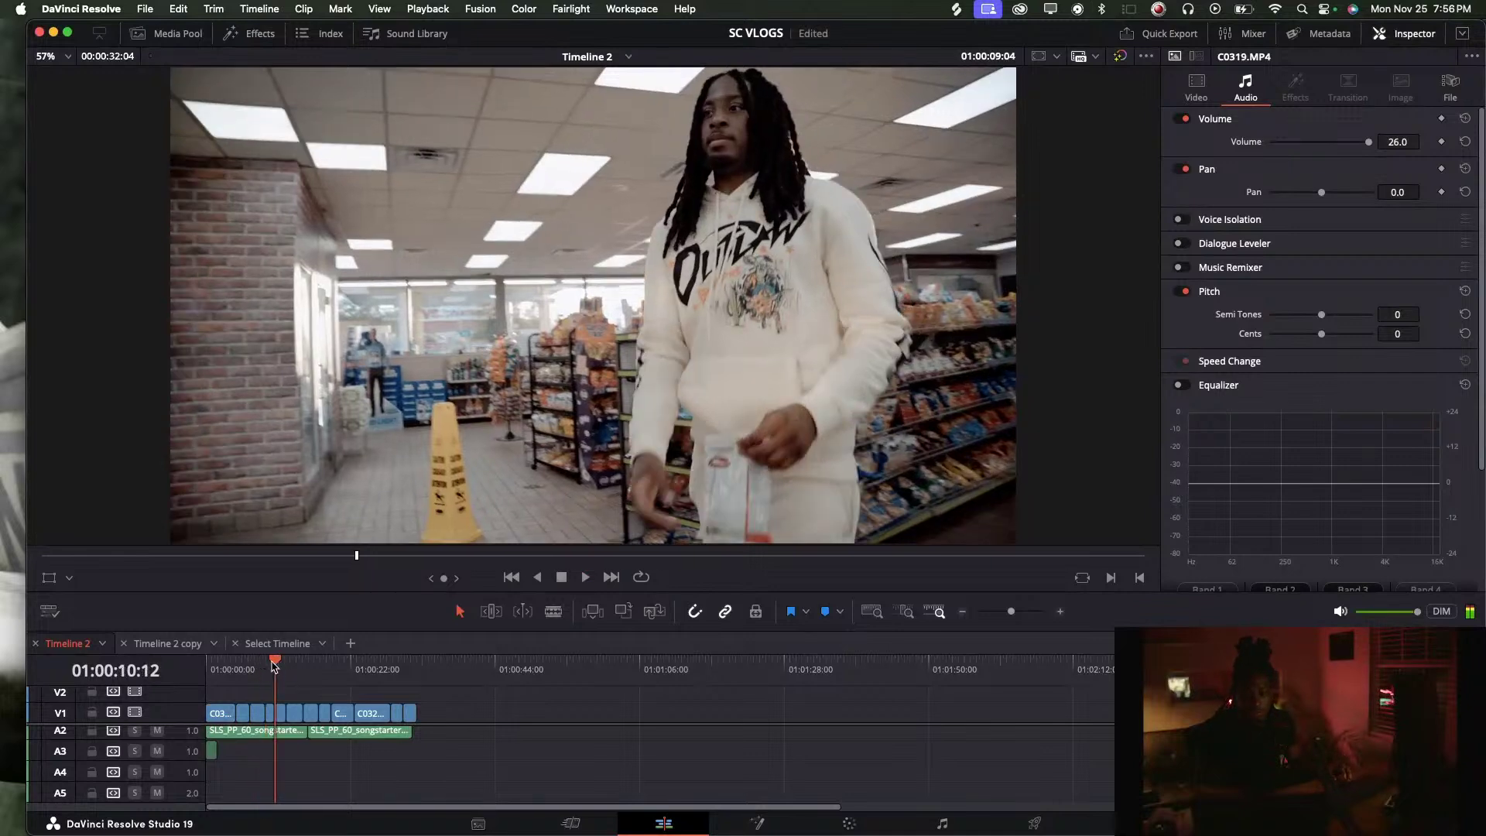
pyautogui.moveTo(286, 663)
pyautogui.mouseDown()
pyautogui.moveTo(404, 666)
pyautogui.moveTo(207, 670)
pyautogui.moveTo(304, 667)
pyautogui.mouseUp()
pyautogui.click(250, 665)
pyautogui.press('space')
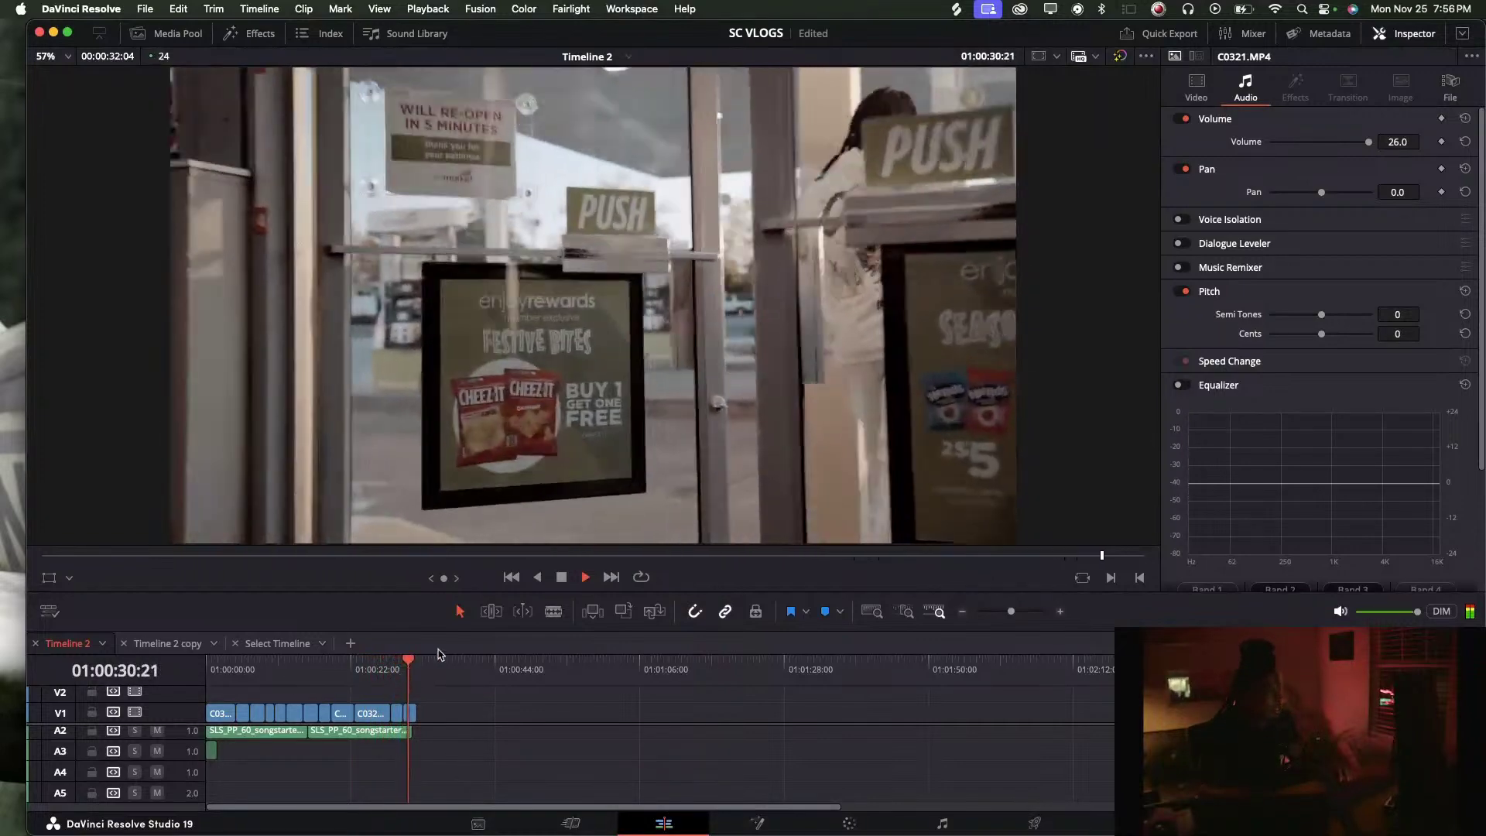
pyautogui.press('space')
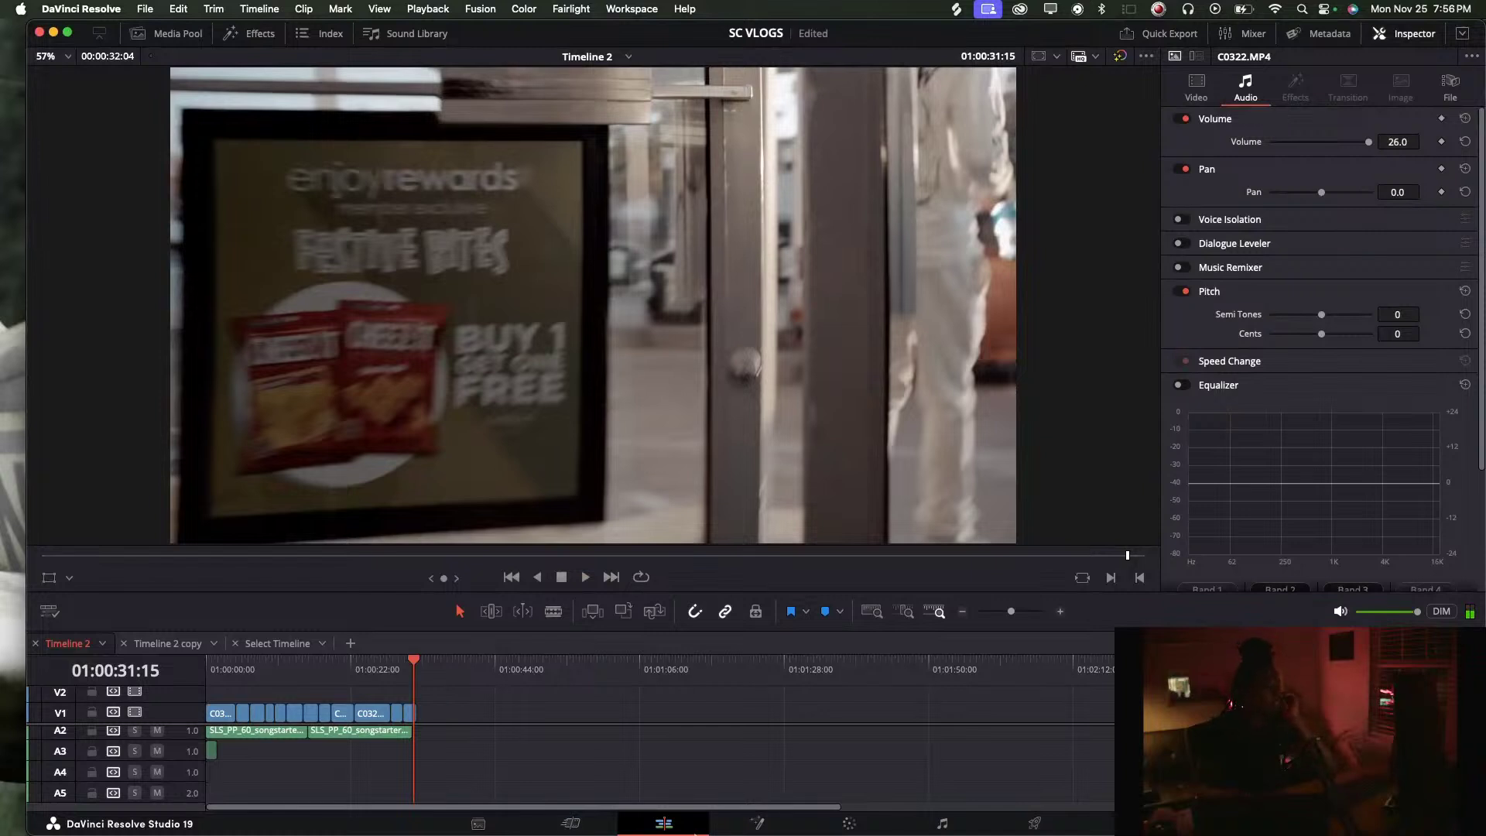
pyautogui.moveTo(691, 832)
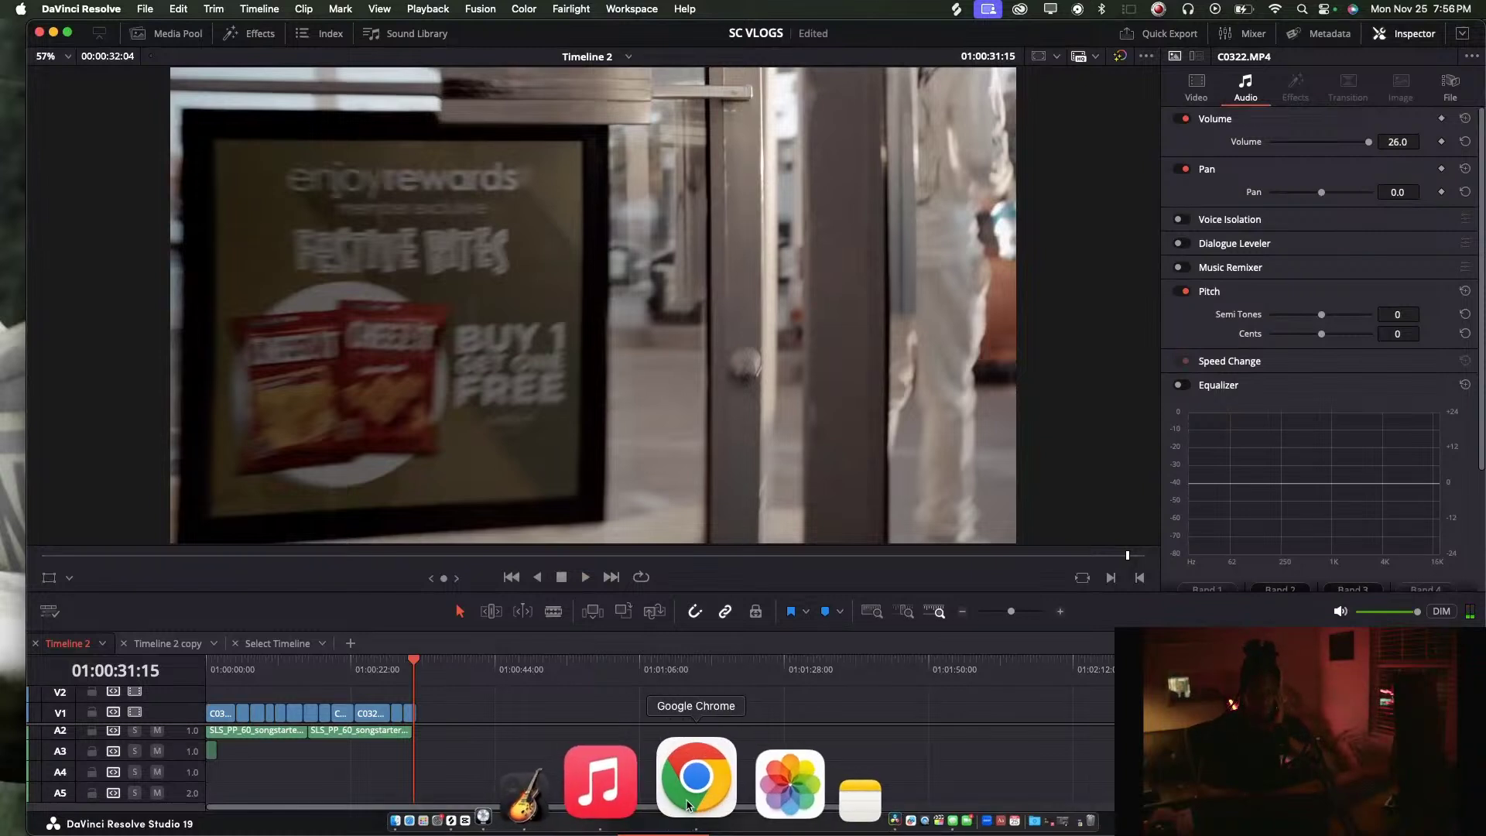
pyautogui.click(567, 827)
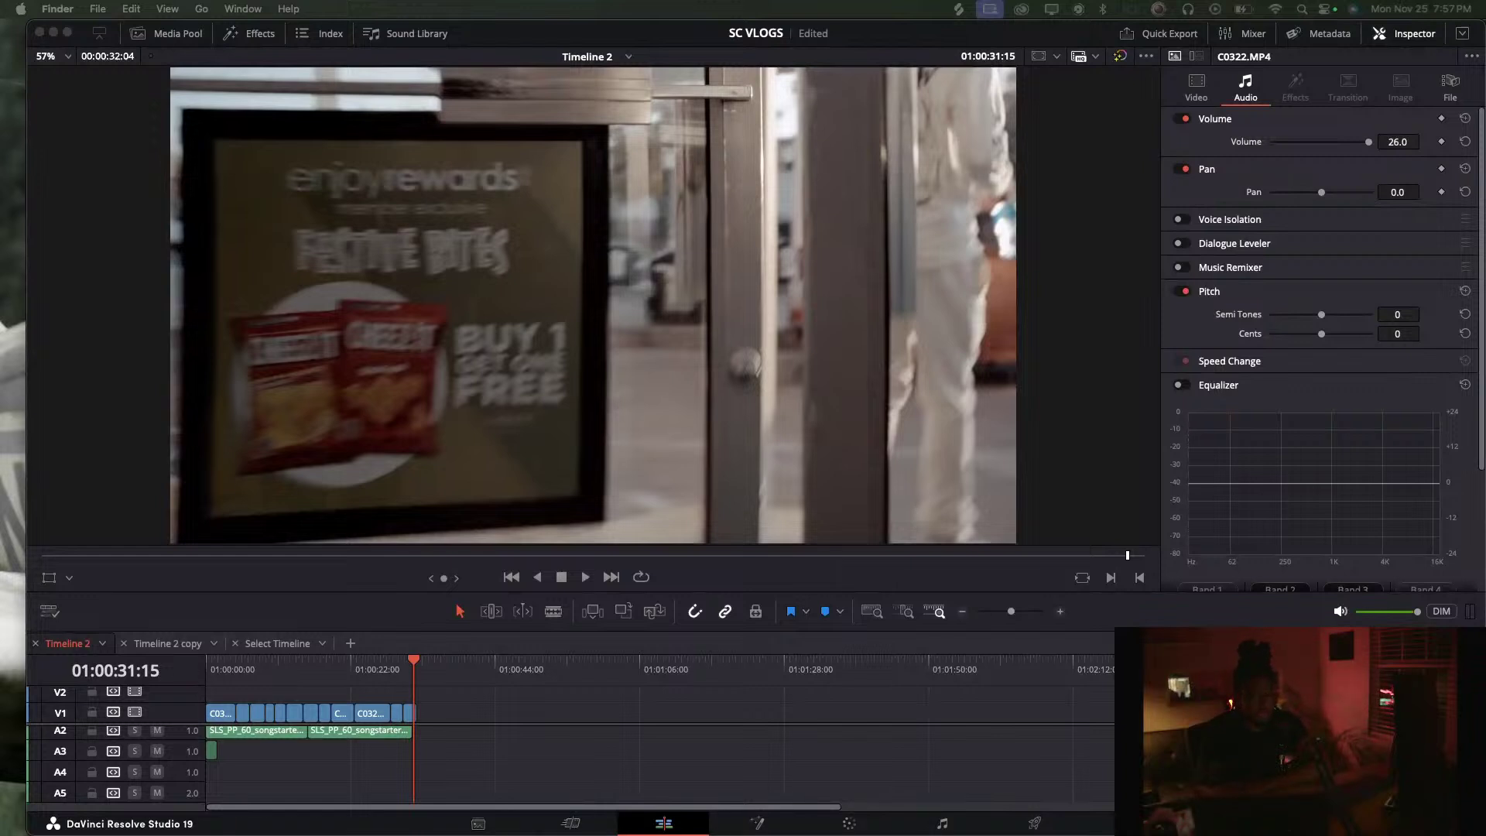
# Return to the start of the sequence and play the opening store sign clip into the C0318 clip
pyautogui.click(325, 689)
pyautogui.press('Home')
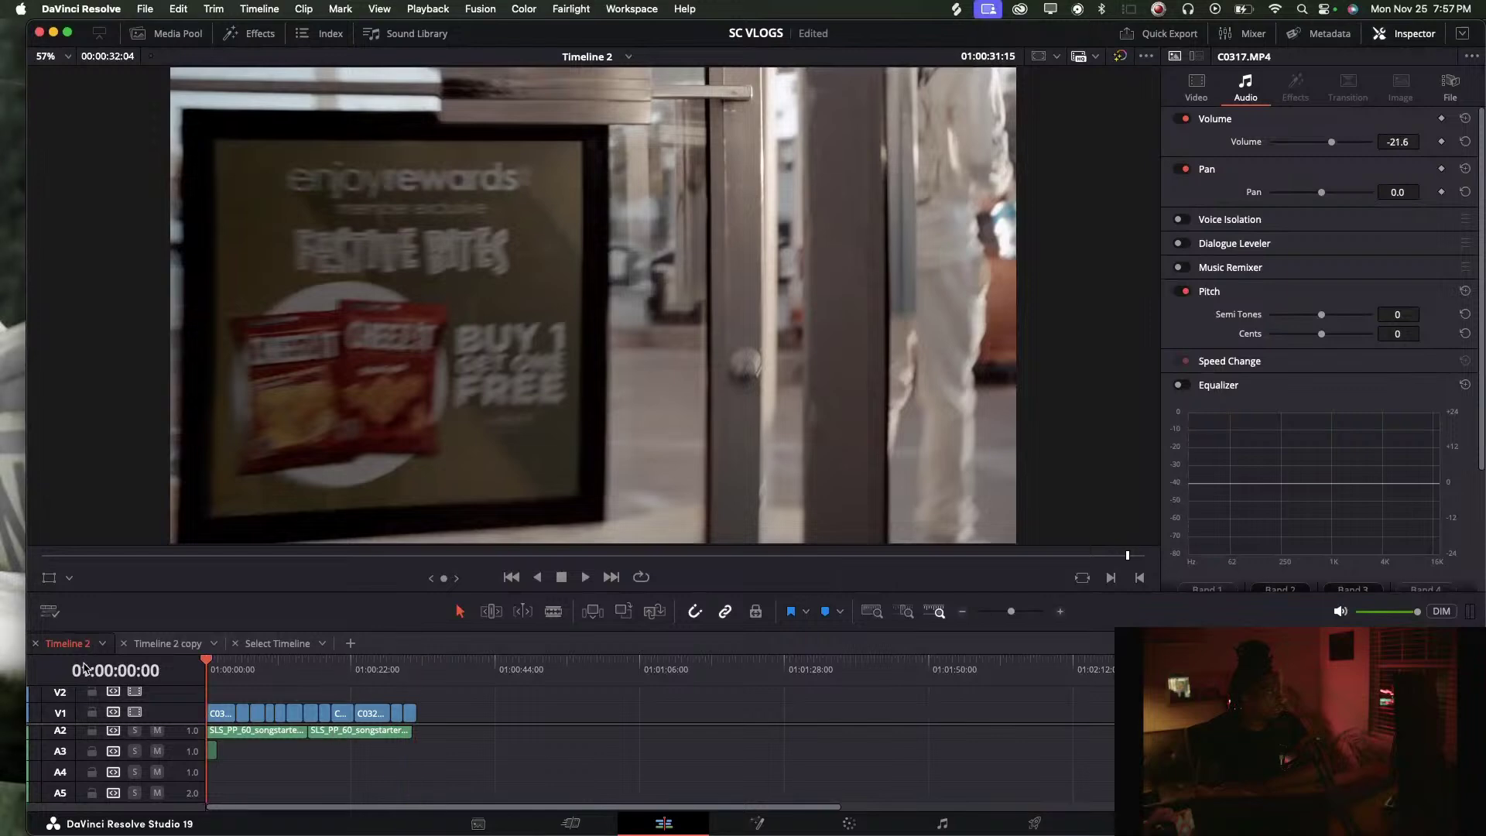
pyautogui.press('space')
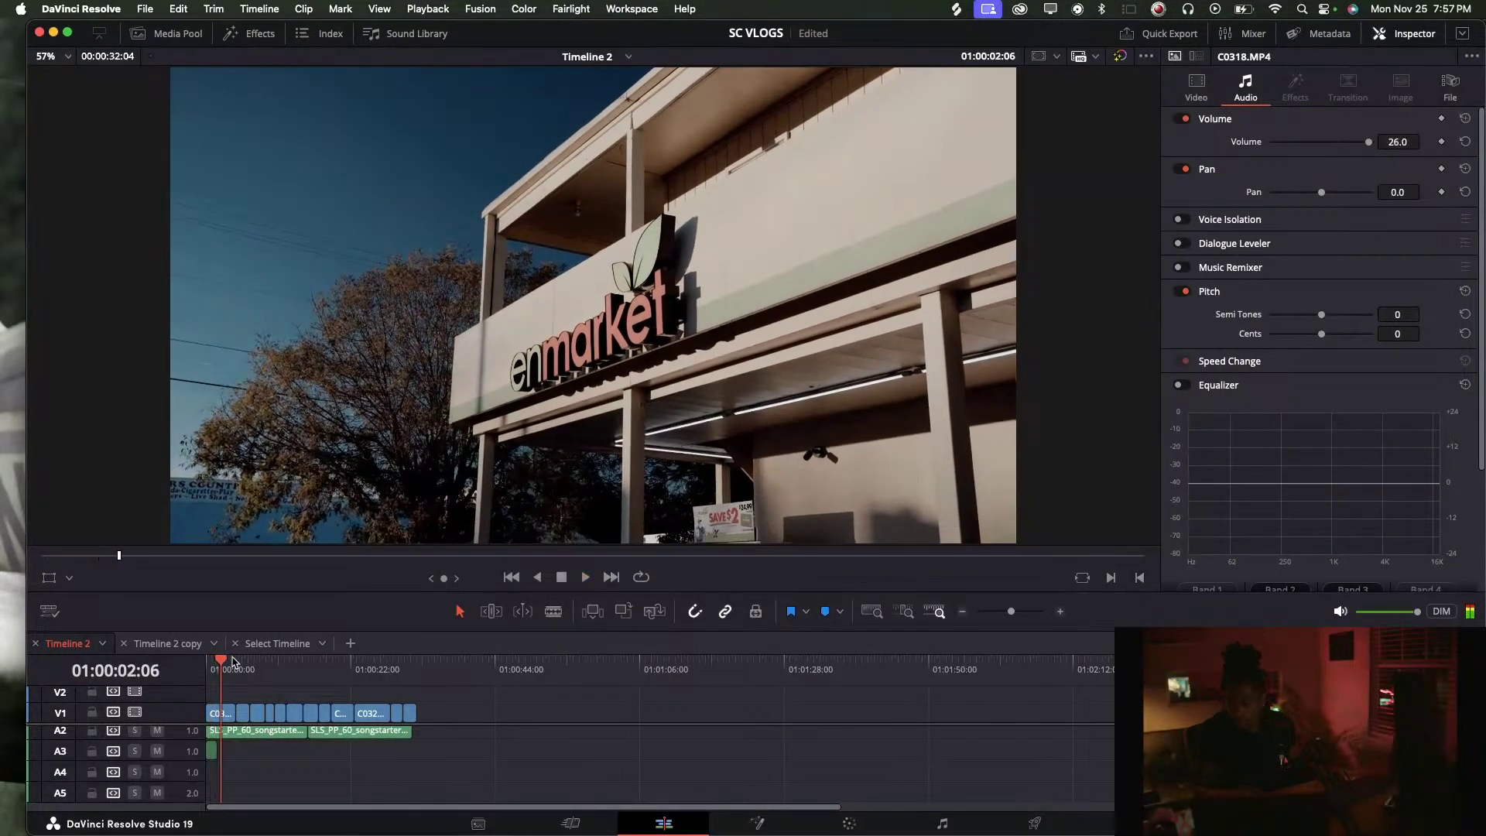
pyautogui.press('space')
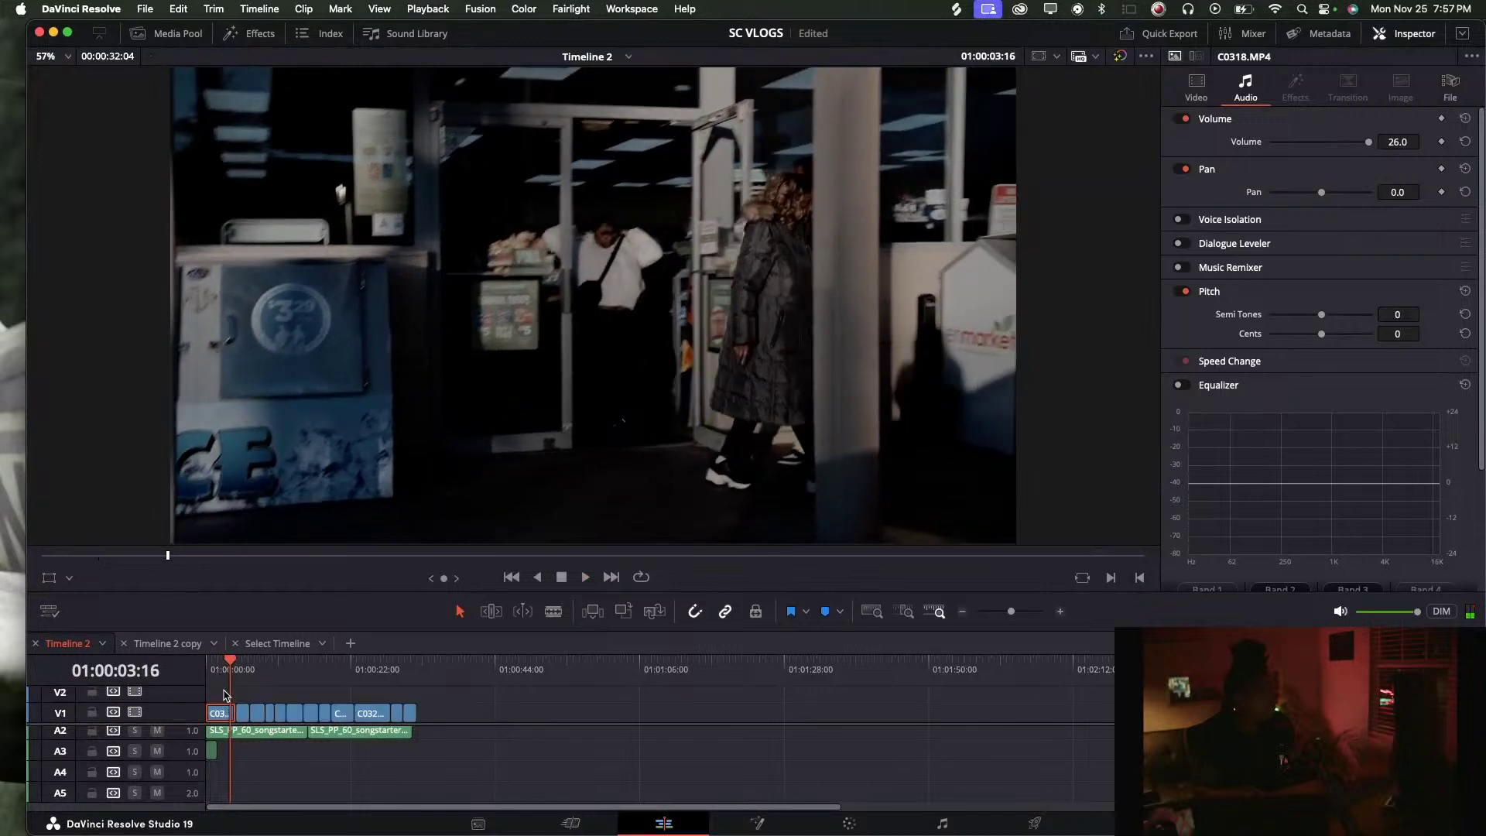
# Brighten clip 02, the dark store entrance shot, by raising its custom curve's shadow and highlight points, and play it
pyautogui.click(217, 672)
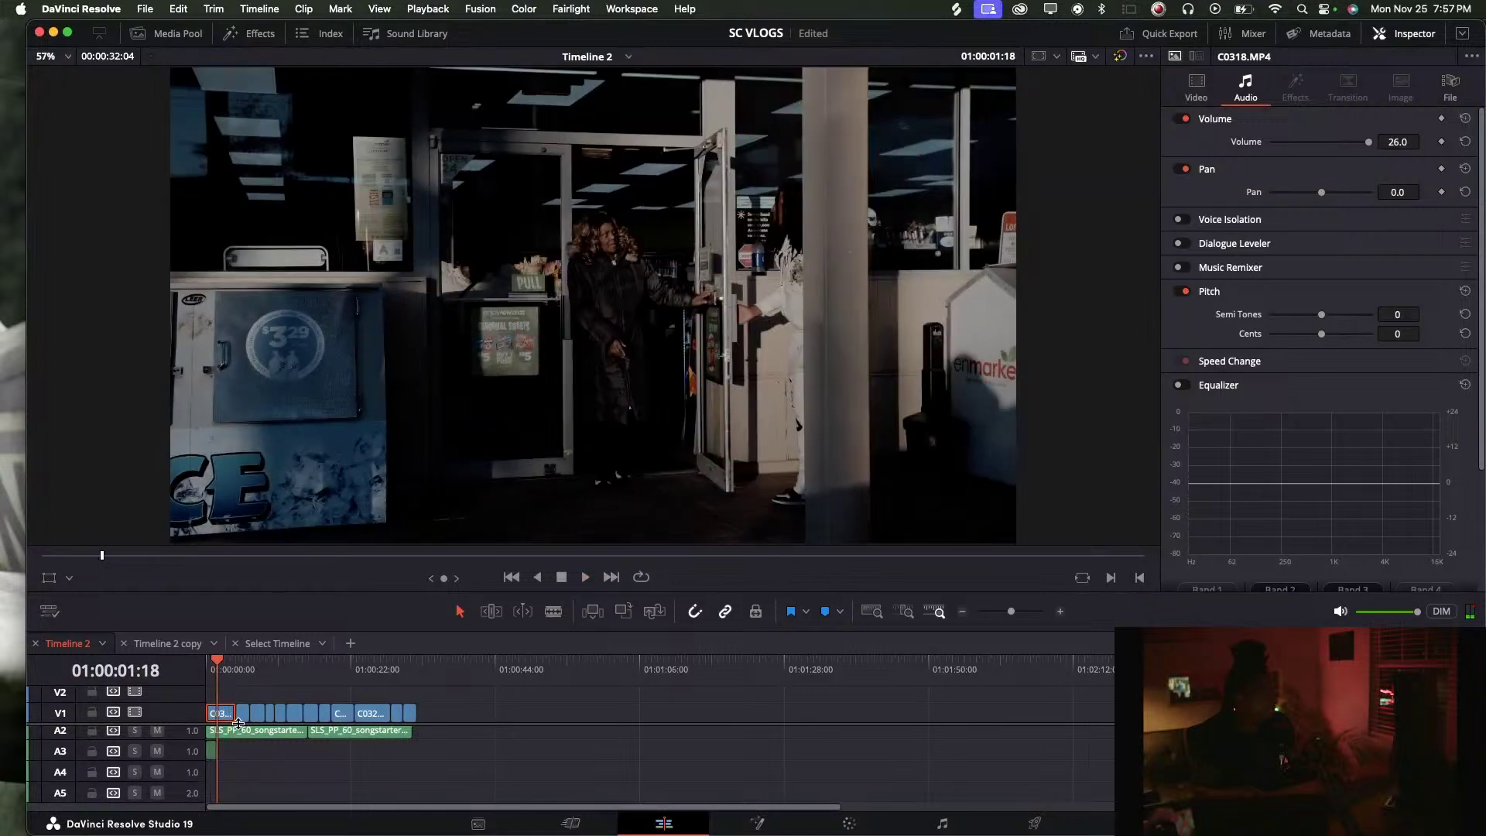
pyautogui.click(865, 828)
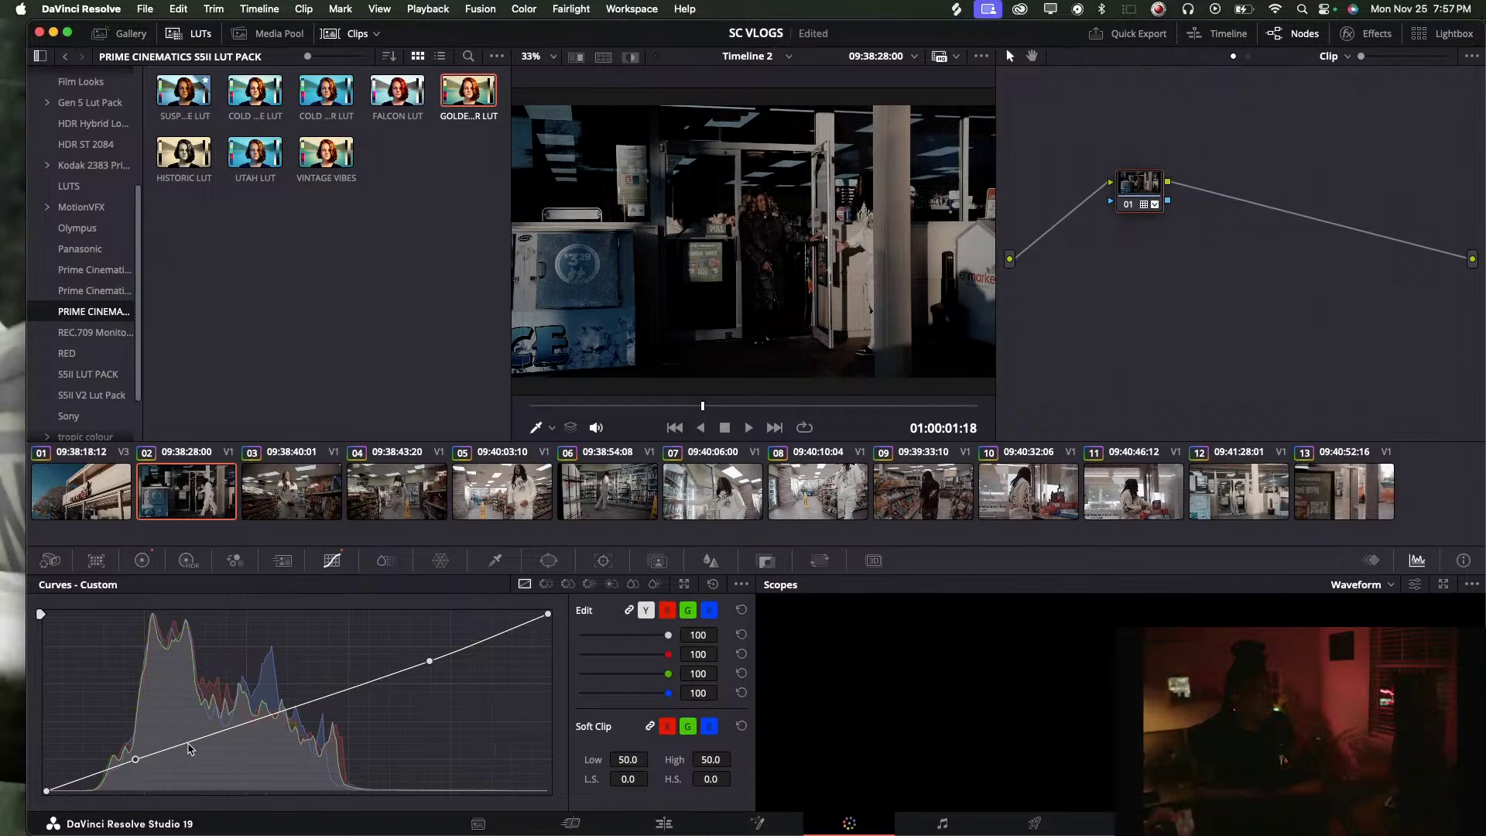
pyautogui.moveTo(132, 760); pyautogui.dragTo(138, 748)
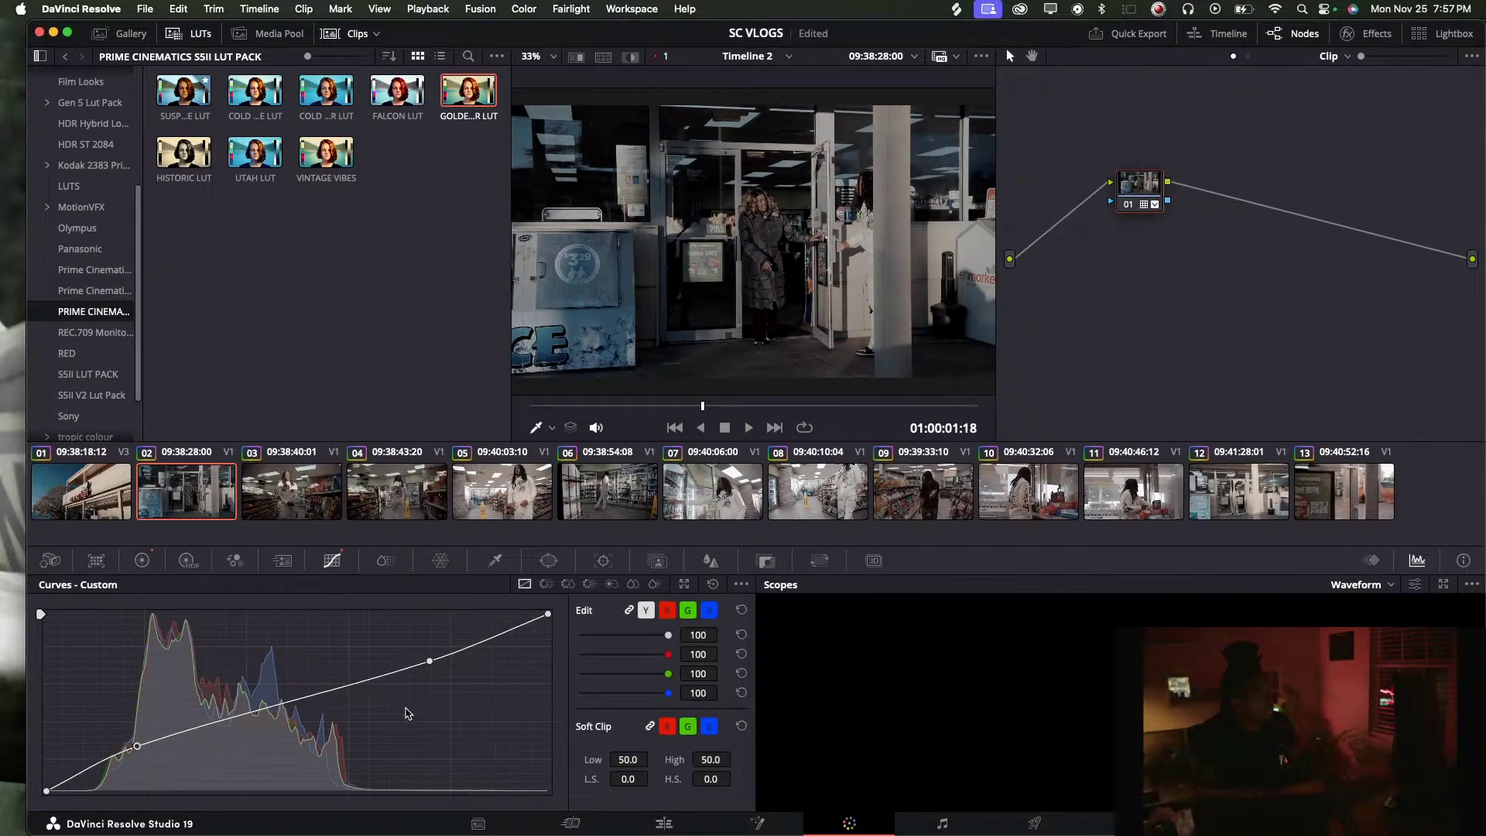
pyautogui.moveTo(429, 661); pyautogui.dragTo(421, 652)
pyautogui.press('space')
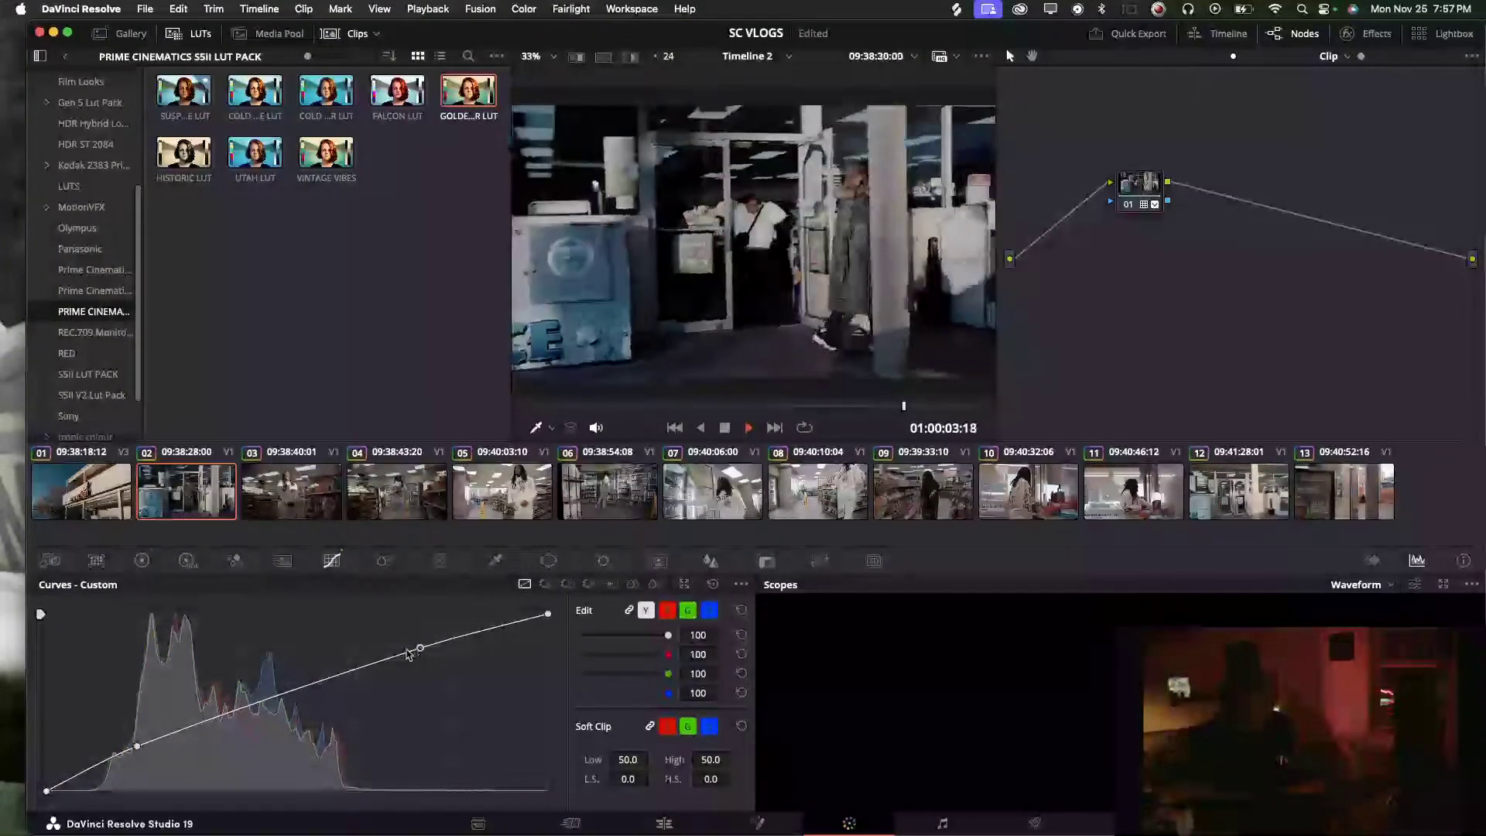
pyautogui.press('space')
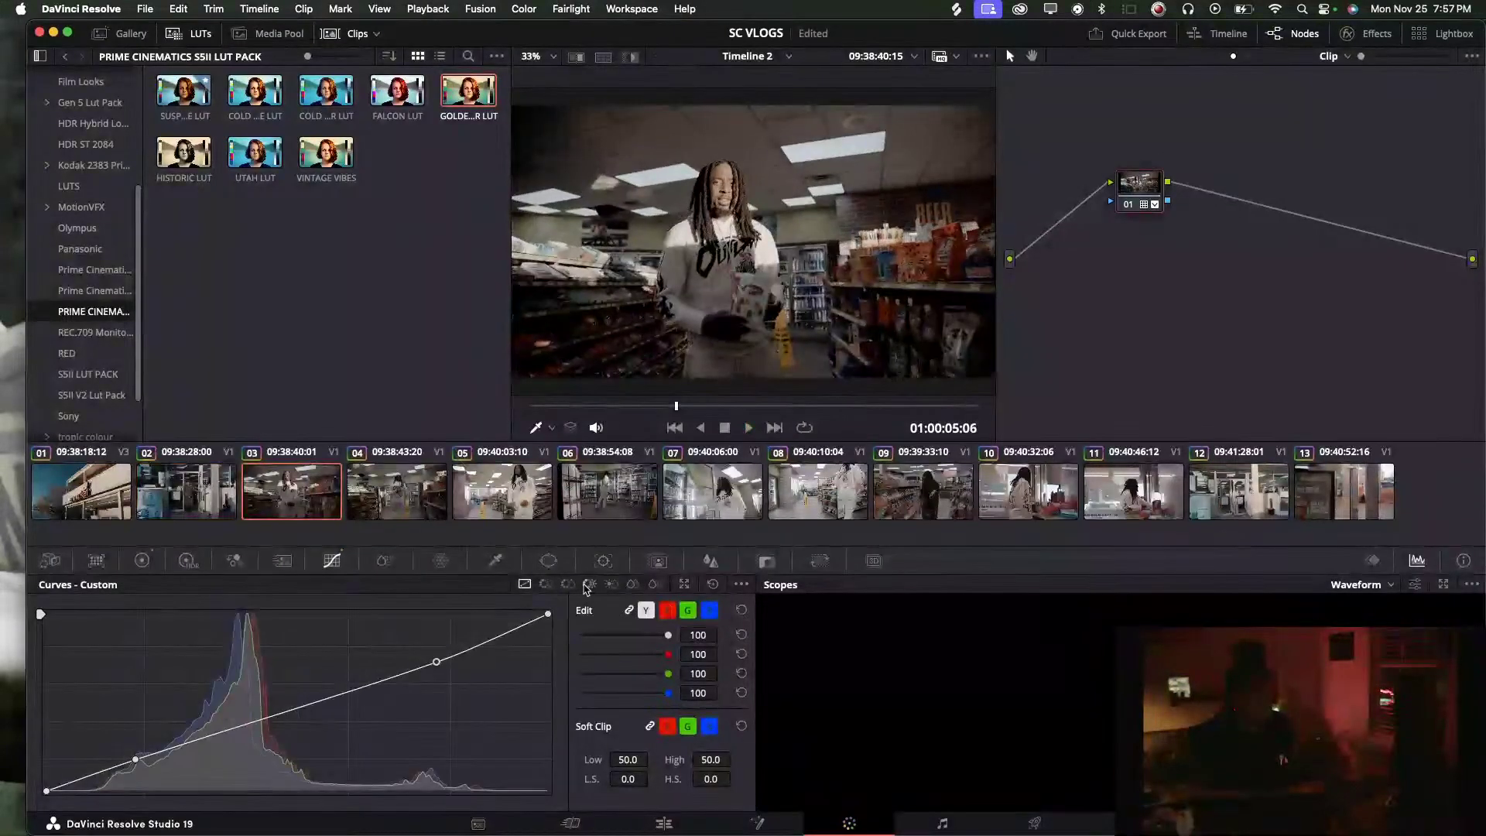
# Review the sequence on the Edit page from its start to the storefront clip near the end
pyautogui.click(652, 825)
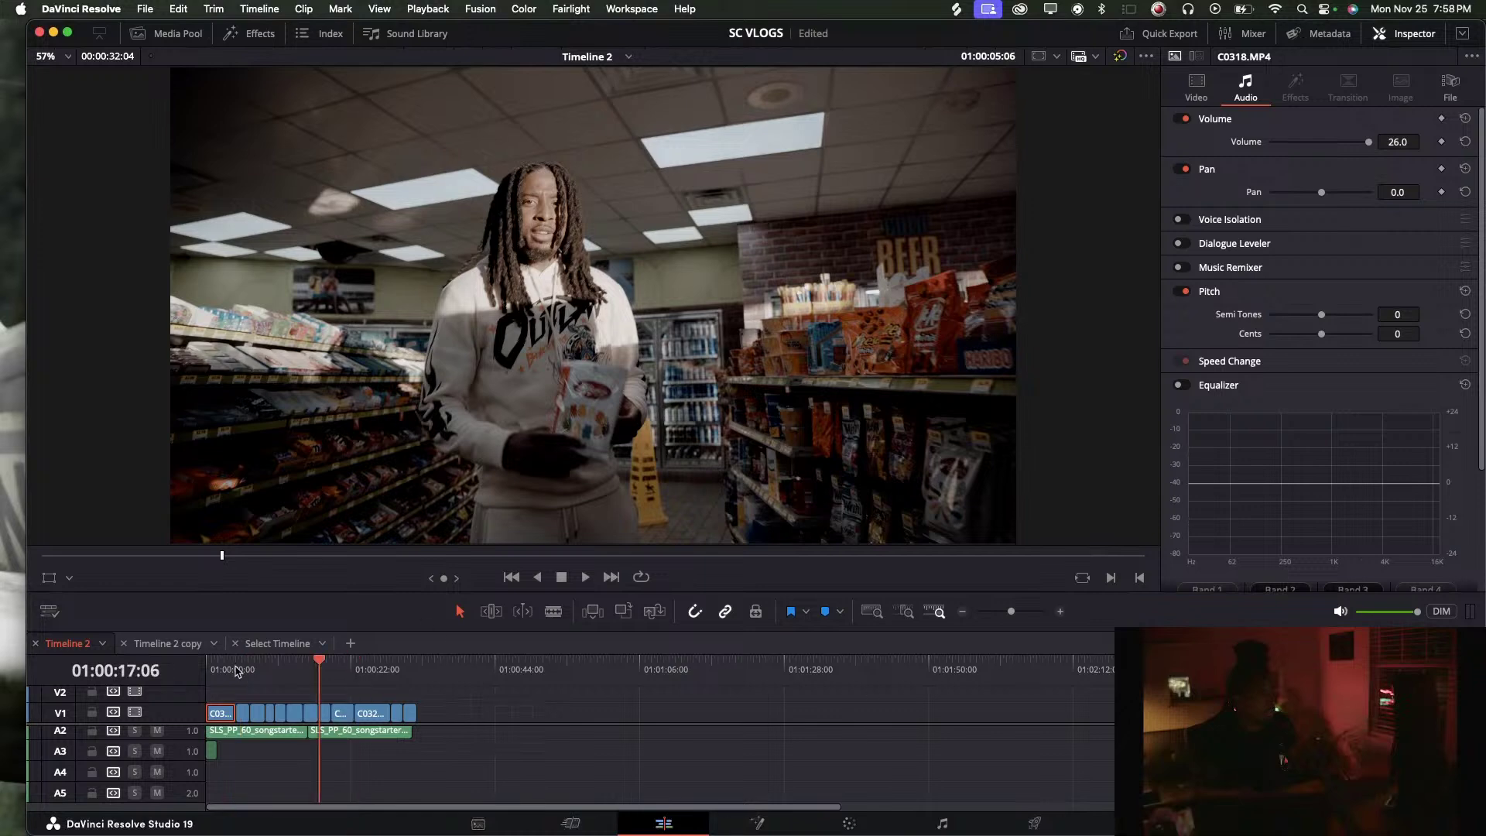
pyautogui.press('Home')
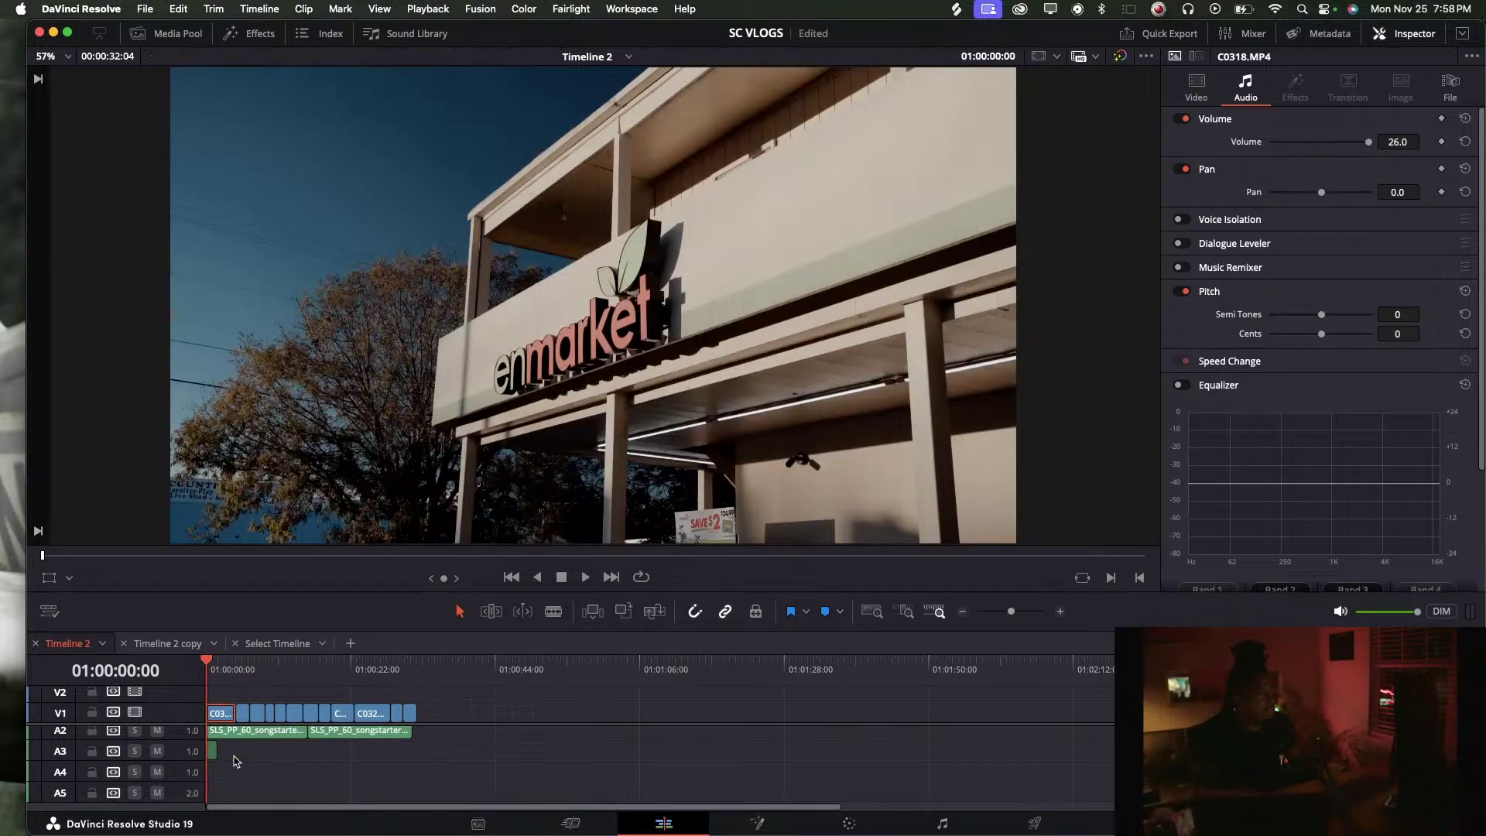
pyautogui.moveTo(251, 678); pyautogui.dragTo(382, 681)
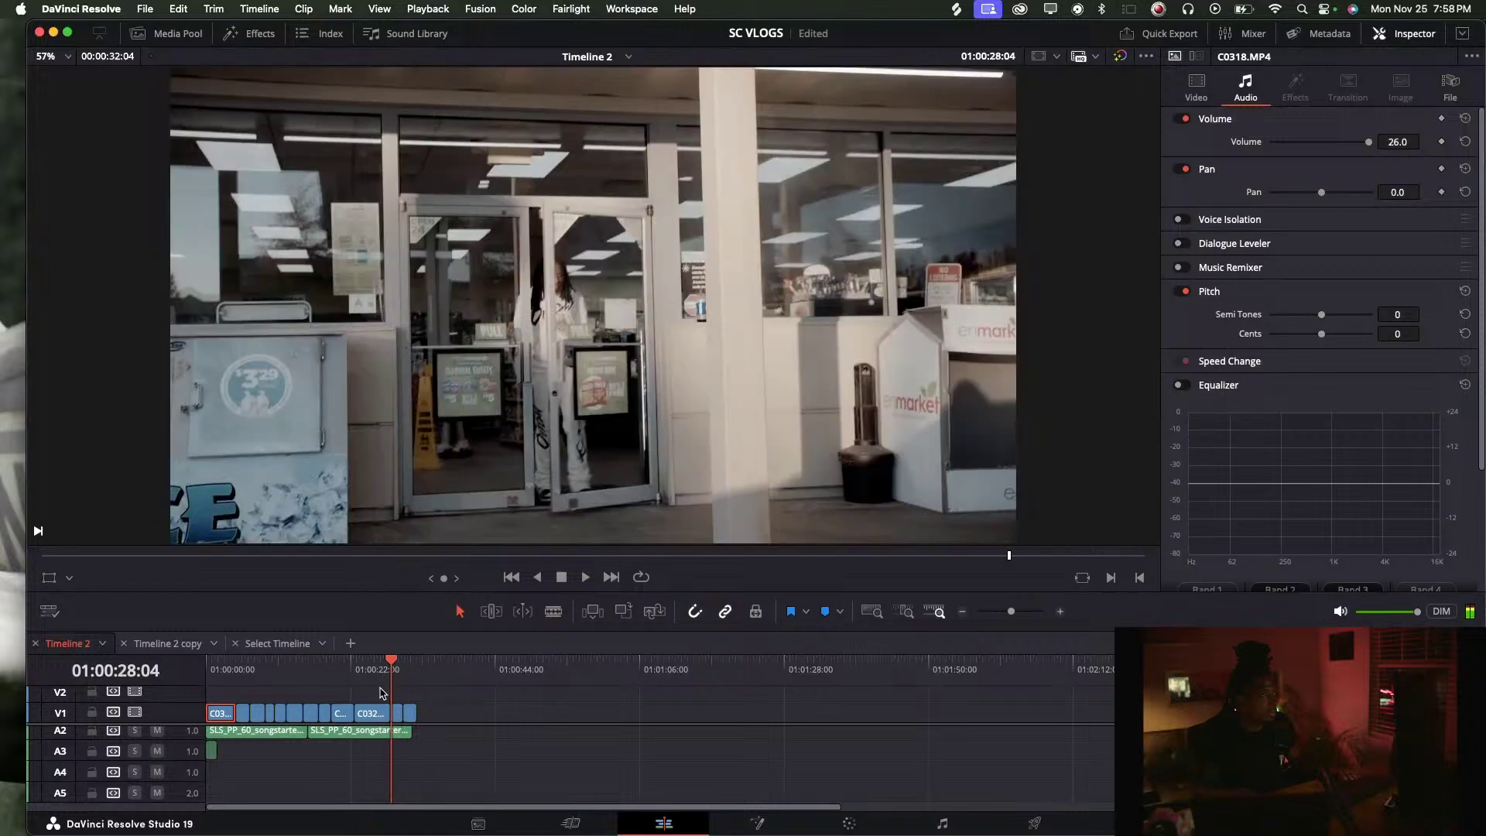
# Open clip 12, the storefront door shot, on the Color page and raise the highlights of its custom curve
pyautogui.click(399, 711)
pyautogui.click(849, 822)
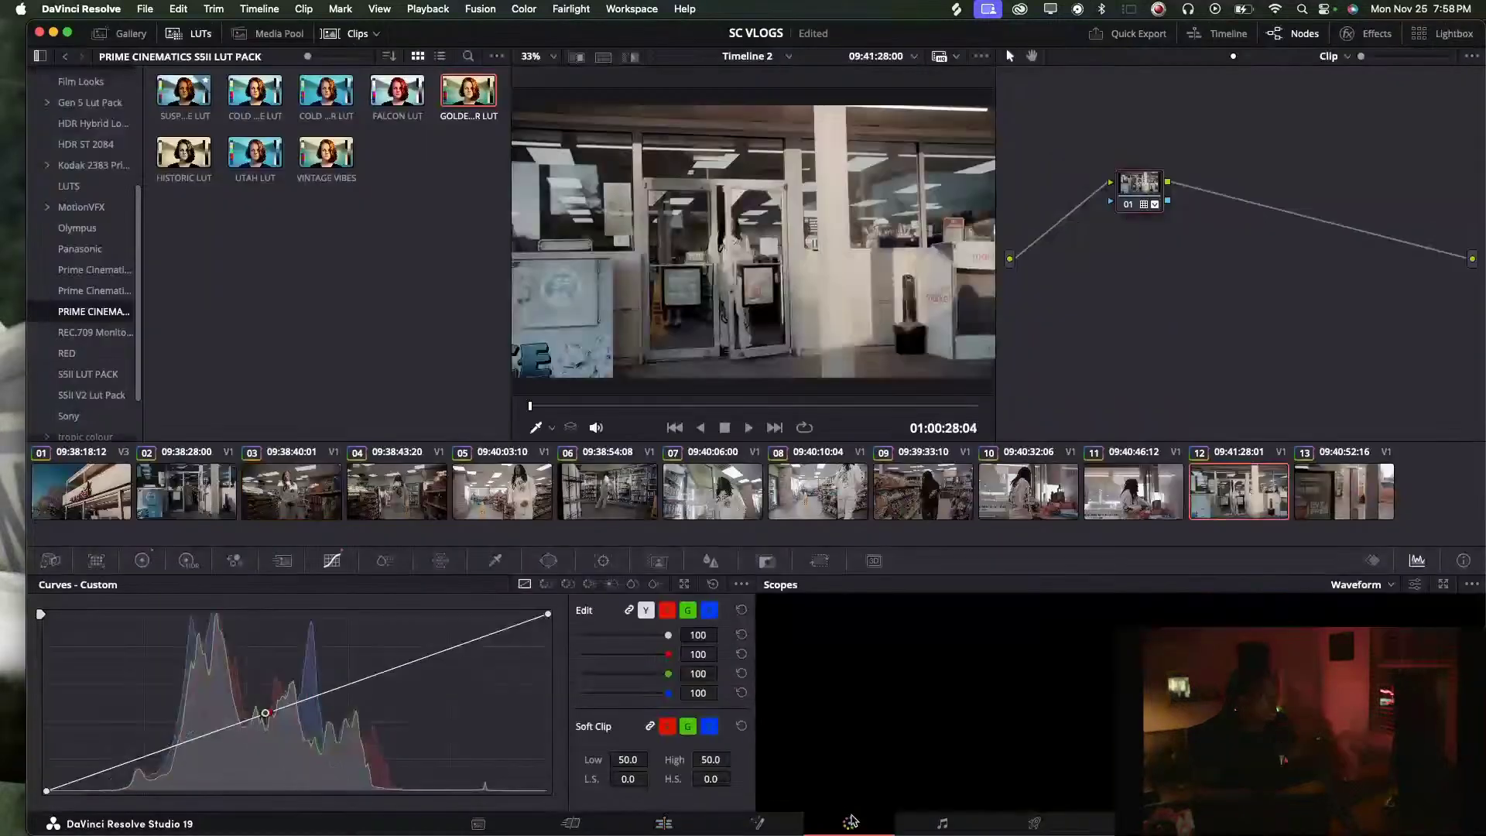
pyautogui.moveTo(454, 655)
pyautogui.mouseDown()
pyautogui.moveTo(456, 671)
pyautogui.moveTo(455, 627)
pyautogui.moveTo(444, 631)
pyautogui.mouseUp()
# Reset the grade on clip 12's node and add a Color Space Transform effect to it
pyautogui.rightClick(1128, 205)
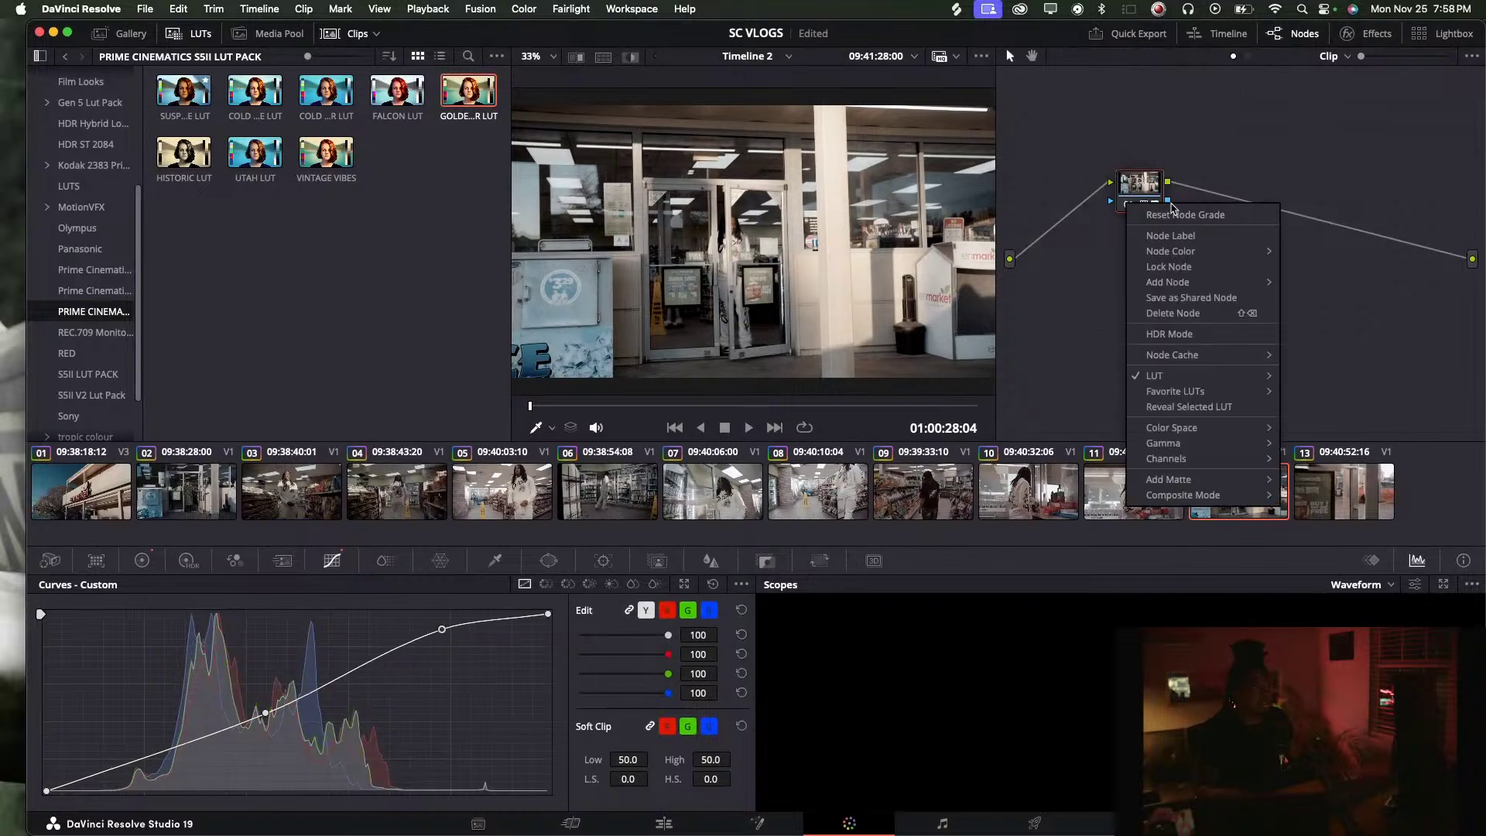
pyautogui.click(1196, 207)
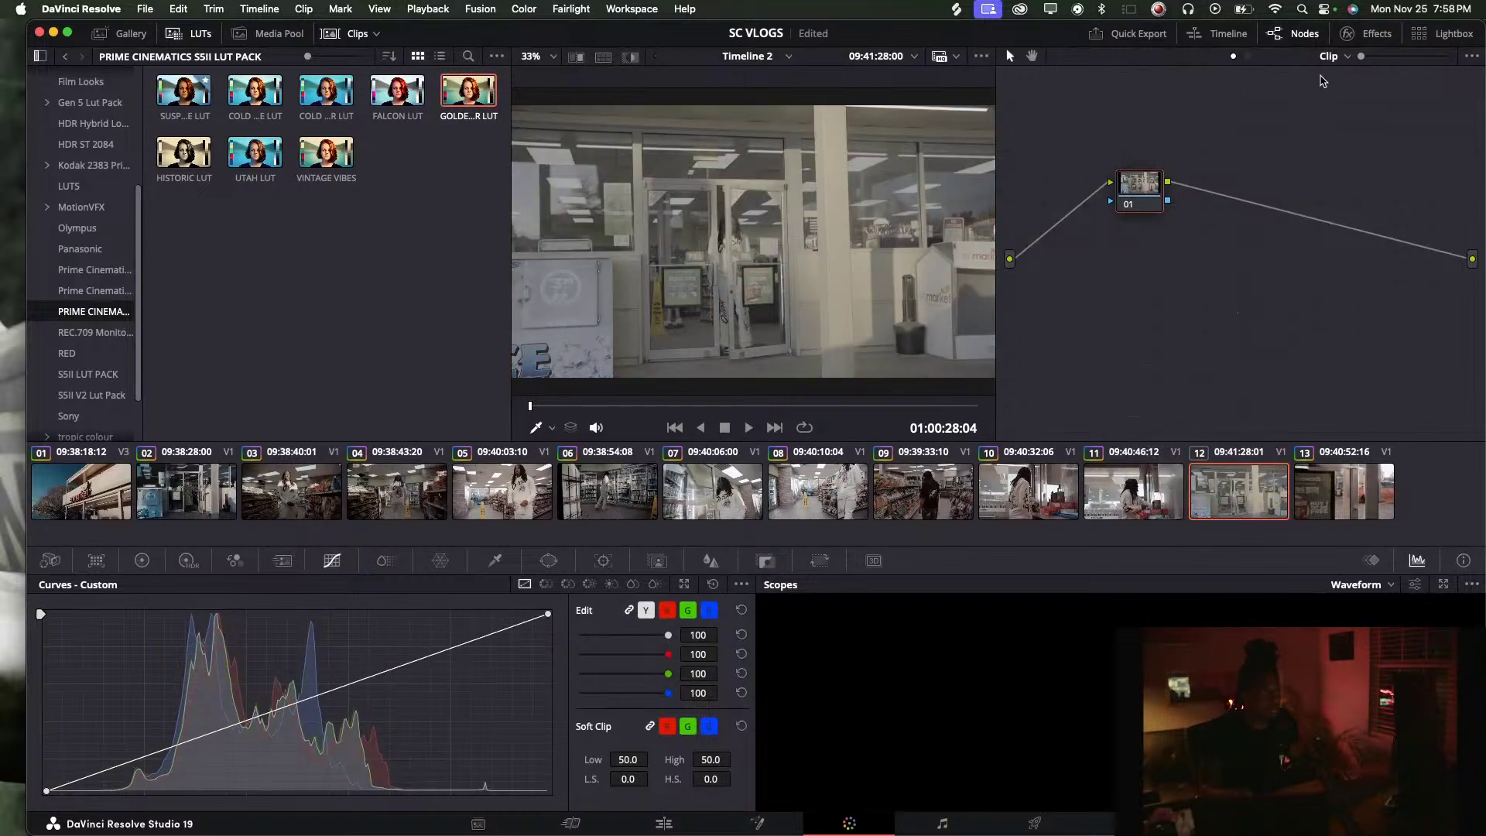
pyautogui.click(1348, 35)
pyautogui.scroll(-3, 1300, 371)
pyautogui.moveTo(1304, 329); pyautogui.dragTo(991, 198)
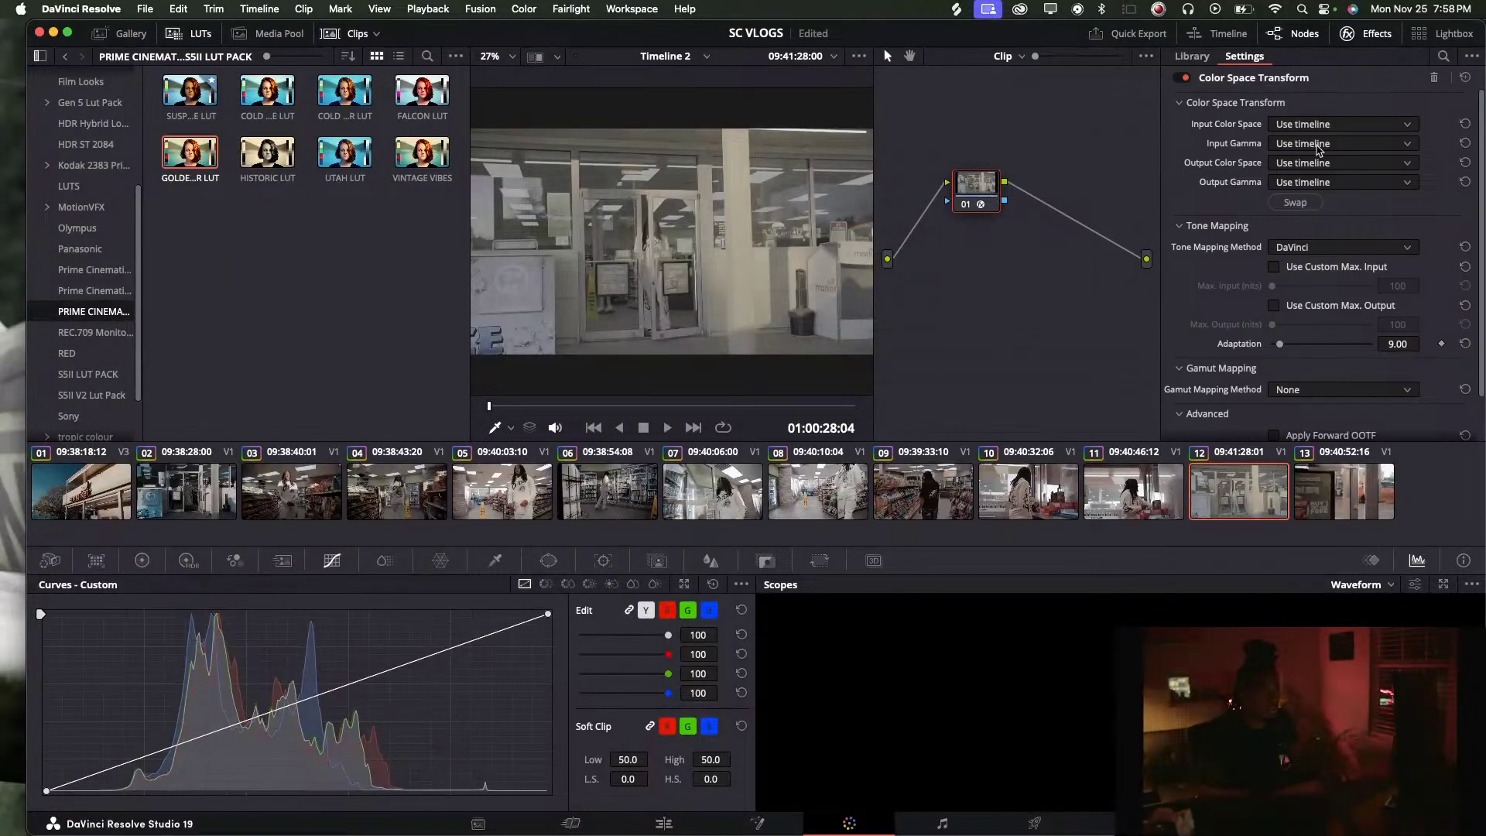
# Set the Color Space Transform's input color space to Sony S-Gamut3 and its input gamma to Sony S-Log
pyautogui.click(1320, 125)
pyautogui.scroll(-10, 1321, 284)
pyautogui.scroll(-3, 1321, 287)
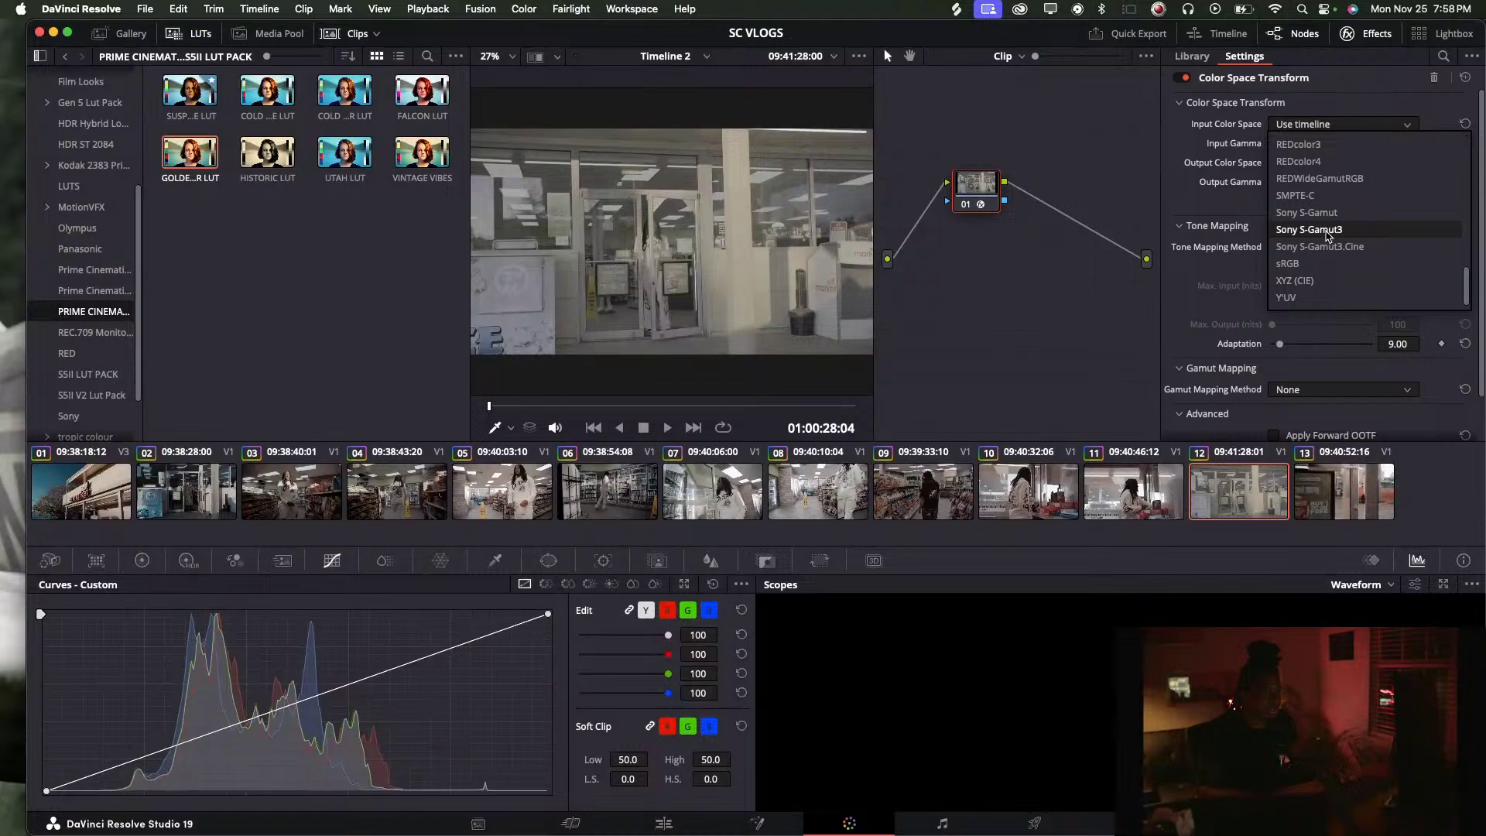
pyautogui.click(1328, 230)
pyautogui.click(1341, 143)
pyautogui.scroll(-10, 1366, 239)
pyautogui.click(1316, 282)
# Set the transform's output color space to Panasonic V-Gamut and its output gamma to Panasonic V-Log
pyautogui.click(1347, 163)
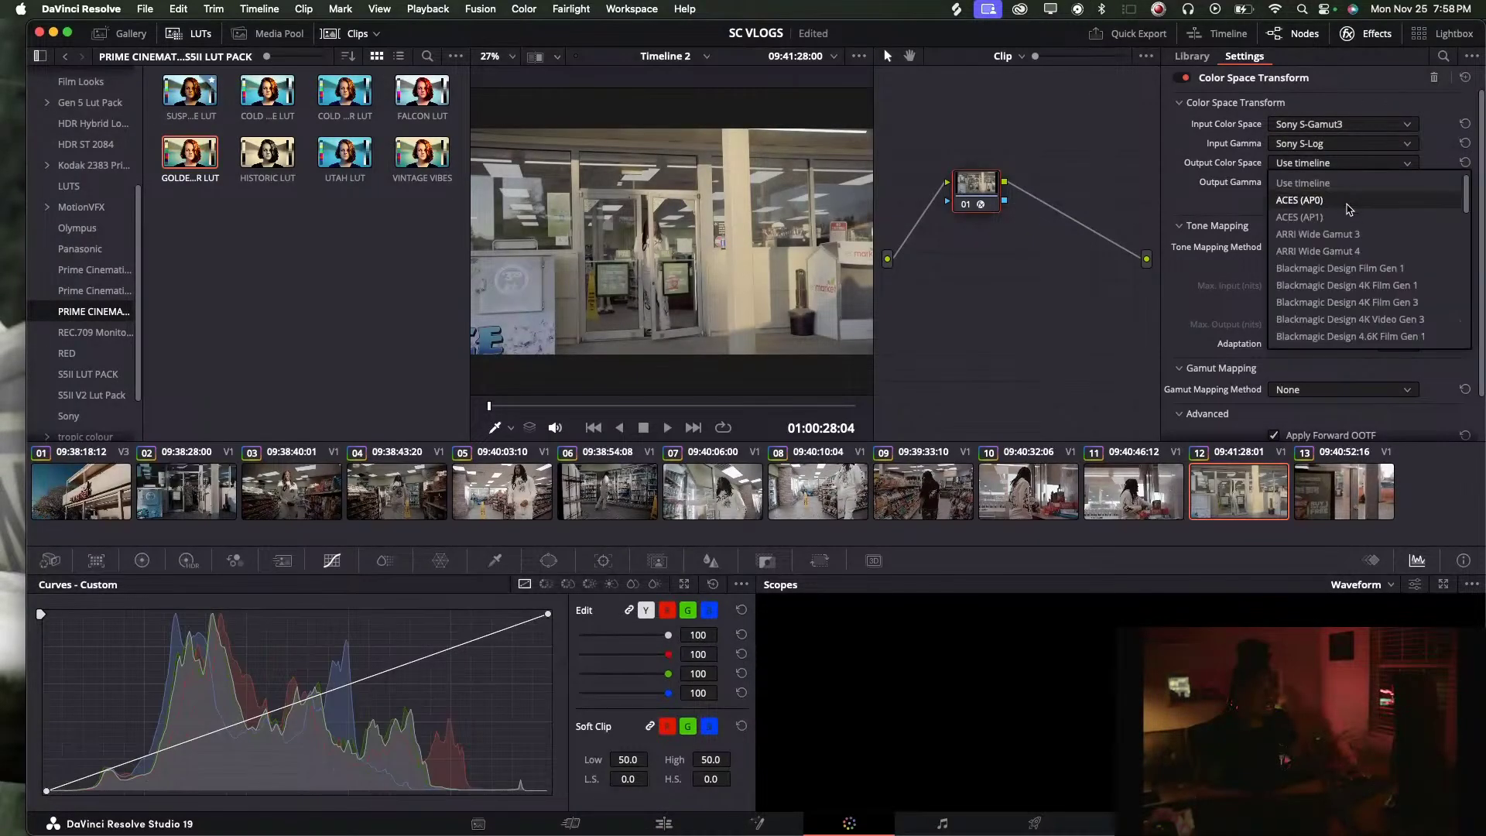
pyautogui.scroll(-10, 1358, 294)
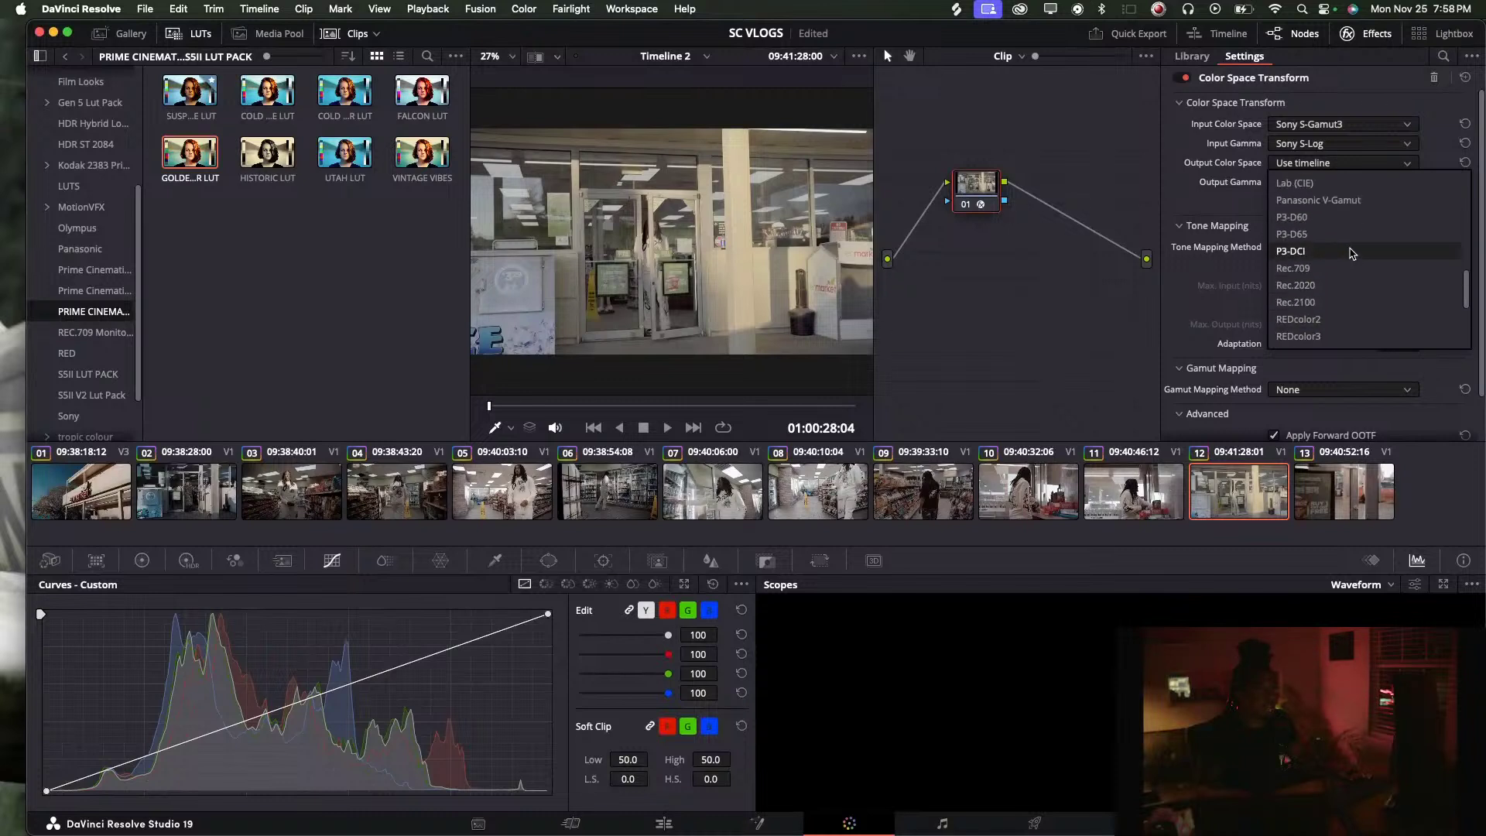
pyautogui.click(1318, 200)
pyautogui.click(1313, 182)
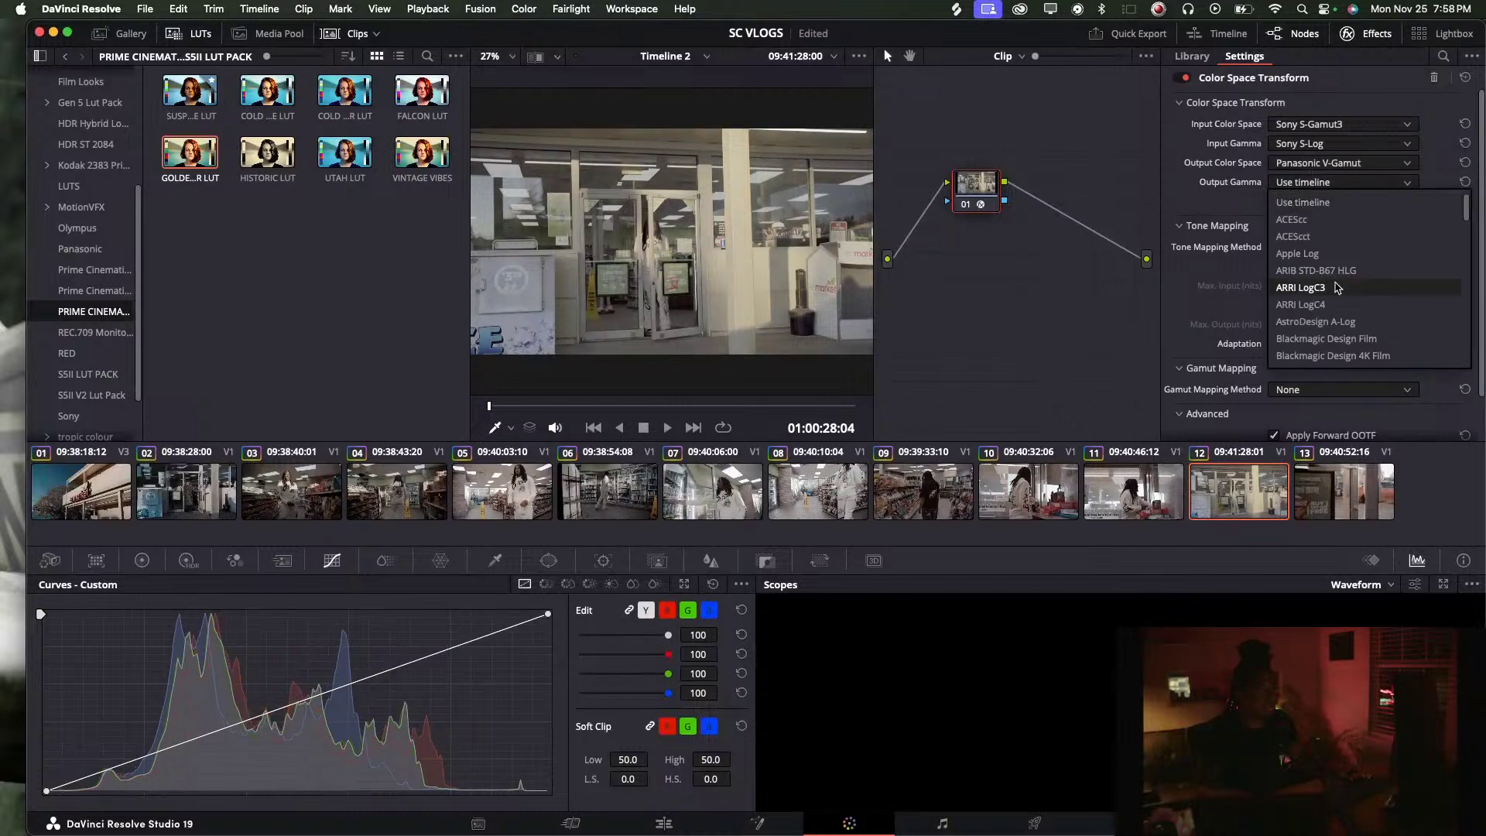
pyautogui.scroll(-5, 1333, 310)
pyautogui.click(1328, 355)
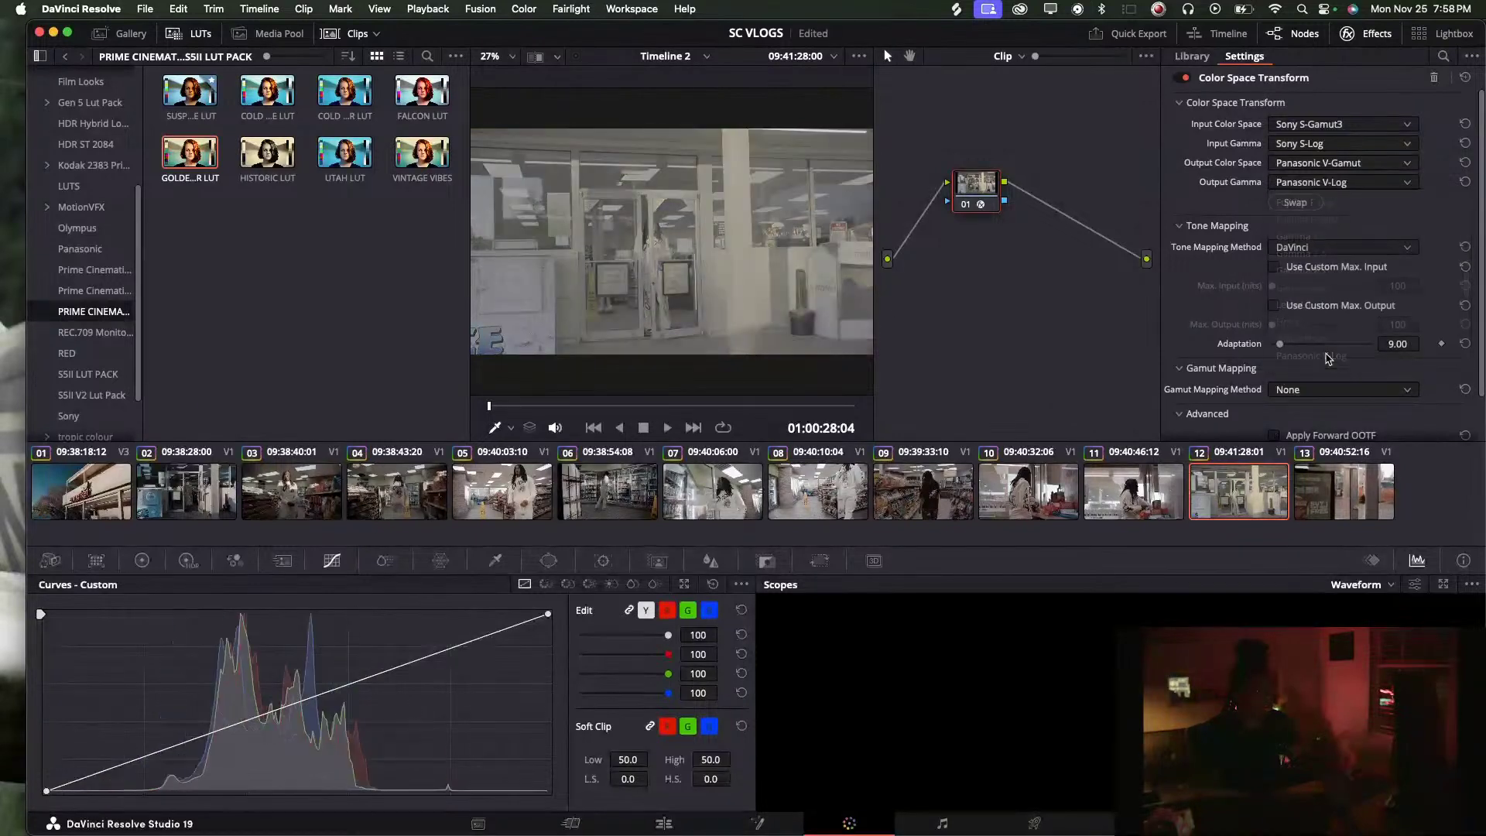
# Add a second node after the transform node on clip 12 and apply the FALCON LUT to it
pyautogui.rightClick(961, 199)
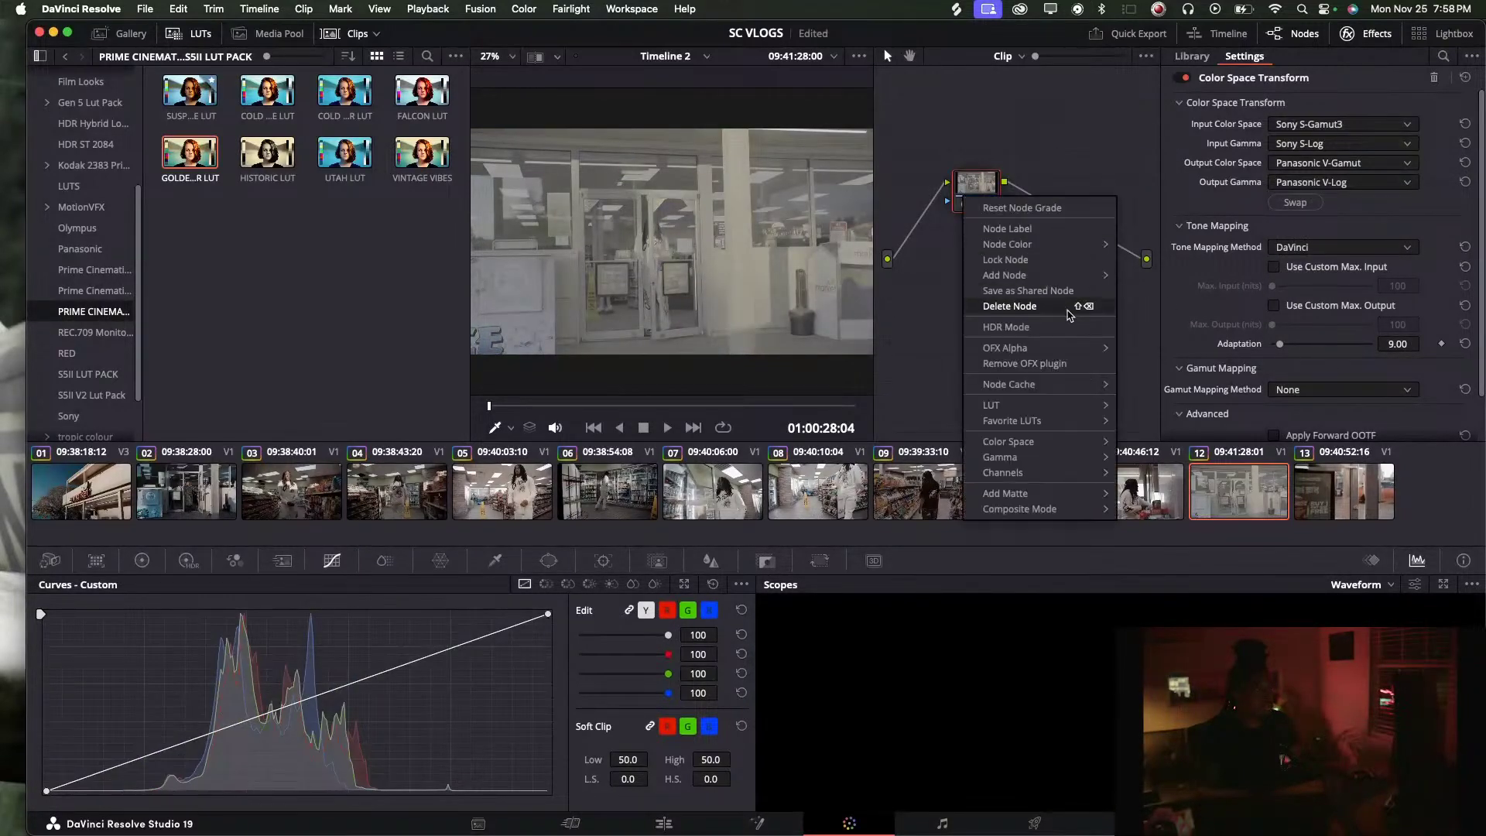
pyautogui.moveTo(1084, 276)
pyautogui.click(1153, 281)
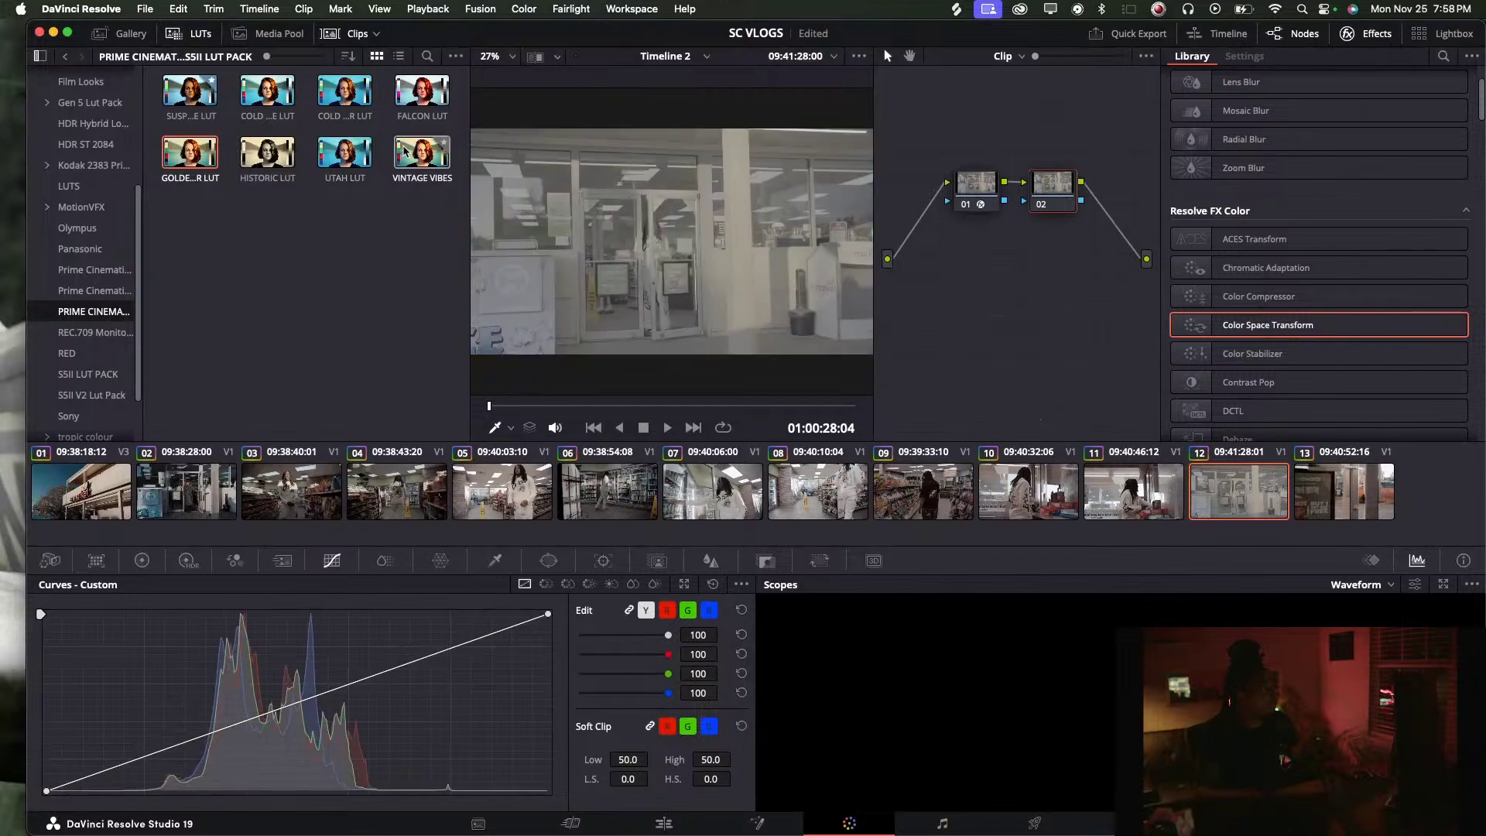
pyautogui.click(428, 103)
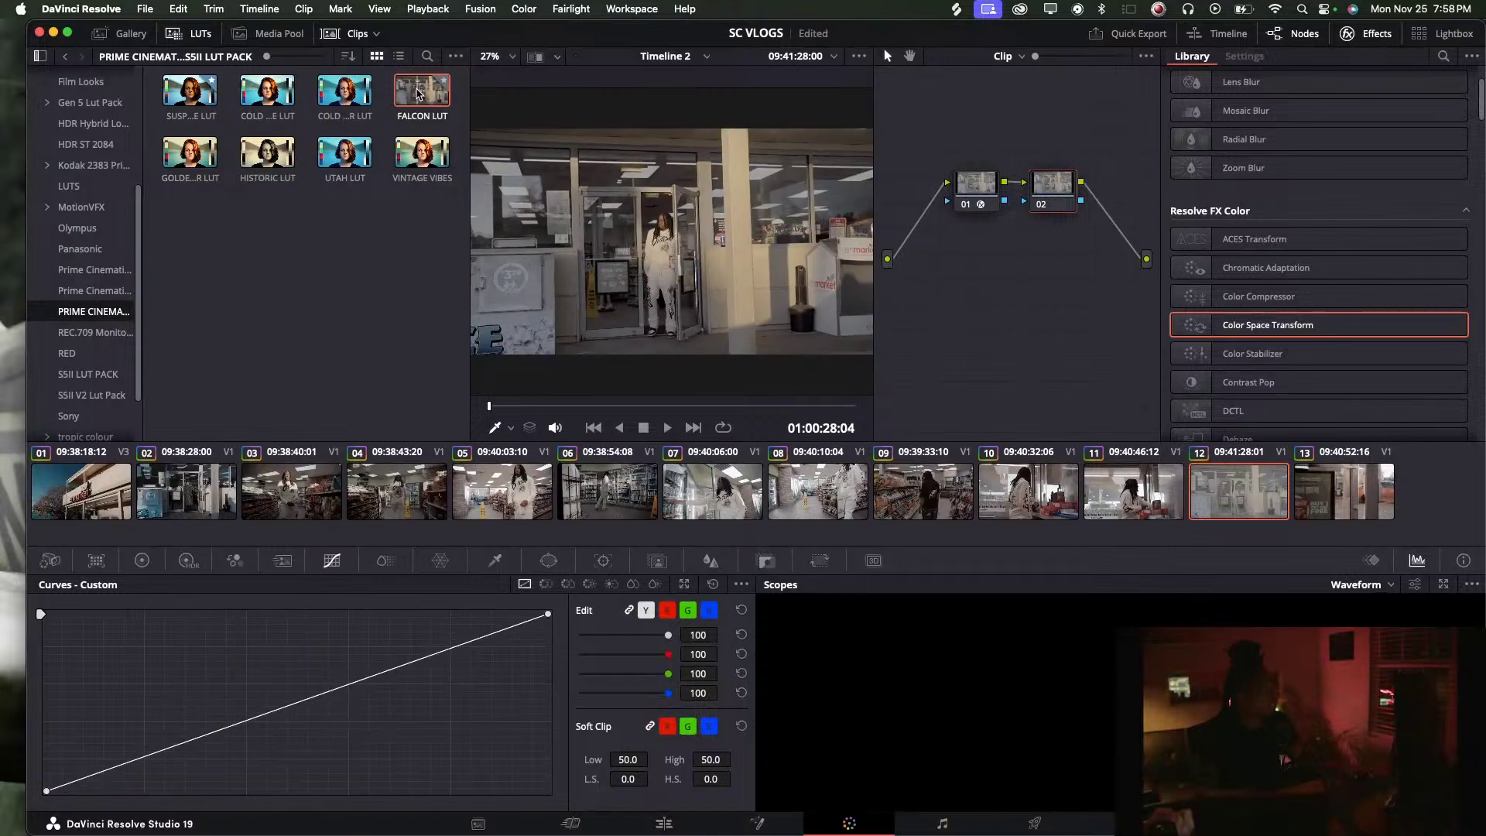
pyautogui.doubleClick(418, 94)
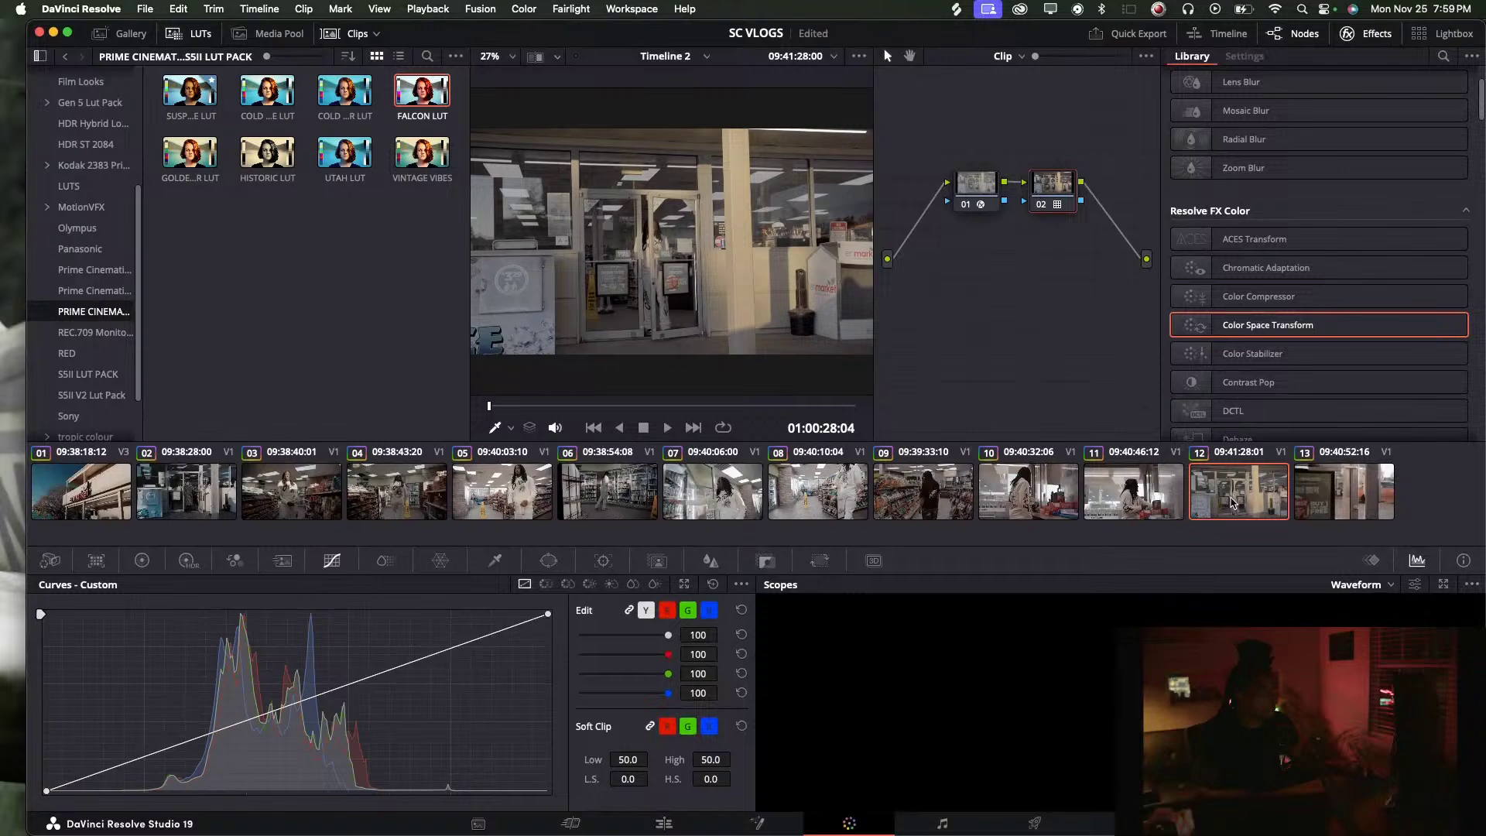
# Compare the look with in-store clips 10, 11 and 08, scrubbing and playing clip 08
pyautogui.click(1029, 493)
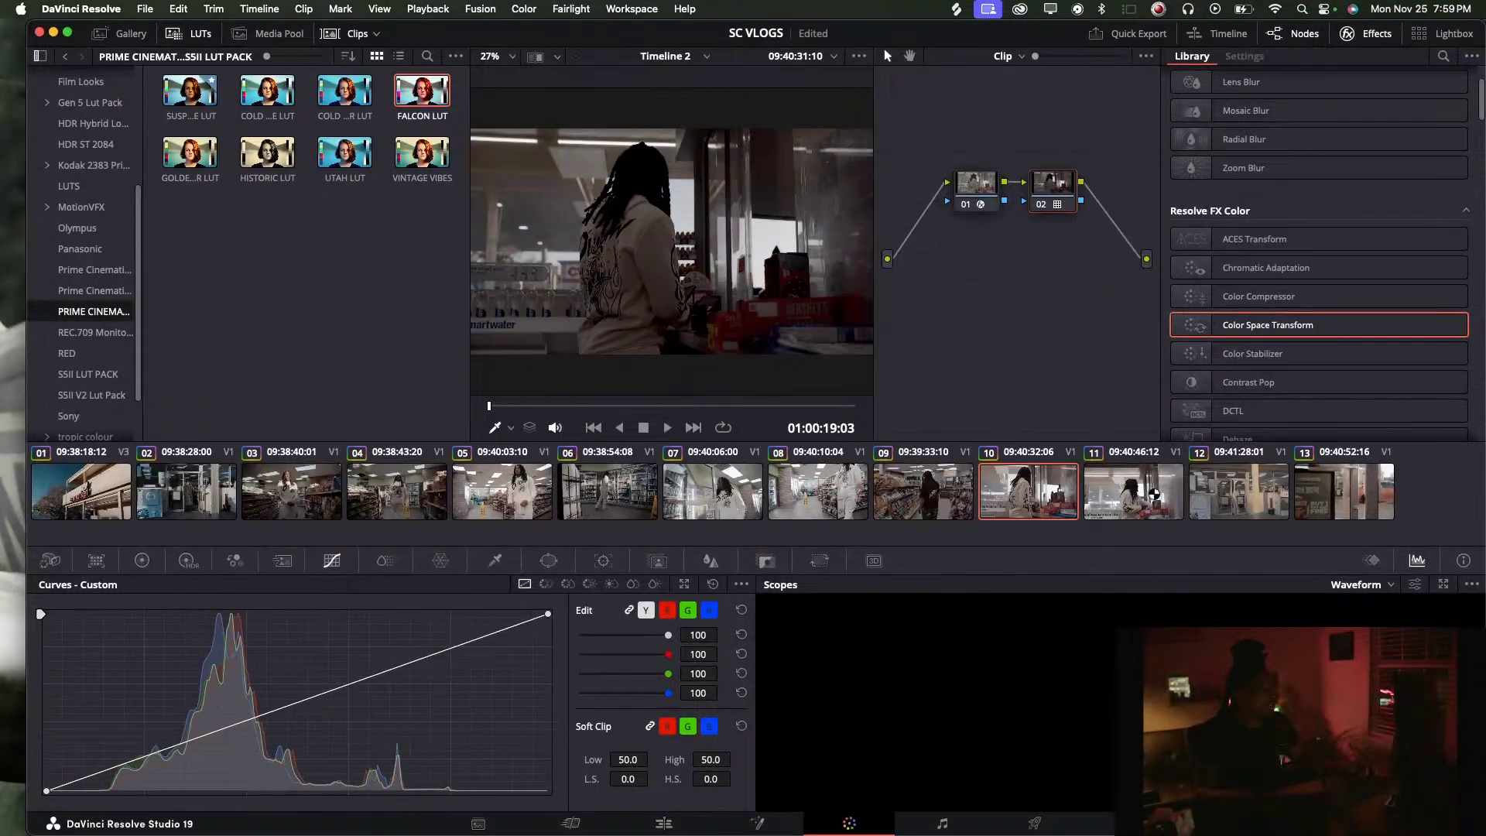
pyautogui.click(1153, 494)
pyautogui.click(833, 507)
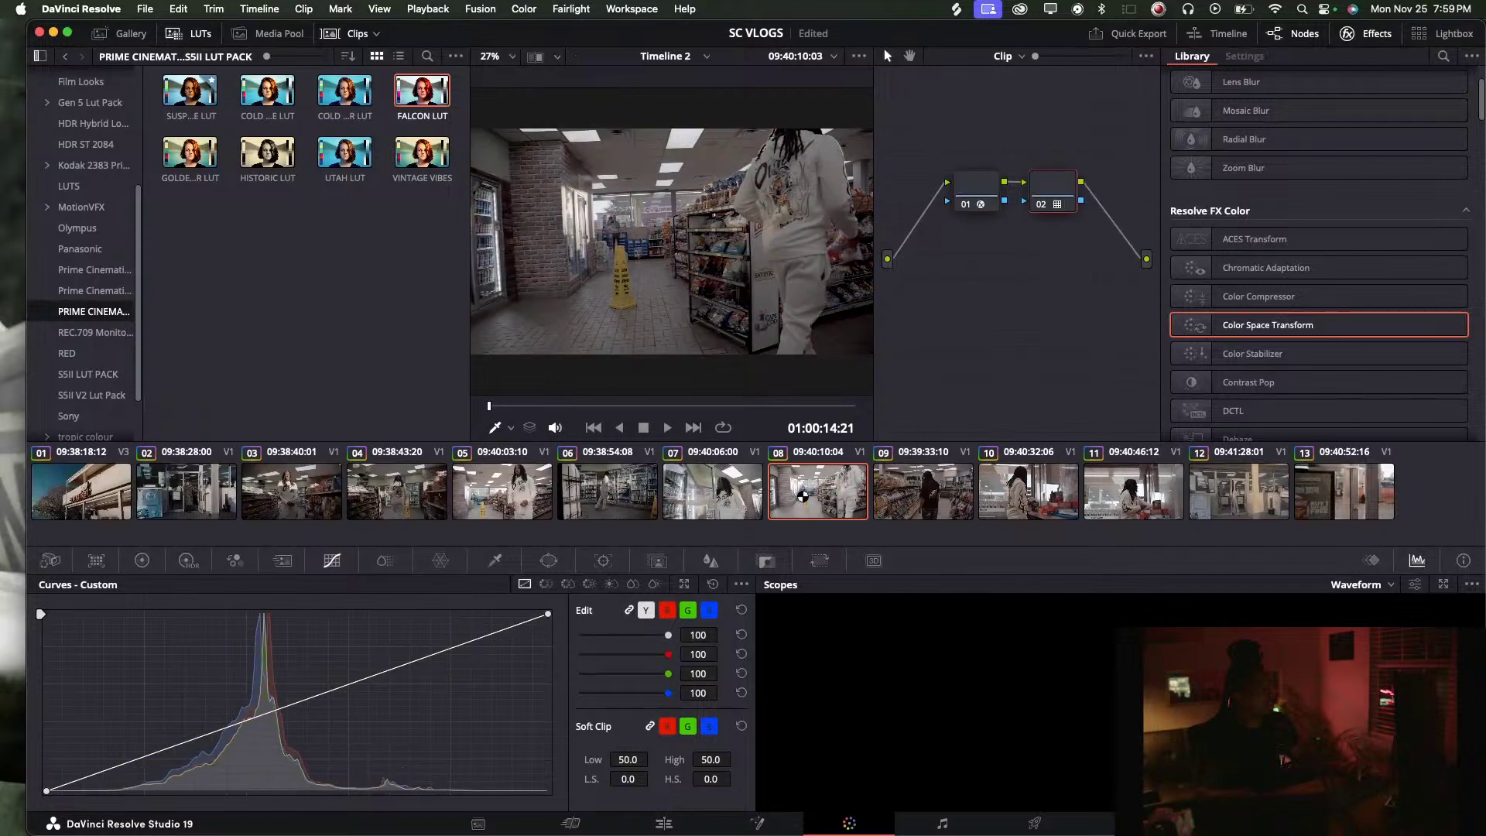
pyautogui.moveTo(541, 404); pyautogui.dragTo(561, 384)
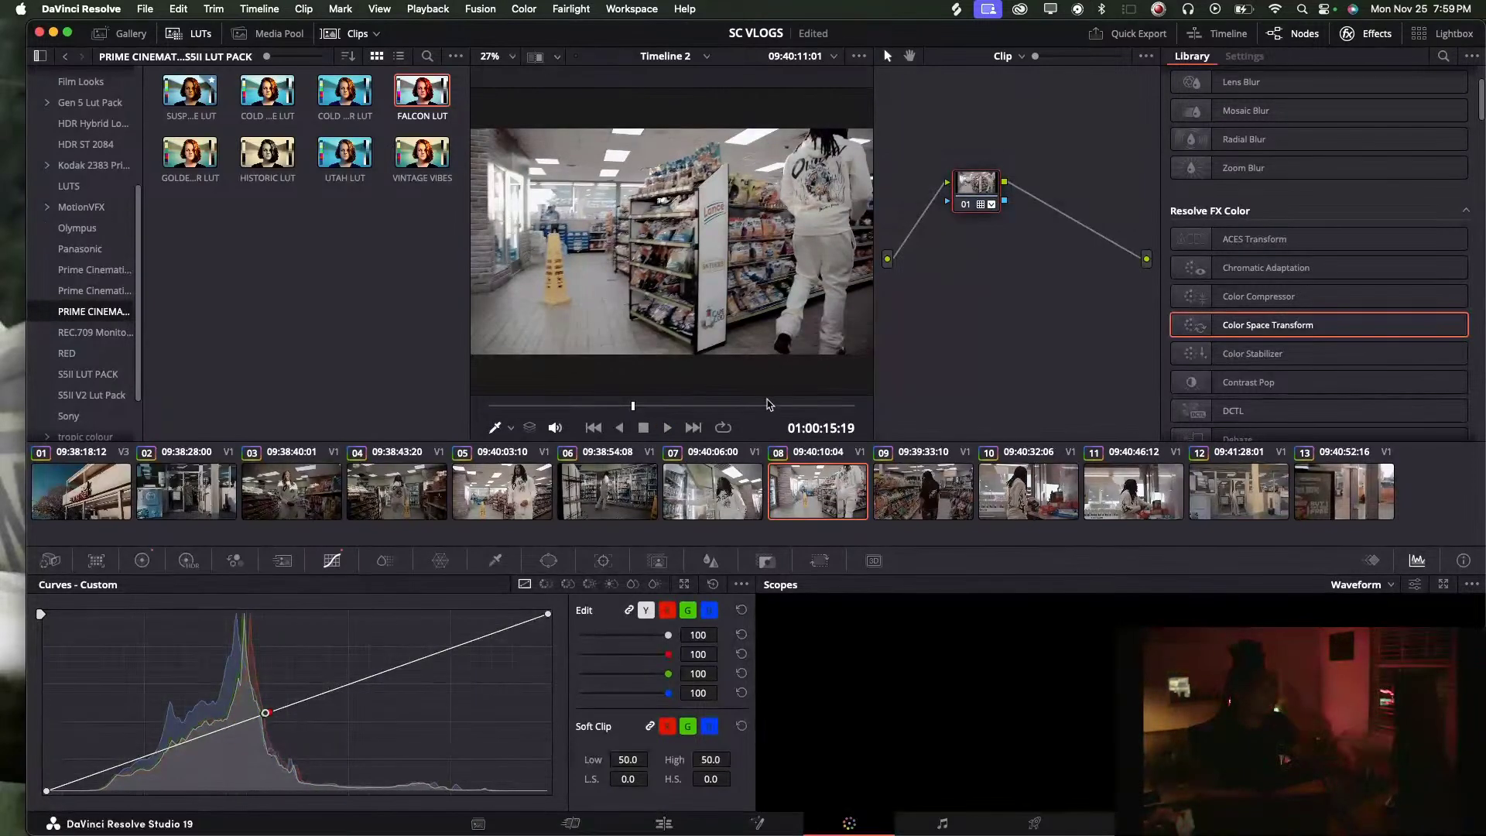
pyautogui.click(737, 404)
pyautogui.press('space')
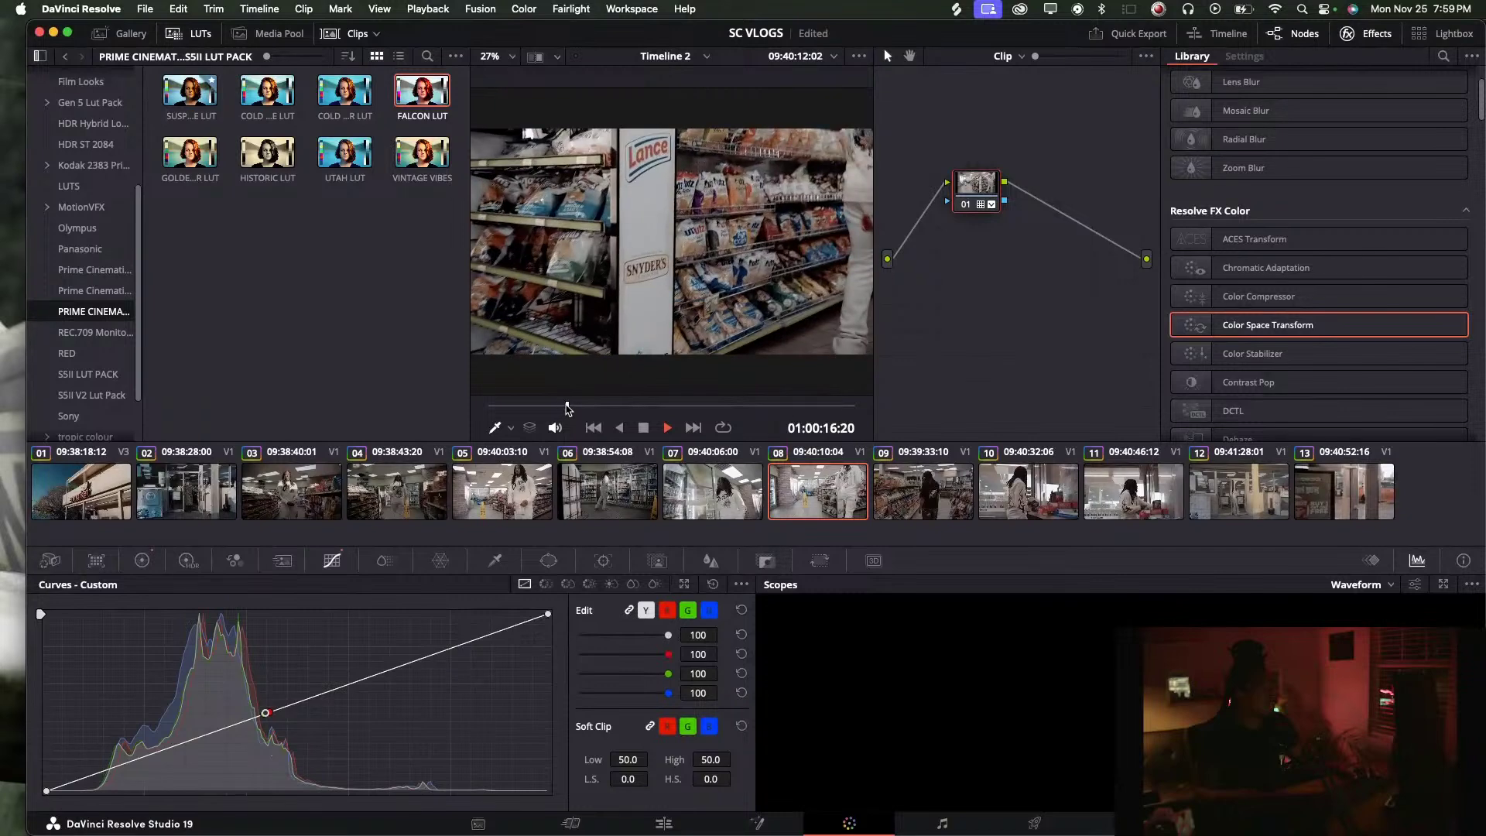
pyautogui.click(513, 405)
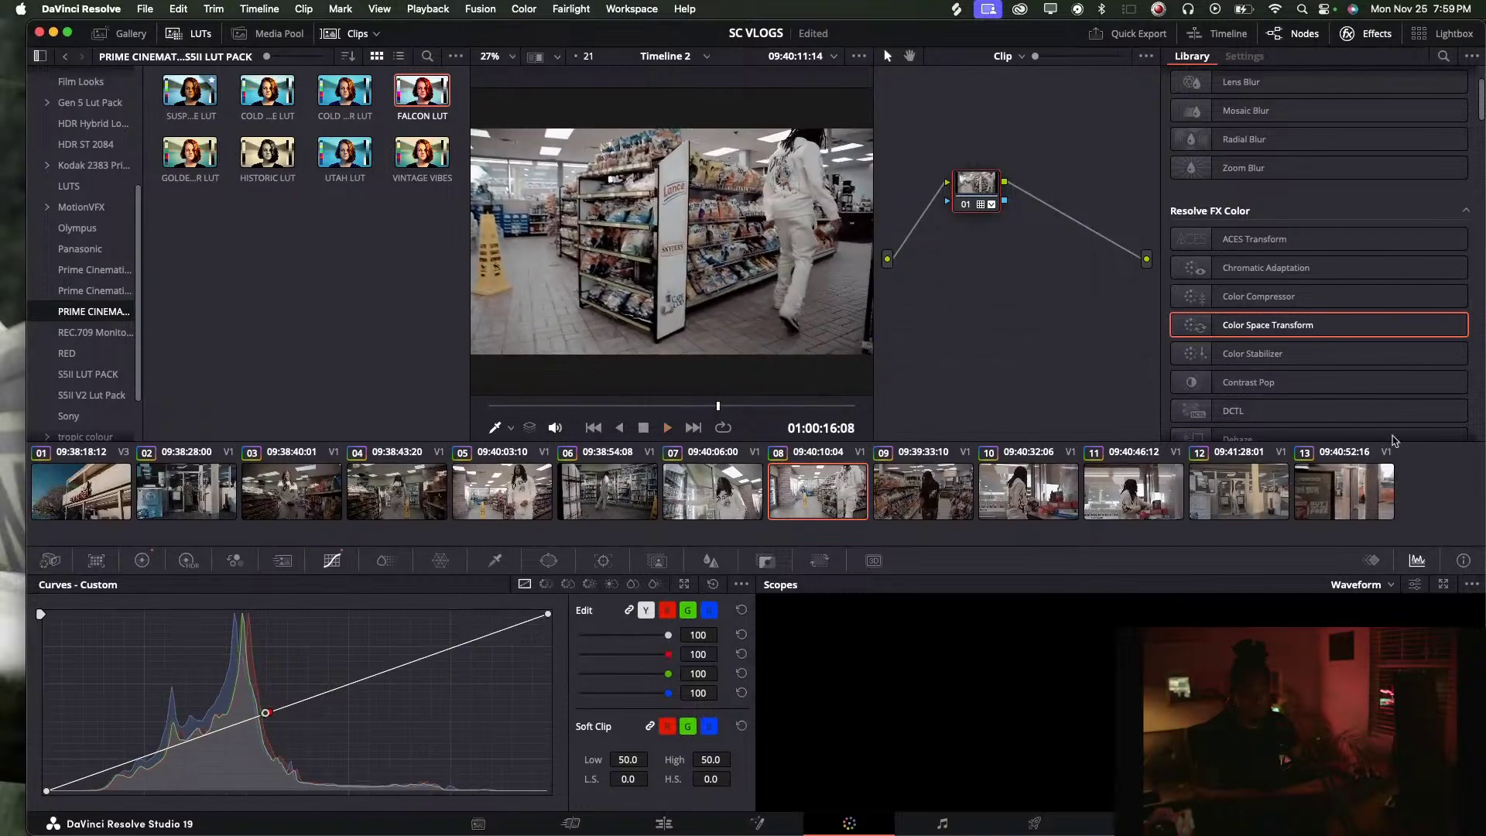
pyautogui.press('space')
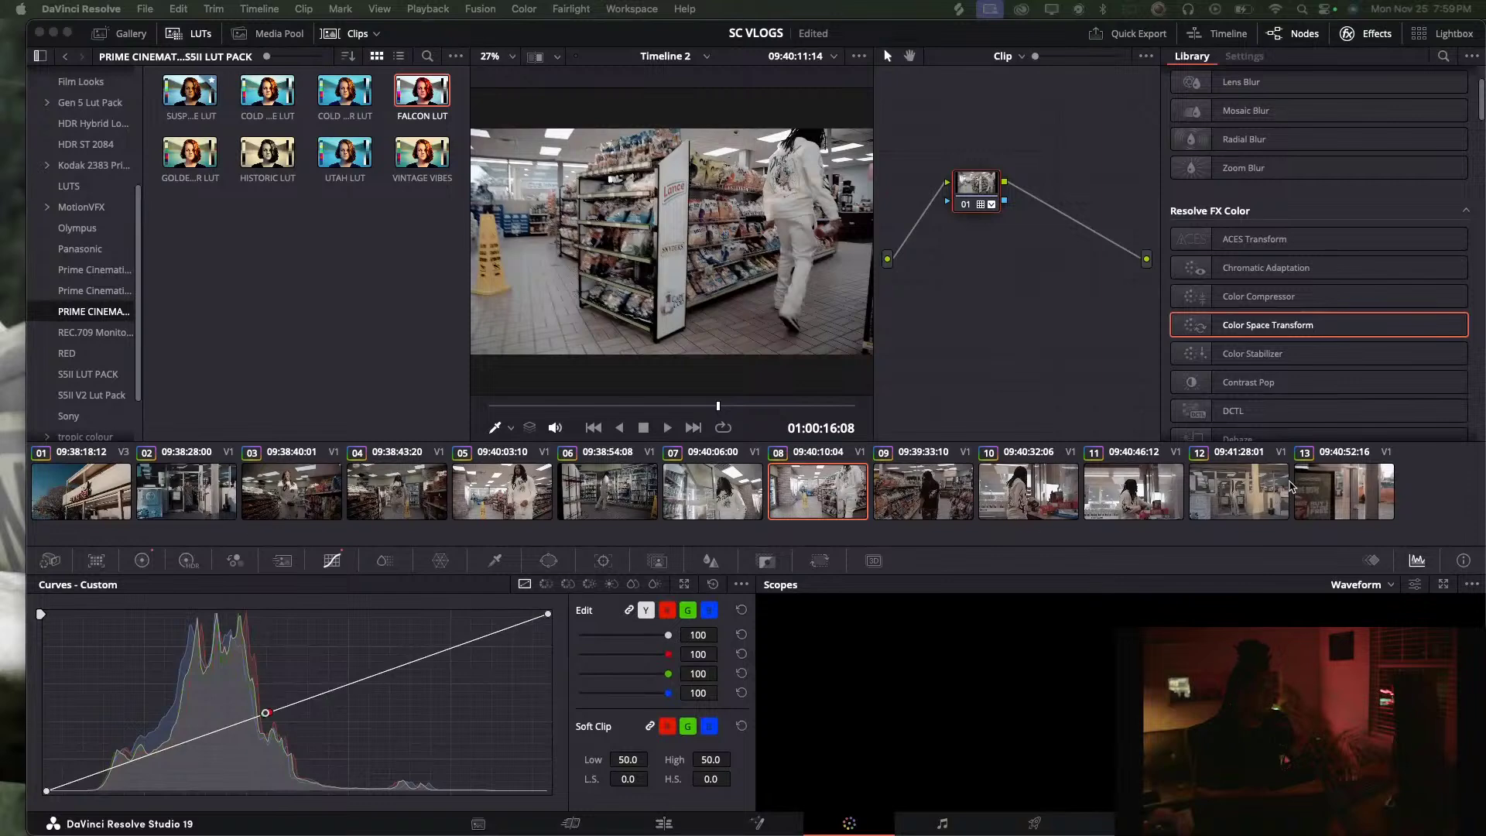
# Return to clip 12 and reset the grade on node 02
pyautogui.click(1273, 488)
pyautogui.rightClick(1067, 212)
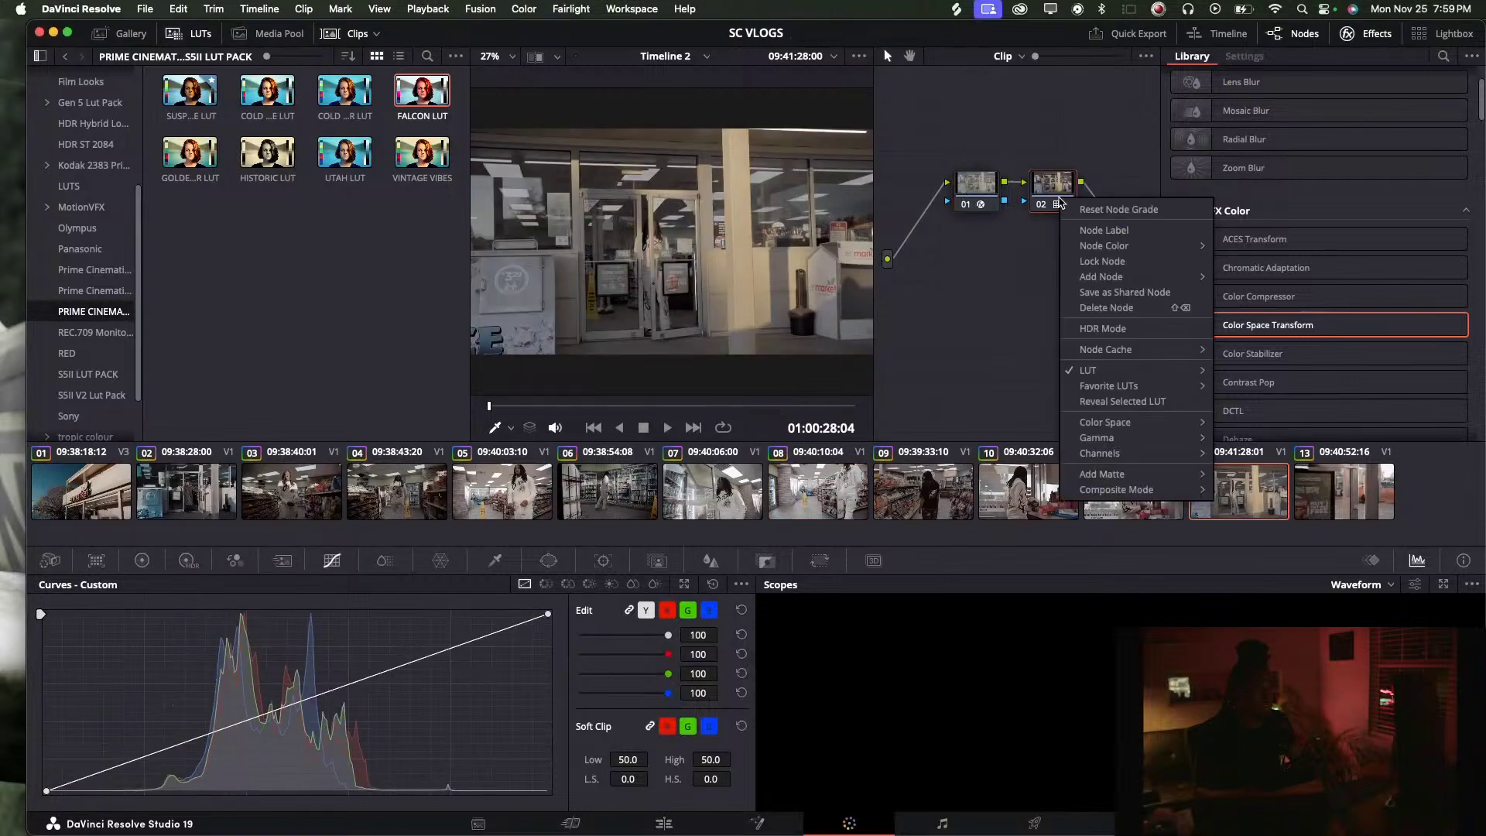
pyautogui.click(1153, 208)
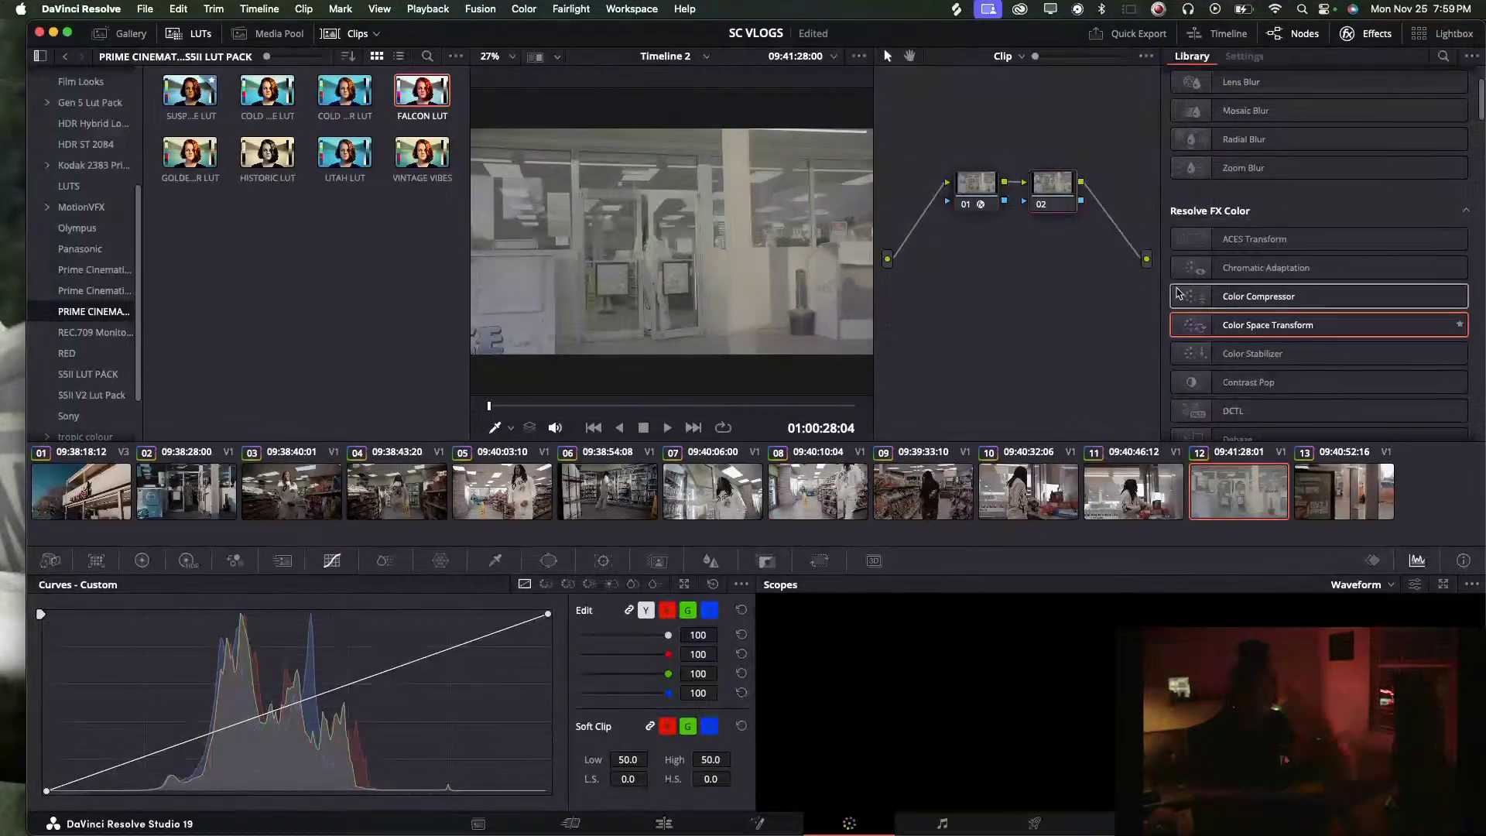
# Change node 01's transform output to the DaVinci Wide Gamut color space and DaVinci Intermediate gamma
pyautogui.click(981, 197)
pyautogui.scroll(5, 1327, 186)
pyautogui.click(1327, 184)
pyautogui.click(1328, 186)
pyautogui.scroll(3, 1328, 194)
pyautogui.click(1335, 205)
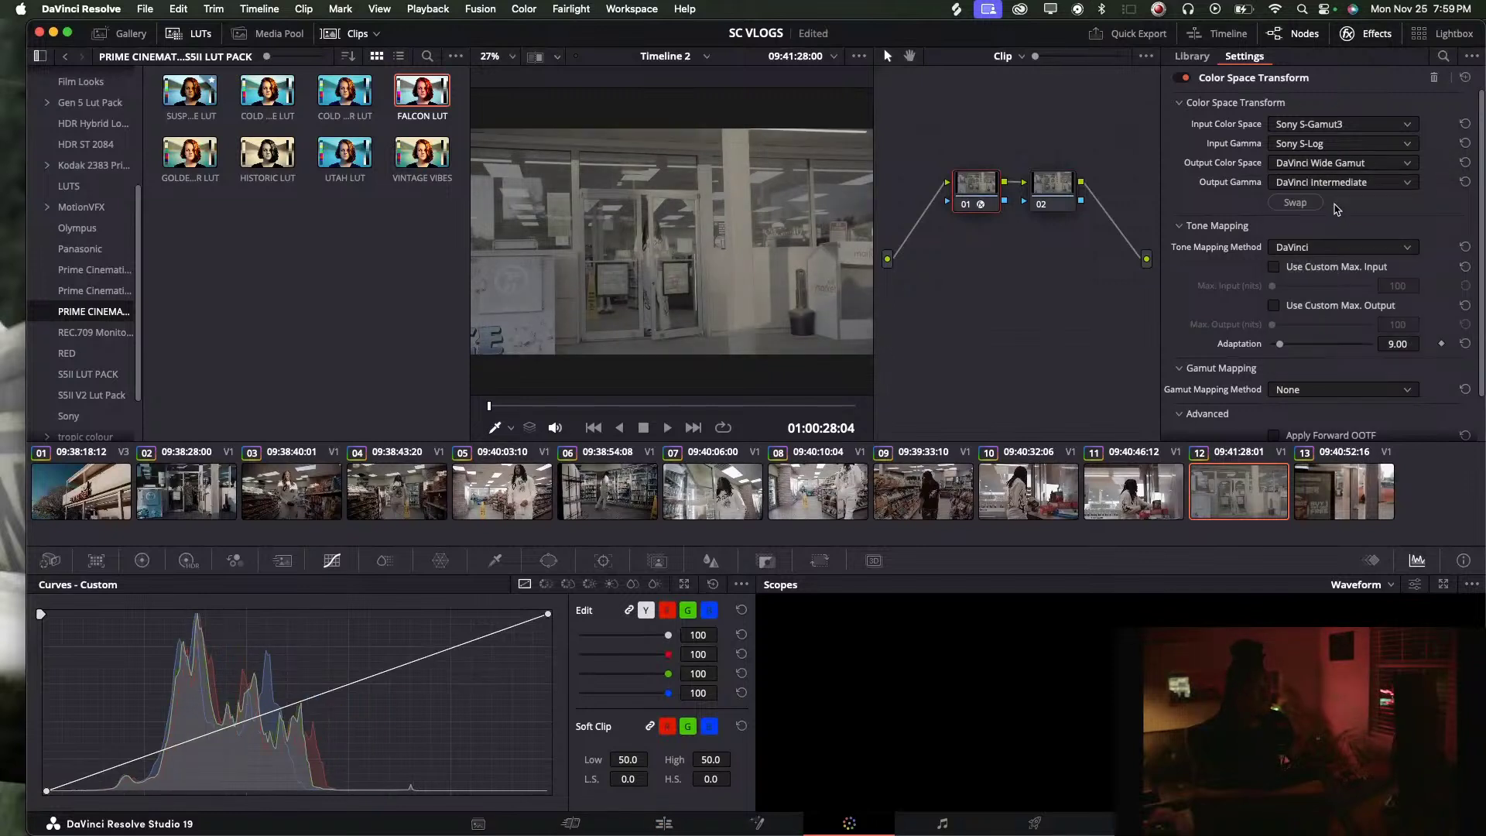
# Apply the VINTAGE VIBES LUT to node 02 of clip 12 and play the shot in an enlarged viewer
pyautogui.click(1056, 205)
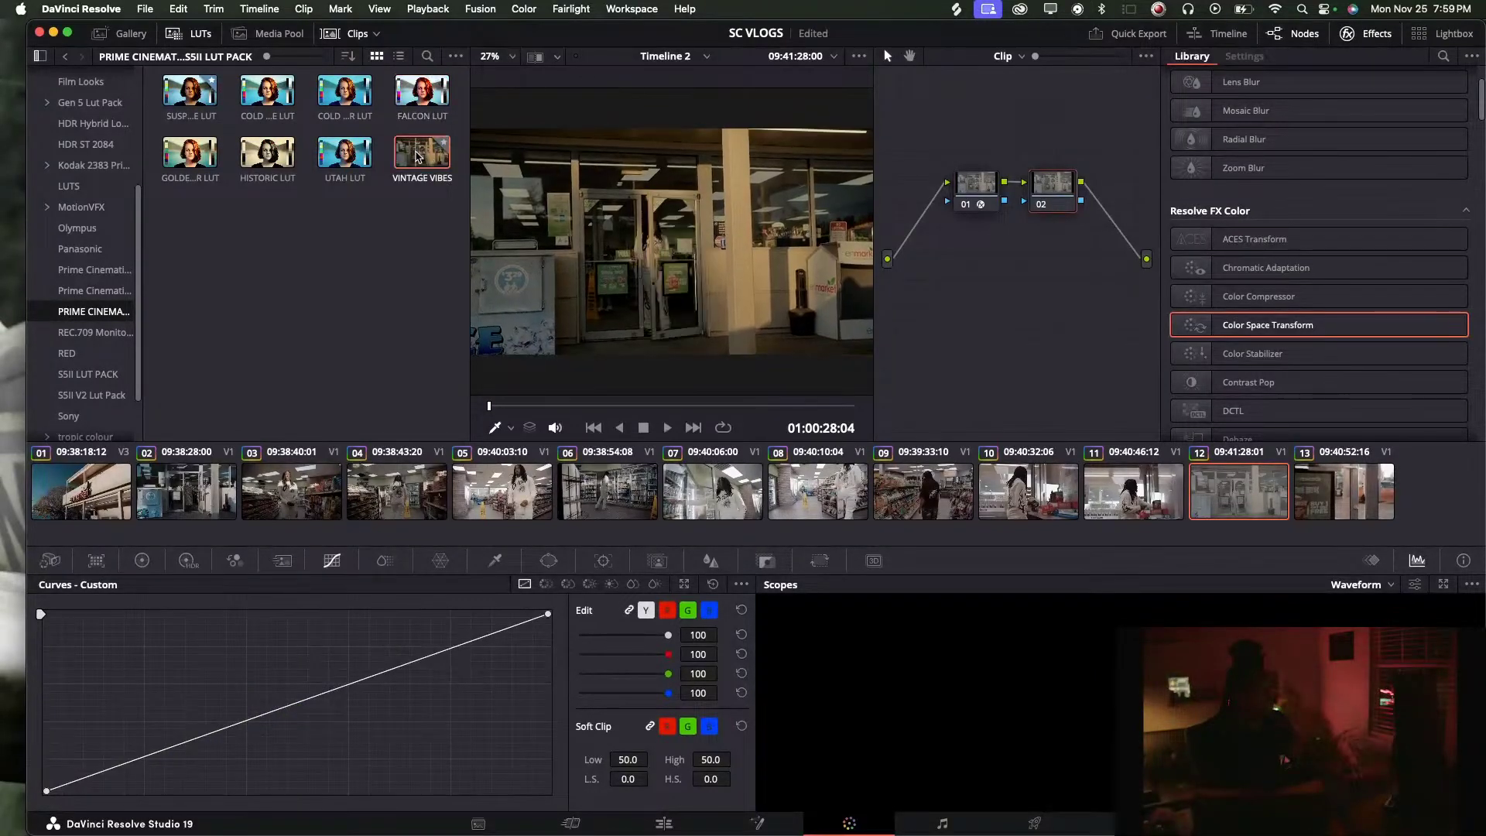
pyautogui.doubleClick(418, 157)
pyautogui.press('space')
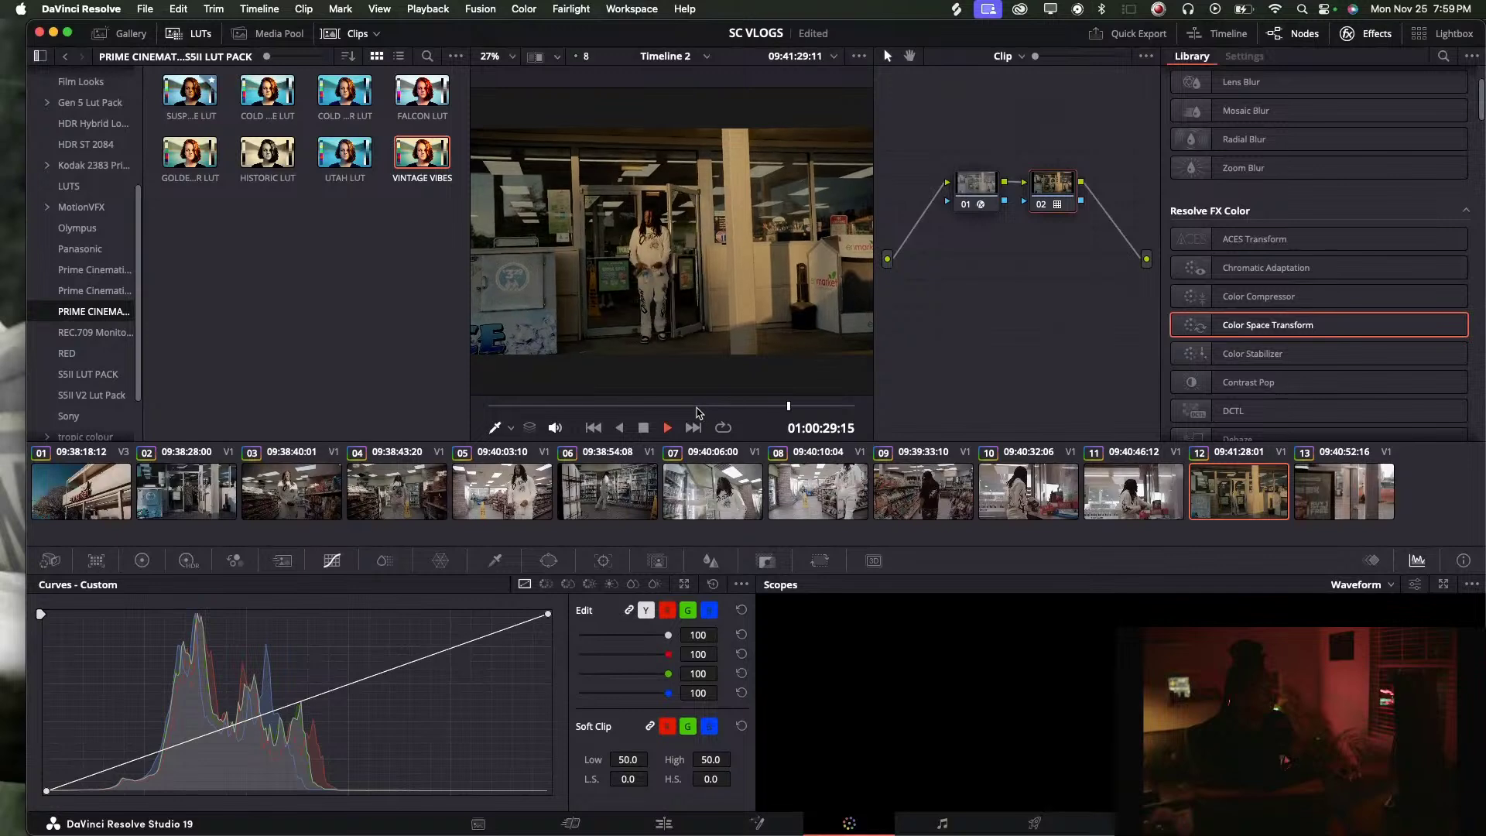
pyautogui.hotkey('alt', 'f')
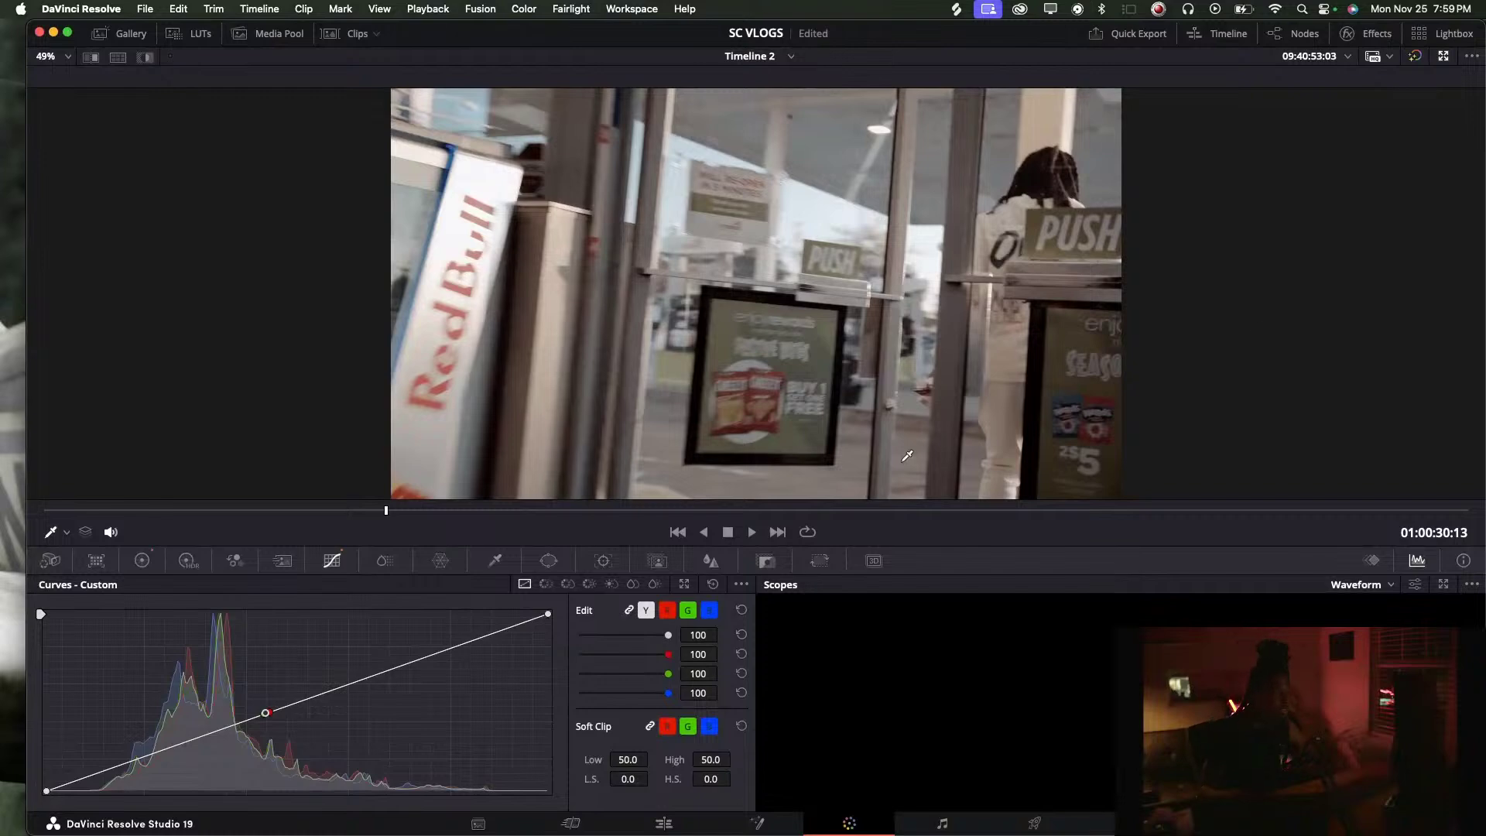
# Bring back the node graph and the clip thumbnail strip on the Color page
pyautogui.click(692, 821)
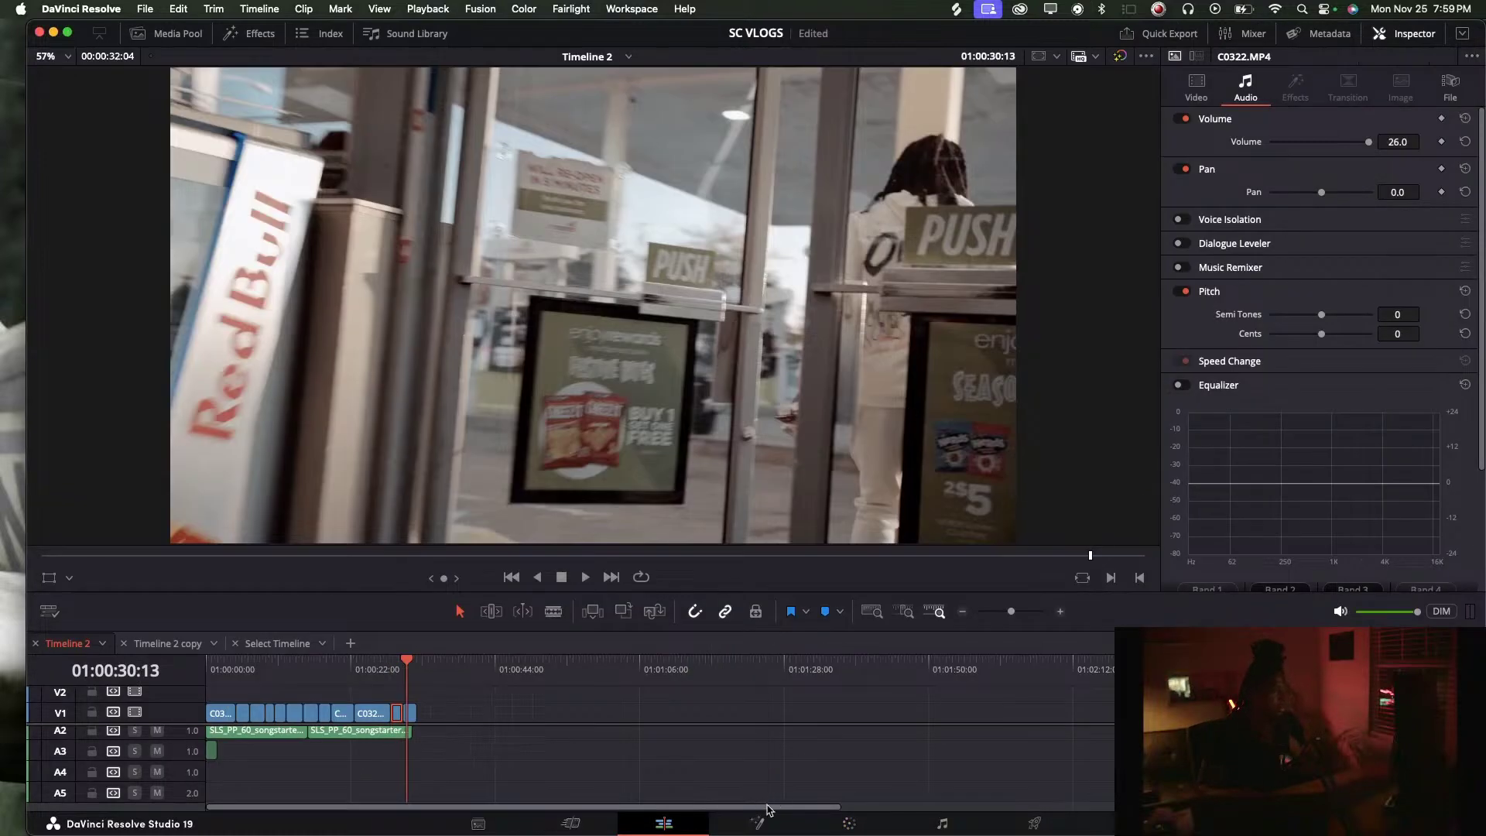
pyautogui.click(846, 822)
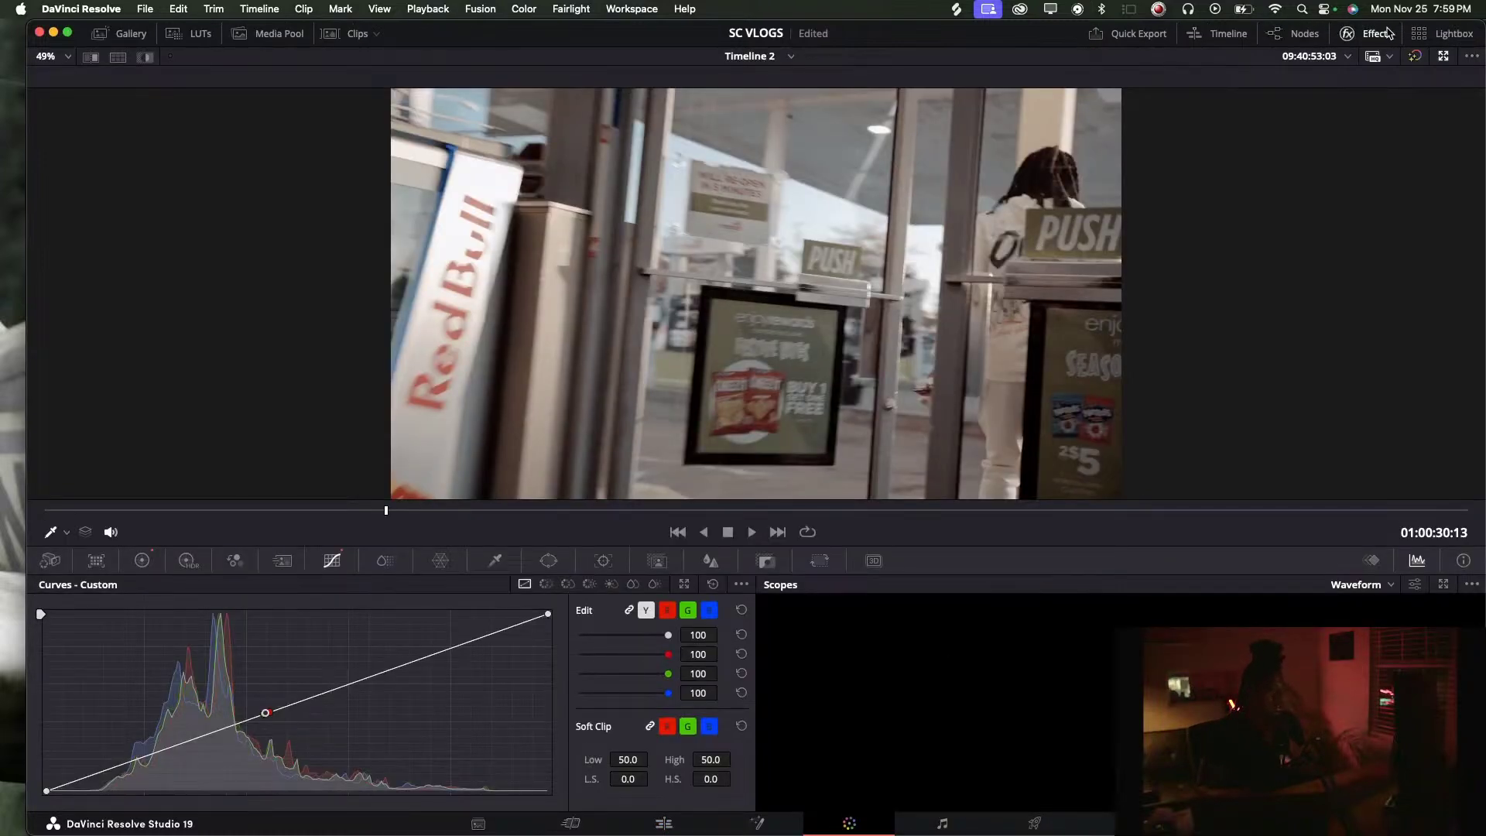
pyautogui.click(1367, 33)
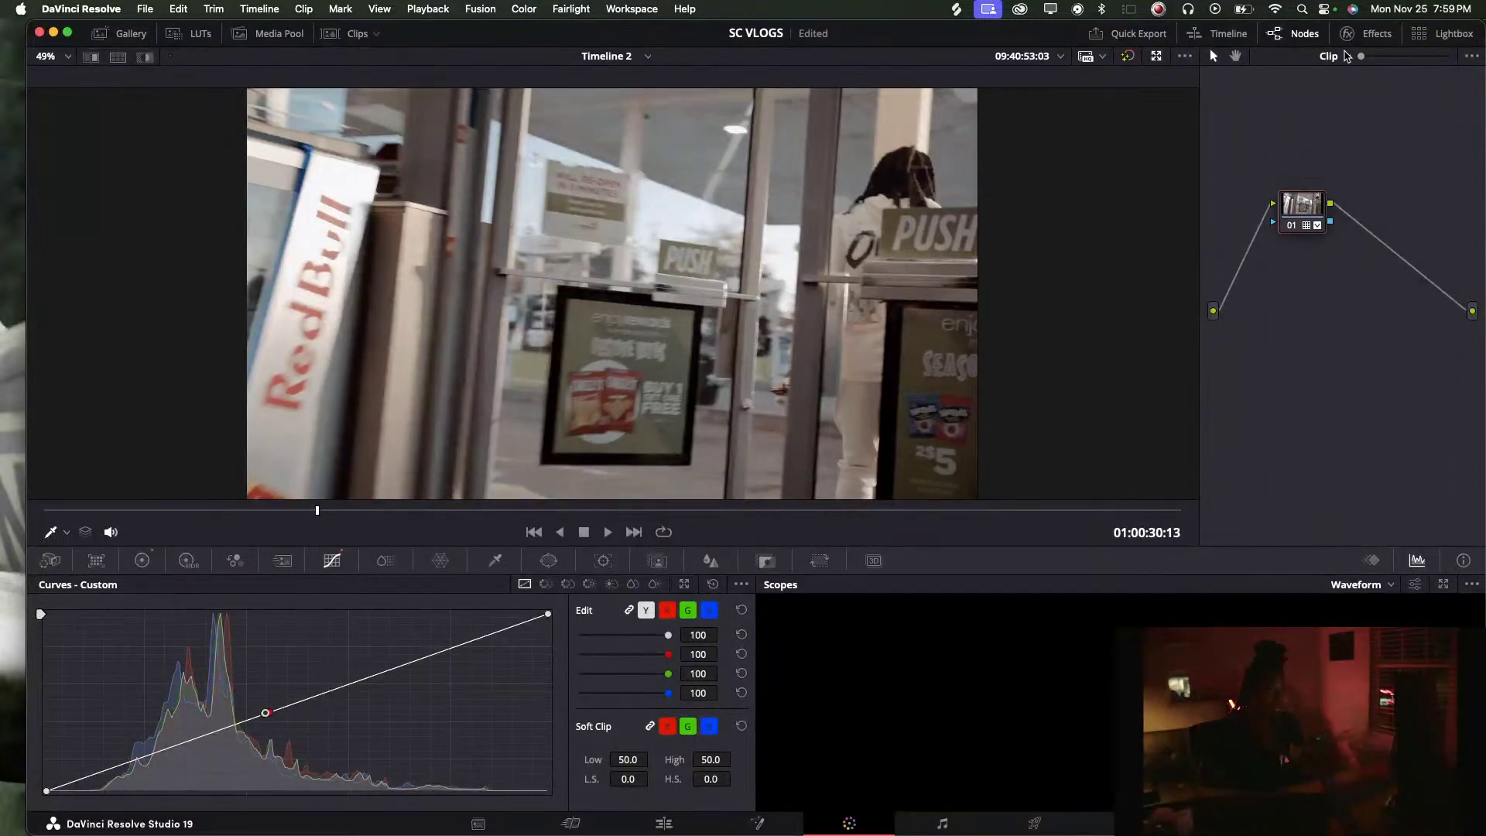
pyautogui.click(1298, 34)
pyautogui.click(1299, 34)
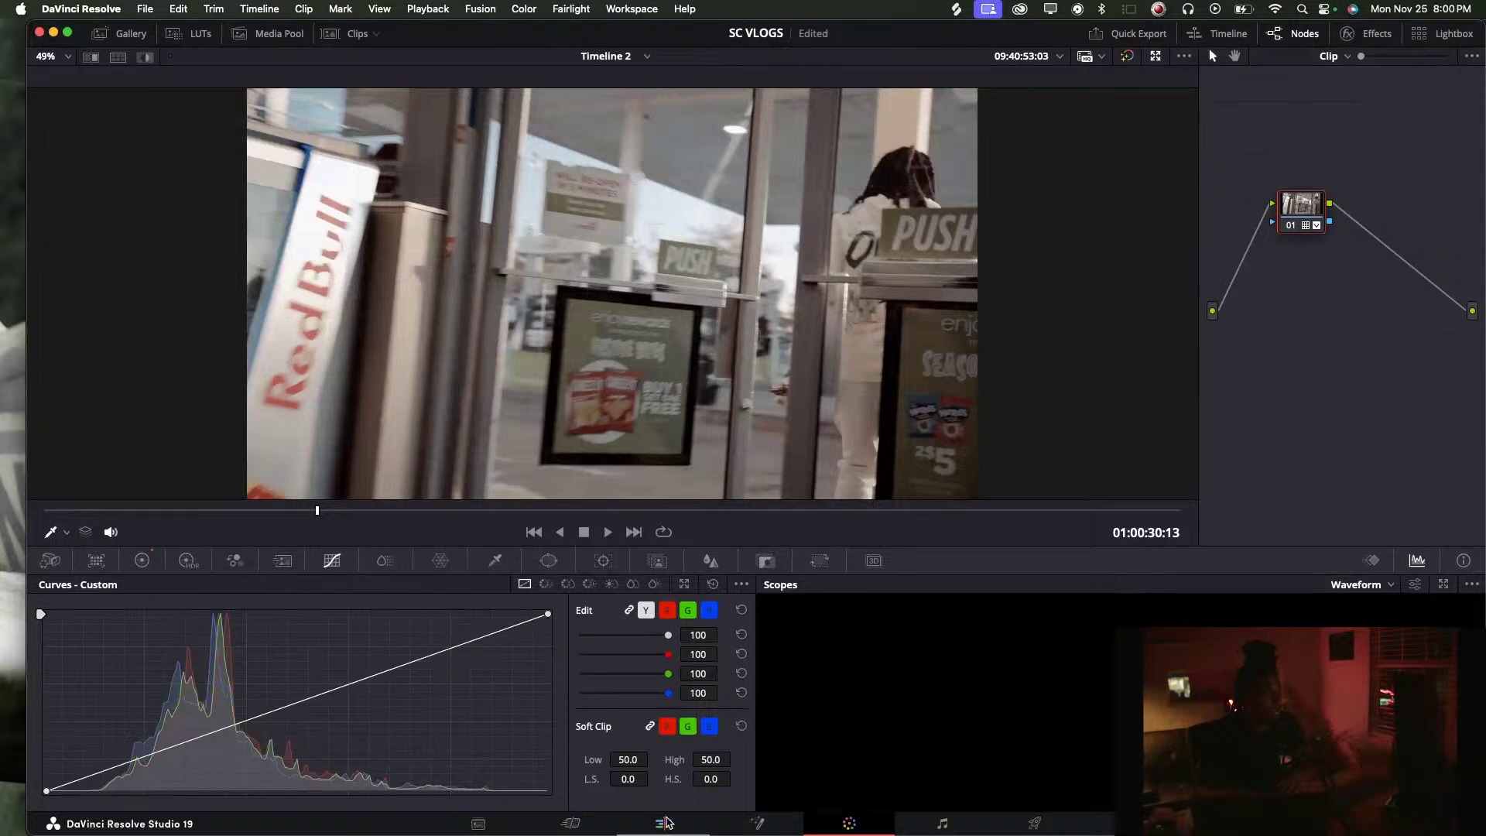
pyautogui.click(667, 822)
pyautogui.click(849, 822)
pyautogui.moveTo(942, 45); pyautogui.dragTo(923, 43)
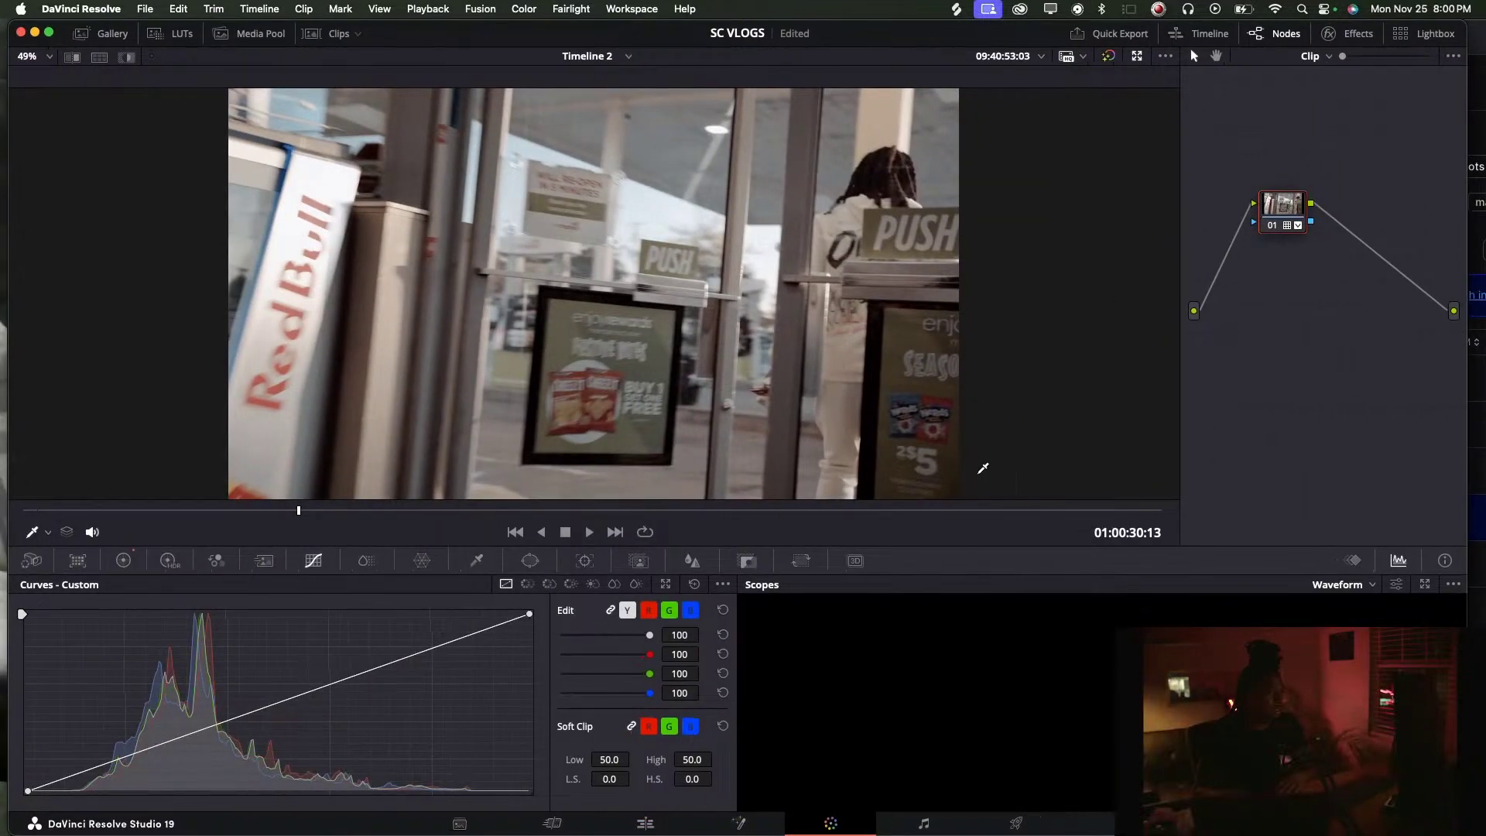
pyautogui.moveTo(1274, 220); pyautogui.dragTo(1267, 275)
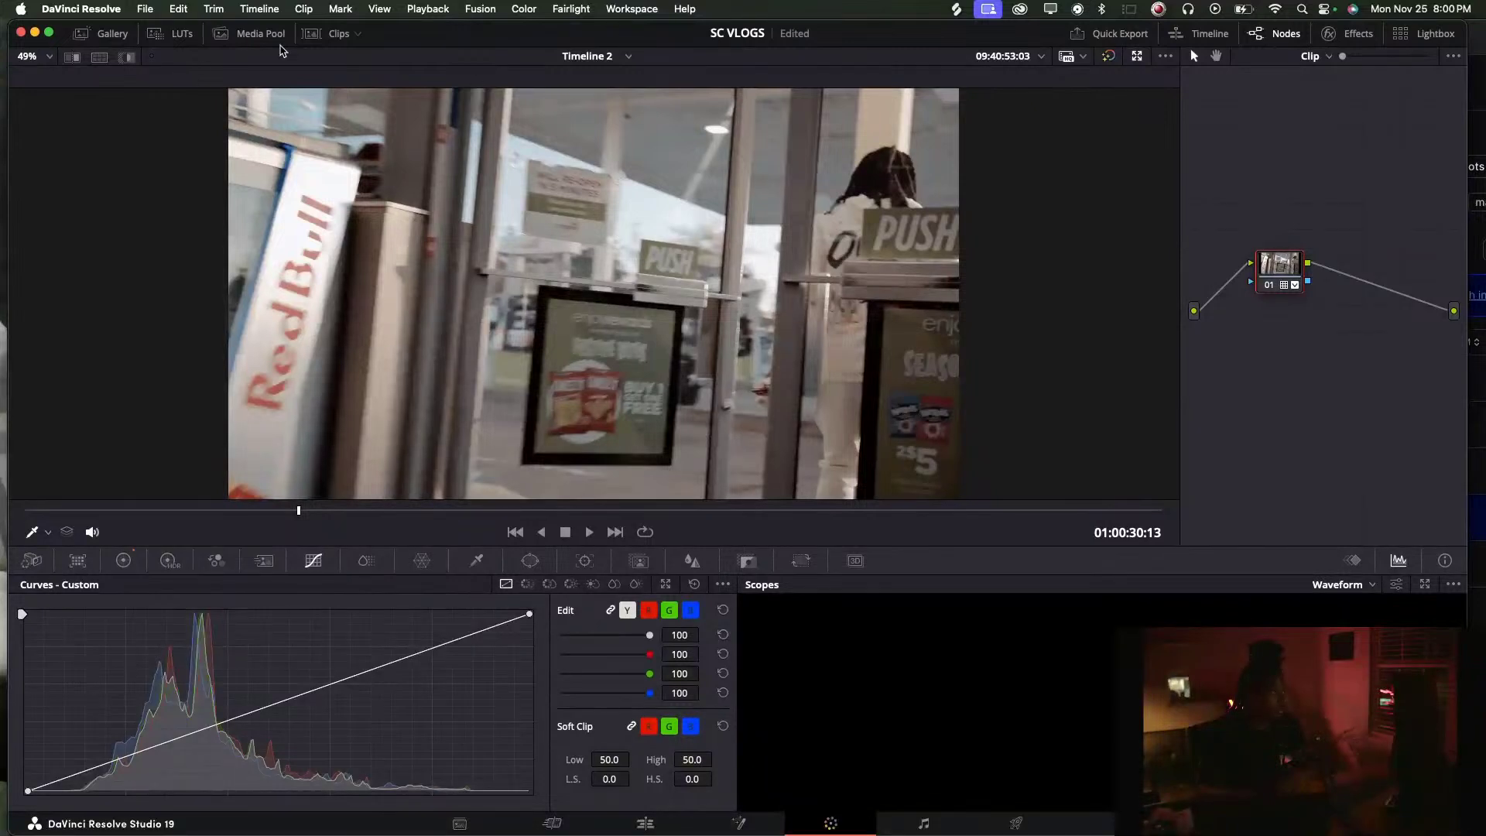
pyautogui.click(329, 33)
# Copy clip 12's grade onto clip 13, the final door shot, and brighten it by raising its custom curve's highlights
pyautogui.click(1217, 486)
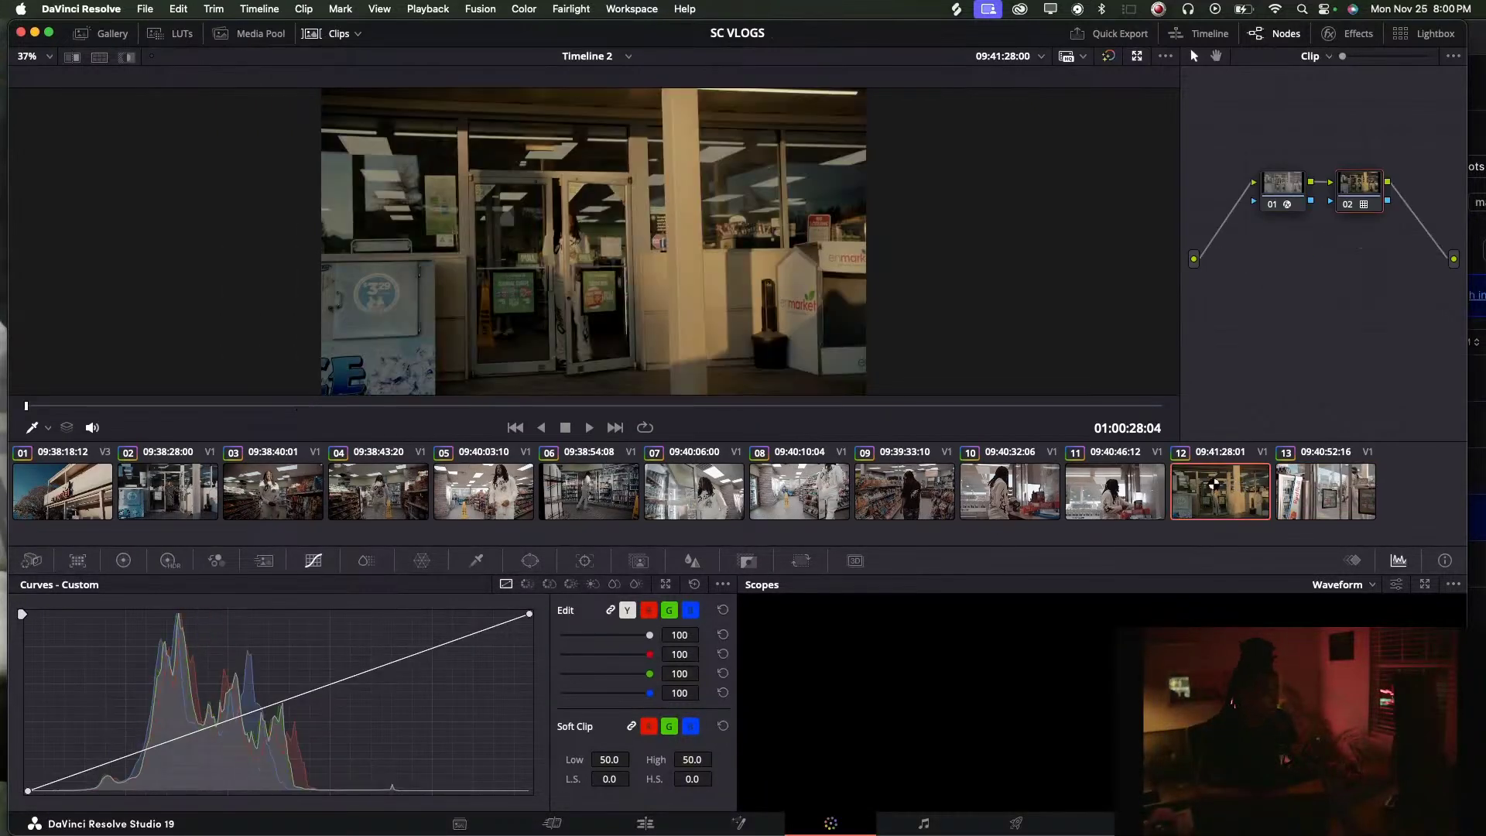
pyautogui.click(1297, 488)
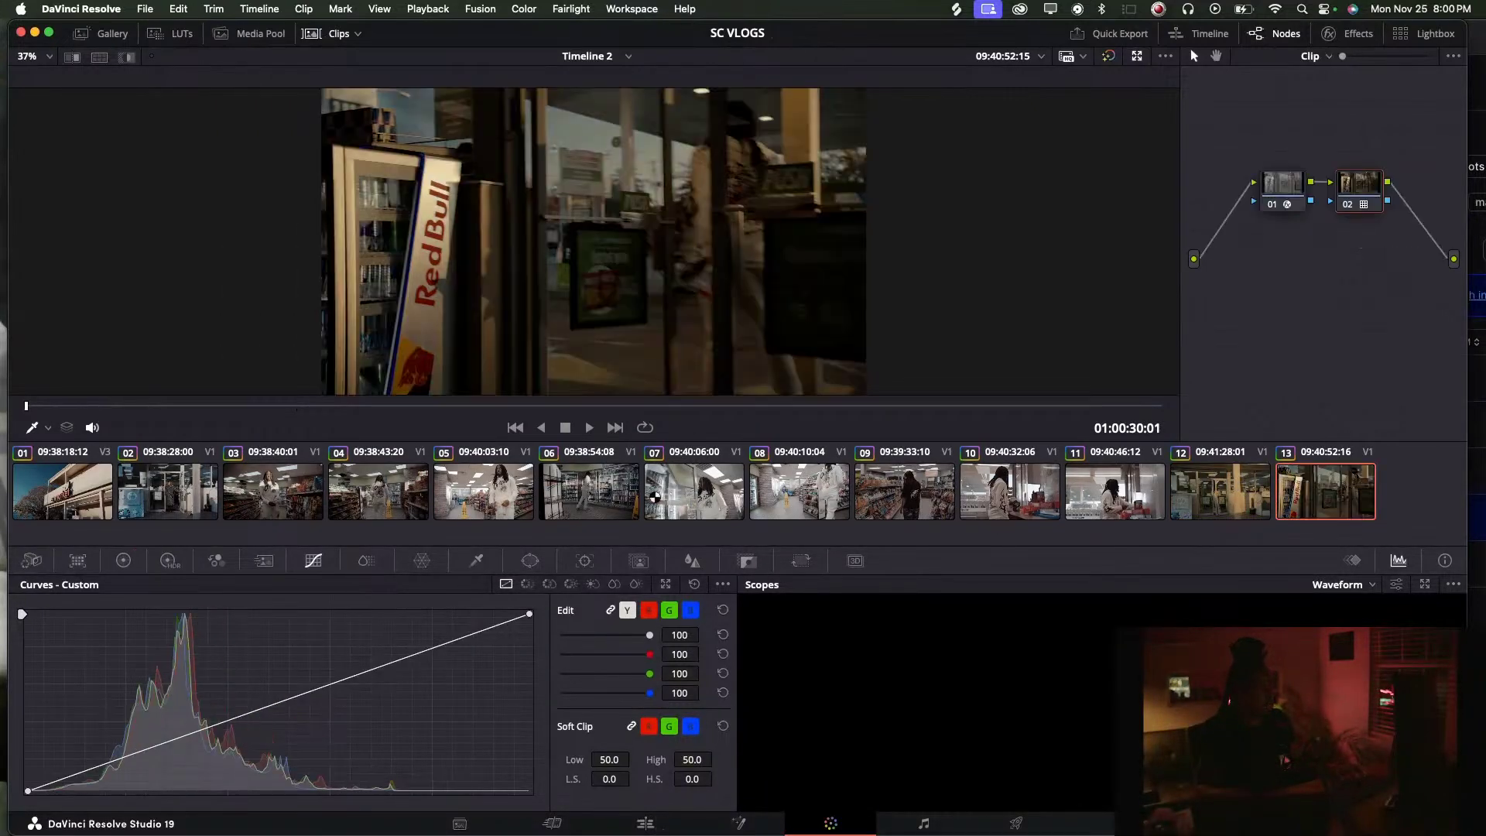
pyautogui.moveTo(588, 405); pyautogui.dragTo(122, 425)
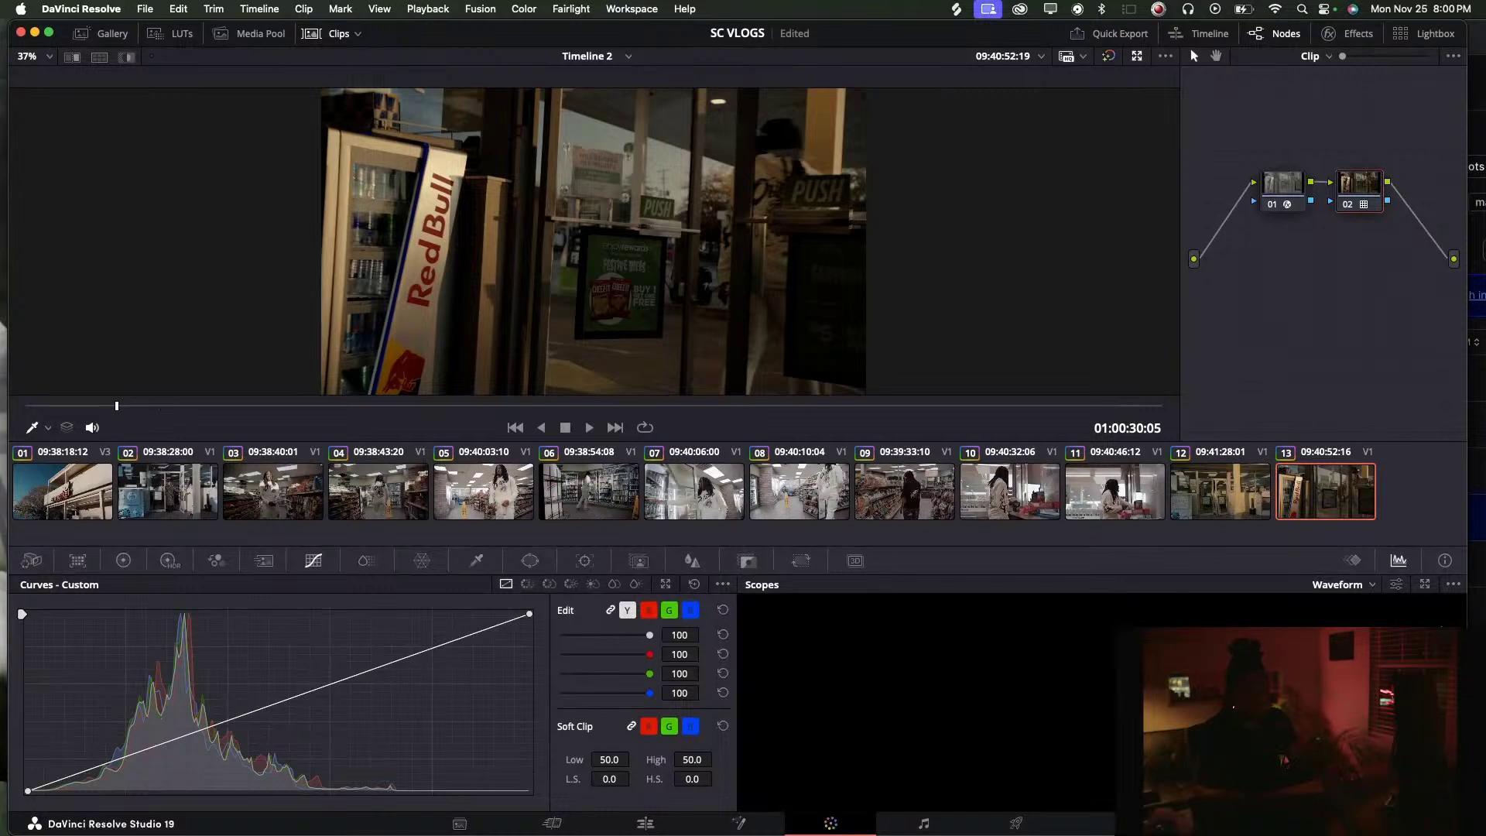
pyautogui.moveTo(437, 647); pyautogui.dragTo(402, 637)
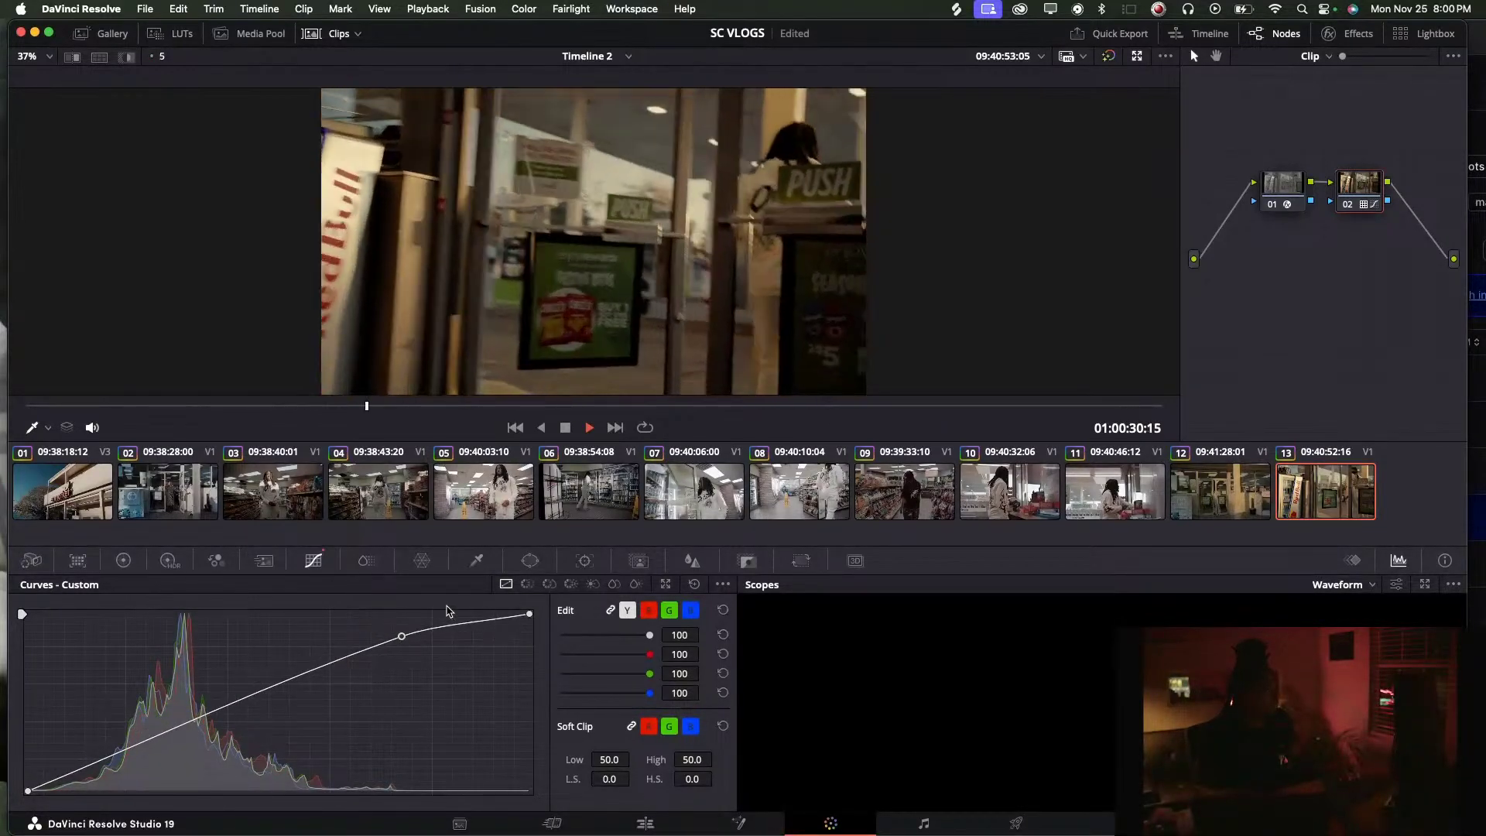
# Copy clip 12's grade onto the interior store shots, clips 05 and 07 through 11
pyautogui.press('space')
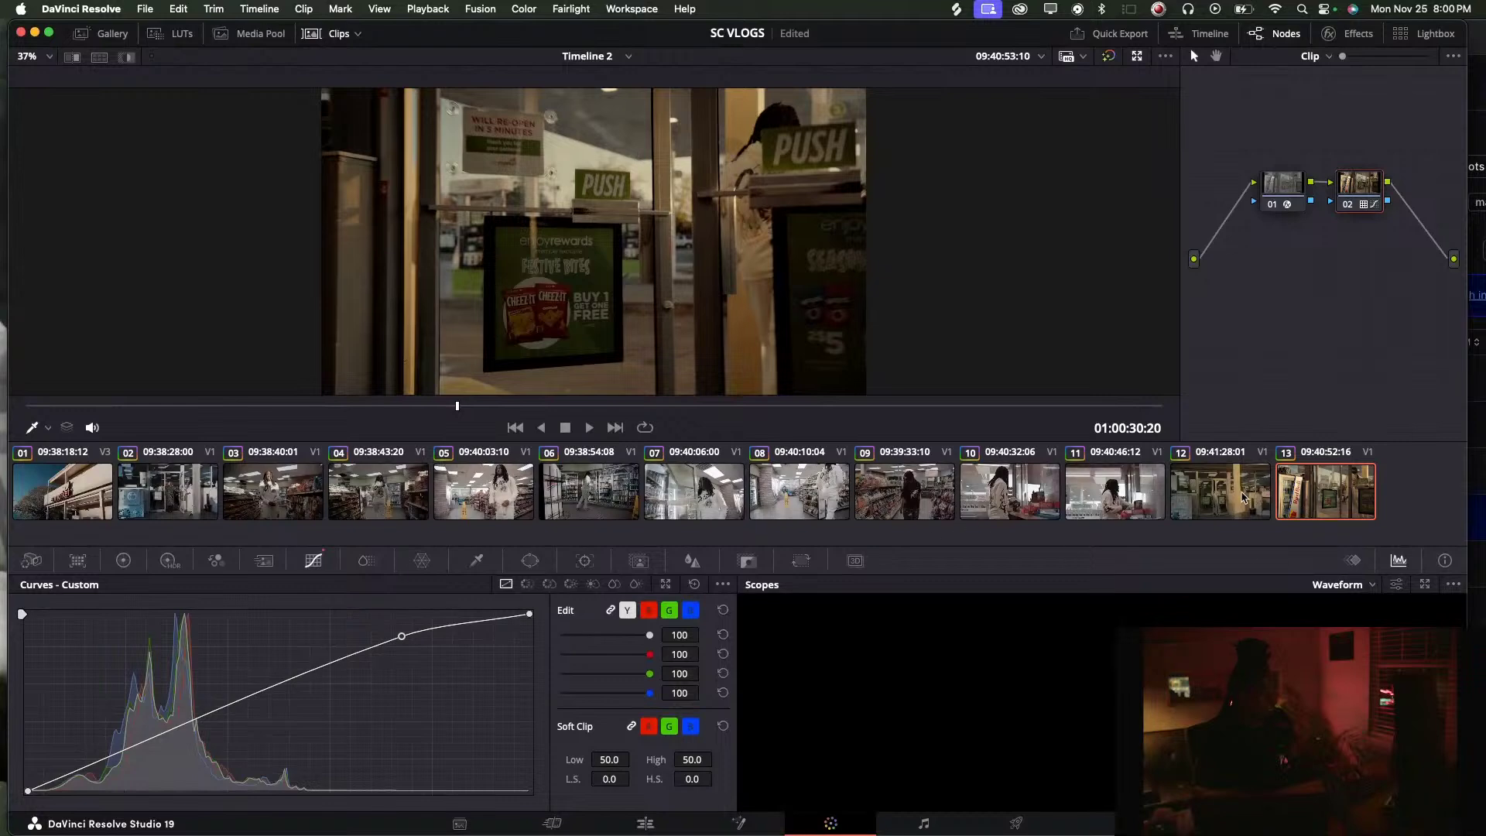
pyautogui.click(1231, 495)
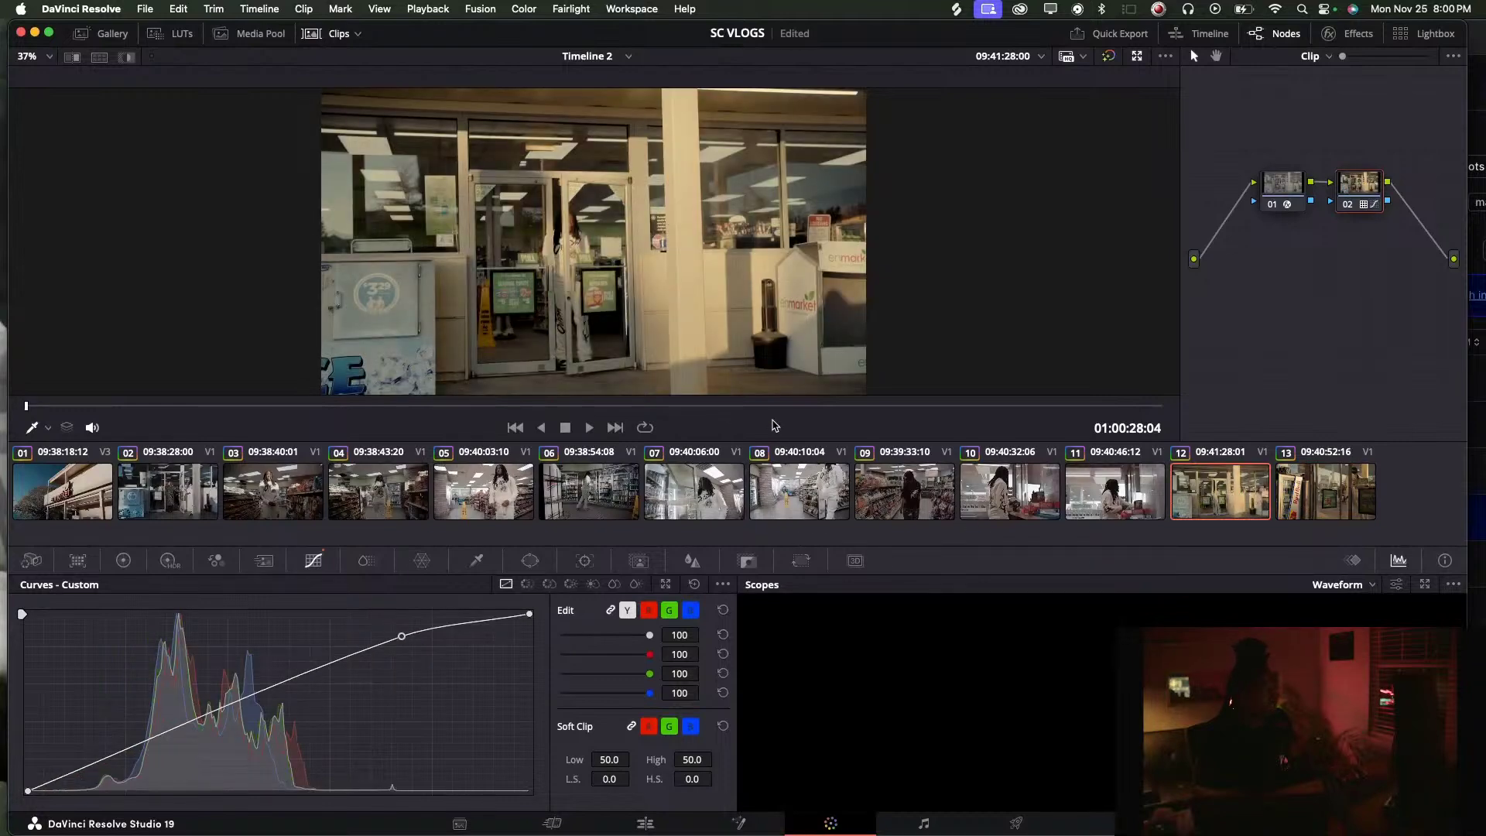
pyautogui.click(1010, 496)
pyautogui.click(1068, 507)
pyautogui.click(683, 495)
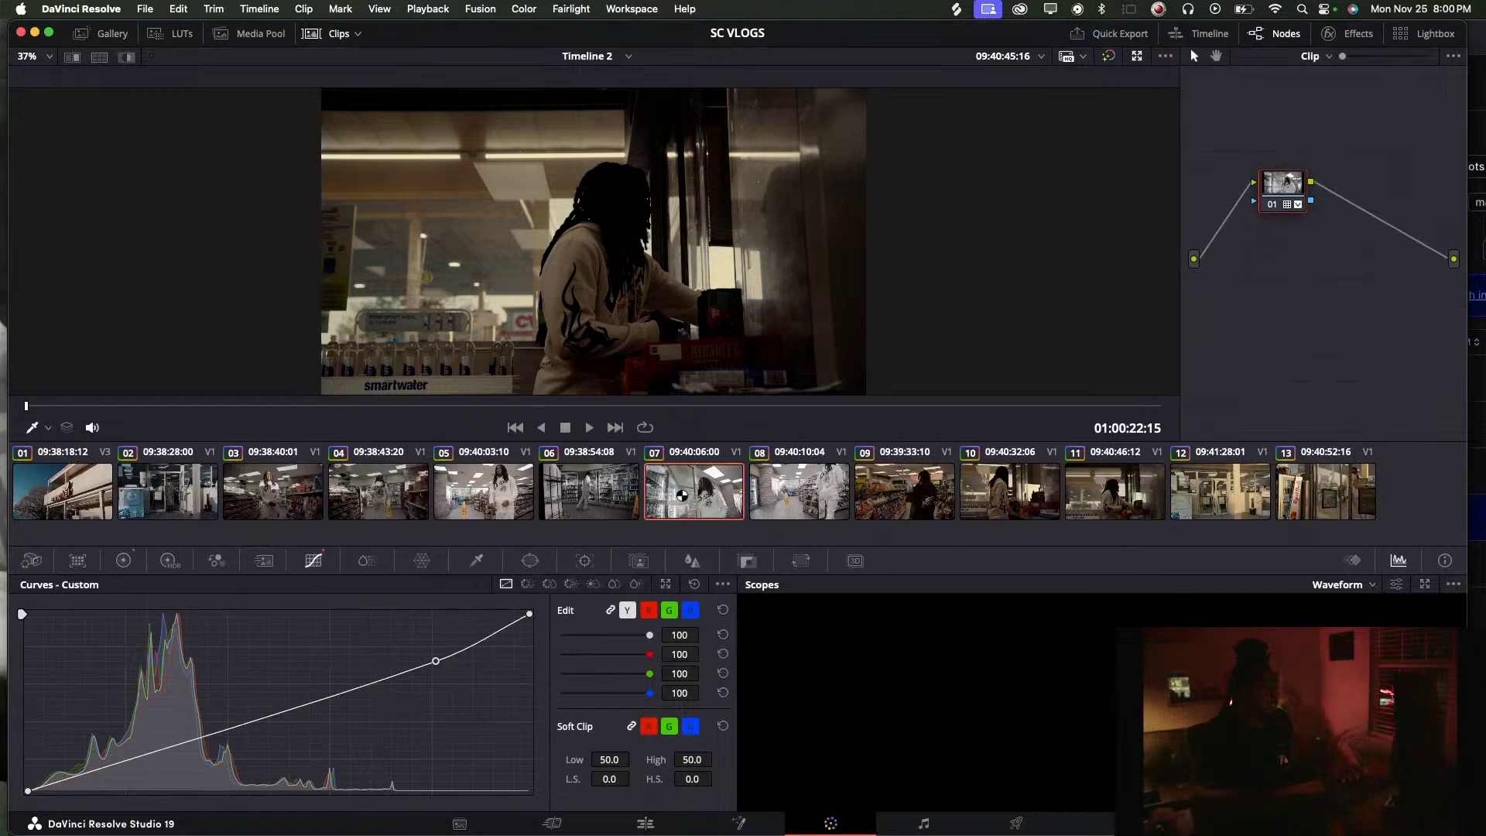
pyautogui.click(802, 497)
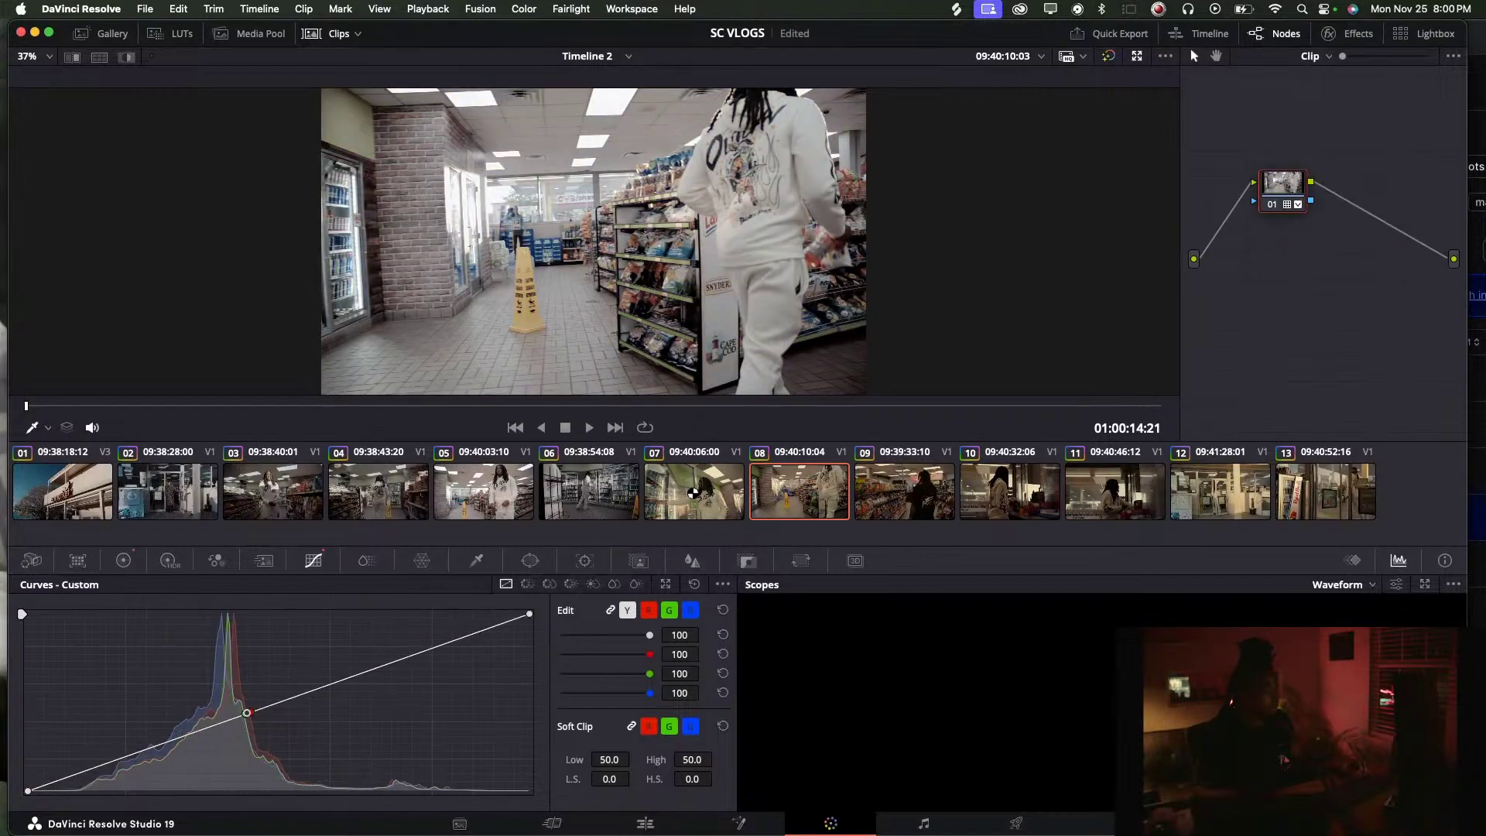
pyautogui.click(692, 492)
pyautogui.click(481, 509)
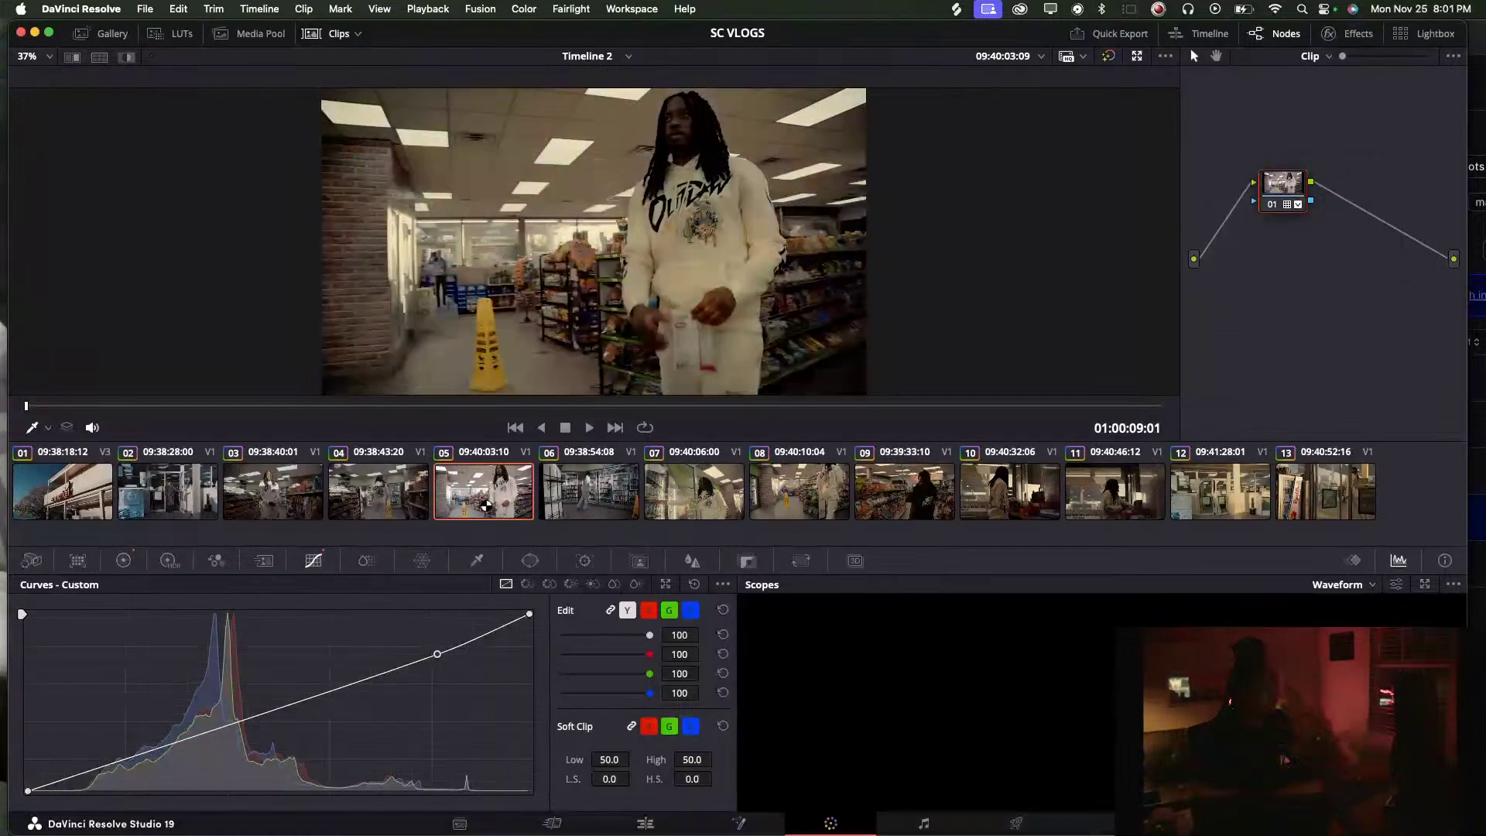
# Apply the same two-node grade to clip 06, the cooler shot, and lower the highlights on its custom curve
pyautogui.click(588, 492)
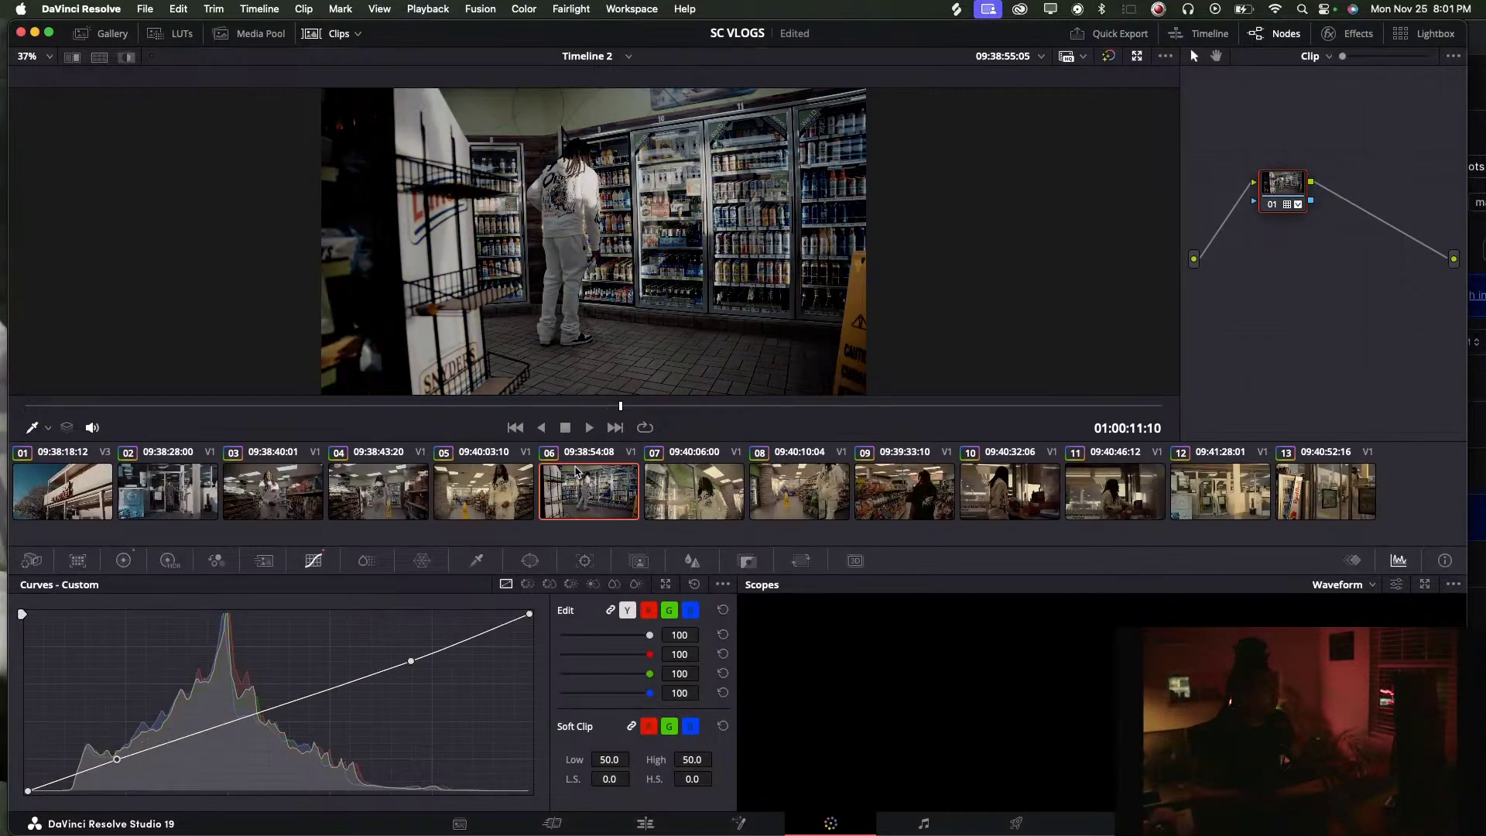
pyautogui.press('super+z')
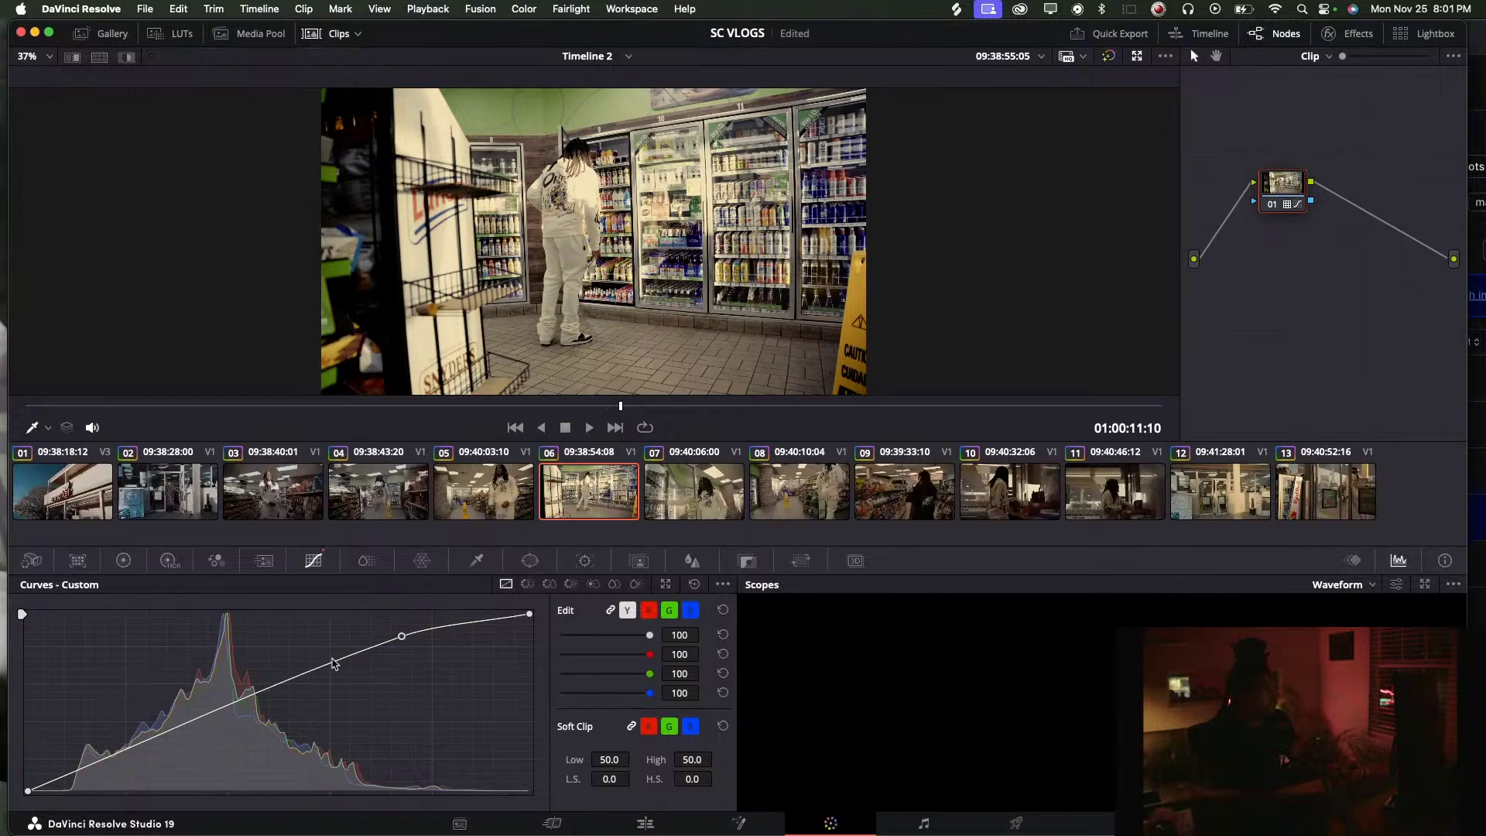
pyautogui.moveTo(404, 639)
pyautogui.mouseDown()
pyautogui.moveTo(422, 662)
pyautogui.moveTo(405, 657)
pyautogui.mouseUp()
pyautogui.press('space')
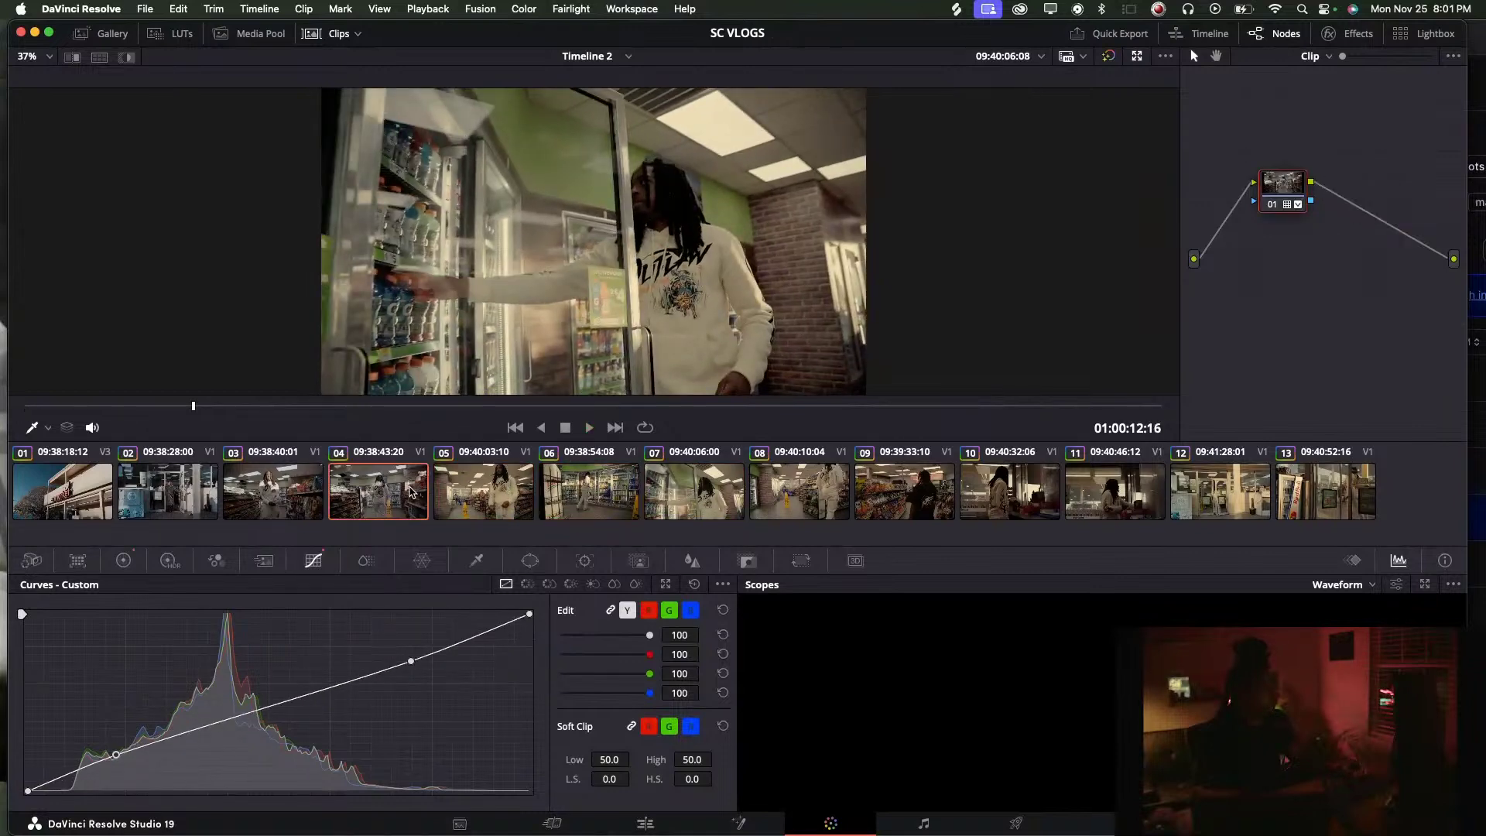
# Apply the shared grade to clip 04 and play the shot to check it
pyautogui.click(414, 489)
pyautogui.press('space')
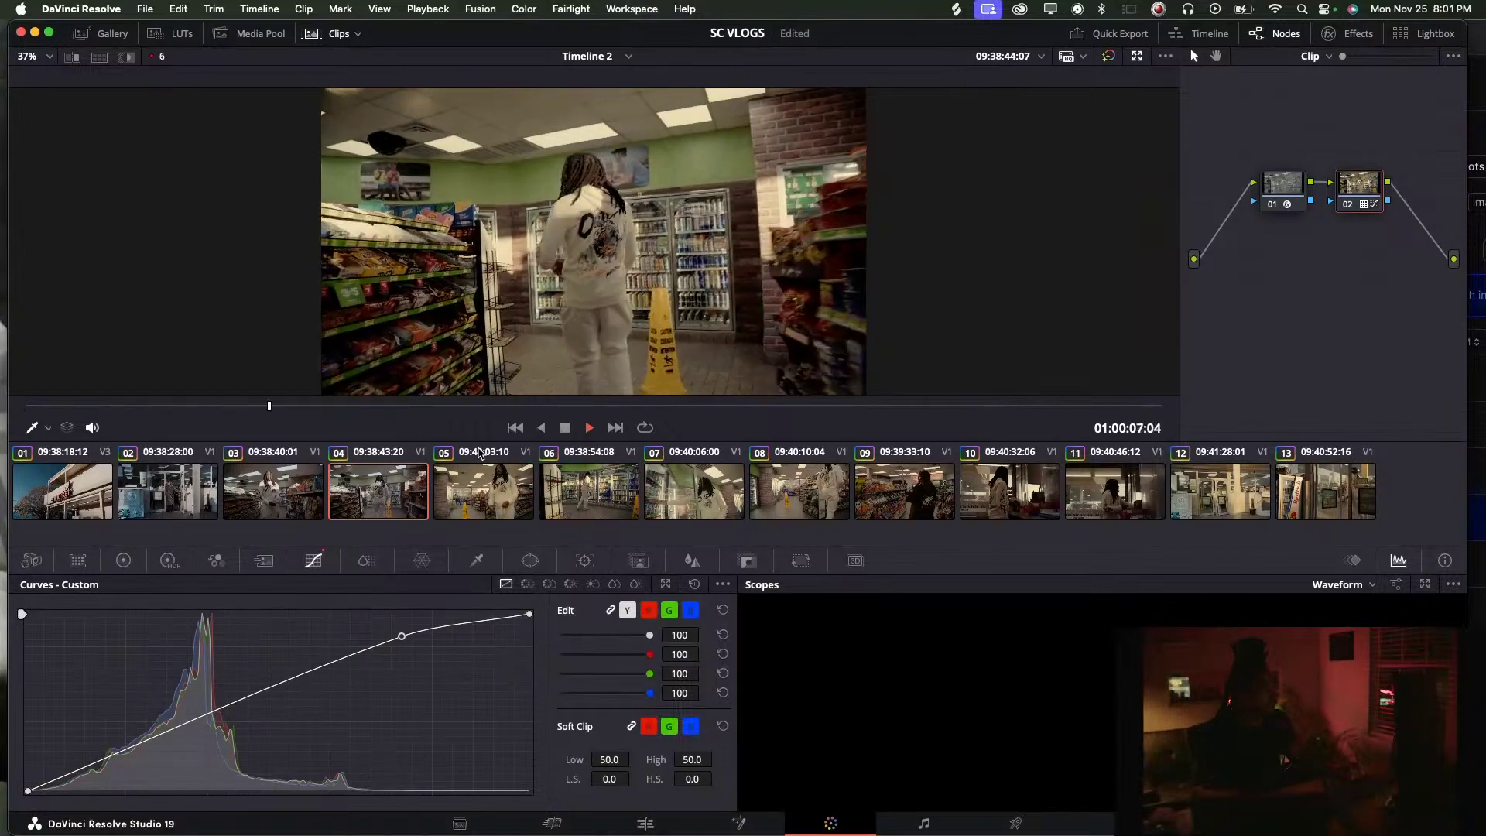
pyautogui.press('space')
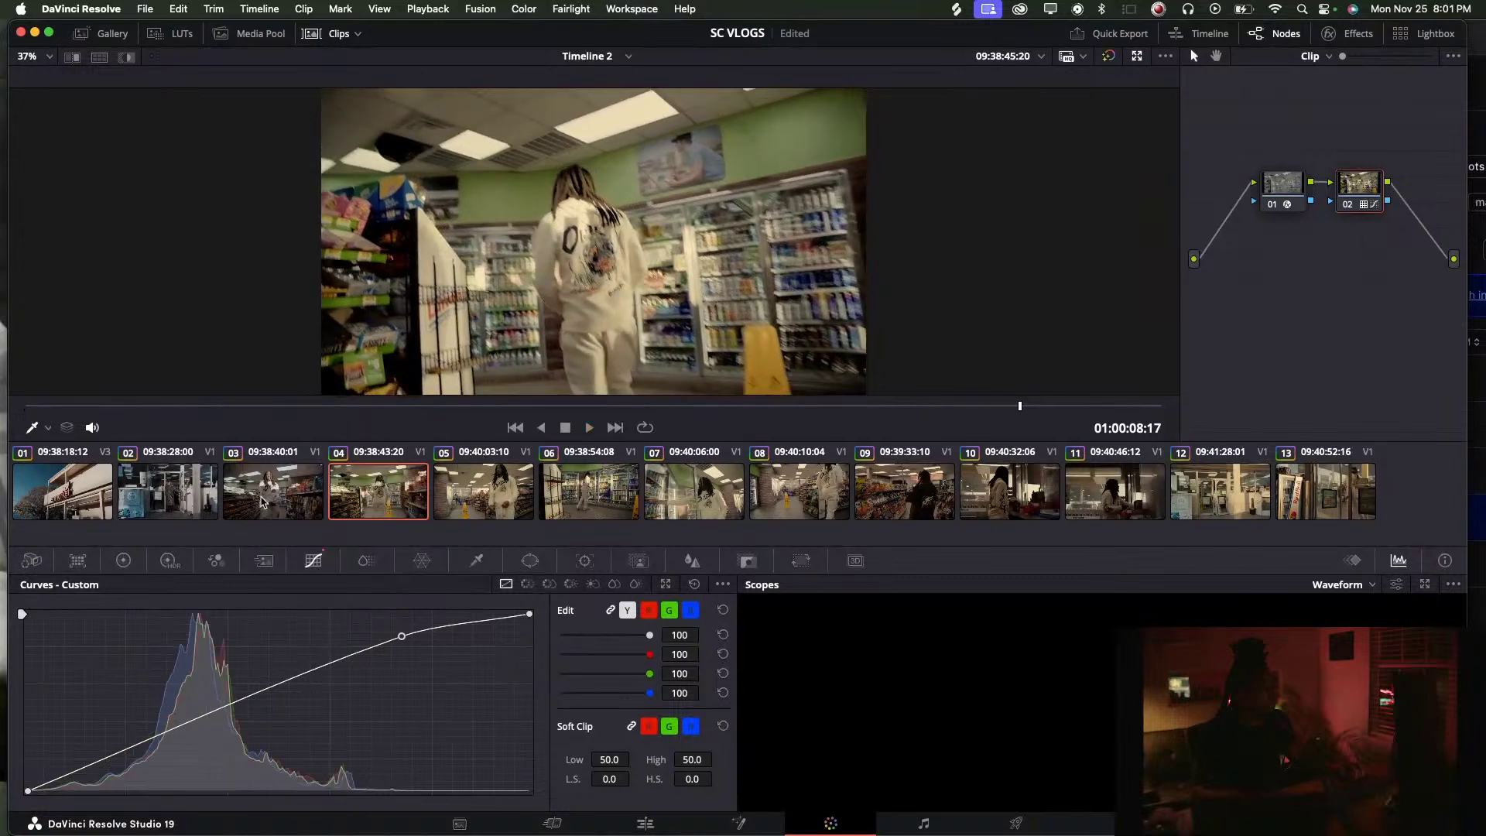
# Apply the shared grade to clip 03, lower its custom curve's highlights and play the shot
pyautogui.click(276, 499)
pyautogui.press('space')
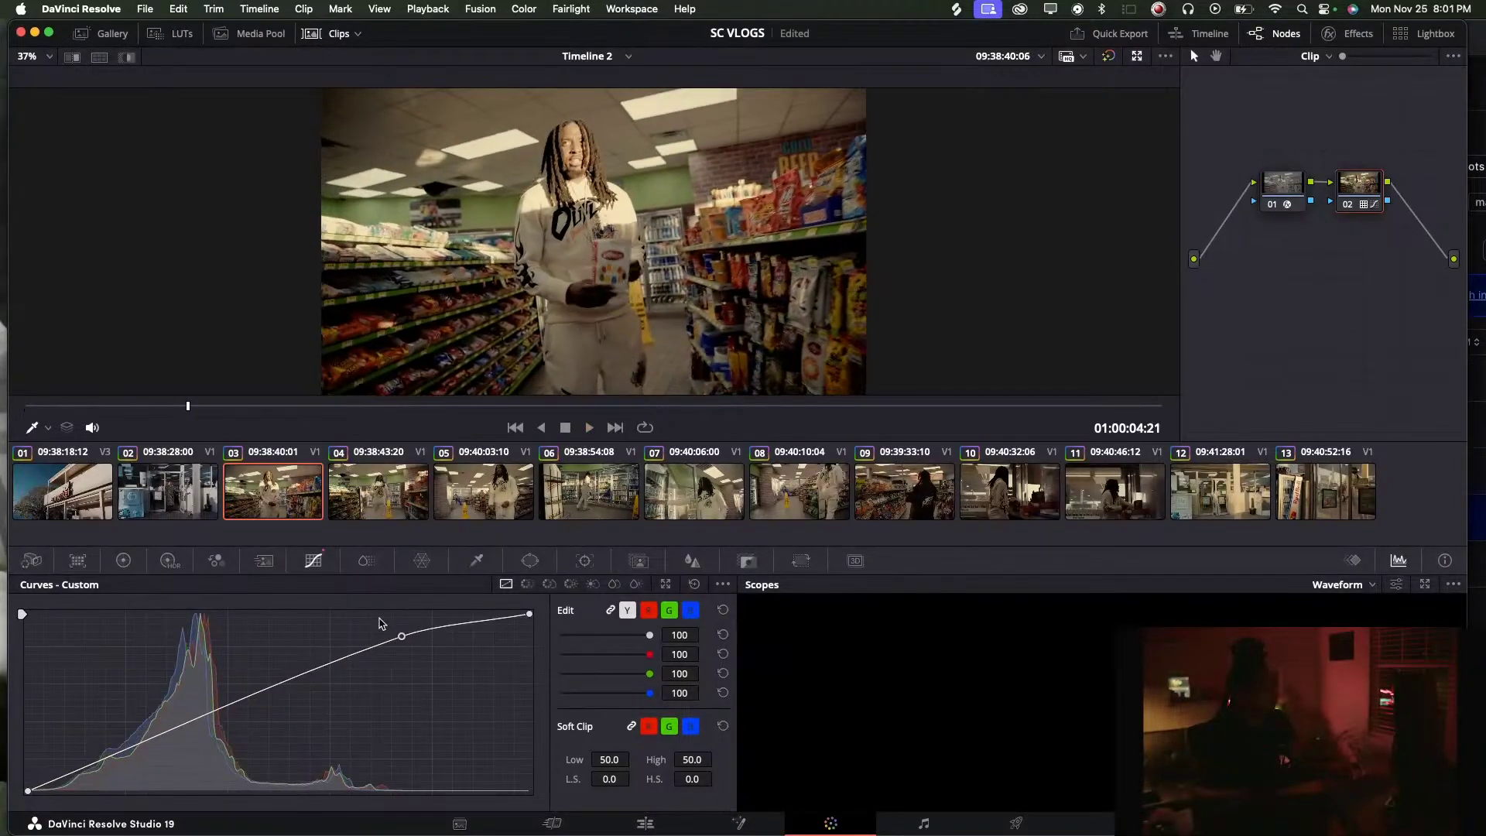
pyautogui.moveTo(403, 639); pyautogui.dragTo(412, 648)
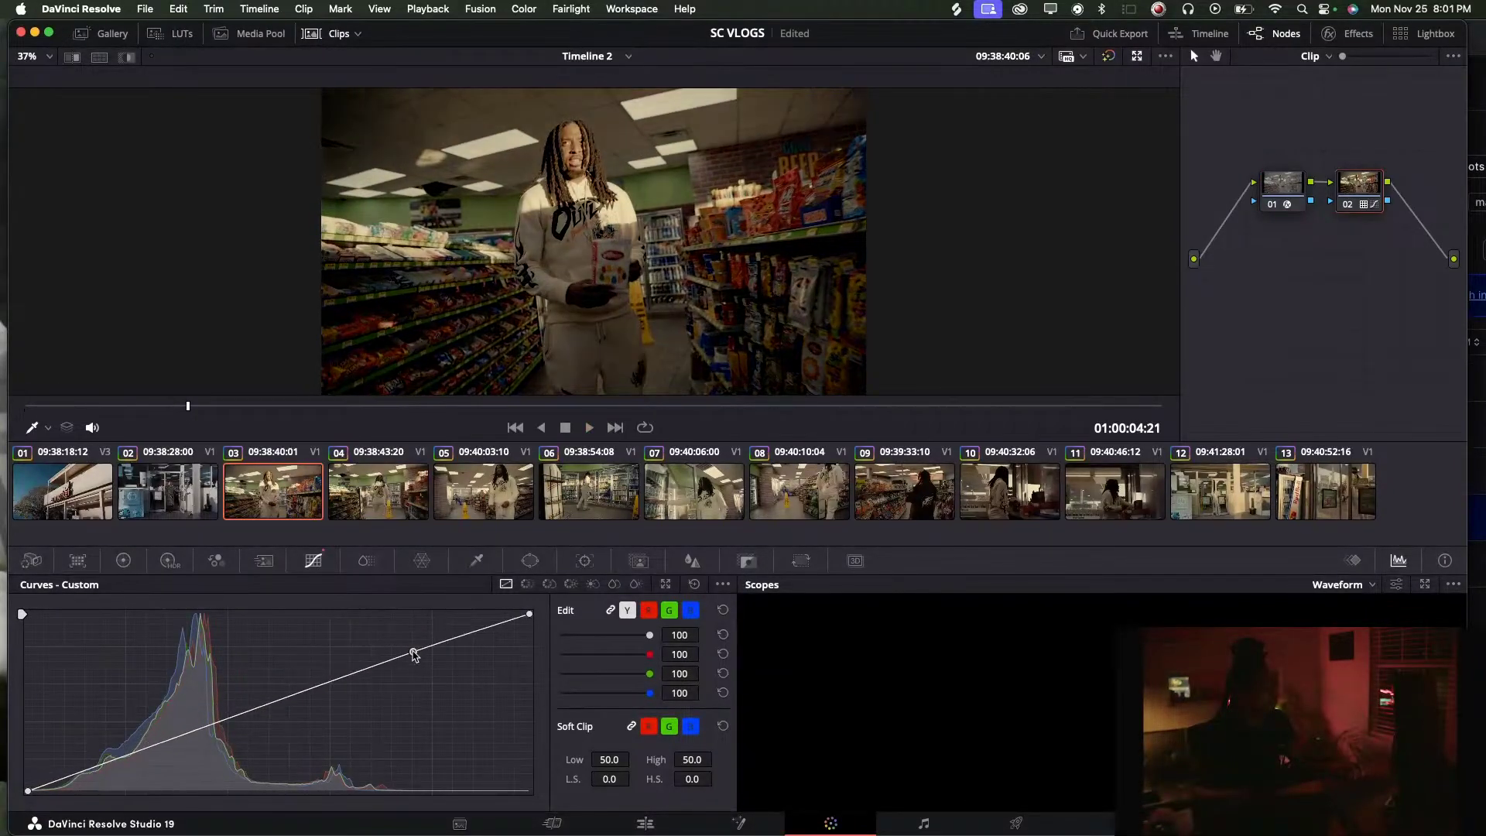
pyautogui.press('space')
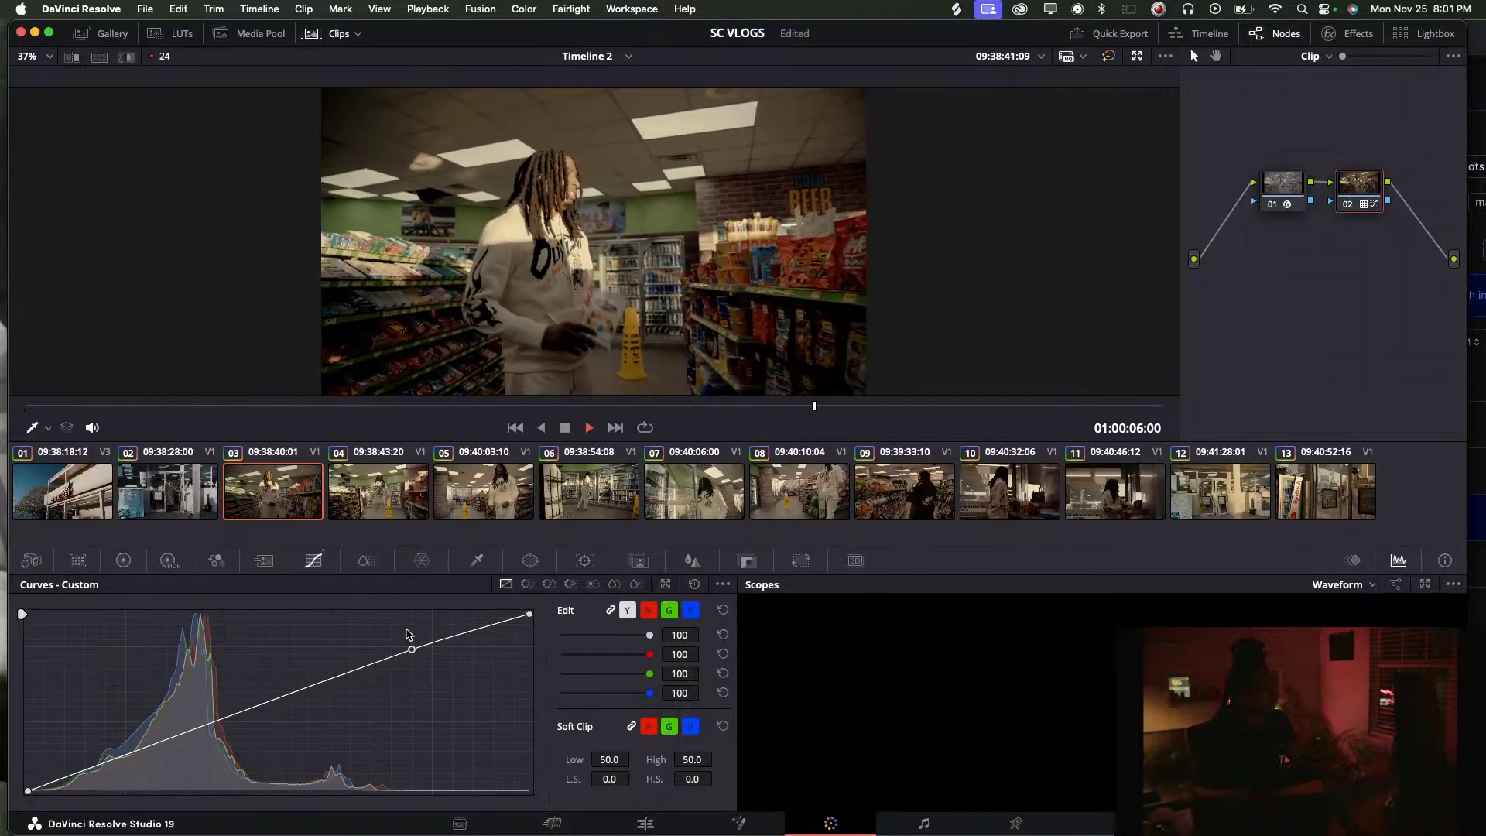
# Apply the shared grade to clip 02, the storefront entrance shot, and raise its custom curve's highlights
pyautogui.click(185, 508)
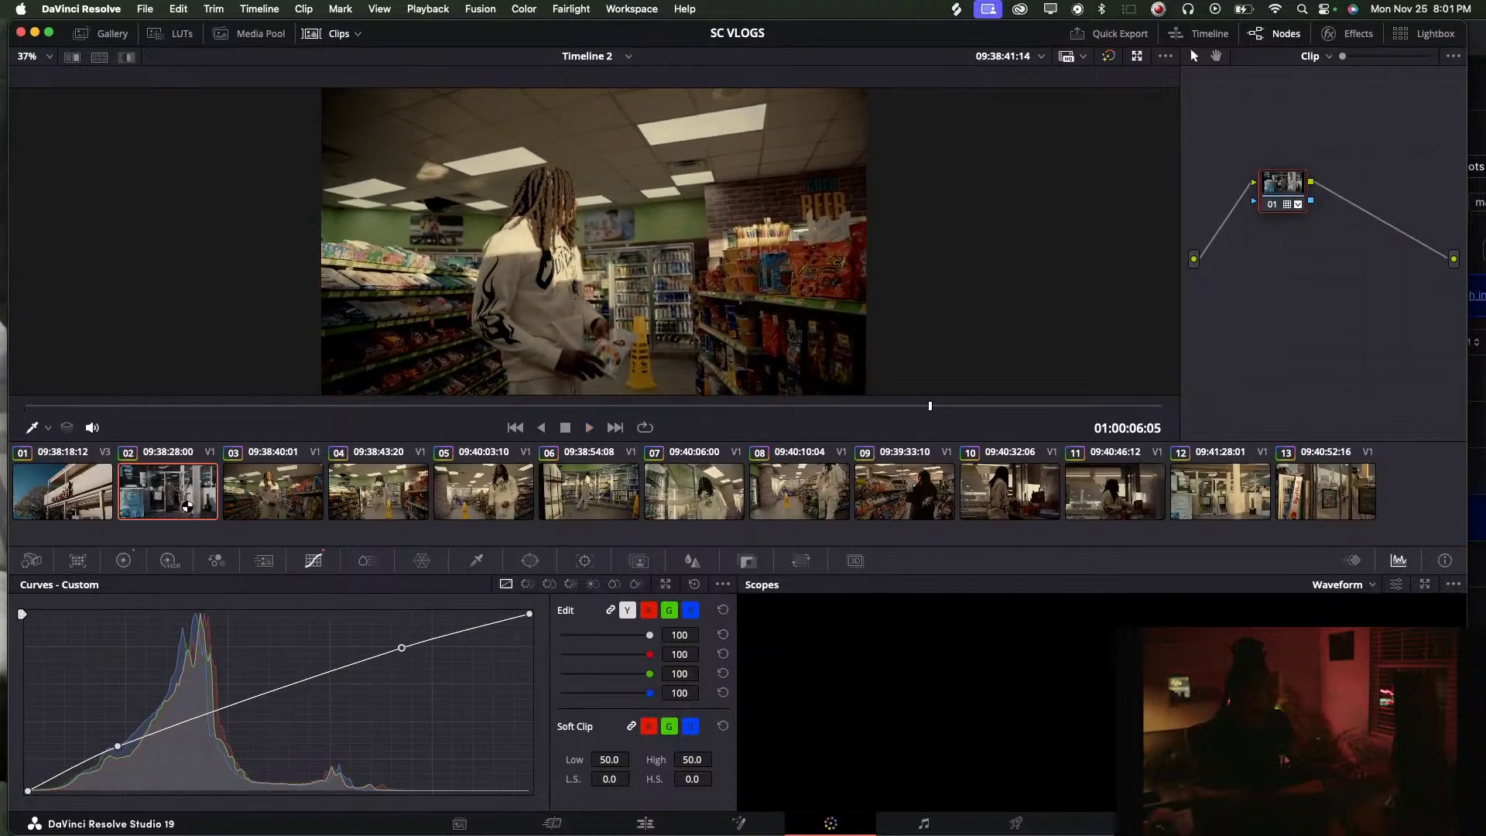
pyautogui.press('space')
pyautogui.moveTo(401, 635); pyautogui.dragTo(396, 629)
pyautogui.press('space')
pyautogui.press('space')
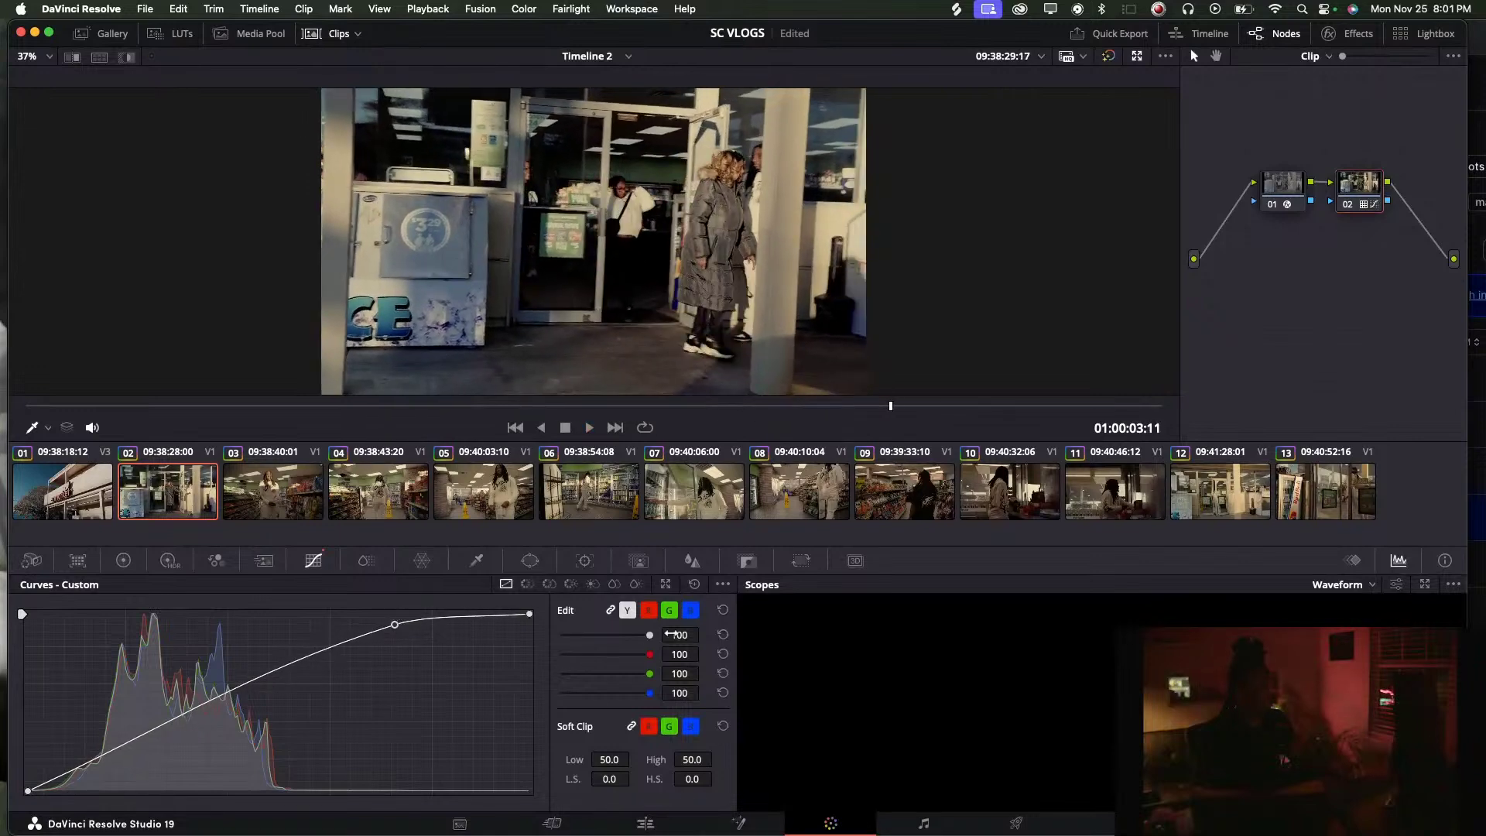
# Apply the shared grade to clip 01, the opening store sign shot, and briefly play it
pyautogui.click(89, 515)
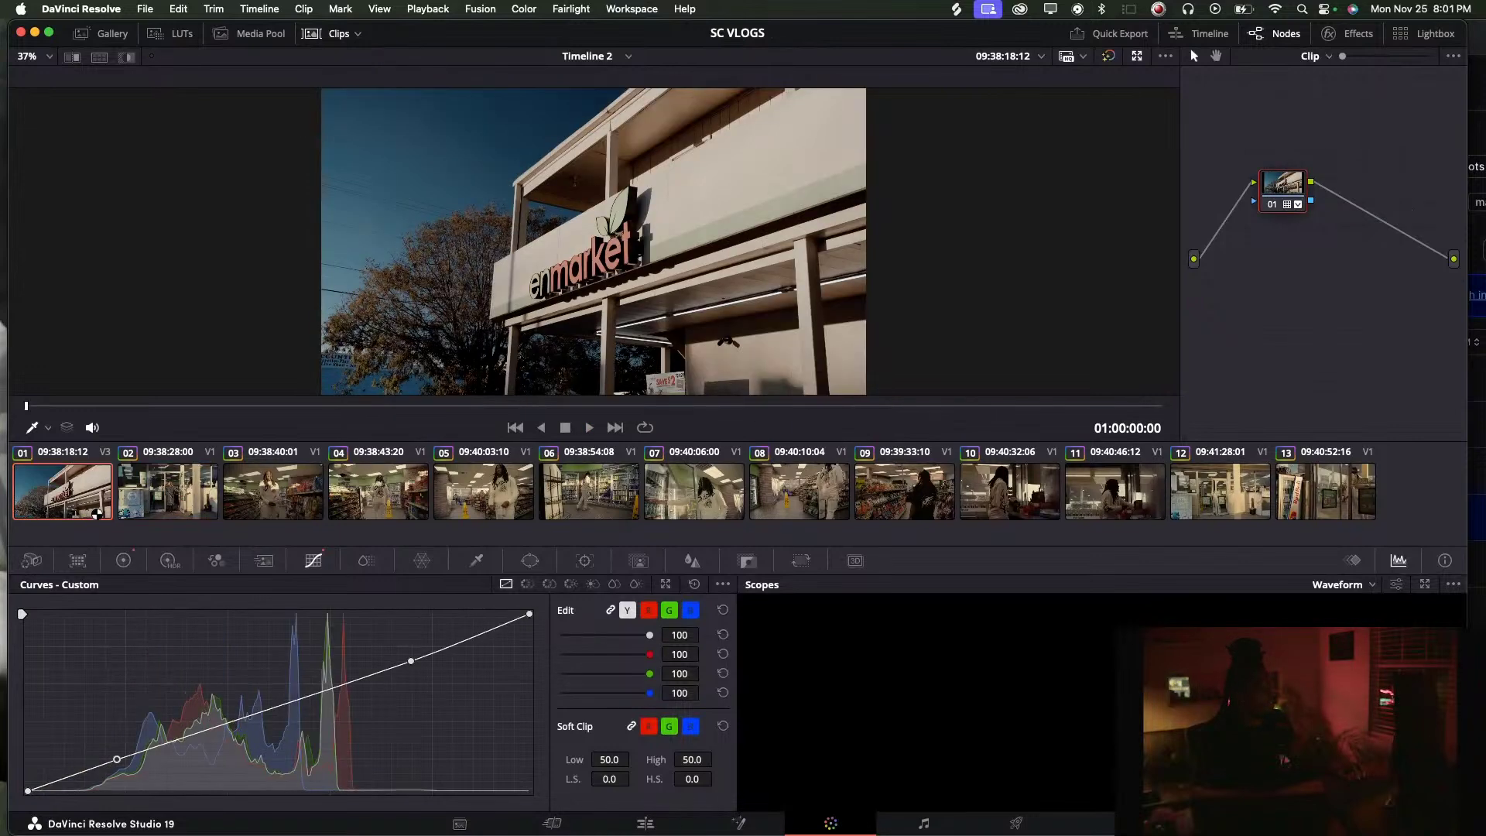
pyautogui.press('space')
pyautogui.press('space')
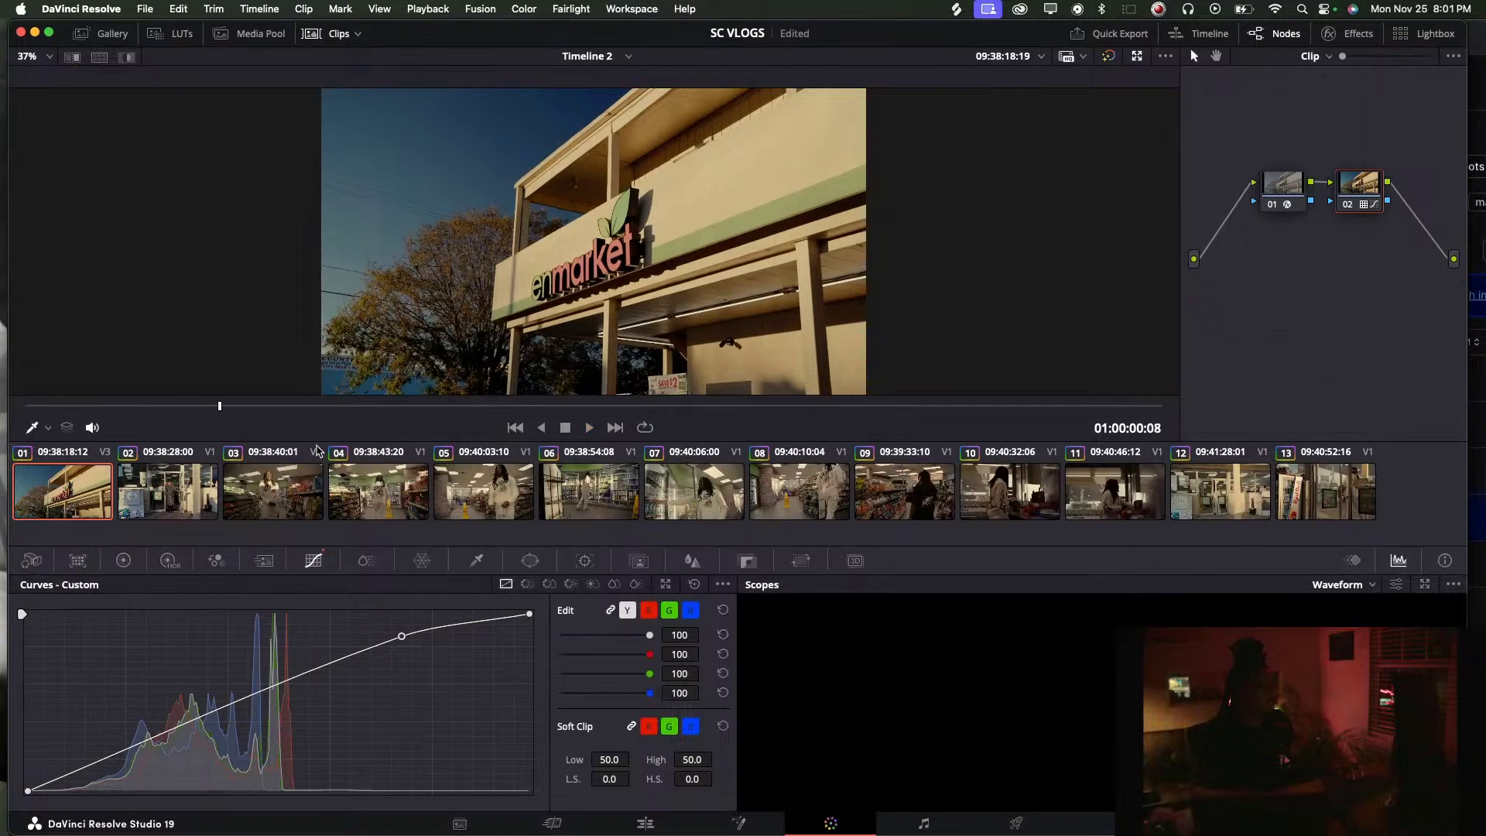
# Brighten clip 11 by adjusting its custom curve's highlight point and adding a shadow point, then play the shot
pyautogui.click(1108, 502)
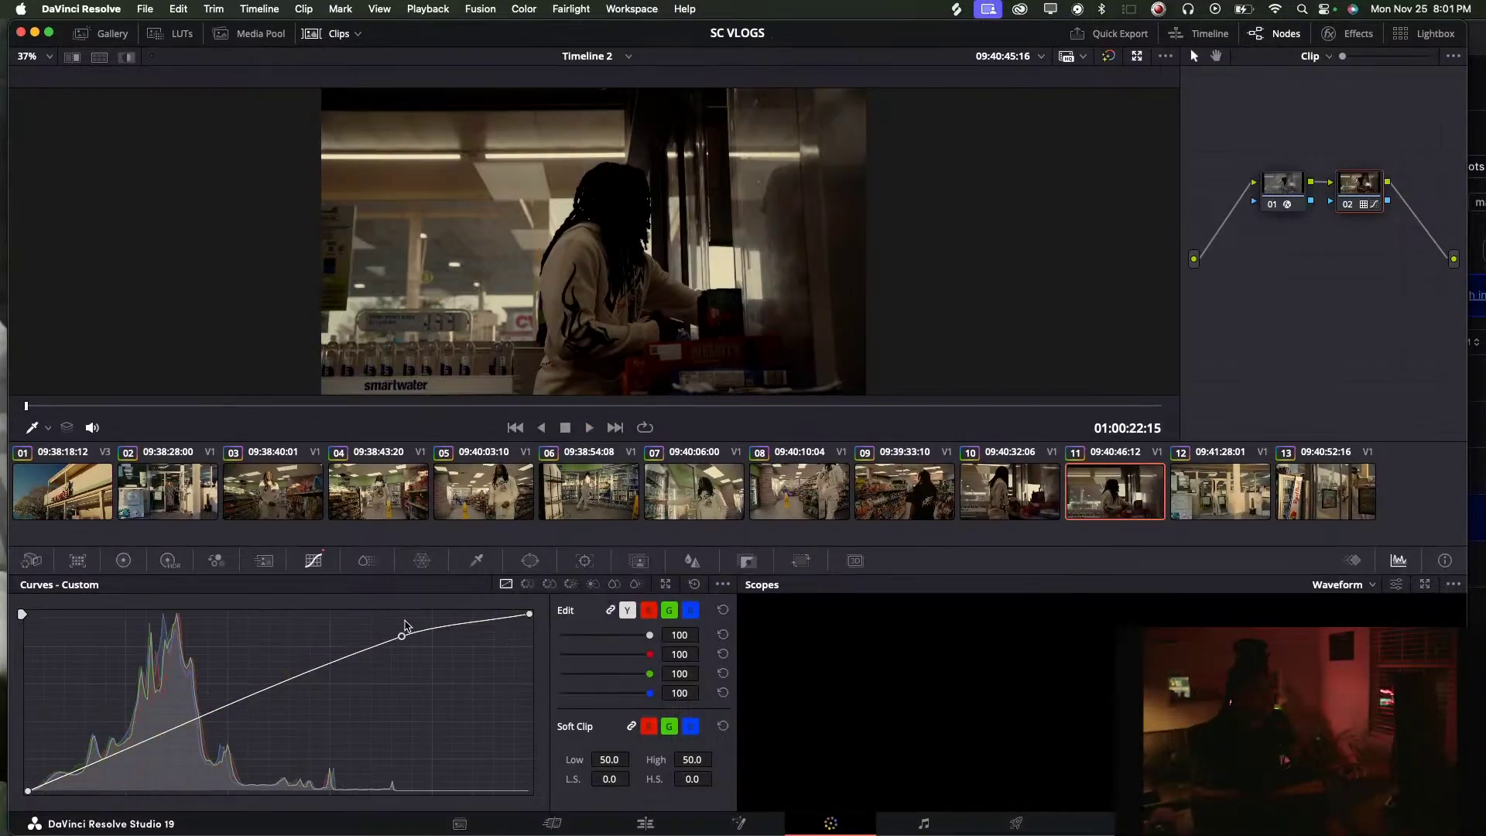
pyautogui.moveTo(401, 636); pyautogui.dragTo(379, 639)
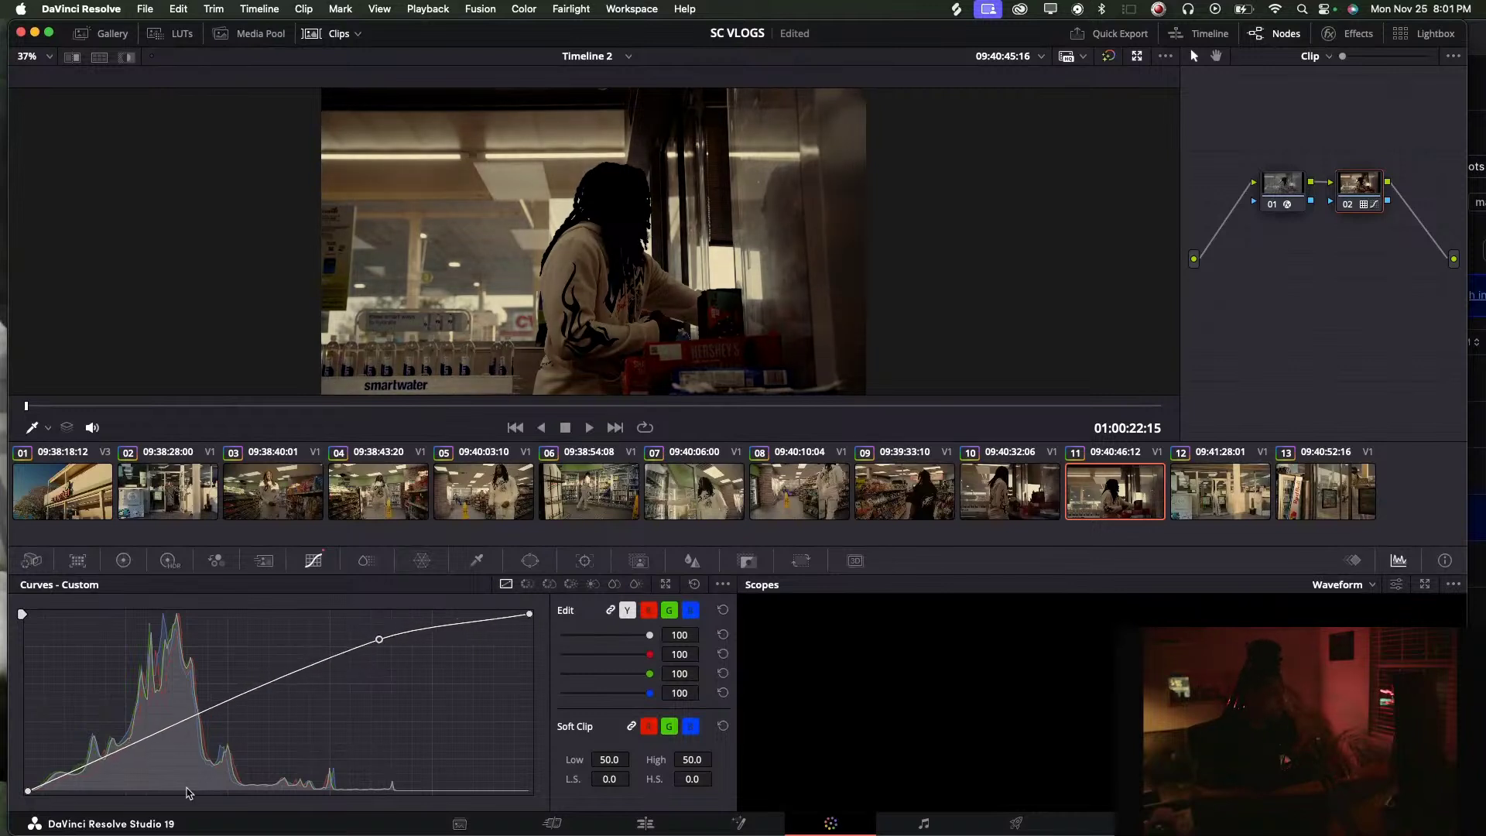
pyautogui.click(116, 746)
pyautogui.press('space')
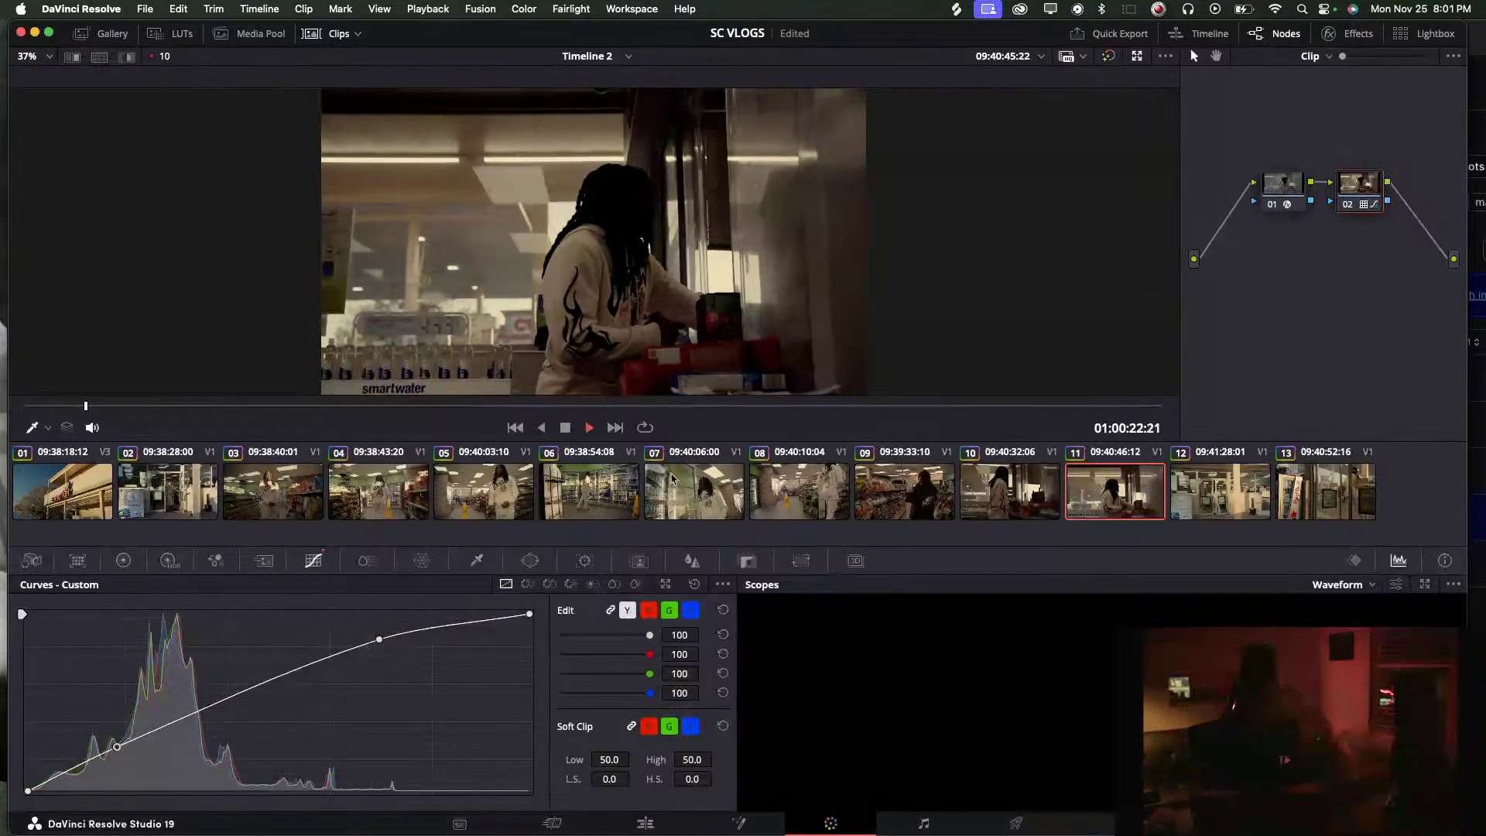
# Brighten clip 10 by lifting the shadows and highlights on its custom curve, and scrub through the shot
pyautogui.press('Up')
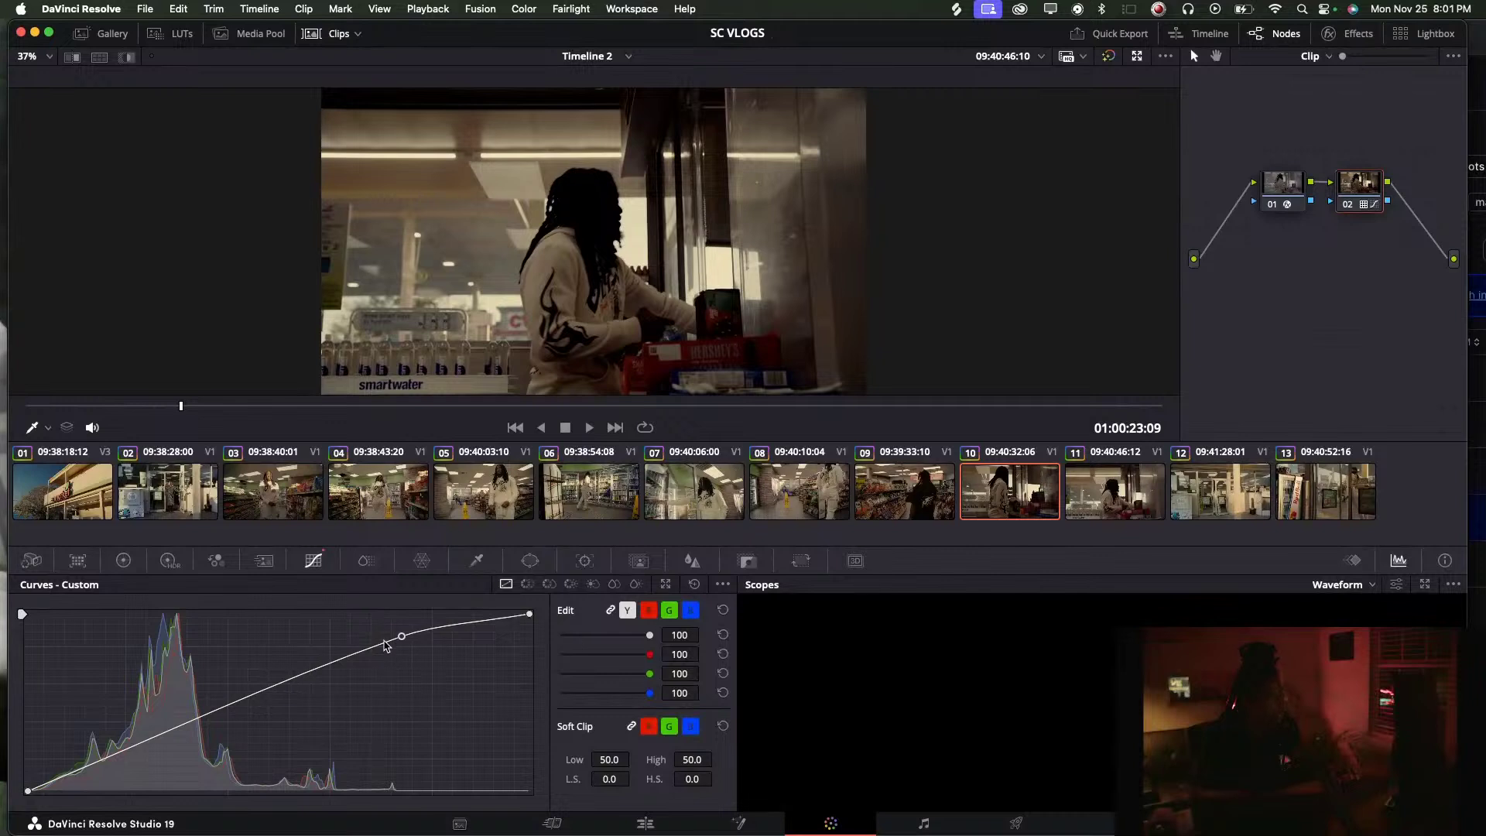
pyautogui.press('Up')
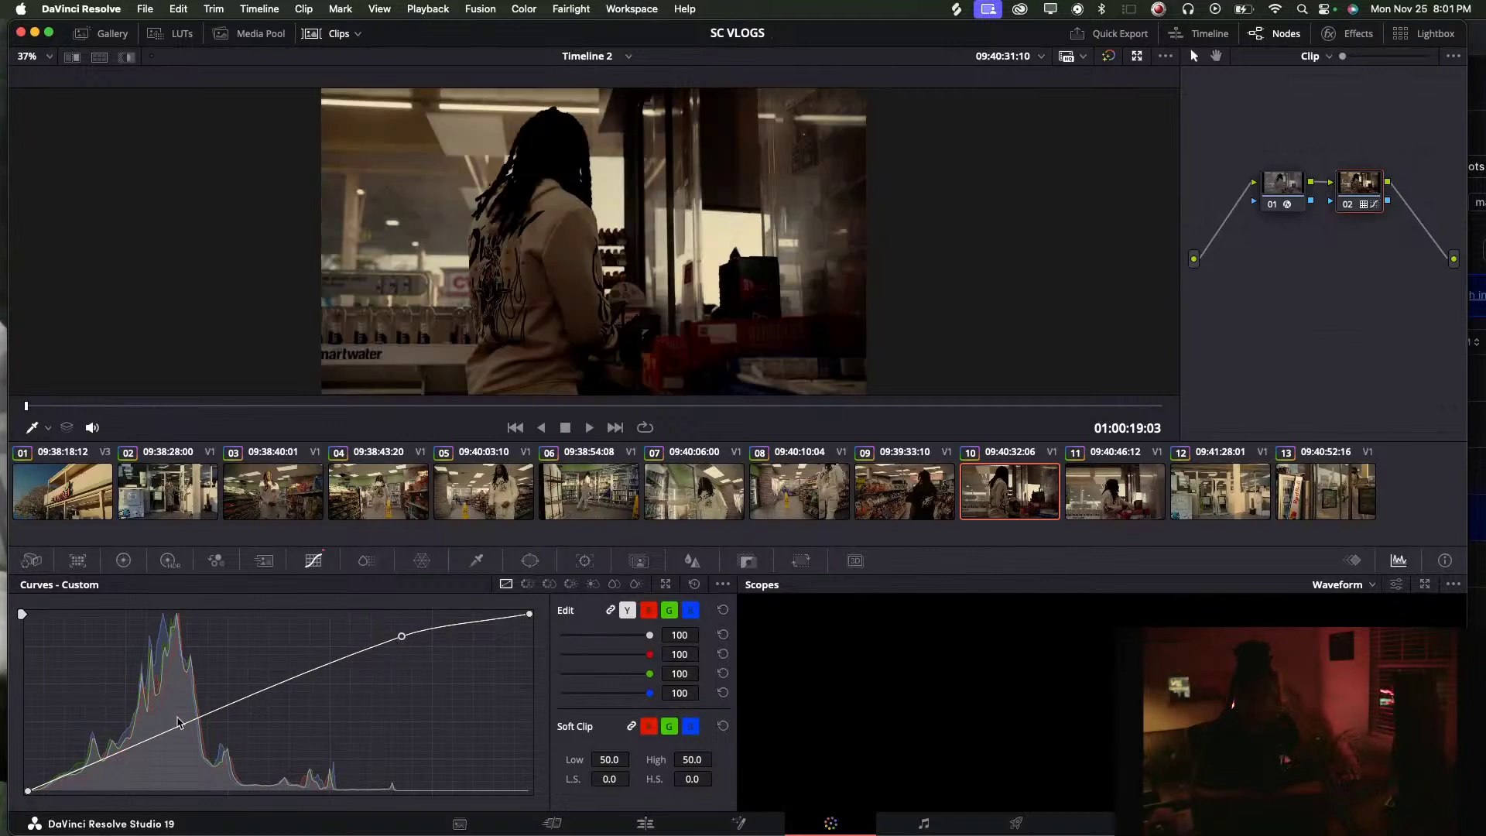
pyautogui.moveTo(140, 745); pyautogui.dragTo(140, 739)
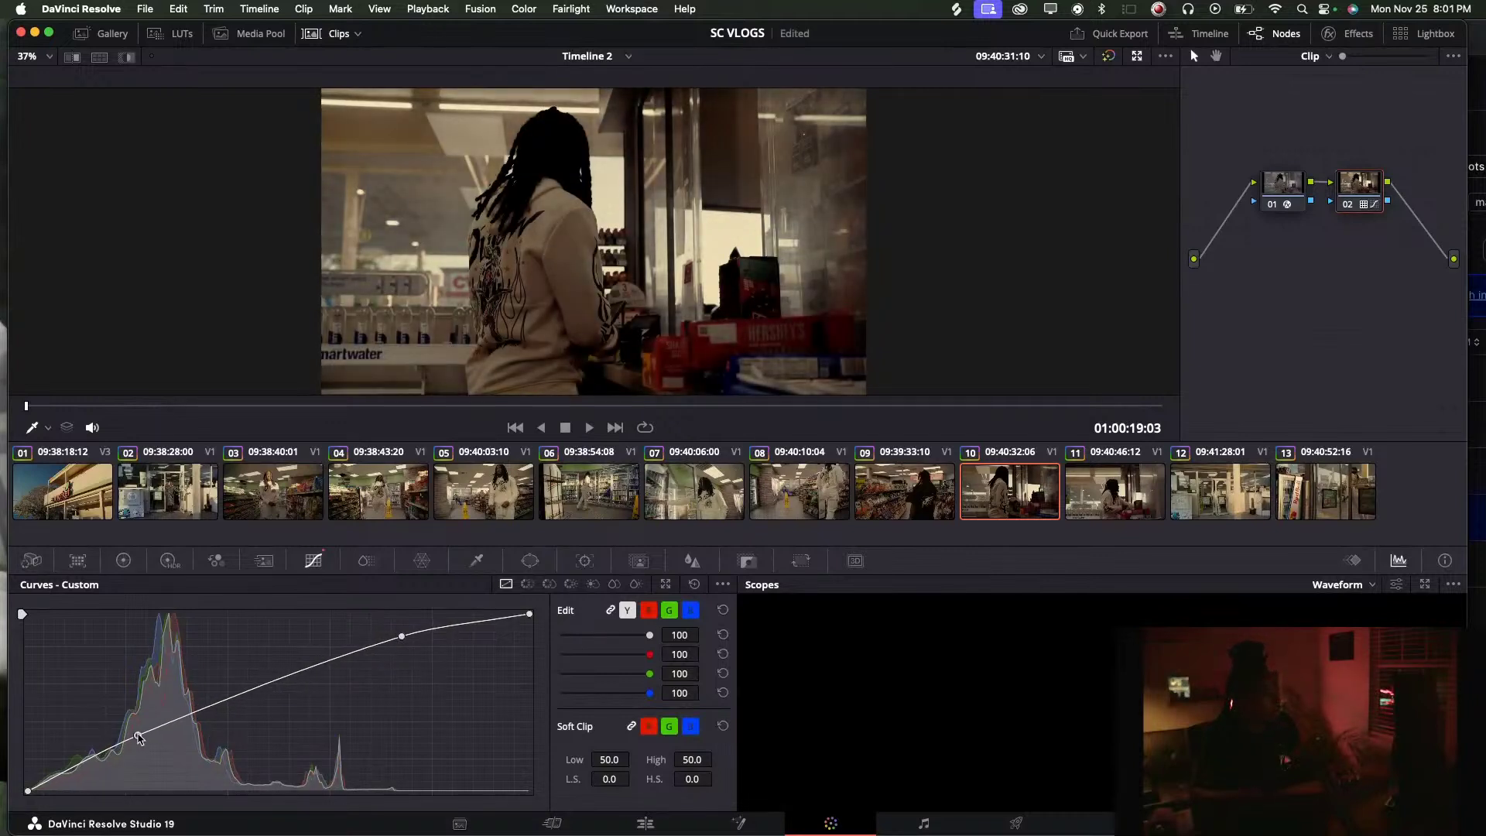
pyautogui.moveTo(408, 646); pyautogui.dragTo(393, 634)
pyautogui.moveTo(392, 406); pyautogui.dragTo(684, 406)
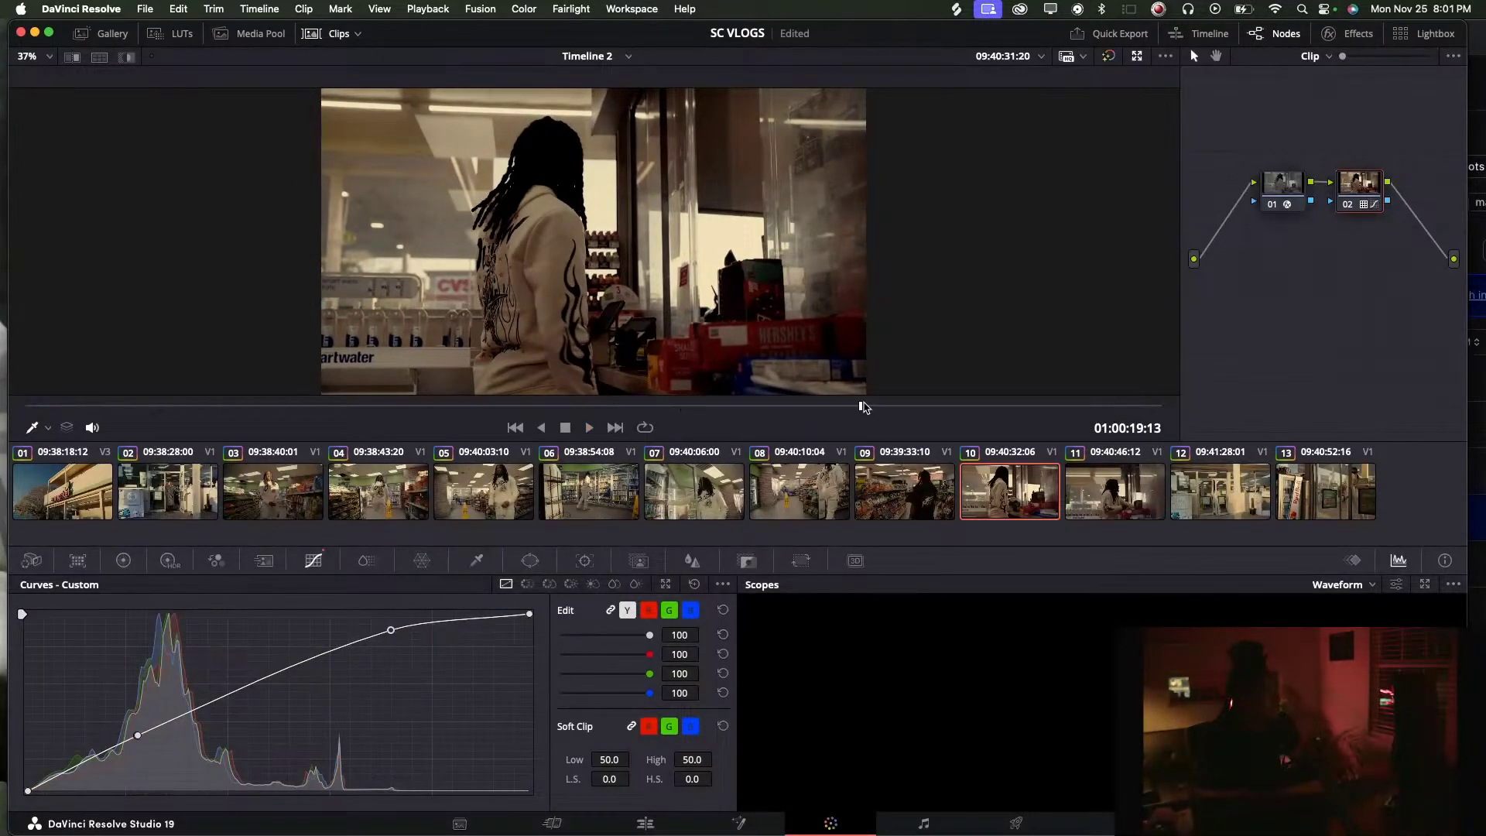
# Darken clip 12's lower midtones slightly with a new custom curve point and play through the closing shots
pyautogui.click(1255, 493)
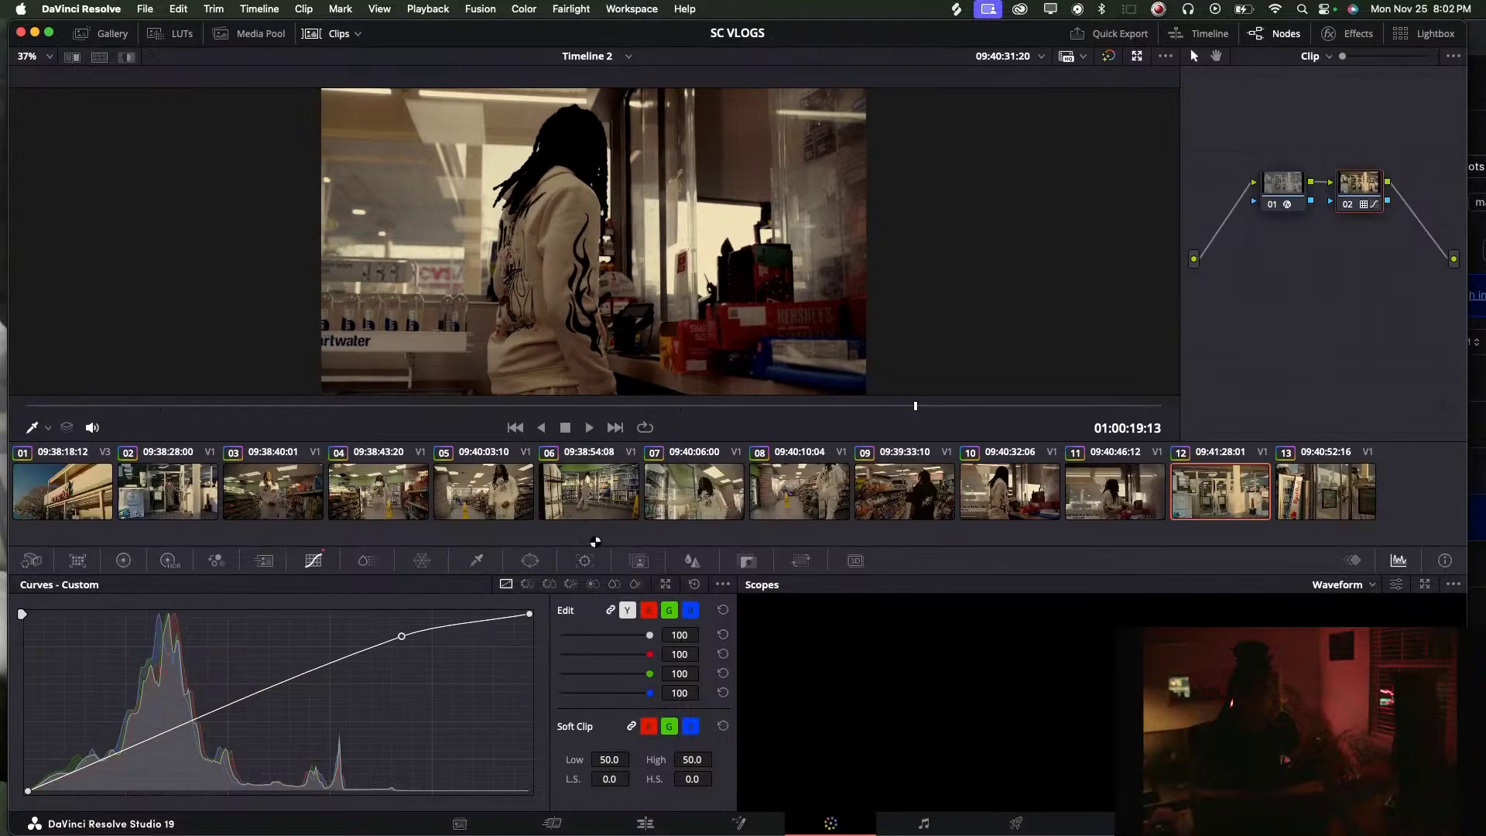
pyautogui.moveTo(188, 726); pyautogui.dragTo(184, 732)
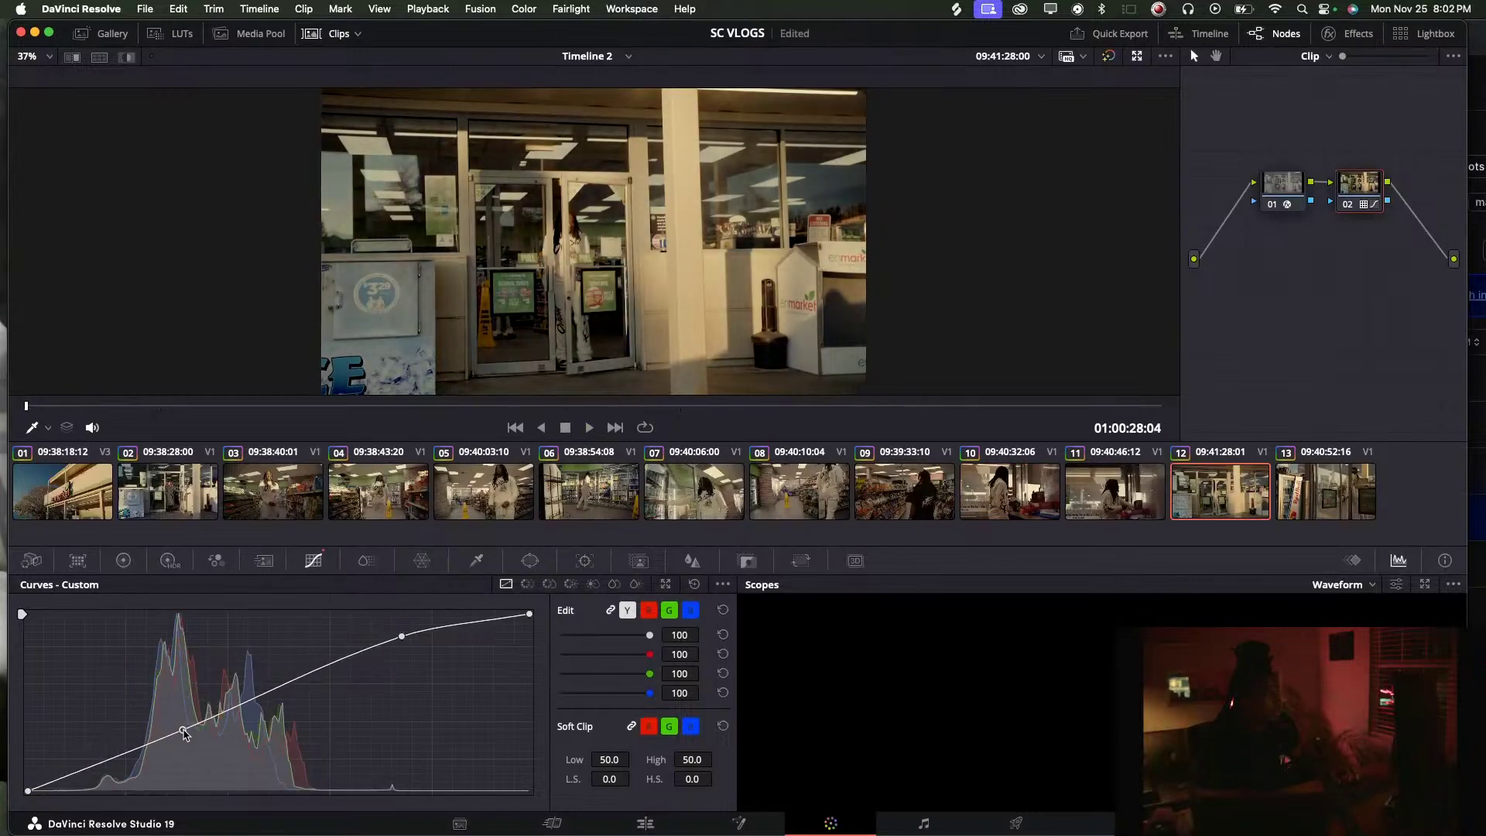
pyautogui.press('space')
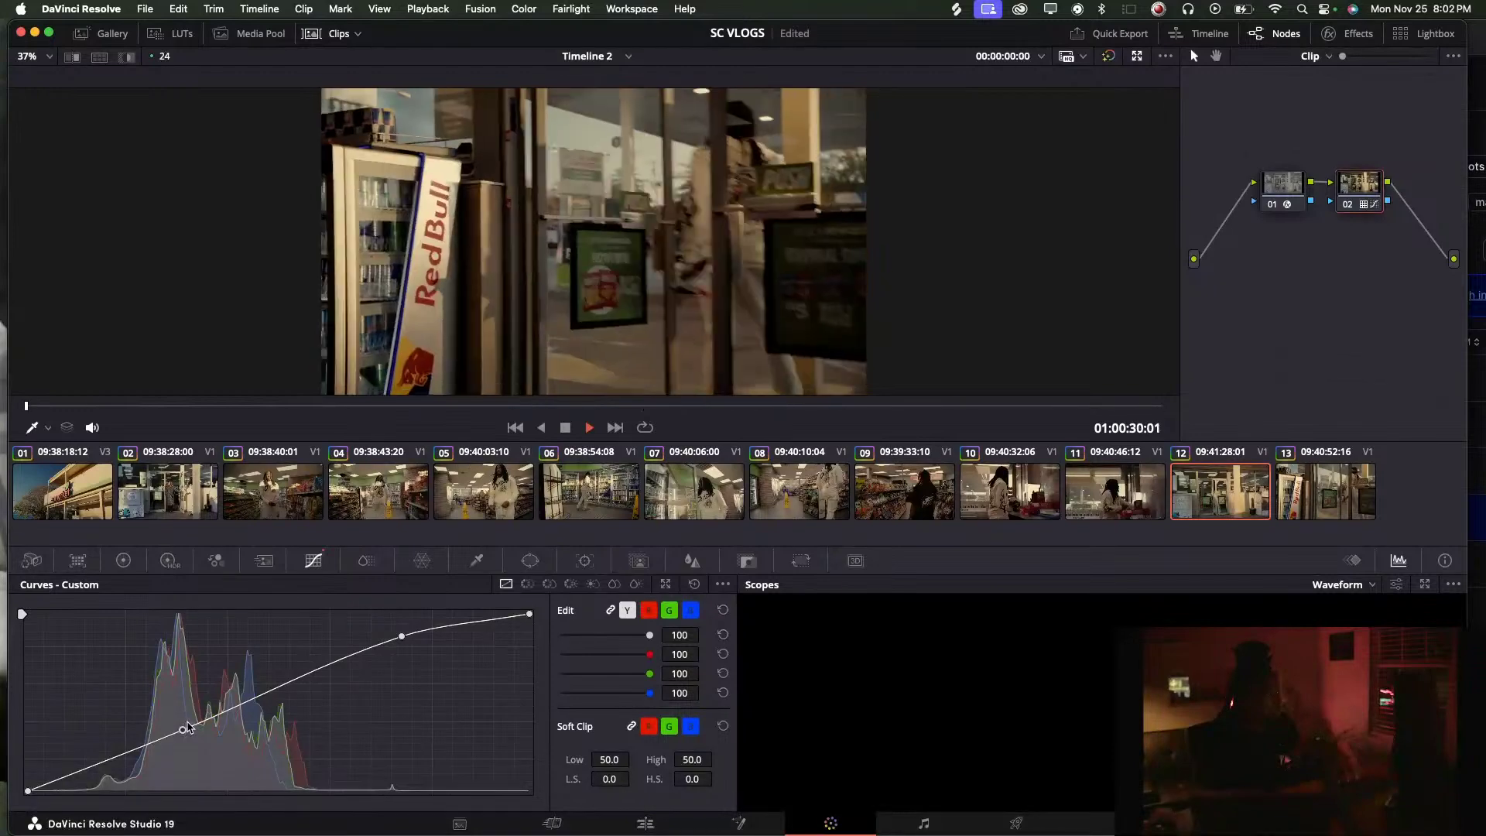
pyautogui.press('space')
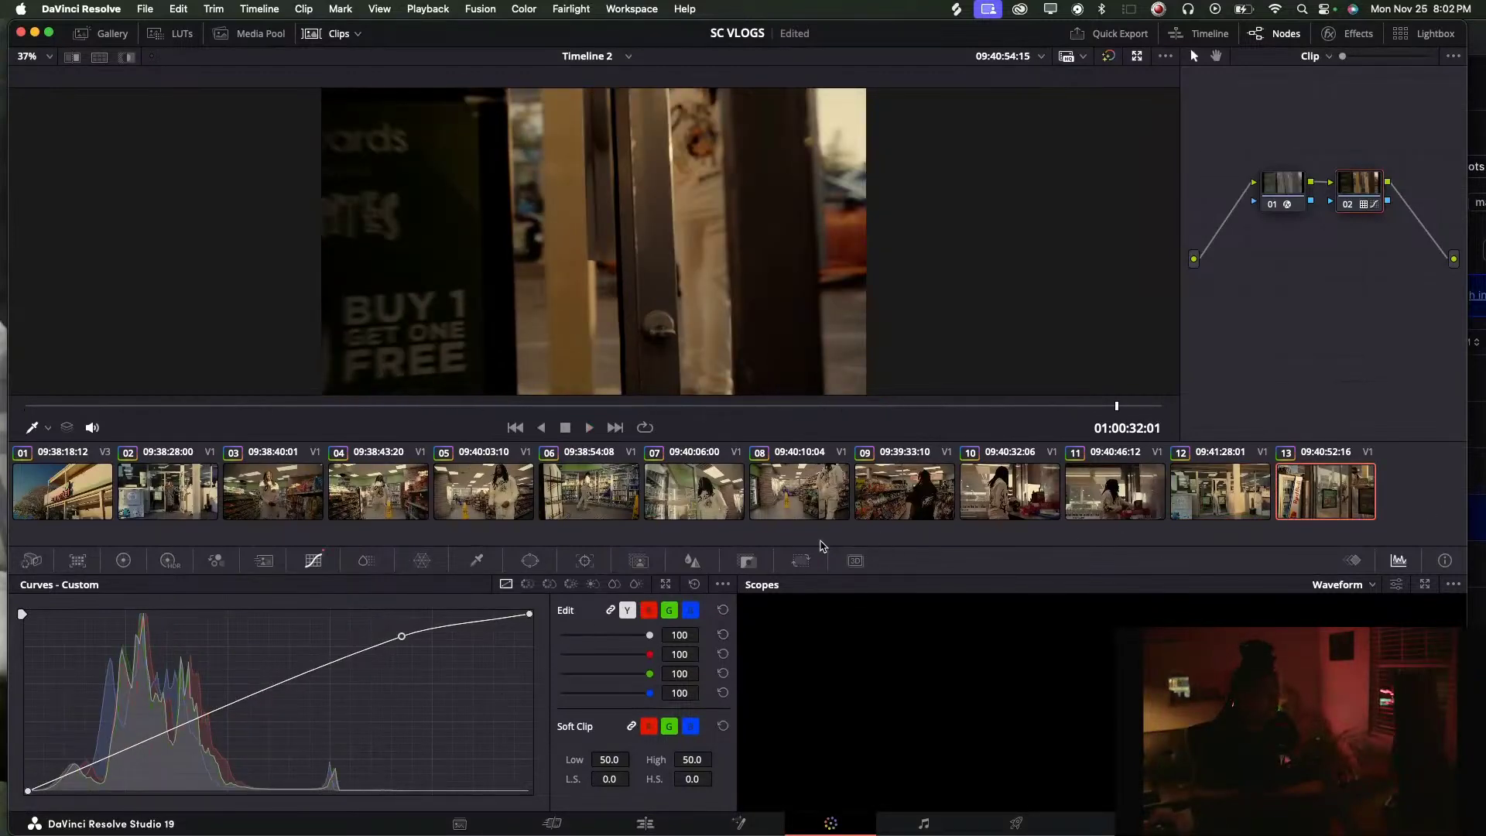
# Return to the Edit page and play Timeline 2 from the start to review the graded opening shots
pyautogui.click(663, 821)
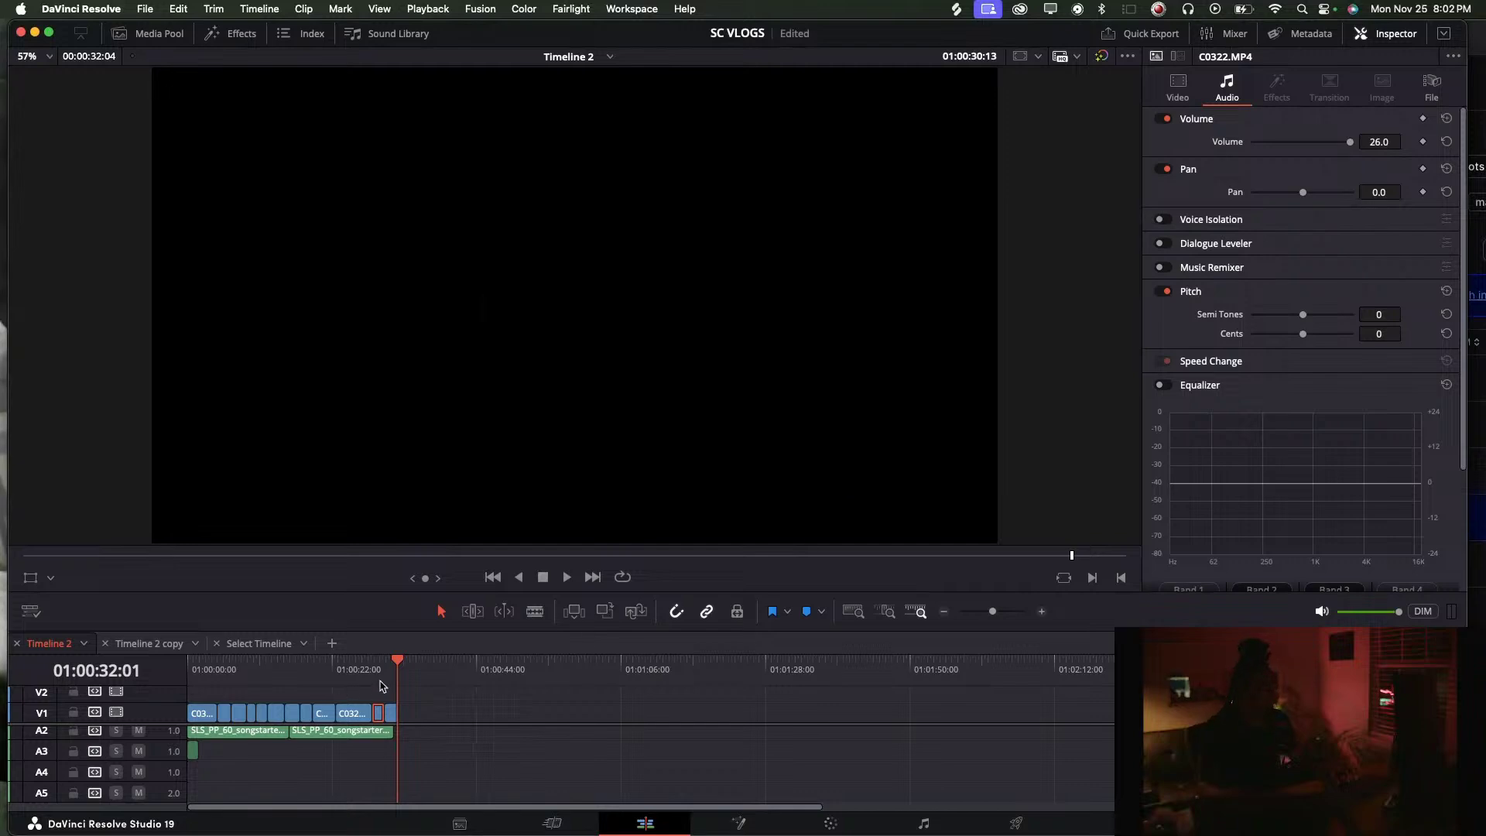
pyautogui.press('Home')
pyautogui.press('space')
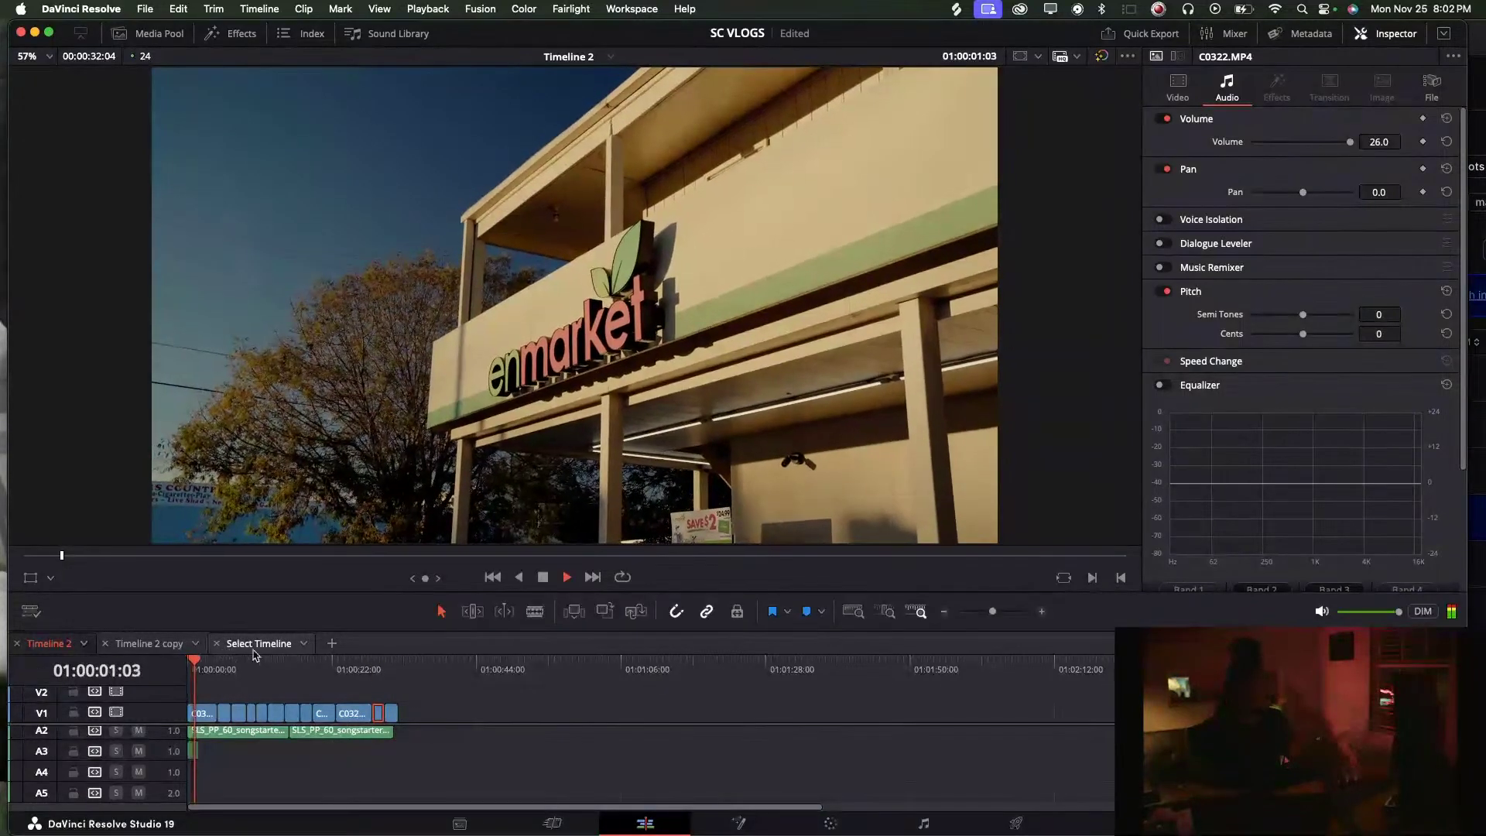
pyautogui.scroll(2, 220, 705)
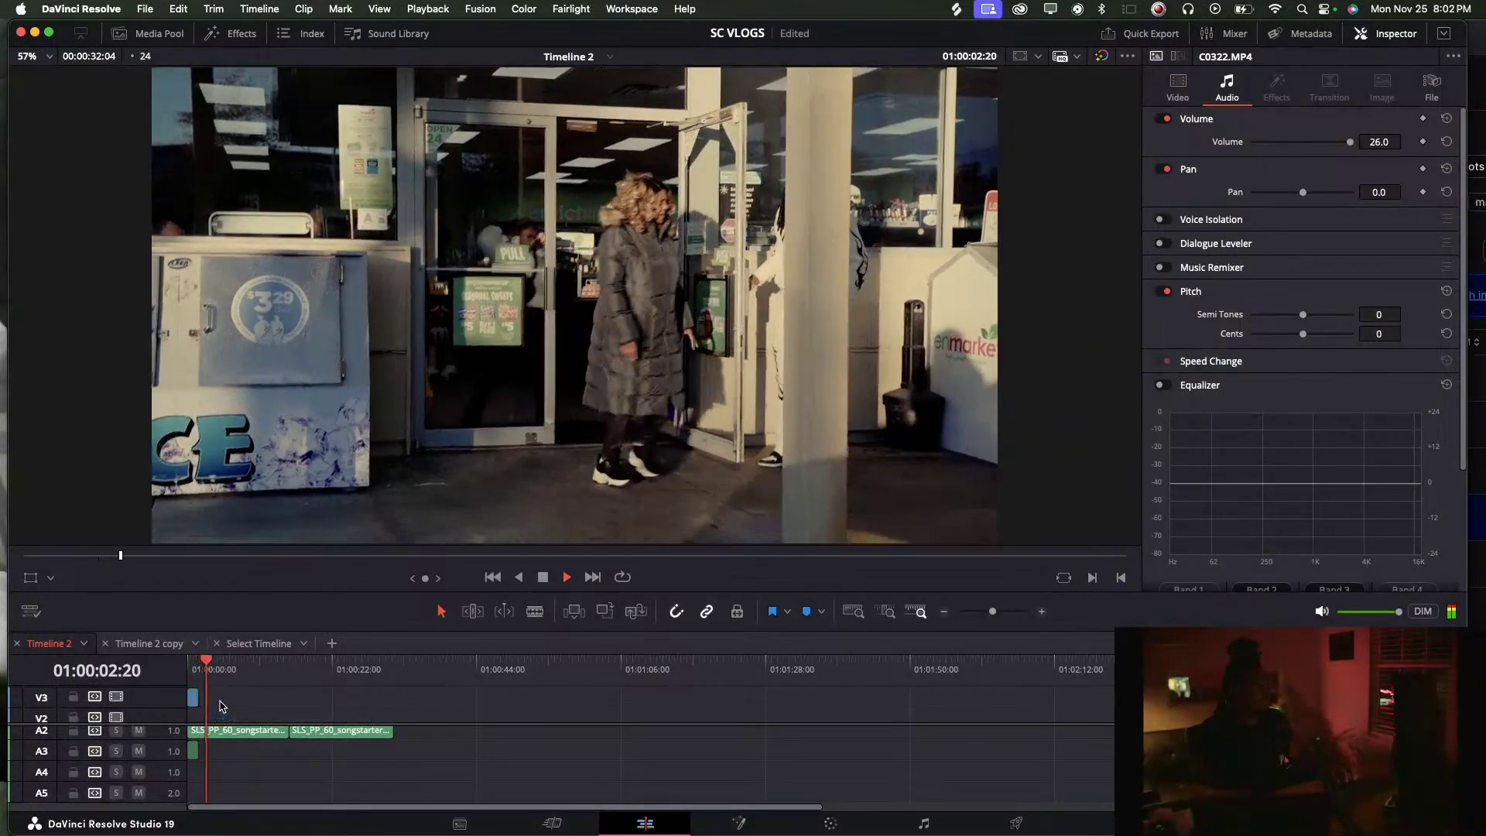
pyautogui.scroll(-2, 218, 711)
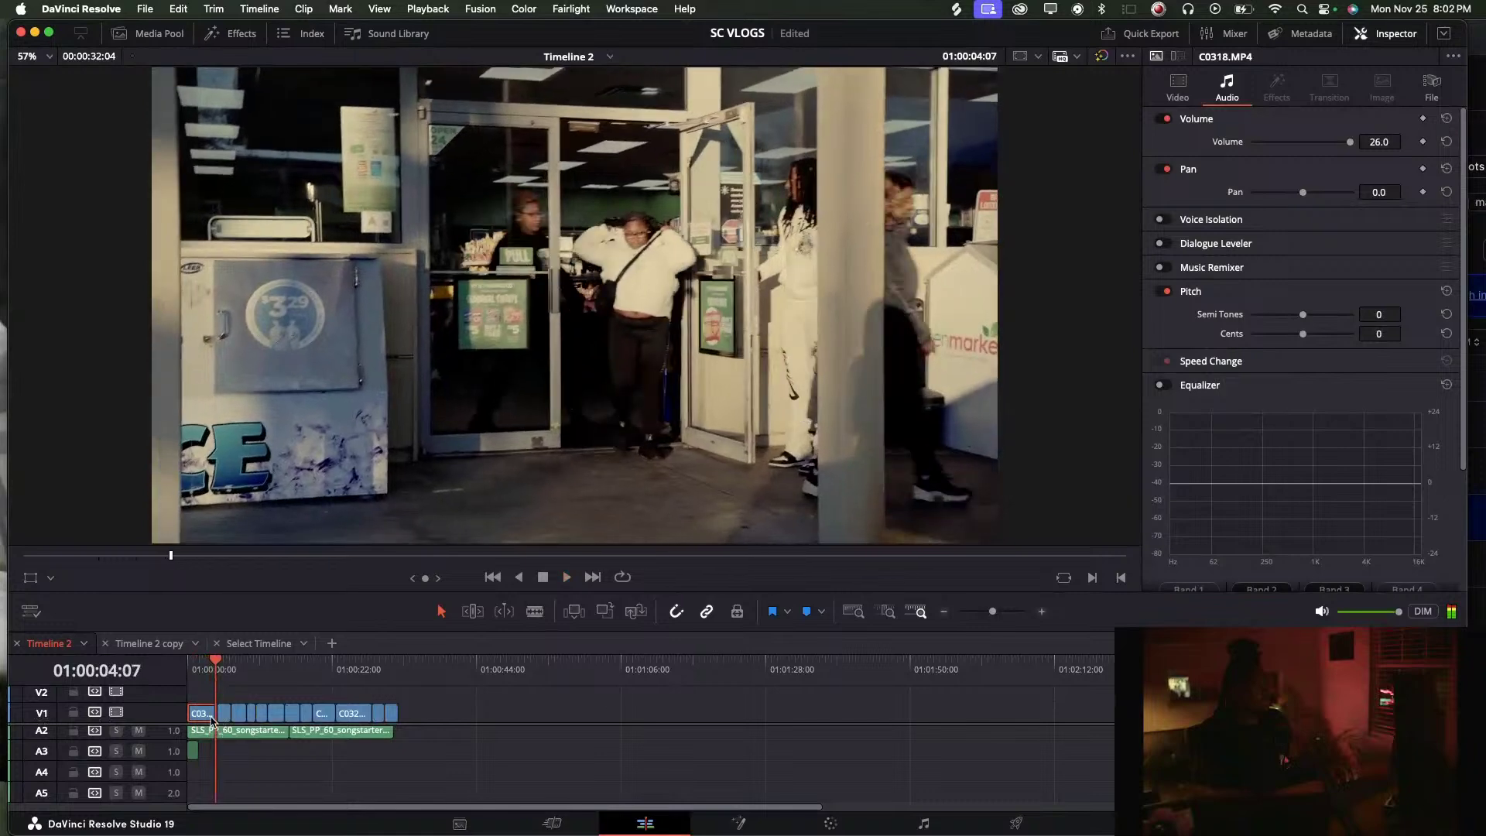
# Set the audio volume of C0318.MP4, the storefront entrance clip, to 30.0 and replay the sequence from that shot
pyautogui.scroll(1, 257, 731)
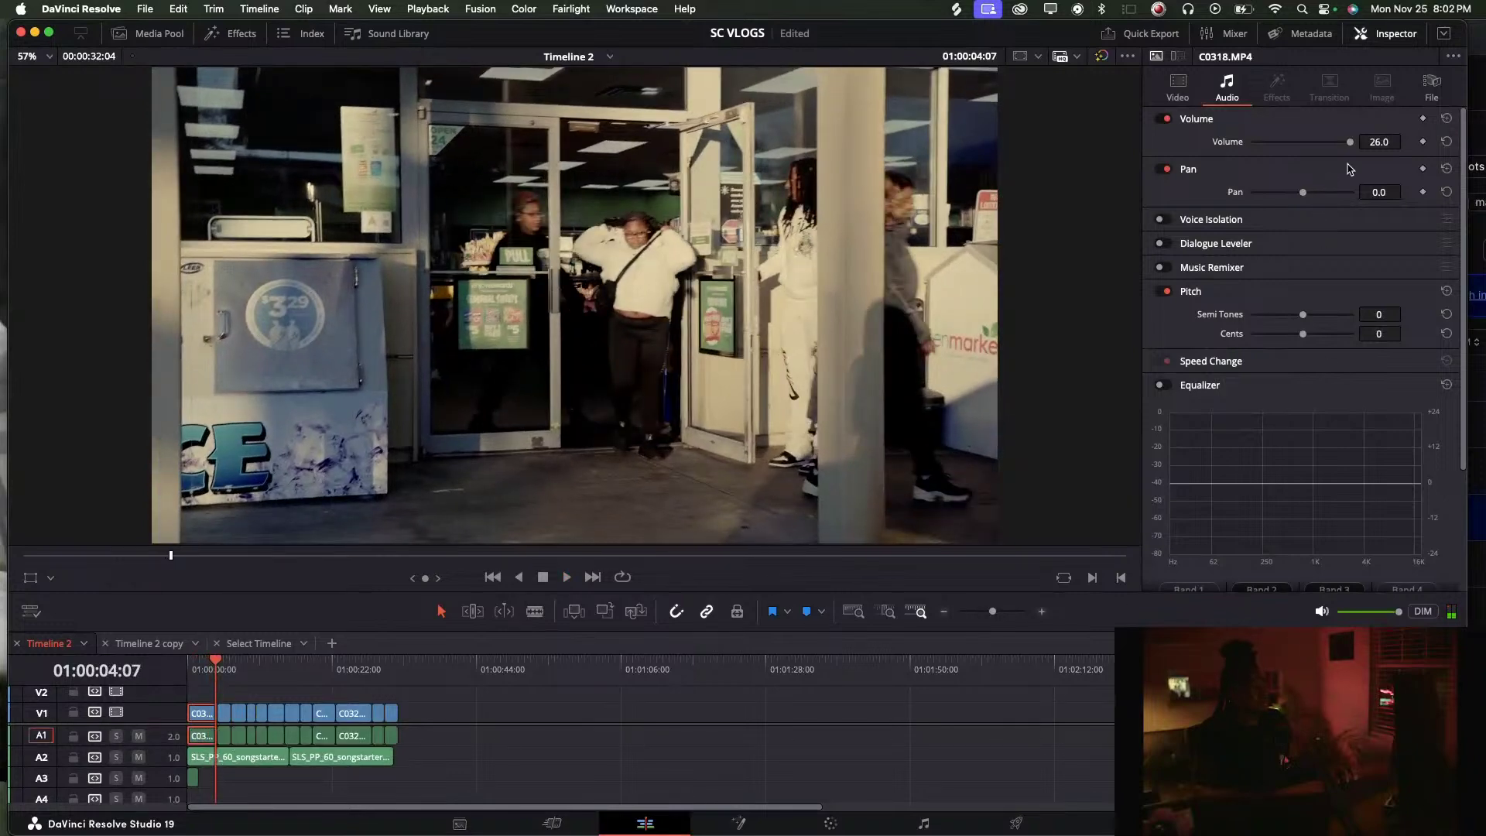
pyautogui.press('space')
pyautogui.click(201, 671)
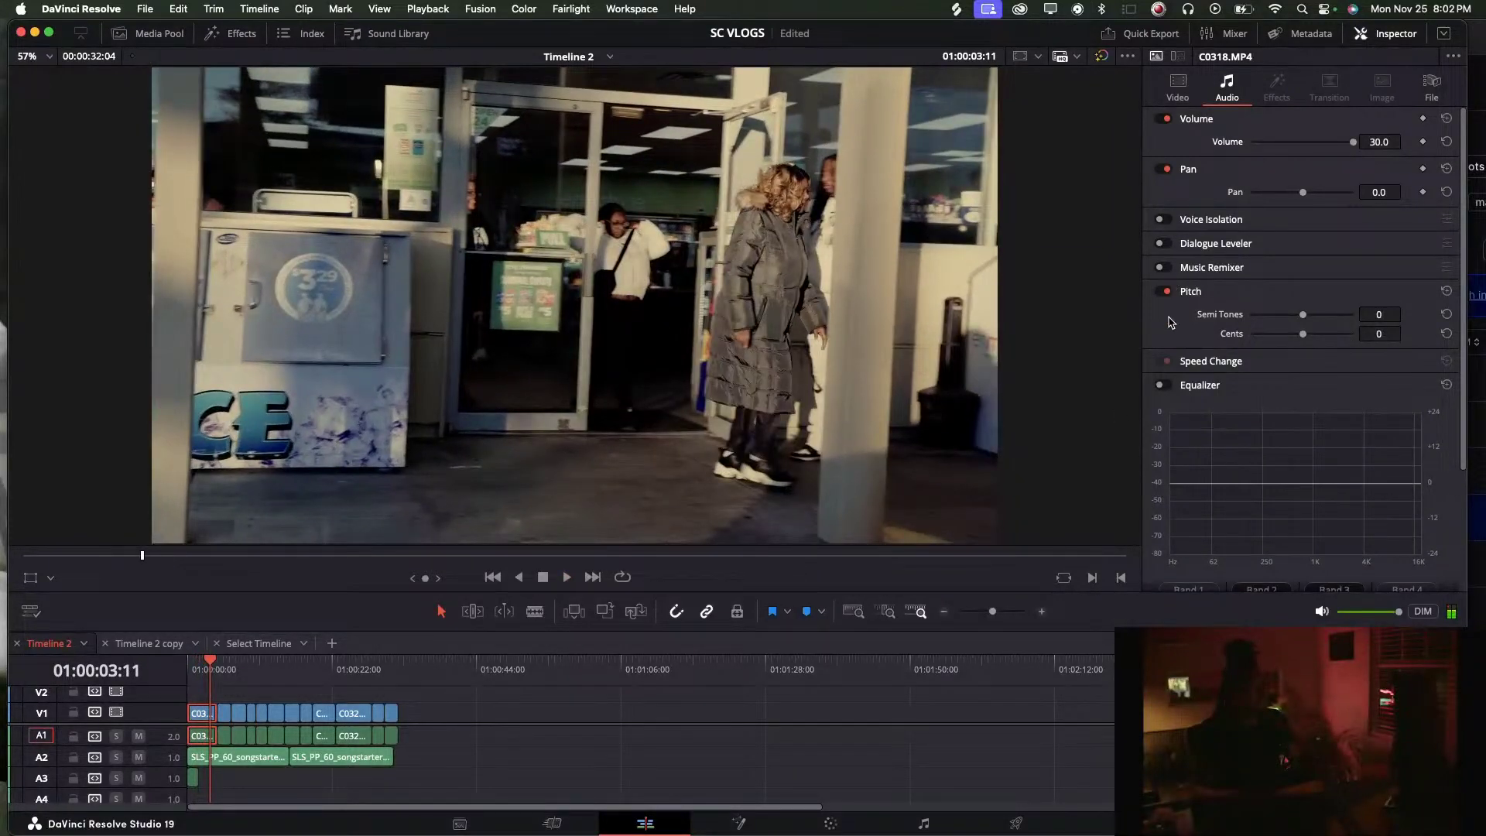
pyautogui.click(1160, 291)
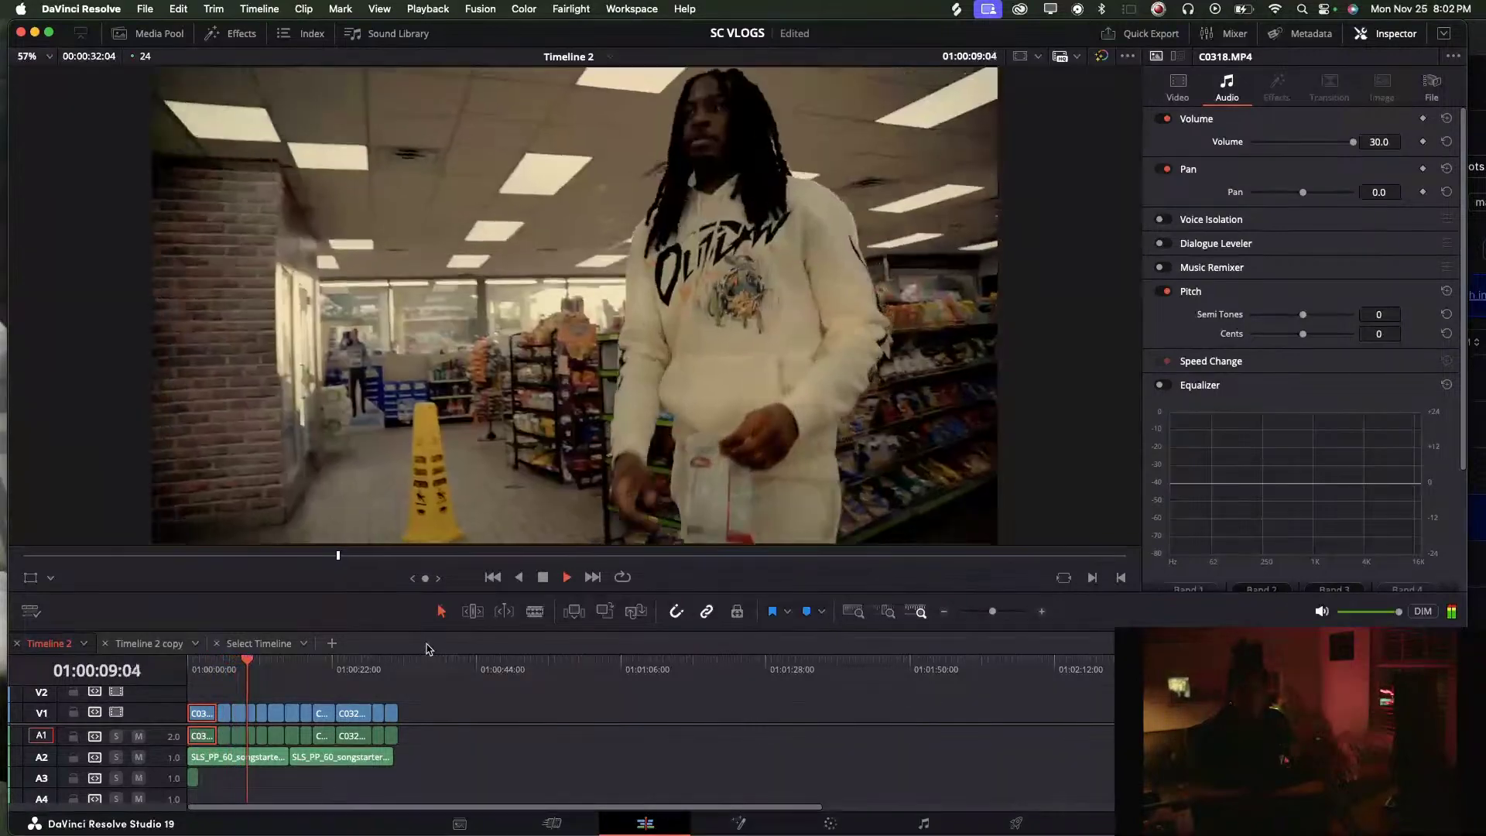
# Close the extra Select Timeline and Timeline 2 copy timeline tabs, keeping only Timeline 2 open
pyautogui.click(267, 665)
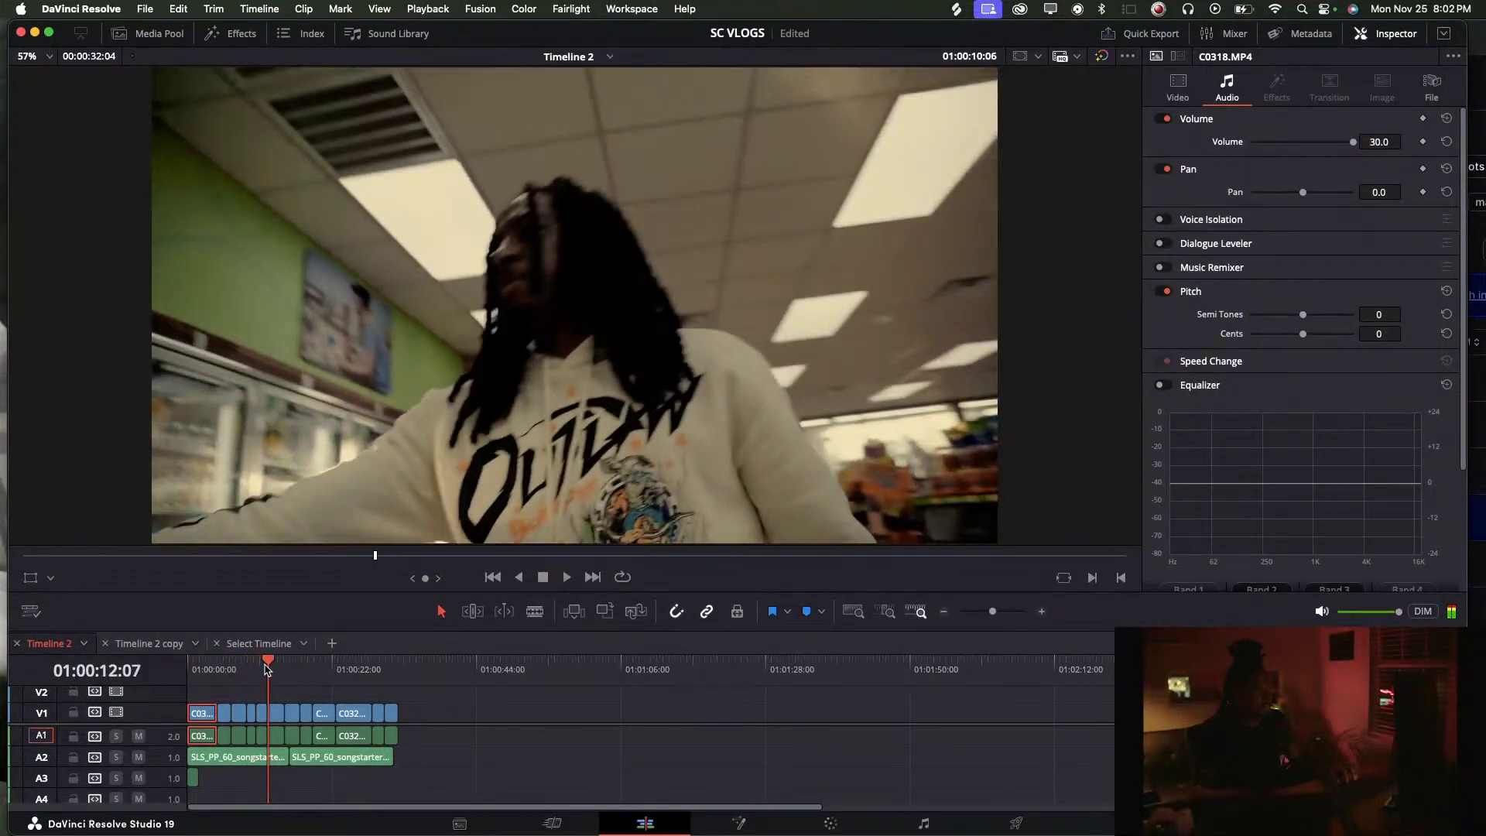
pyautogui.click(217, 643)
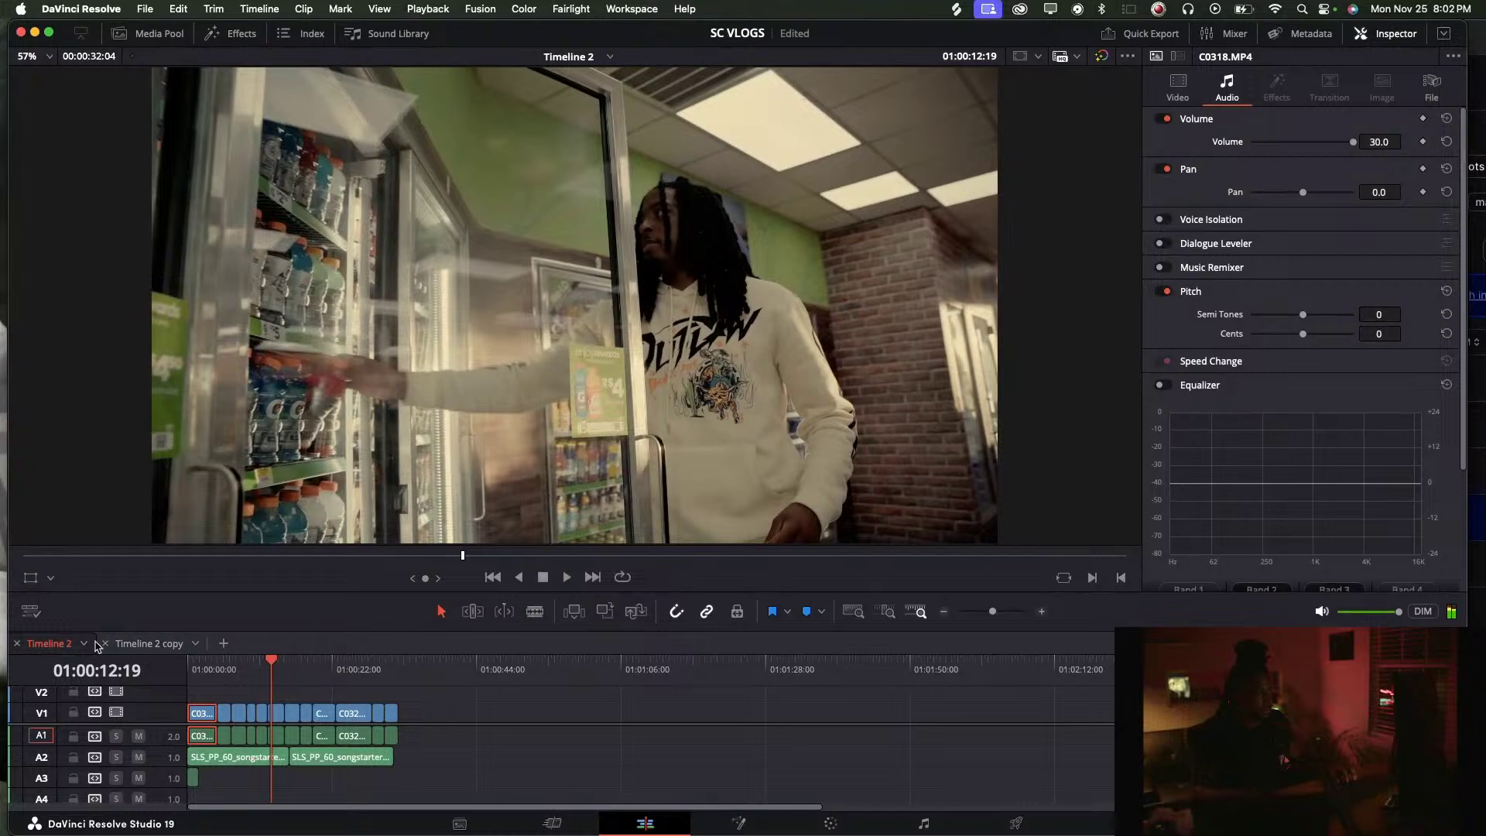
pyautogui.click(135, 645)
pyautogui.click(106, 643)
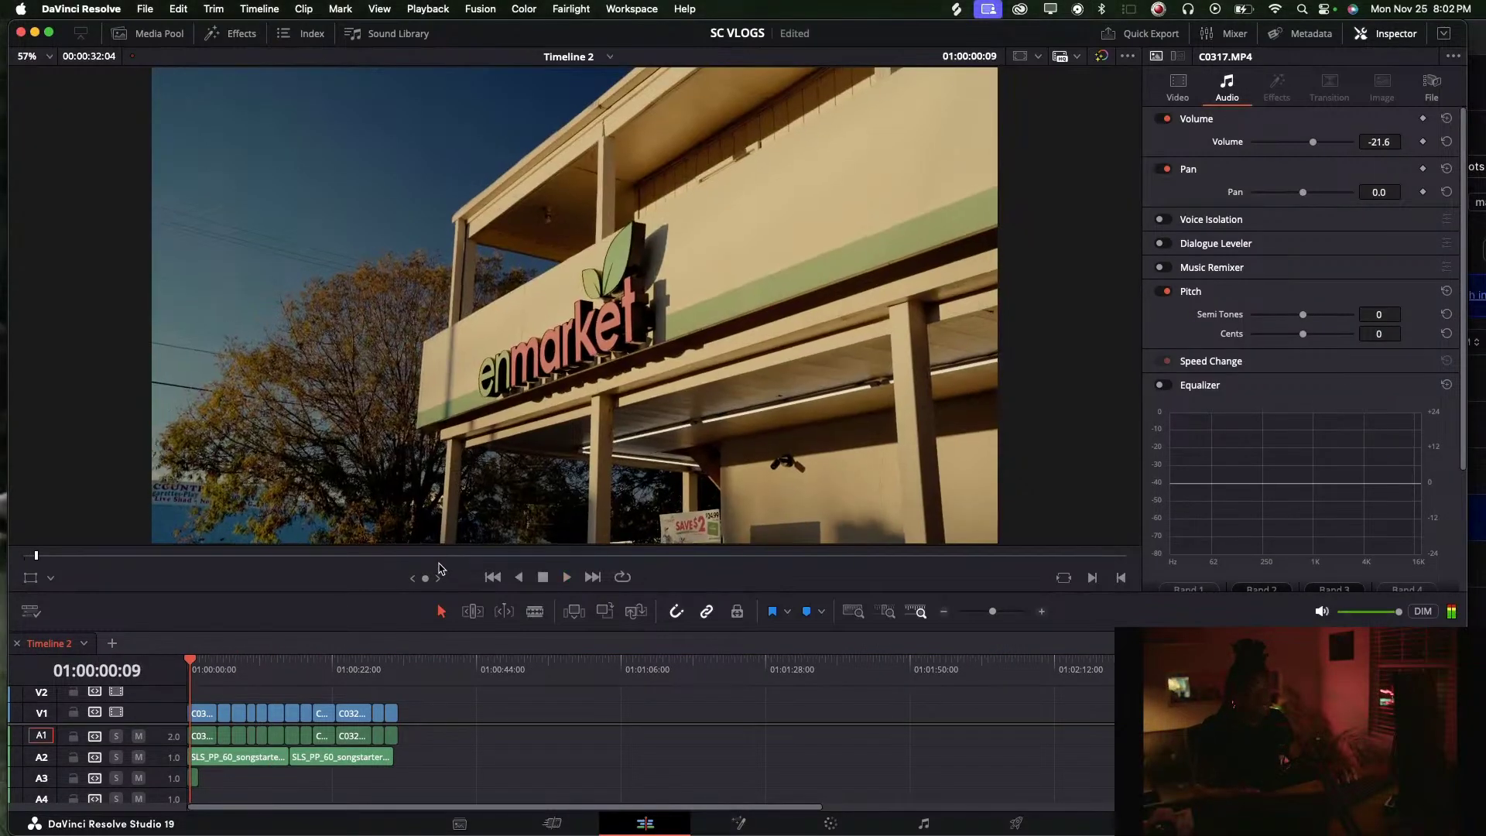
# Play and scrub through Timeline 2 to review the edit, and return to its start
pyautogui.press('space')
pyautogui.click(218, 667)
pyautogui.moveTo(230, 667); pyautogui.dragTo(251, 667)
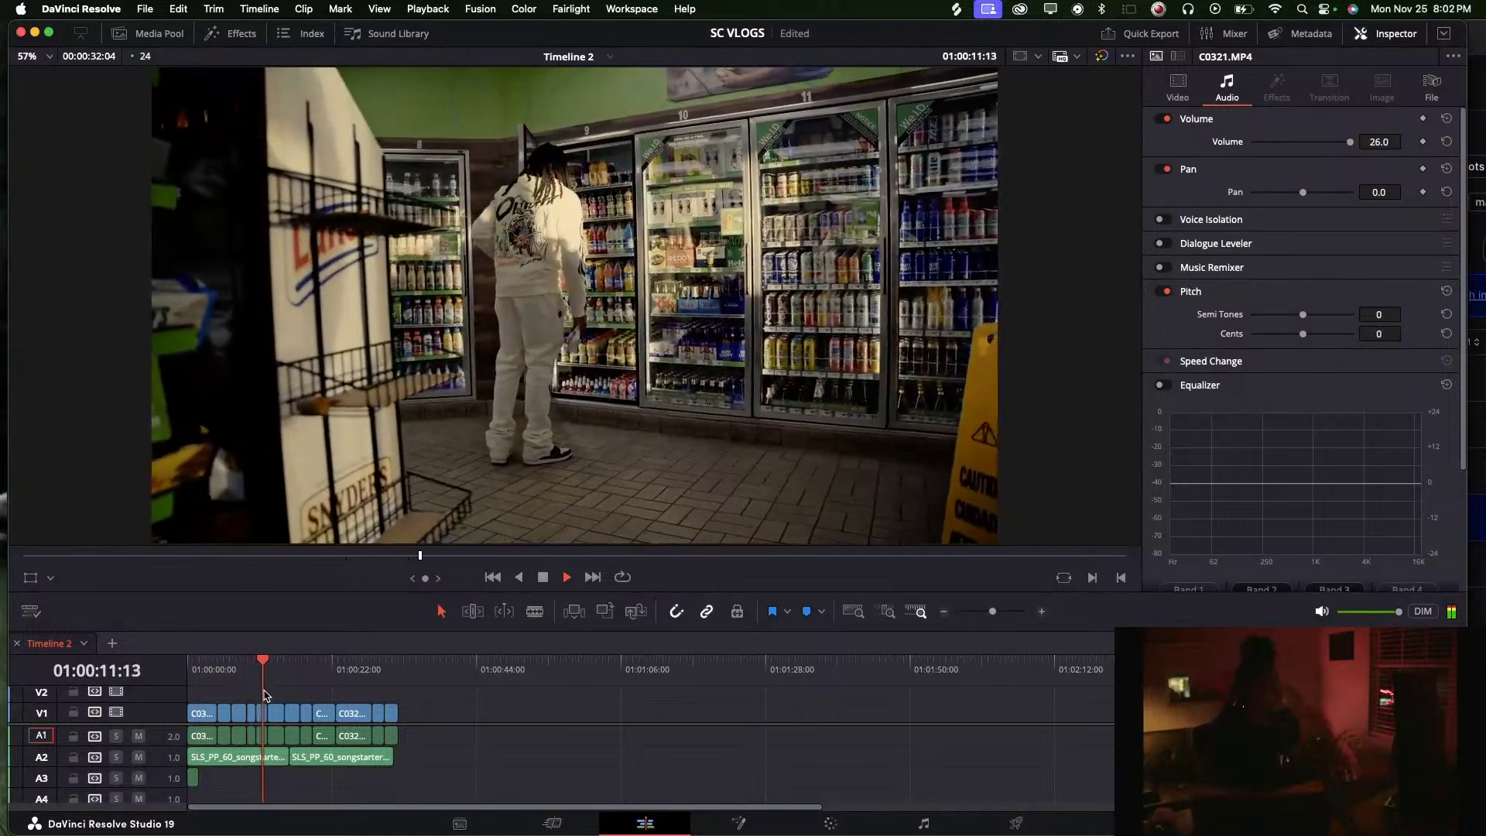
pyautogui.click(385, 670)
pyautogui.moveTo(554, 831)
pyautogui.click(562, 805)
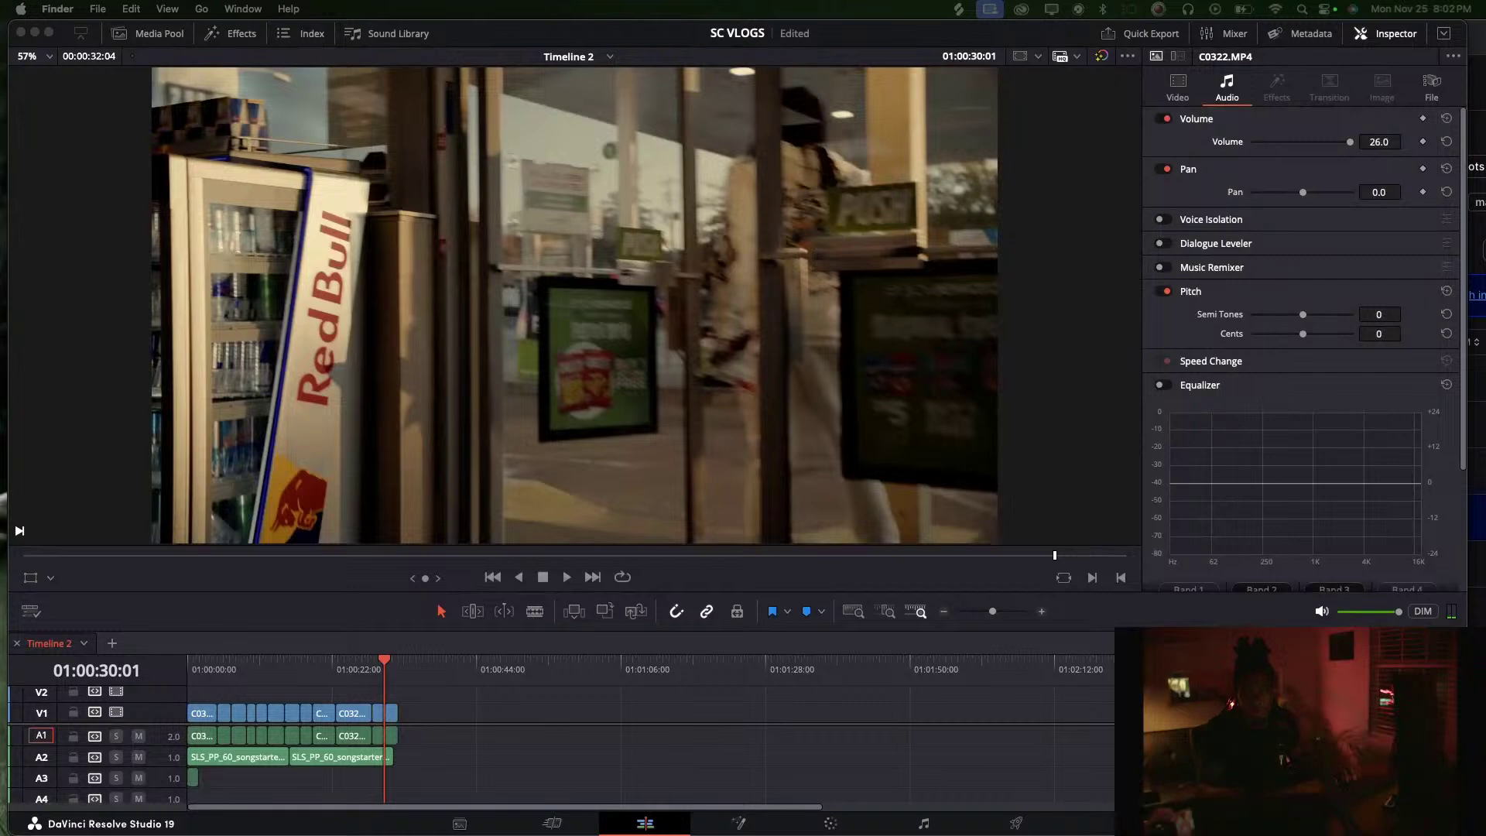
pyautogui.moveTo(387, 653); pyautogui.dragTo(190, 657)
pyautogui.moveTo(377, 680); pyautogui.dragTo(185, 670)
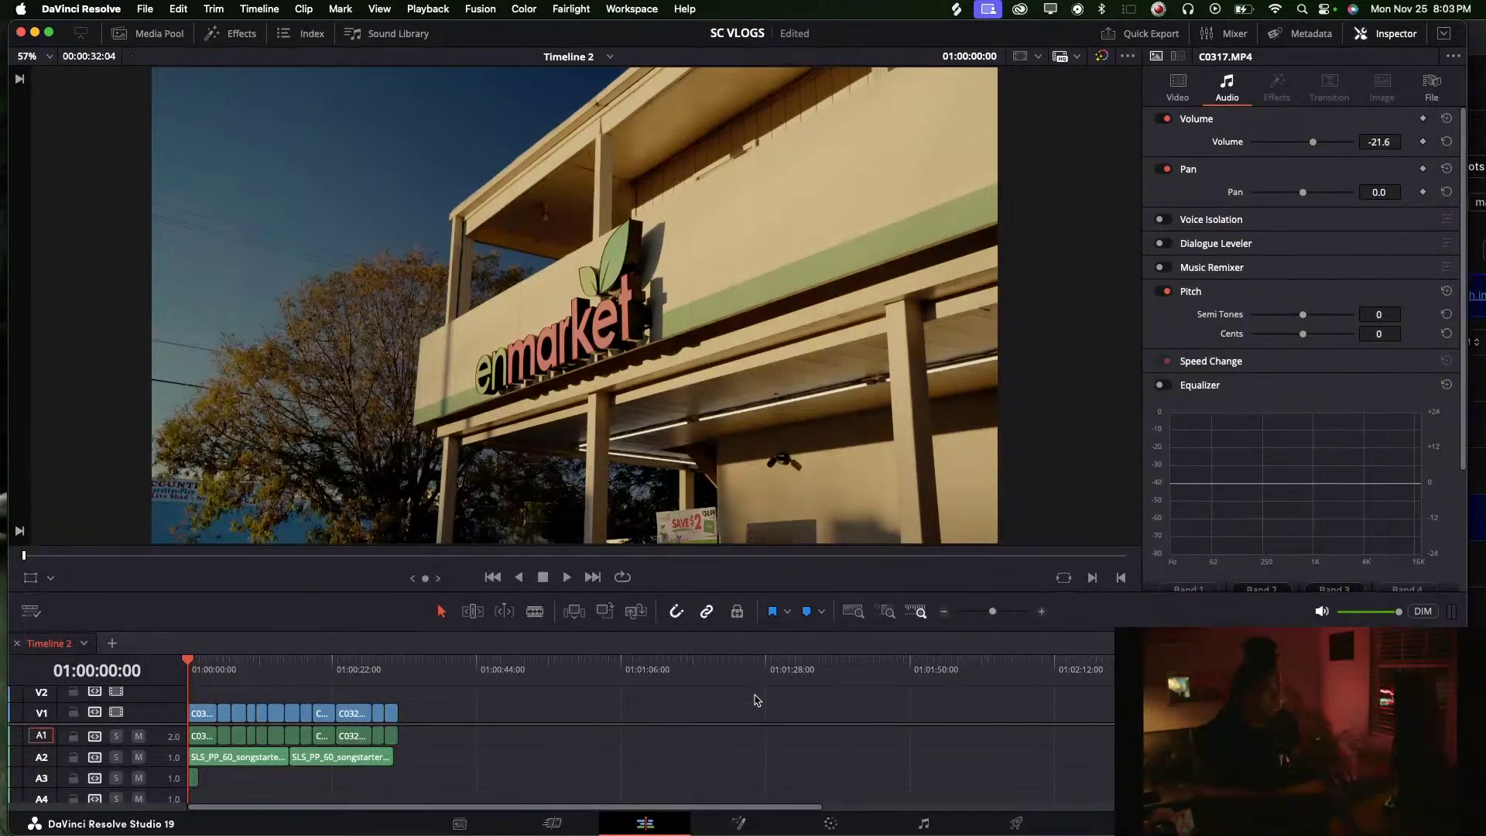
# Select all V1 clips and their audio, play through the timeline, and park the playhead on the counter shot at 01:00:22:15
pyautogui.moveTo(432, 700); pyautogui.dragTo(155, 774)
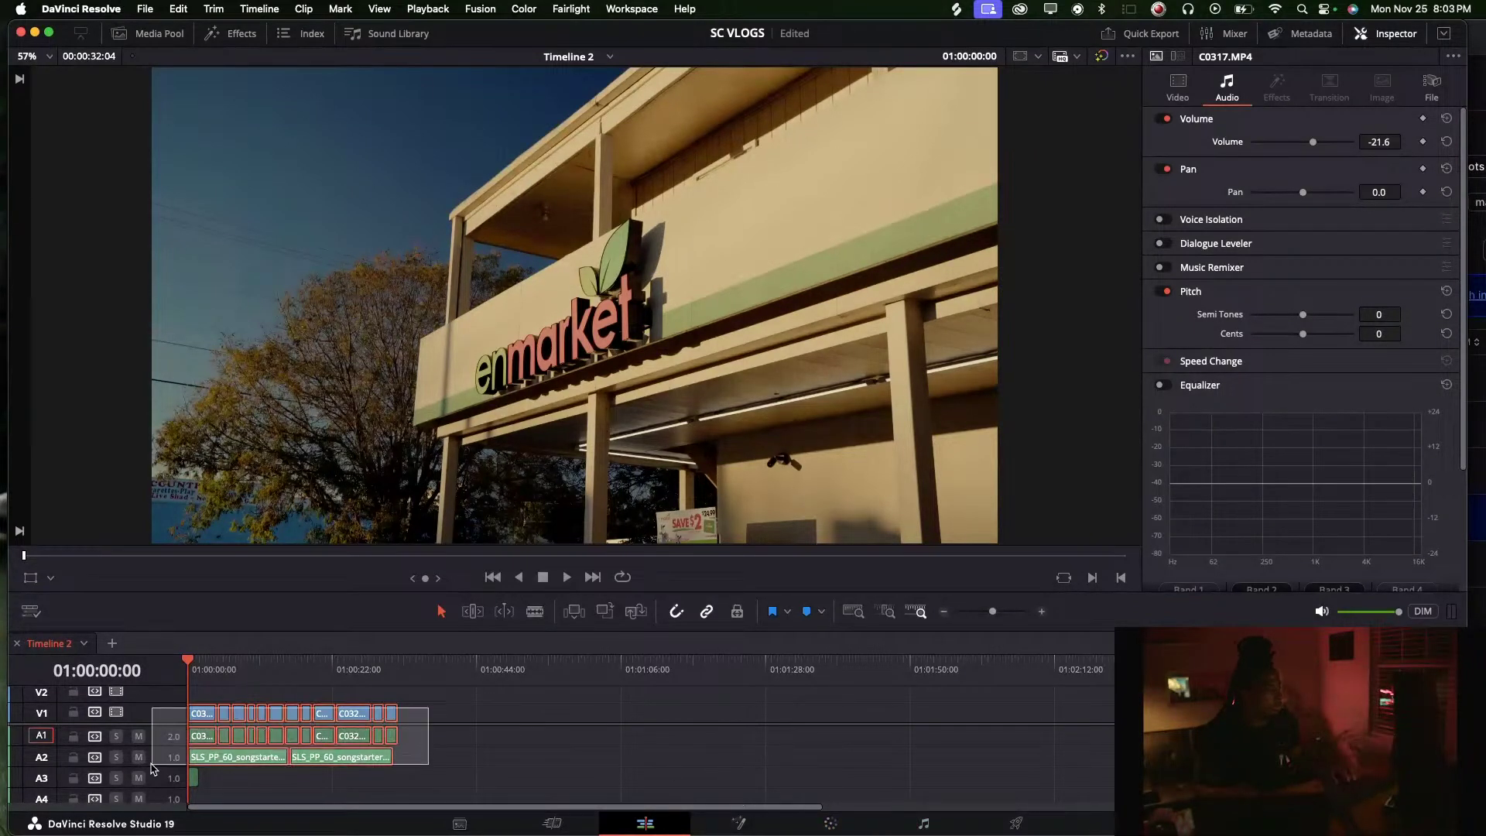
pyautogui.press('space')
pyautogui.click(338, 670)
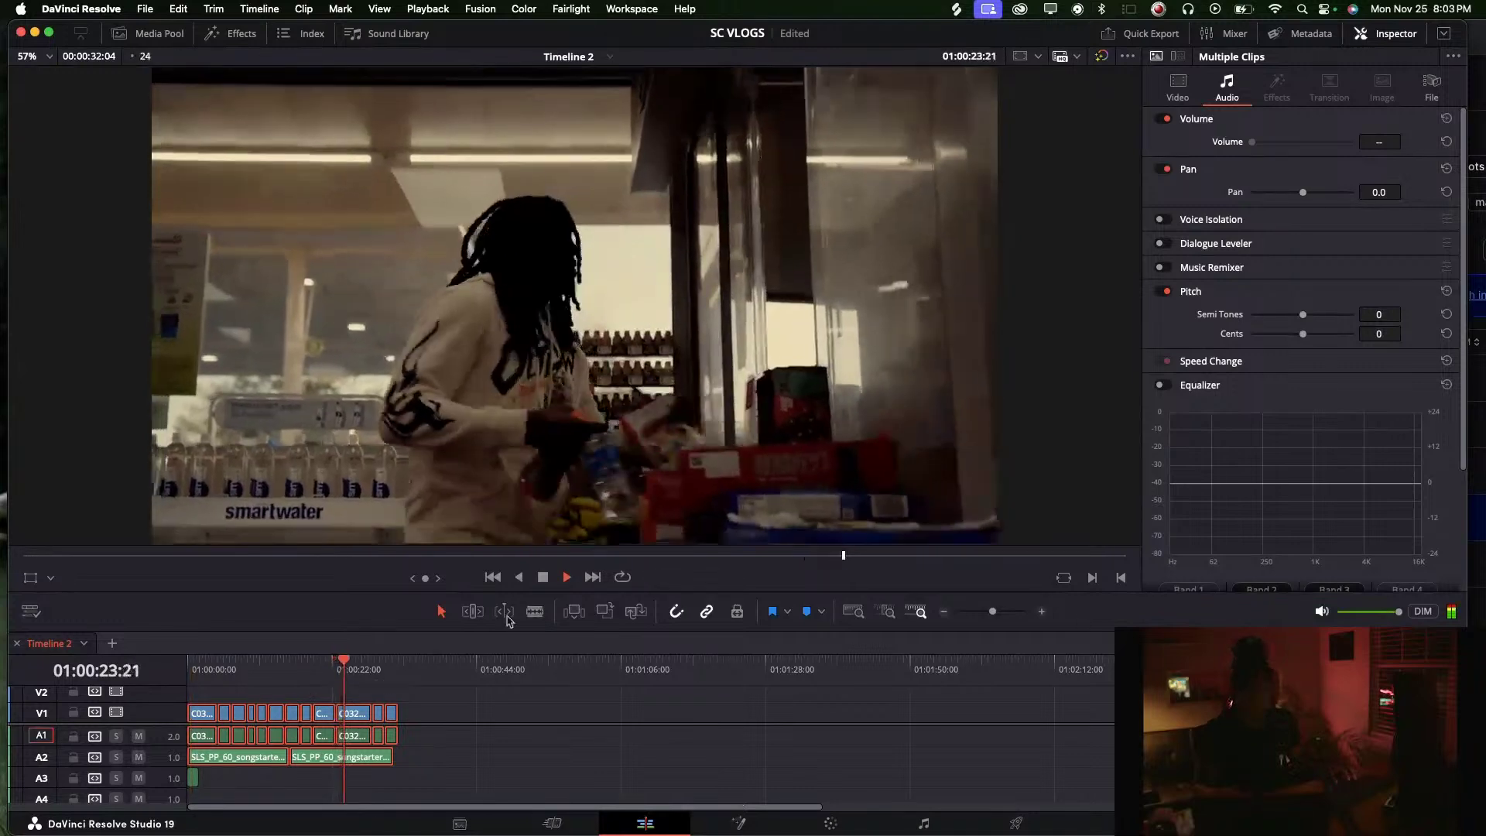
pyautogui.press('Home')
pyautogui.press('space')
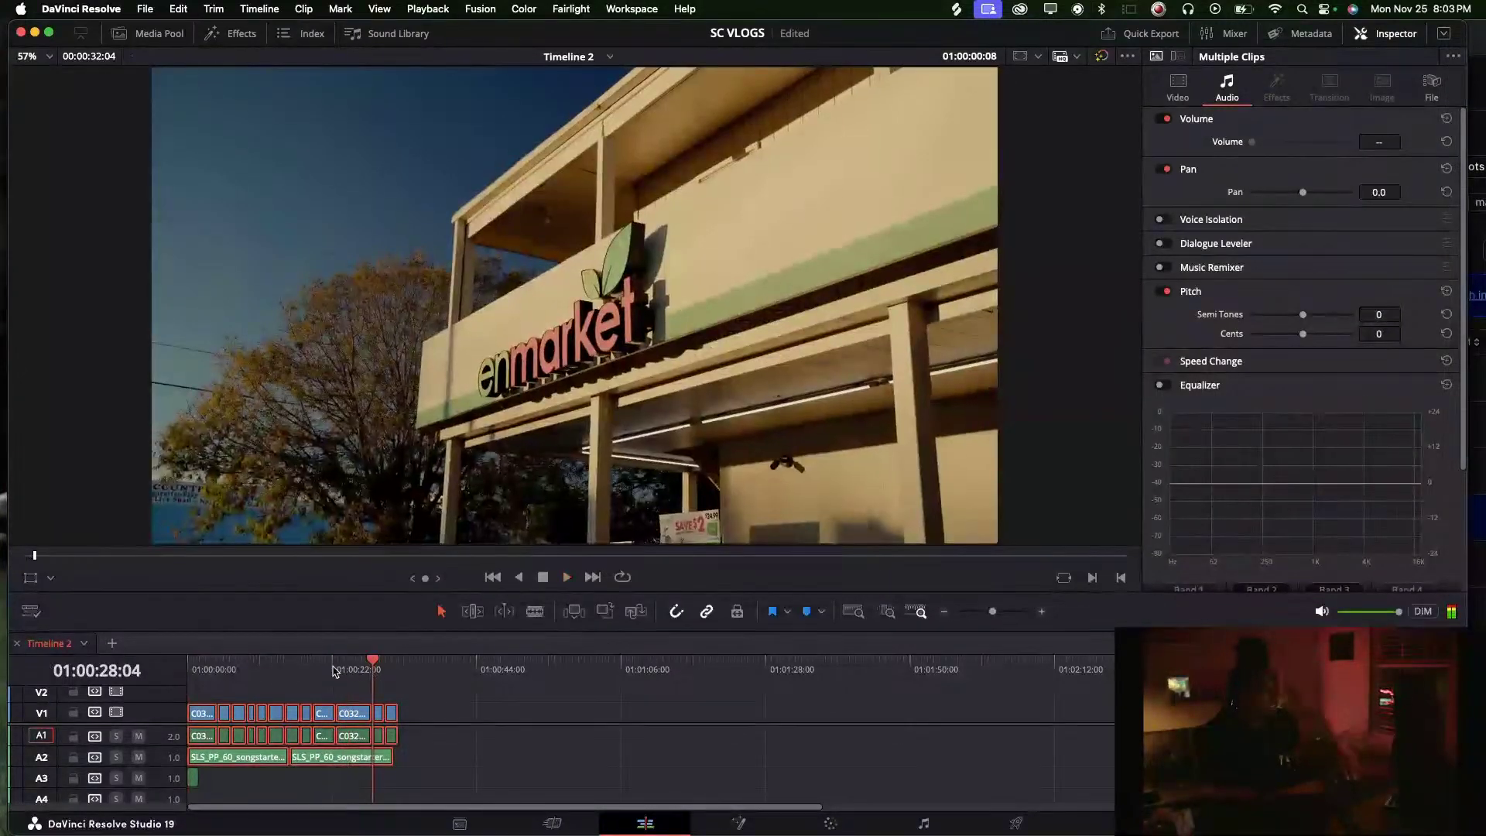
pyautogui.click(335, 670)
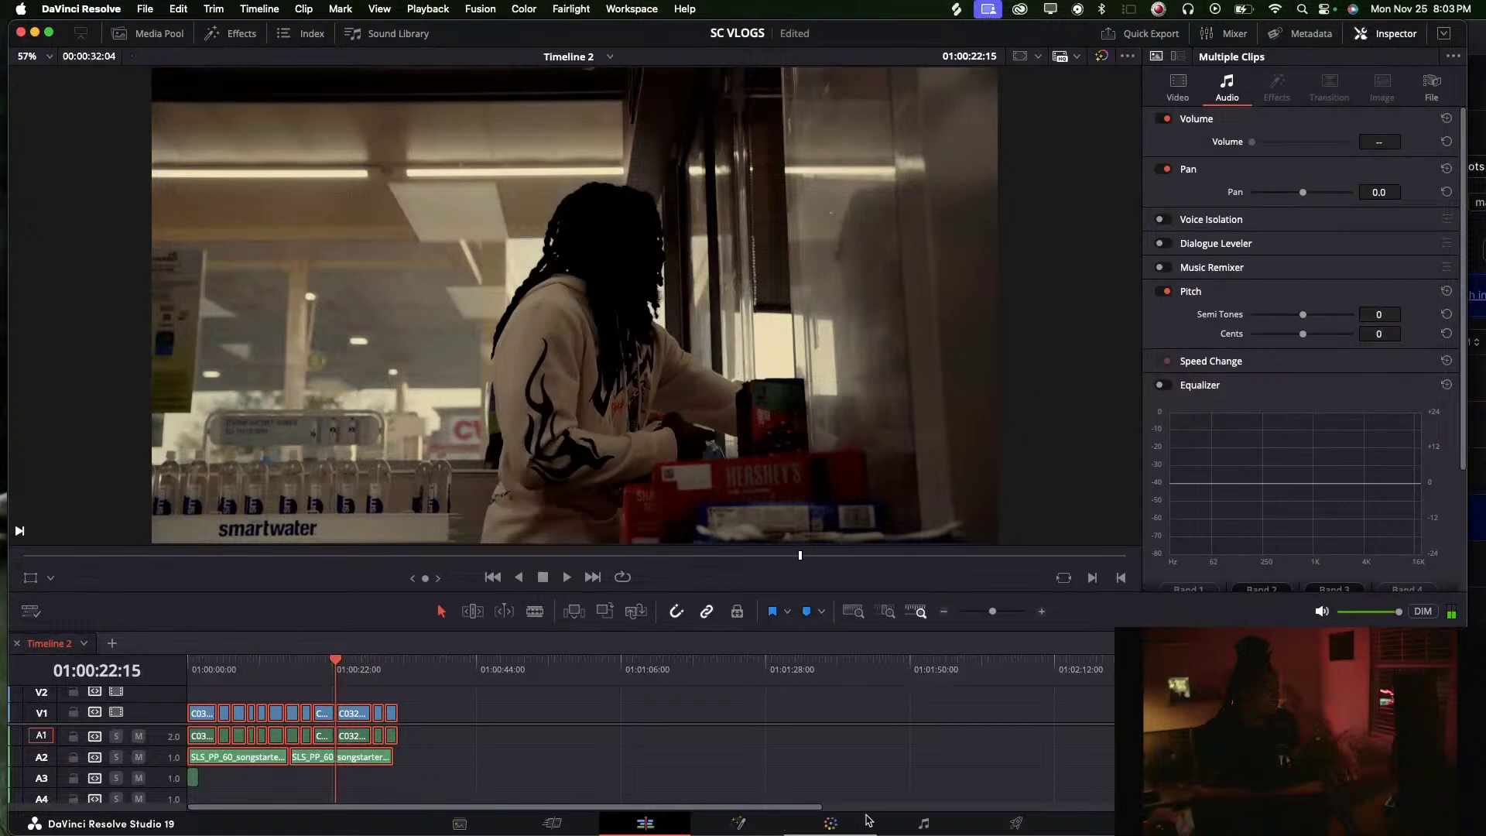
# Open the Color page and reset the grade of node 02 on clip 11
pyautogui.click(831, 820)
pyautogui.moveTo(379, 638); pyautogui.dragTo(379, 637)
pyautogui.moveTo(118, 748)
pyautogui.mouseDown()
pyautogui.moveTo(117, 721)
pyautogui.moveTo(117, 746)
pyautogui.mouseUp()
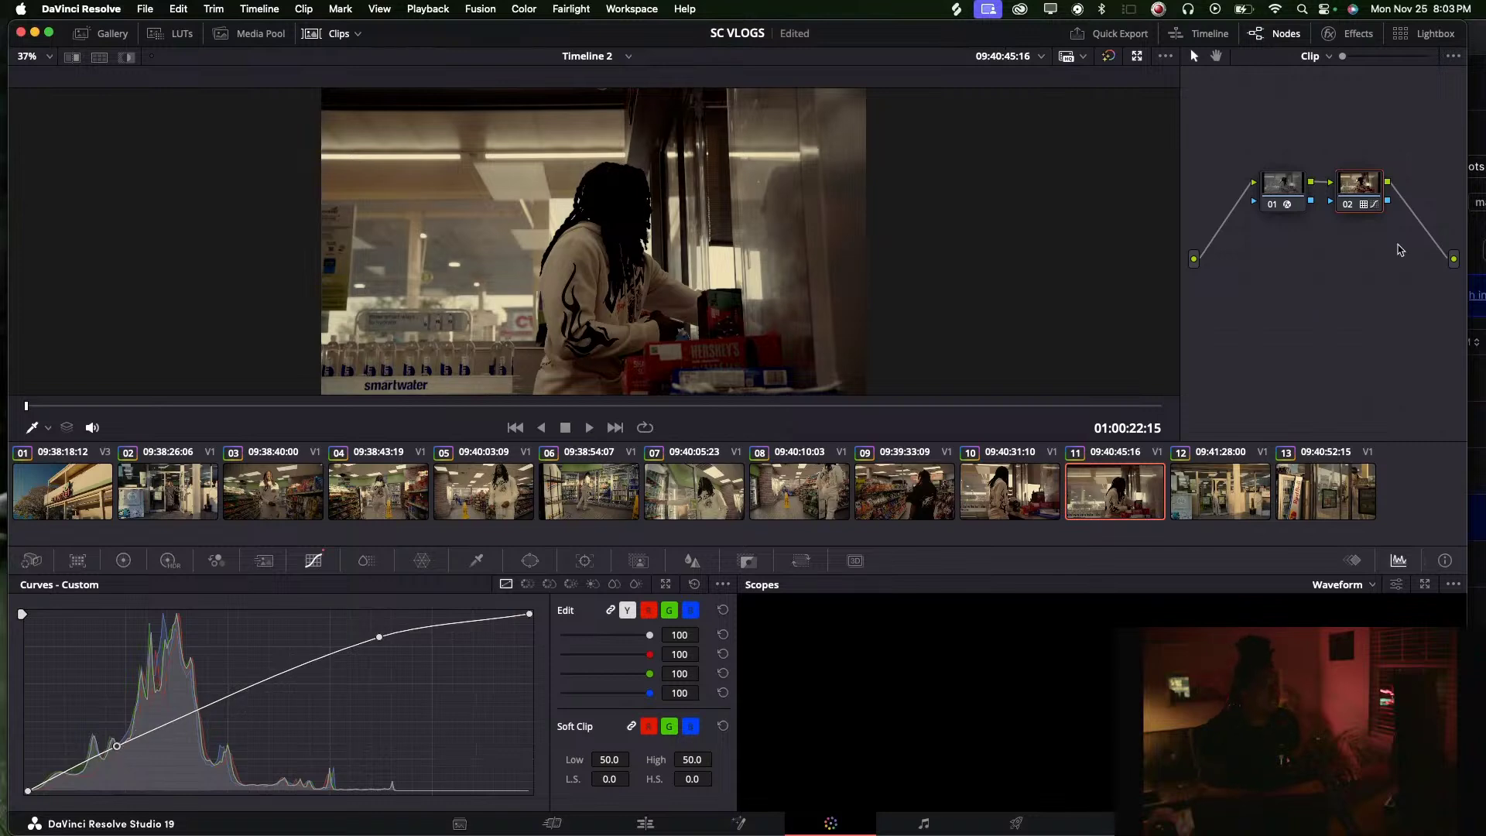
pyautogui.rightClick(1428, 203)
pyautogui.click(1409, 215)
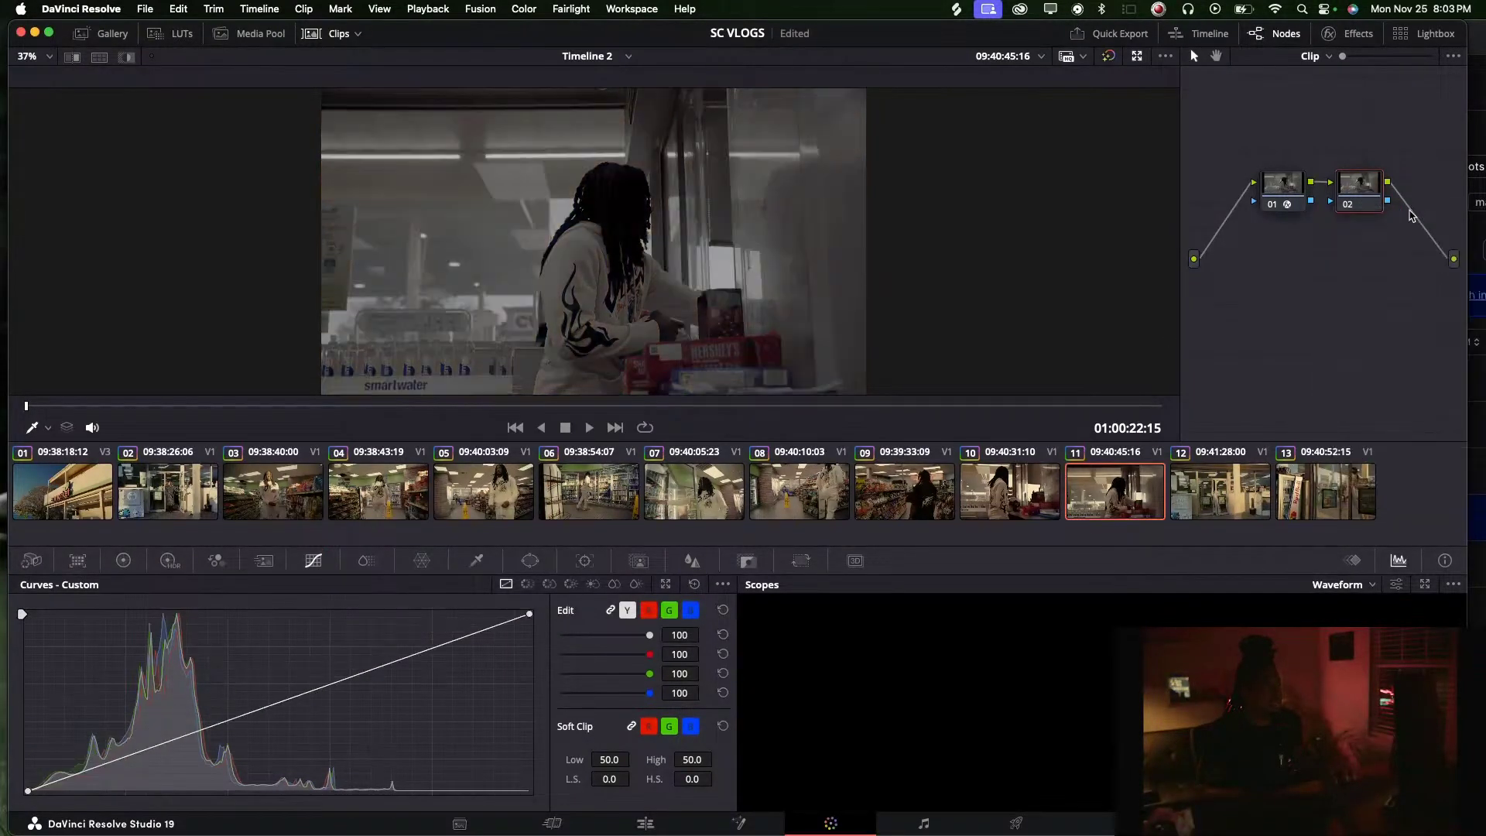
# Compare the neighbouring shots, copy clip 13's grade onto clip 11, and lower the upper point of its custom curve
pyautogui.click(1011, 496)
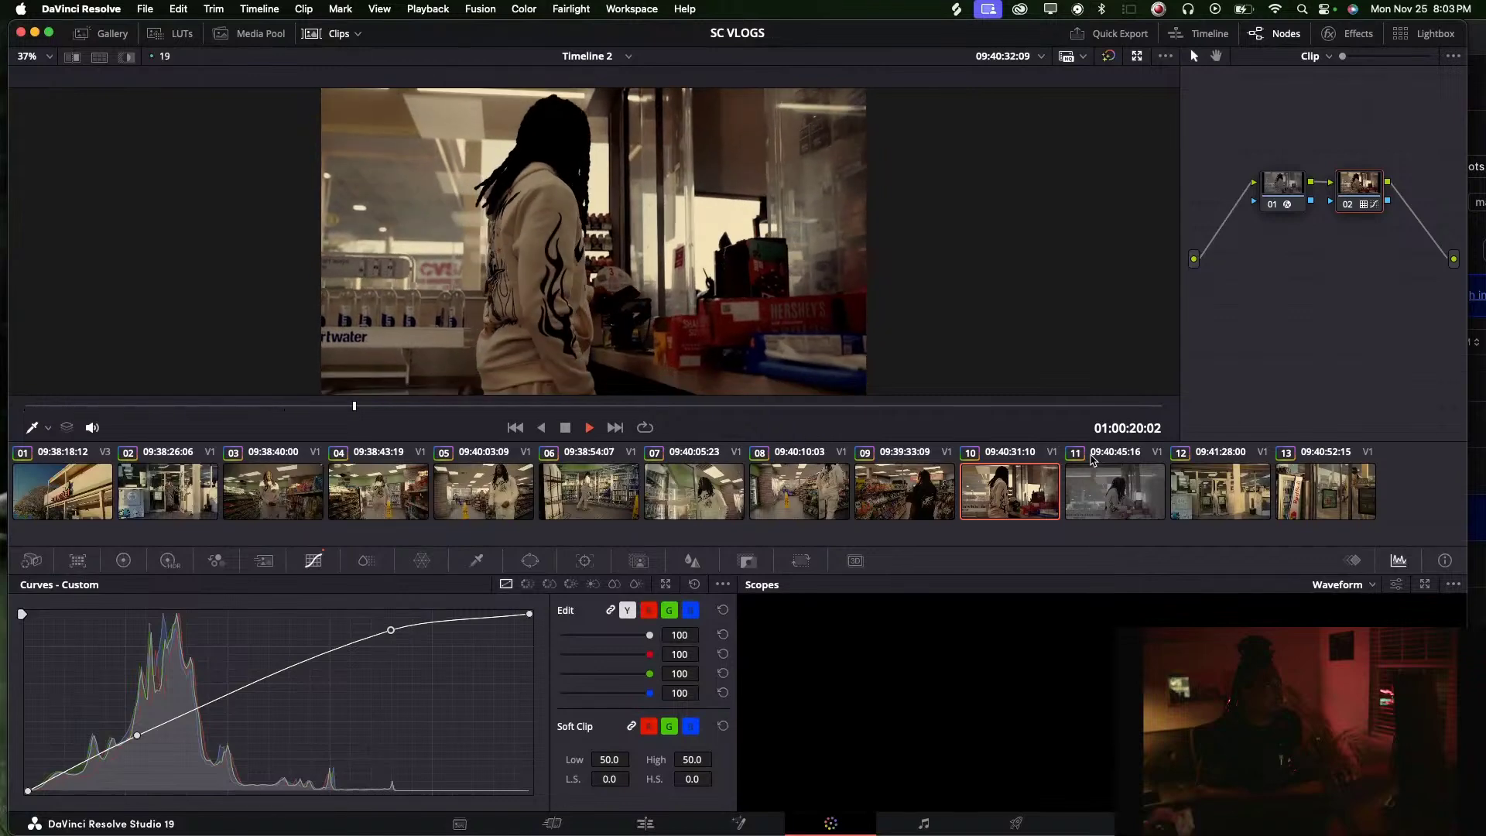
pyautogui.click(1109, 500)
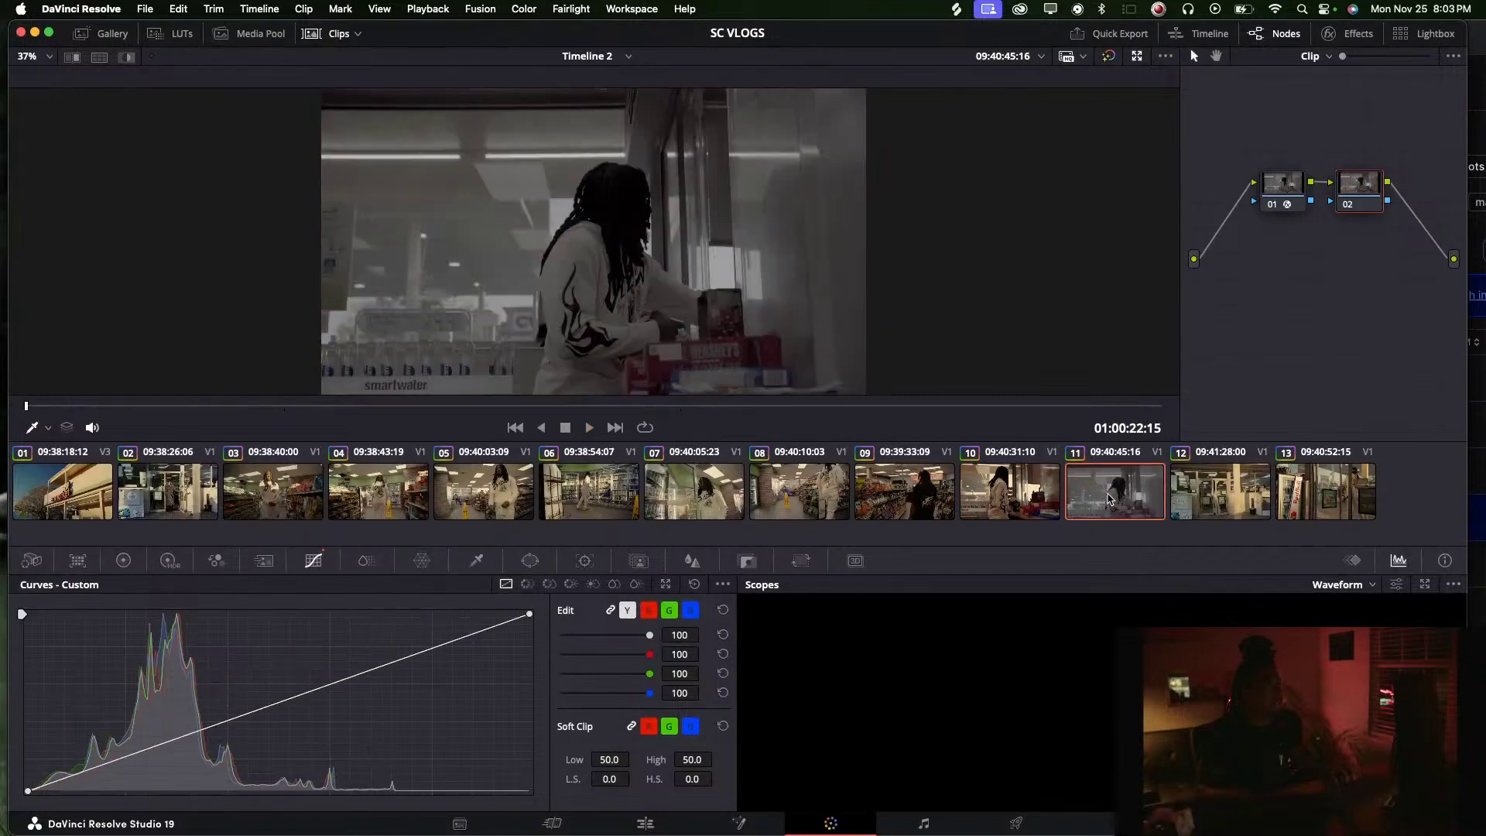
pyautogui.click(1325, 492)
pyautogui.press('space')
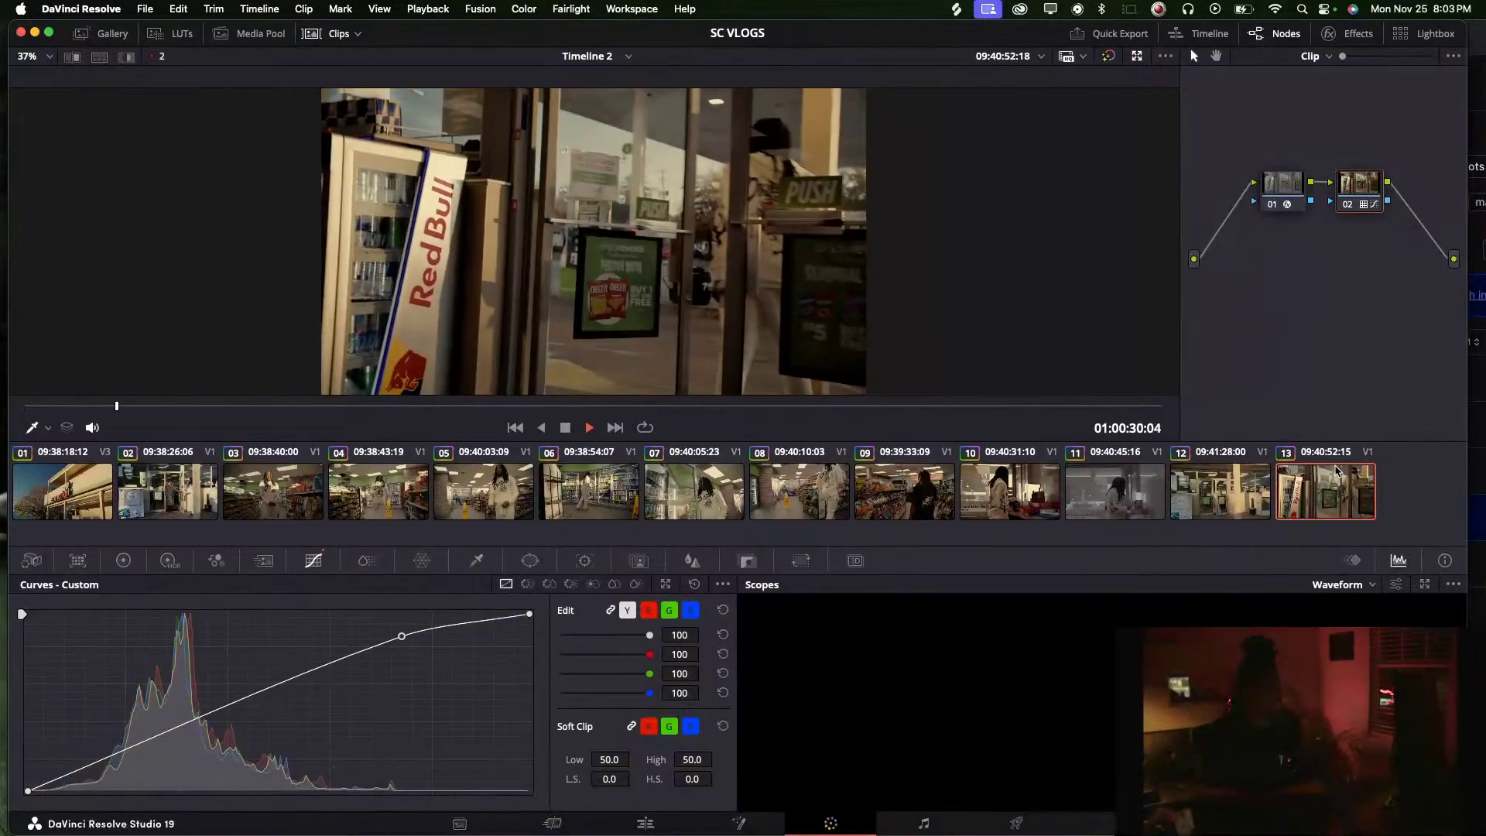
pyautogui.click(1119, 478)
pyautogui.click(1326, 479)
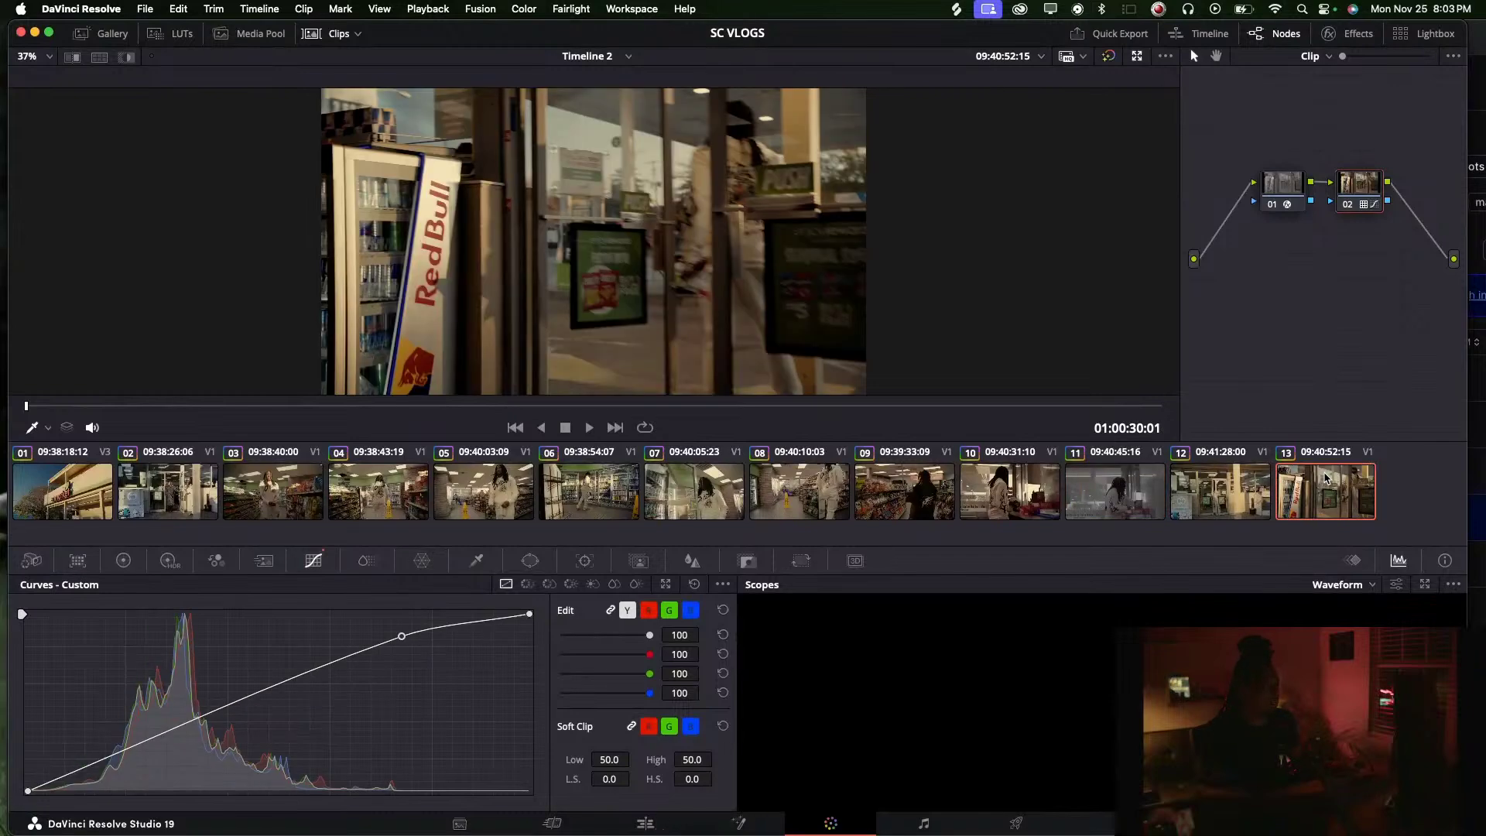
pyautogui.click(1114, 491)
pyautogui.press('super+v')
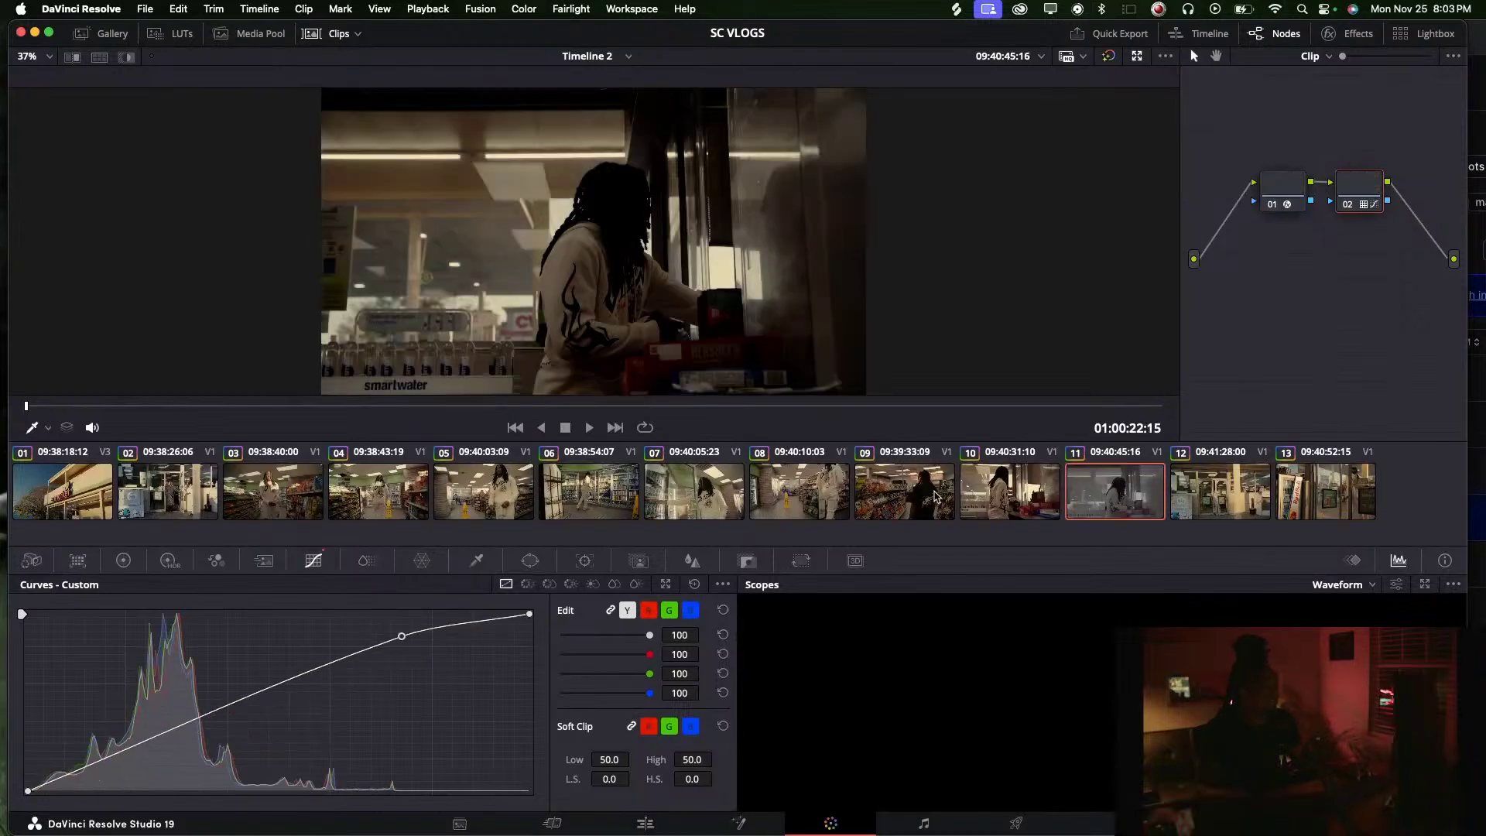
pyautogui.moveTo(402, 637); pyautogui.dragTo(409, 654)
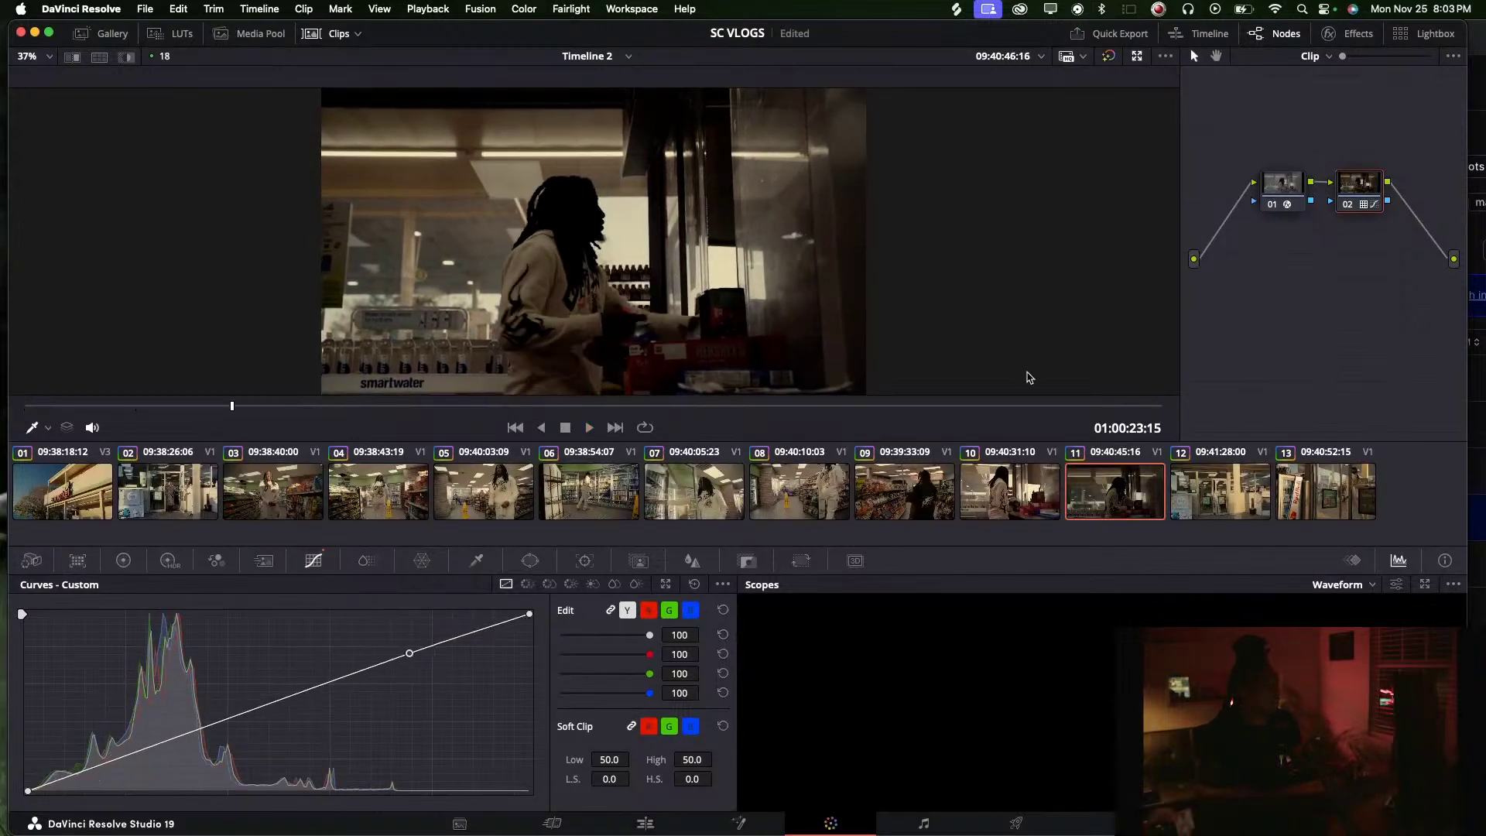
# Reset the grades of nodes 01 and 02 on clip 11
pyautogui.rightClick(1308, 205)
pyautogui.click(1308, 205)
pyautogui.rightClick(1382, 205)
pyautogui.press('Escape')
pyautogui.rightClick(1381, 205)
pyautogui.click(1383, 211)
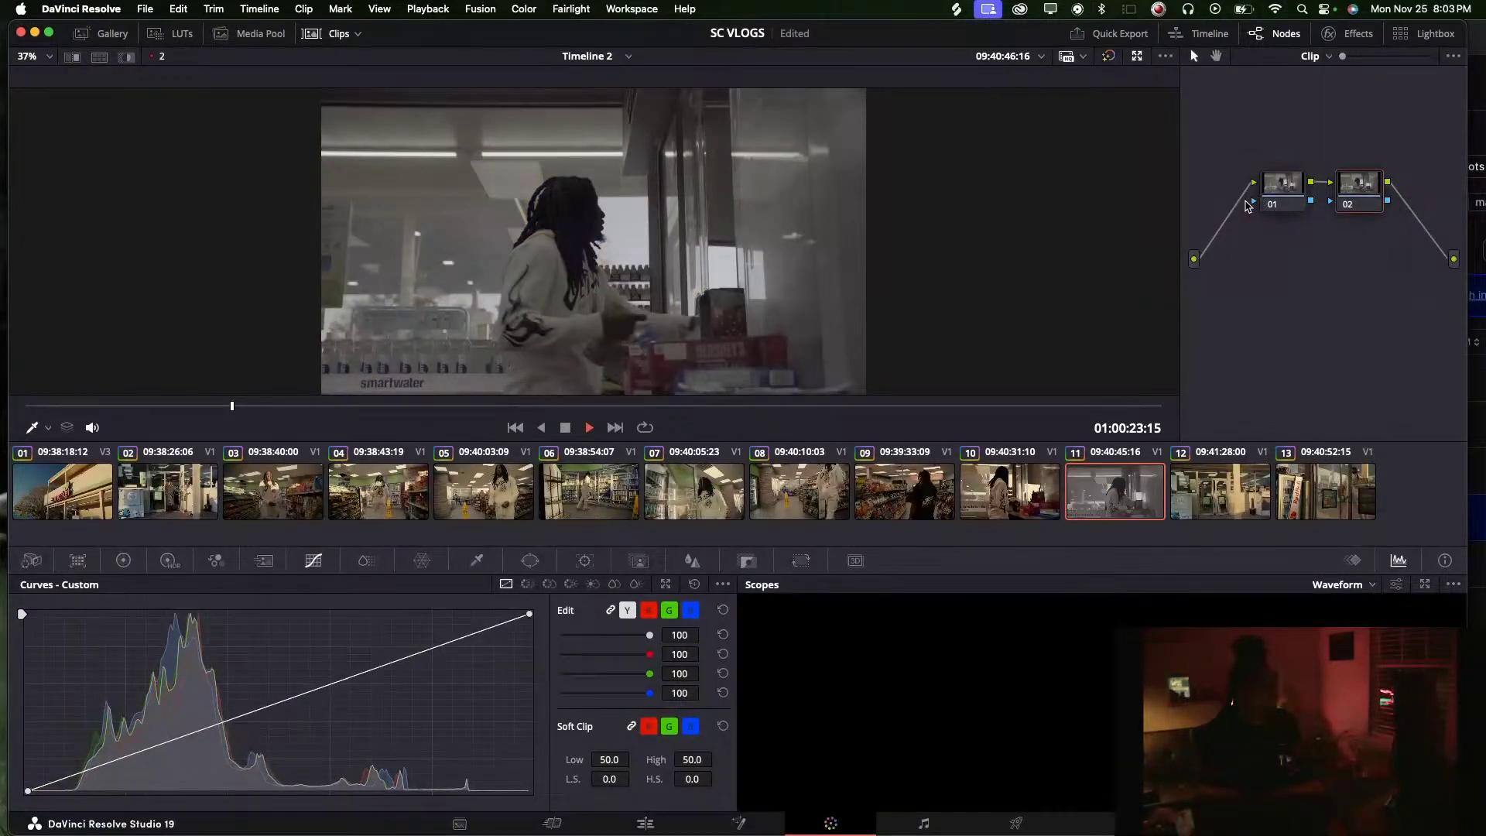
# Try the VINTAGE VIBES LUT on clip 11's node 02, undo it, and apply the FALCON LUT instead
pyautogui.press('space')
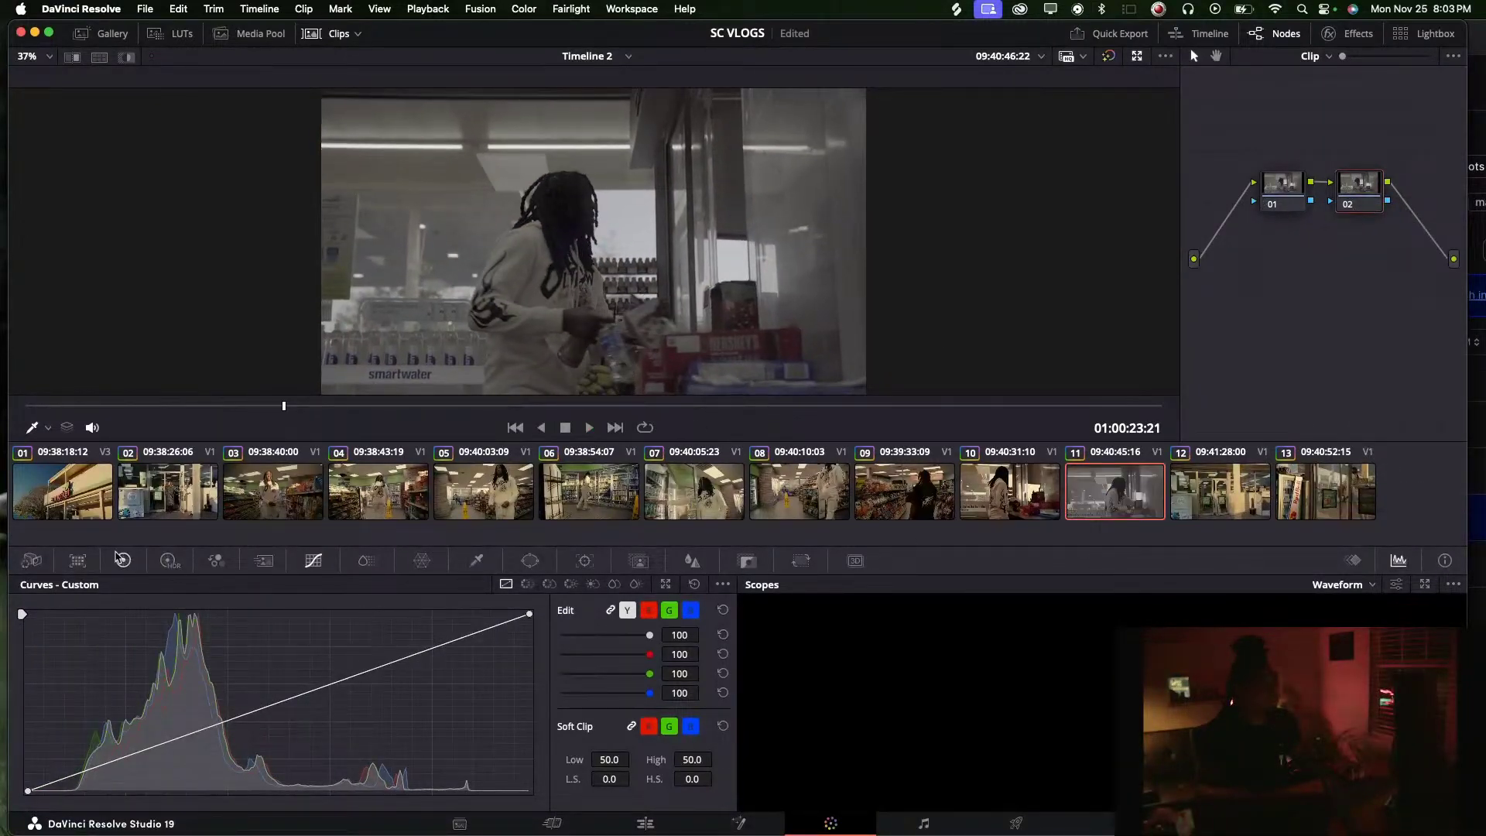
pyautogui.click(174, 33)
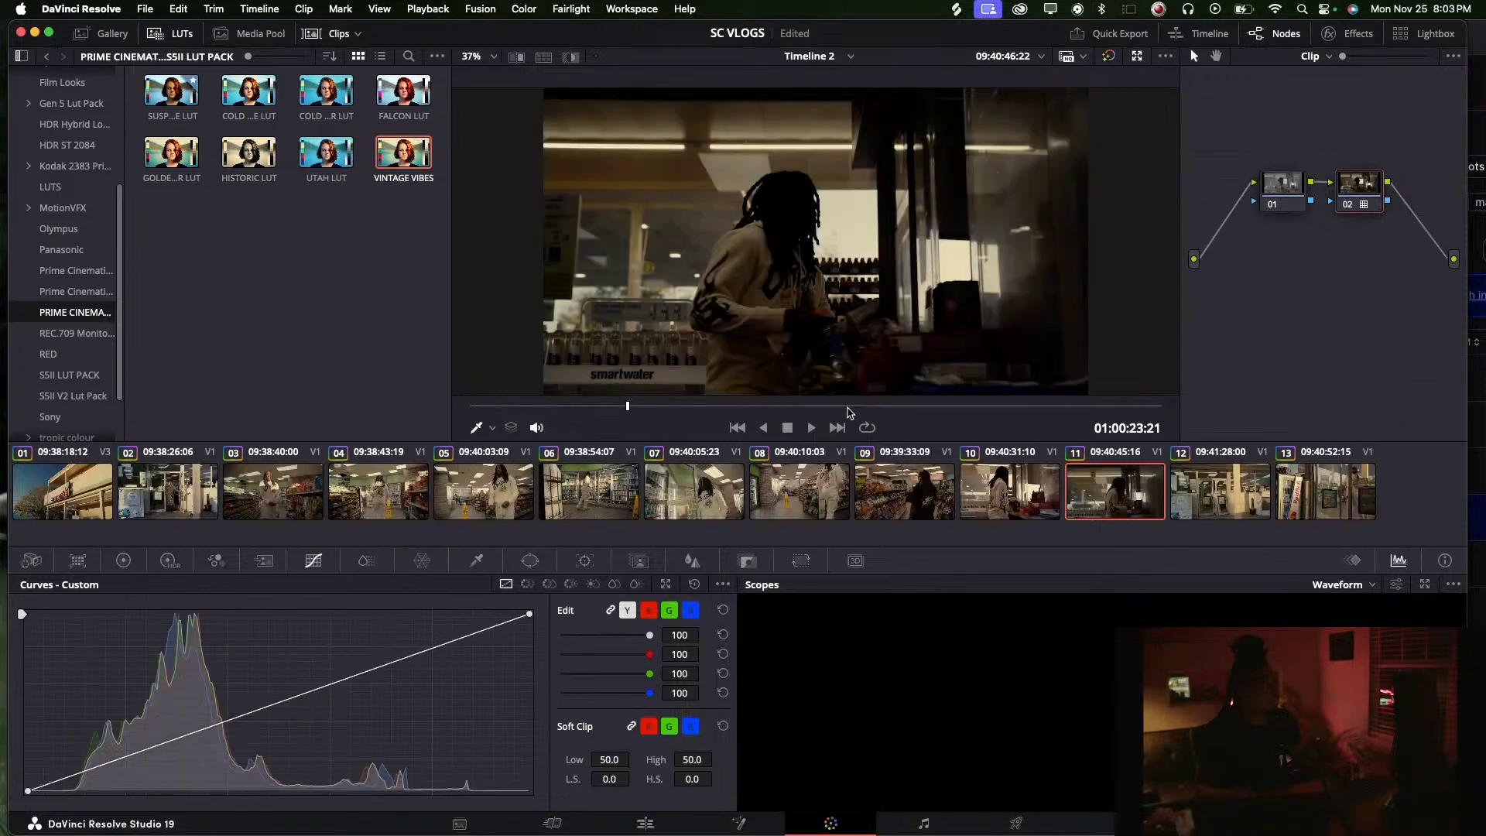
pyautogui.press('super+z')
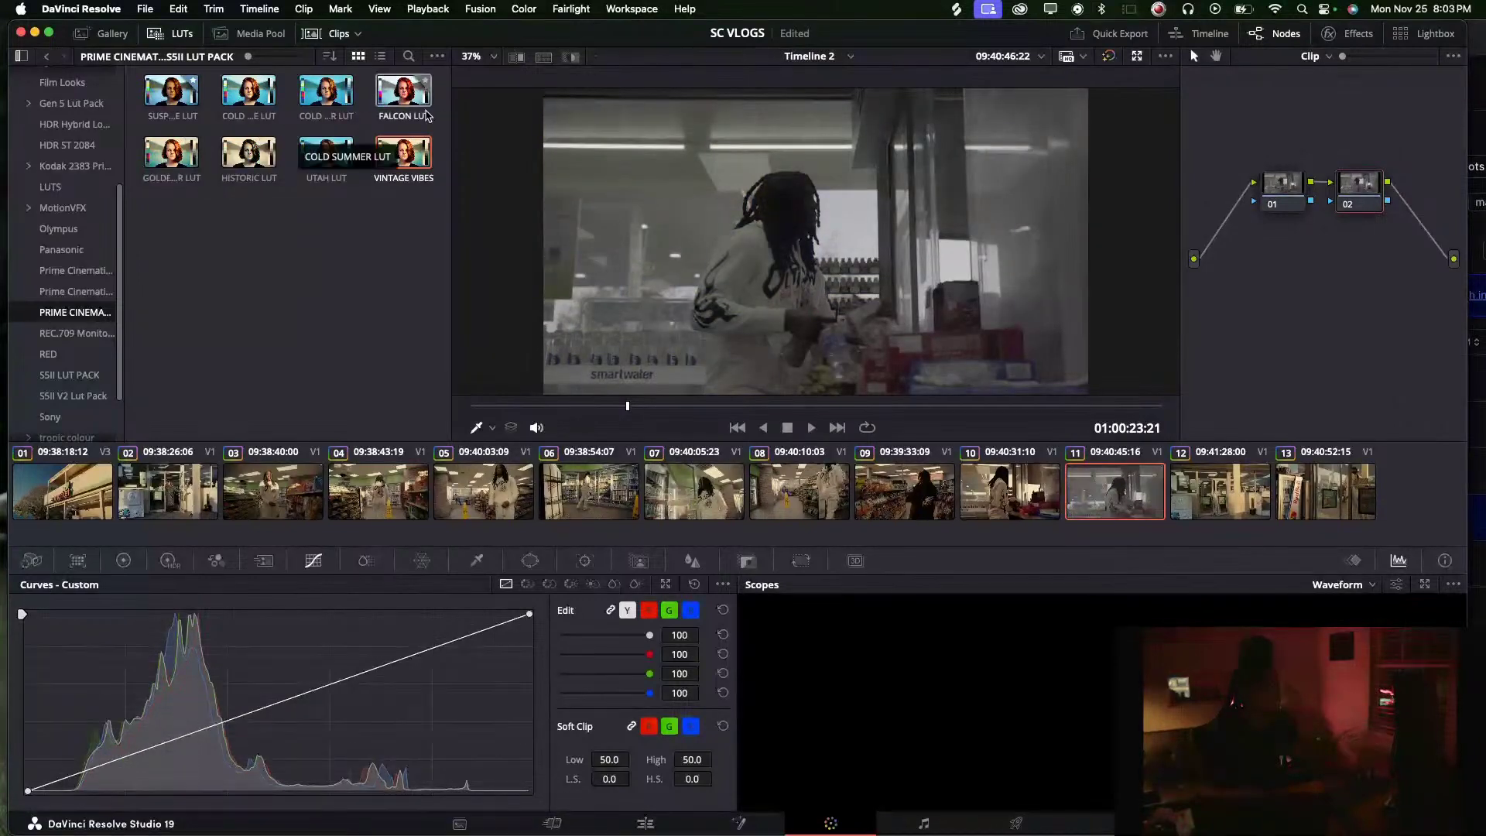
pyautogui.doubleClick(418, 104)
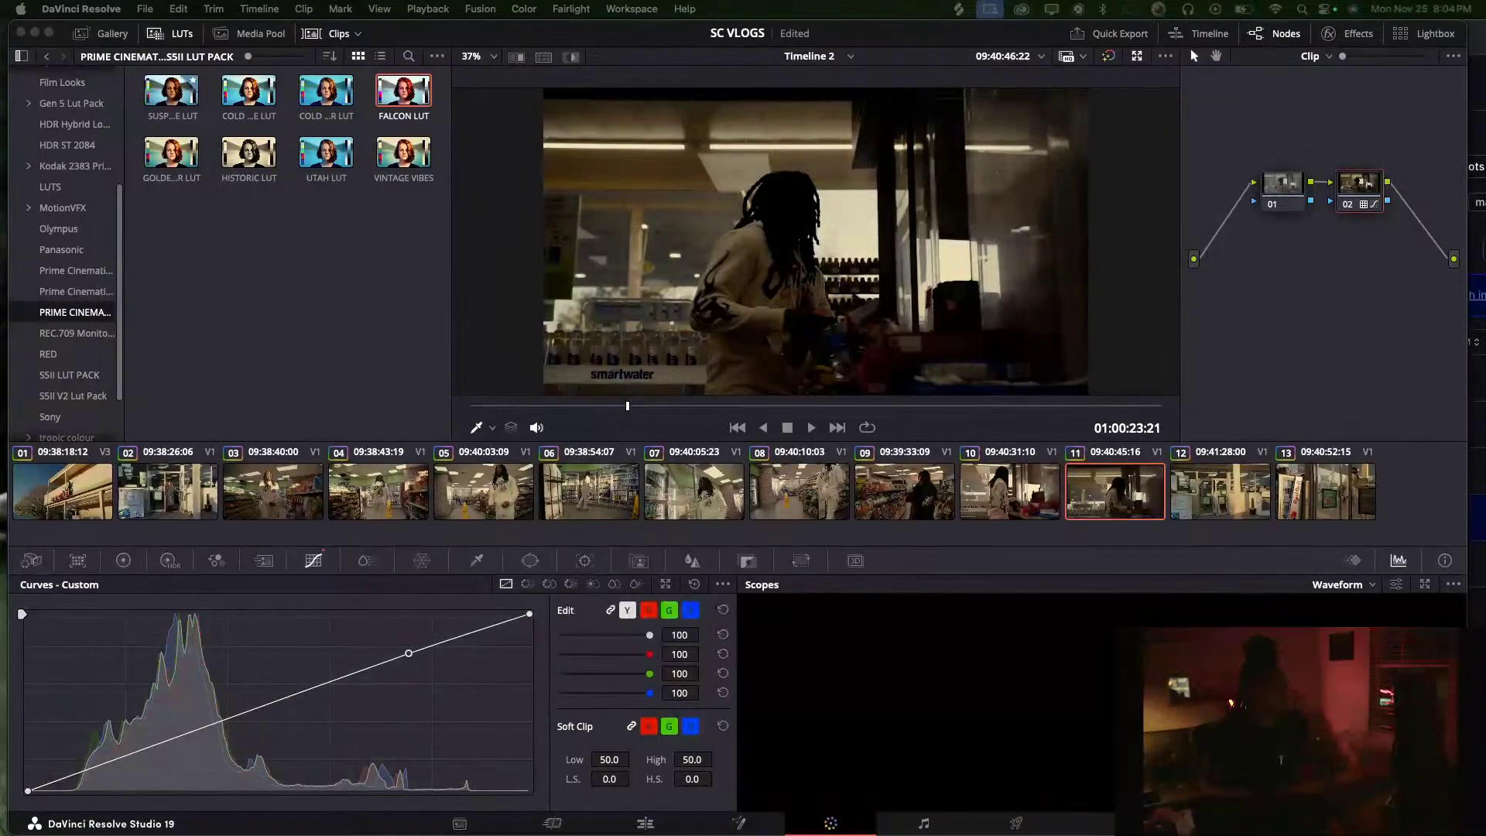
# Reset the grade of node 02 on clip 11 and delete that node
pyautogui.rightClick(1350, 193)
pyautogui.click(1385, 200)
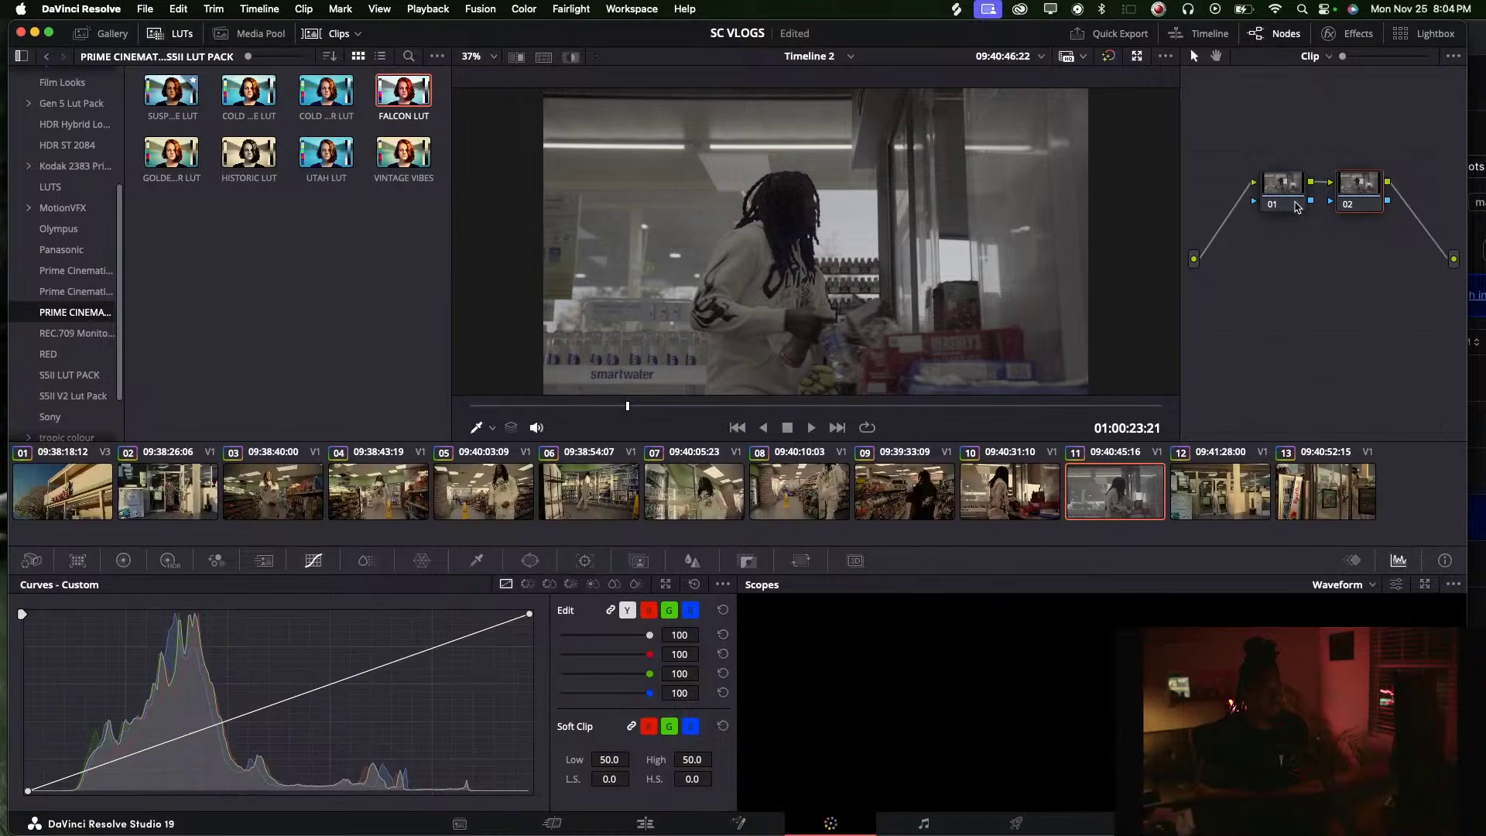
pyautogui.rightClick(1346, 202)
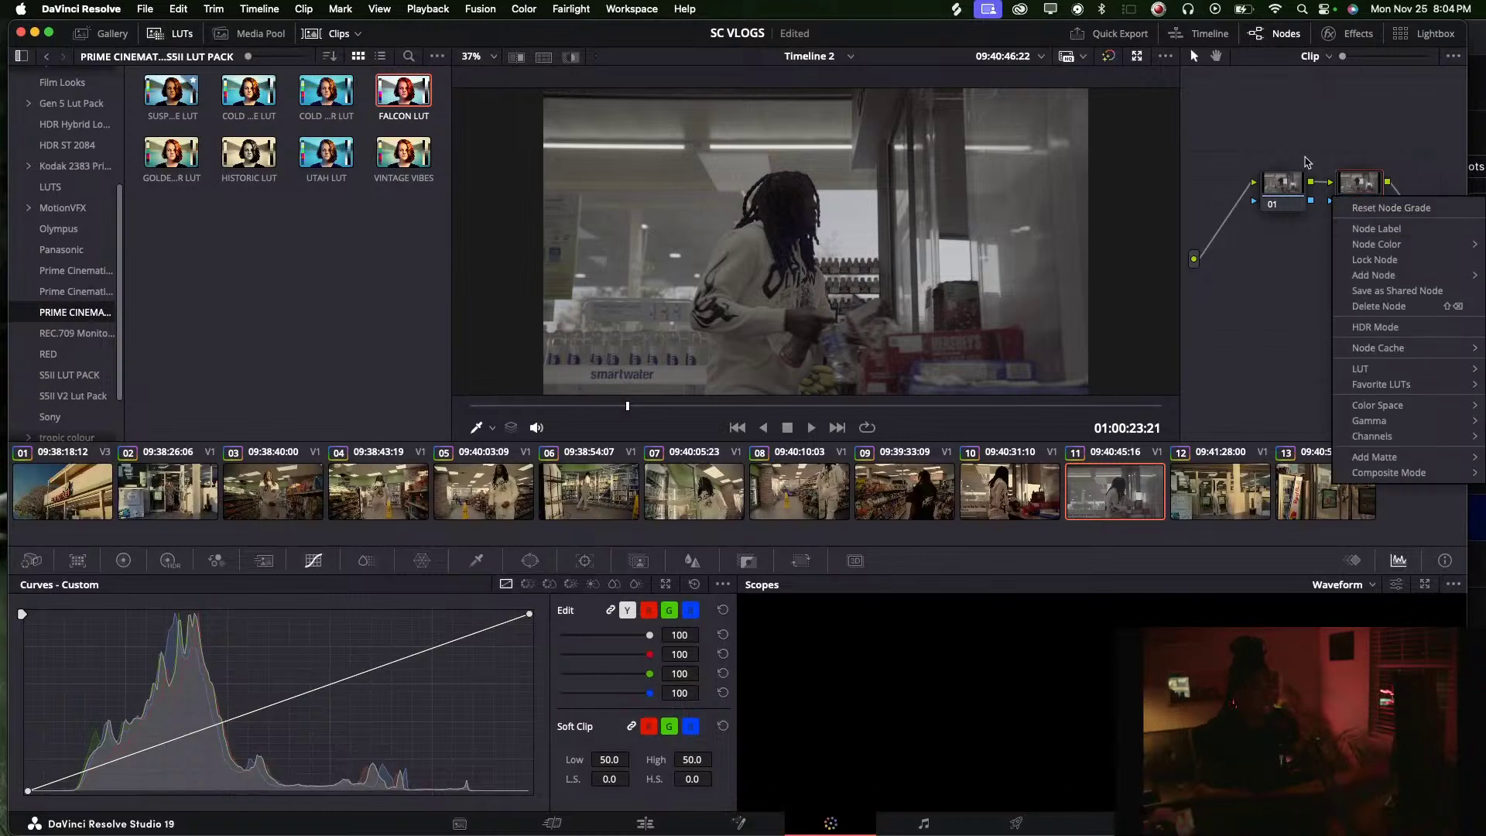
pyautogui.click(1297, 233)
pyautogui.press('Delete')
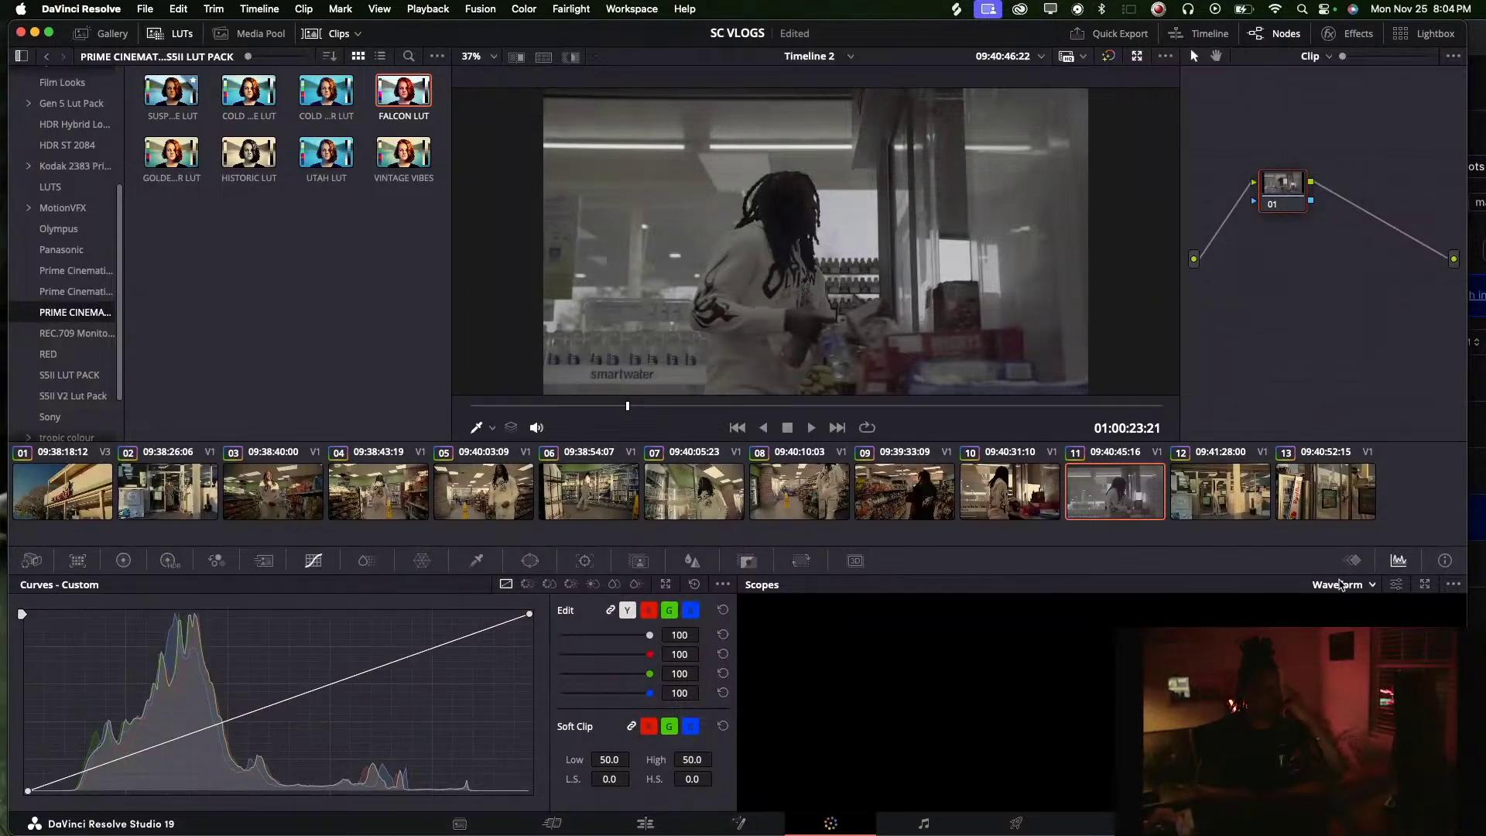
# Copy clip 12's grade onto clip 11 and reshape its custom curve with raised shadows, lower highlights and an added midtone point
pyautogui.click(1263, 496)
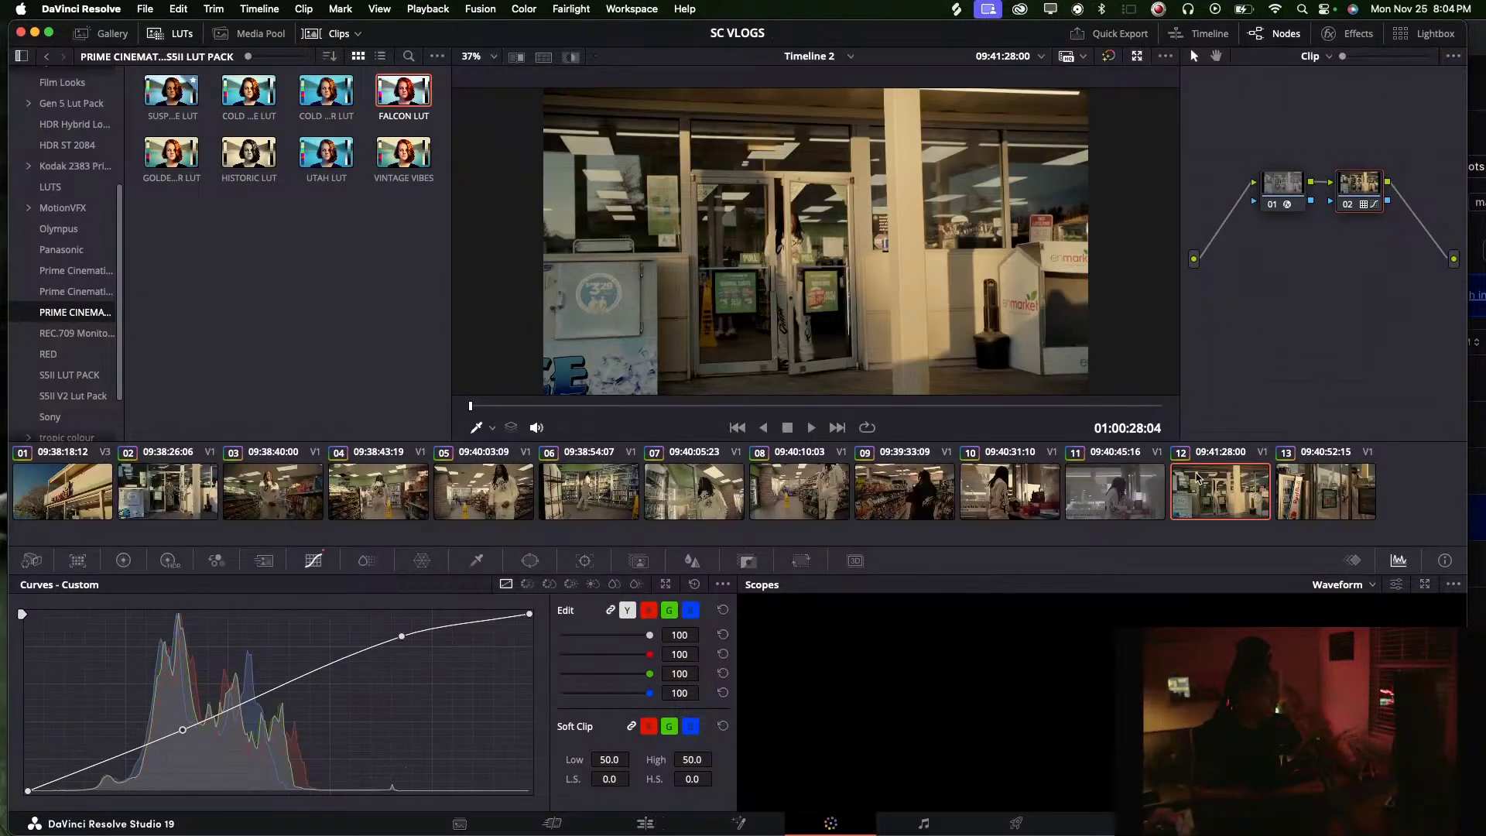
pyautogui.click(1114, 496)
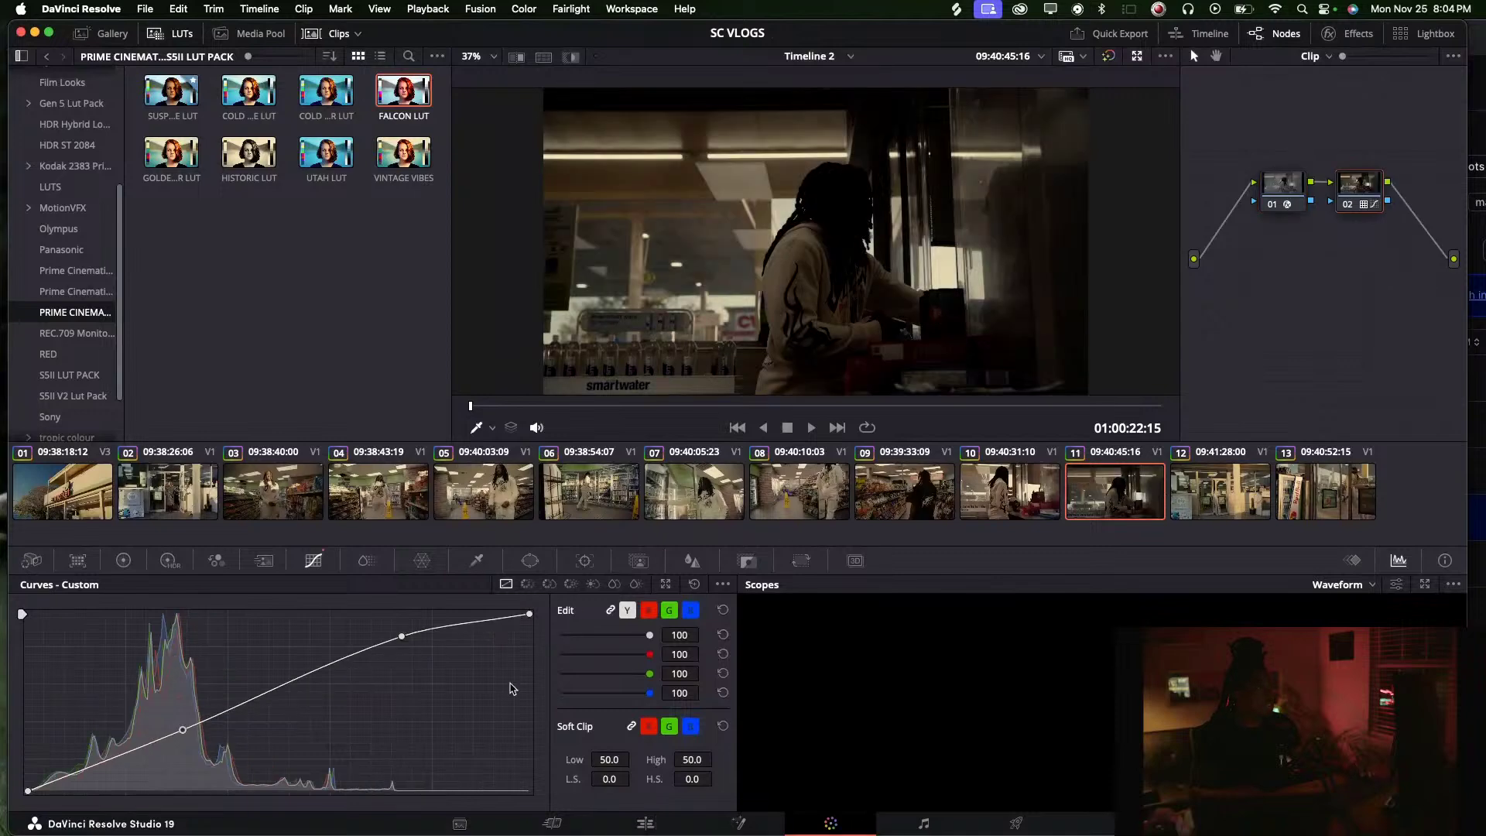
pyautogui.moveTo(400, 638)
pyautogui.mouseDown()
pyautogui.moveTo(407, 675)
pyautogui.moveTo(404, 663)
pyautogui.mouseUp()
pyautogui.moveTo(180, 733); pyautogui.dragTo(143, 737)
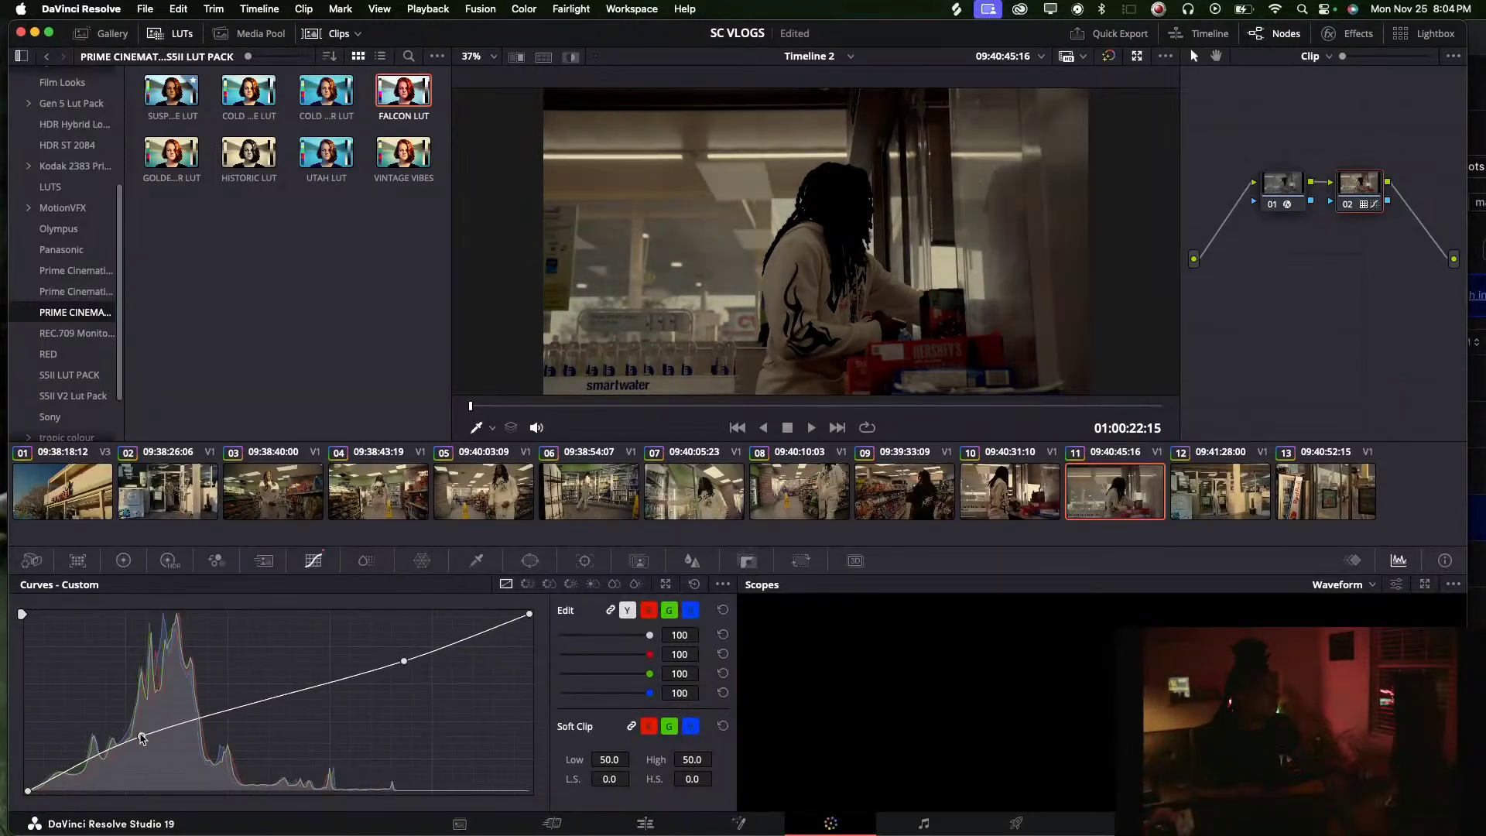
pyautogui.moveTo(258, 702); pyautogui.dragTo(264, 704)
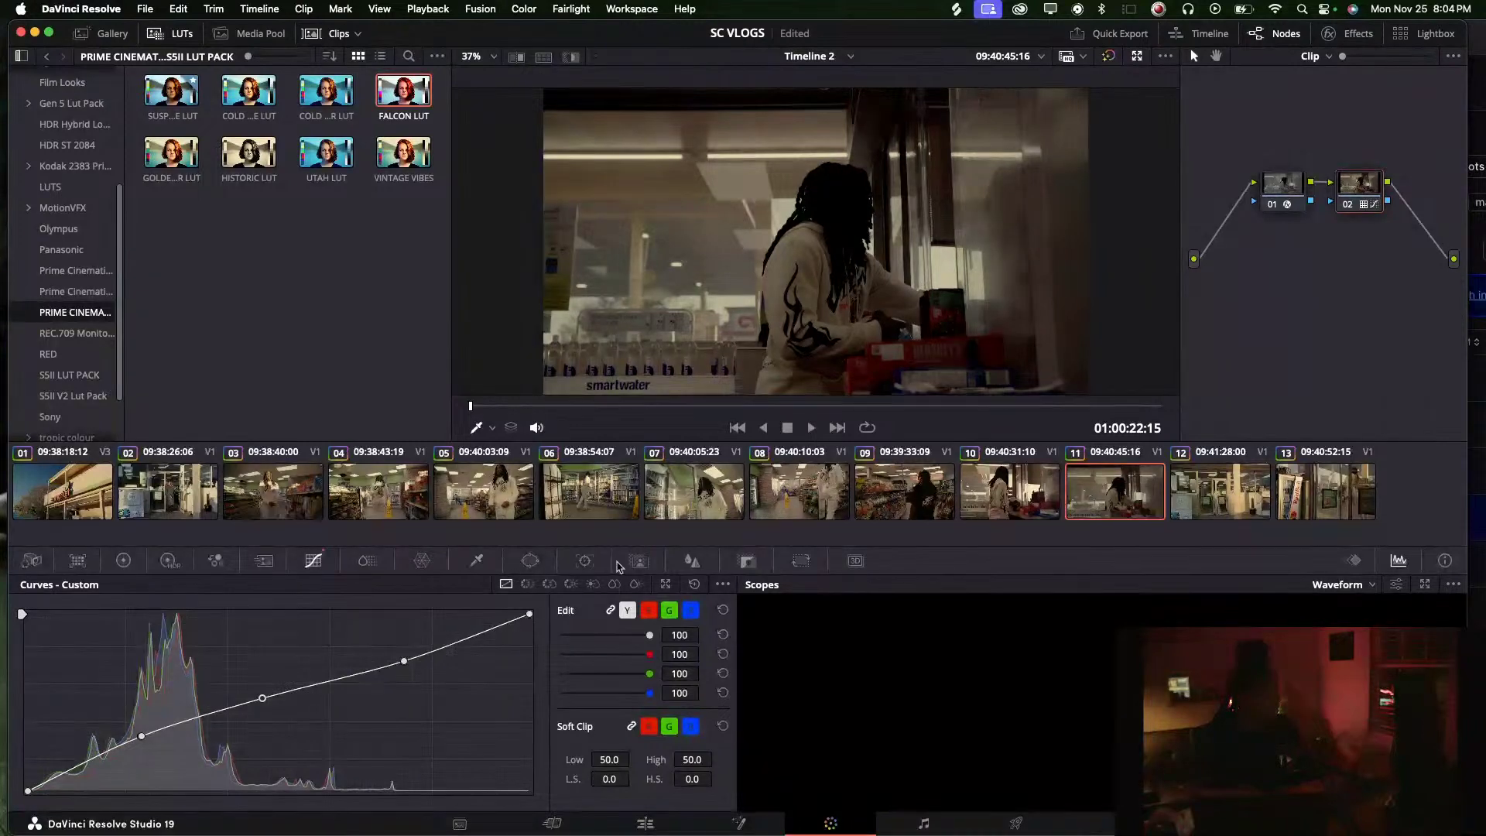
# Reset node 02 on clip 11 and set its primaries to Highlights 100, Shadows 9.50, Saturation 80.40 and Temp 310
pyautogui.rightClick(1330, 199)
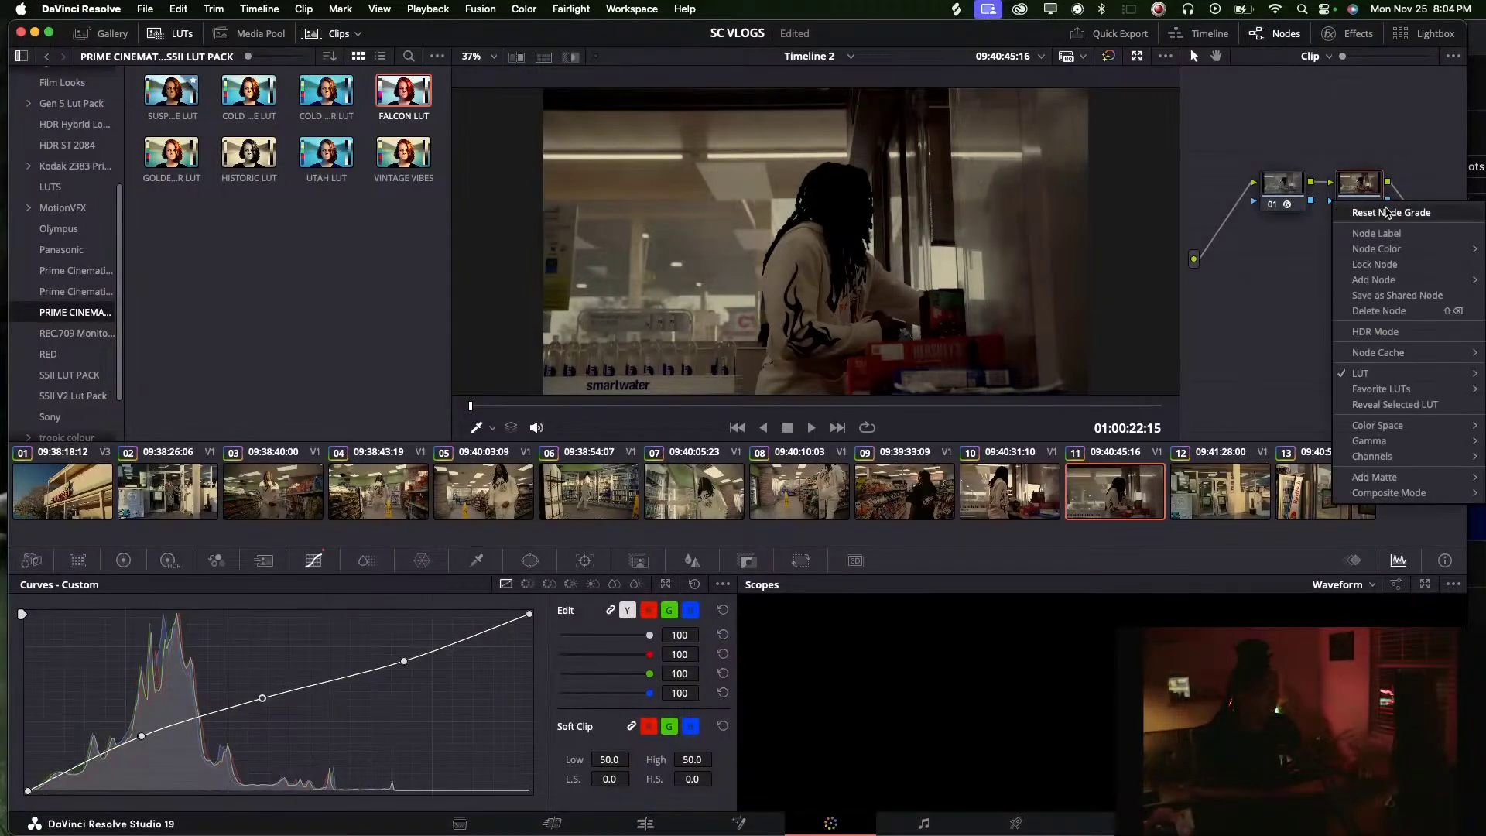
pyautogui.click(1385, 404)
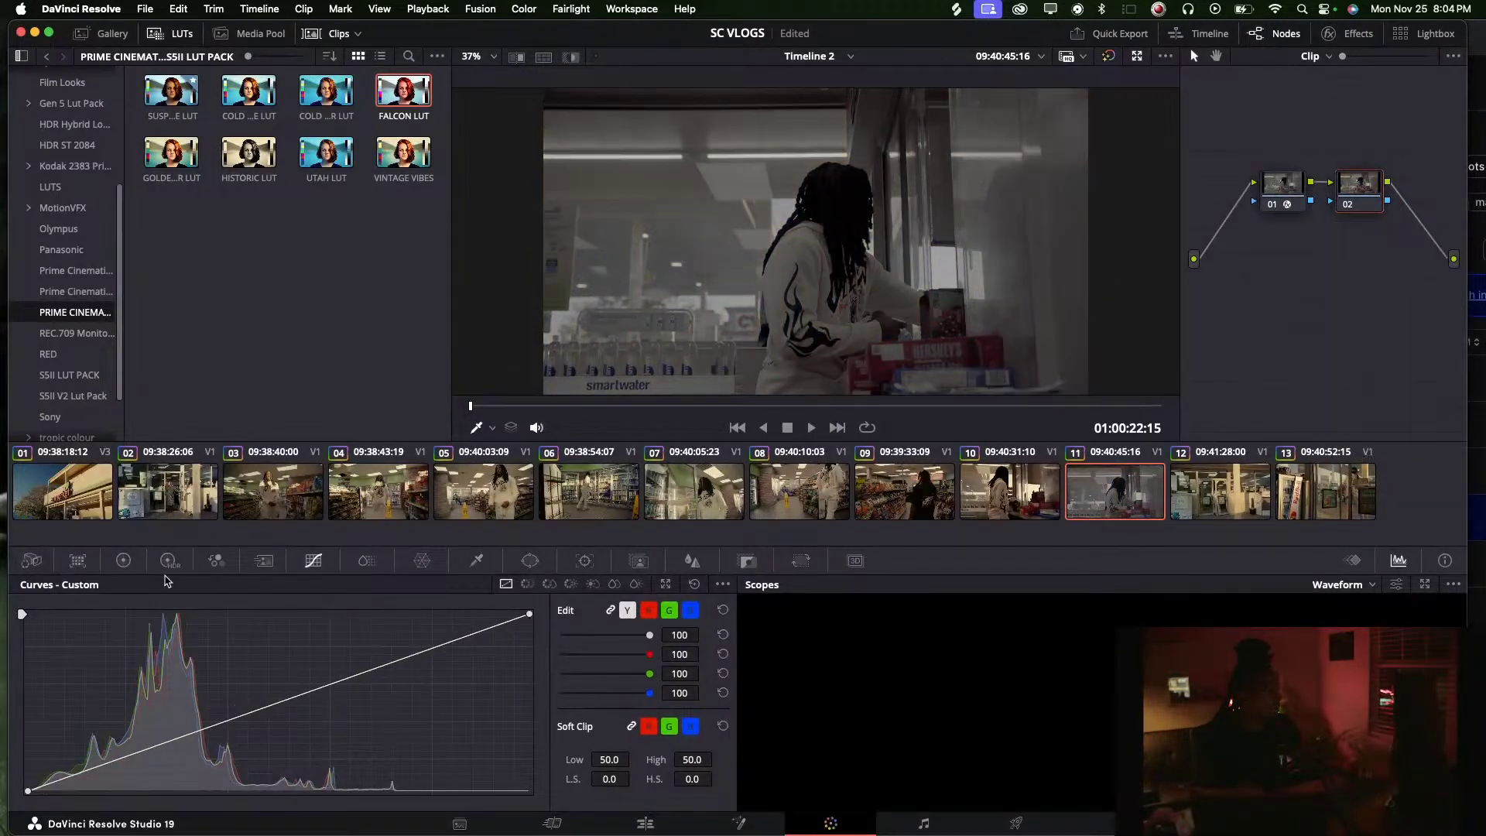
pyautogui.click(123, 560)
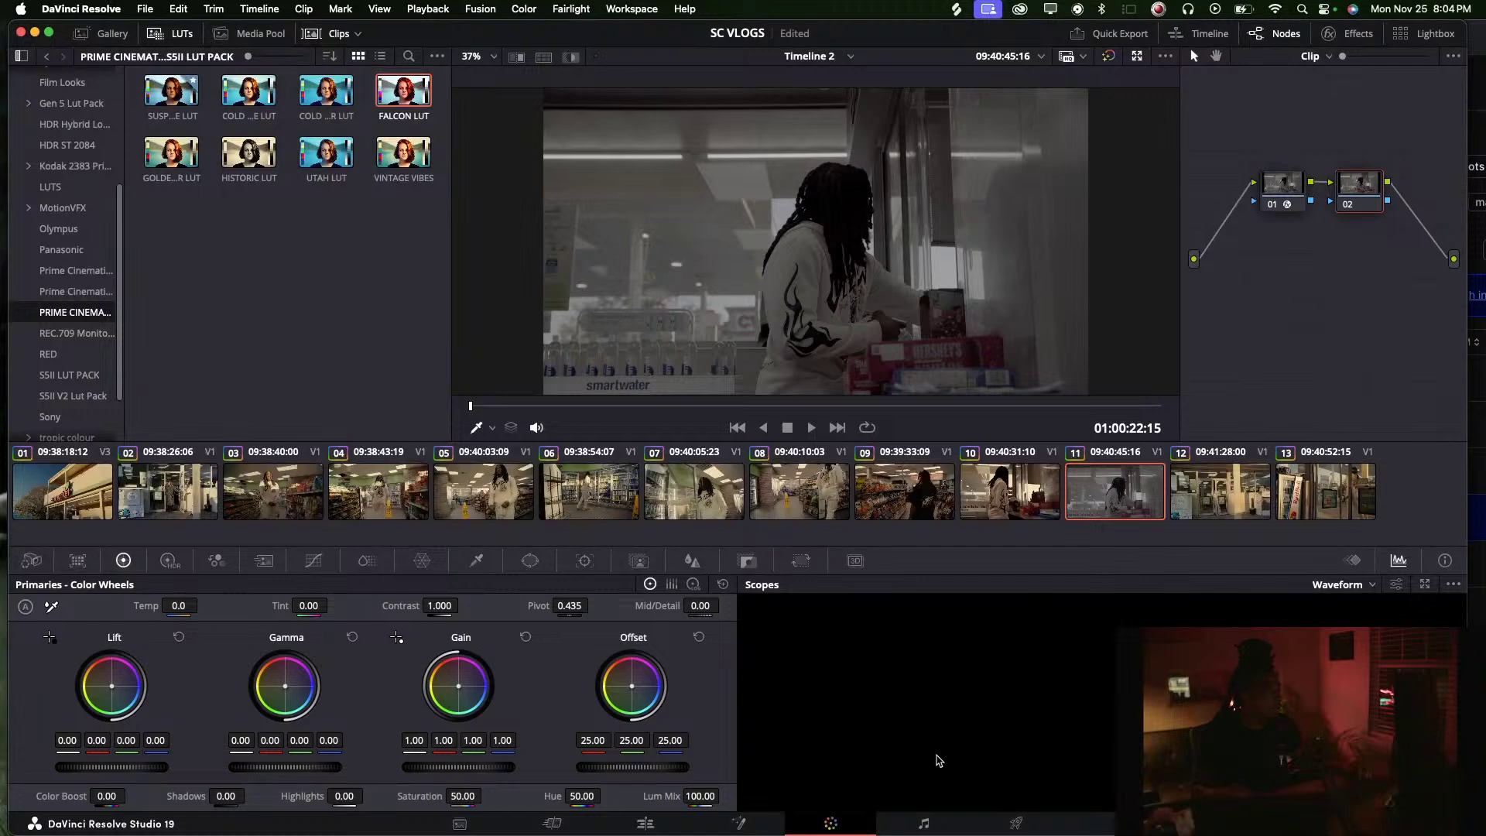
pyautogui.moveTo(344, 796); pyautogui.dragTo(367, 795)
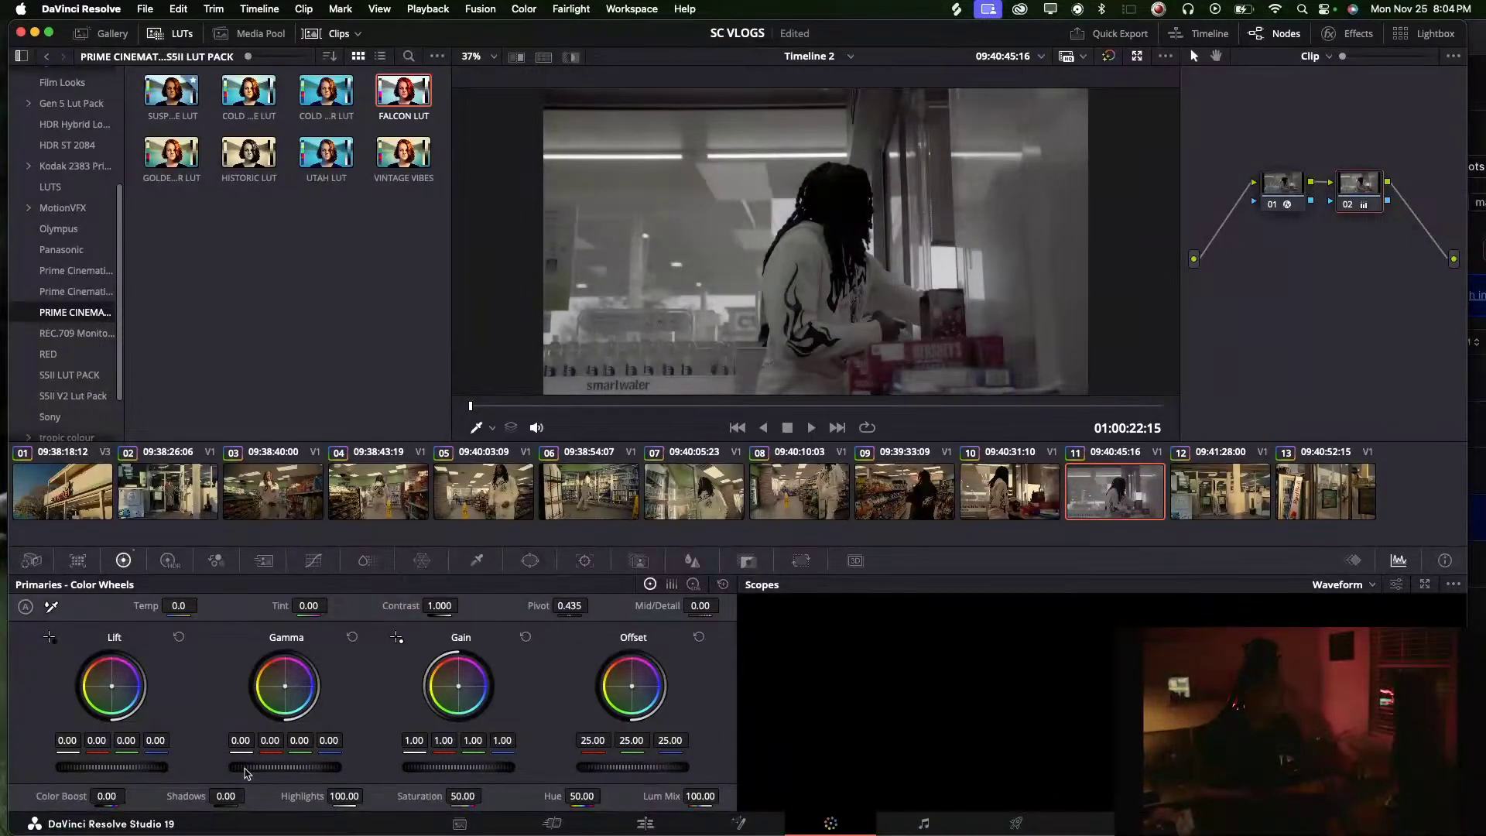
pyautogui.moveTo(225, 796); pyautogui.dragTo(248, 795)
pyautogui.moveTo(486, 795); pyautogui.dragTo(486, 795)
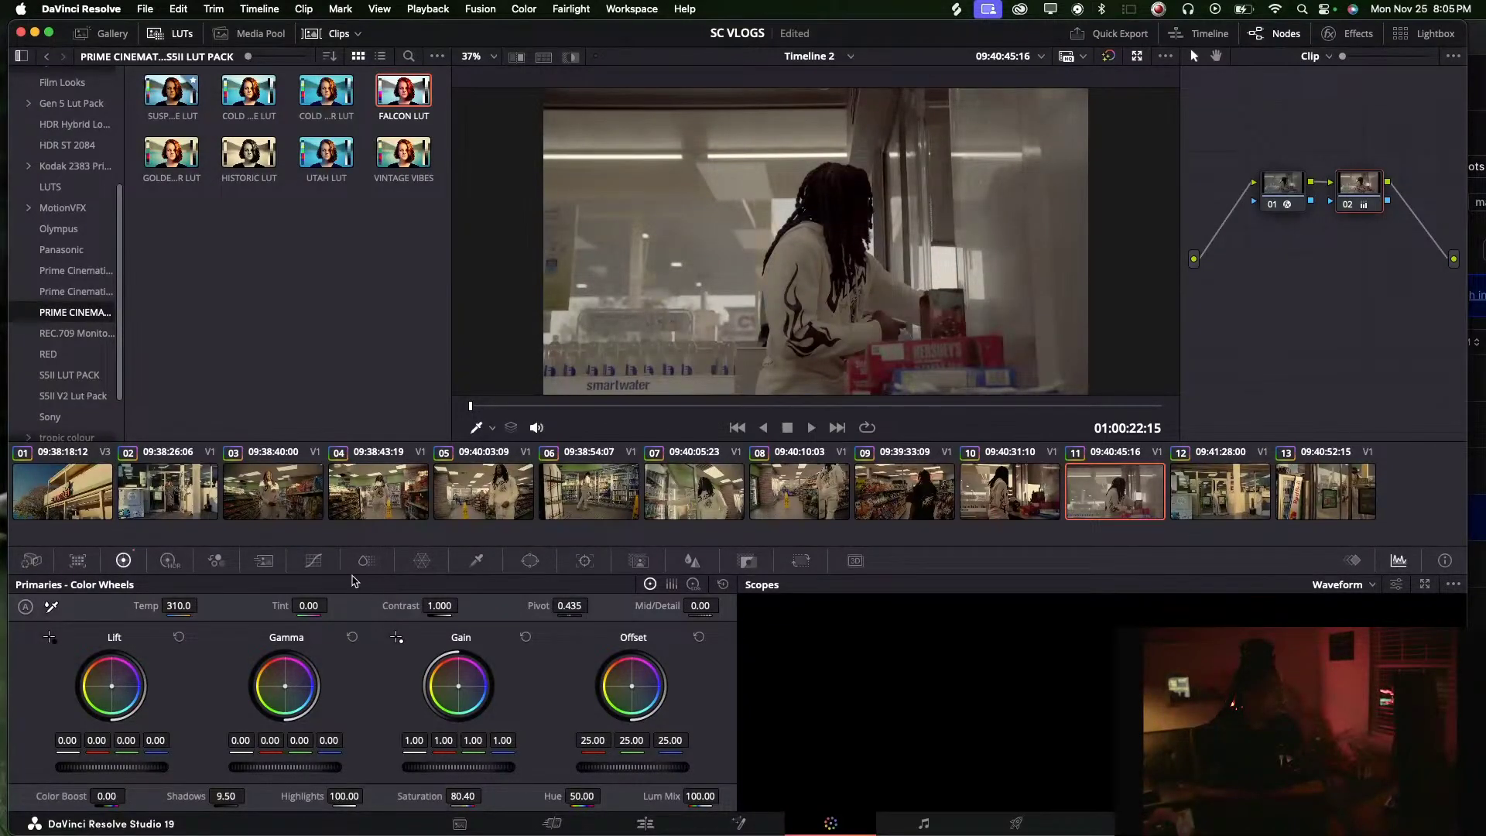
# Try a primaries contrast of 1.142 on clip 11's node 02, play the clip, and reset all of the node's primaries
pyautogui.moveTo(439, 605); pyautogui.dragTo(436, 605)
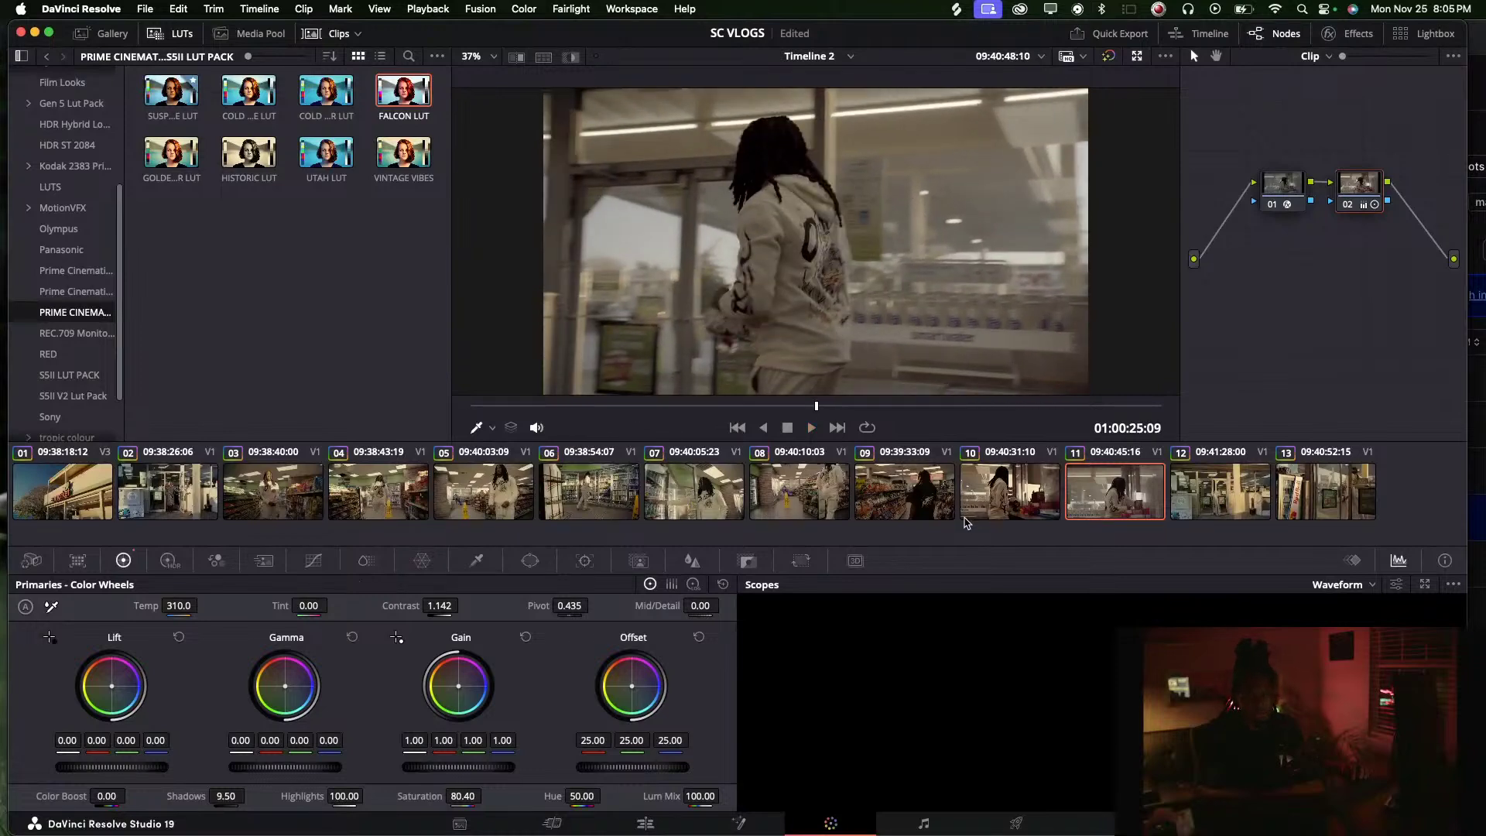
pyautogui.press('space')
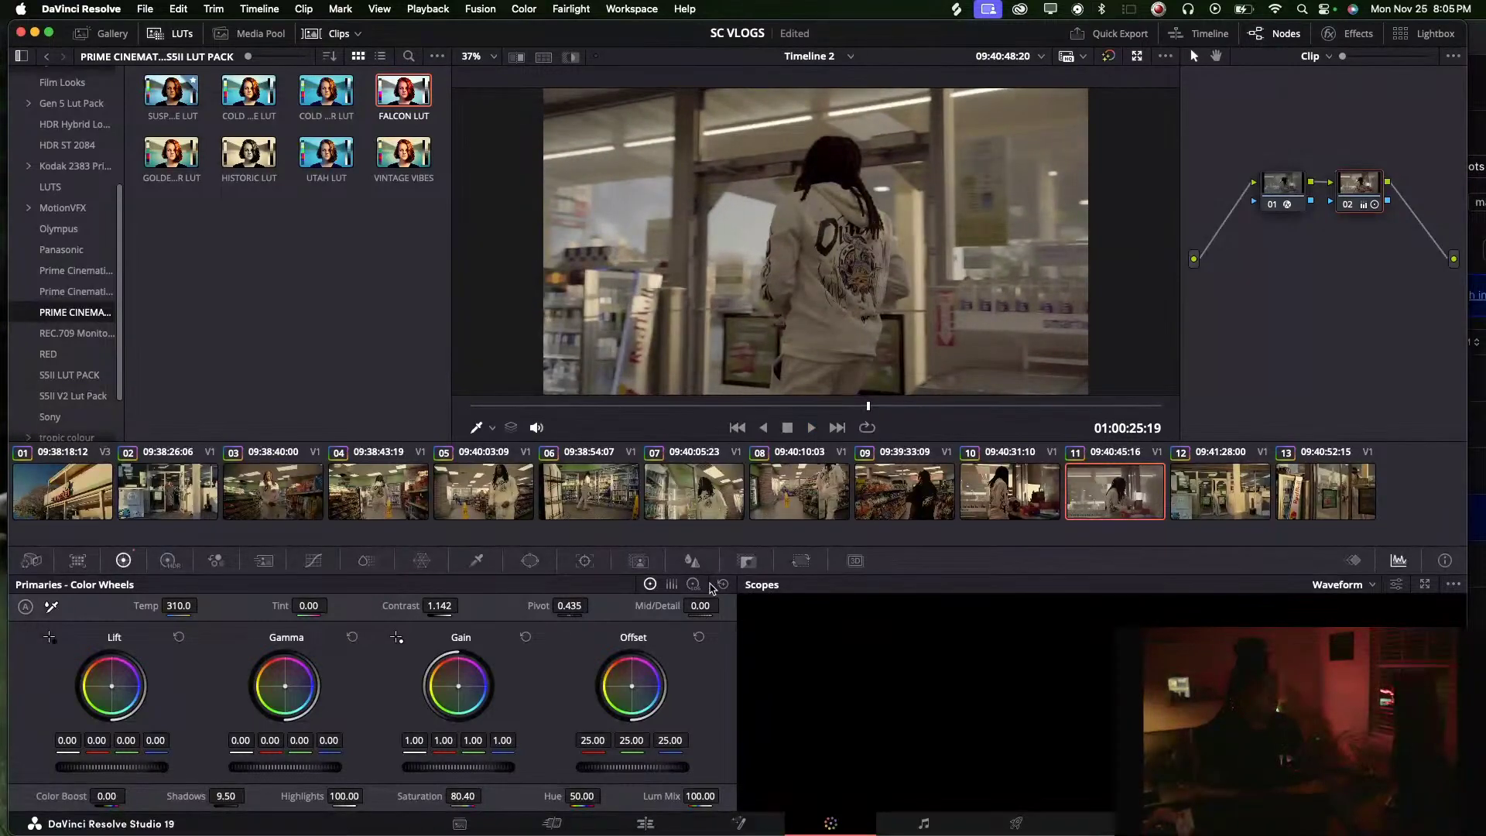
pyautogui.click(722, 585)
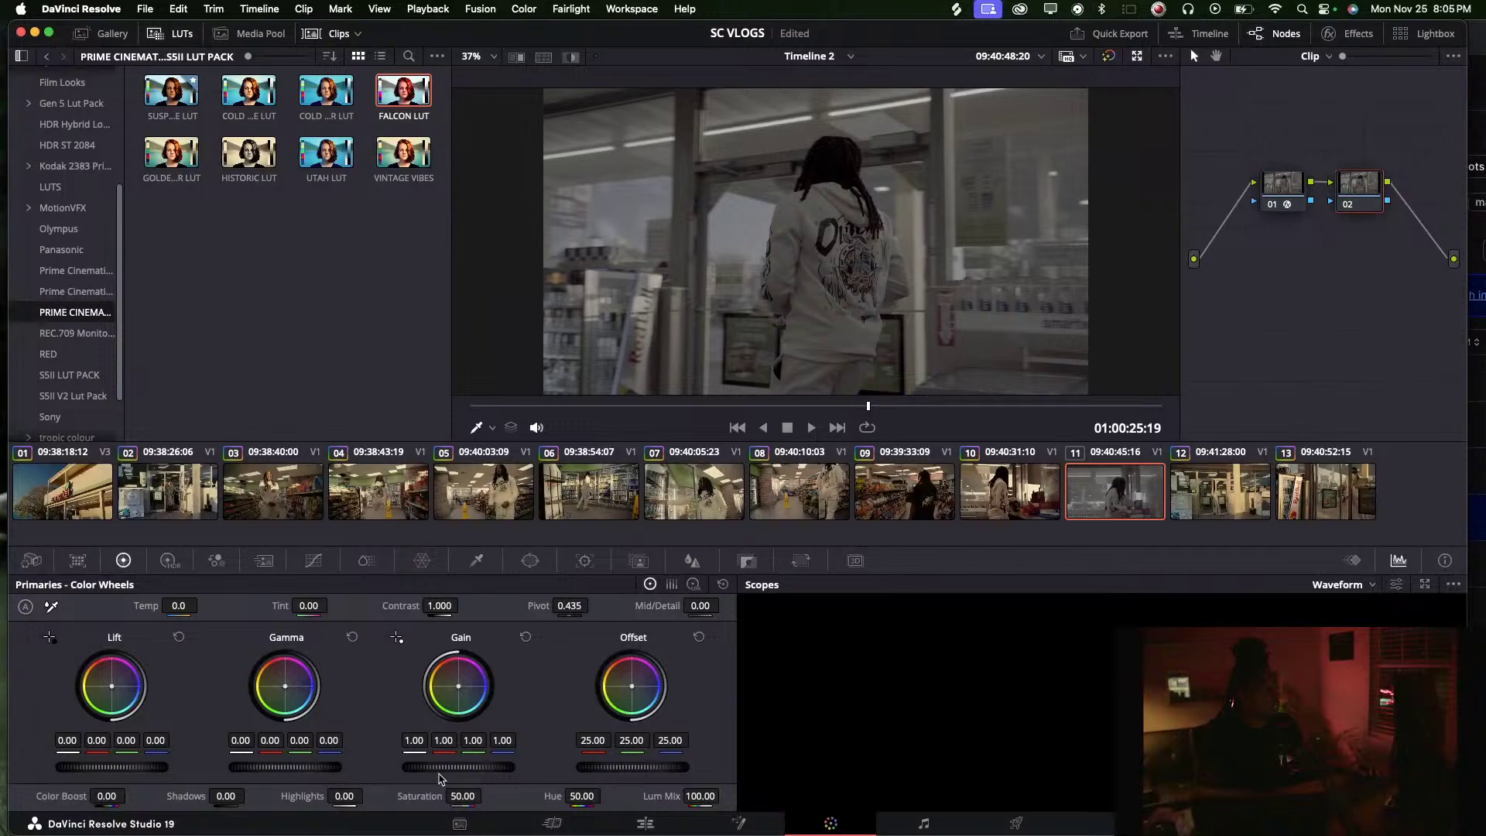
pyautogui.click(175, 566)
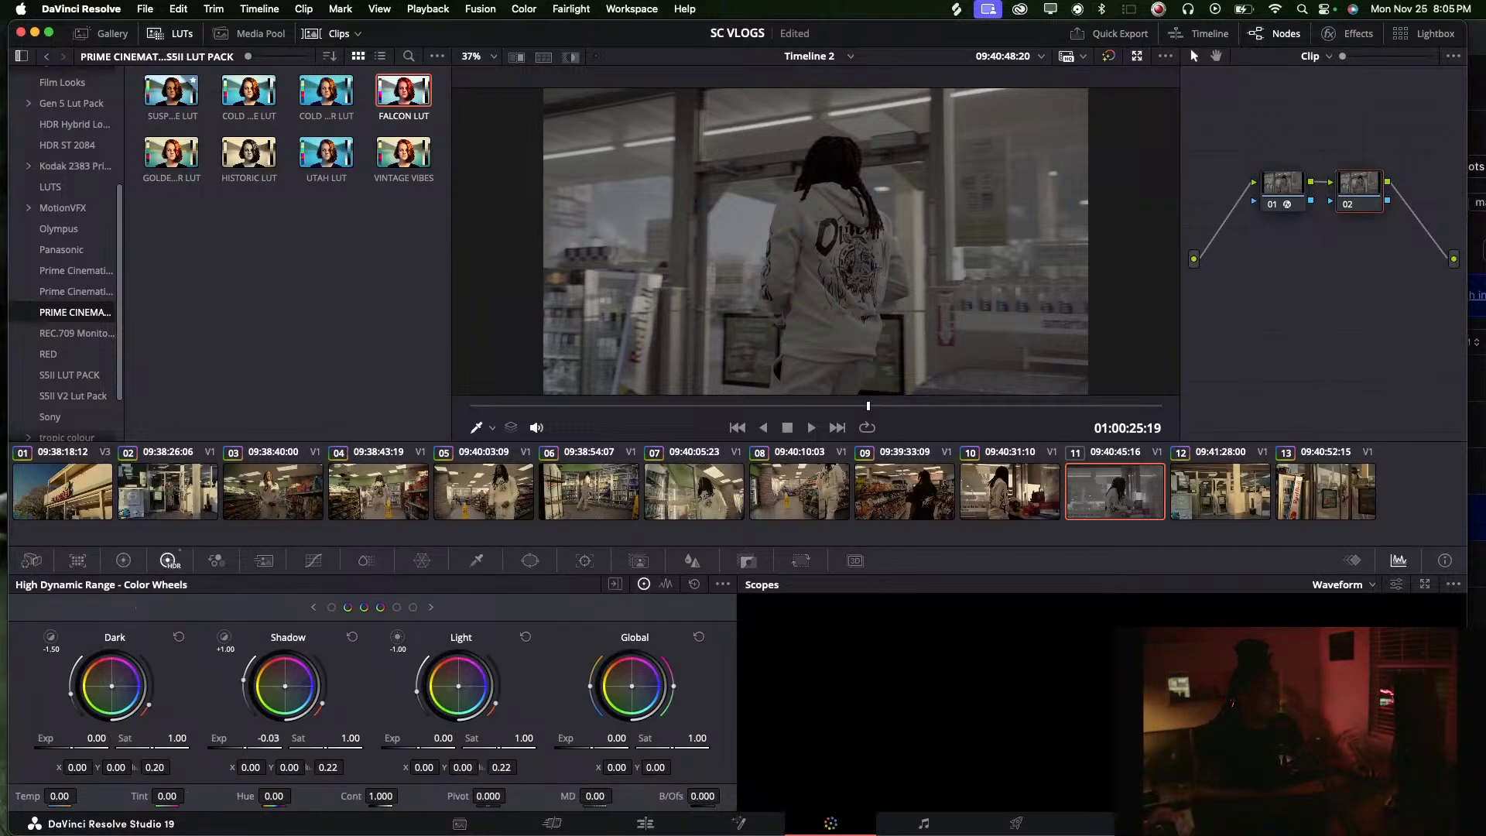
pyautogui.doubleClick(246, 748)
pyautogui.click(123, 561)
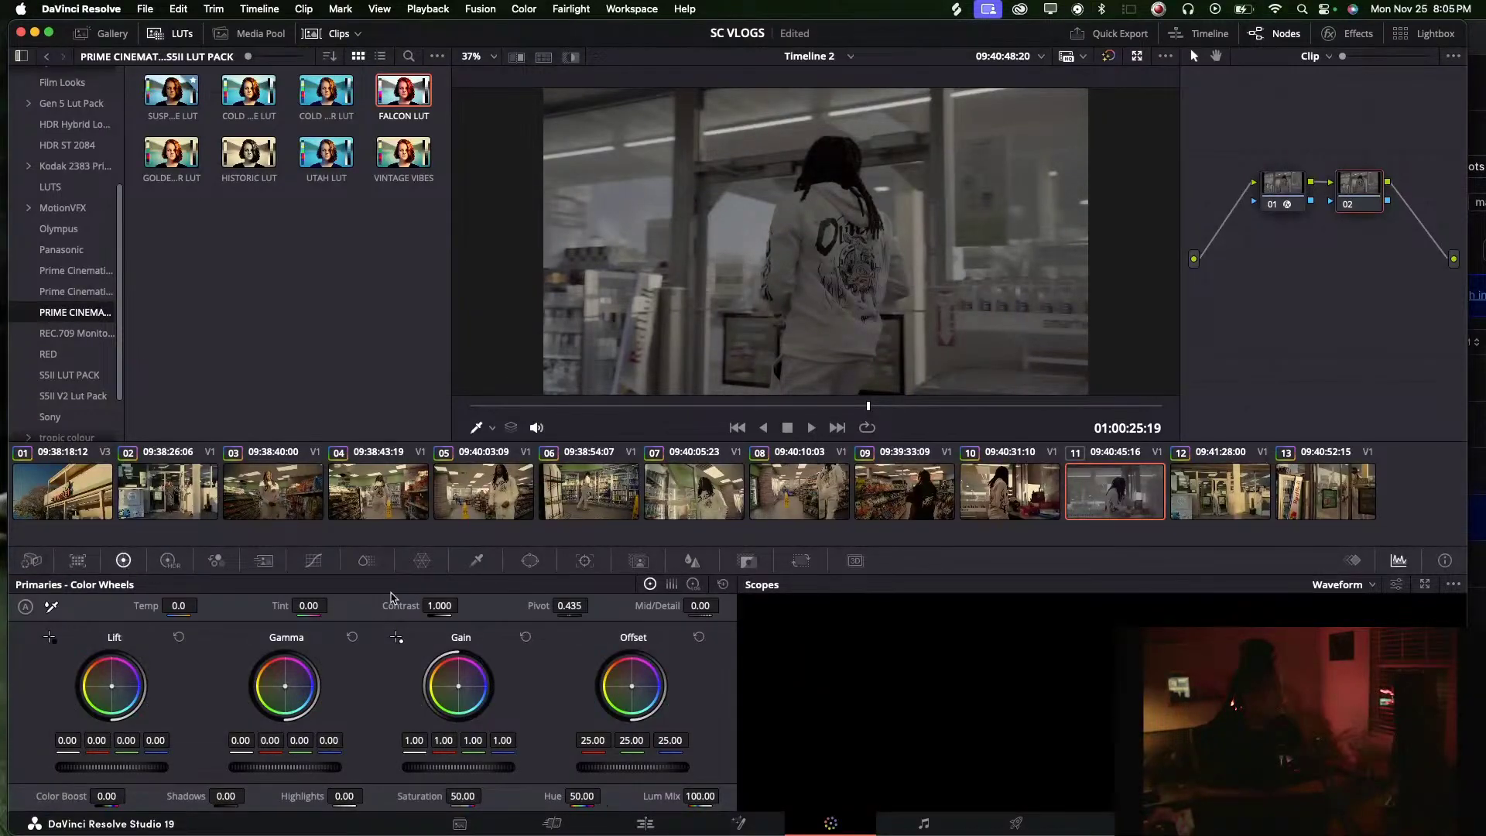
pyautogui.click(313, 561)
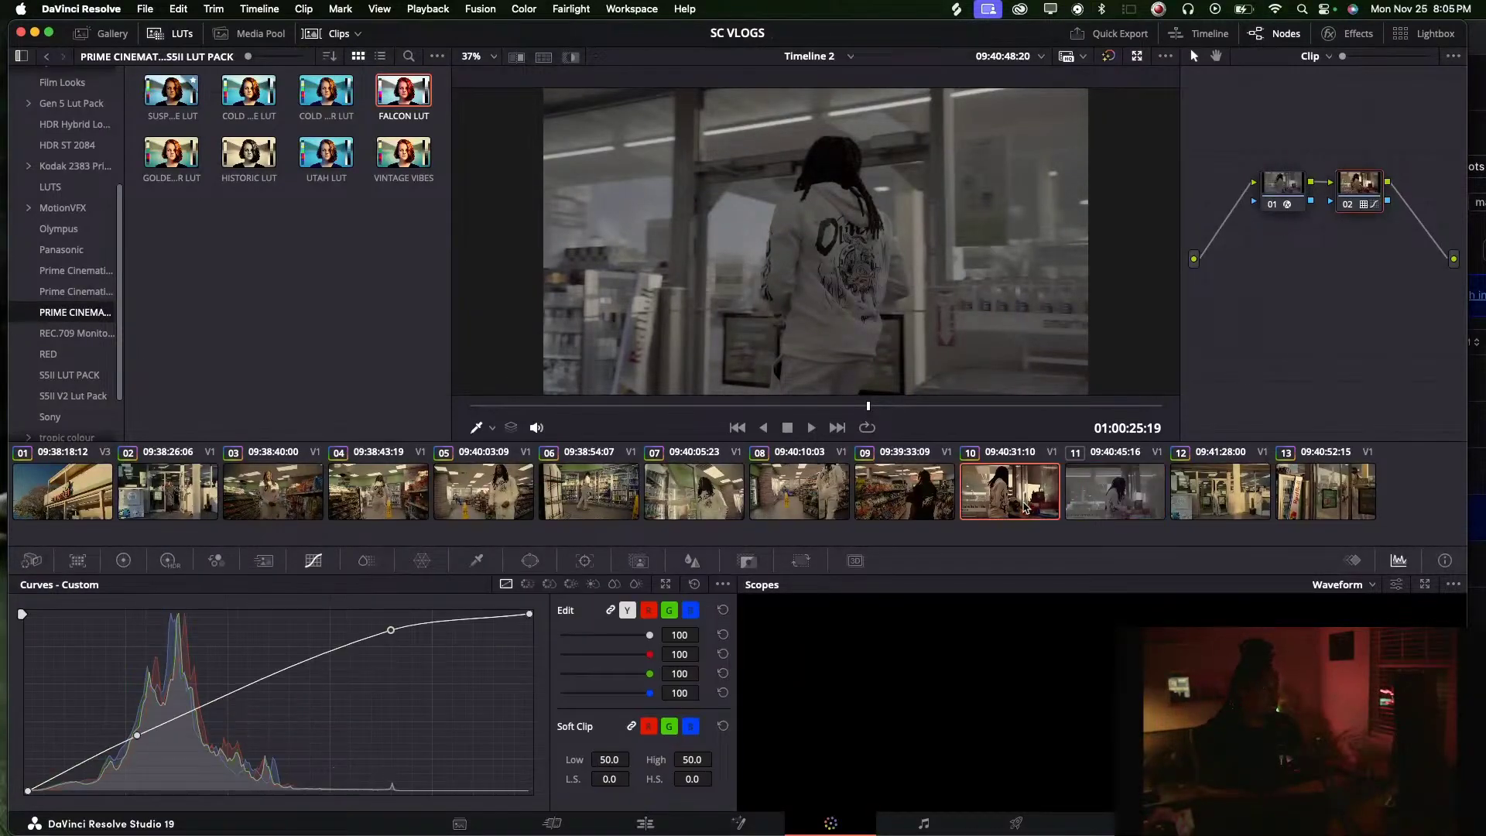
# Copy clip 12's grade onto clip 11 and reset its custom curve to a straight line
pyautogui.click(1225, 505)
pyautogui.click(1082, 503)
pyautogui.press('super+v')
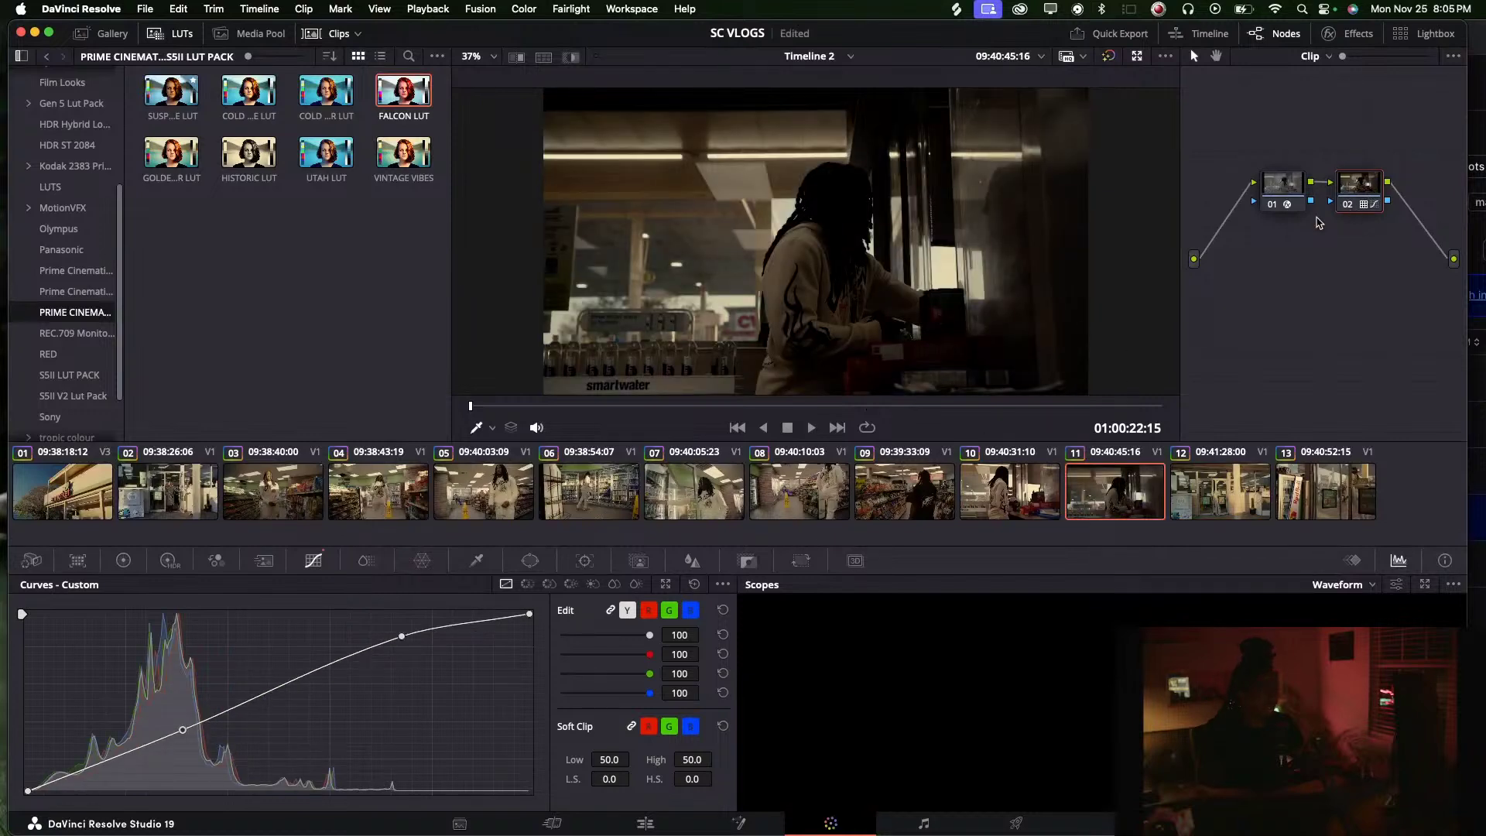
pyautogui.click(694, 584)
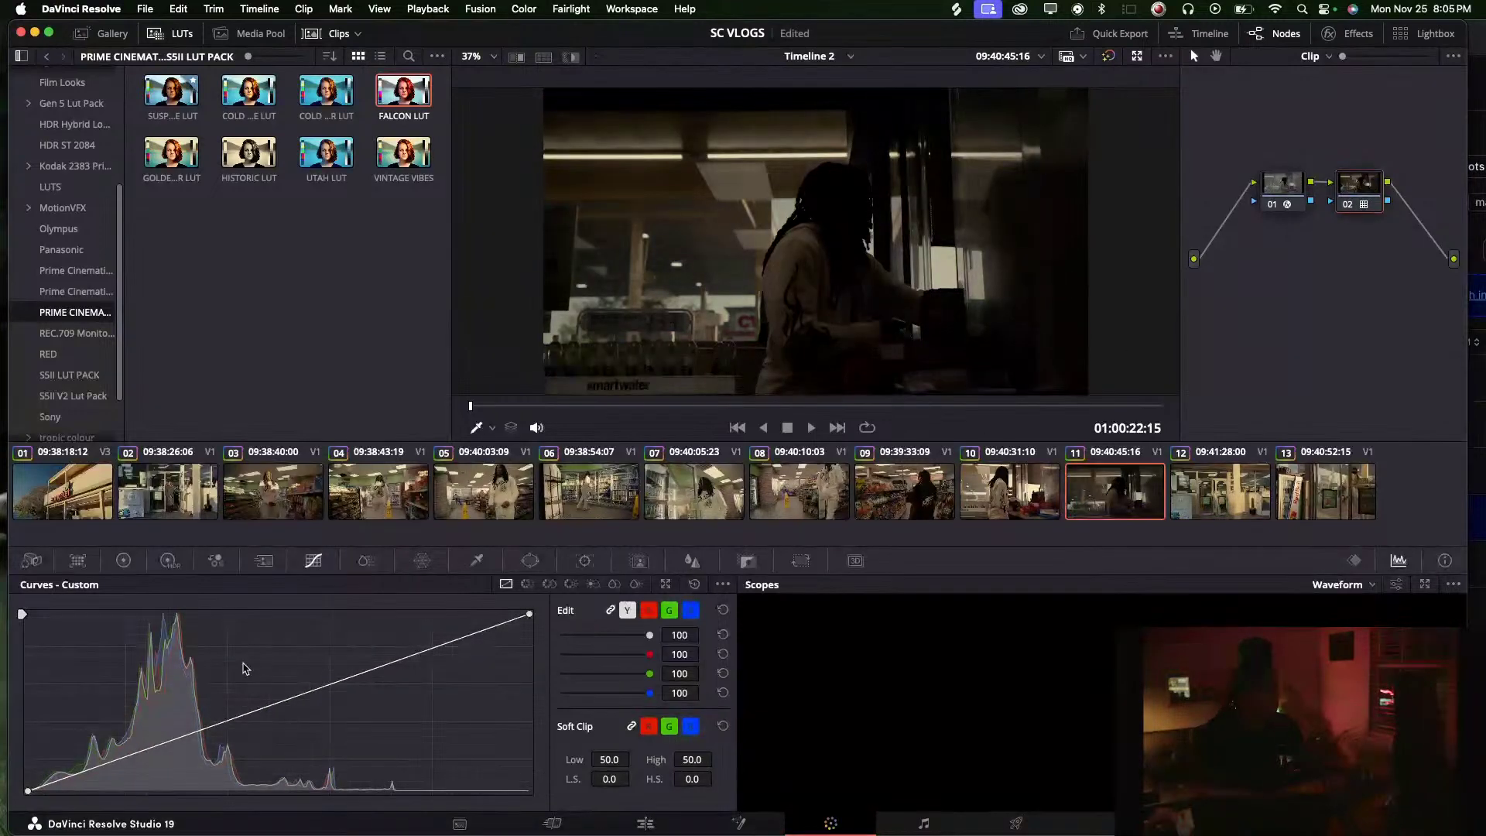
# Set the HDR wheel exposures of clip 11's node 02 to Shadow 0.61, Light 0.55 and Dark 0.54
pyautogui.click(169, 559)
pyautogui.click(123, 559)
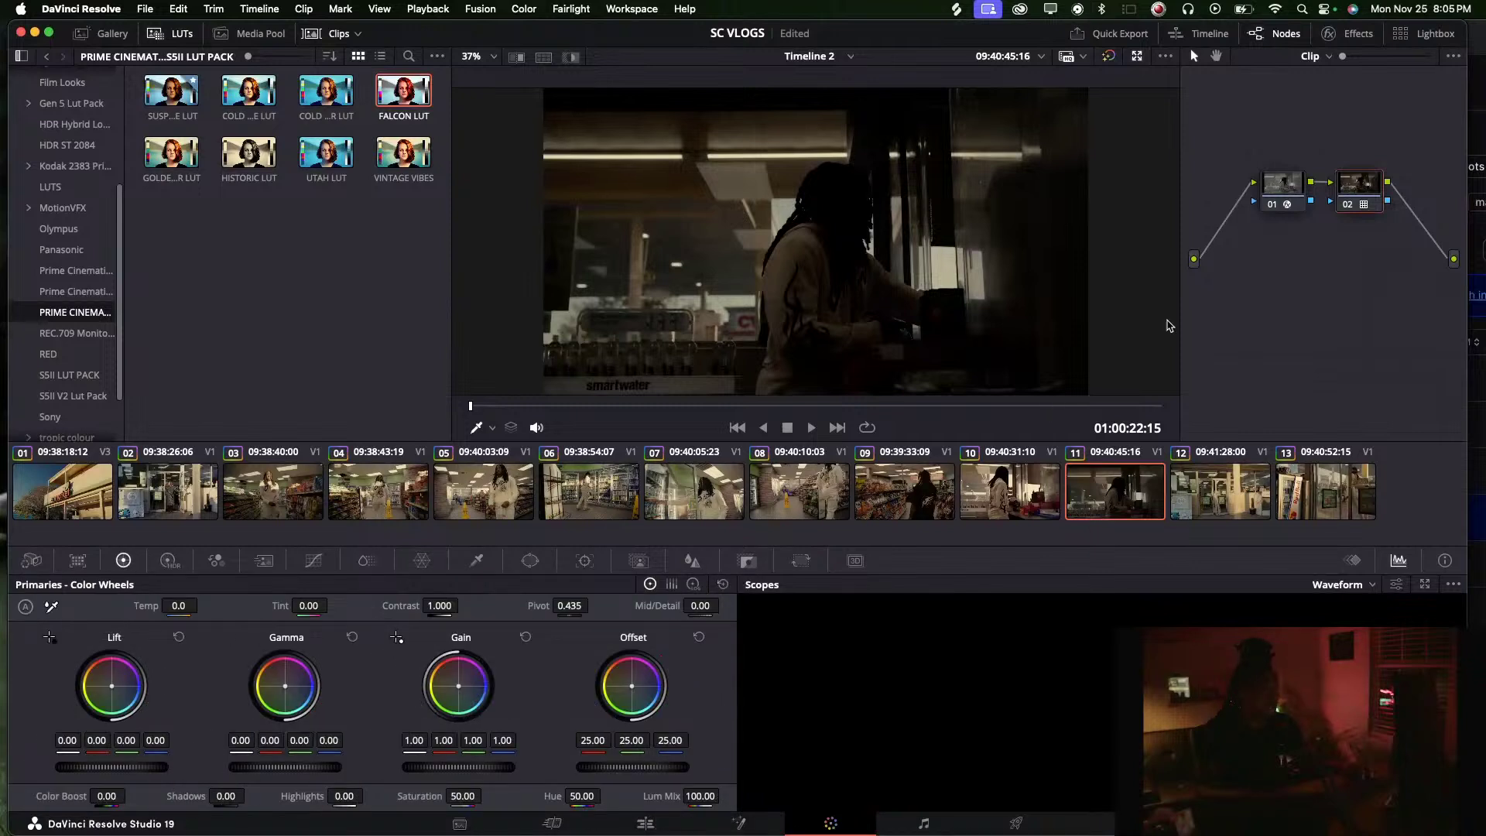
pyautogui.rightClick(1370, 205)
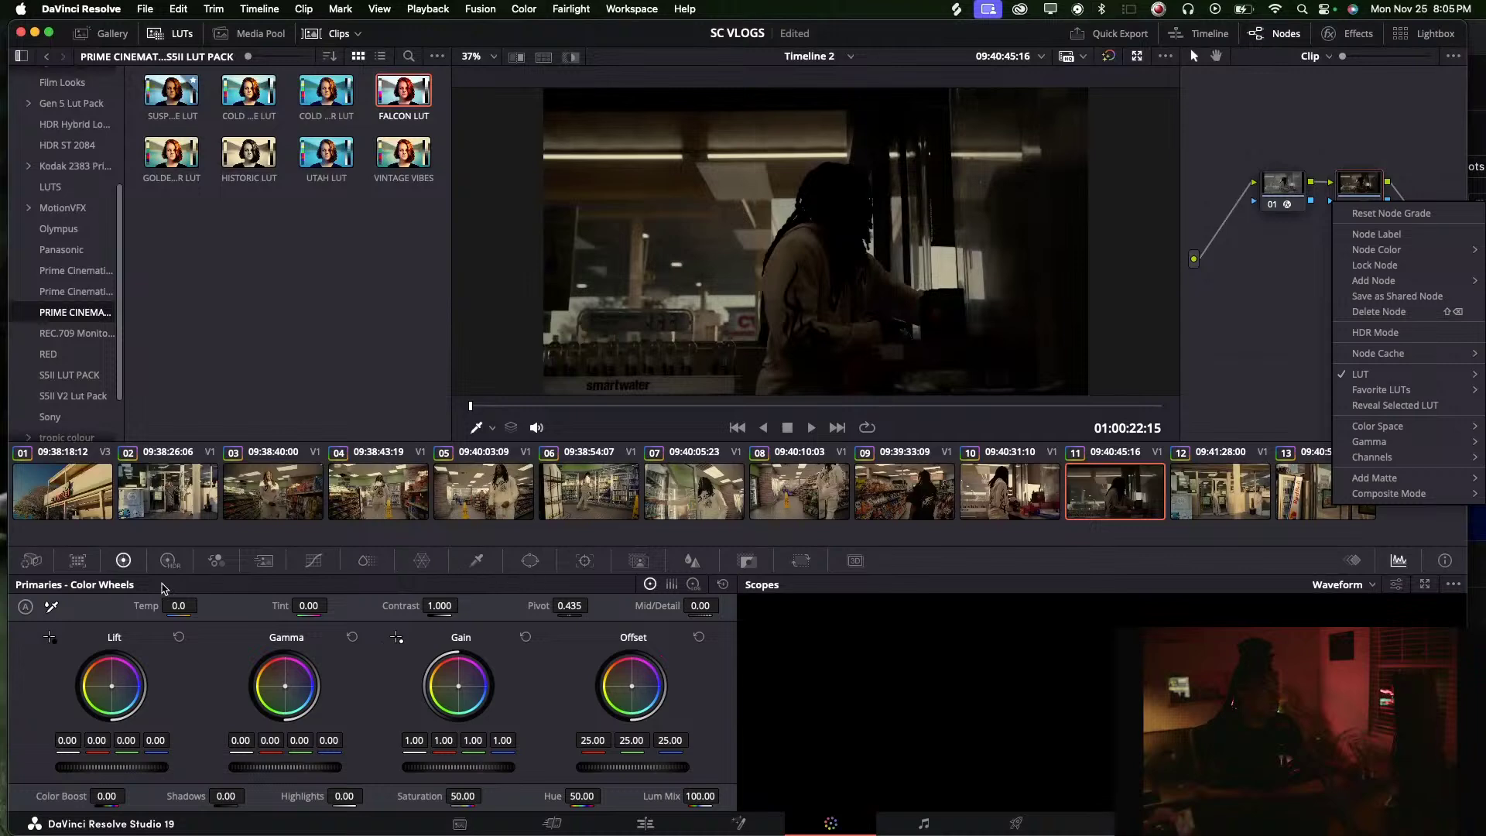
pyautogui.click(168, 560)
pyautogui.click(169, 561)
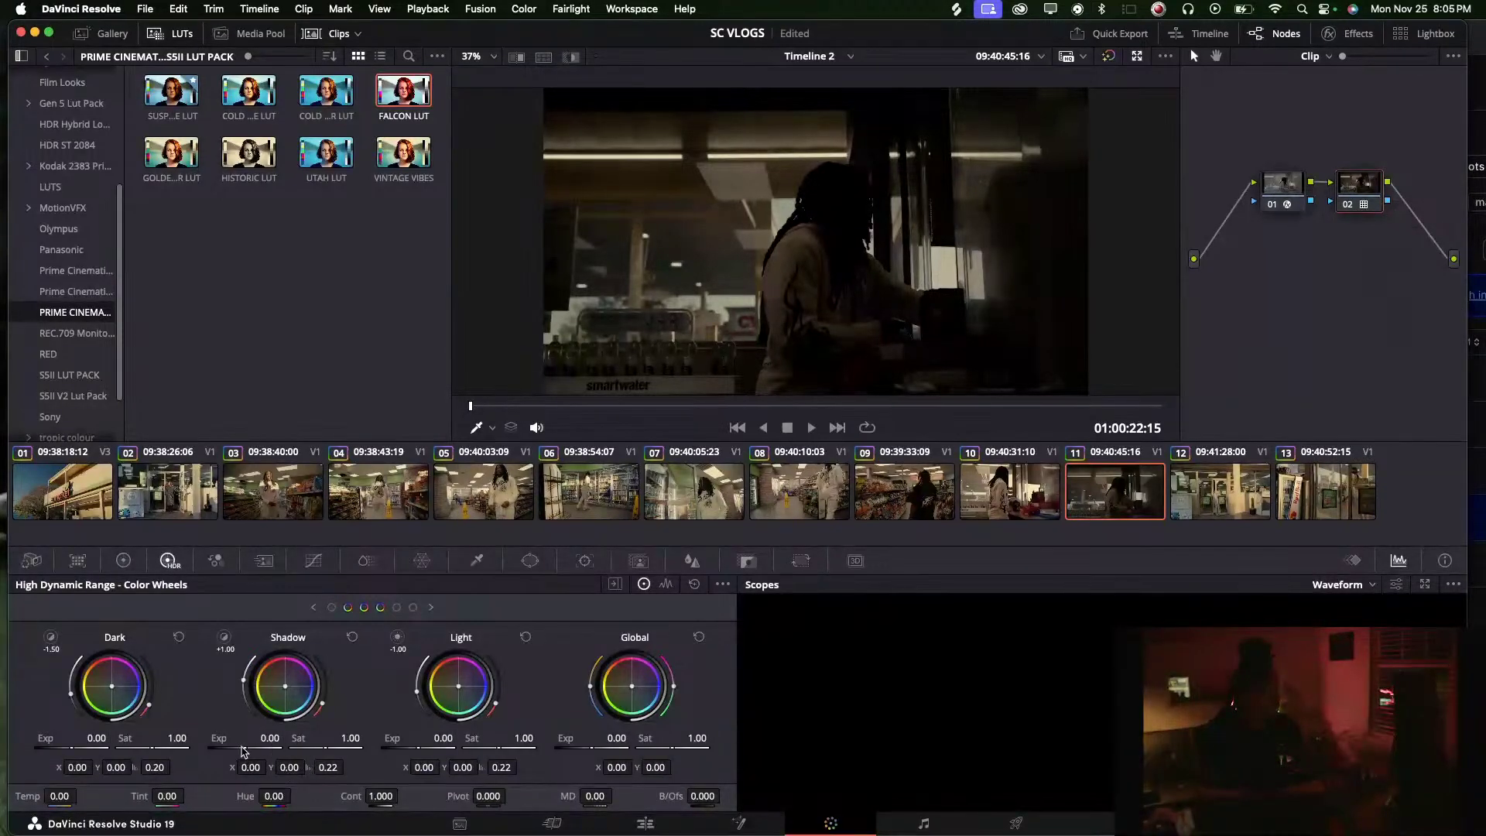
pyautogui.moveTo(269, 738); pyautogui.dragTo(308, 739)
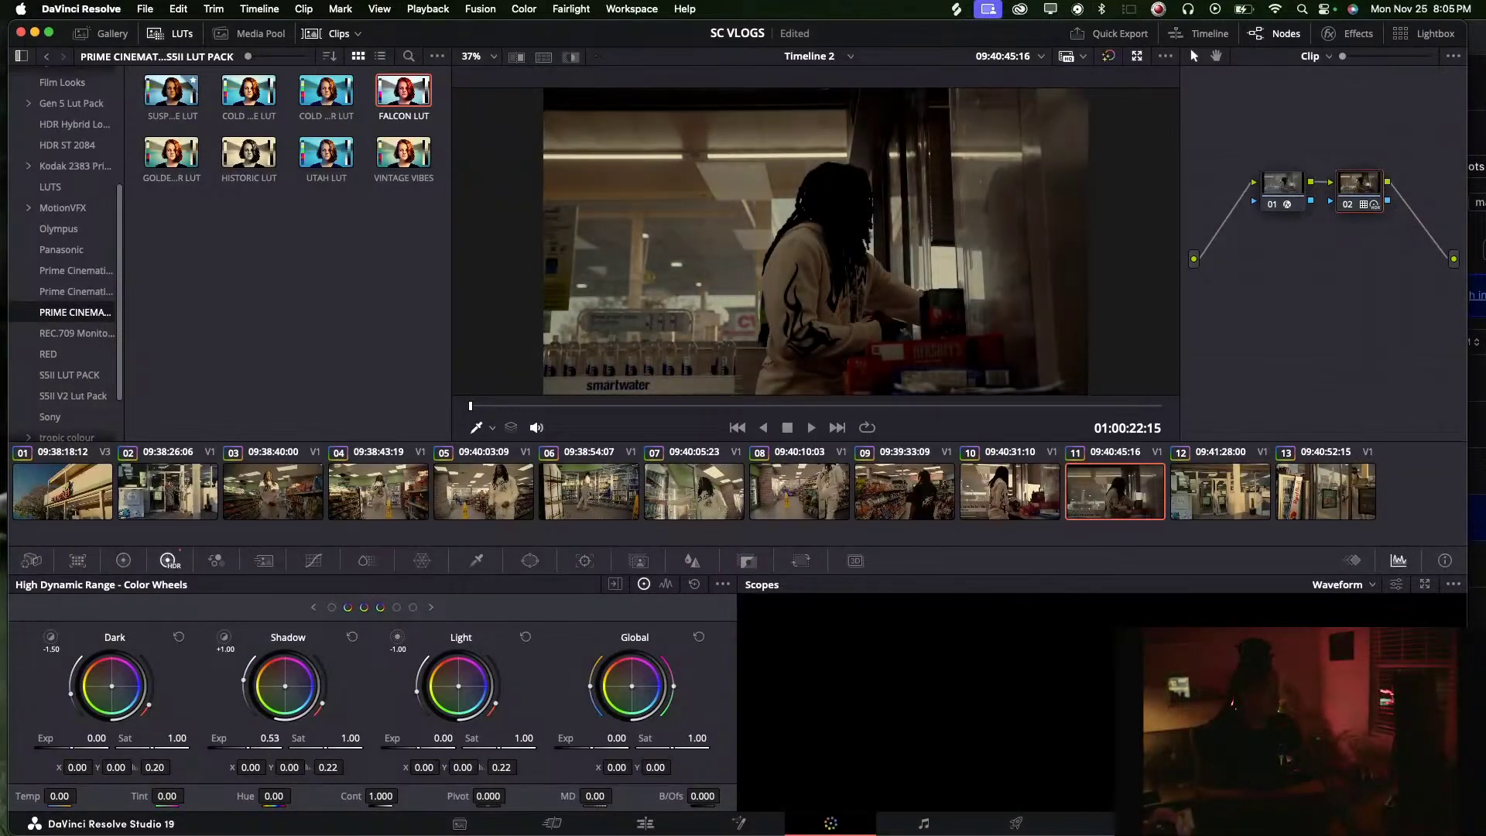
pyautogui.moveTo(442, 739); pyautogui.dragTo(472, 739)
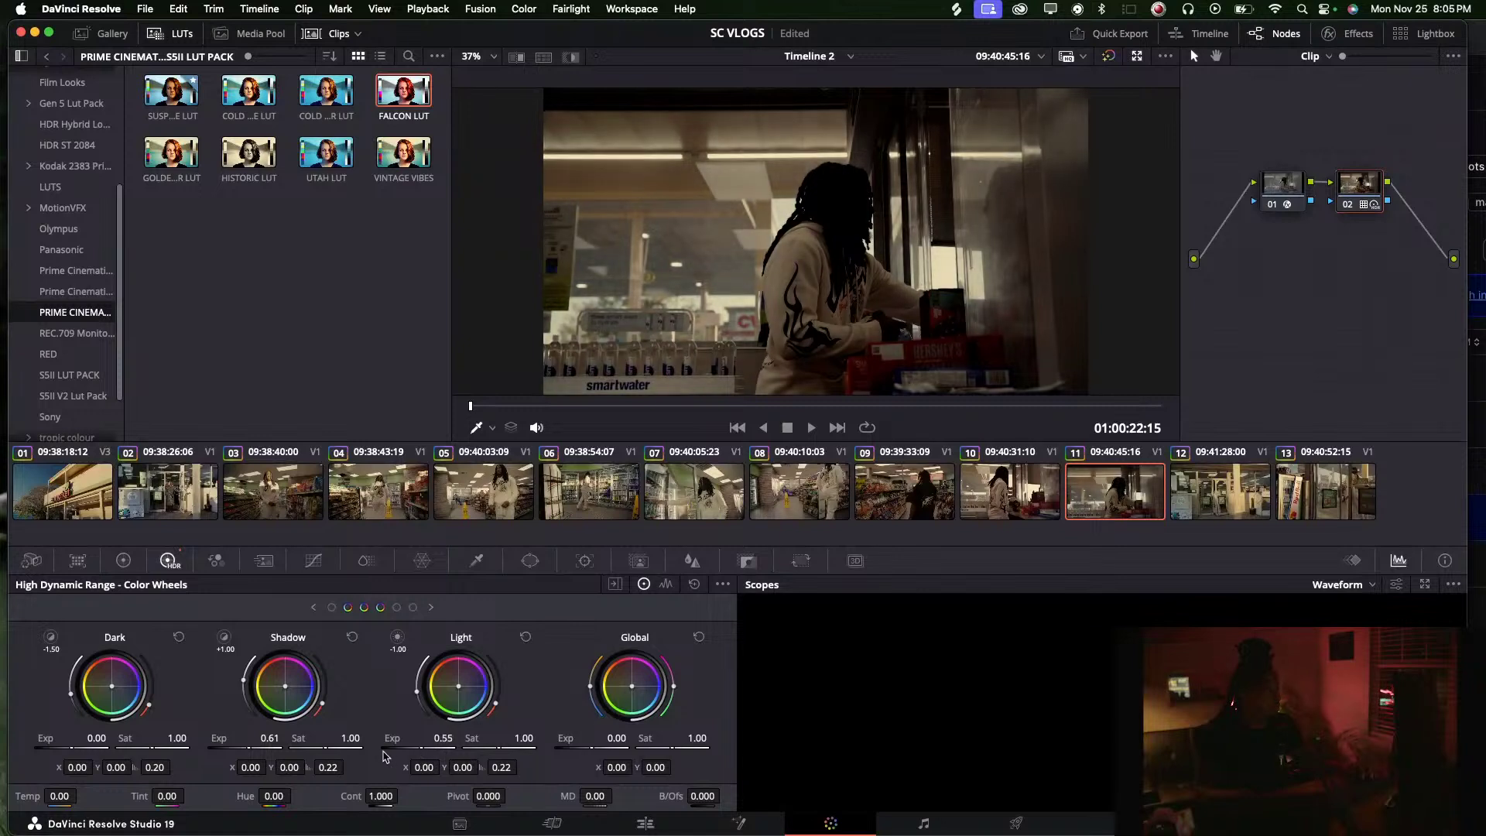
pyautogui.moveTo(96, 739); pyautogui.dragTo(86, 738)
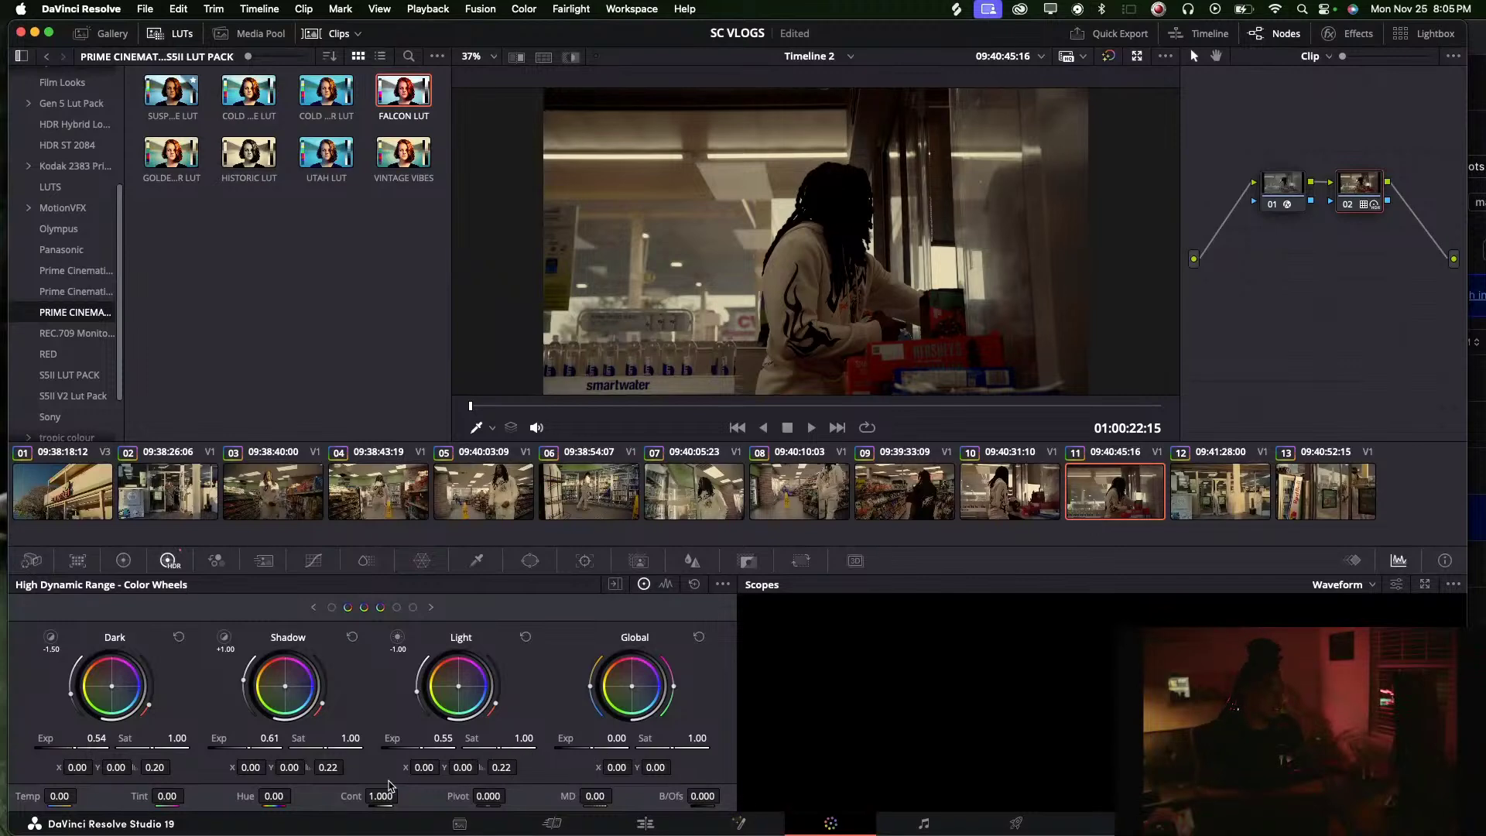
# Lower the HDR Light zone's range limit to -2.72 and play clip 11 through into clip 12
pyautogui.moveTo(416, 695); pyautogui.dragTo(391, 710)
pyautogui.press('space')
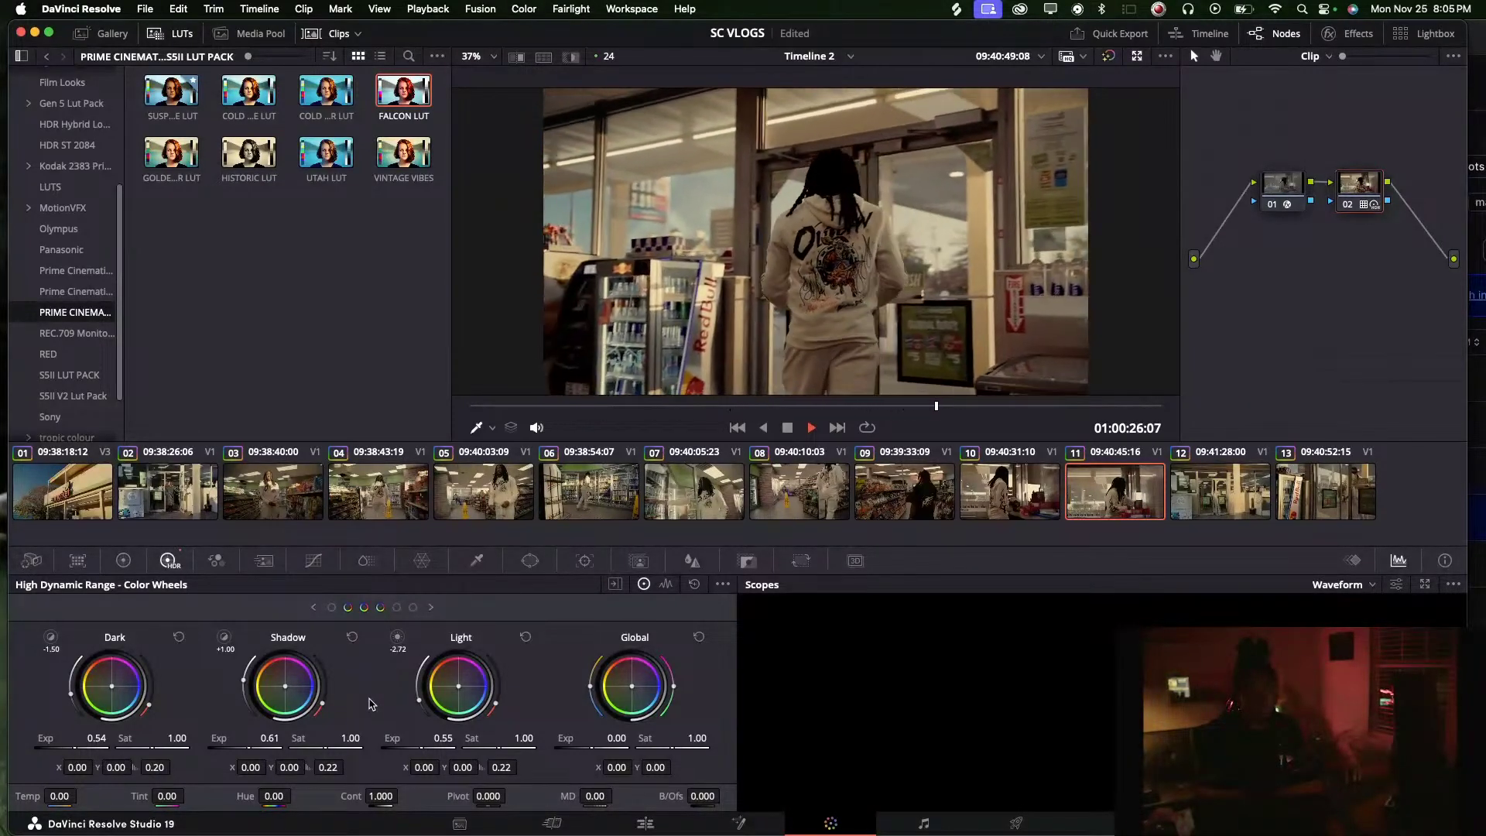
pyautogui.press('space')
pyautogui.press('space')
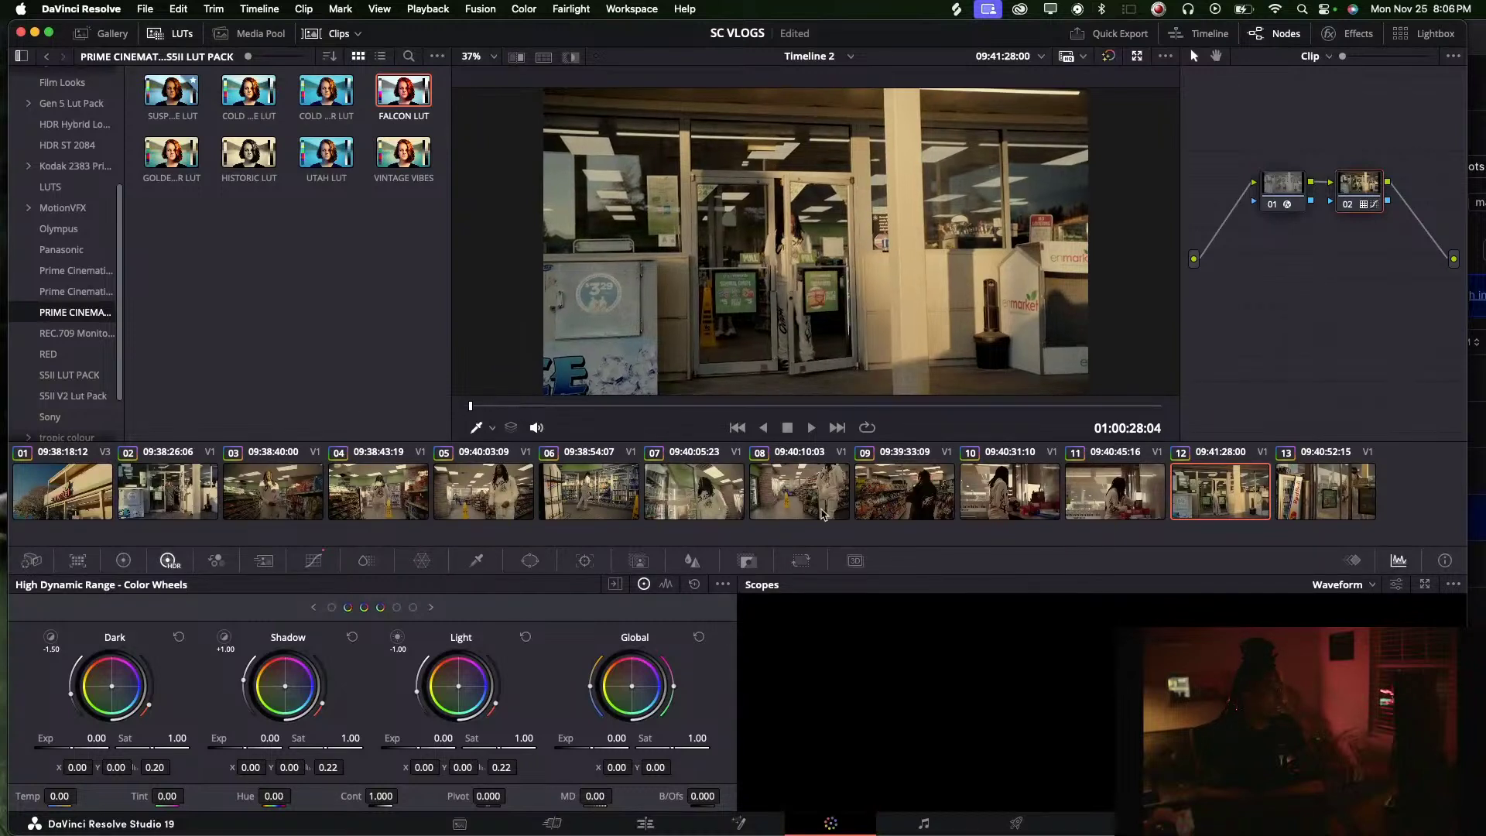
# Try a cold HDR temperature of -1954.7 on clip 11, undo it, and set the temperature to 172.58 instead
pyautogui.click(1091, 494)
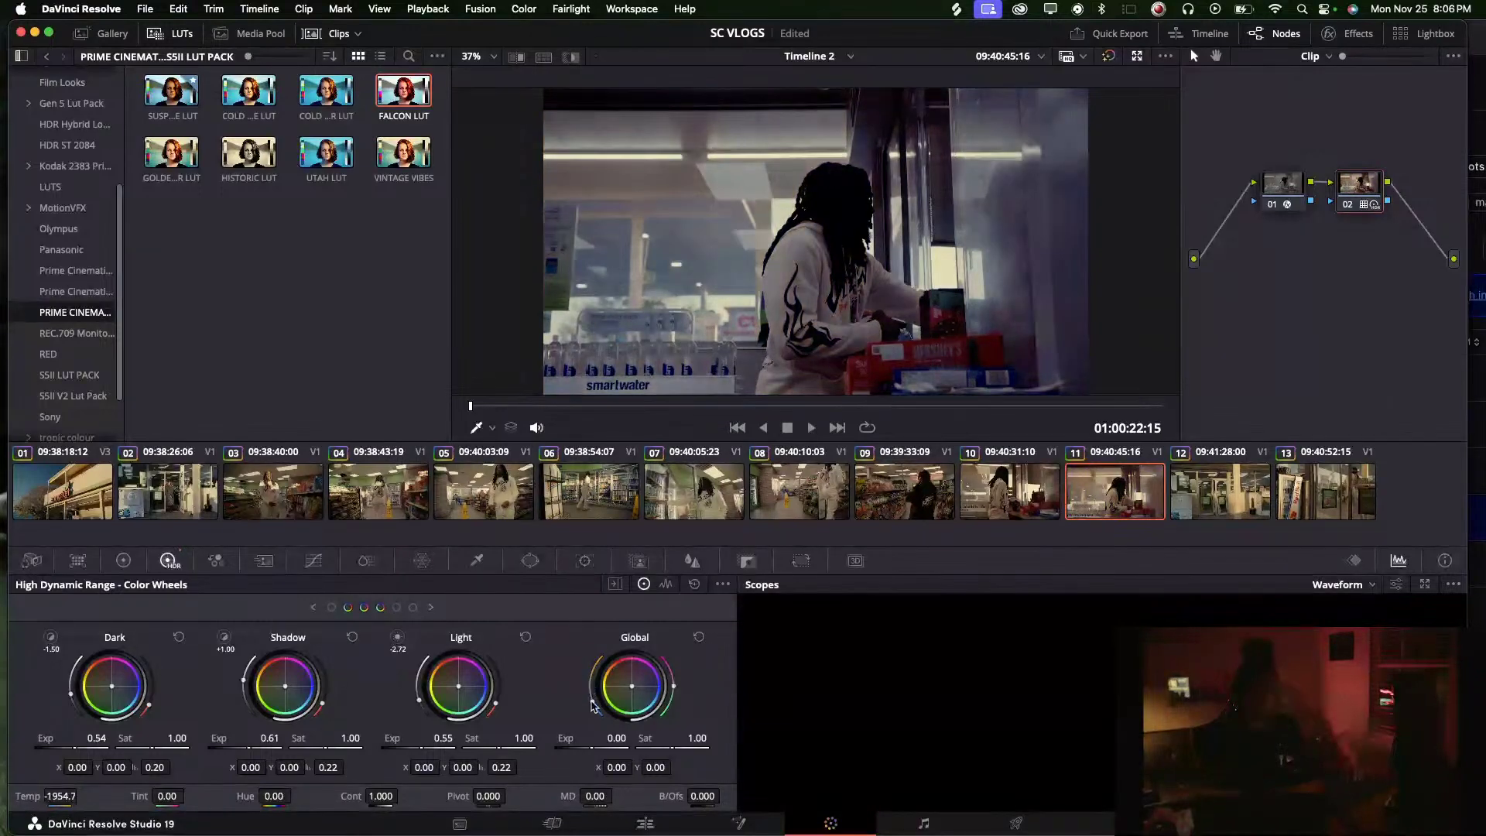
pyautogui.press('super+z')
pyautogui.press('super+z')
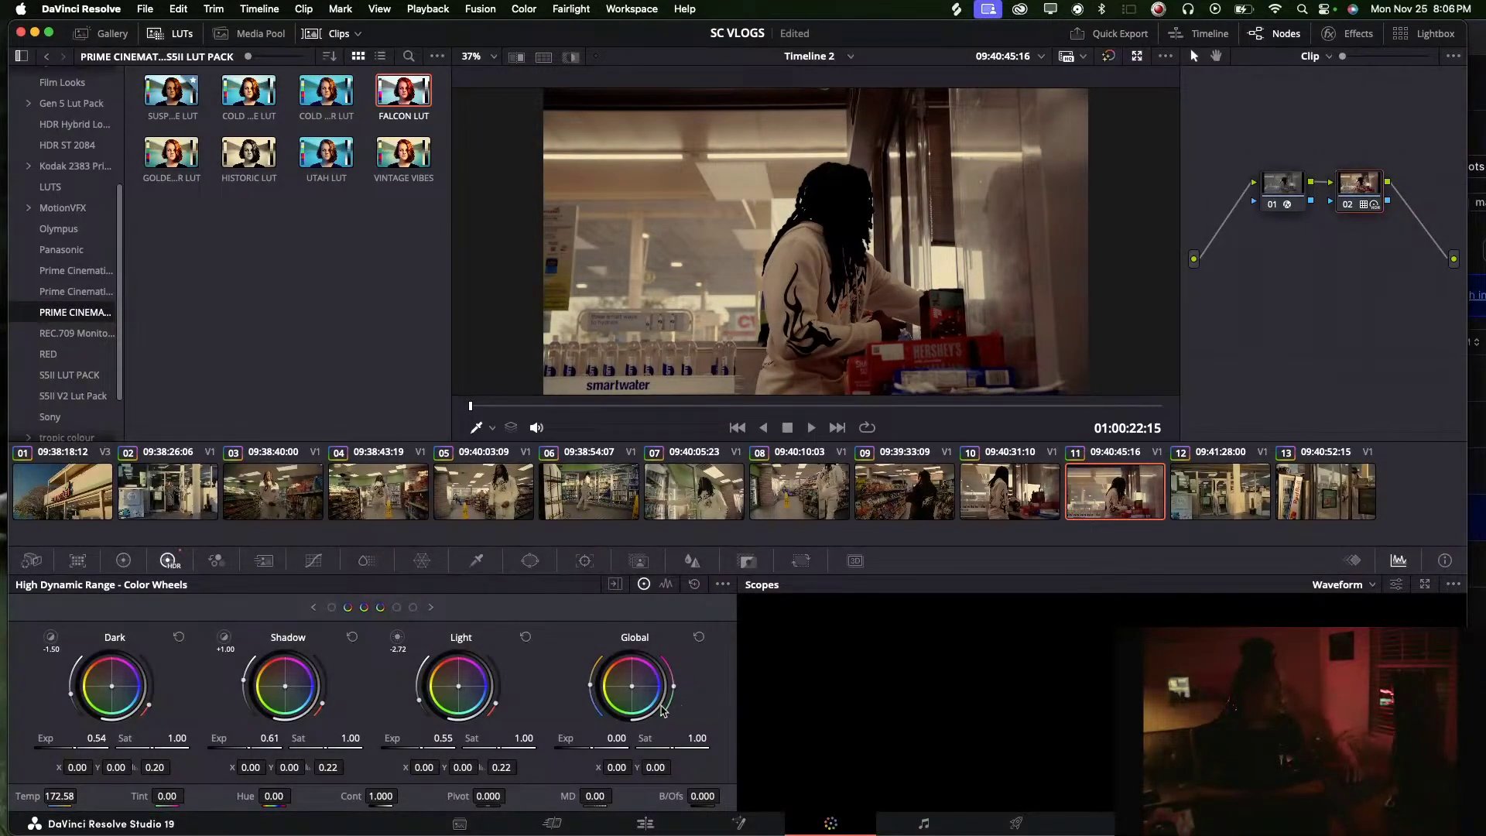
pyautogui.press('super+z')
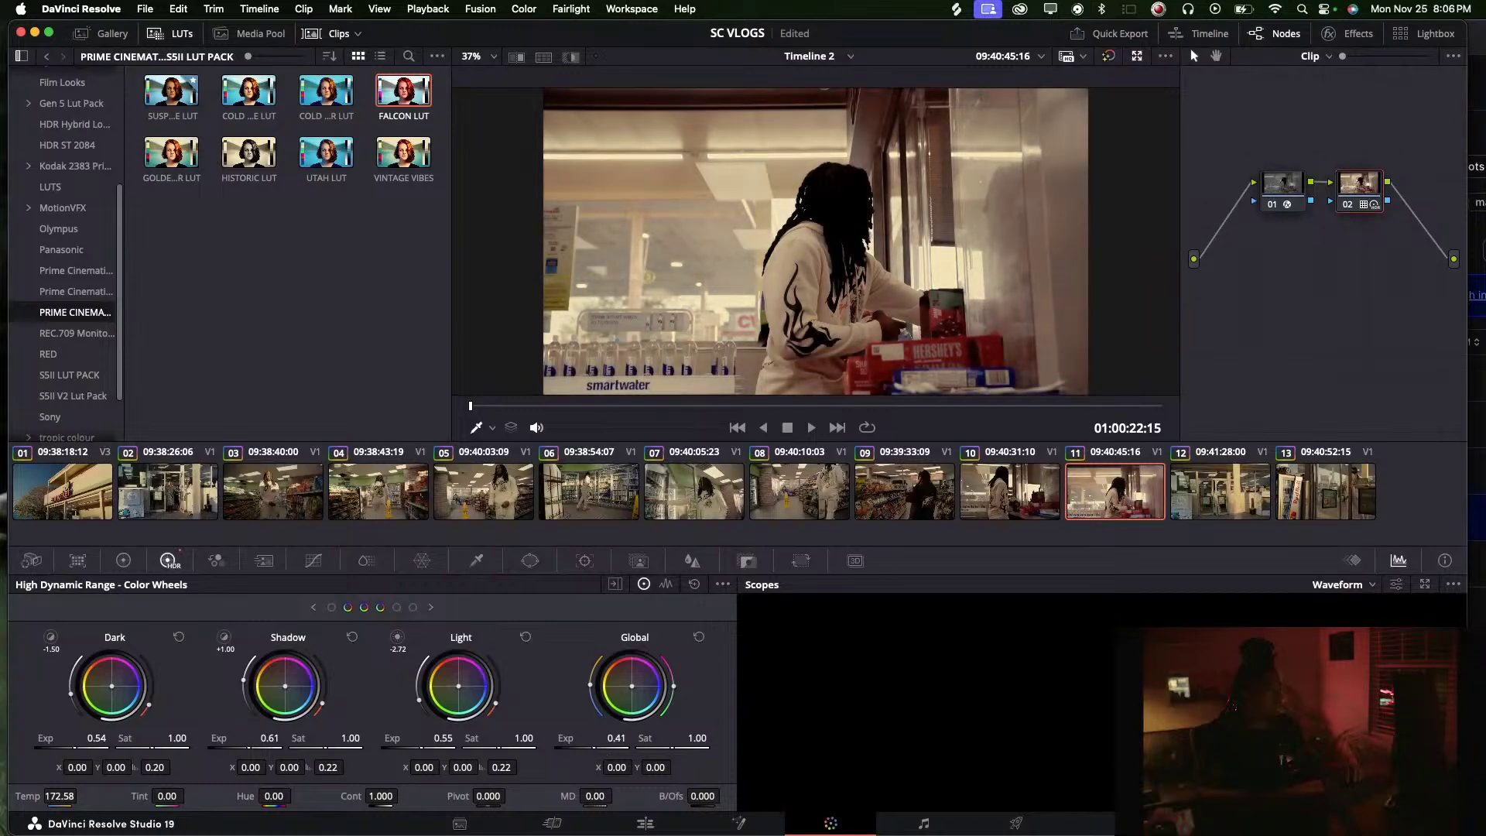
# Set clip 11's HDR Global exposure to 0.26 and its primaries saturation to 40
pyautogui.moveTo(607, 747); pyautogui.dragTo(597, 754)
pyautogui.press('space')
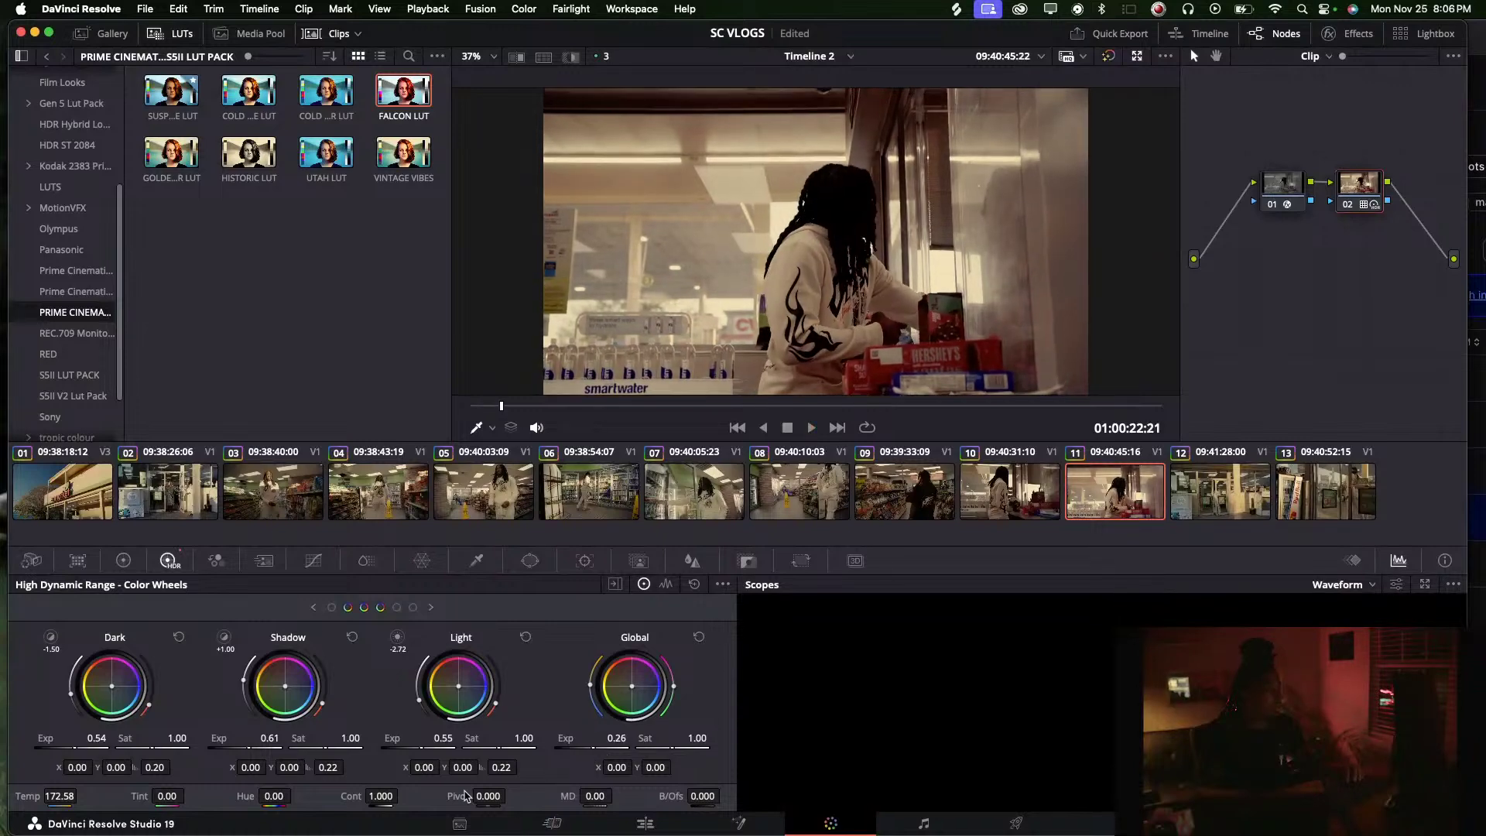
pyautogui.click(123, 560)
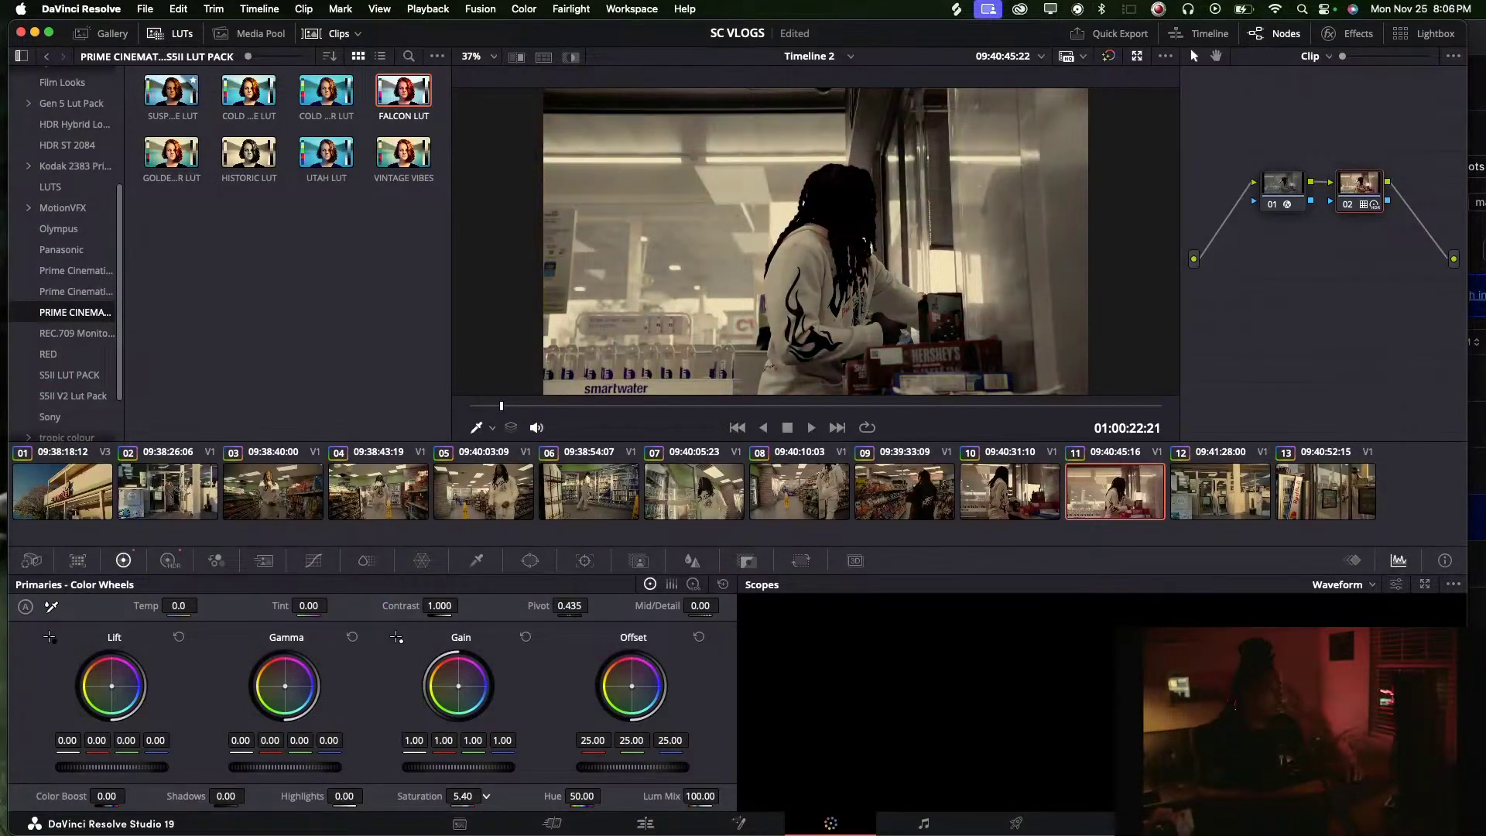
pyautogui.moveTo(485, 797); pyautogui.dragTo(486, 790)
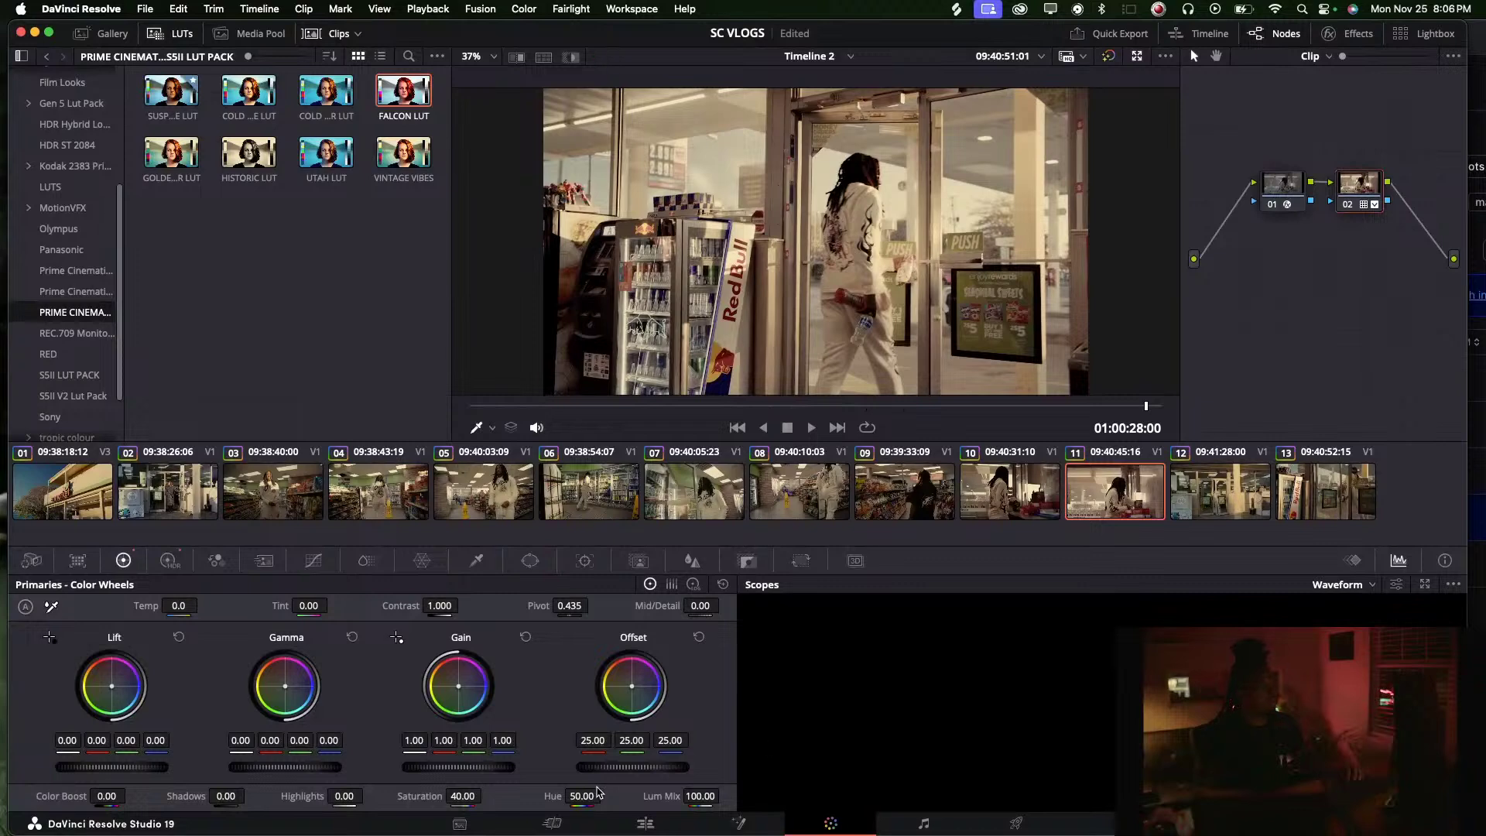
# On the Edit page, trim the regraded shot's start to about 01:00:25:08 and move it and the following clips back to close the gap
pyautogui.click(648, 823)
pyautogui.click(357, 673)
pyautogui.click(339, 671)
pyautogui.moveTo(345, 677); pyautogui.dragTo(356, 679)
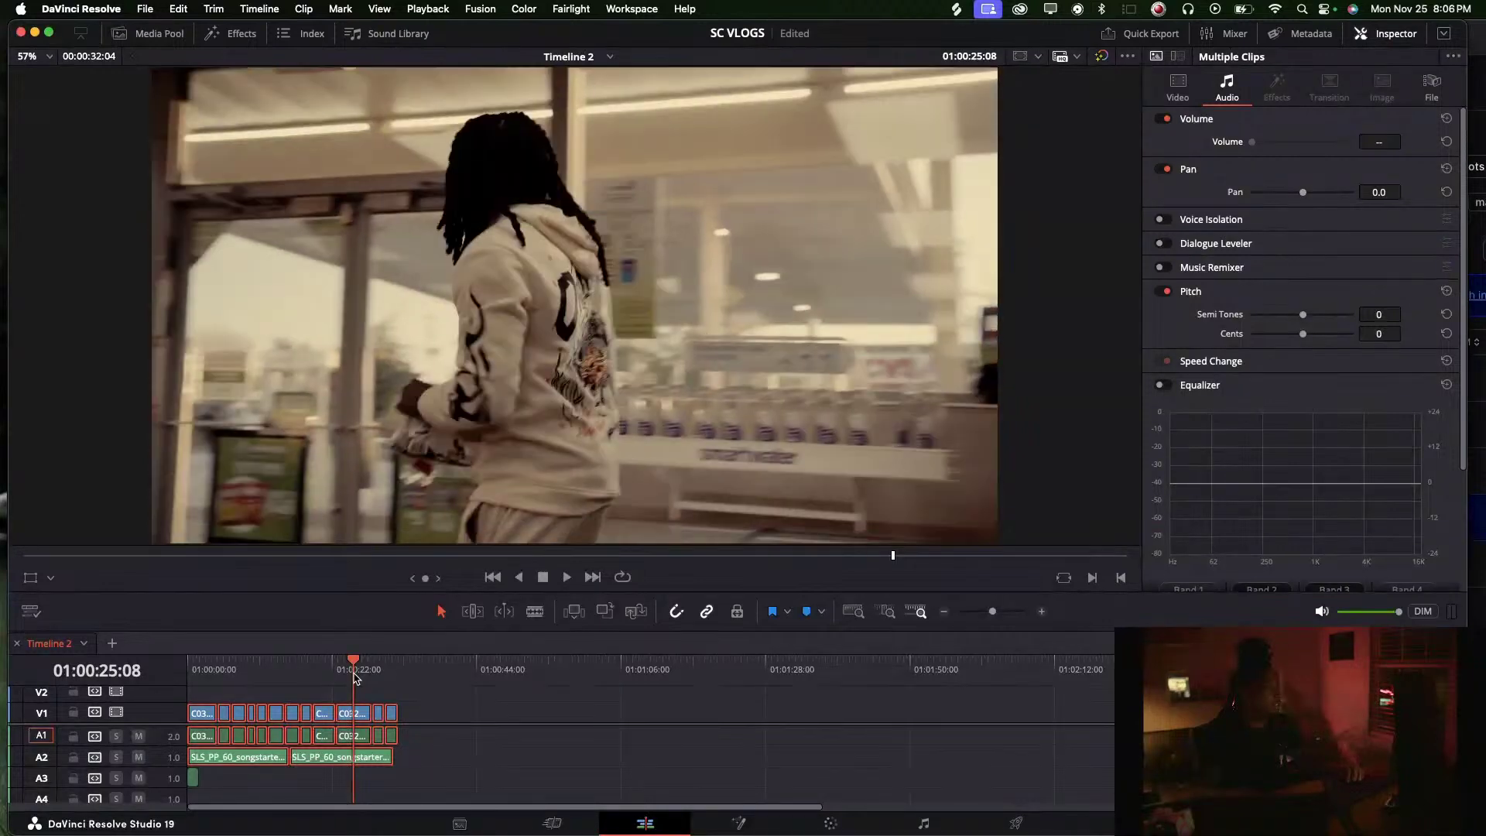
pyautogui.click(344, 713)
pyautogui.moveTo(344, 713)
pyautogui.mouseDown()
pyautogui.moveTo(382, 708)
pyautogui.moveTo(339, 719)
pyautogui.mouseUp()
# Play the timeline across the cut into the shortened door shot, starting again from about 01:00:19:10
pyautogui.click(331, 681)
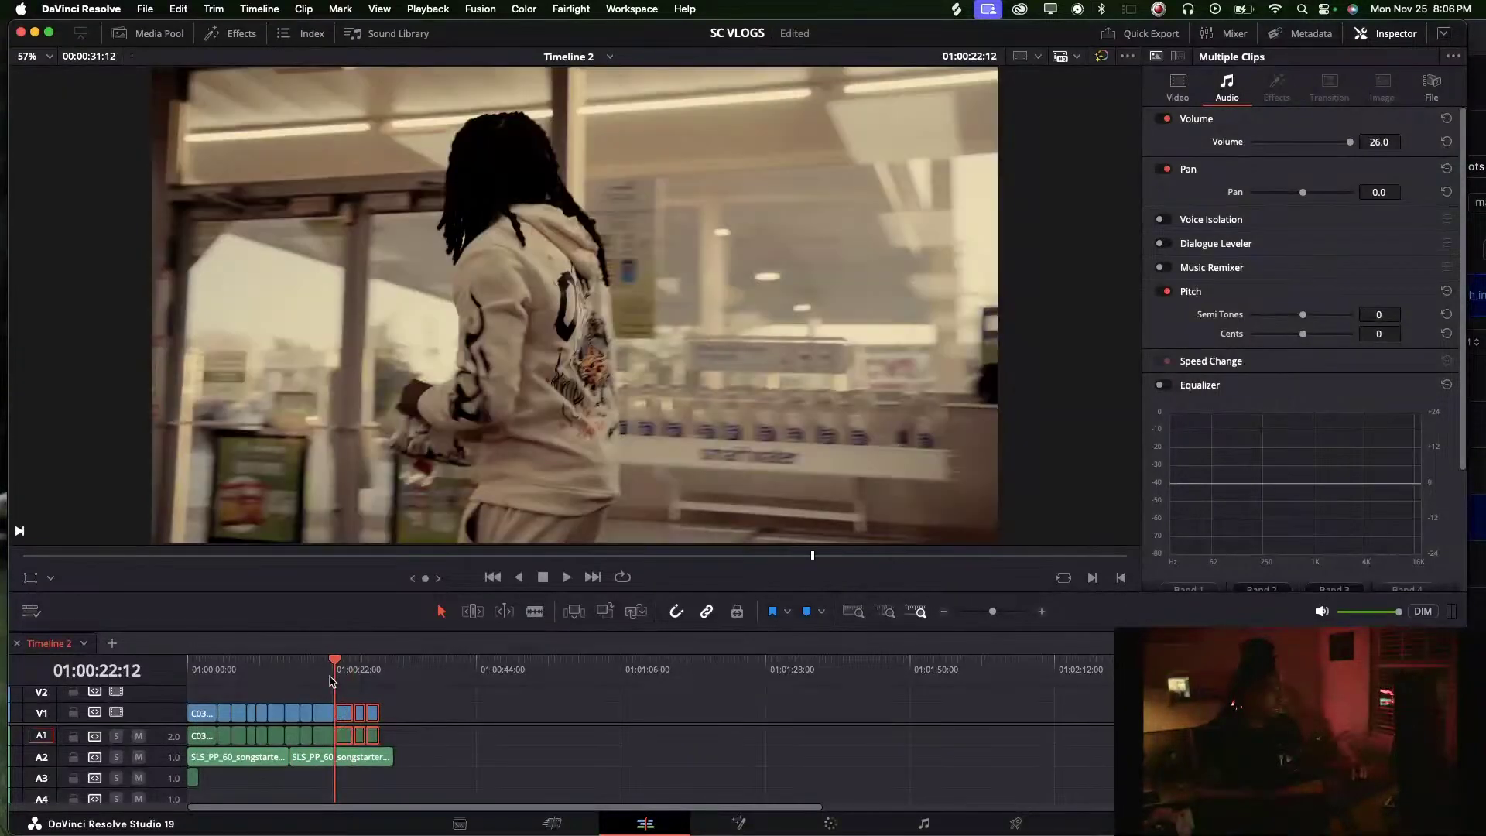
pyautogui.press('space')
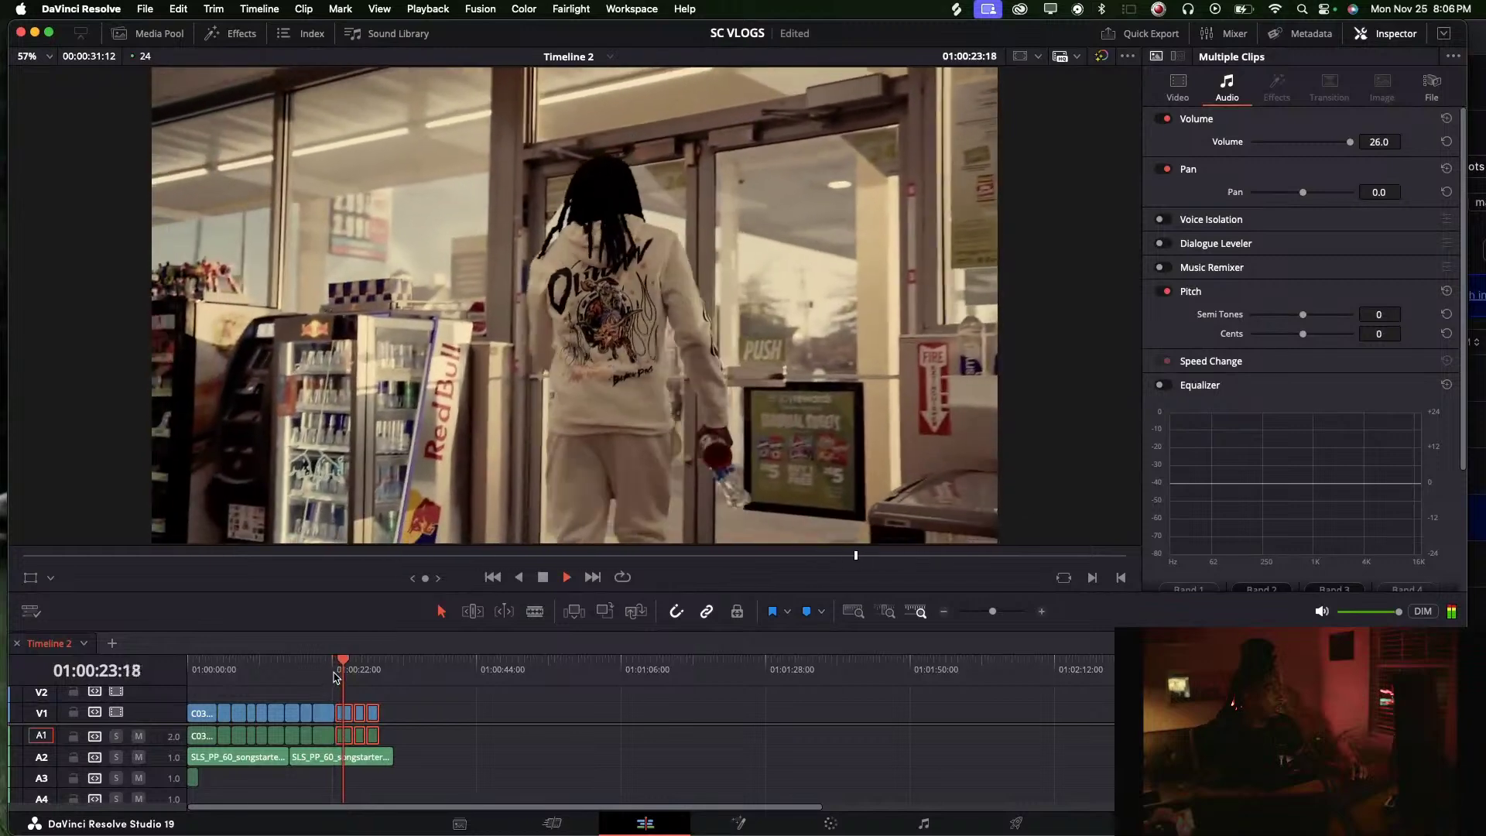
pyautogui.click(314, 680)
pyautogui.press('space')
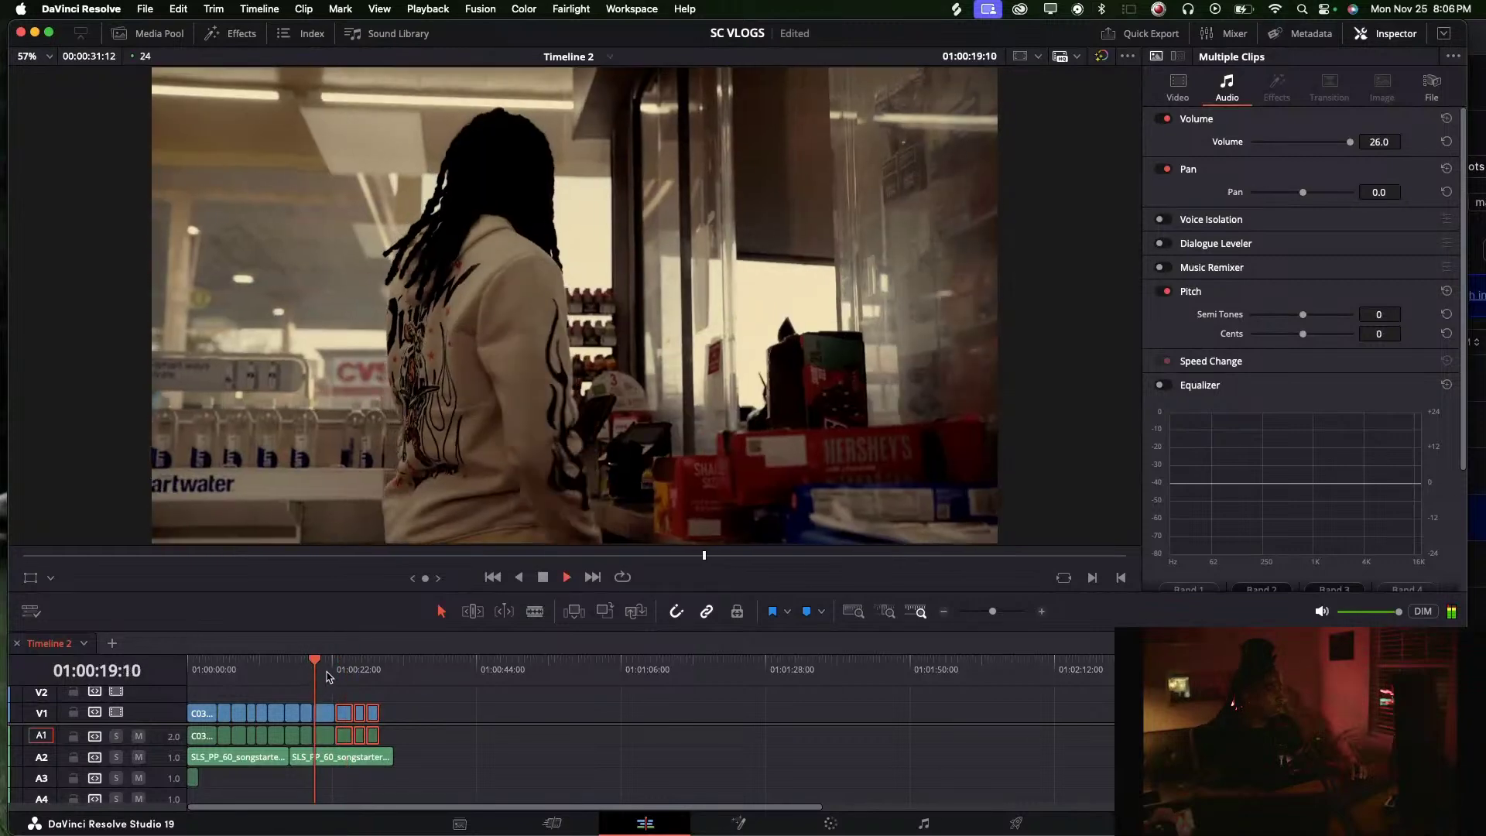
pyautogui.press('space')
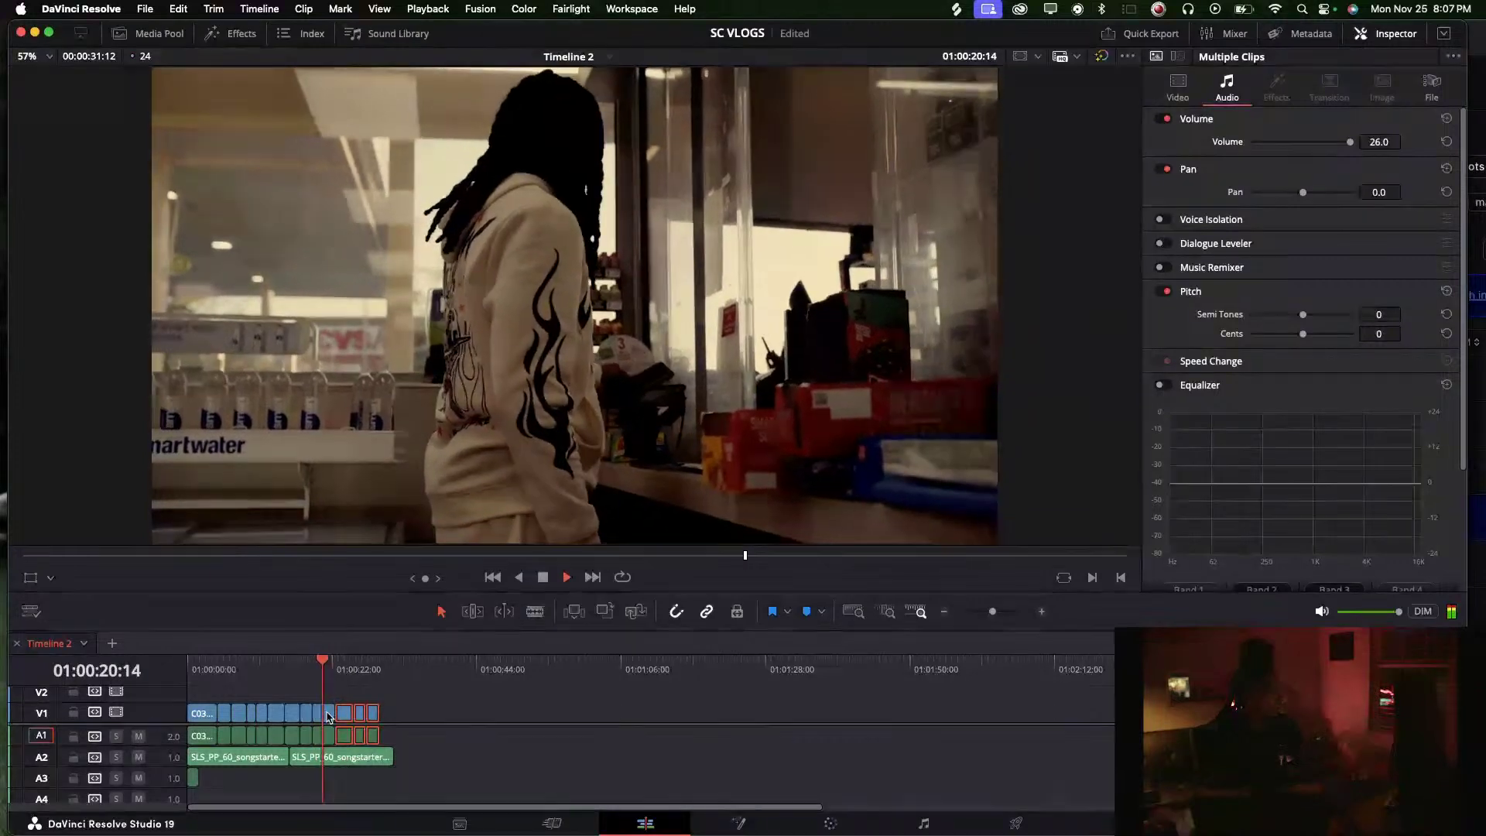
pyautogui.press('space')
# Remove the end of the preceding counter shot from about 01:00:21:04 and move the last three clips back against it
pyautogui.click(330, 712)
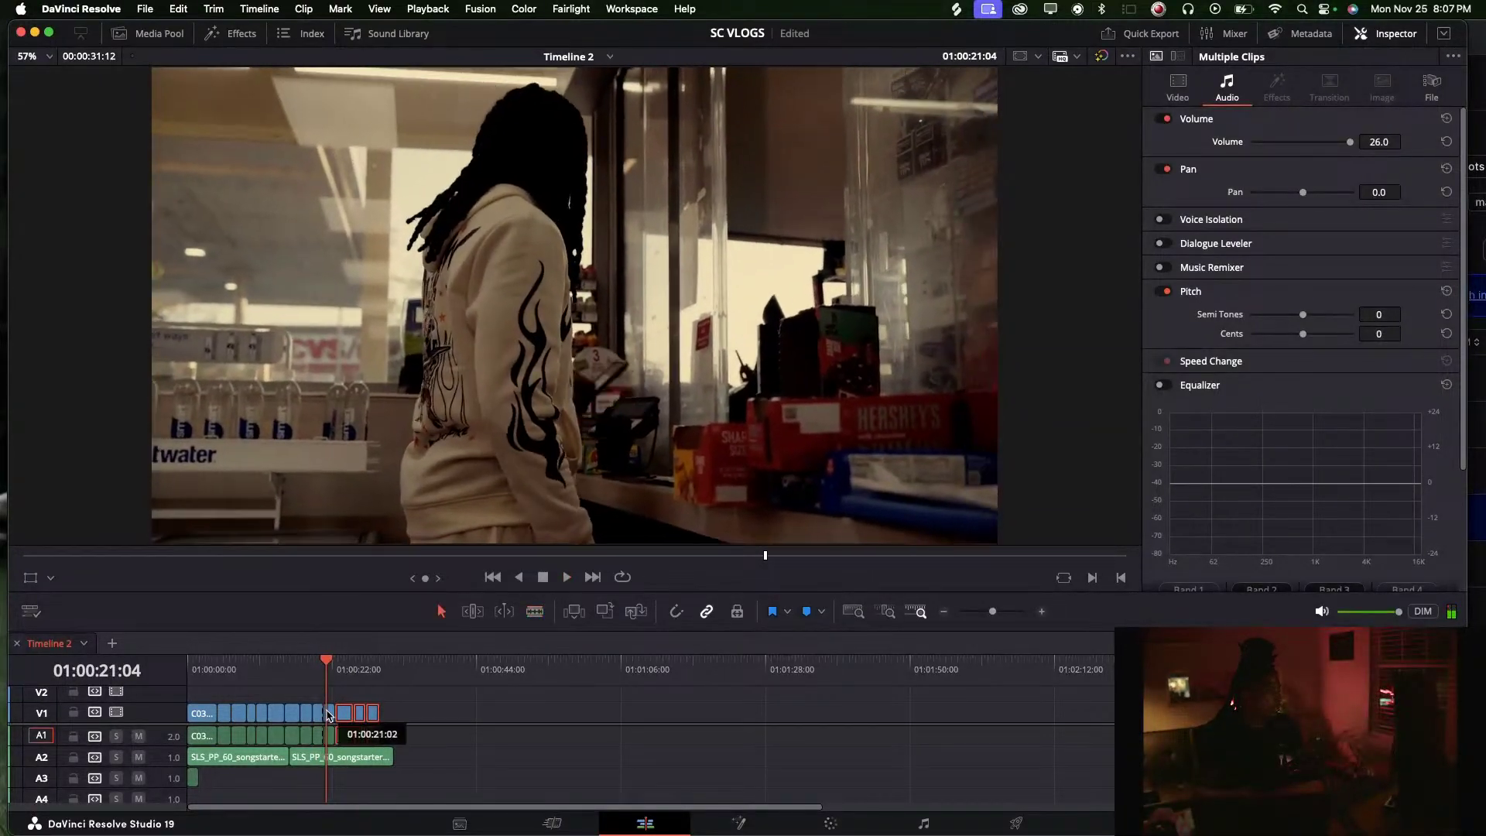
pyautogui.press('BackSpace')
pyautogui.moveTo(345, 702)
pyautogui.mouseDown()
pyautogui.moveTo(383, 738)
pyautogui.moveTo(334, 724)
pyautogui.mouseUp()
pyautogui.moveTo(309, 681); pyautogui.dragTo(329, 708)
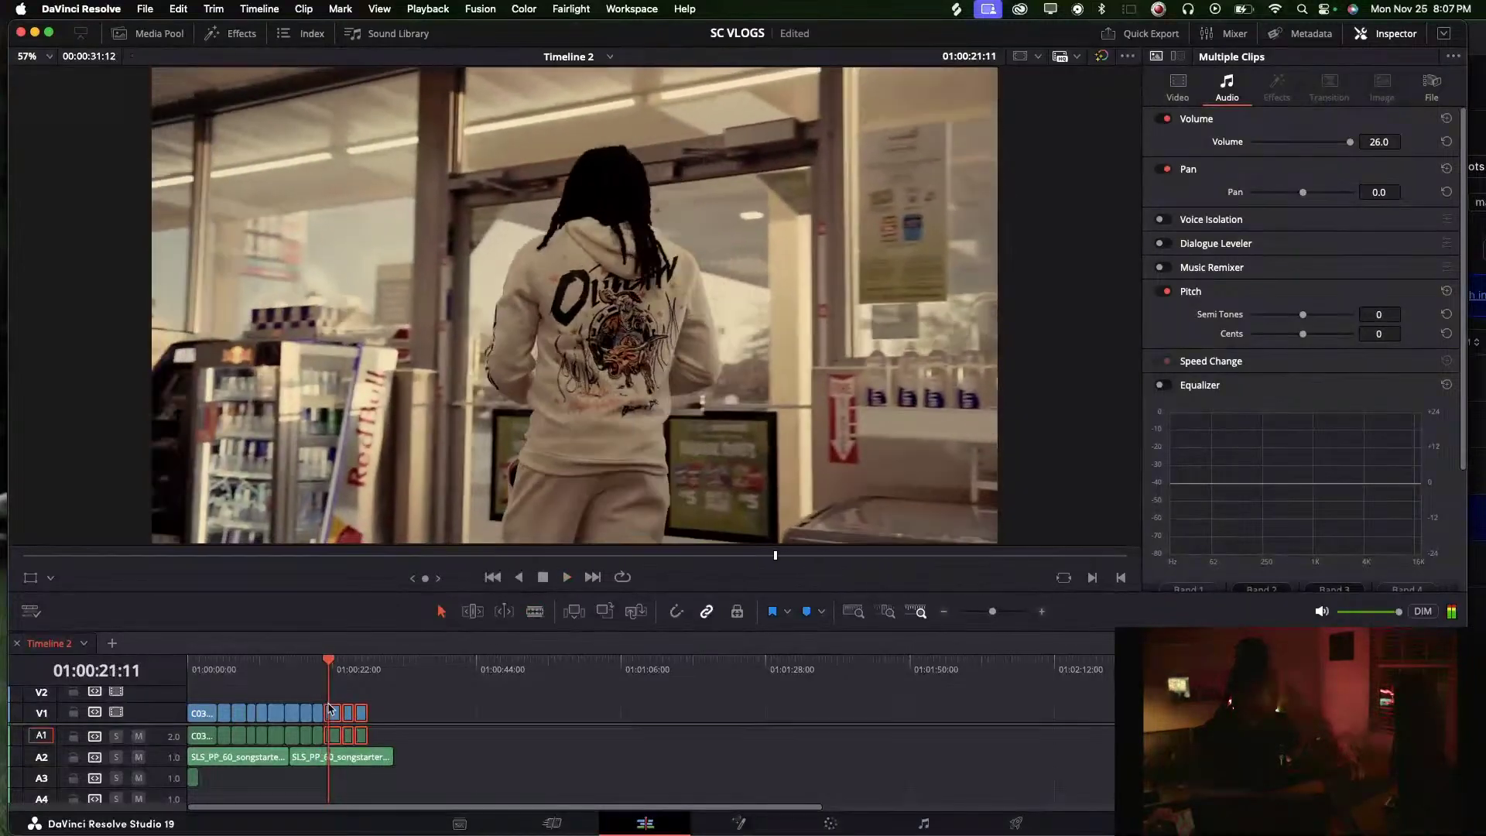
# Readjust the cut so the counter shot ends at about 01:00:21:02 ahead of the door shot, and play across it
pyautogui.moveTo(997, 610); pyautogui.dragTo(1004, 615)
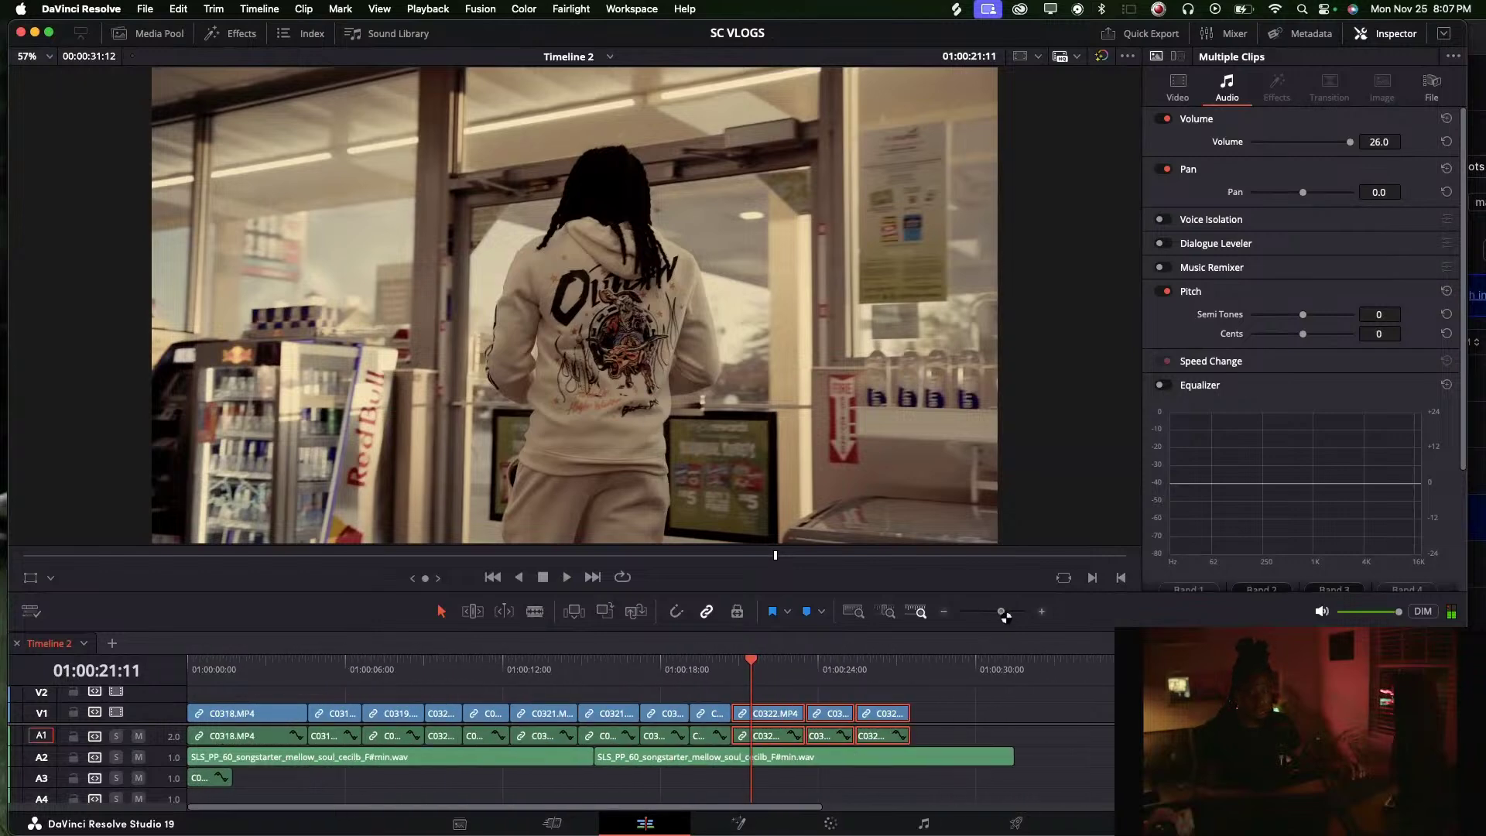
pyautogui.moveTo(787, 715); pyautogui.dragTo(741, 716)
pyautogui.click(700, 669)
pyautogui.press('space')
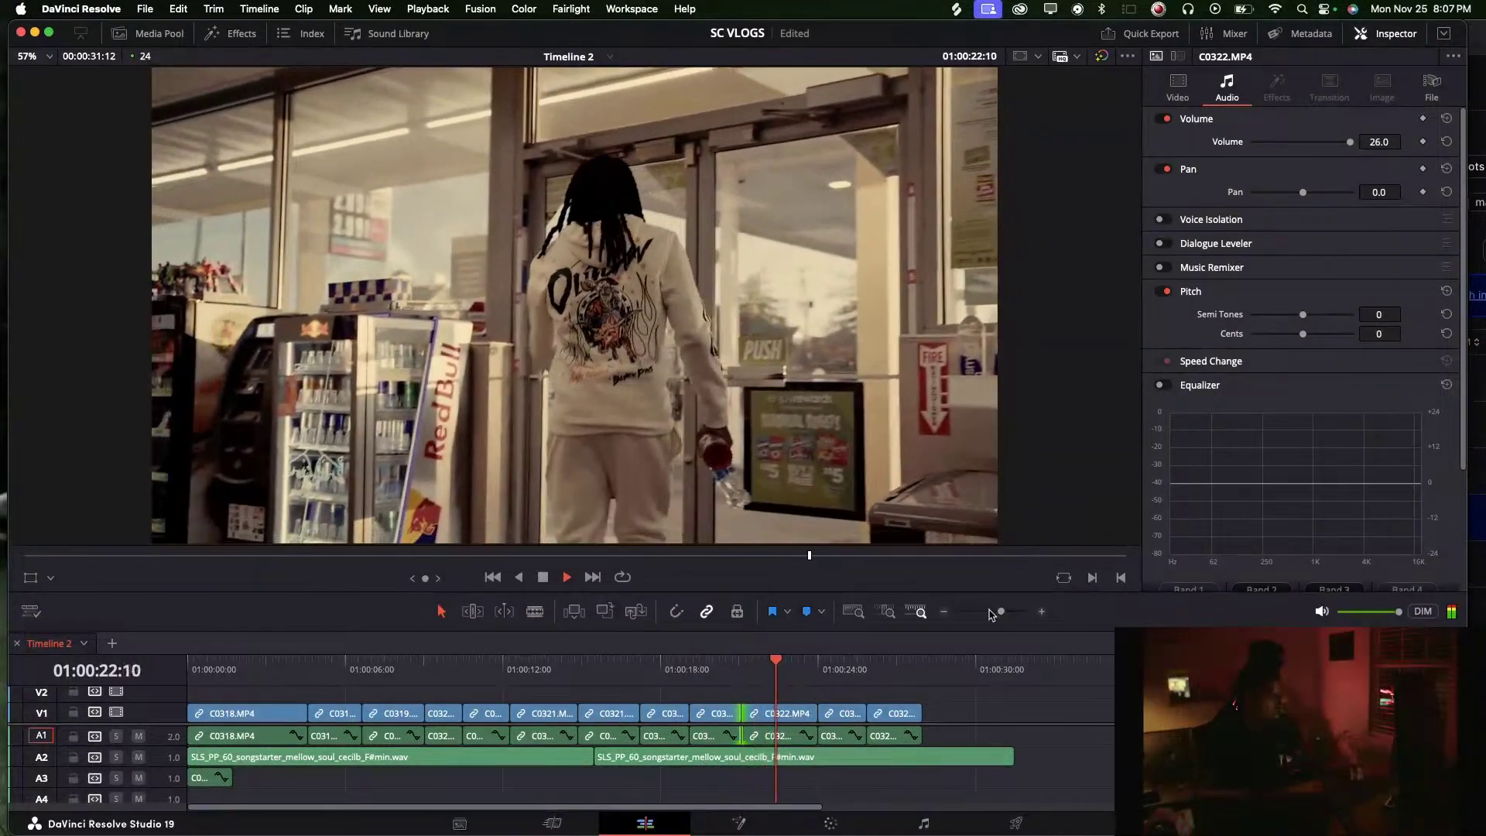
pyautogui.click(709, 668)
pyautogui.press('space')
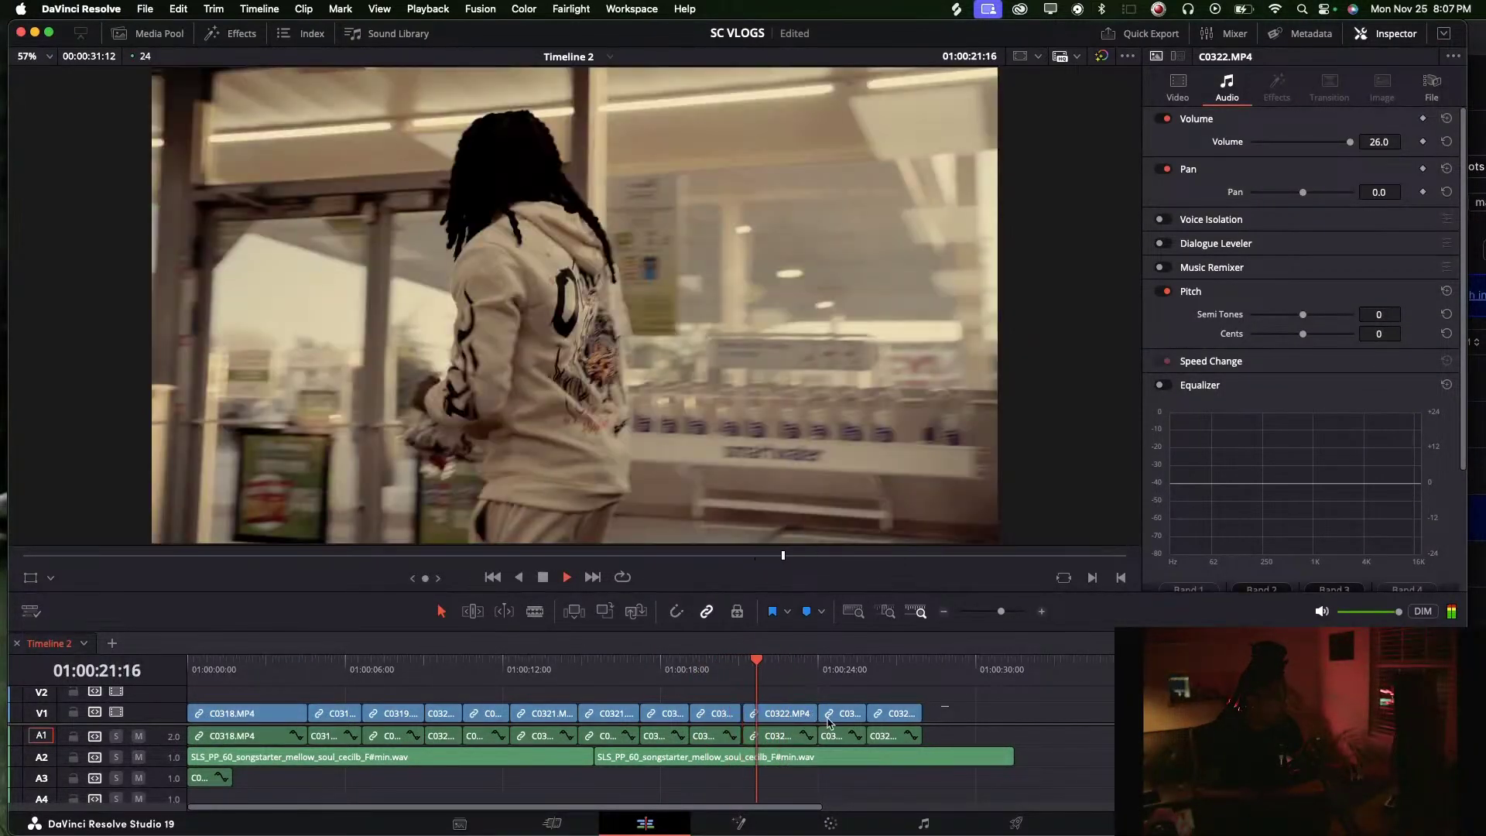
# Select the last three V1 clips, move them flush against the counter shot, and play the ending from before the cut
pyautogui.keyDown('super'); pyautogui.click(828, 724); pyautogui.keyUp('super')
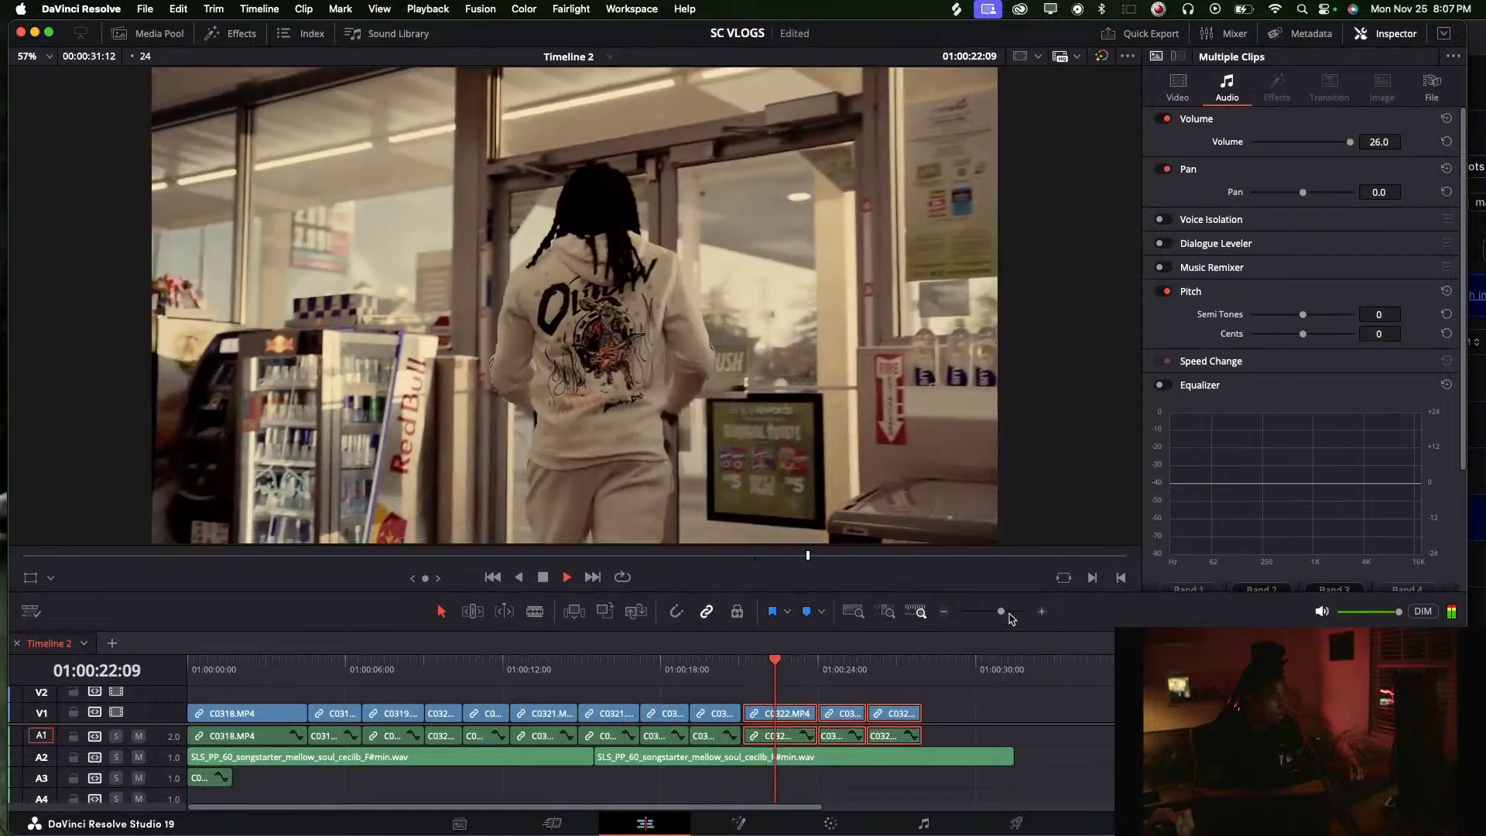
pyautogui.moveTo(1003, 611); pyautogui.dragTo(1015, 610)
pyautogui.moveTo(604, 718); pyautogui.dragTo(585, 717)
pyautogui.moveTo(1014, 610); pyautogui.dragTo(1008, 611)
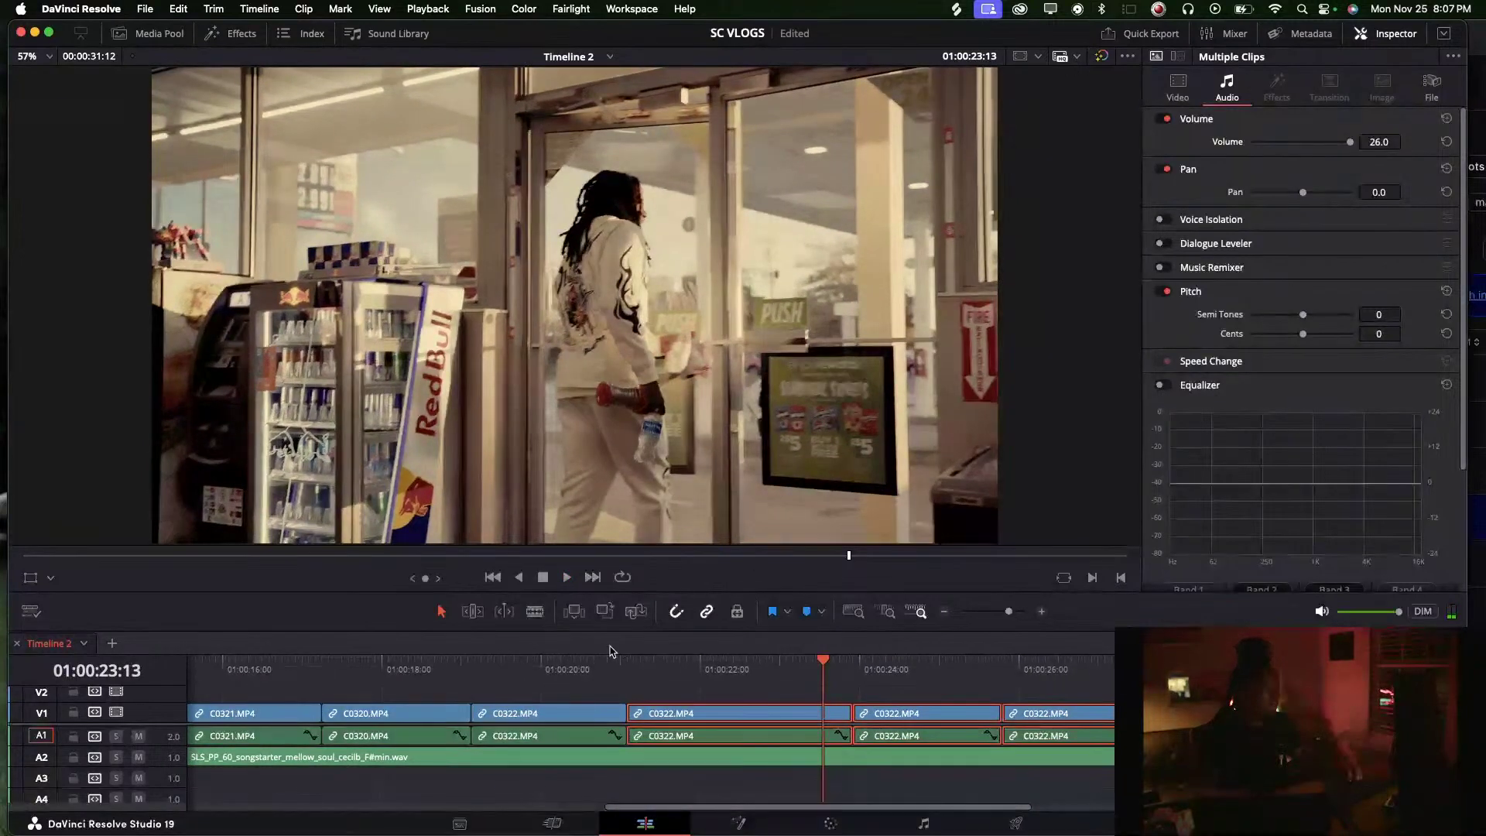
pyautogui.click(475, 660)
pyautogui.press('space')
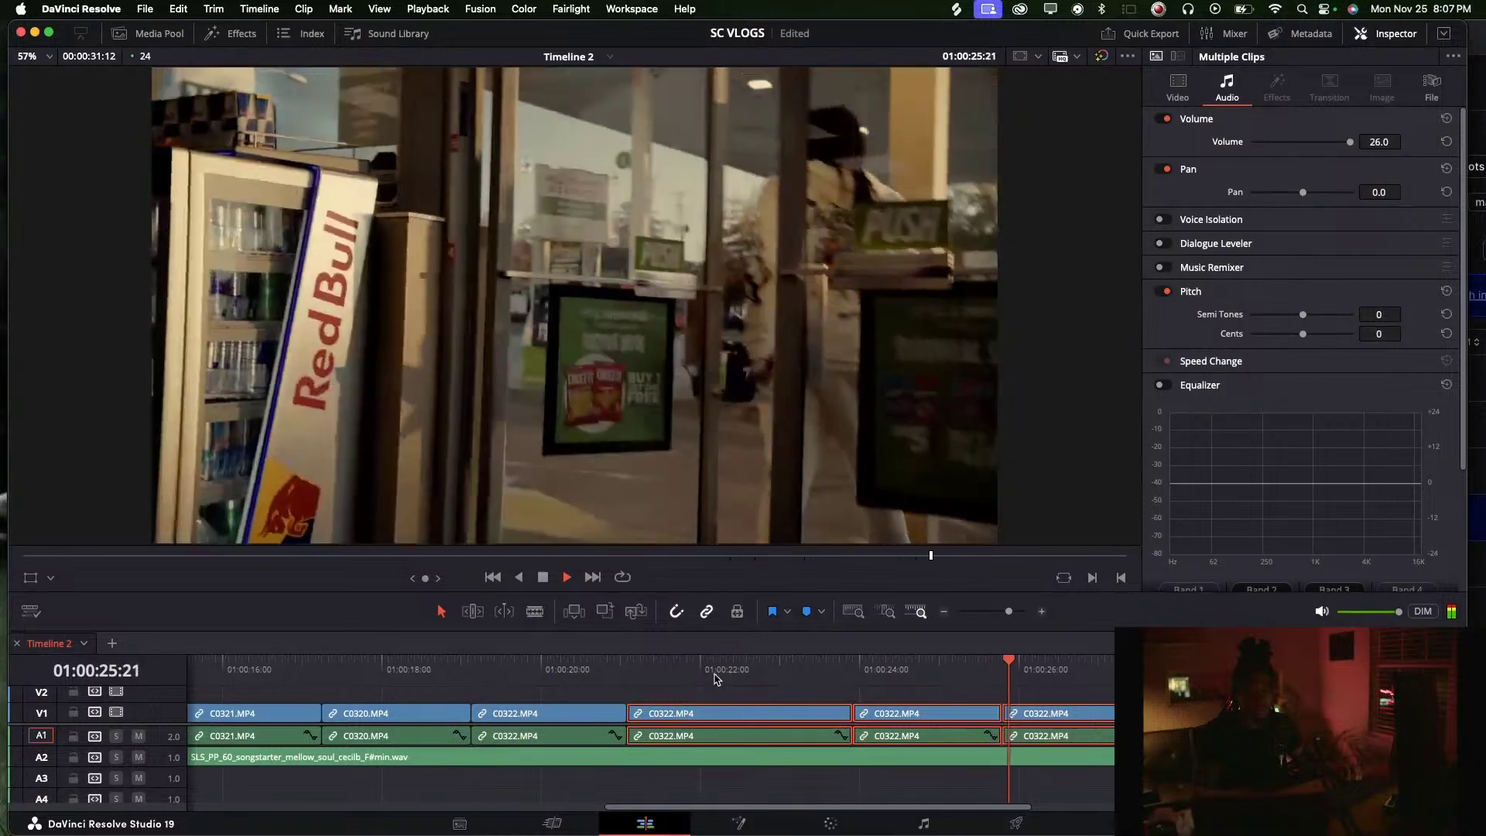
# Set the Highlights of the counter shot, clip 10, to 66 and its Shadows to 11.5 in the primaries colour wheels
pyautogui.moveTo(526, 685); pyautogui.dragTo(563, 686)
pyautogui.click(569, 735)
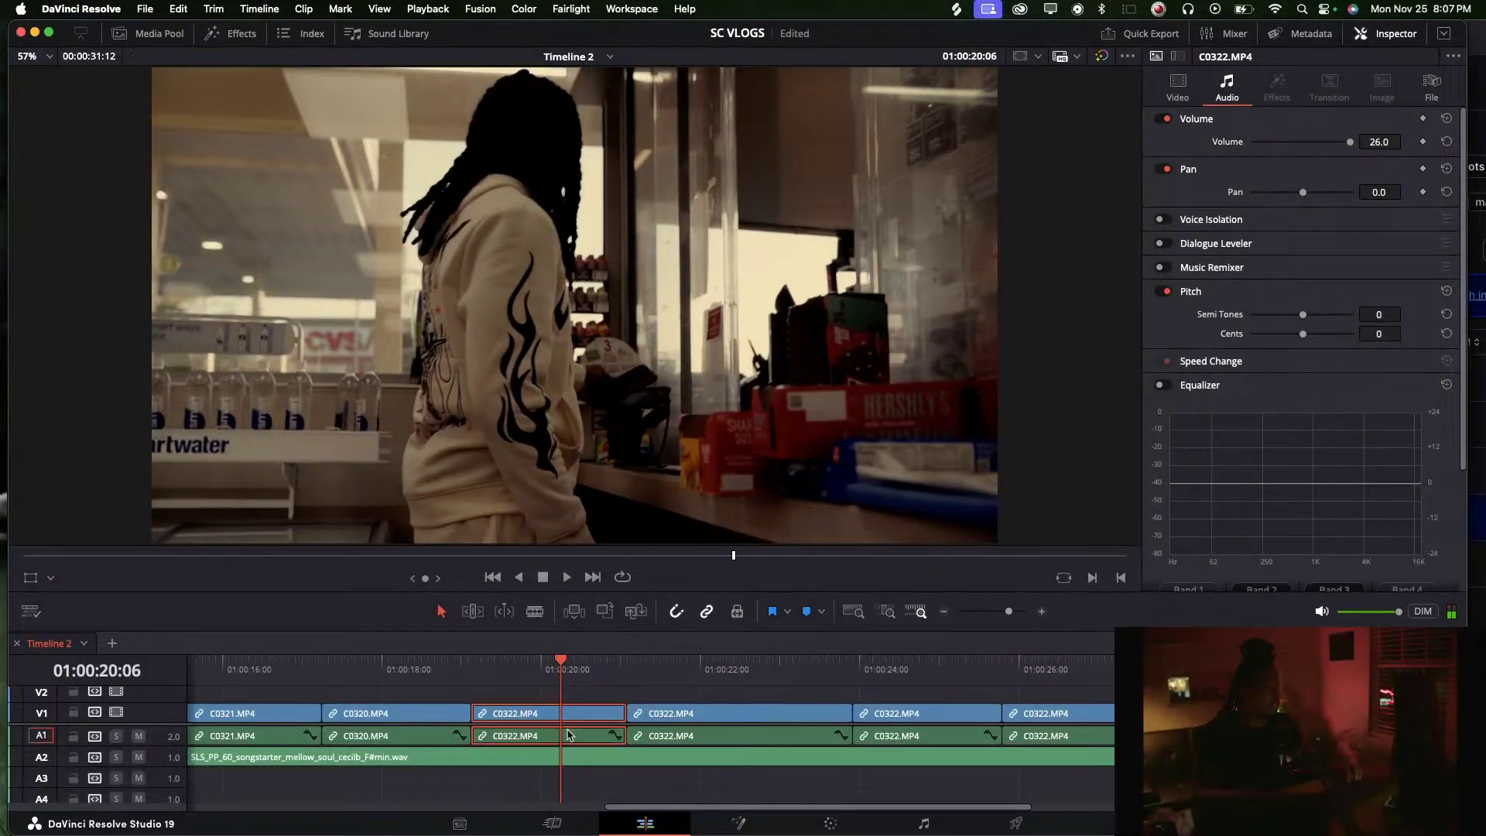
pyautogui.click(829, 820)
pyautogui.moveTo(354, 803)
pyautogui.mouseDown()
pyautogui.moveTo(368, 795)
pyautogui.moveTo(348, 805)
pyautogui.mouseUp()
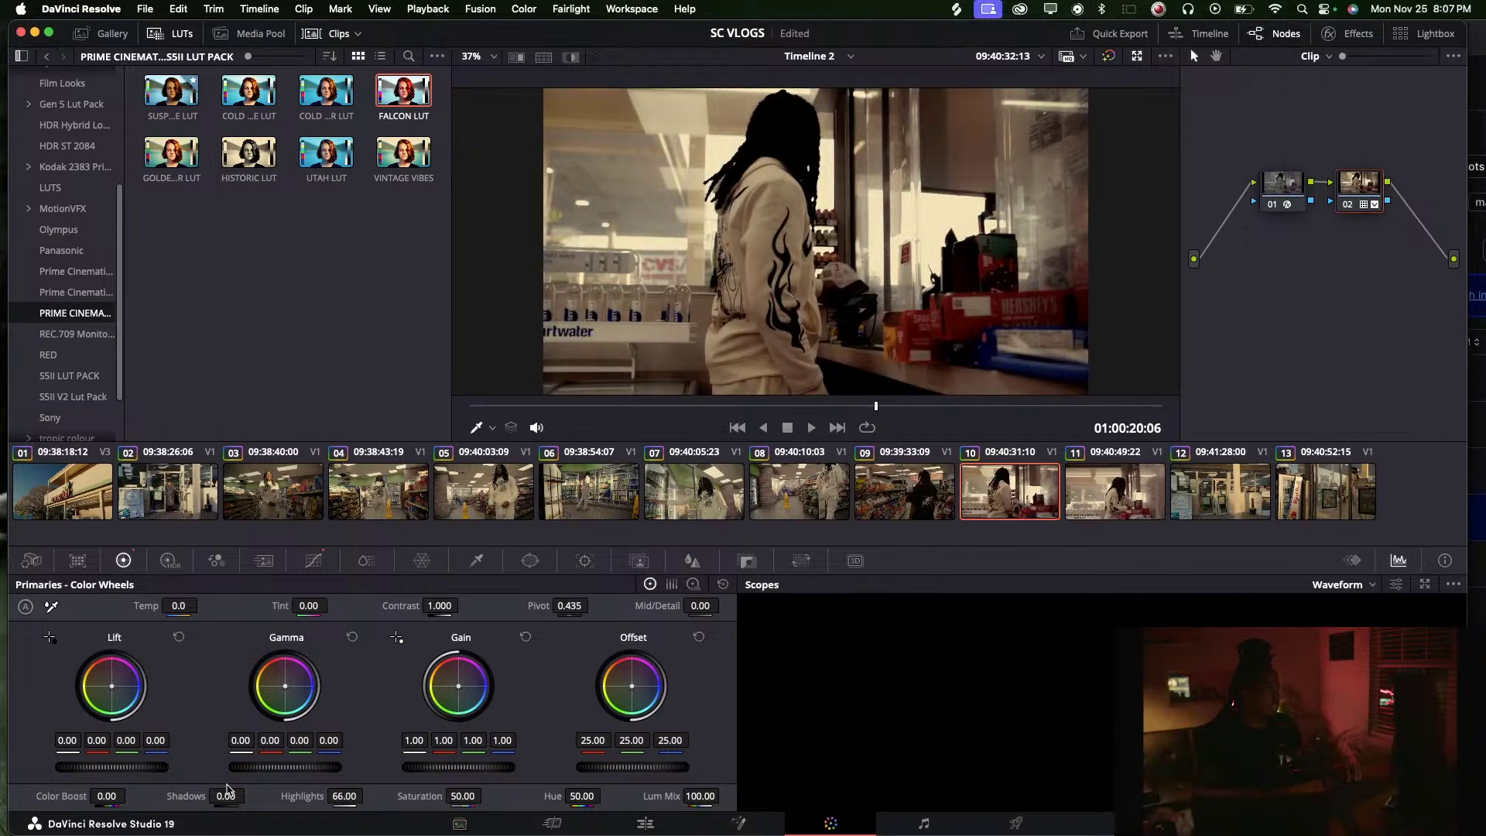
pyautogui.moveTo(225, 795); pyautogui.dragTo(249, 795)
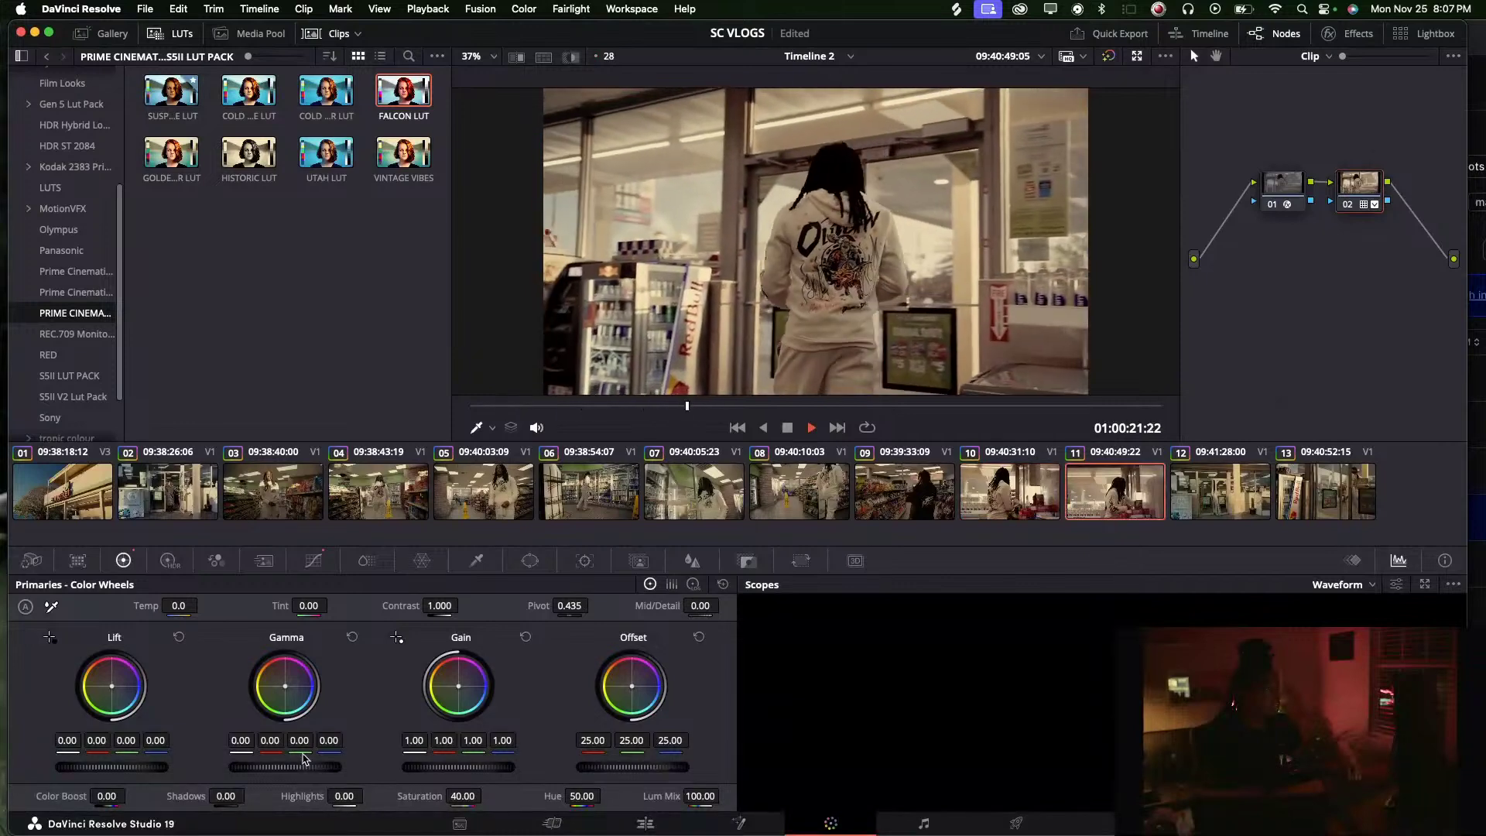
# Raise the Shadows of clip 09, the snack aisle shot, to 16
pyautogui.press('space')
pyautogui.click(936, 501)
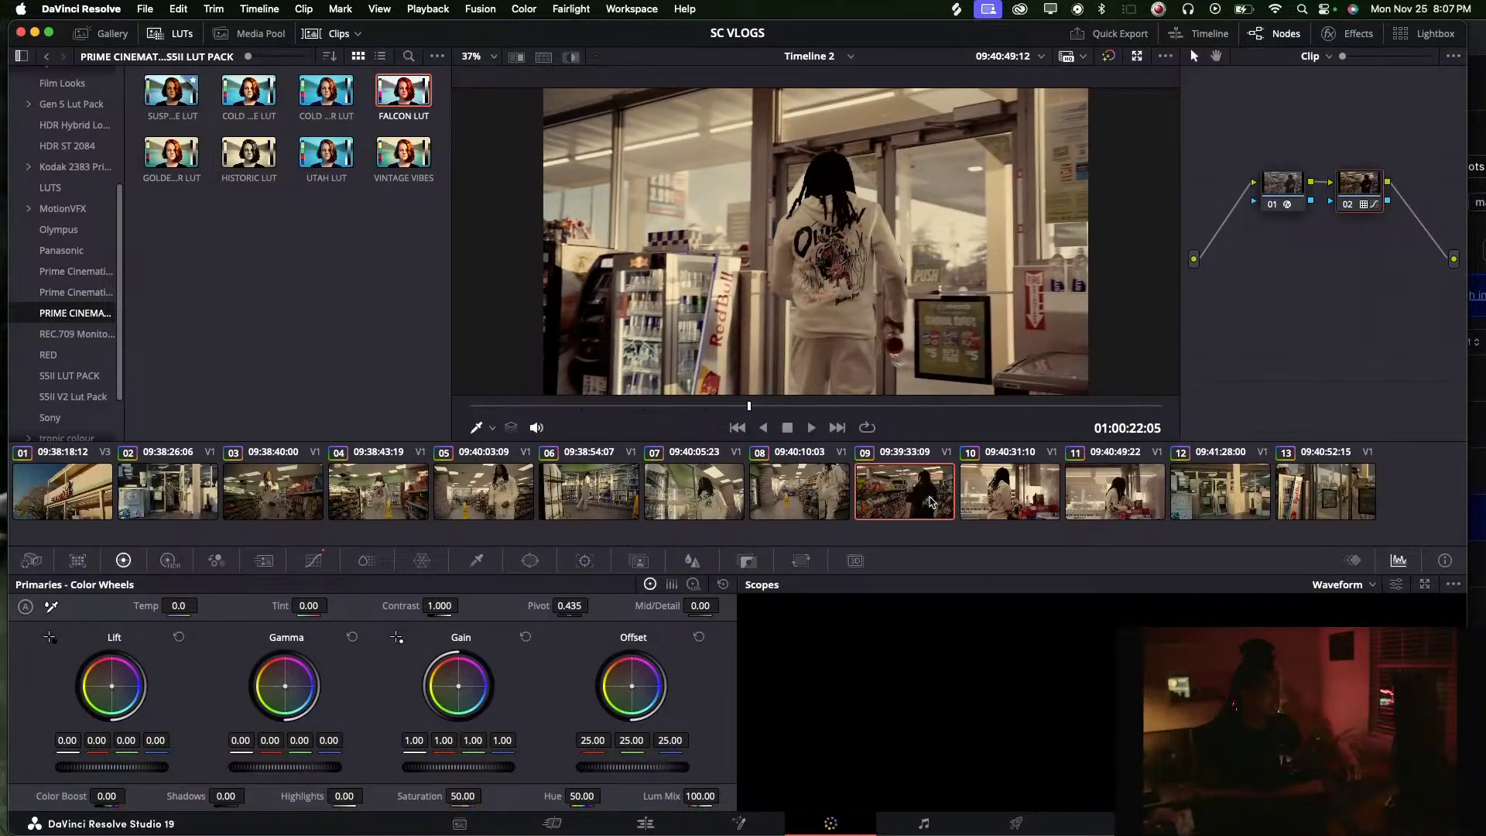
pyautogui.moveTo(229, 802); pyautogui.dragTo(250, 795)
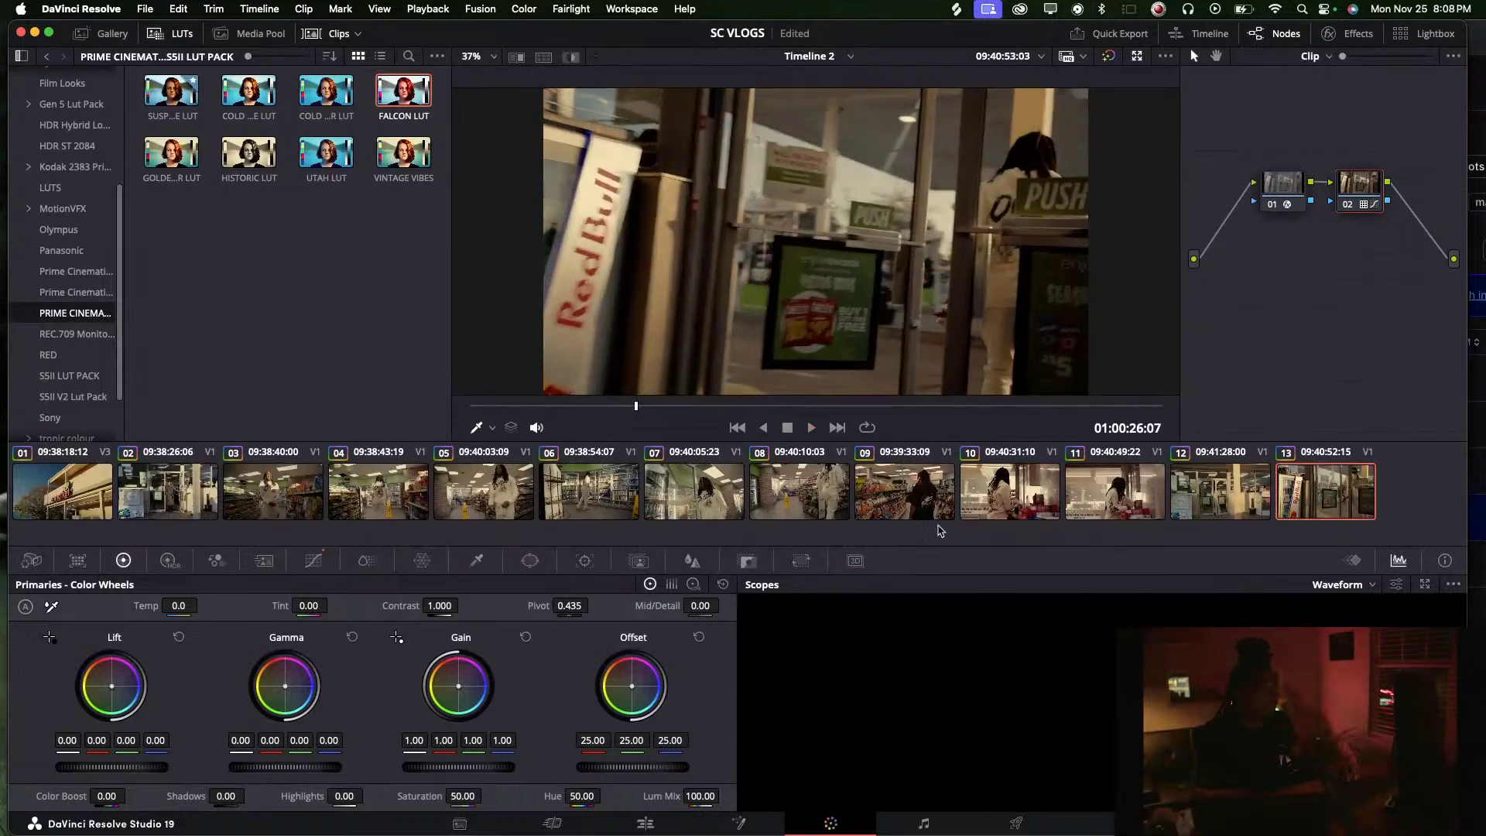
# Return to the Edit page and play Timeline 2 from its beginning to review the sequence, with the whole edit in view
pyautogui.click(662, 821)
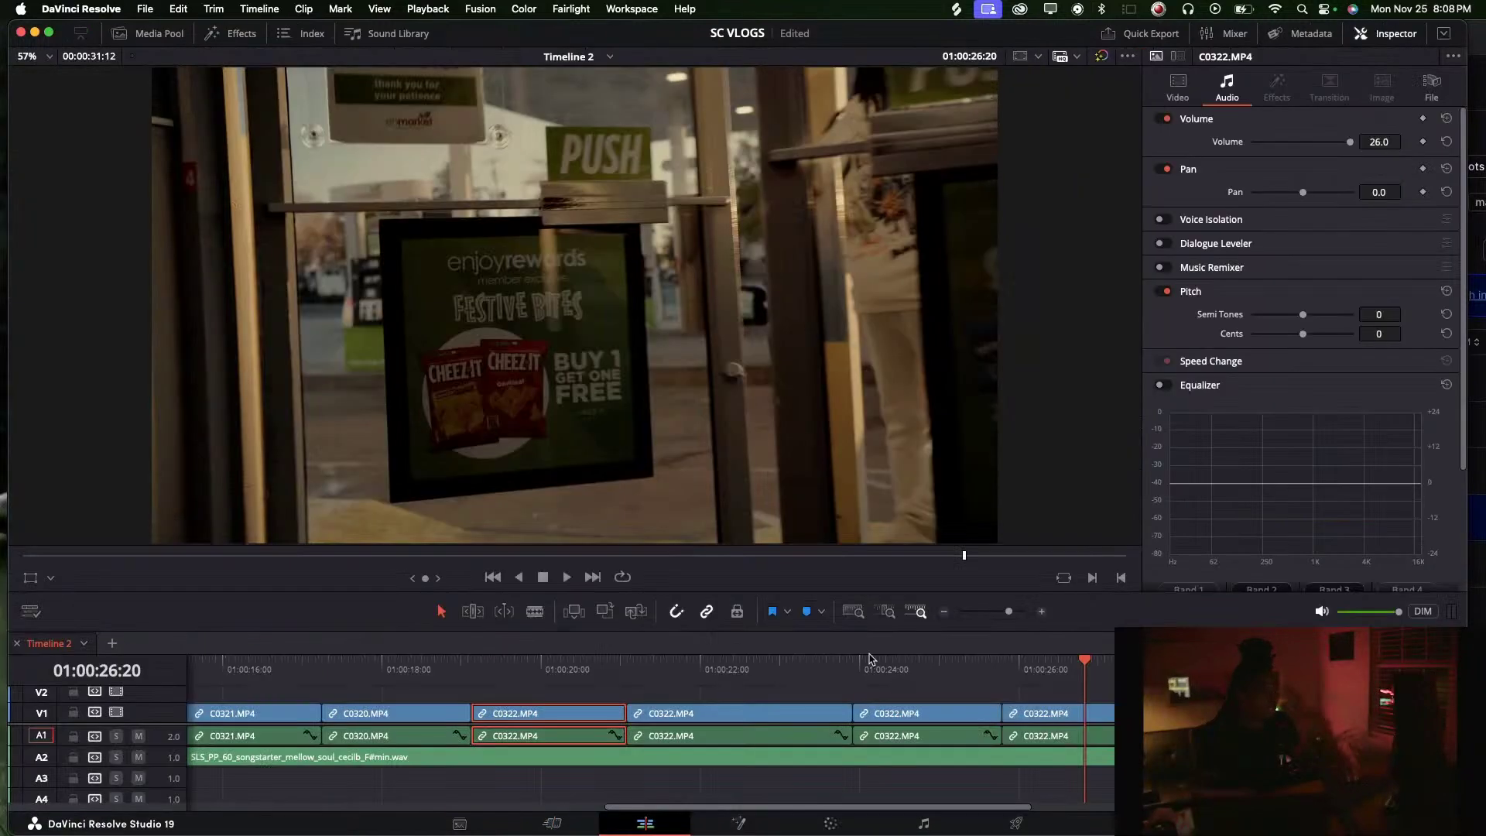
pyautogui.press('Home')
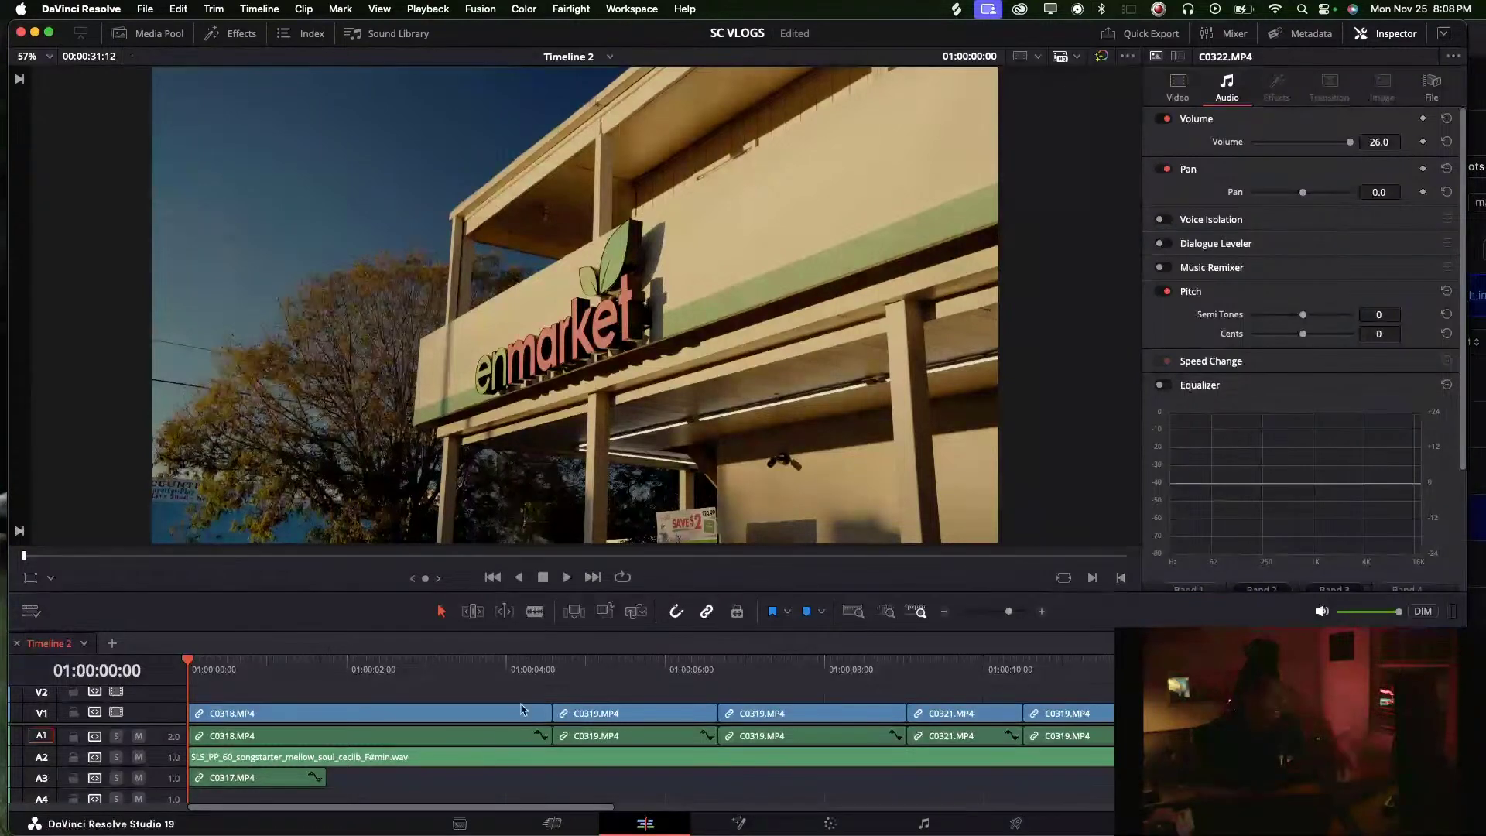
pyautogui.press('space')
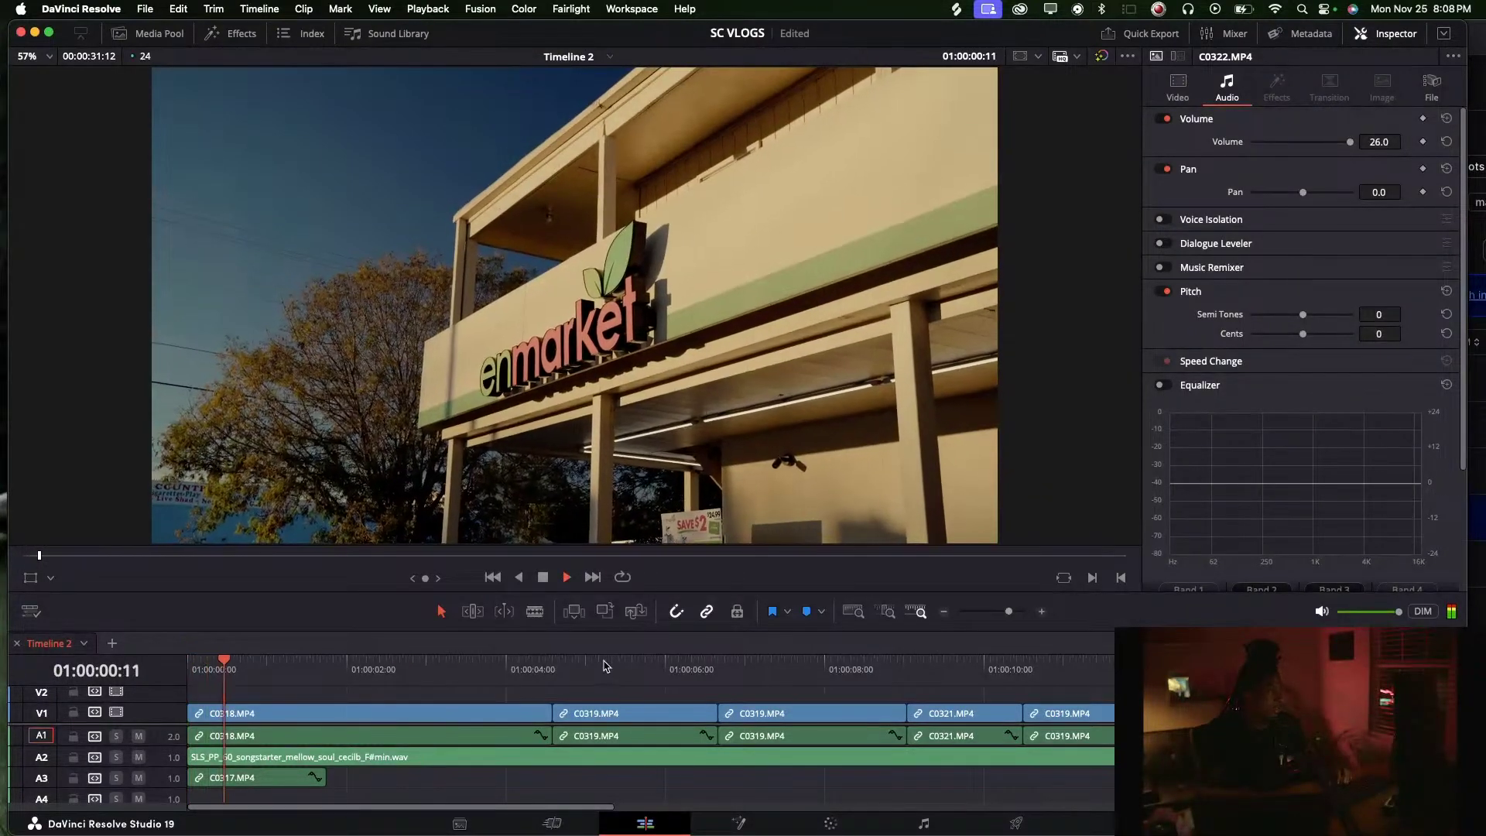
pyautogui.moveTo(1009, 617); pyautogui.dragTo(1000, 615)
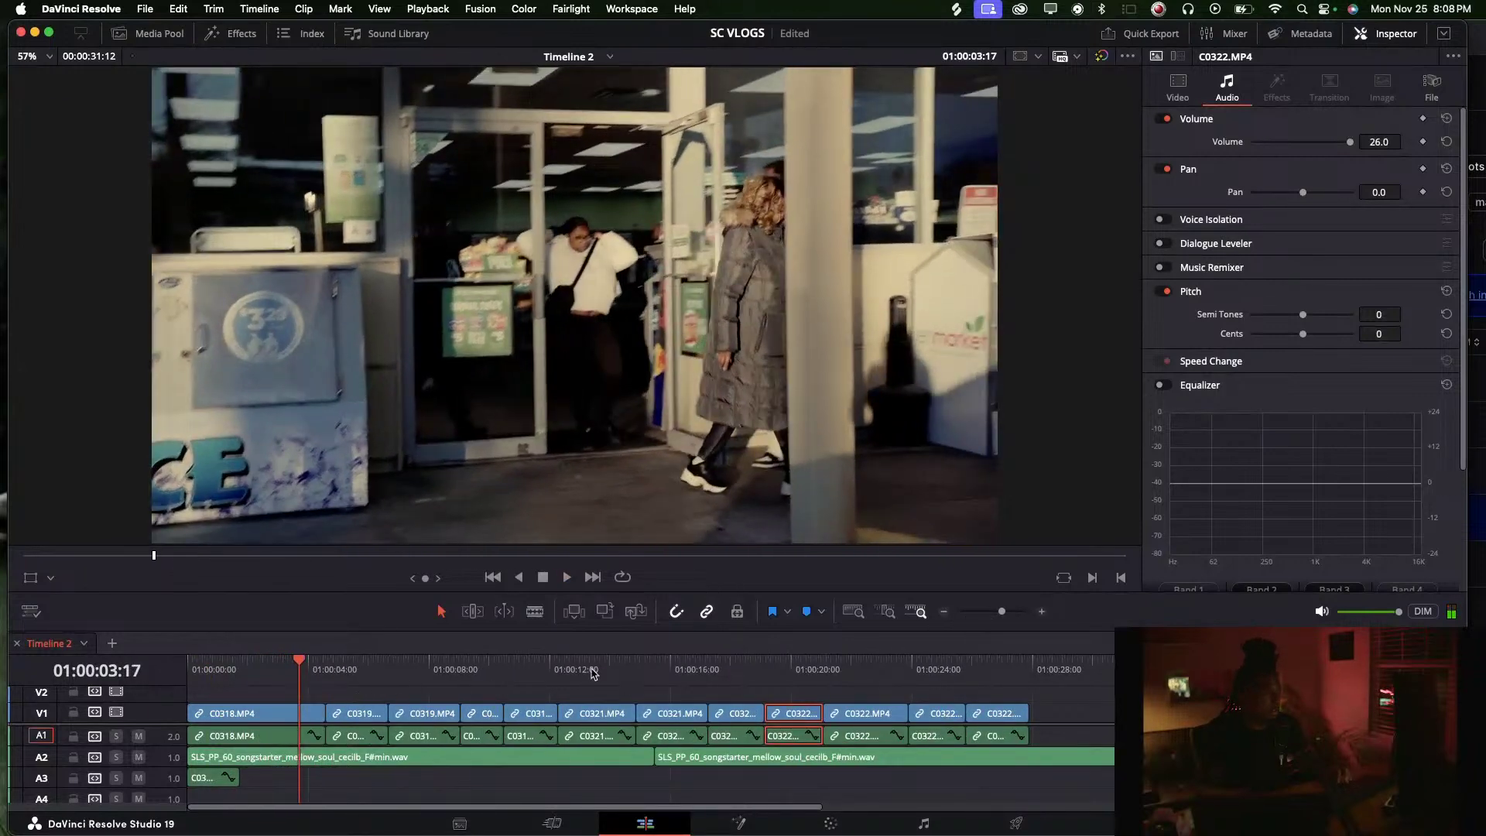
pyautogui.press('space')
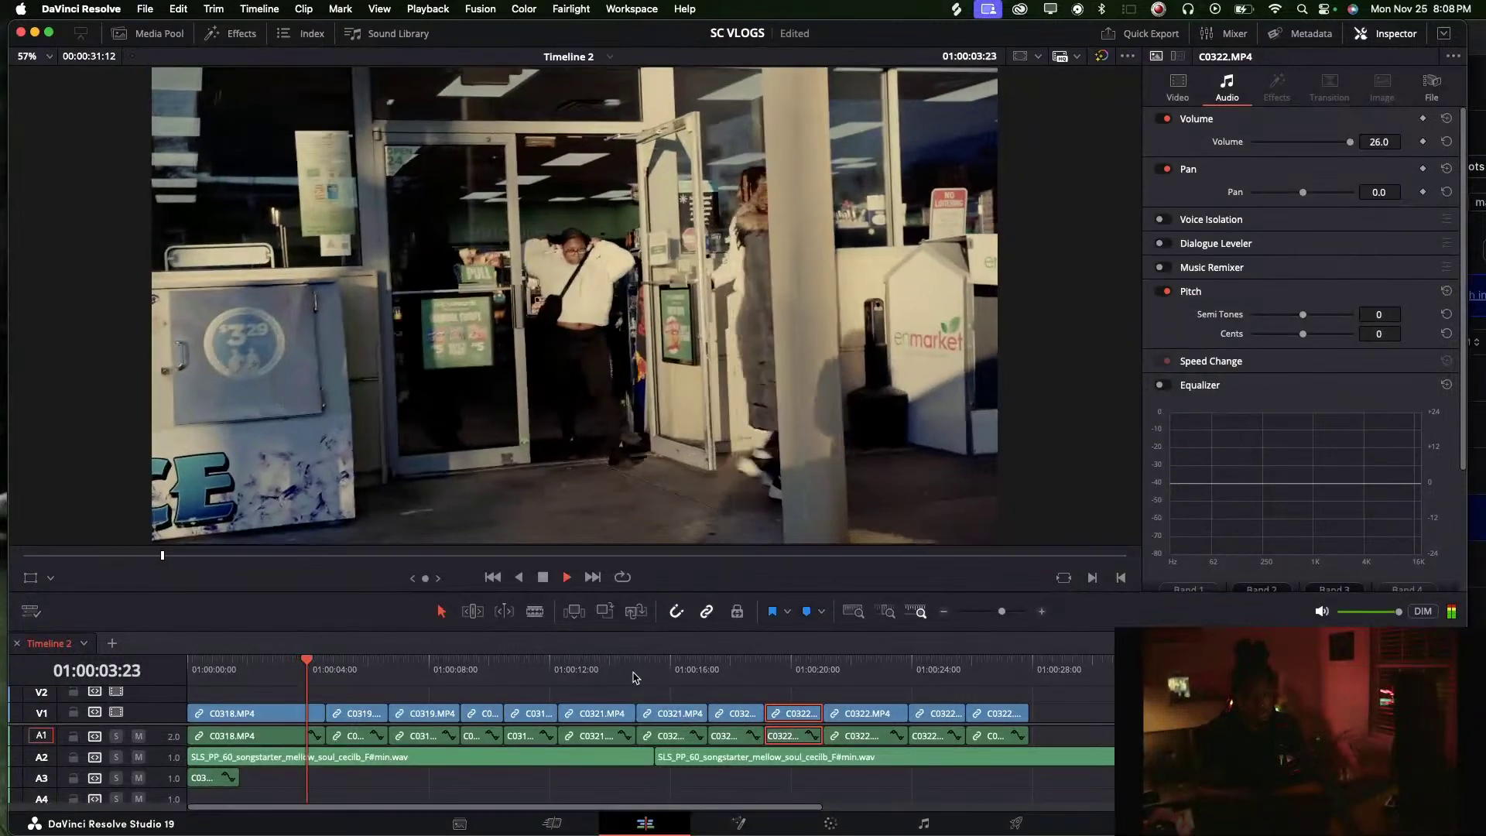
pyautogui.press('space')
pyautogui.press('space')
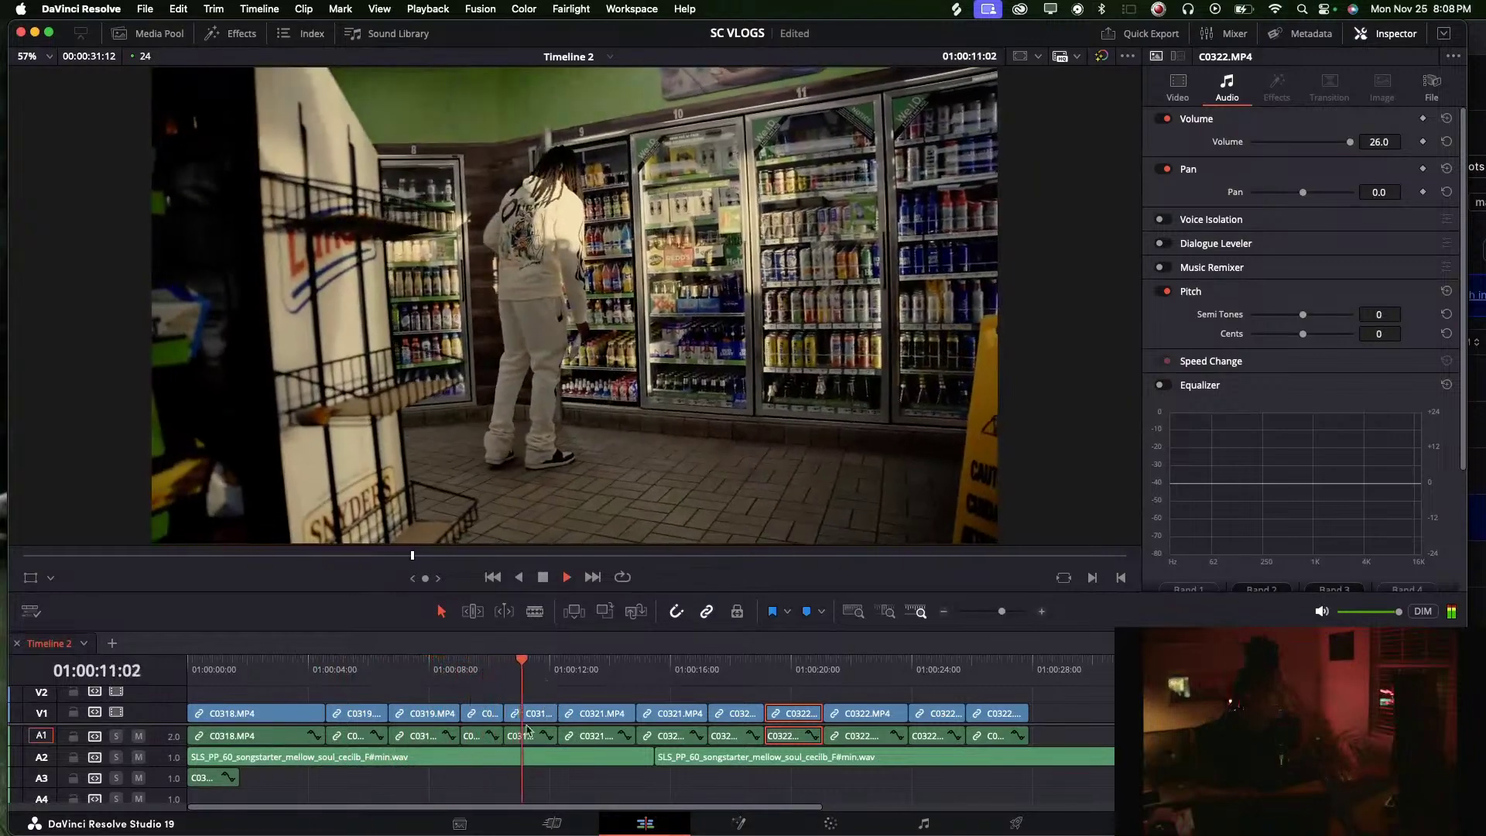
# Adjust the Global exposure of clip 05 with the HDR colour wheels on the Color page, and play on into clip 06
pyautogui.click(464, 666)
pyautogui.press('space')
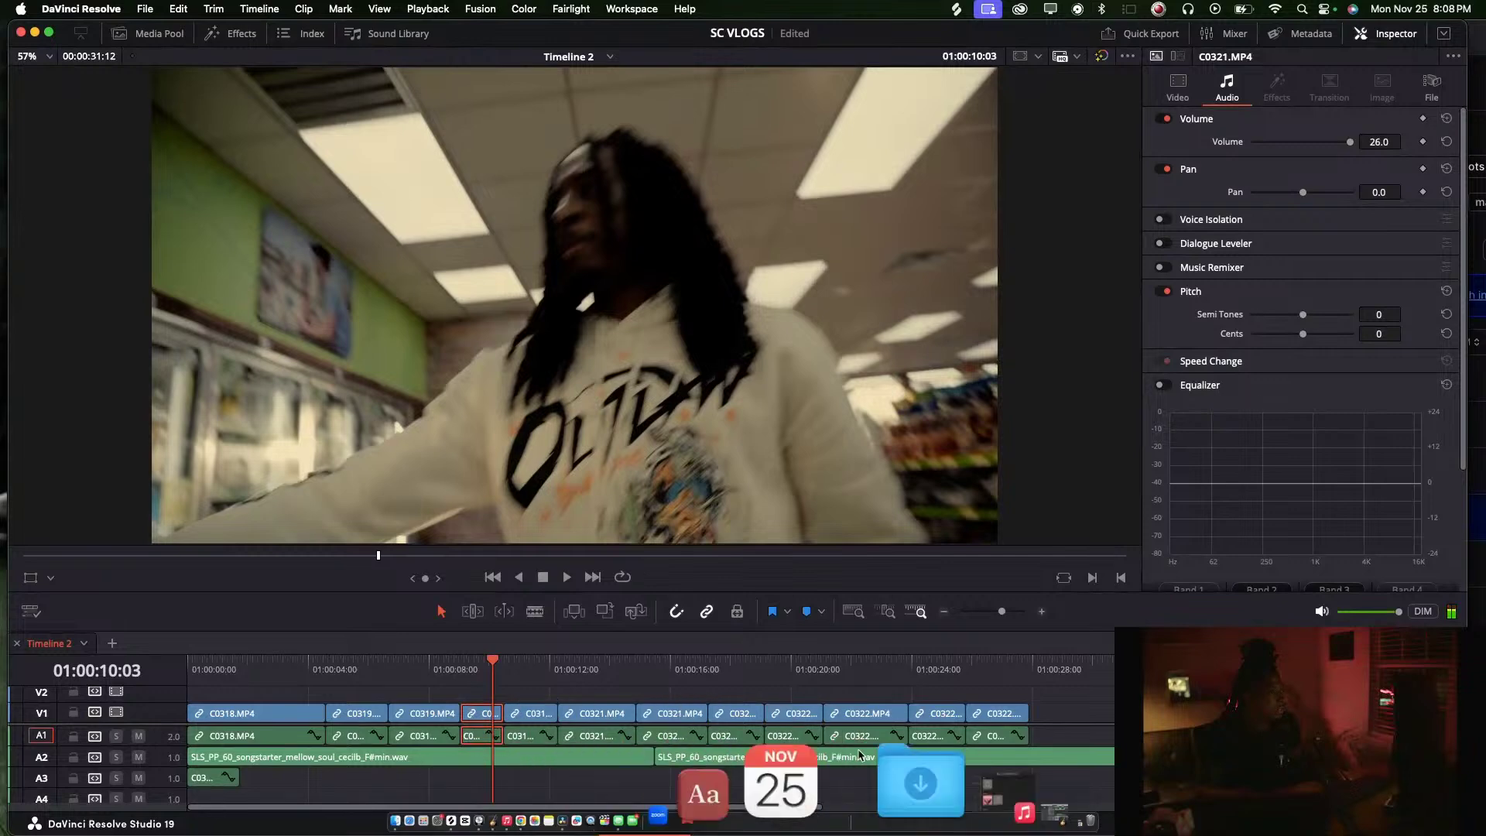
pyautogui.click(853, 826)
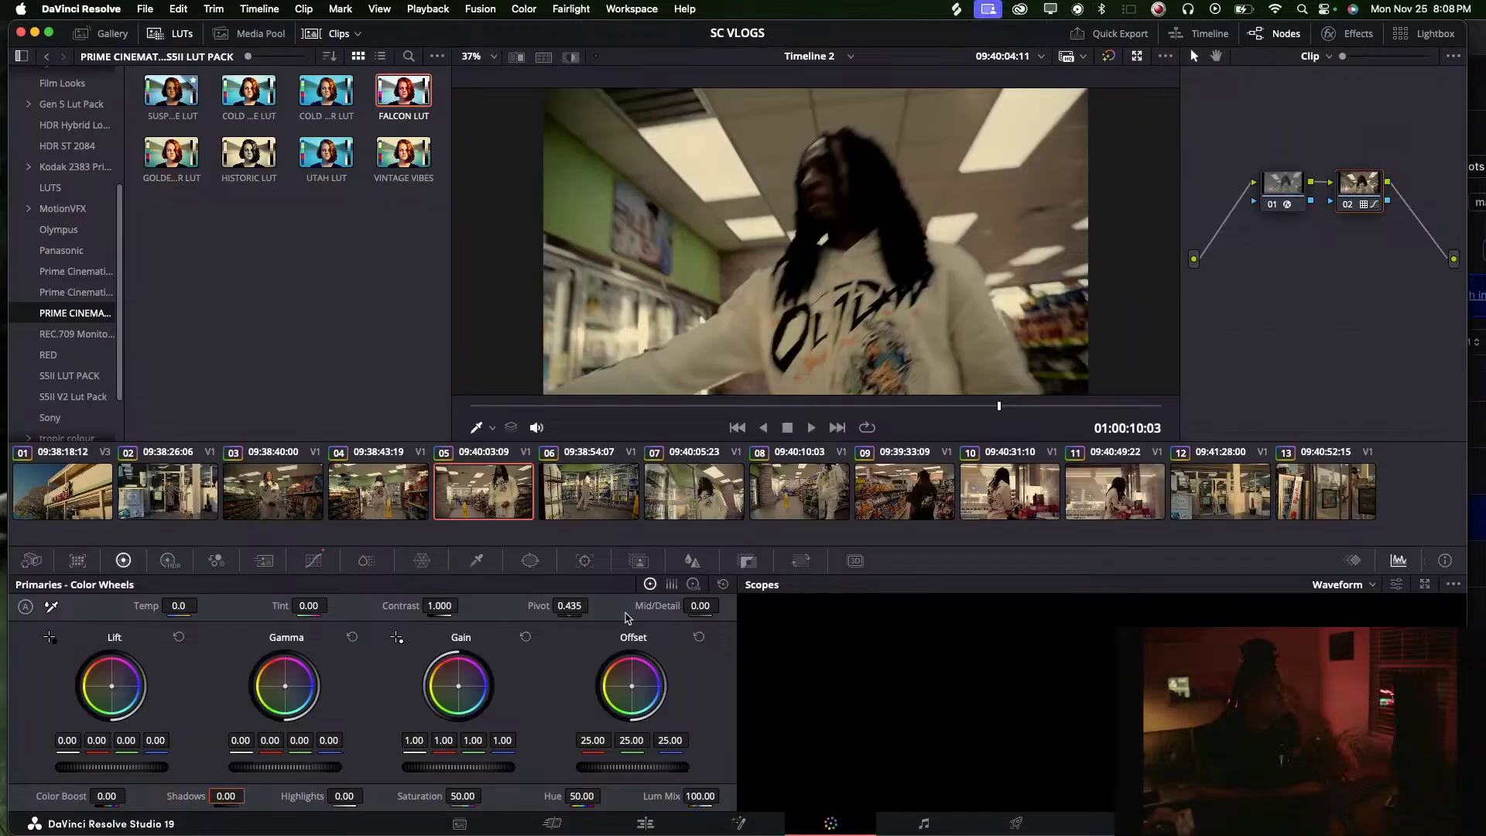
pyautogui.click(186, 569)
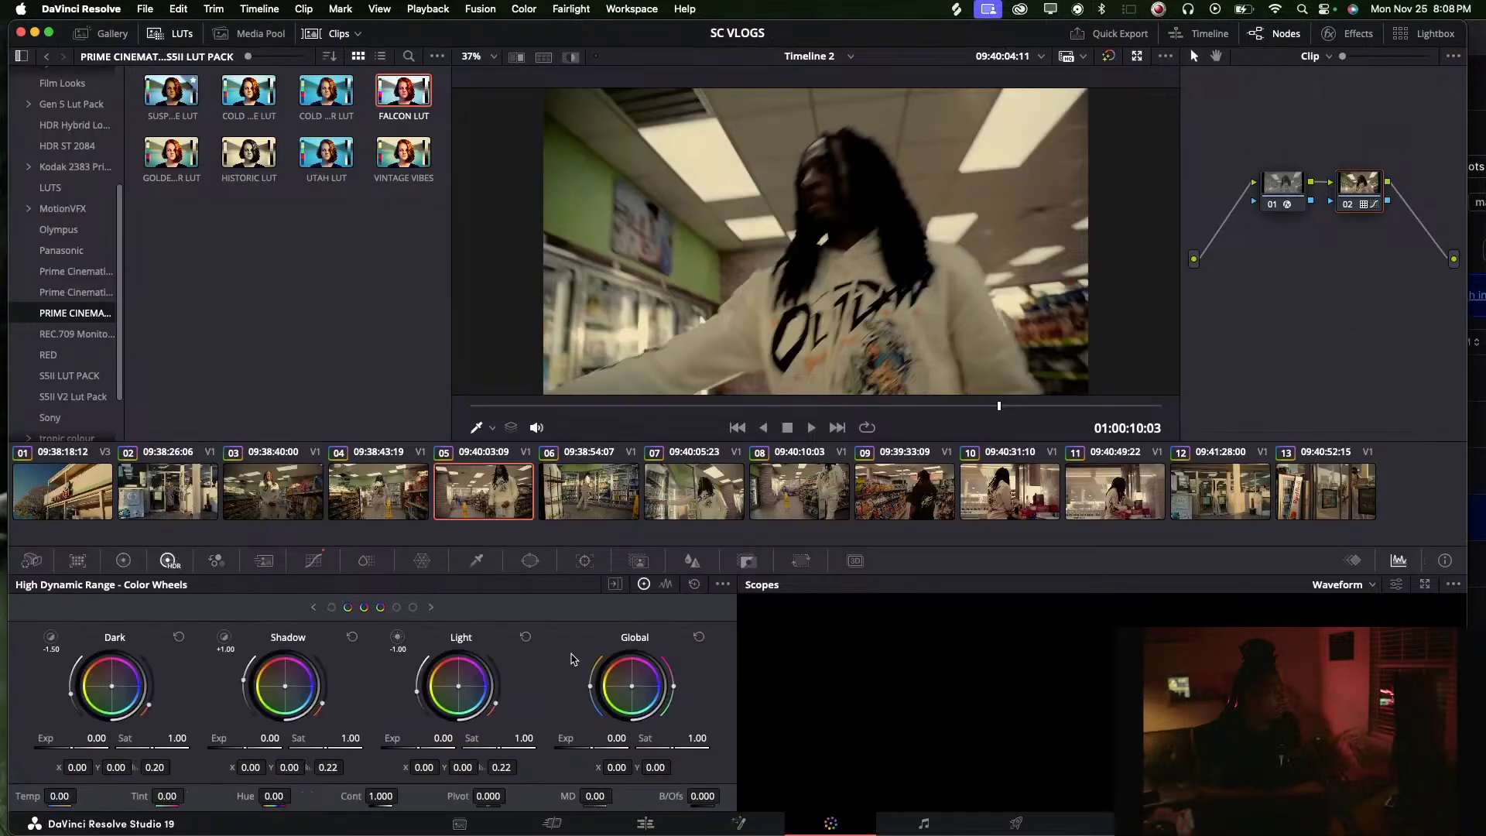
pyautogui.moveTo(588, 749); pyautogui.dragTo(602, 749)
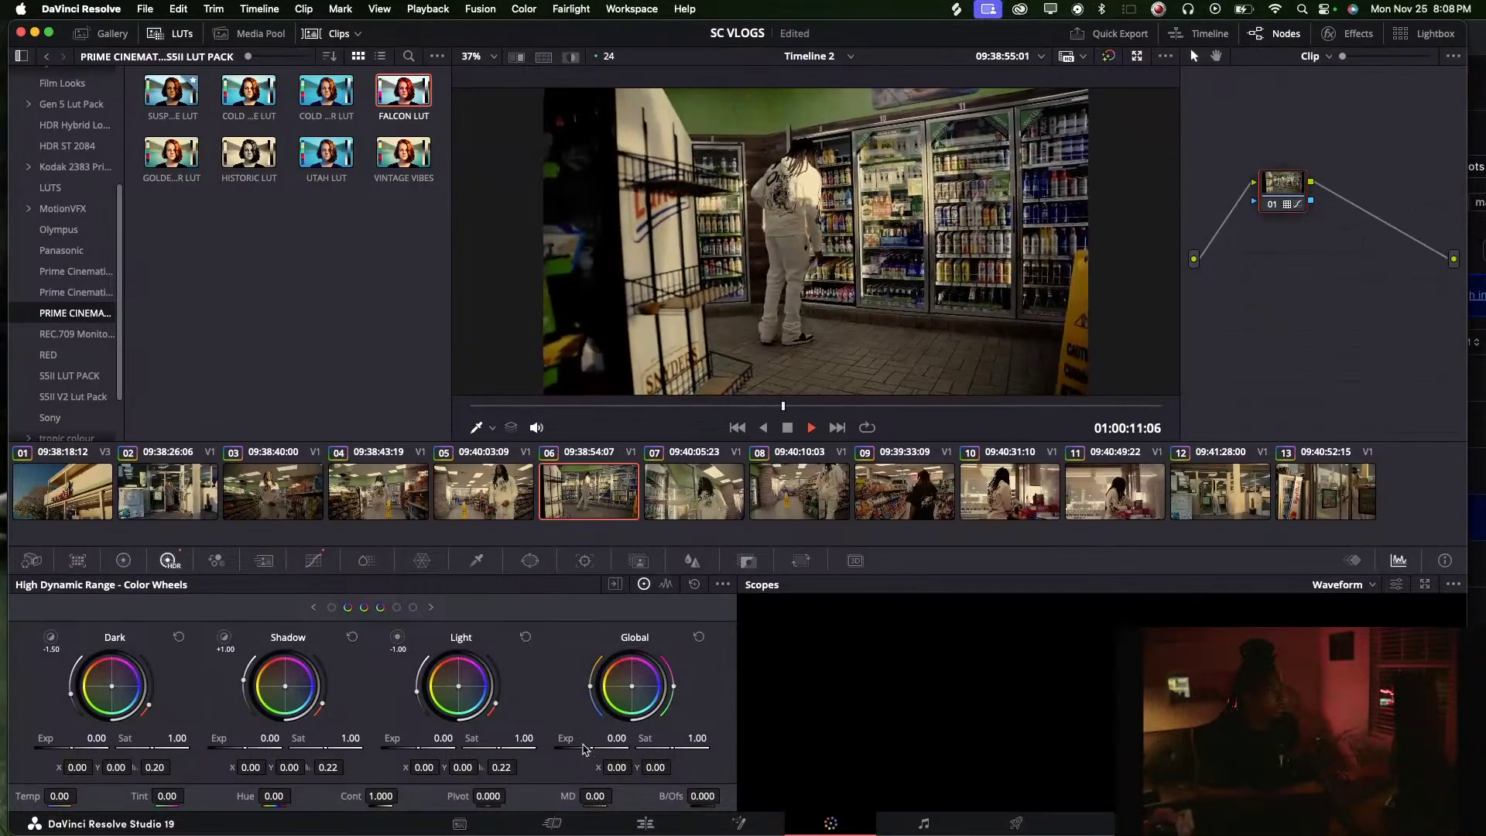
# Cool the counter shot, clip 10, by setting its Temp to -220 in the primaries, and play it
pyautogui.click(1038, 498)
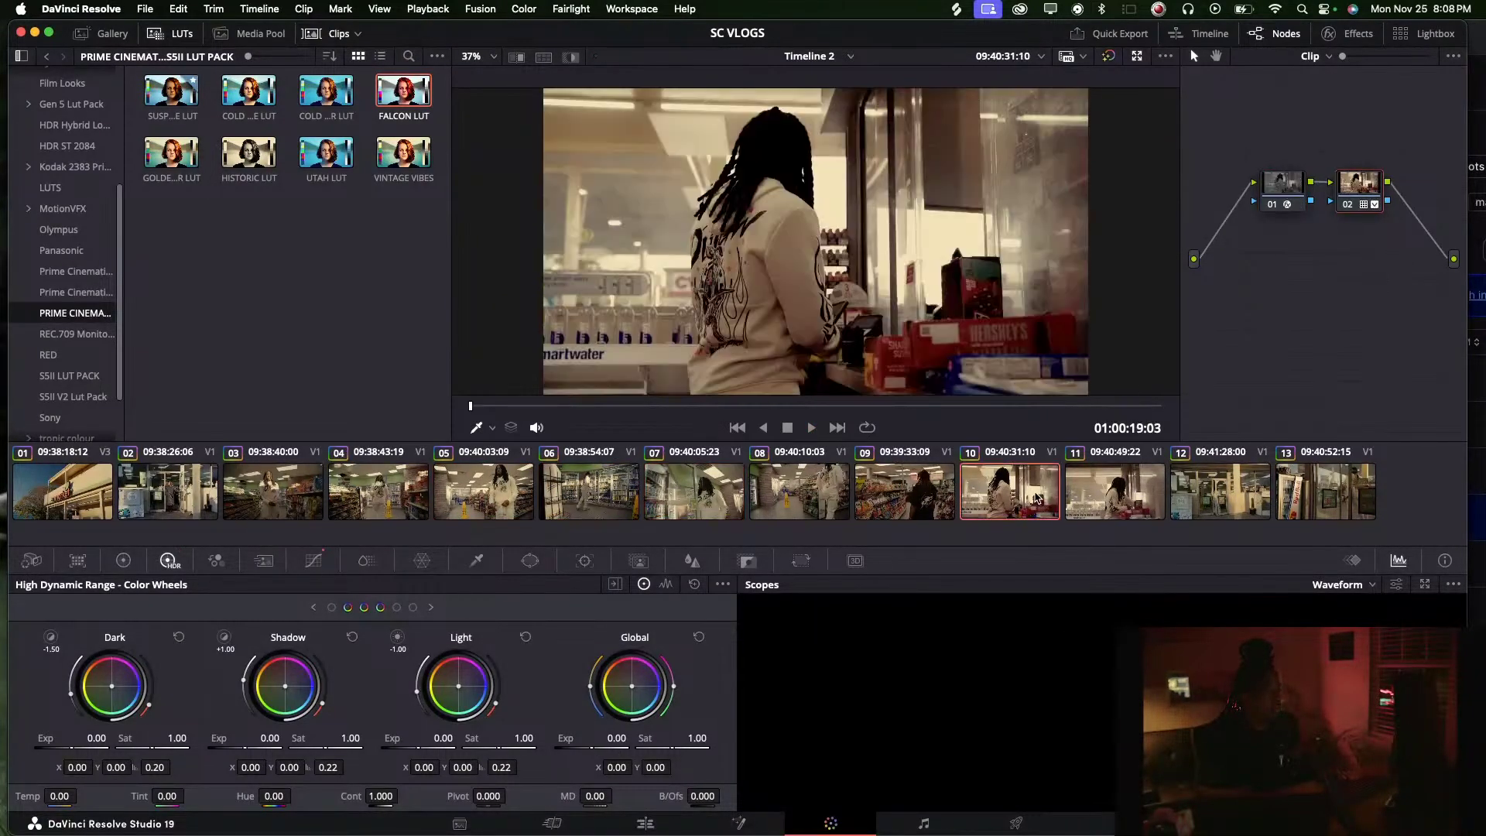
pyautogui.click(124, 560)
pyautogui.moveTo(183, 611)
pyautogui.mouseDown()
pyautogui.moveTo(147, 611)
pyautogui.moveTo(206, 605)
pyautogui.mouseUp()
pyautogui.press('space')
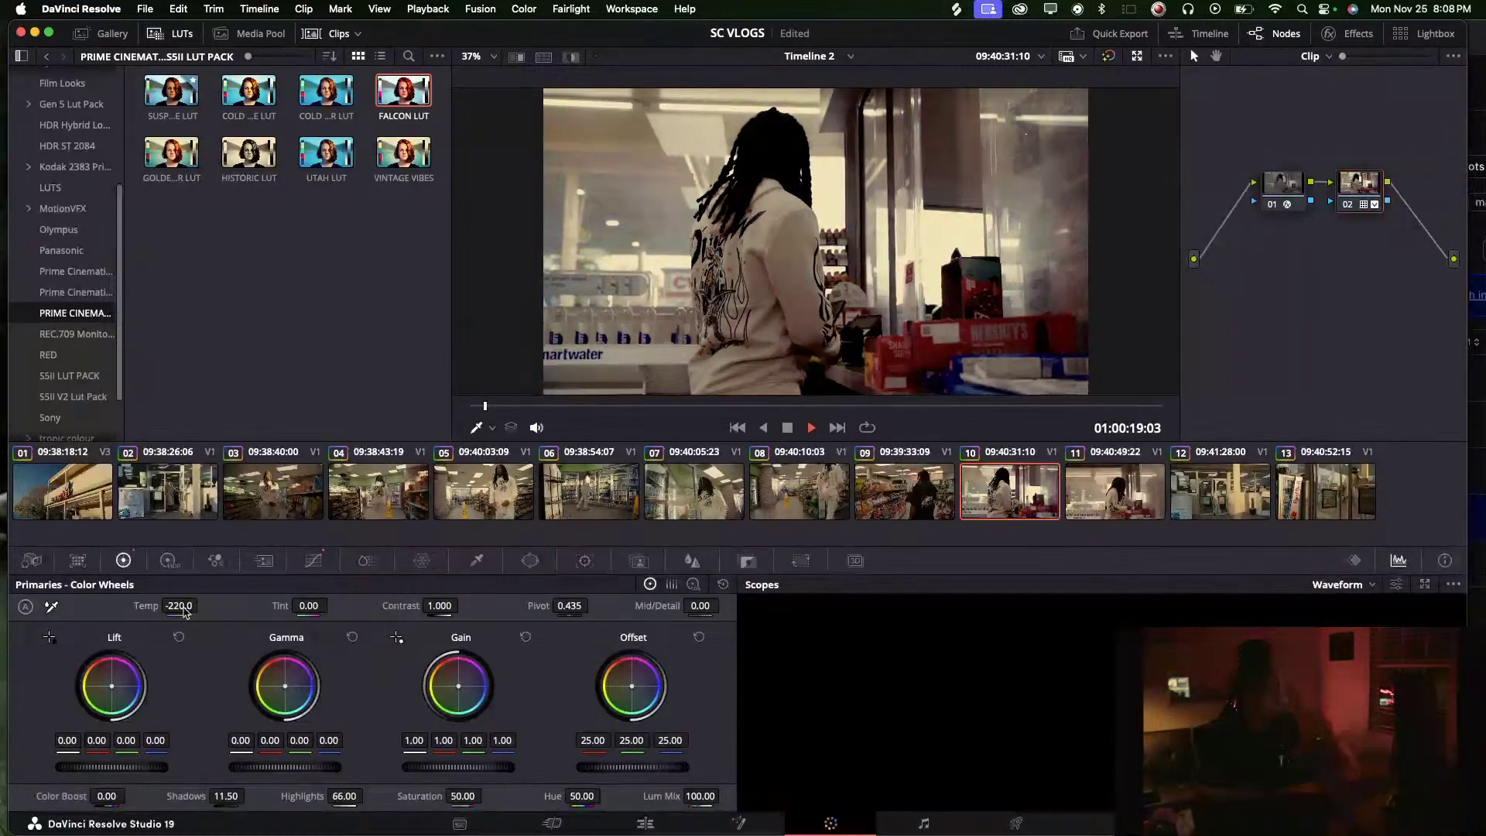
# Set the Temp of clip 11, the door shot, to -30 and play the ending
pyautogui.click(1096, 499)
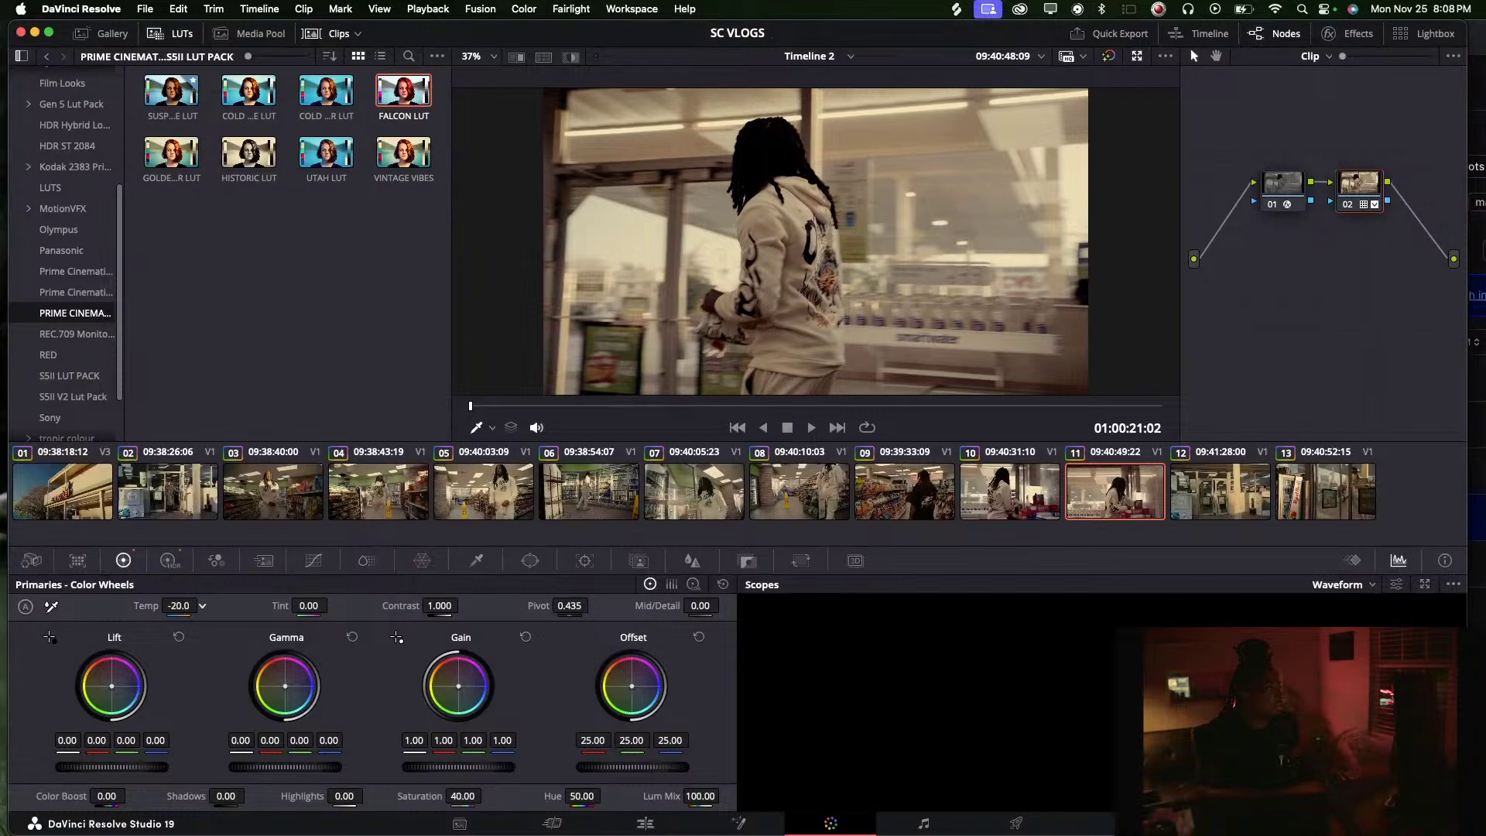
pyautogui.moveTo(202, 606); pyautogui.dragTo(202, 605)
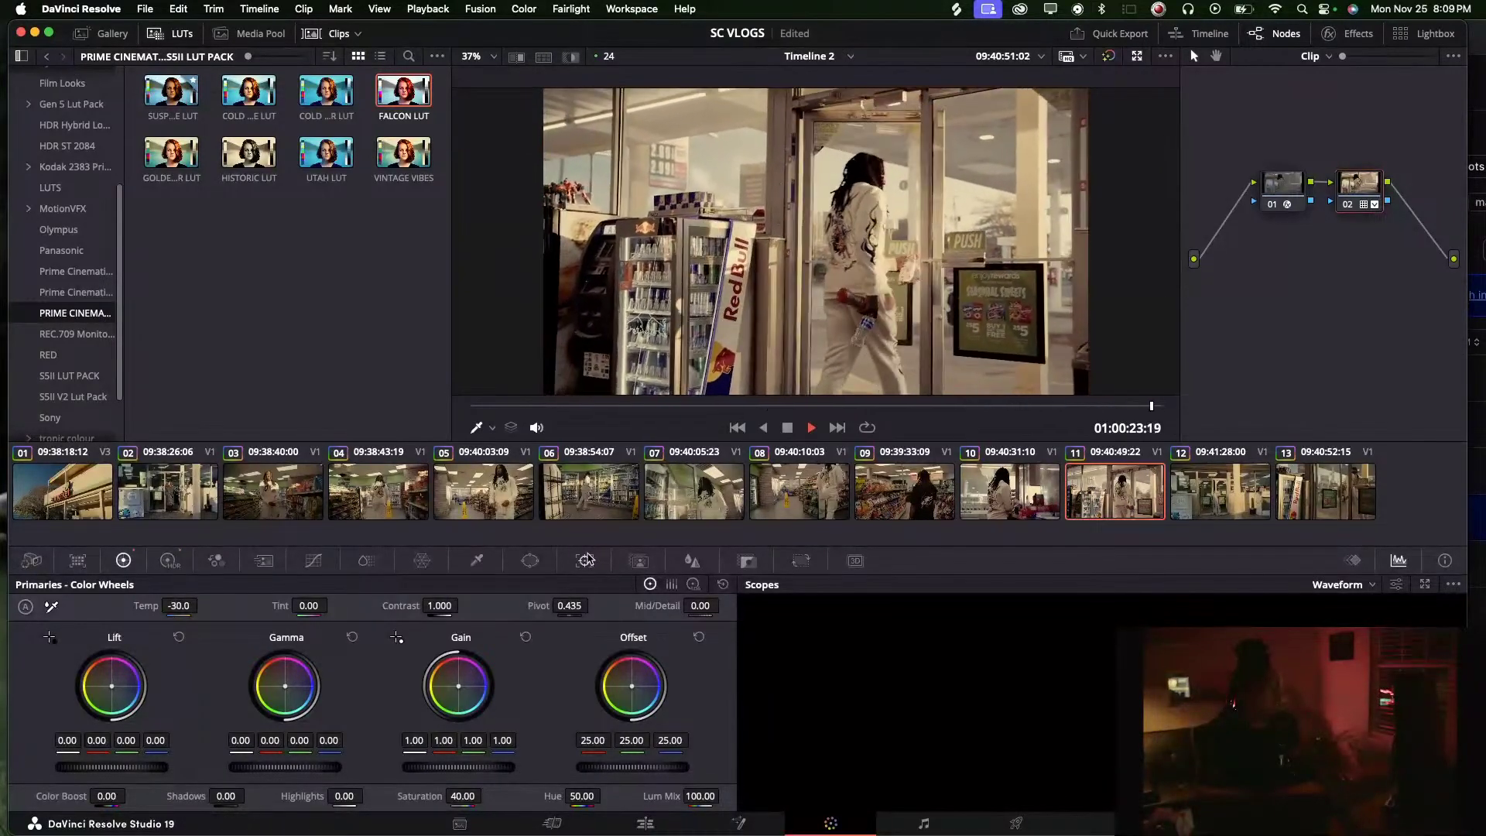
pyautogui.press('space')
pyautogui.press('space')
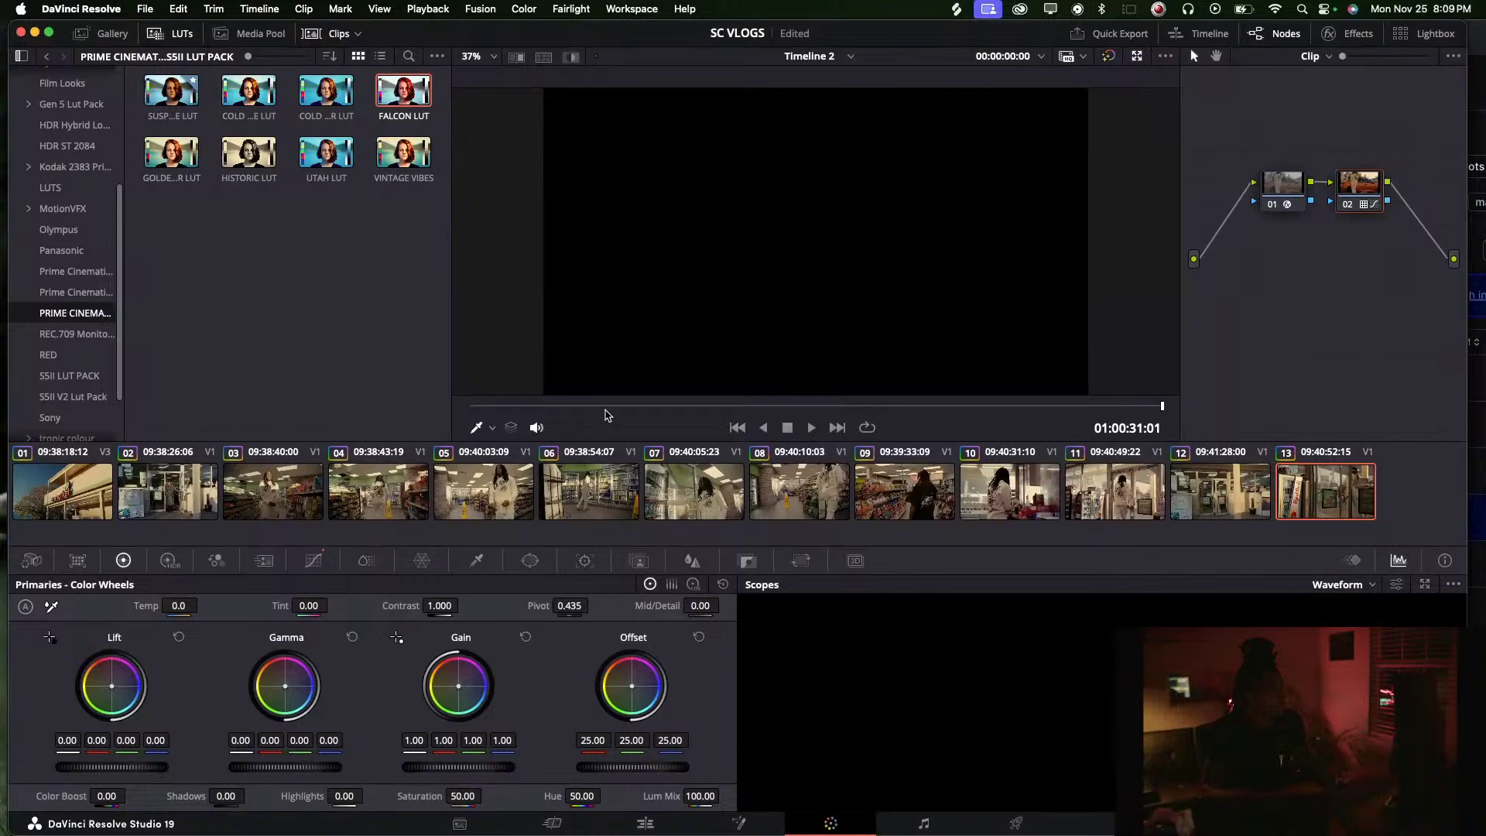
# Replay the graded sequence through the counter shot in clip 10
pyautogui.press('Up')
pyautogui.click(739, 427)
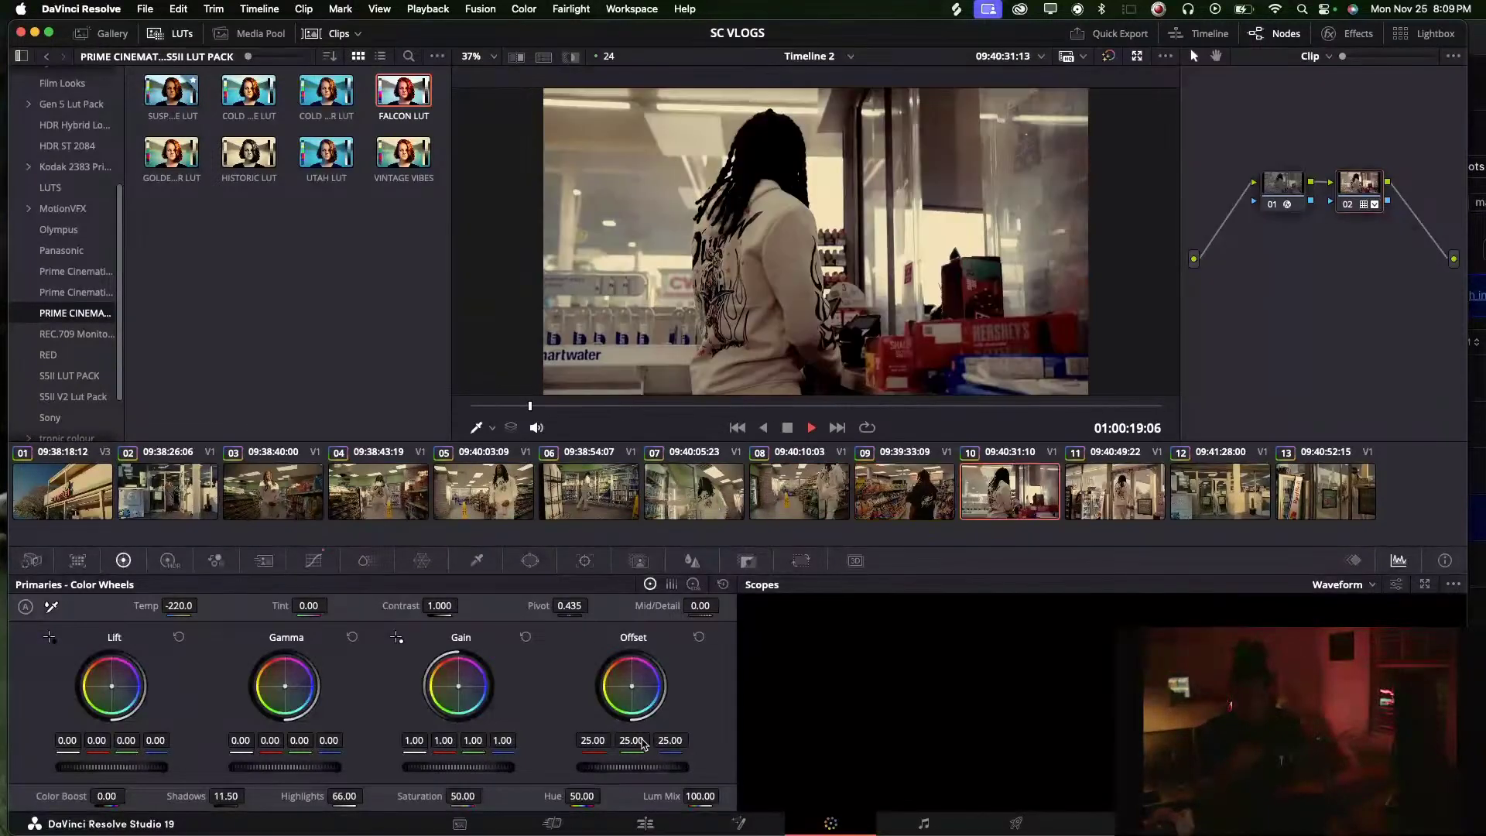
pyautogui.press('space')
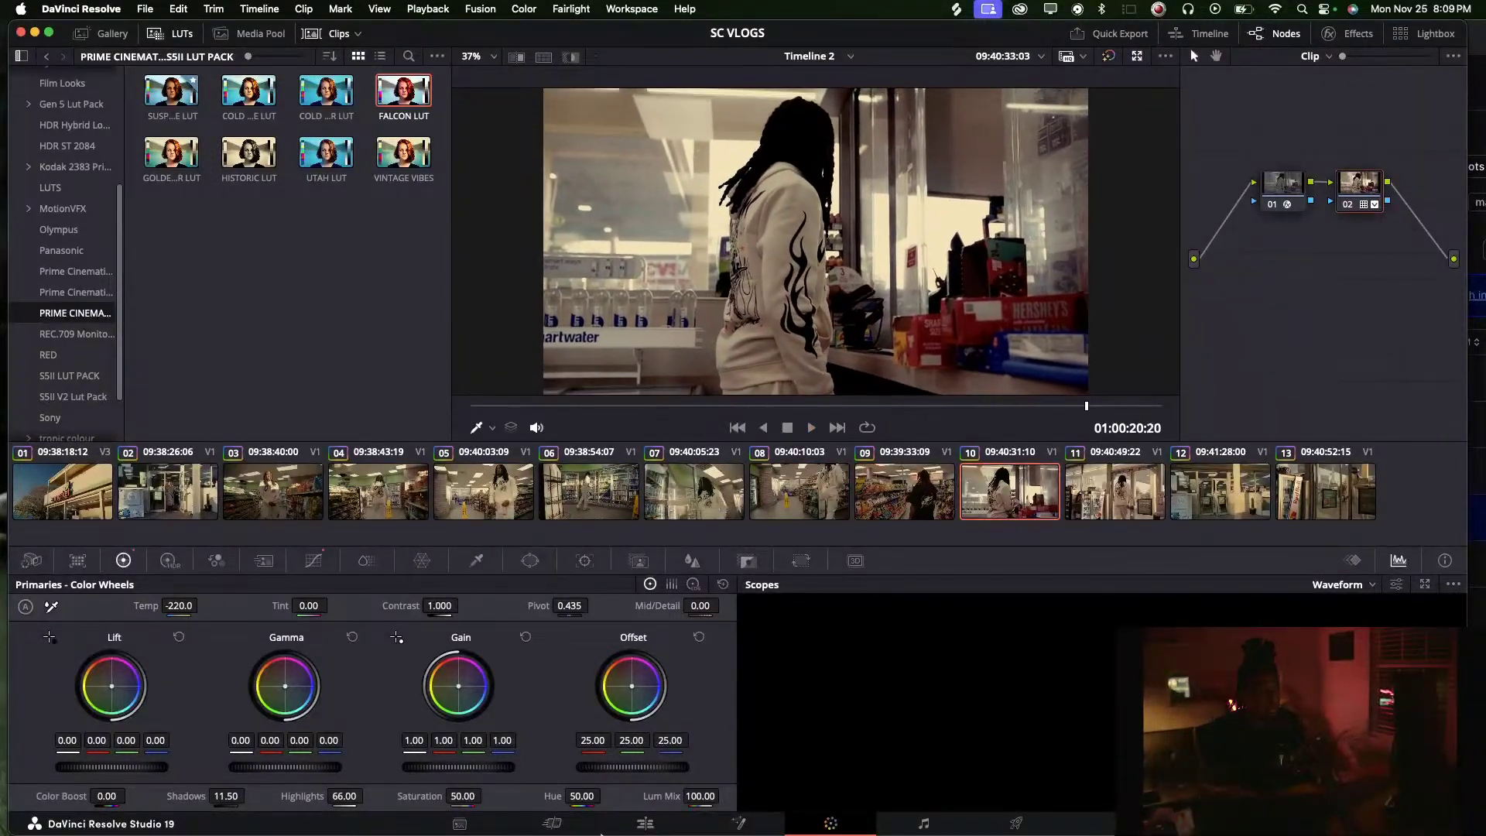
# Compare the look of clips 11, 12 and 13 with clips 08 and 09 by viewing their opening frames
pyautogui.click(1128, 488)
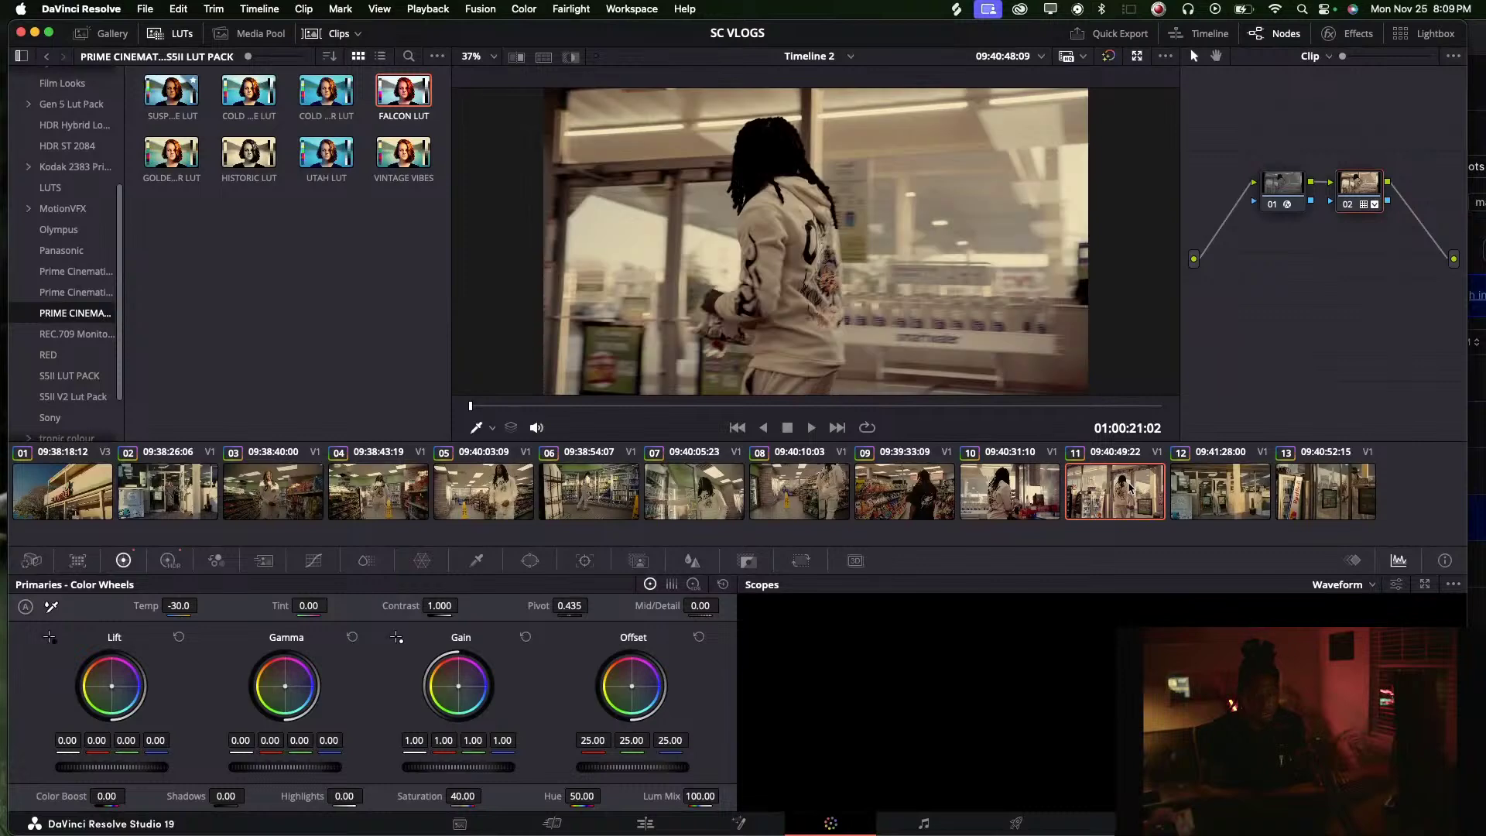
pyautogui.click(1252, 495)
pyautogui.press('Down')
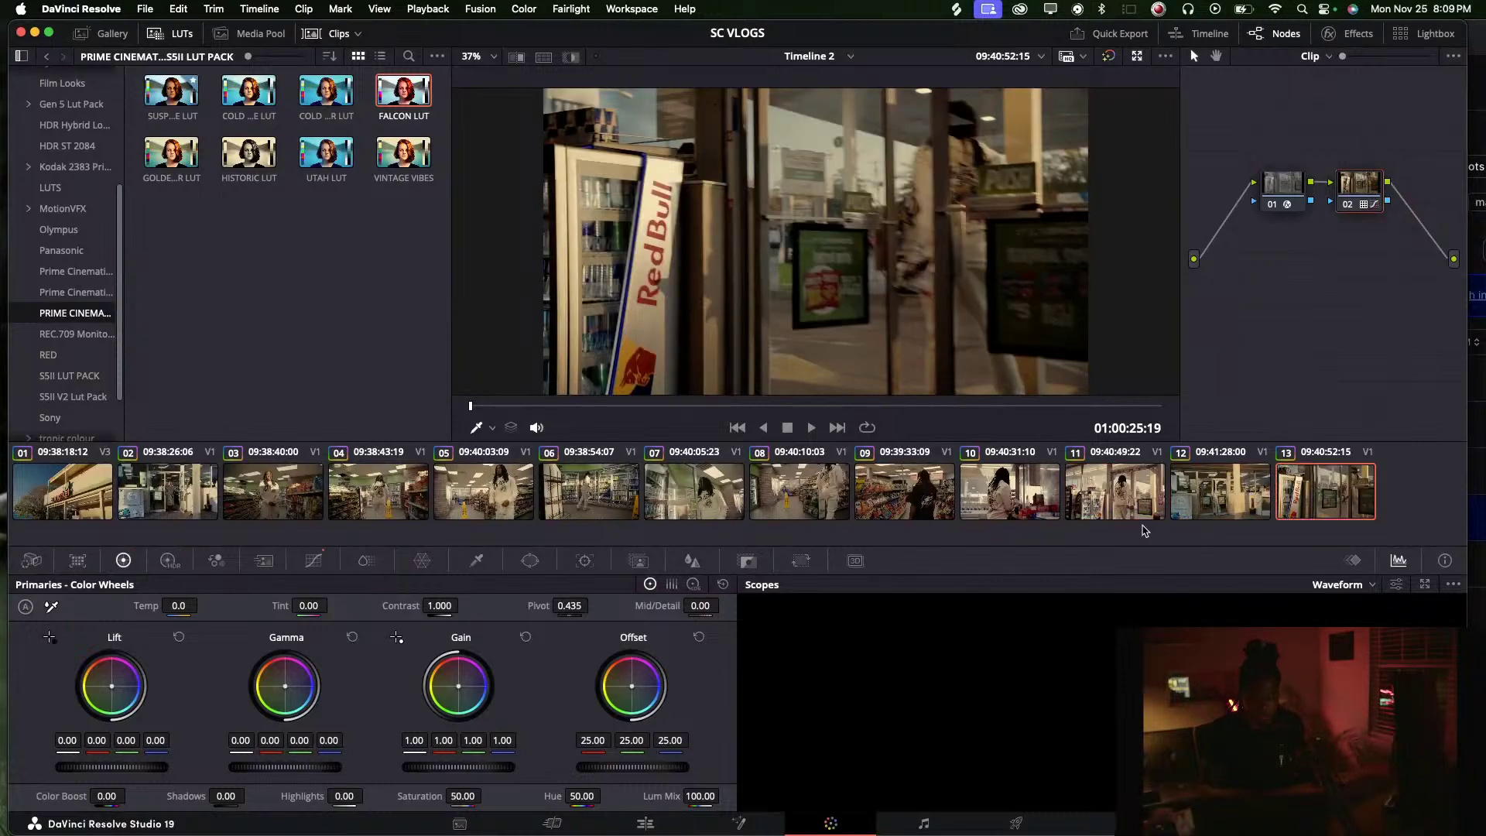
pyautogui.click(749, 481)
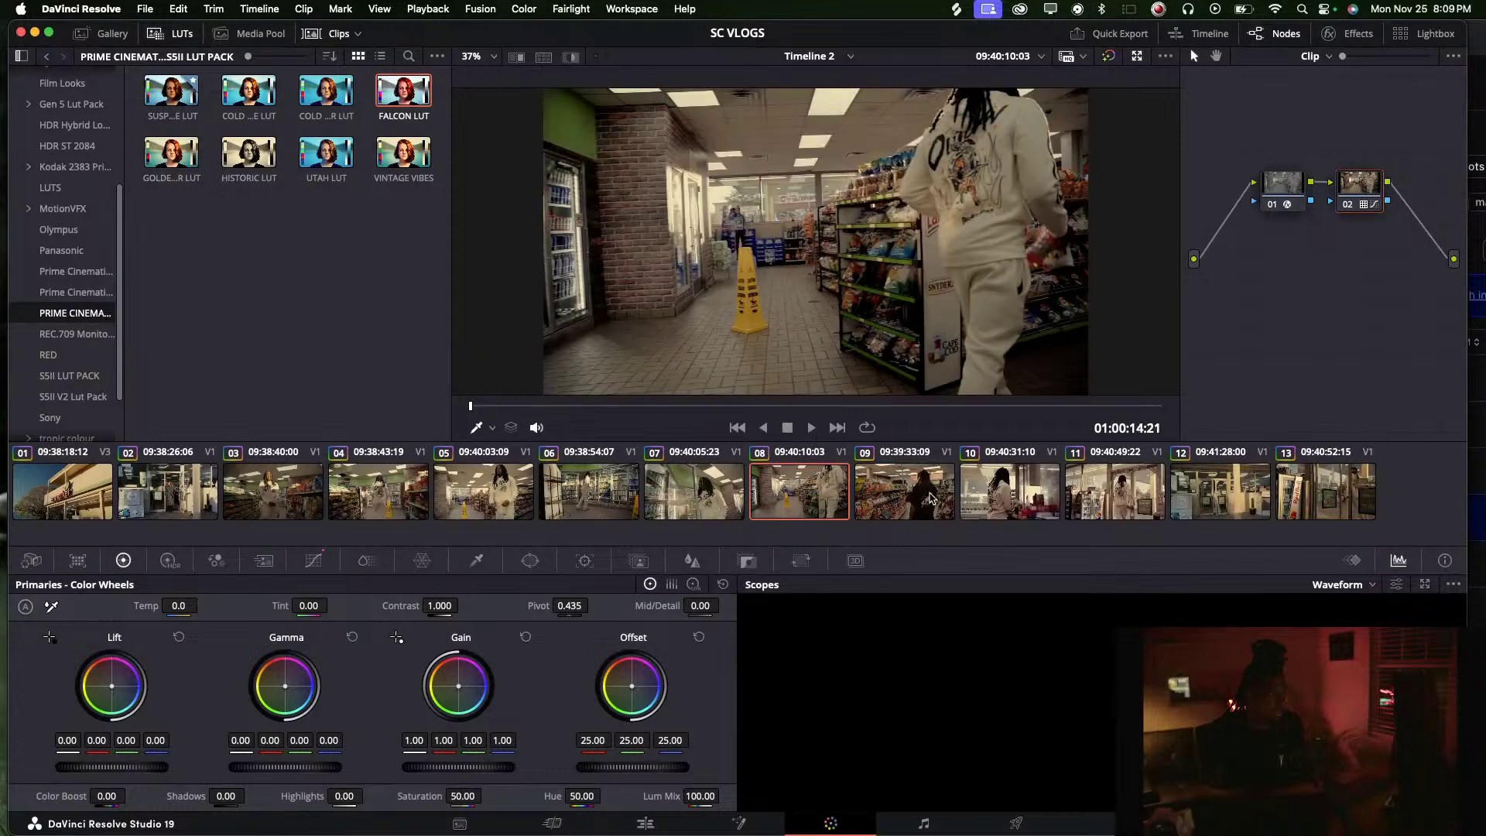
pyautogui.click(932, 498)
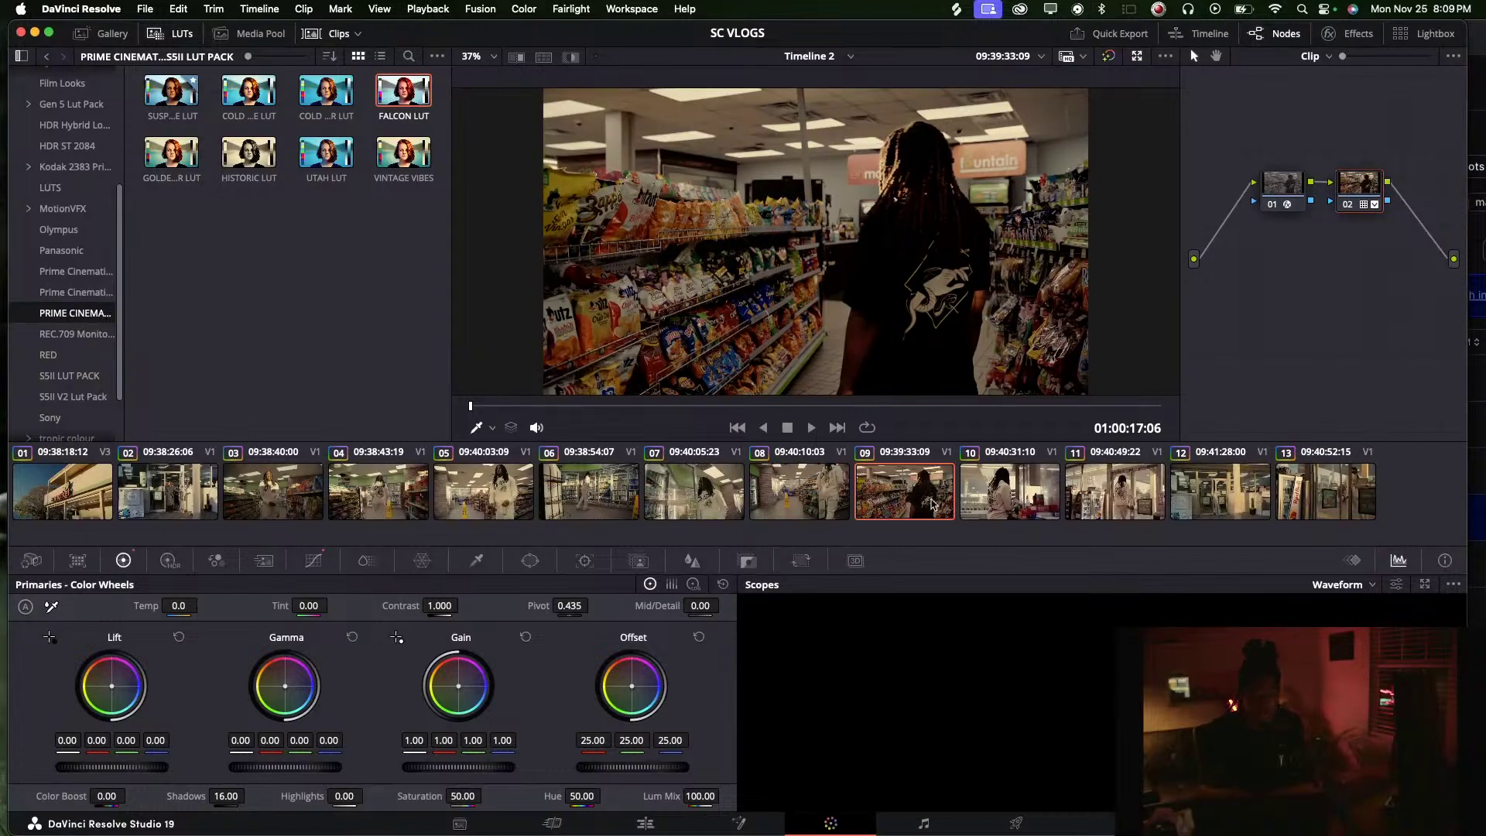
pyautogui.click(1155, 513)
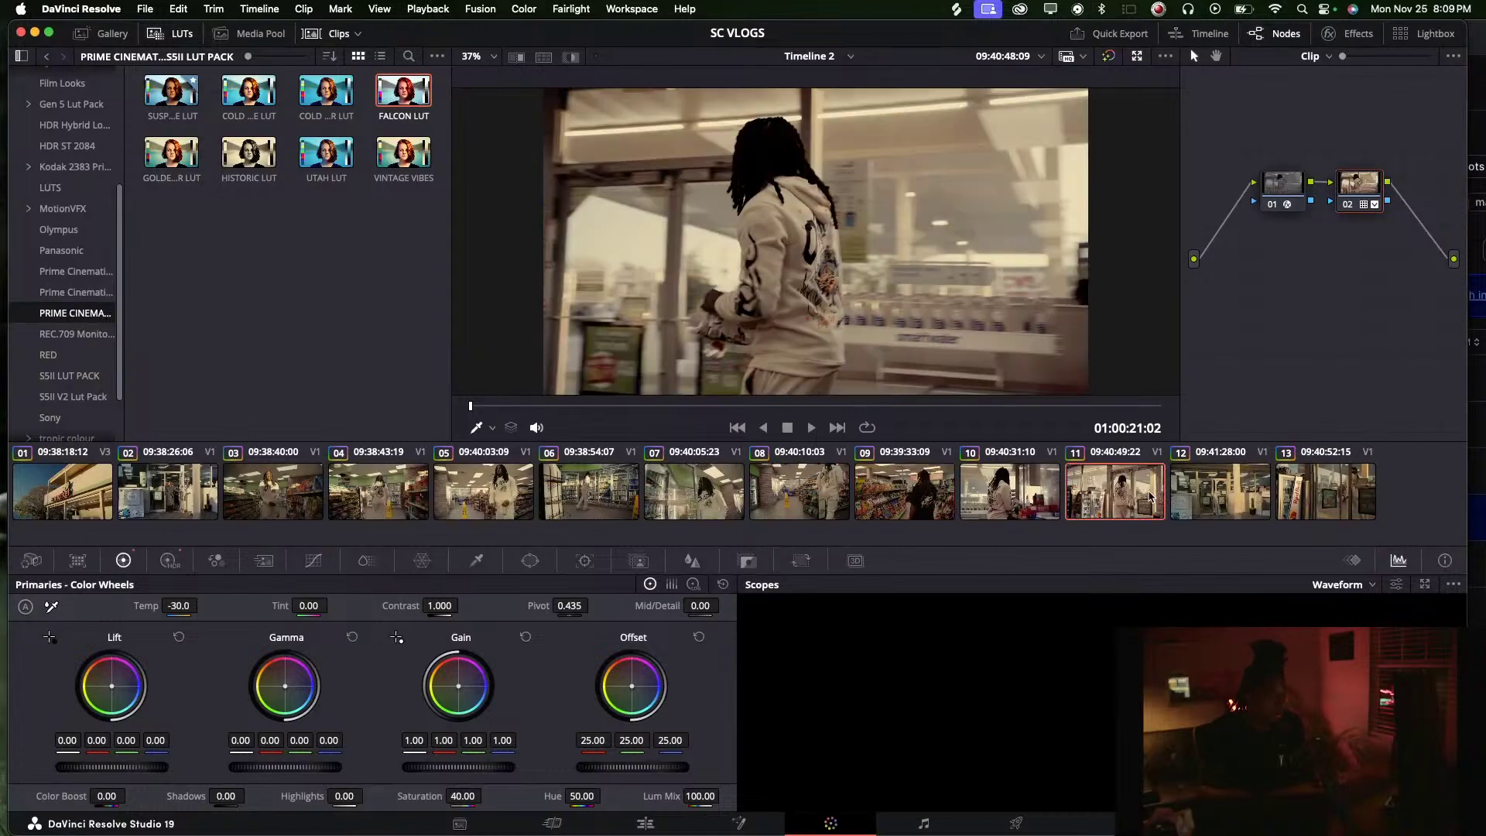
pyautogui.click(1249, 500)
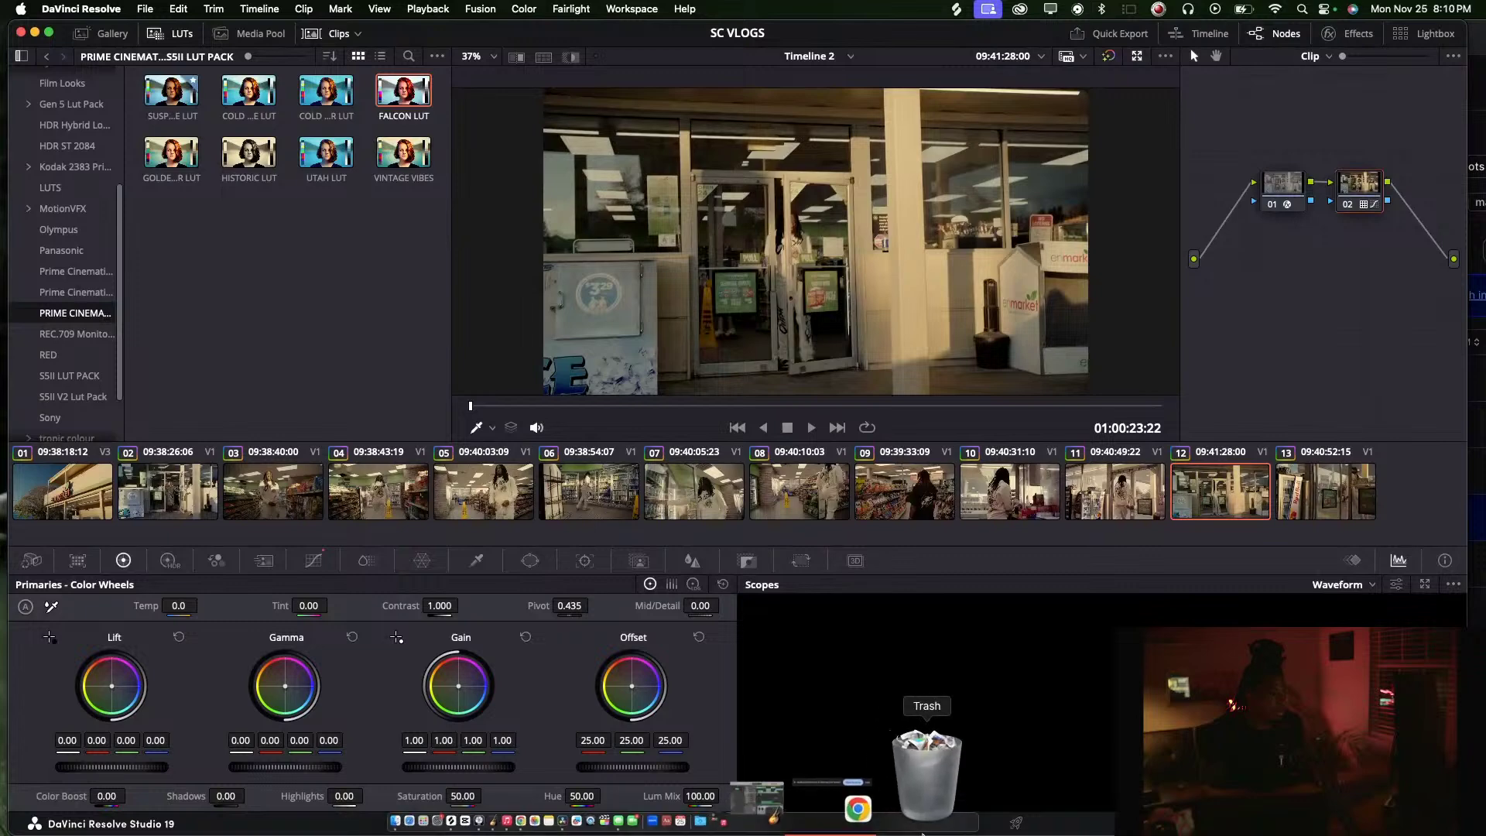
# Open the screen recording MOV_6309.mov from the Downloads folder in QuickTime Player and enlarge its window
pyautogui.click(872, 817)
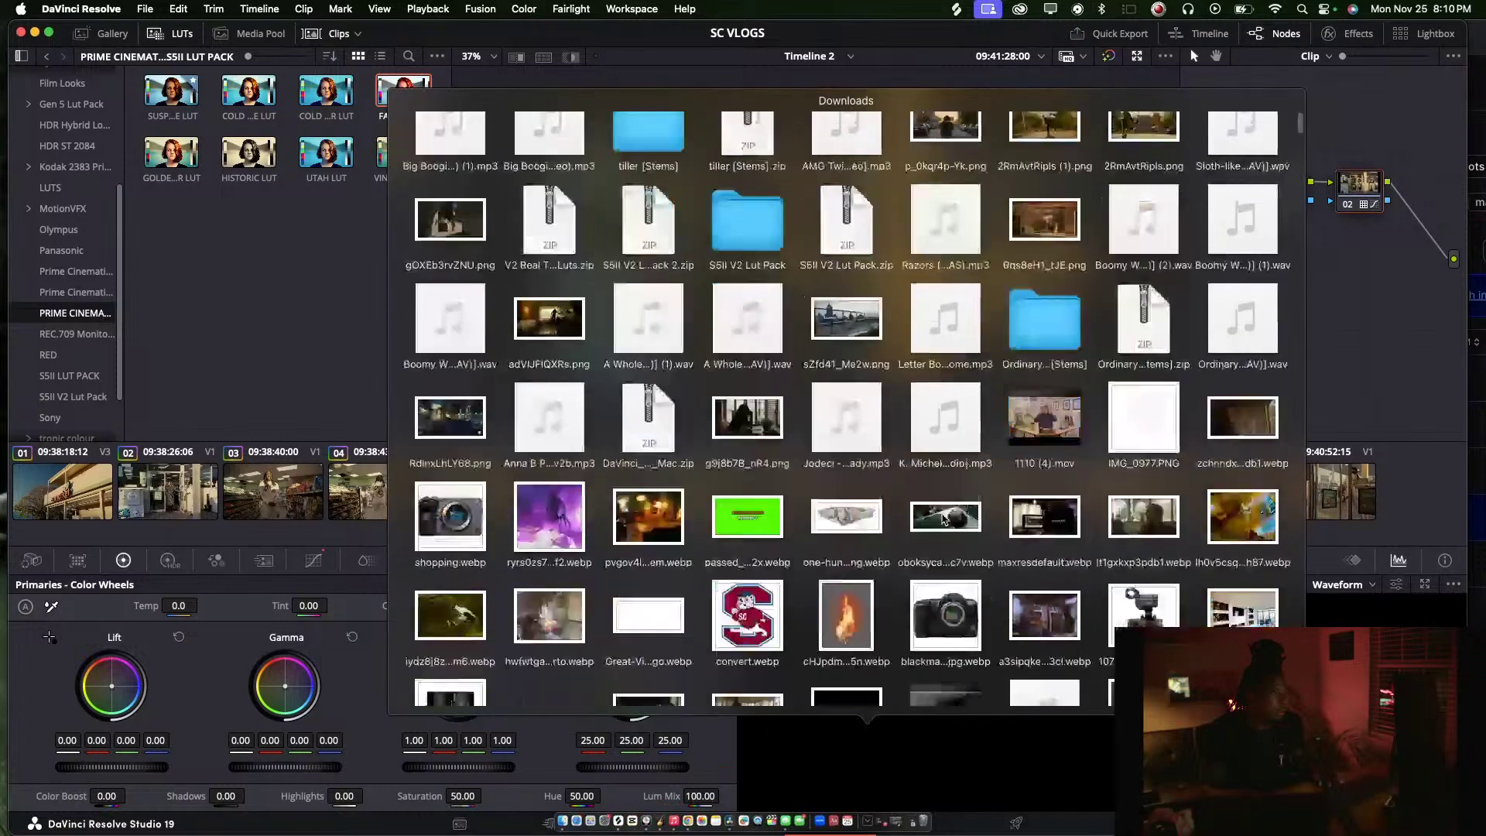
pyautogui.scroll(-2, 1071, 545)
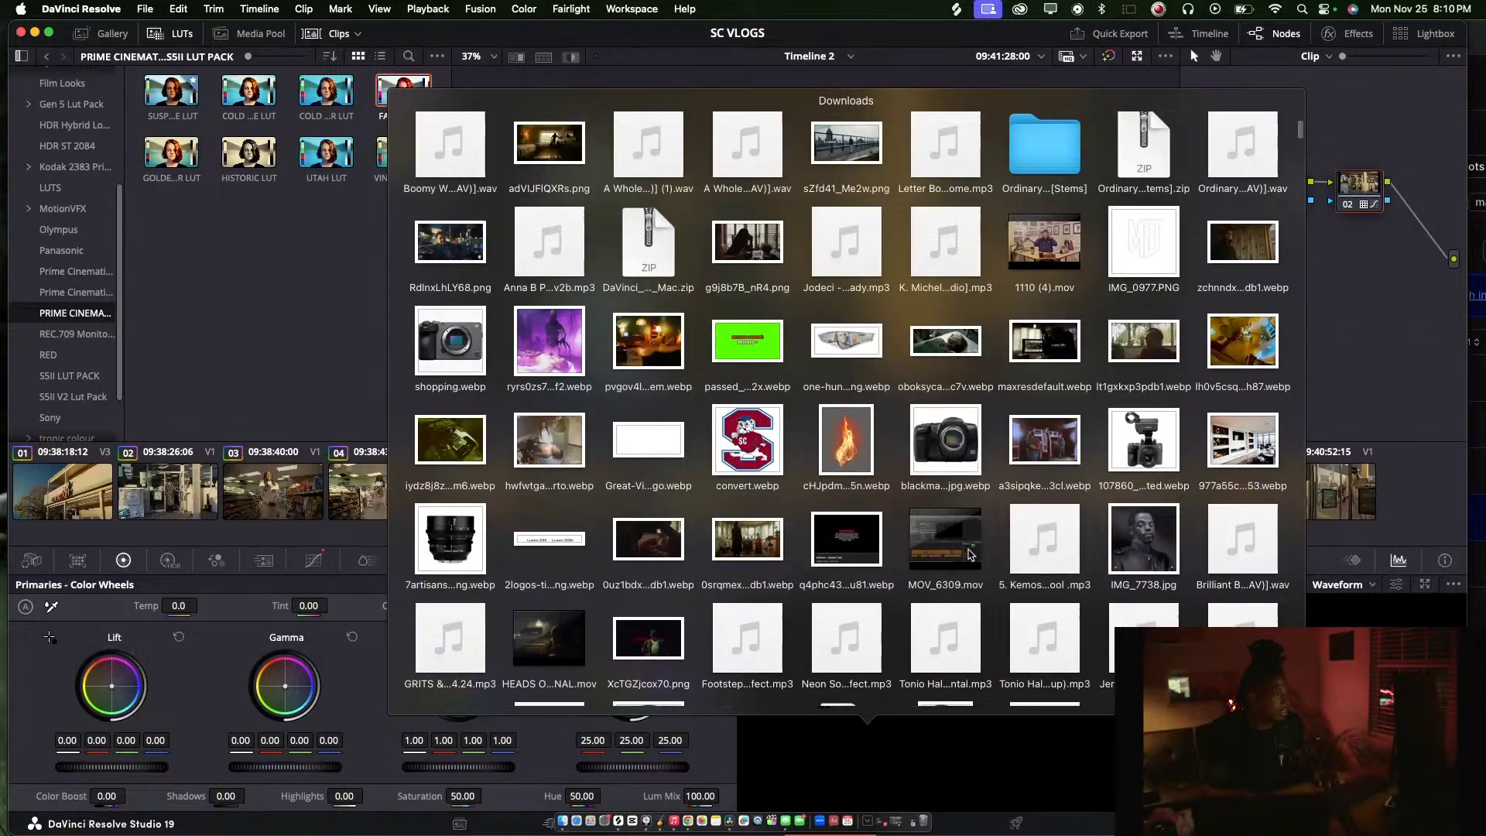
pyautogui.click(967, 551)
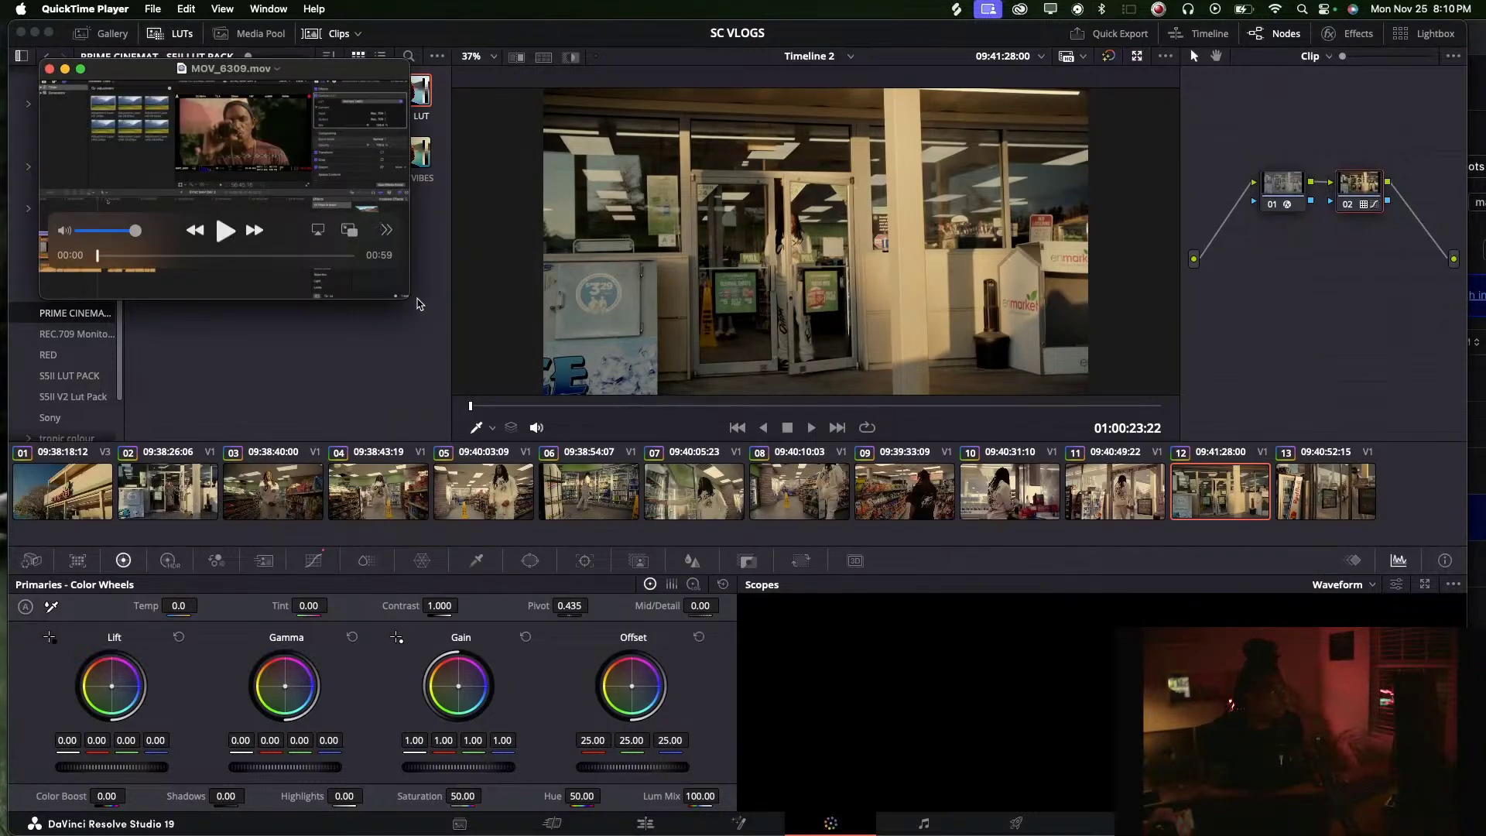
pyautogui.press('super+3')
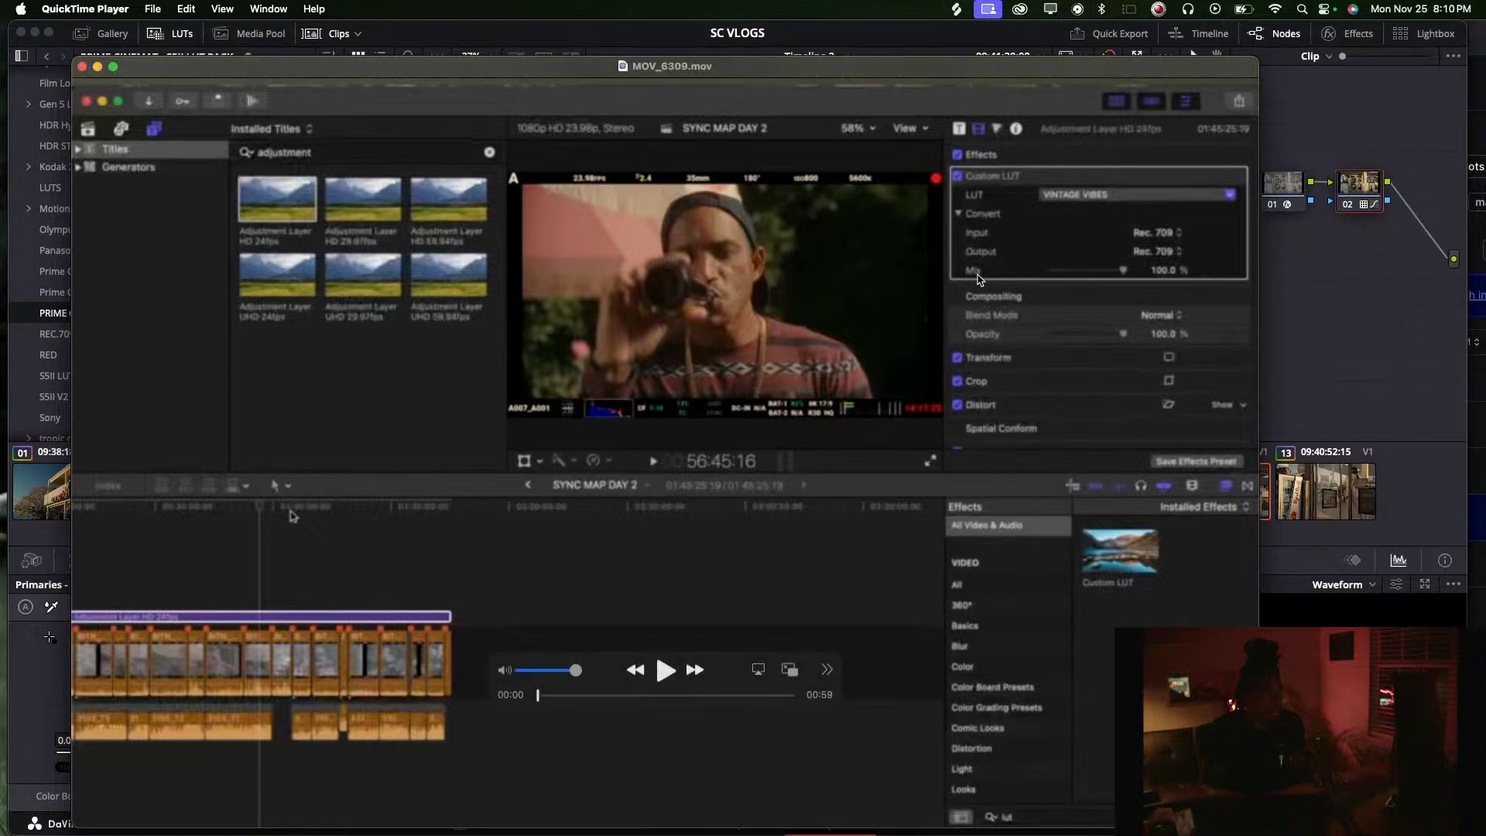
# Play MOV_6309.mov and skim ahead to about 00:37, examining how the Vintage Vibes LUT looks on the footage
pyautogui.click(665, 670)
pyautogui.moveTo(542, 695); pyautogui.dragTo(630, 698)
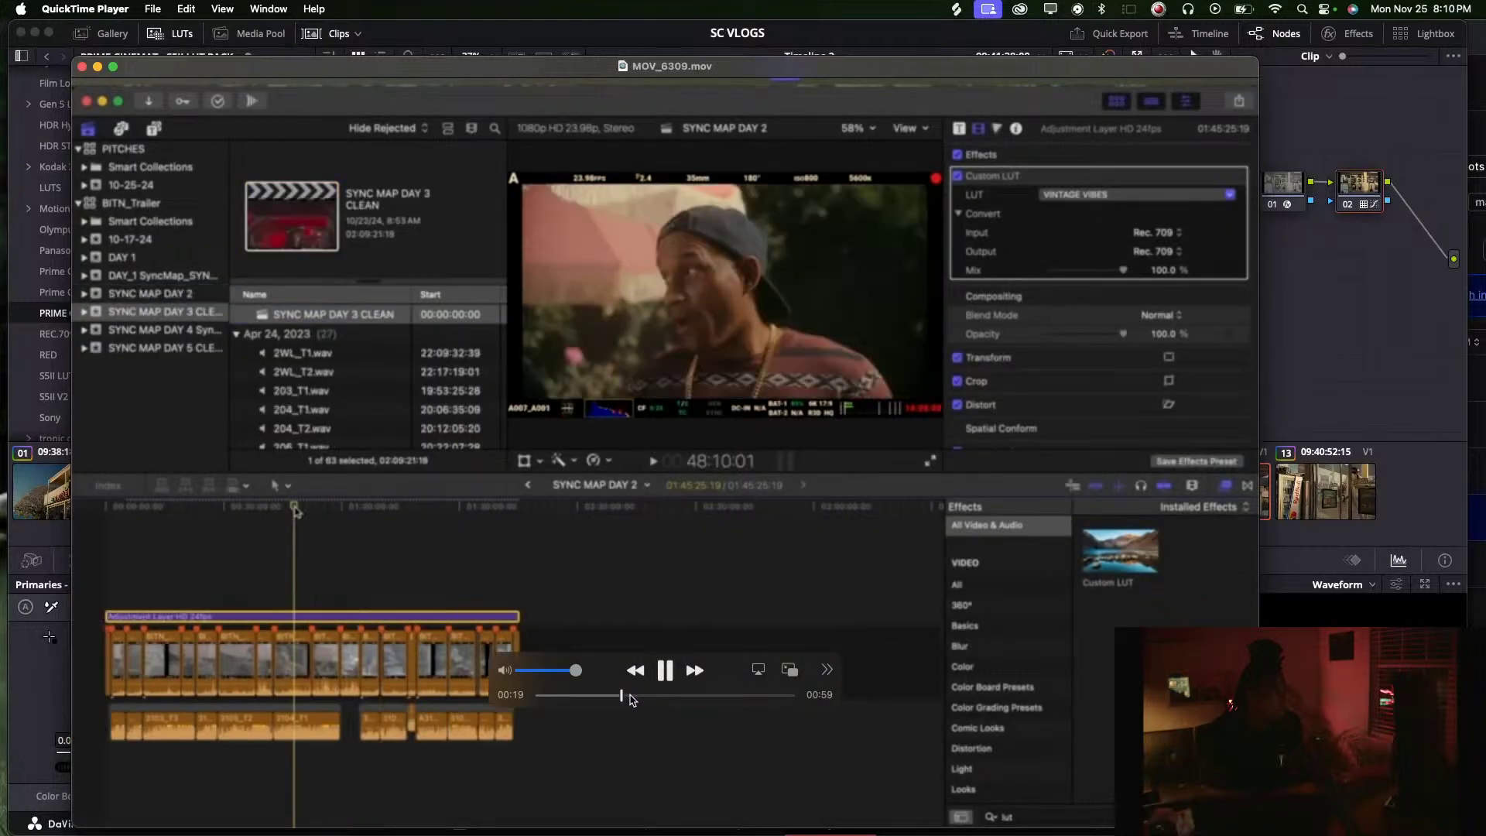
pyautogui.click(667, 673)
pyautogui.click(667, 673)
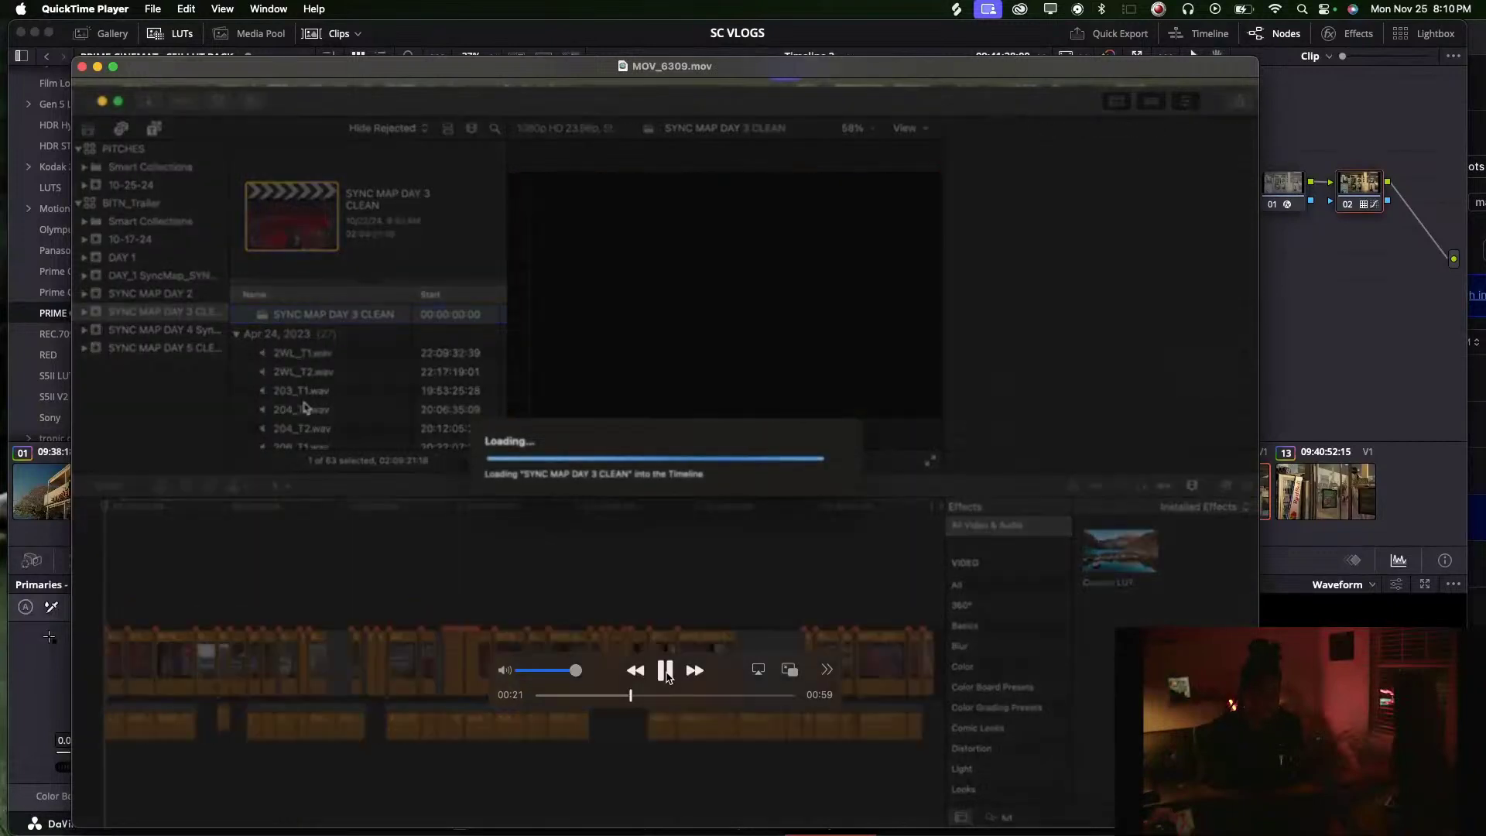
pyautogui.click(667, 673)
pyautogui.moveTo(656, 695); pyautogui.dragTo(699, 695)
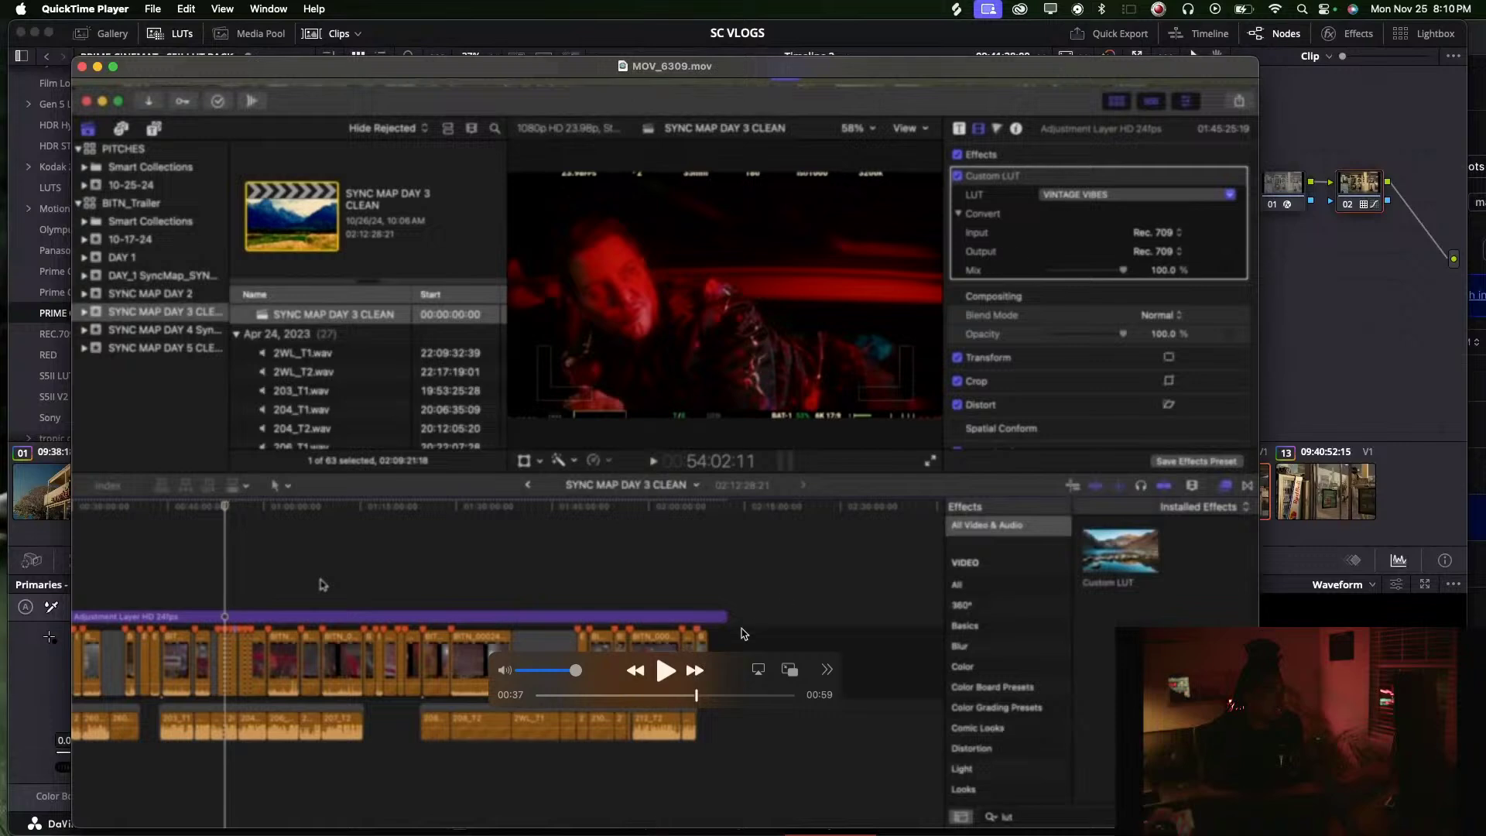
# Revisit several moments of MOV_6309.mov between about 00:08 and 00:26 to examine the LUT on different scenes, and close the recording
pyautogui.moveTo(708, 694); pyautogui.dragTo(608, 697)
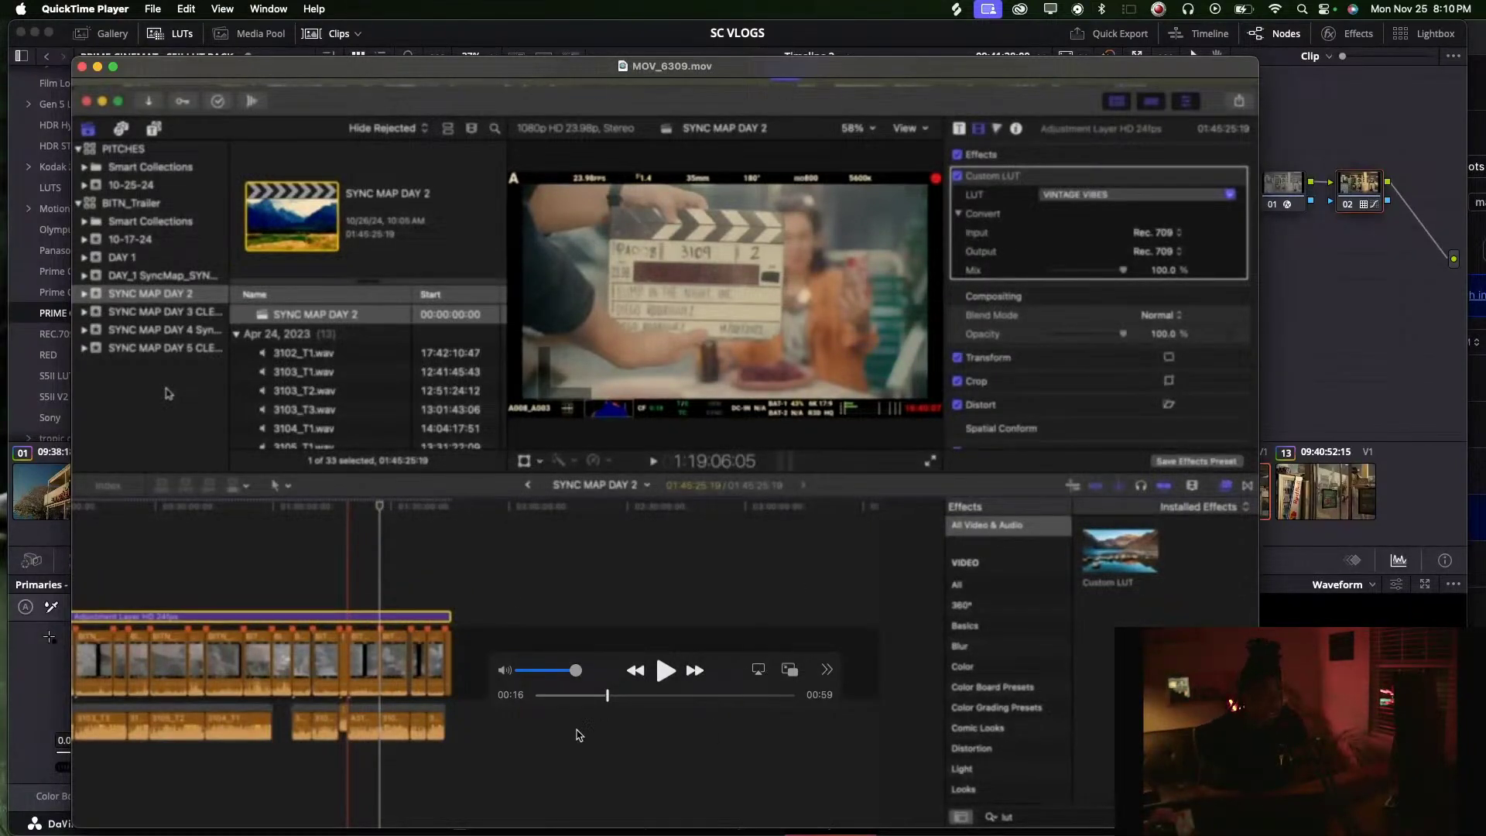
pyautogui.moveTo(606, 695)
pyautogui.mouseDown()
pyautogui.moveTo(552, 697)
pyautogui.moveTo(579, 696)
pyautogui.mouseUp()
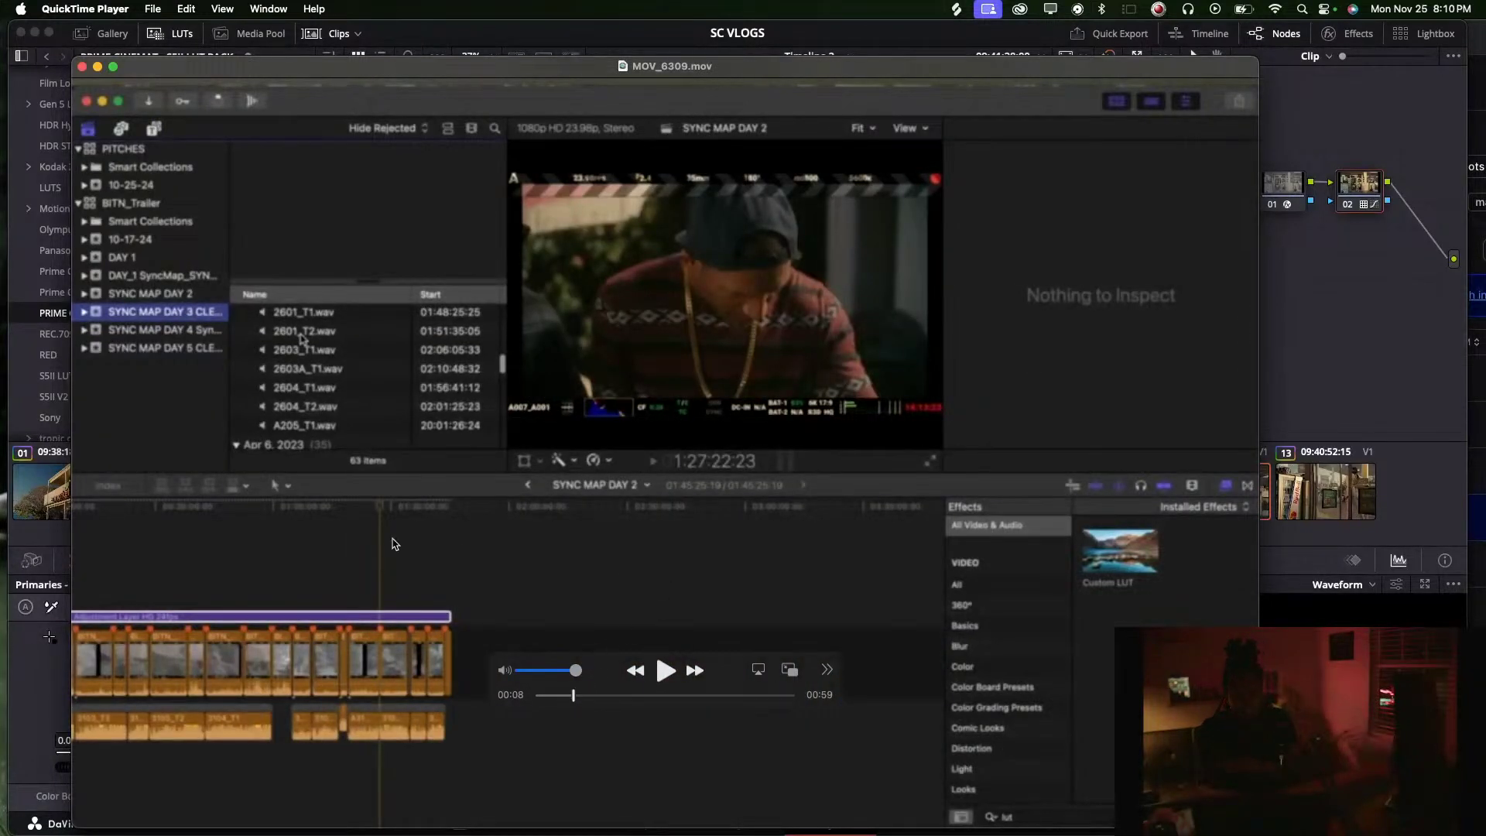
pyautogui.click(592, 695)
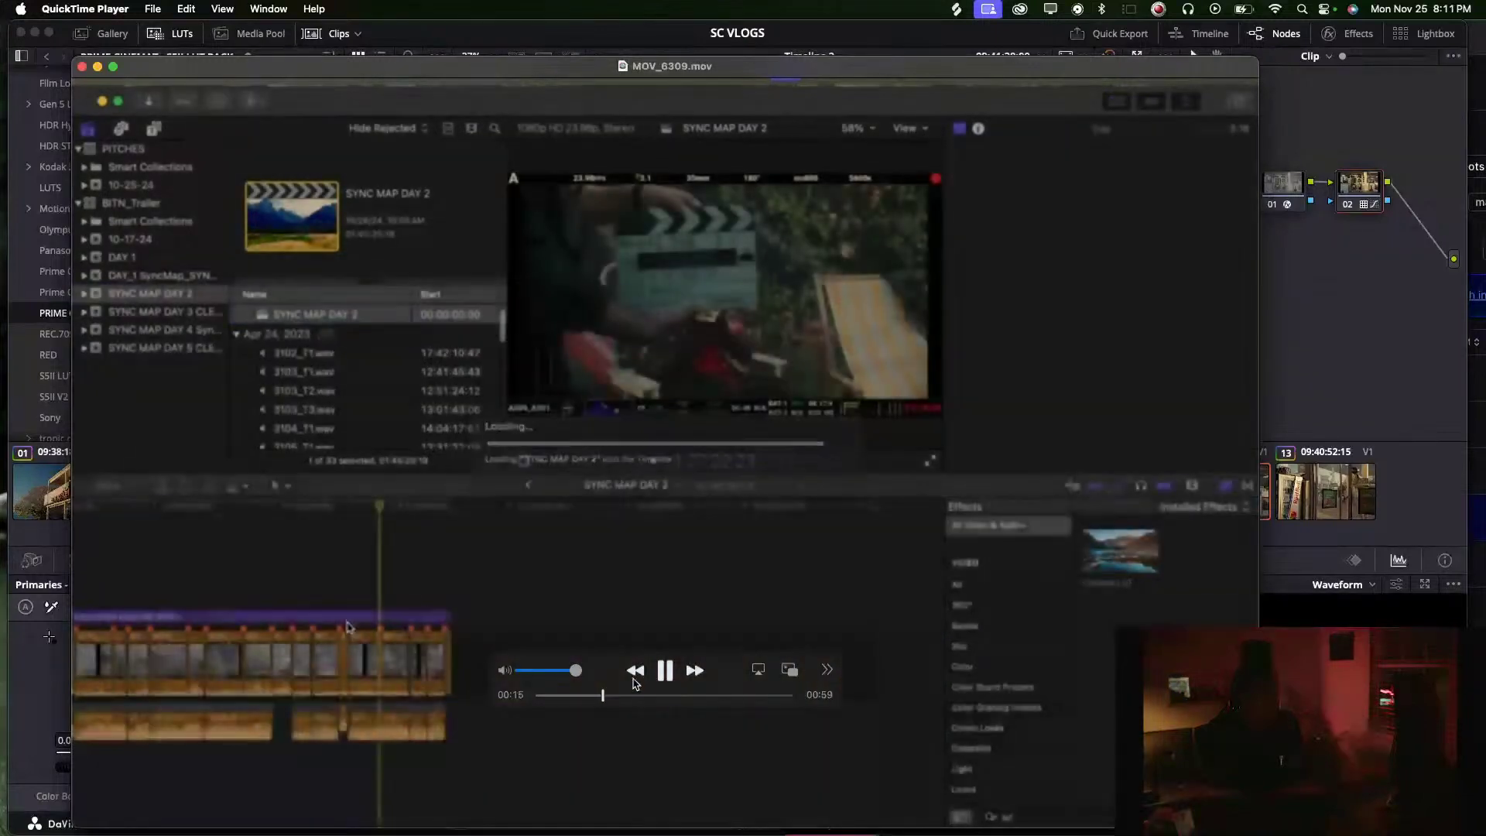
pyautogui.click(615, 696)
pyautogui.click(633, 695)
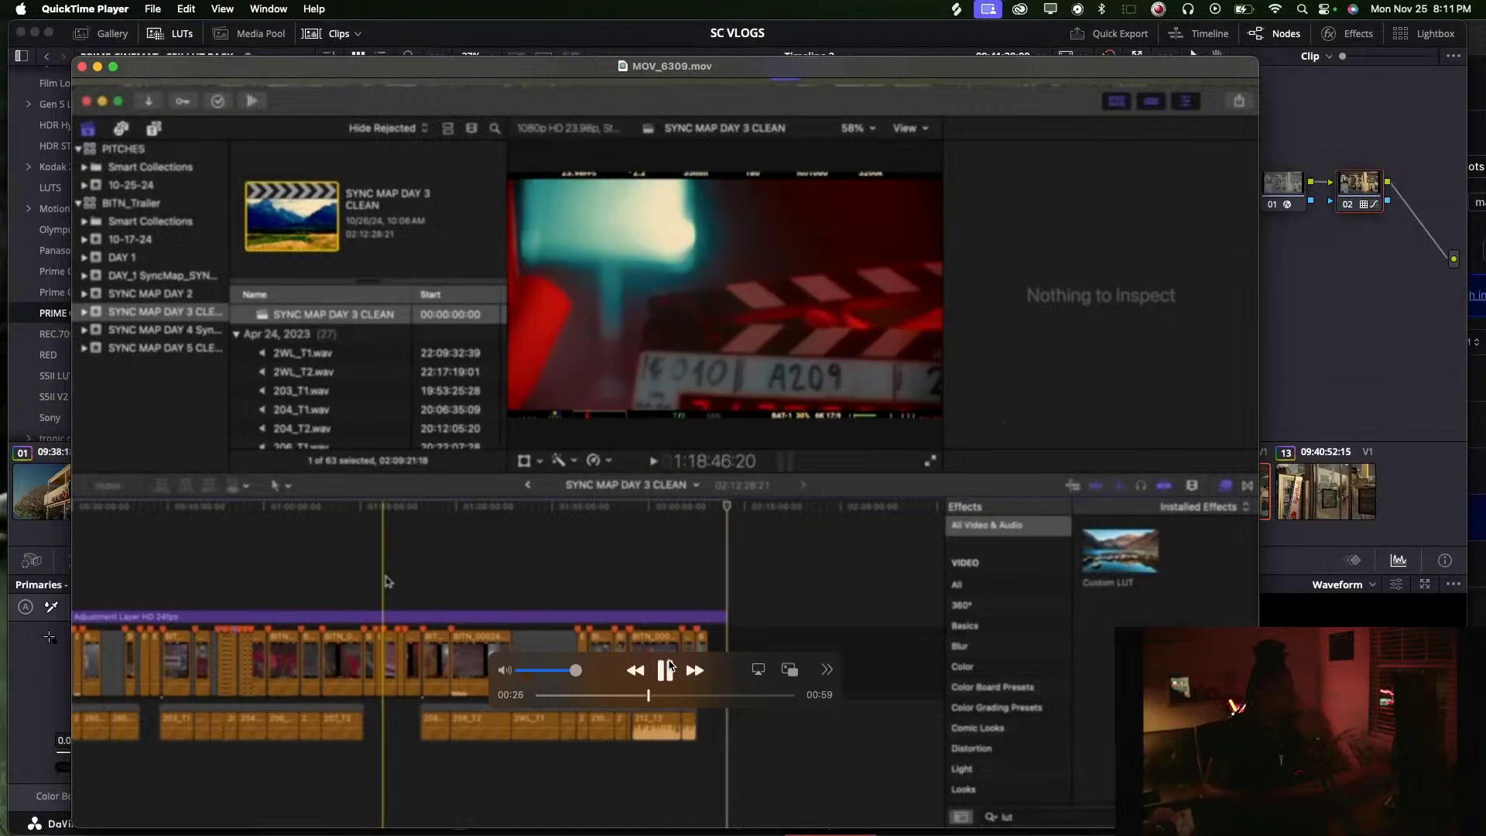
pyautogui.click(665, 670)
pyautogui.click(82, 67)
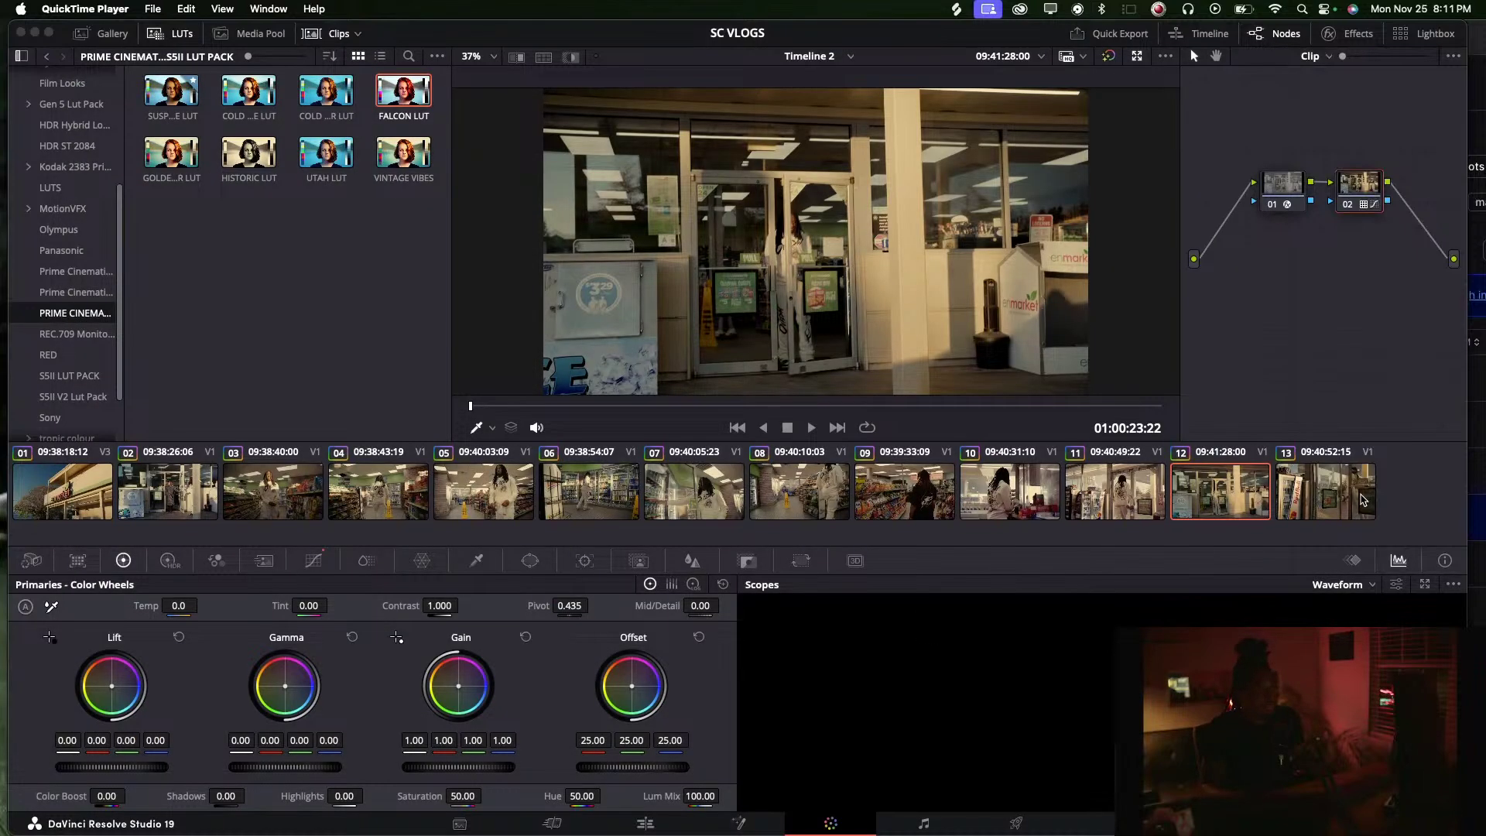
# Play Timeline 2 from its start on the Edit page and set the first music clip's volume to 8.2
pyautogui.click(994, 542)
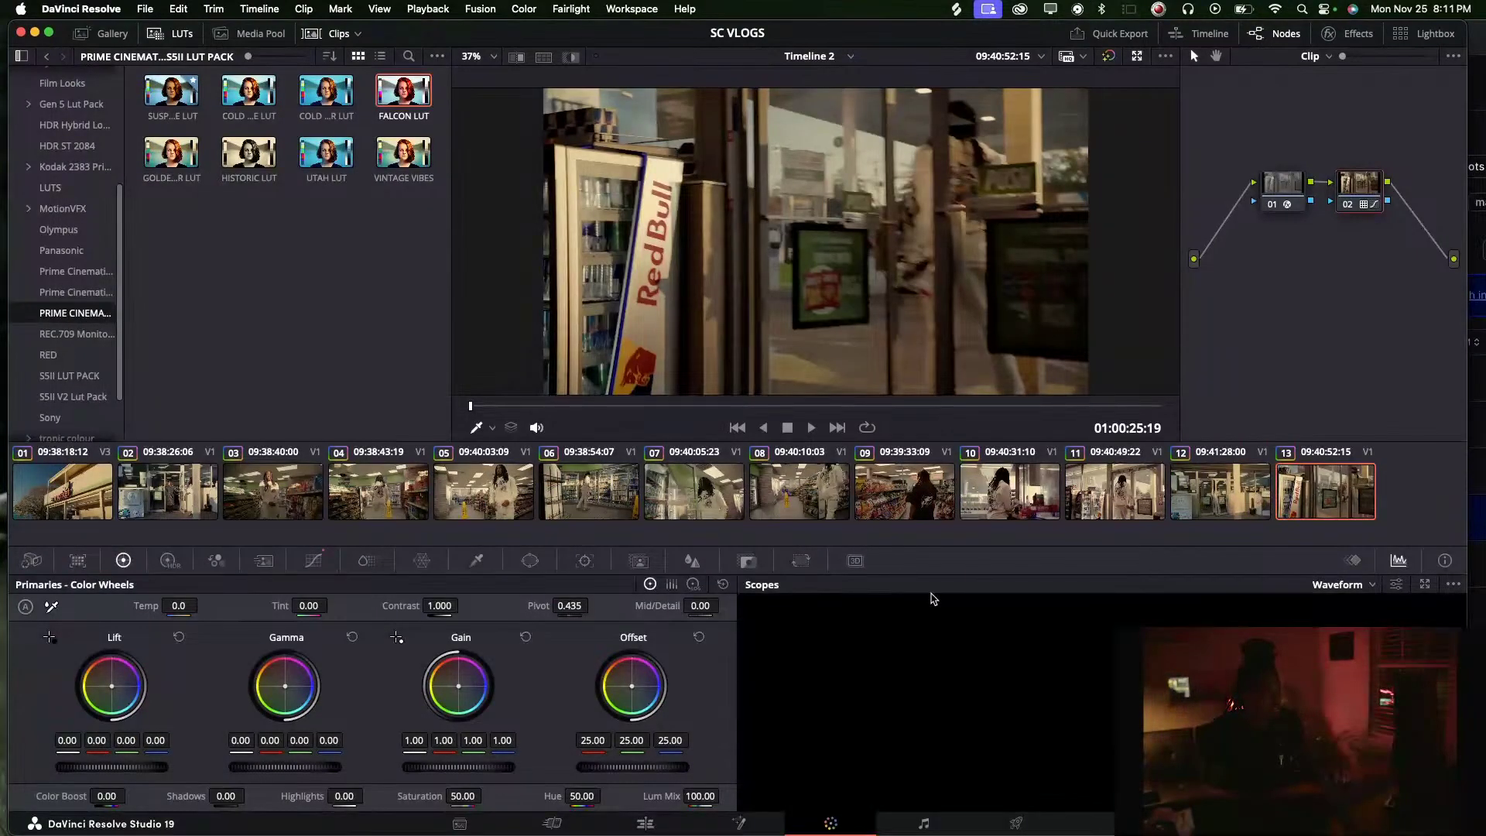
pyautogui.click(660, 820)
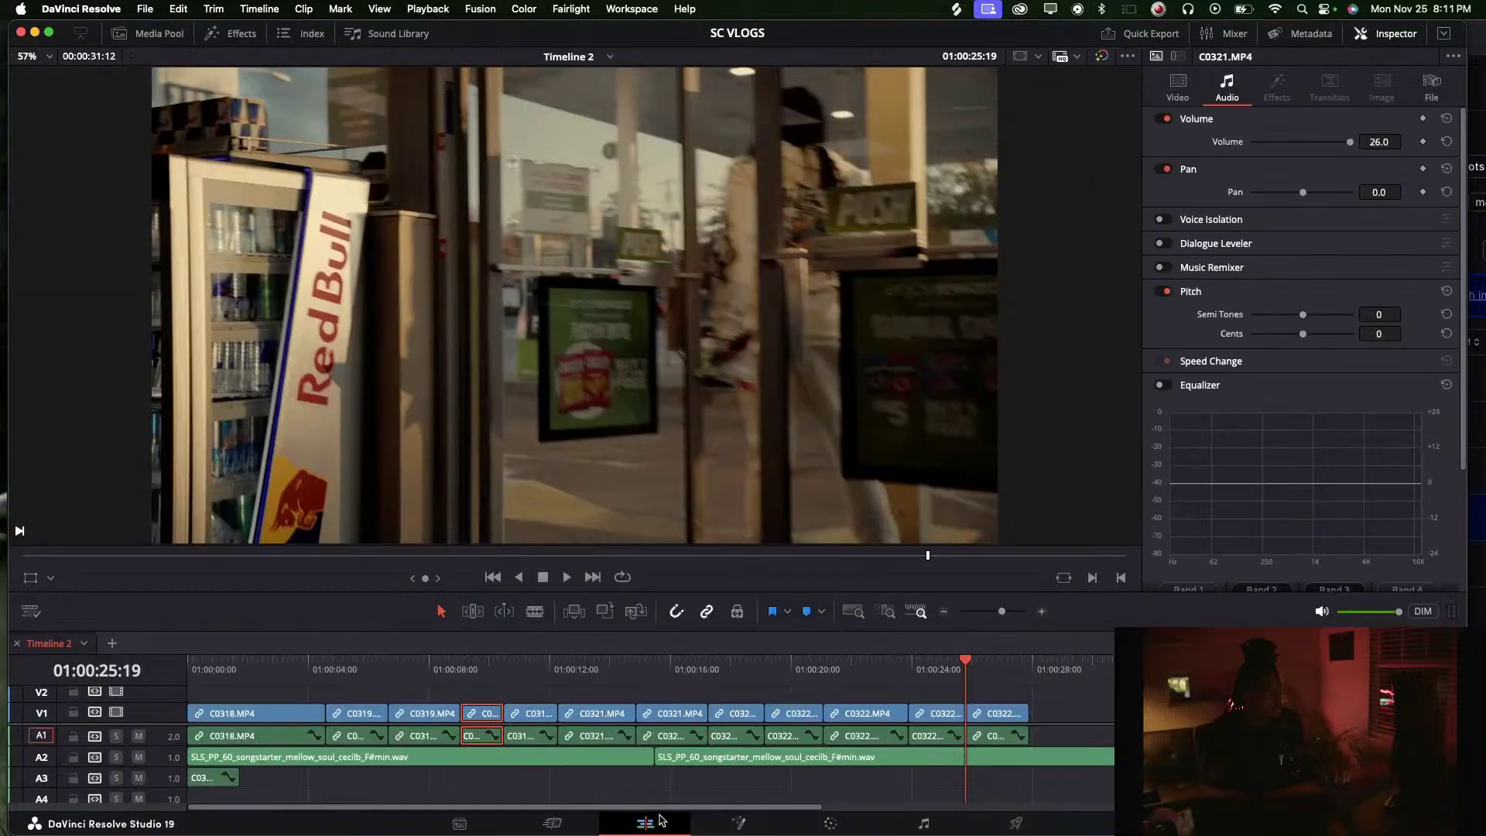
pyautogui.moveTo(989, 667)
pyautogui.mouseDown()
pyautogui.moveTo(1018, 670)
pyautogui.moveTo(790, 670)
pyautogui.moveTo(1001, 678)
pyautogui.mouseUp()
pyautogui.moveTo(227, 670); pyautogui.dragTo(192, 670)
pyautogui.press('space')
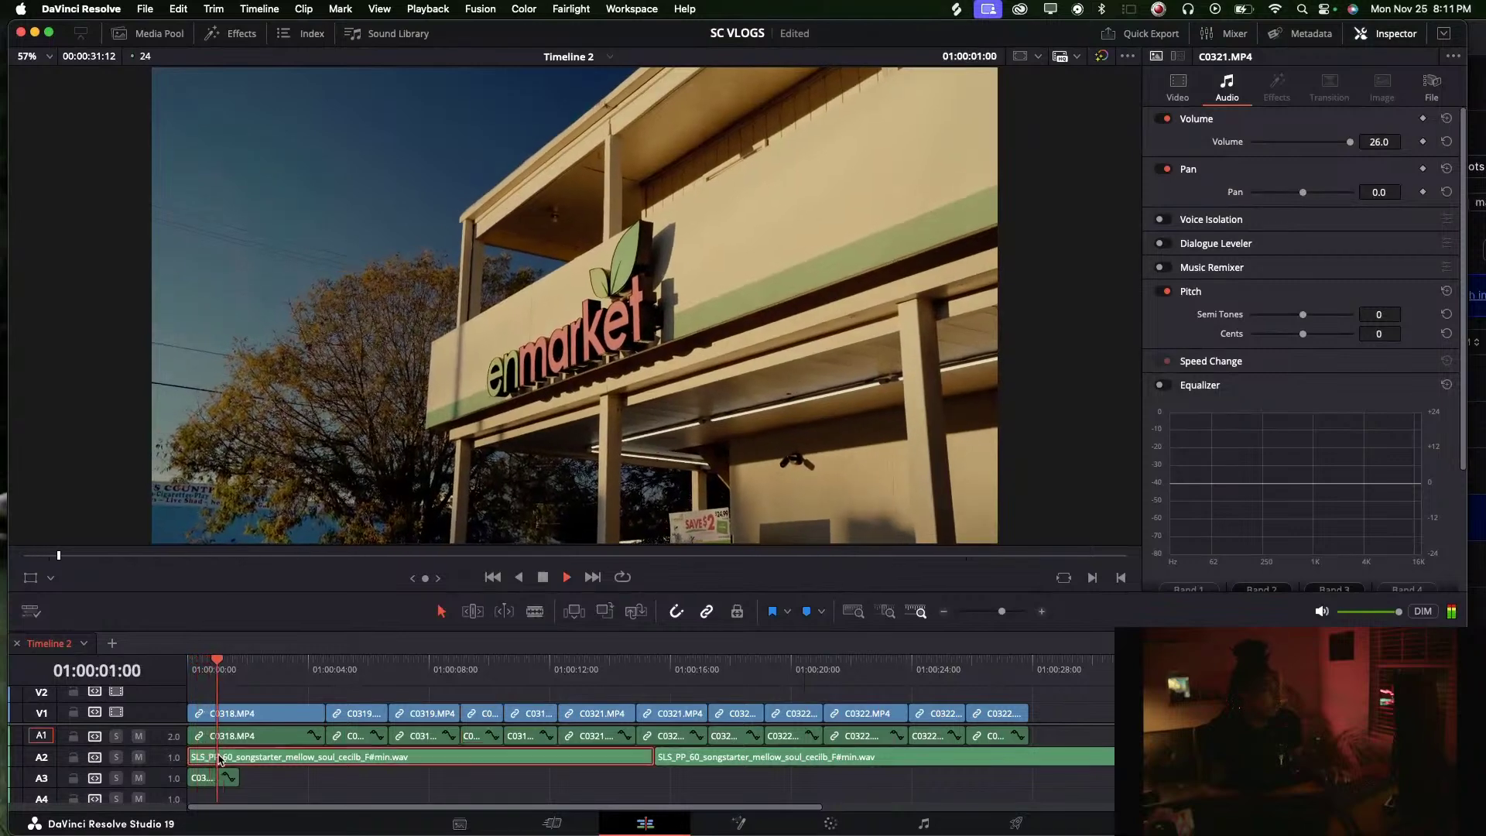
pyautogui.click(219, 758)
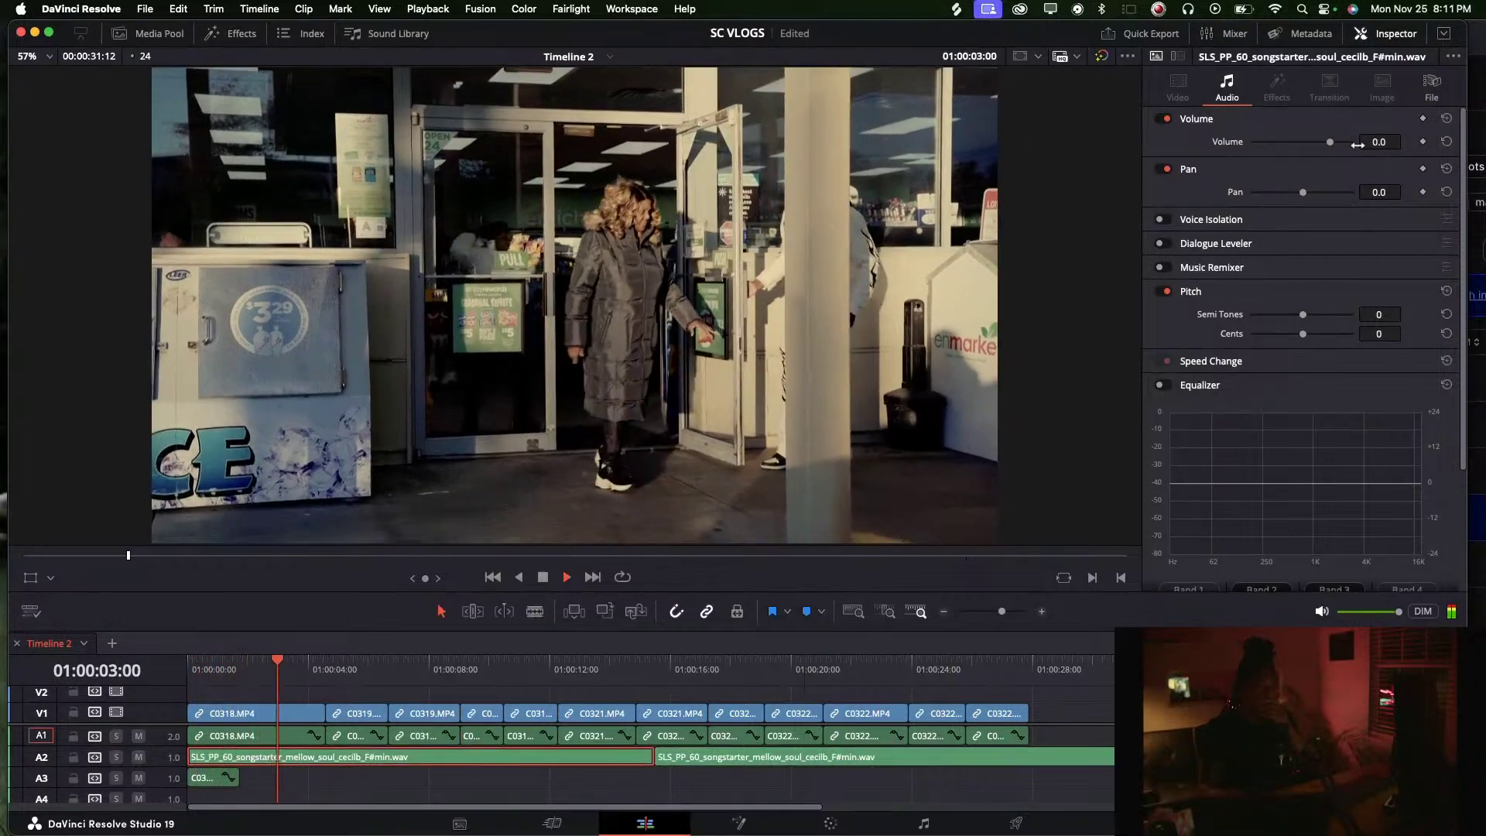
pyautogui.moveTo(1330, 141); pyautogui.dragTo(1336, 142)
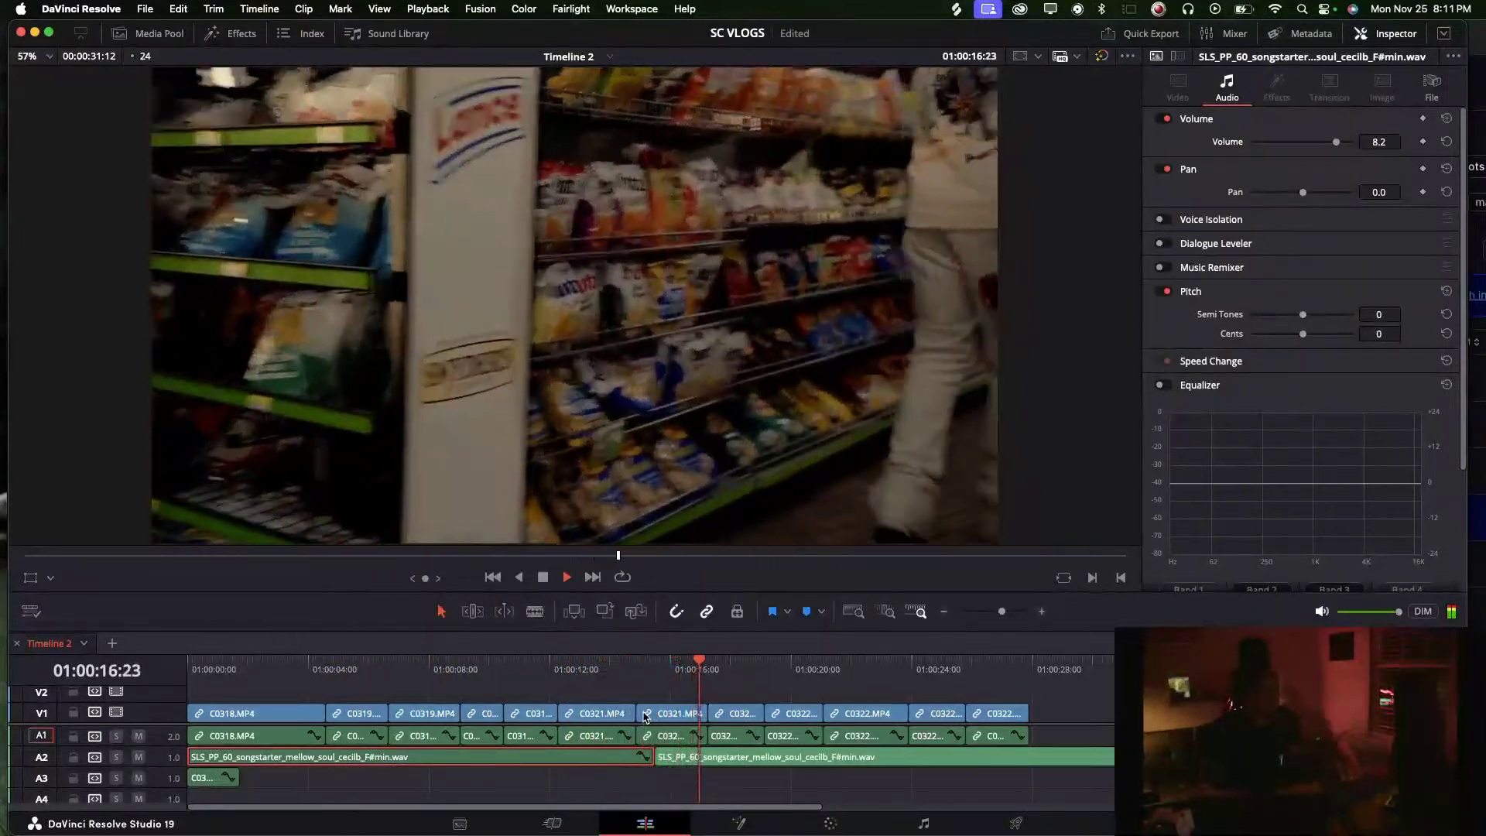
# Move the second music clip to track A3 and shorten the C0321.MP4 clip starting near 01:00:15, closing the gap
pyautogui.moveTo(643, 718); pyautogui.dragTo(735, 783)
pyautogui.click(648, 713)
pyautogui.press('BackSpace')
# Extend the first music clip to about 01:00:16 and place the second music clip directly after it on track A2
pyautogui.click(626, 756)
pyautogui.moveTo(634, 755); pyautogui.dragTo(670, 756)
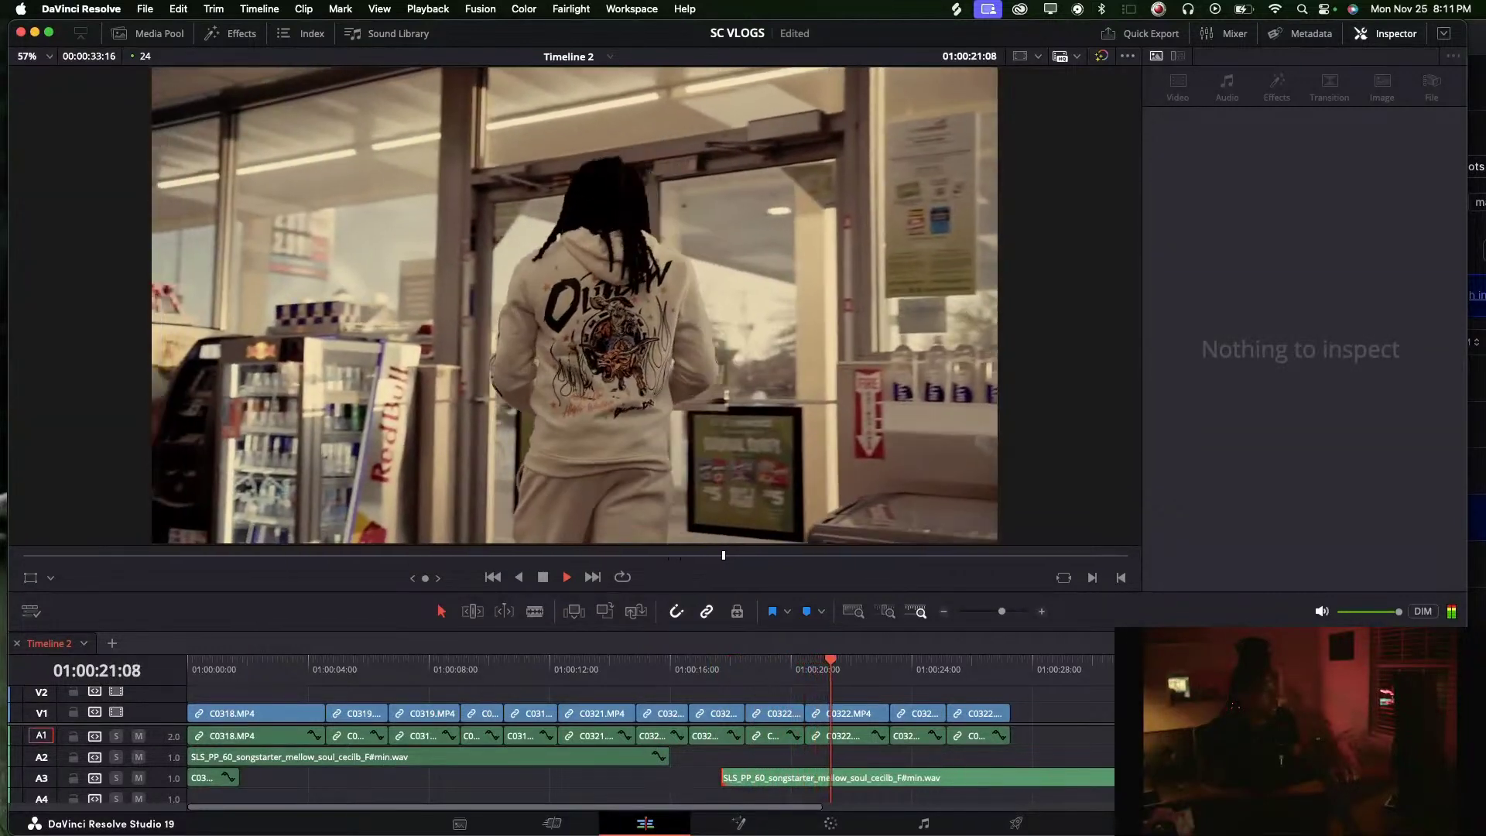
pyautogui.moveTo(1126, 787); pyautogui.dragTo(1075, 766)
# Roll the cut near 01:00:18 on V1 slightly earlier and replay the sequence across it
pyautogui.click(641, 678)
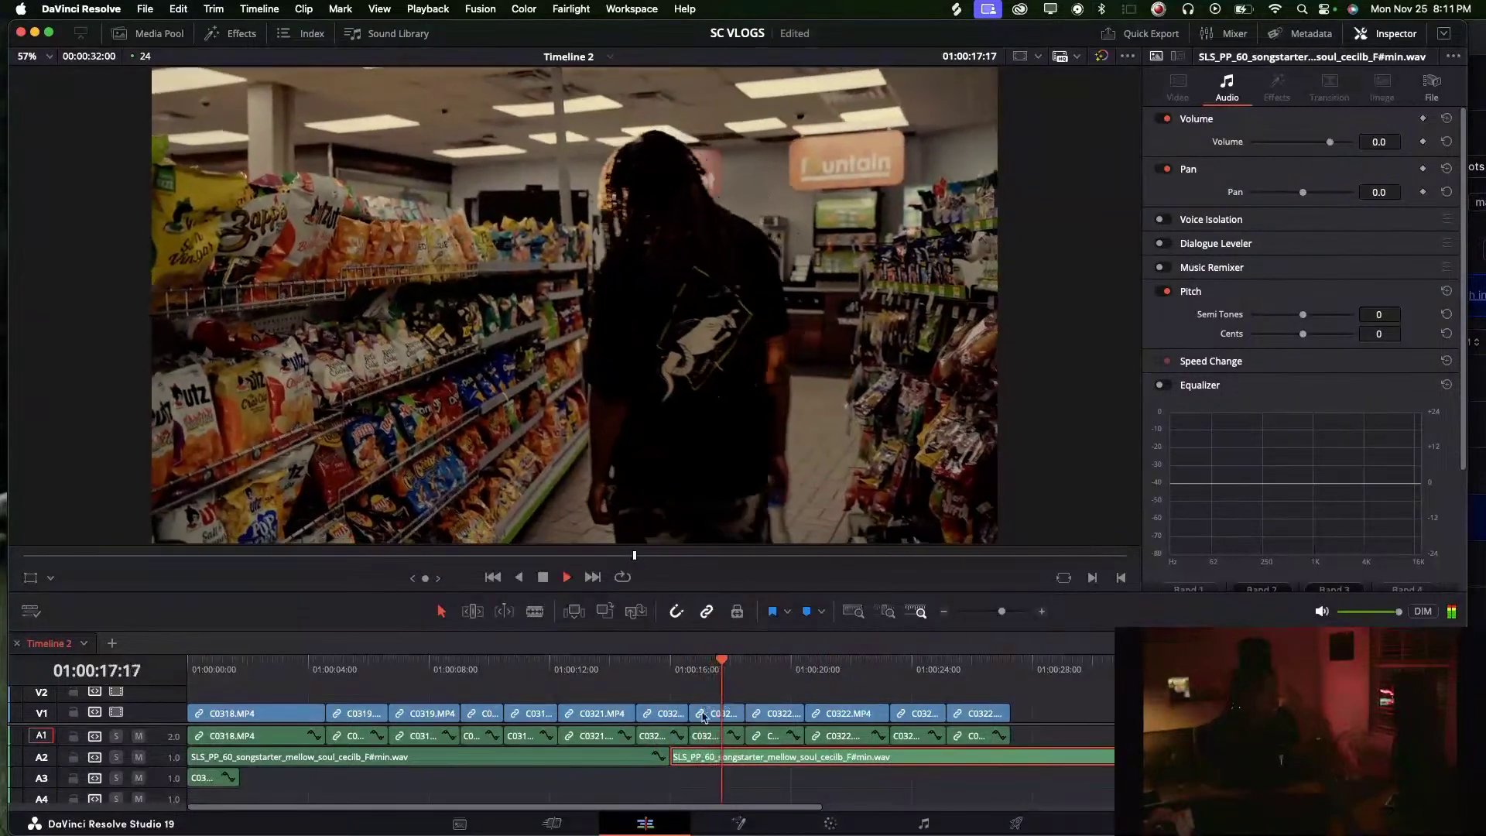
pyautogui.click(745, 715)
pyautogui.click(700, 665)
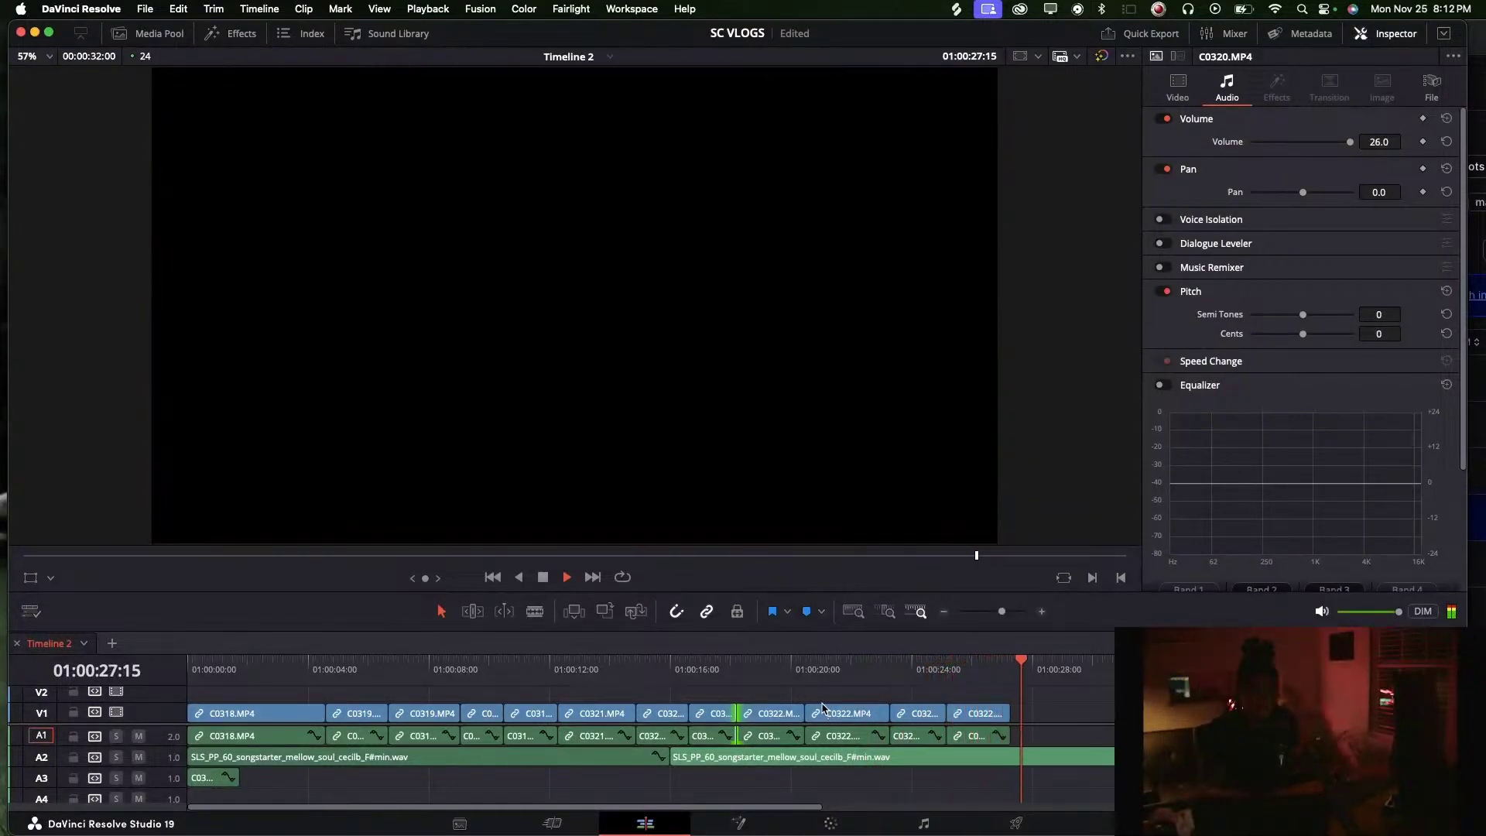
# Review the whole edited sequence by scrubbing through Timeline 2 and replaying its opening shot
pyautogui.moveTo(1001, 612); pyautogui.dragTo(999, 616)
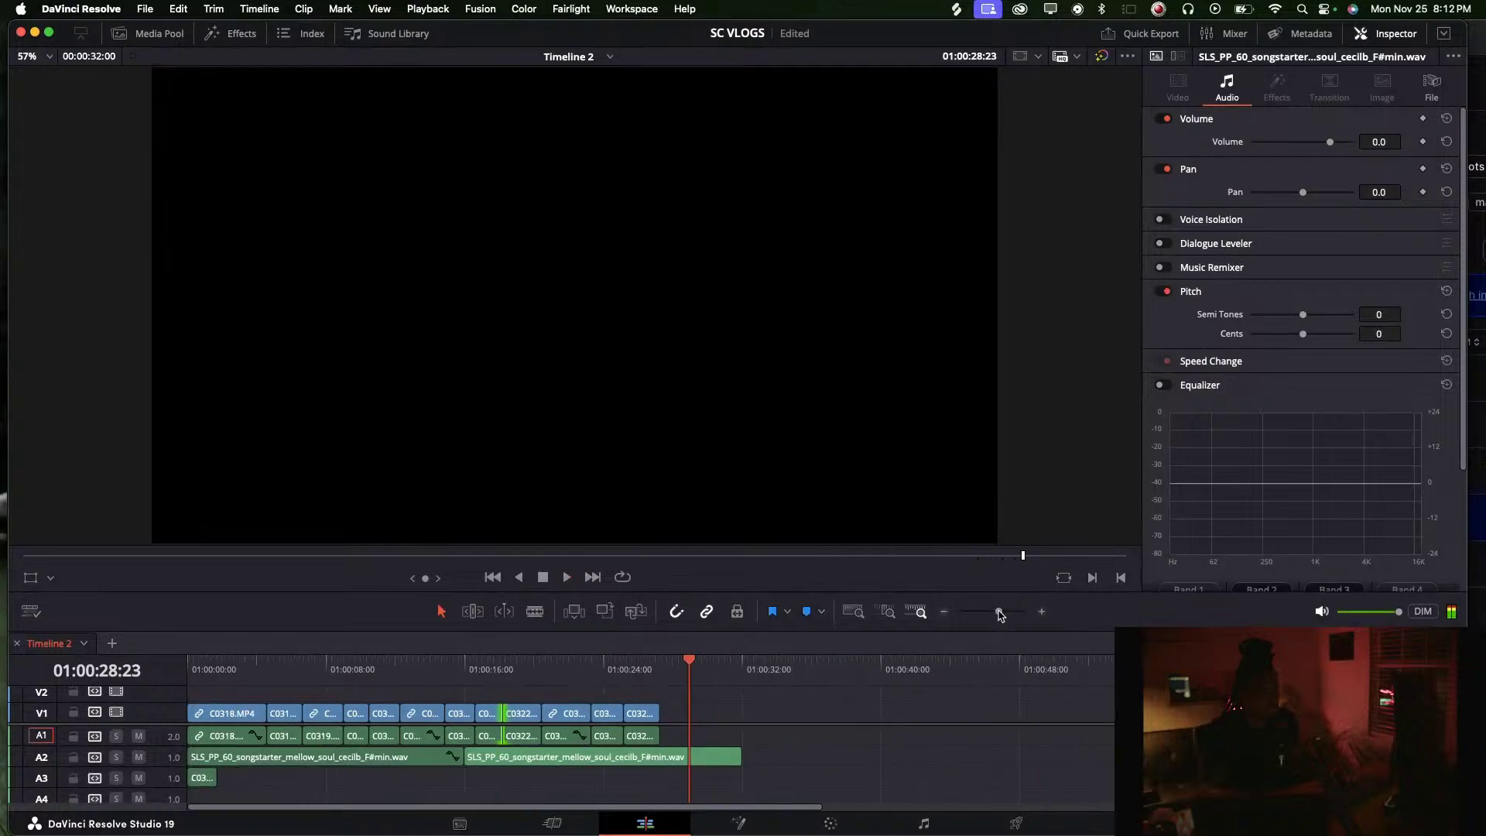
pyautogui.press('Home')
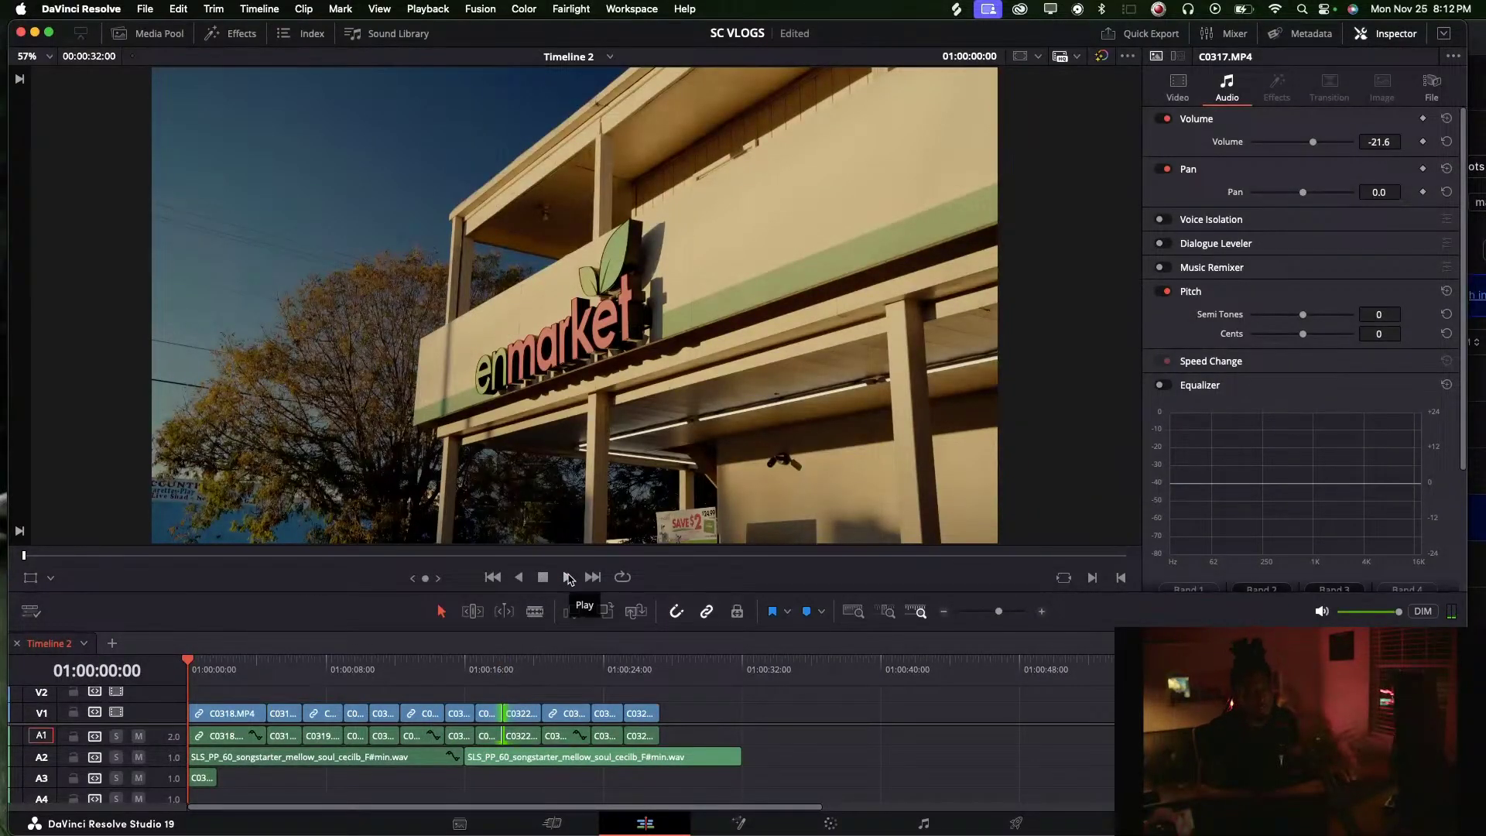
pyautogui.moveTo(658, 662); pyautogui.dragTo(188, 663)
pyautogui.moveTo(624, 662); pyautogui.dragTo(280, 664)
pyautogui.press('Home')
pyautogui.press('space')
pyautogui.press('space')
pyautogui.click(561, 670)
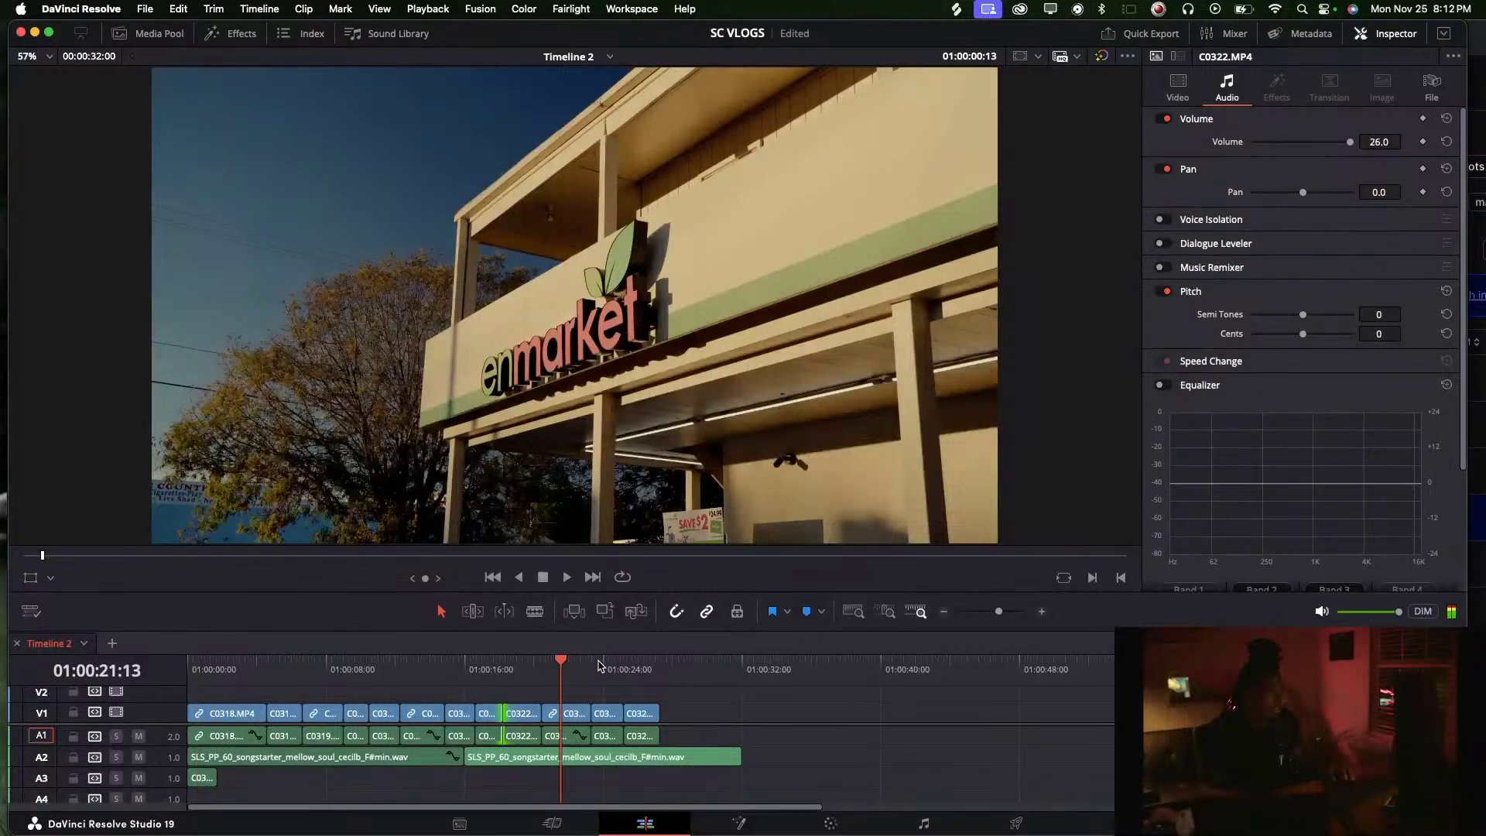
pyautogui.press('space')
pyautogui.press('Home')
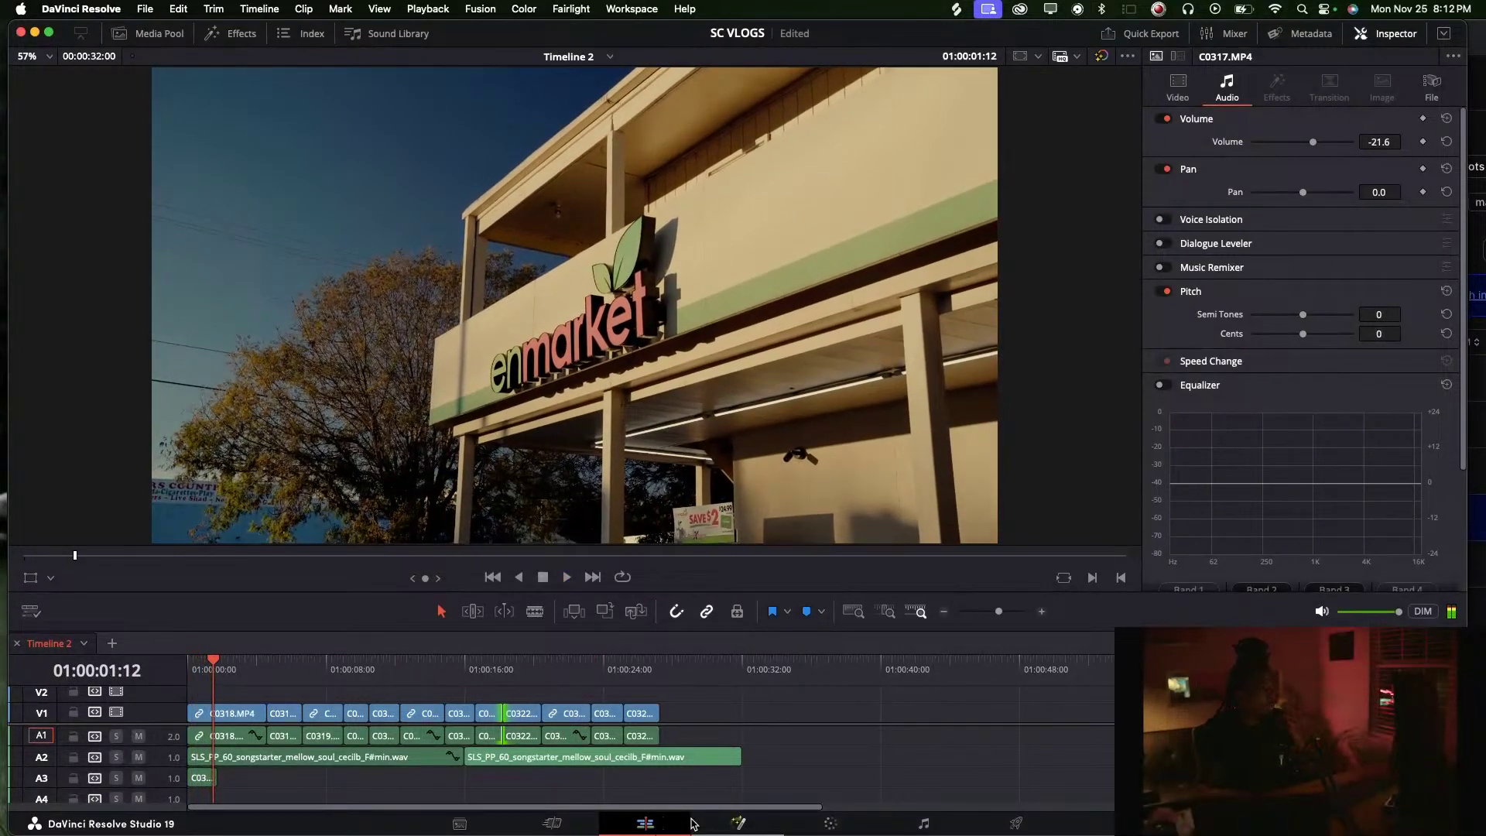
# Import the batch of MP4 clips, including C0117.MP4 to C0124.MP4, from Finder into the Master bin of the media pool
pyautogui.moveTo(619, 832)
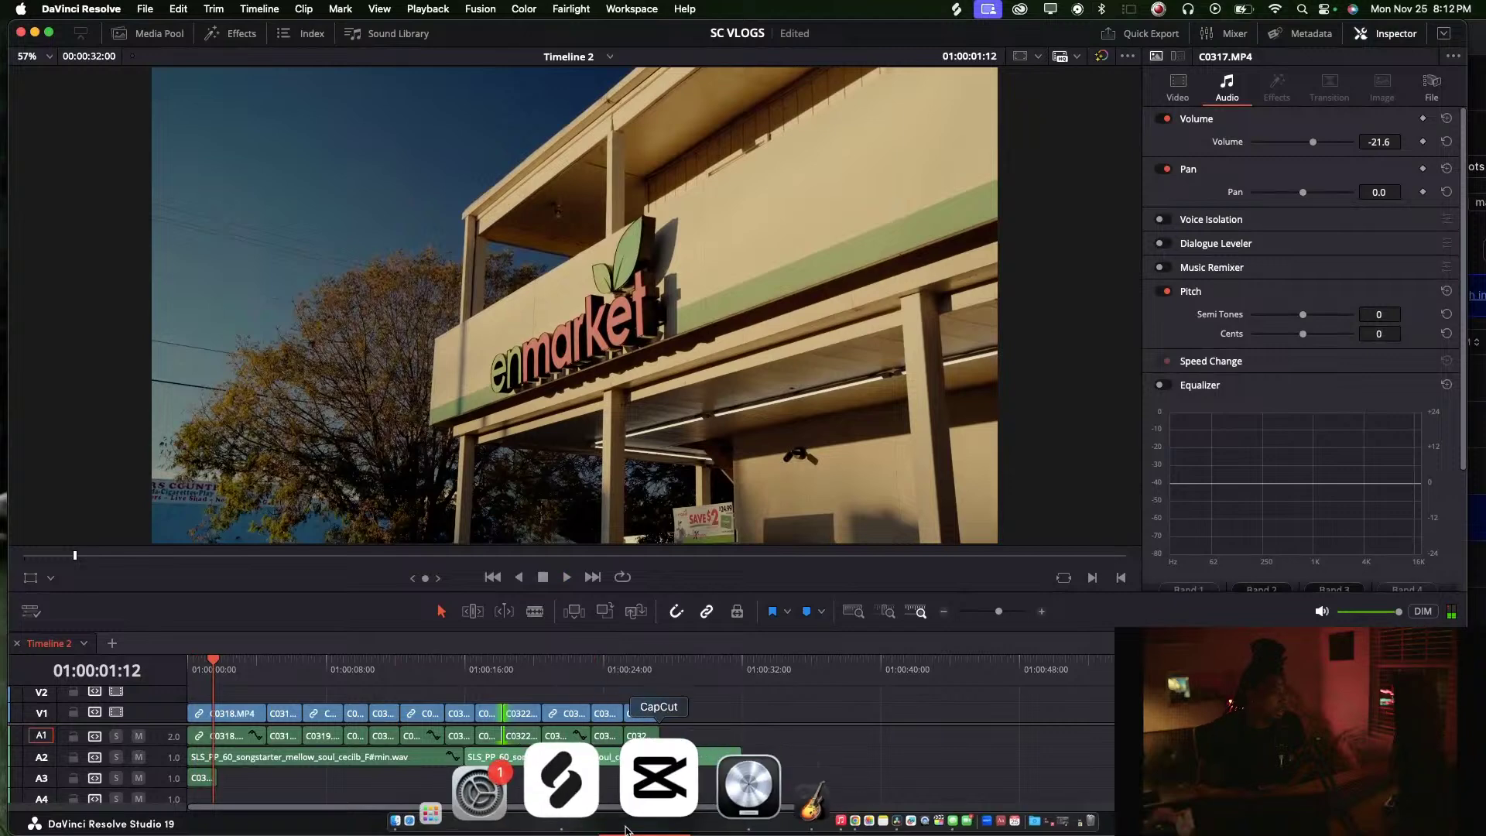
pyautogui.click(561, 811)
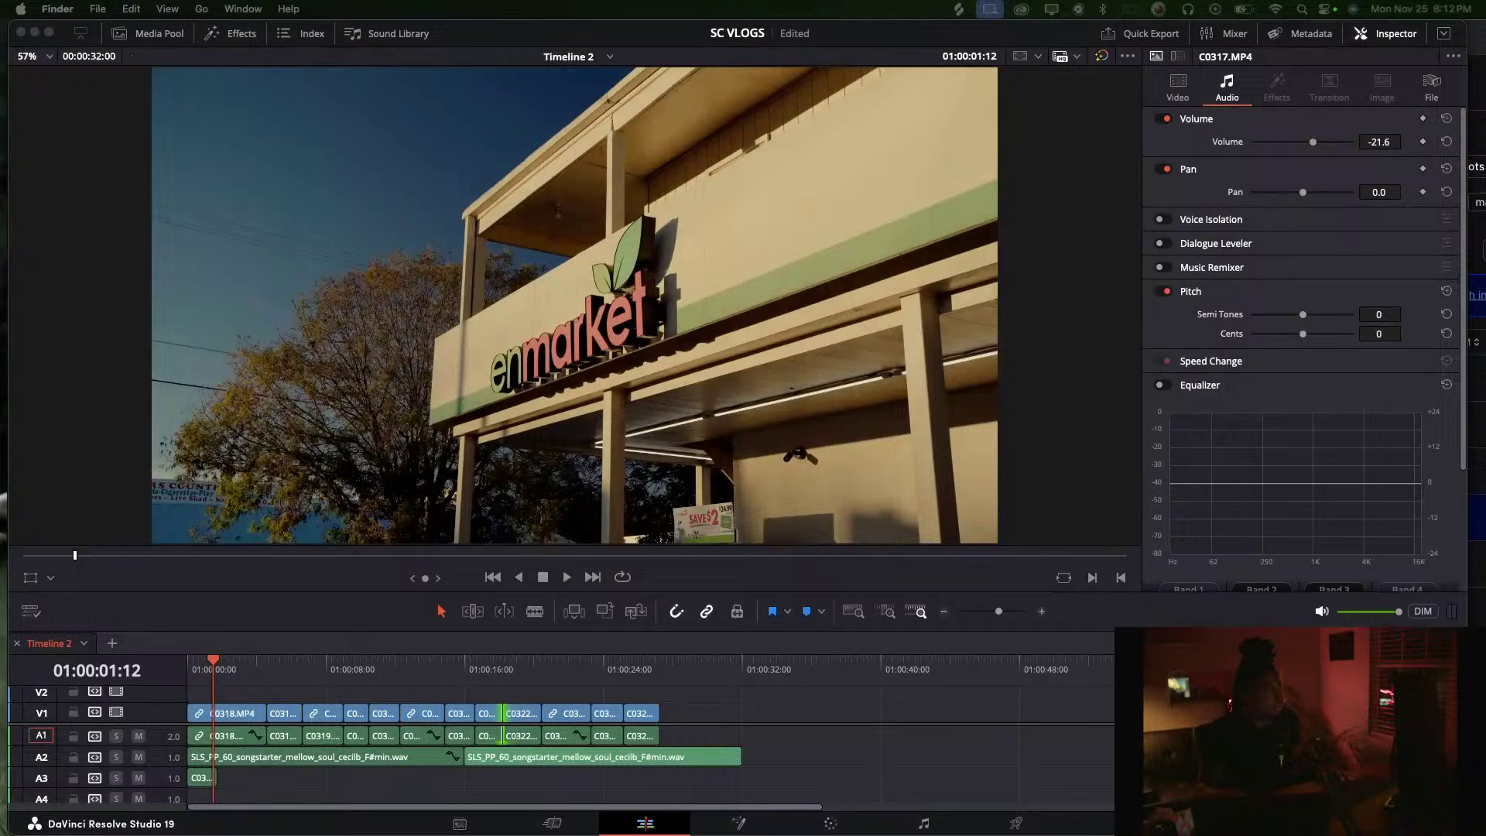
pyautogui.click(147, 33)
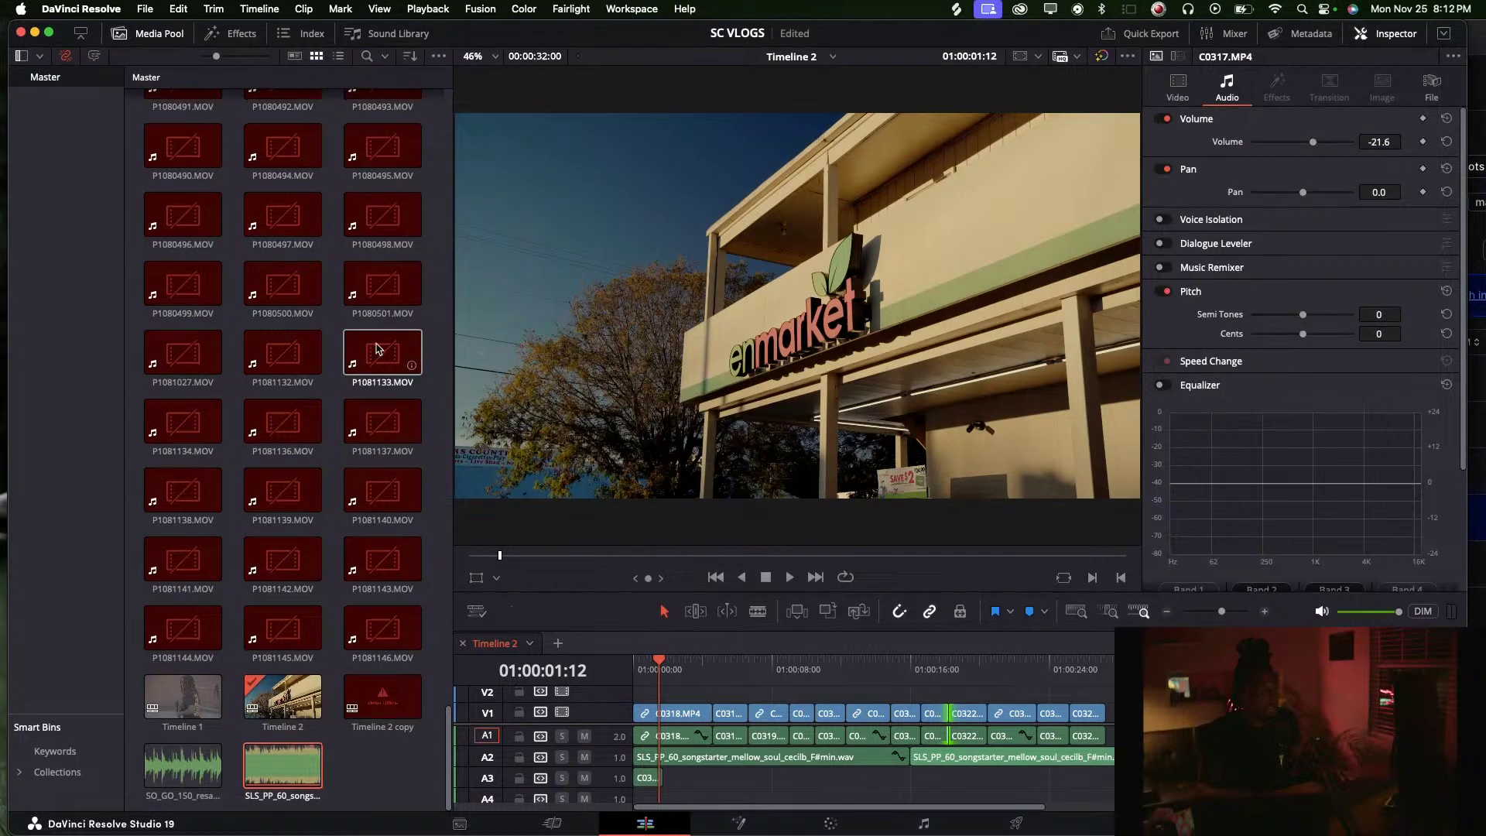
pyautogui.moveTo(582, 338); pyautogui.dragTo(332, 298)
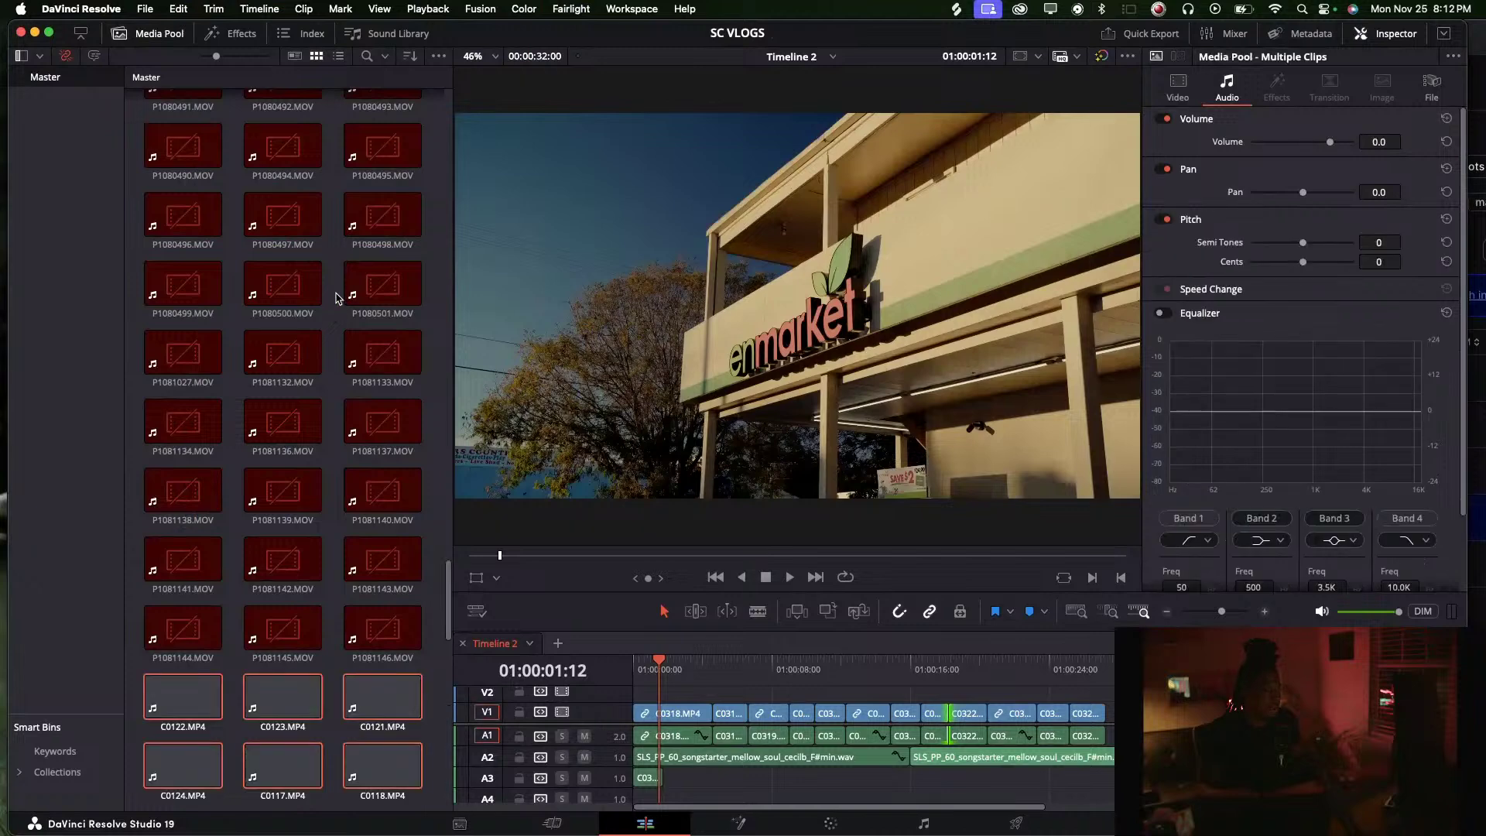
pyautogui.click(360, 290)
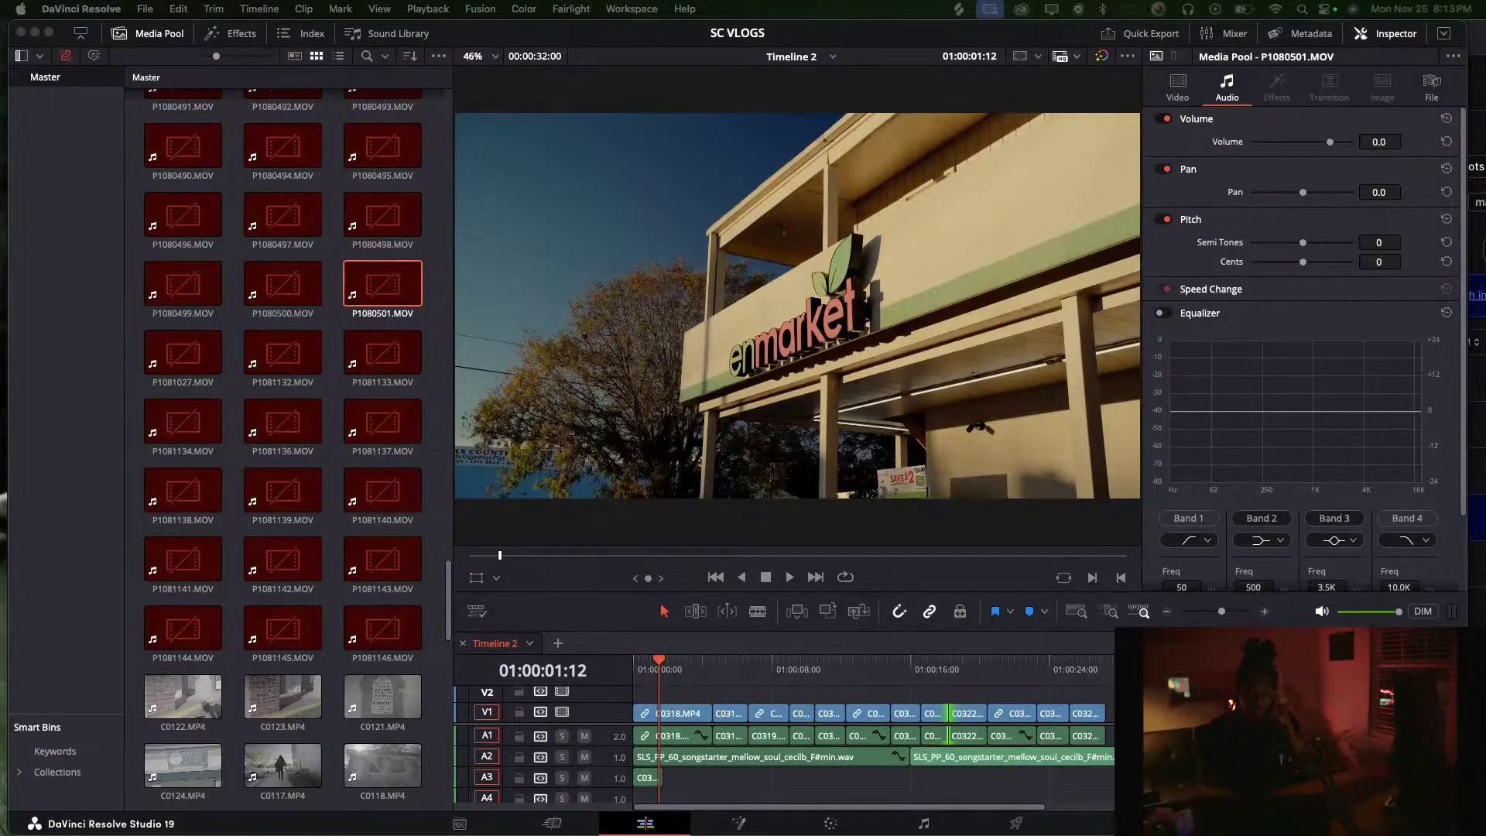
# Browse the imported MP4 clips in the Master bin, previewing C0129.MP4 and C0131.MP4 for usable footage
pyautogui.scroll(-7, 255, 410)
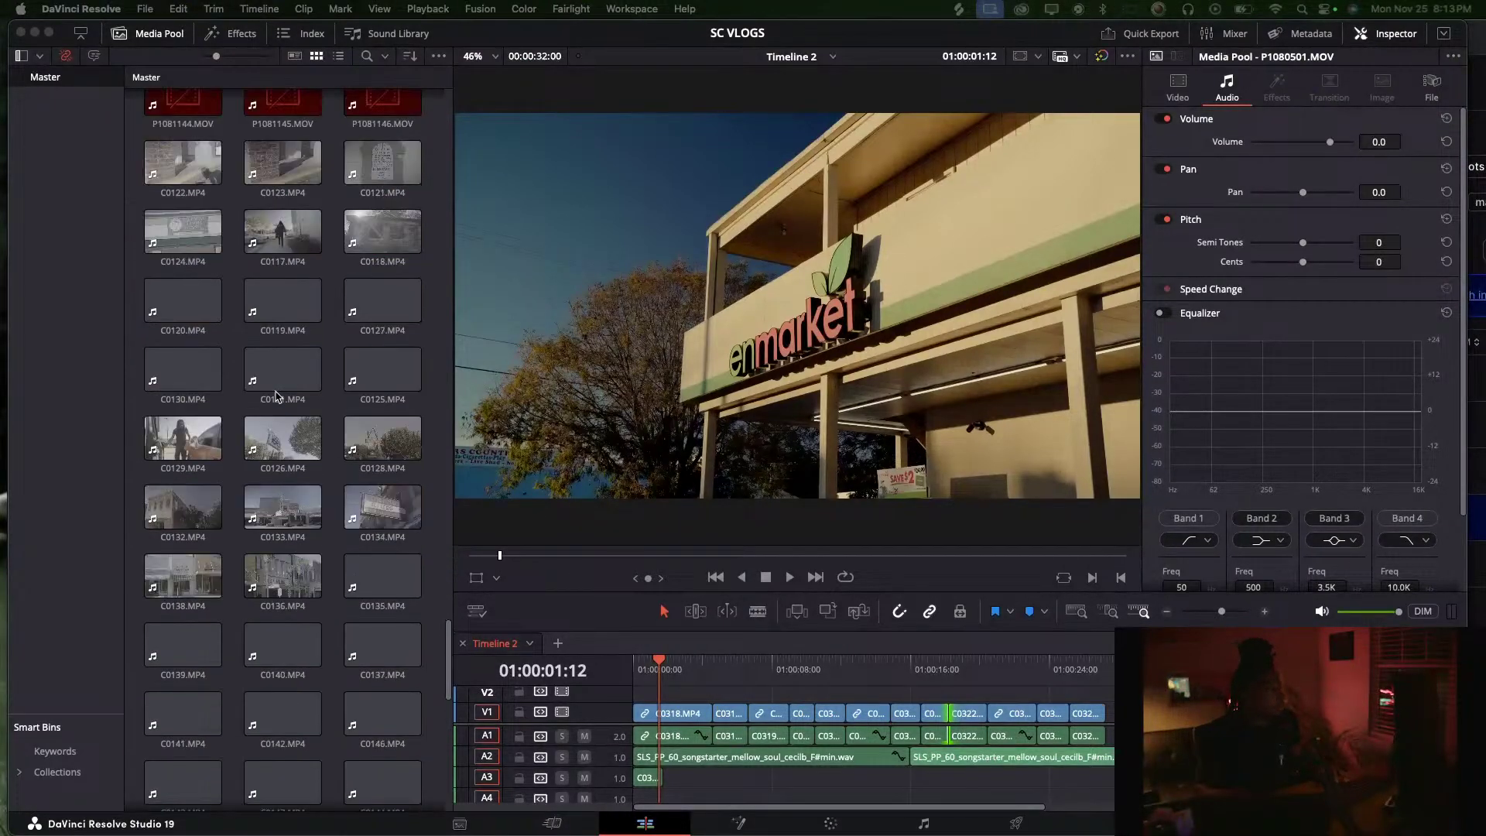
pyautogui.click(174, 451)
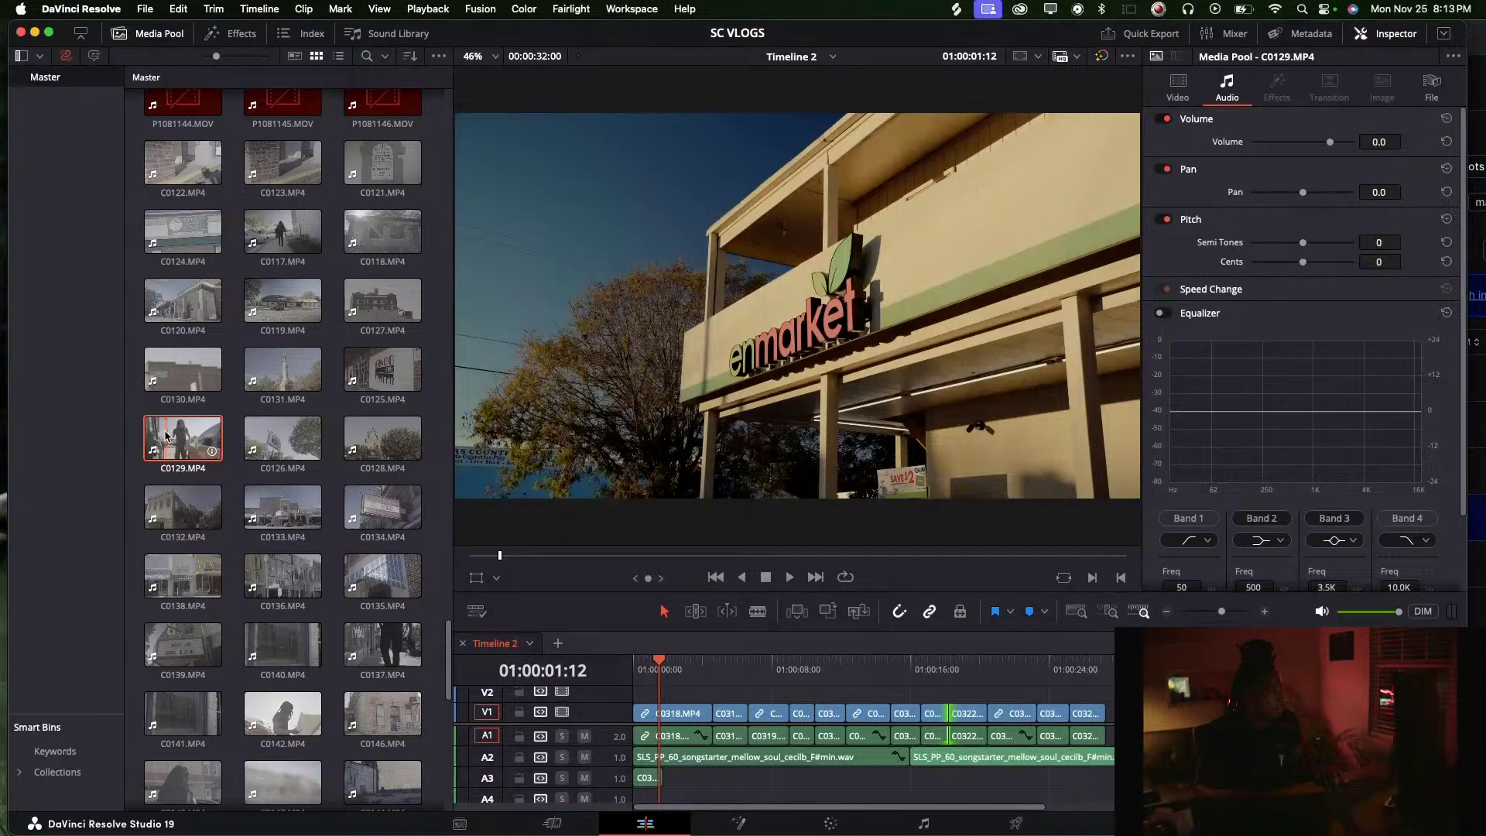
pyautogui.click(285, 378)
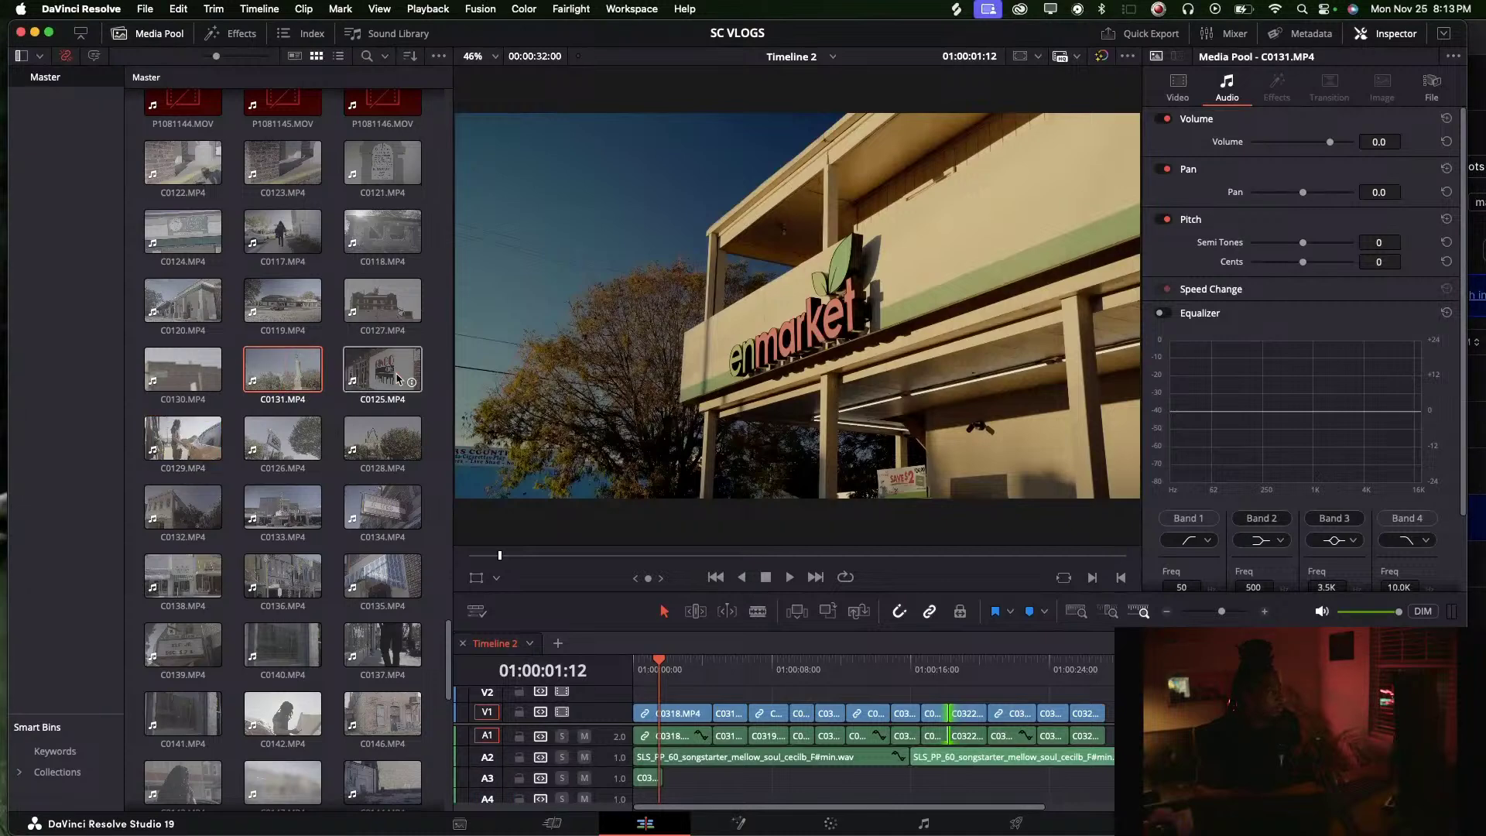
pyautogui.scroll(-10, 279, 278)
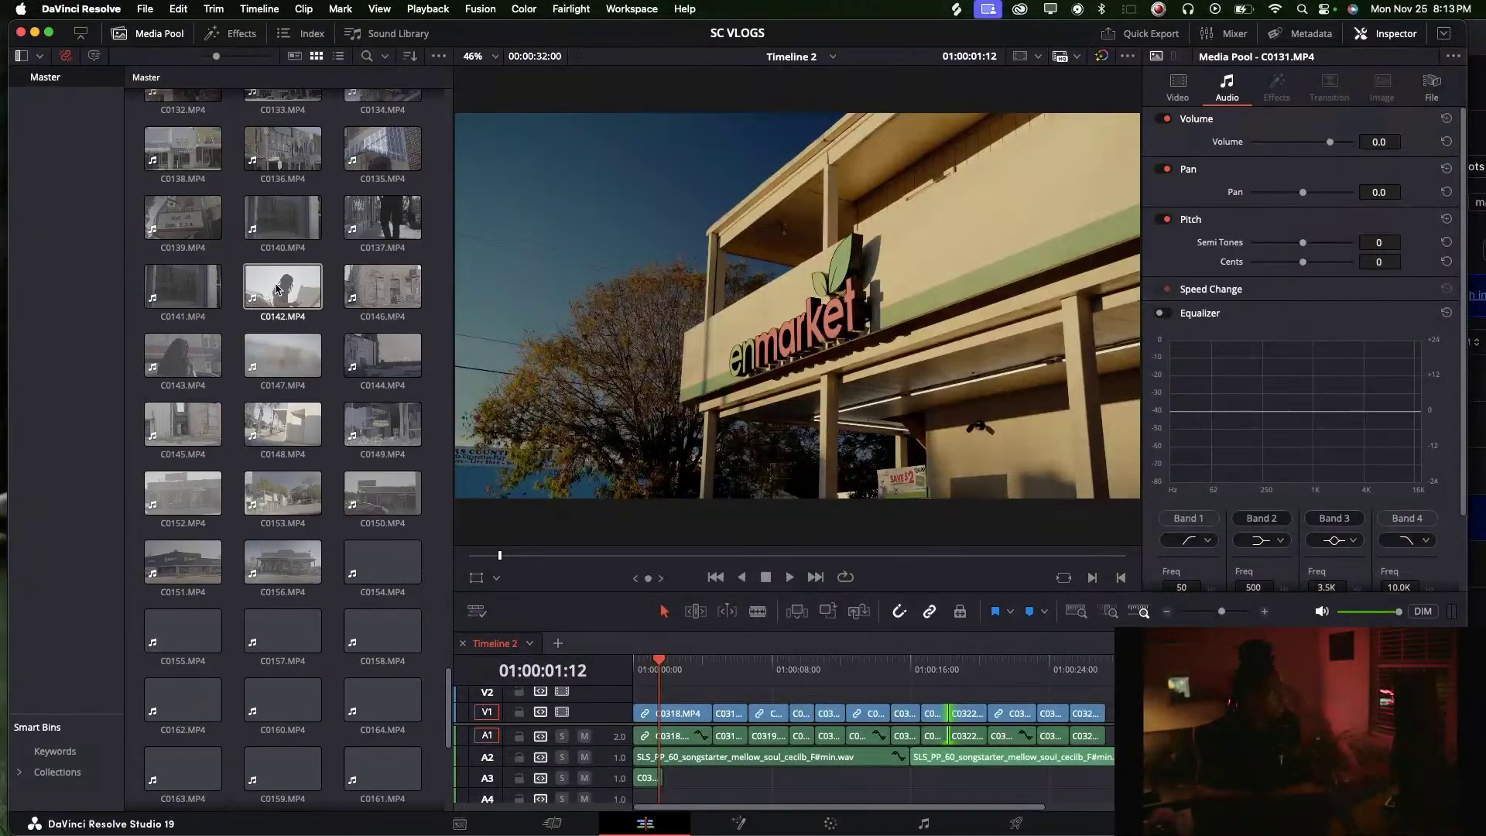
pyautogui.scroll(-3, 287, 313)
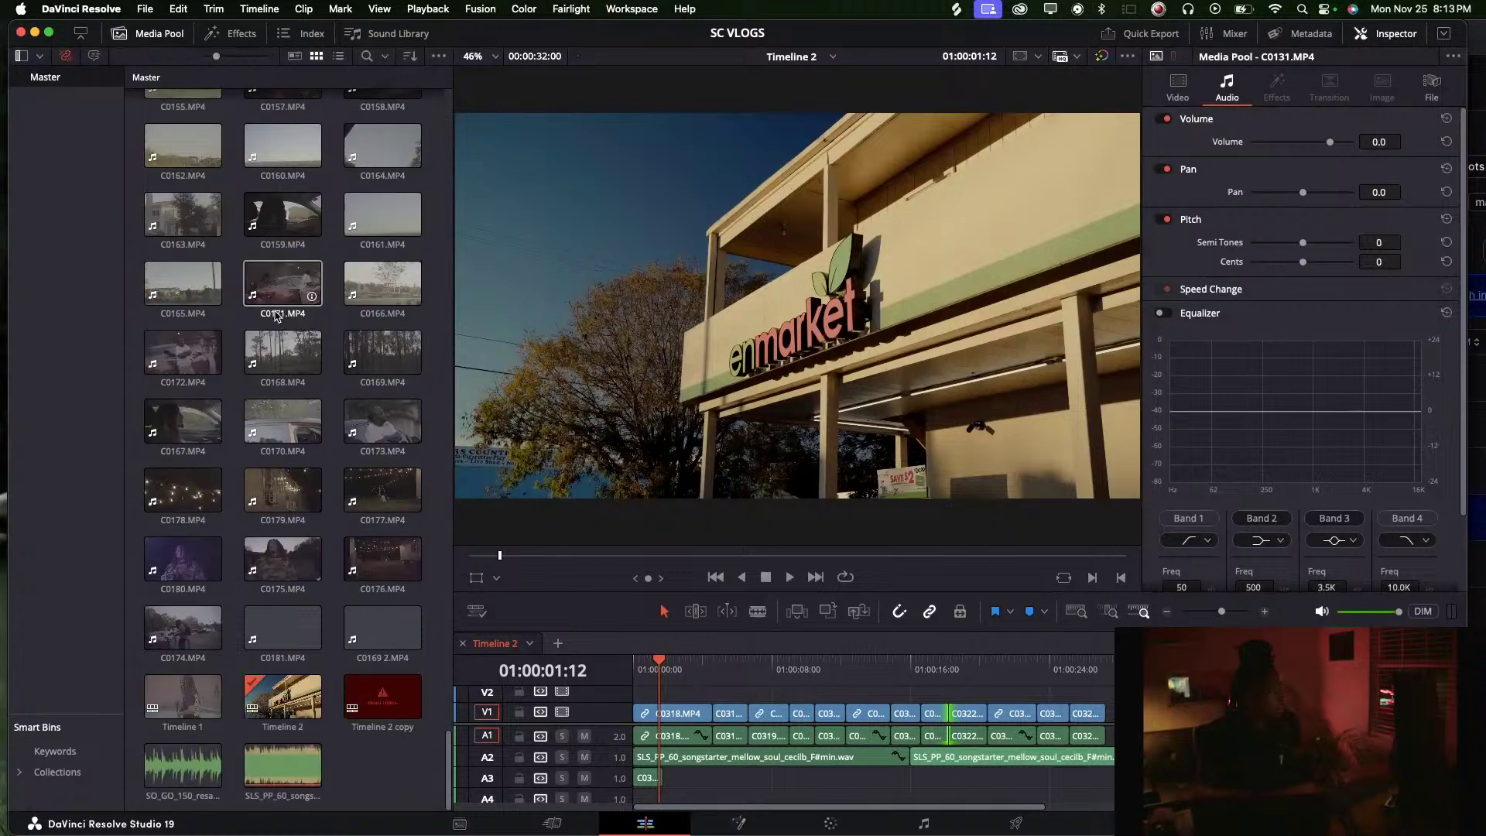
pyautogui.scroll(10, 333, 437)
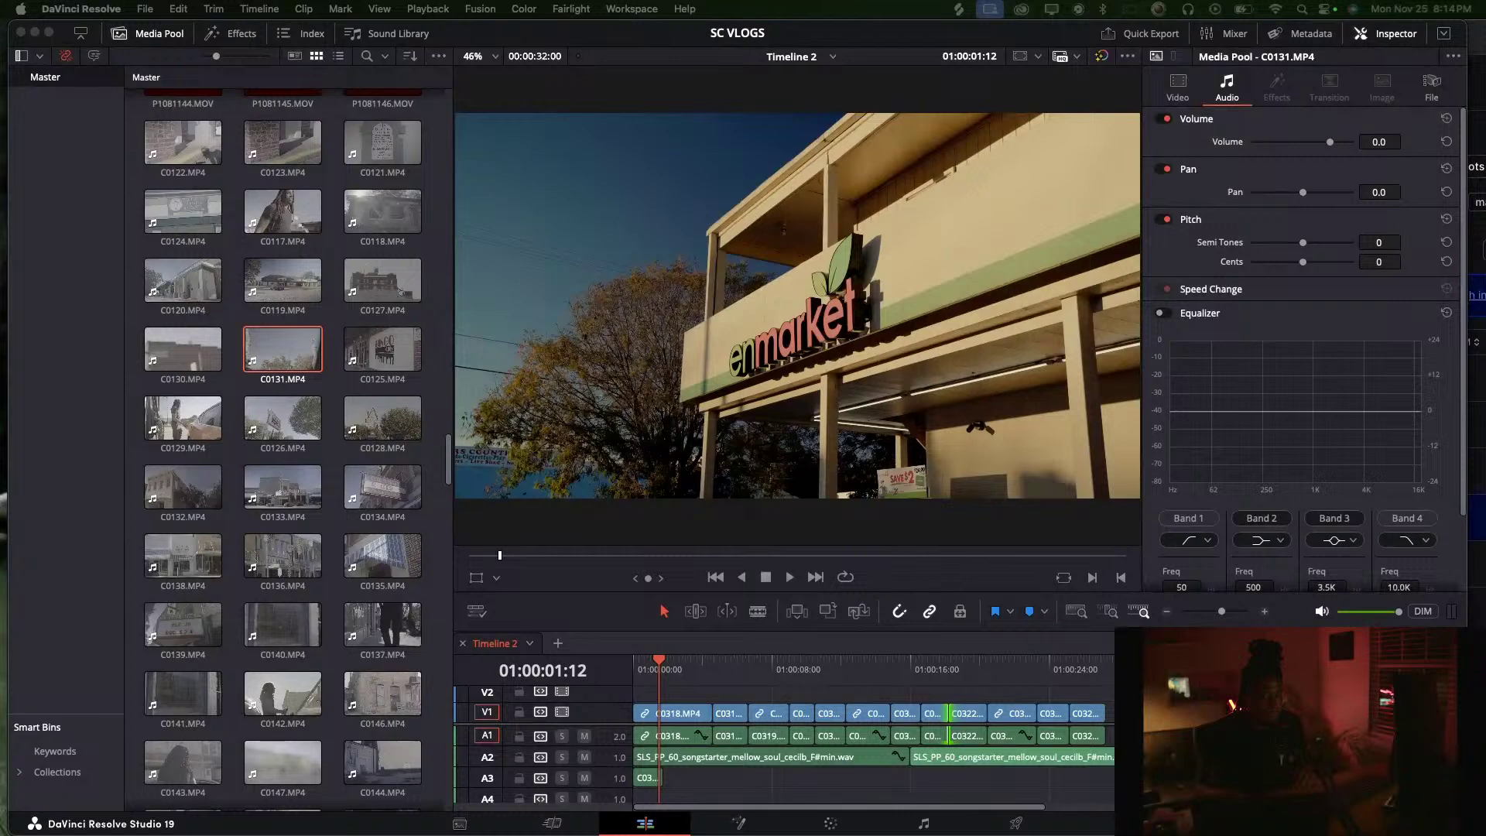
# Find P1080779.MOV among the imported clips in the Master bin and append it to the end of Timeline 2
pyautogui.scroll(-15, 341, 323)
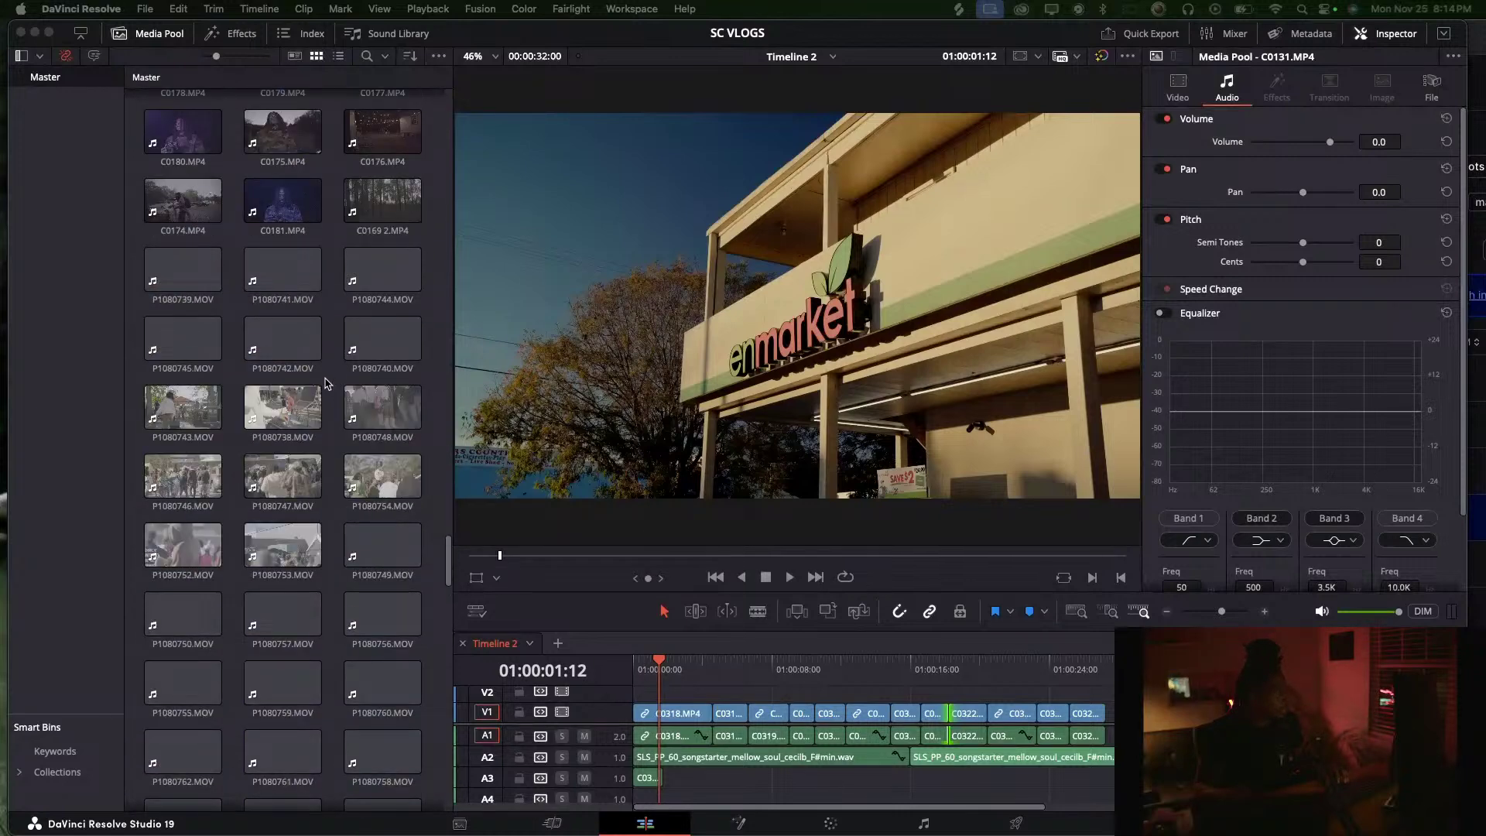
pyautogui.click(292, 407)
pyautogui.scroll(-8, 294, 445)
pyautogui.scroll(-8, 298, 441)
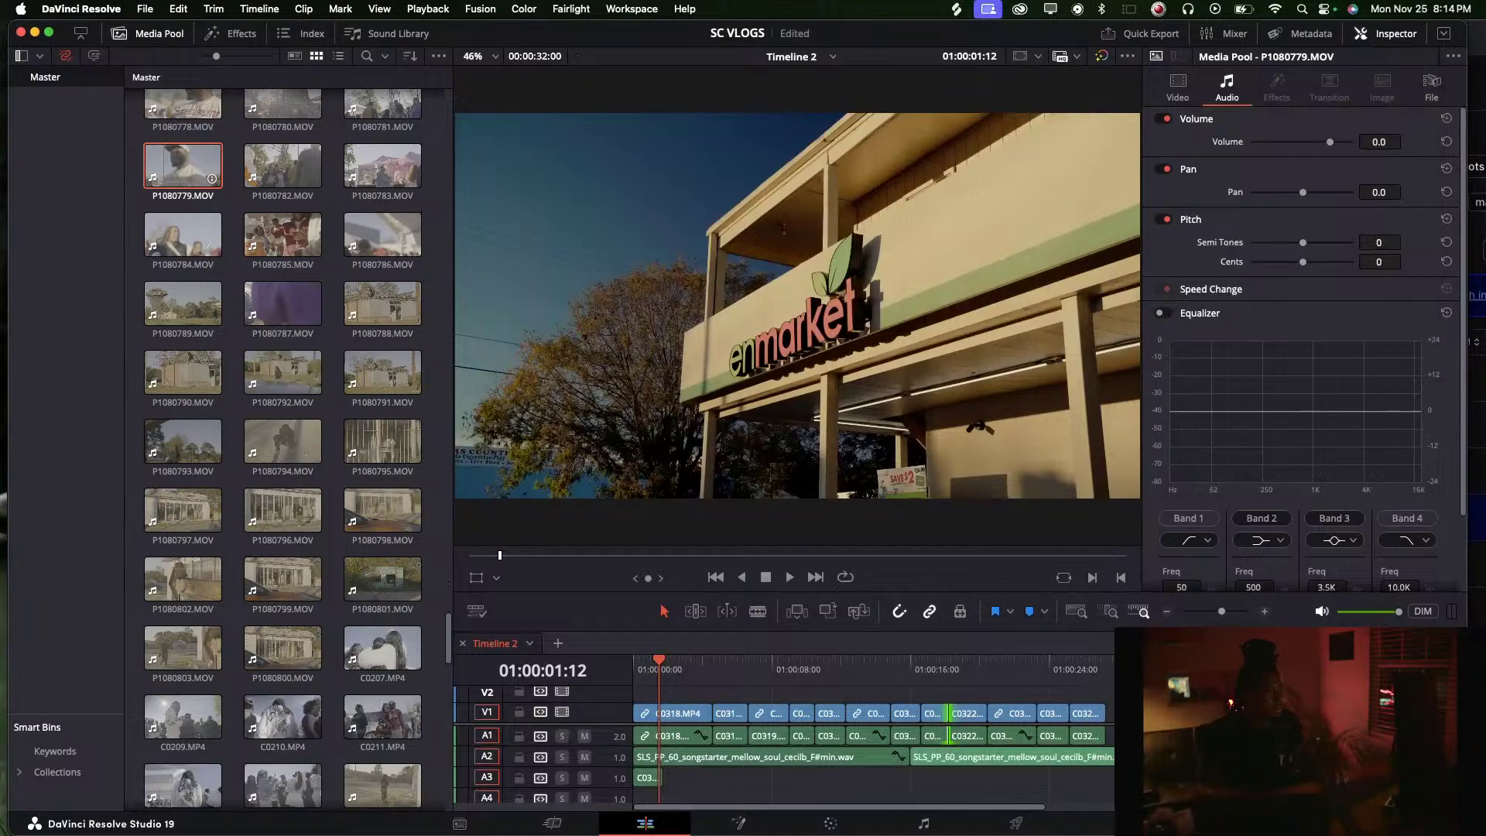
pyautogui.hotkey('shift', 'F12')
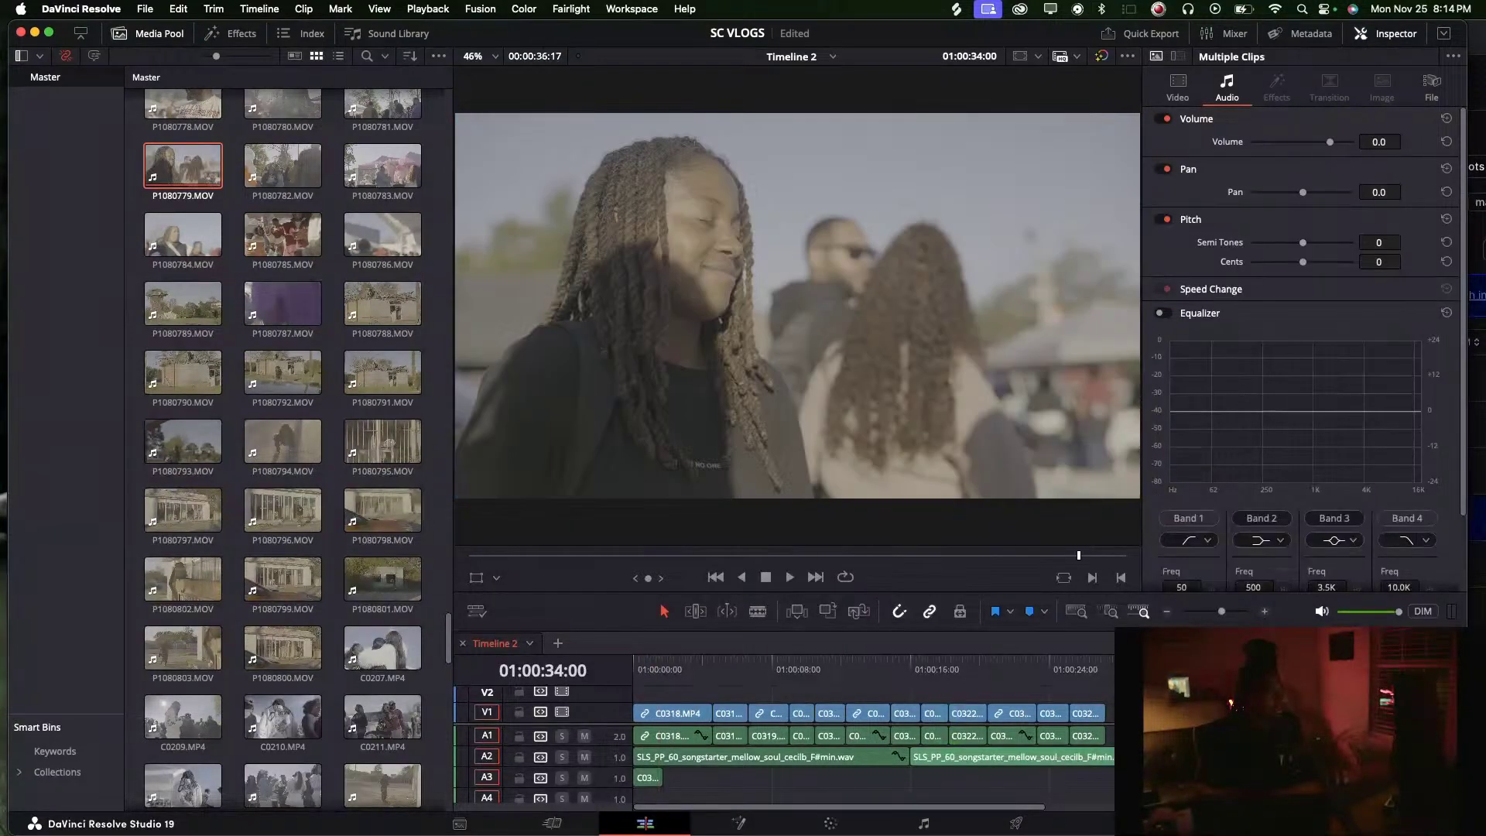
# Play the P1080779.MOV clip on the timeline and scrub back to the man's shirt at 01:00:34:16
pyautogui.press('space')
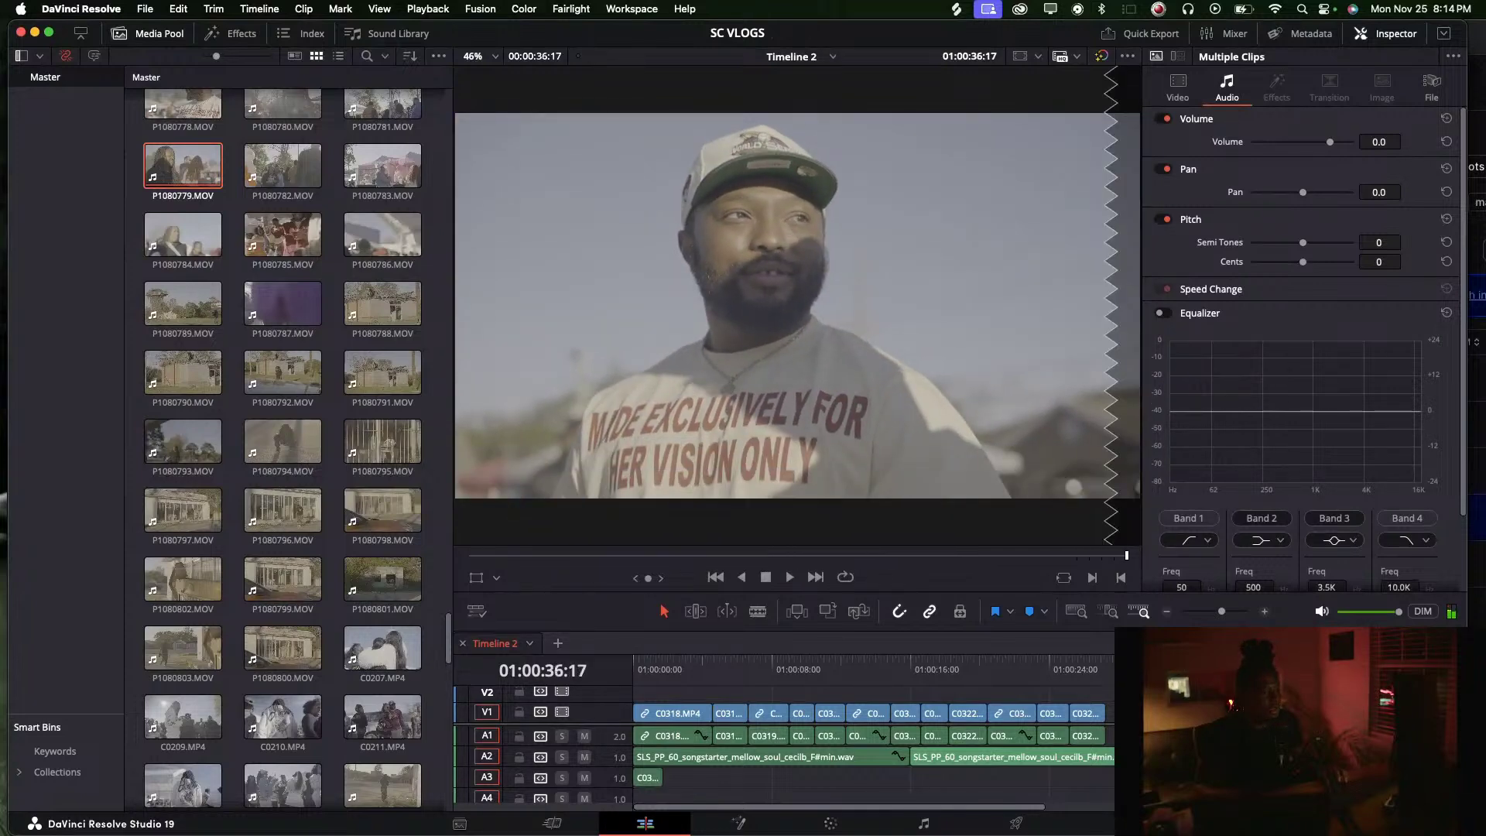
pyautogui.hotkey('shift', 'Left')
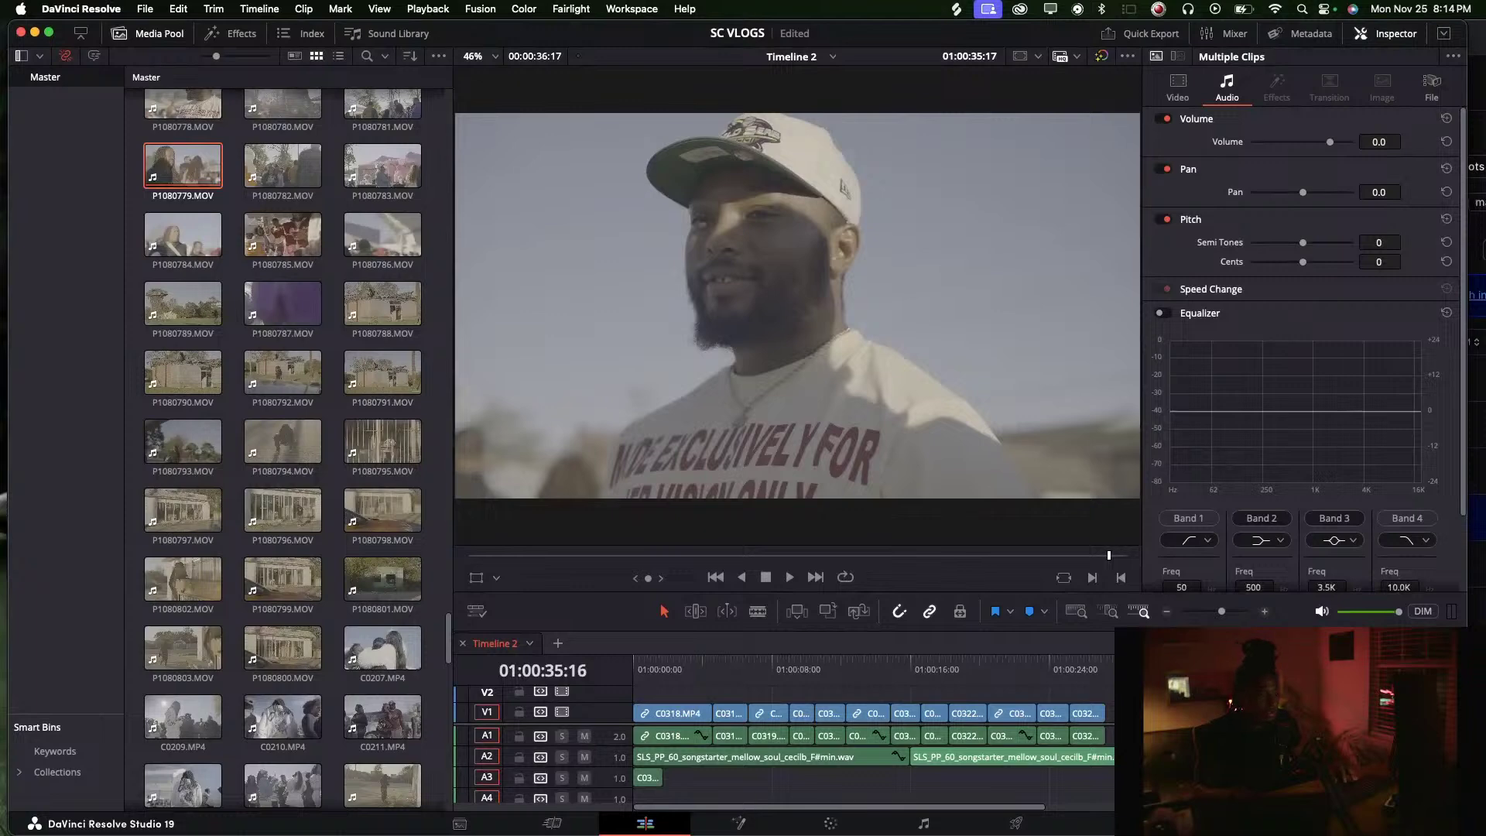
pyautogui.press('Up')
pyautogui.moveTo(1222, 612); pyautogui.dragTo(1225, 612)
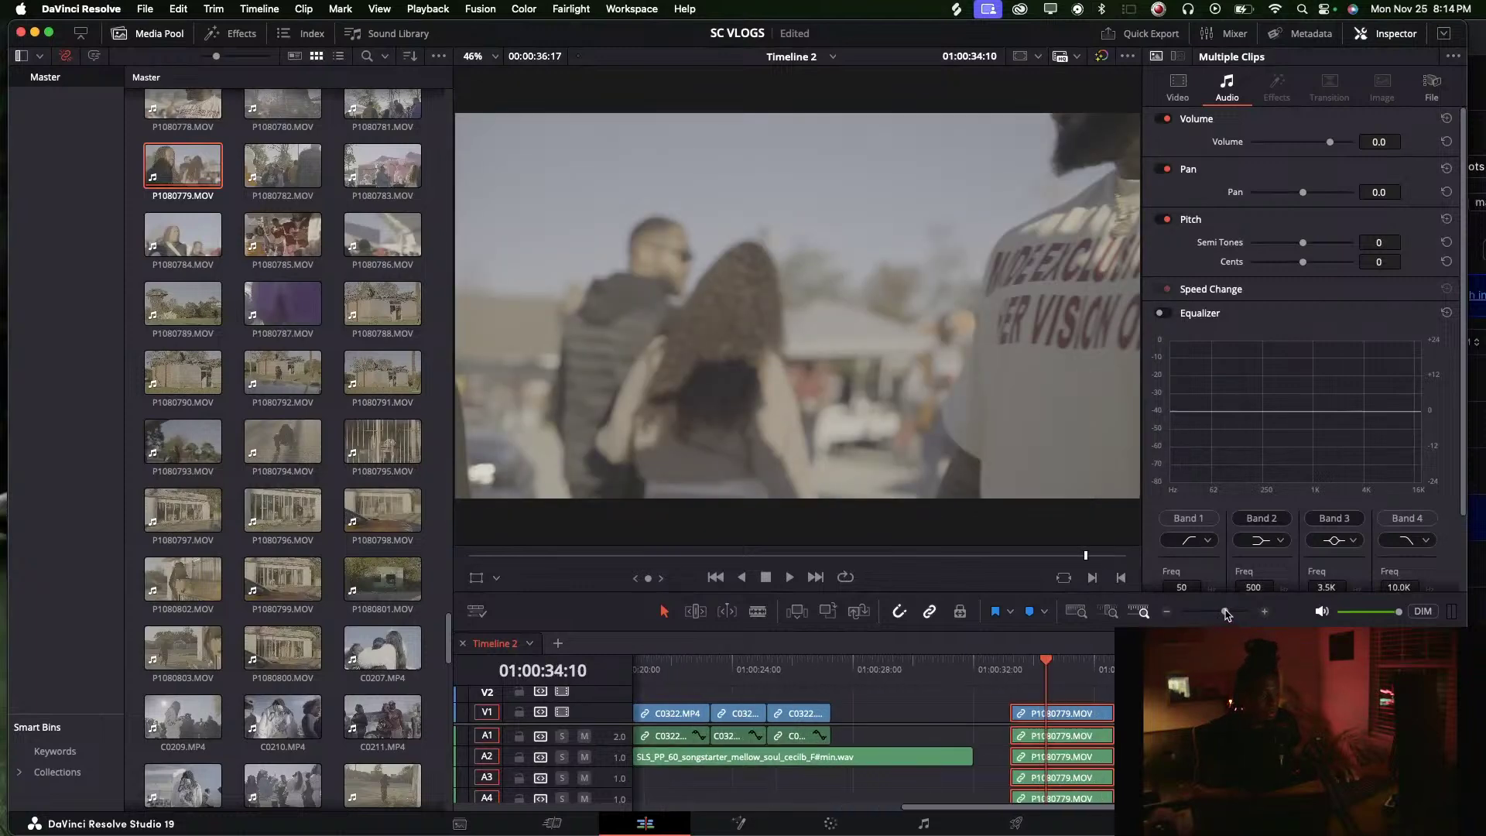
pyautogui.moveTo(1071, 681); pyautogui.dragTo(1103, 697)
pyautogui.click(1054, 680)
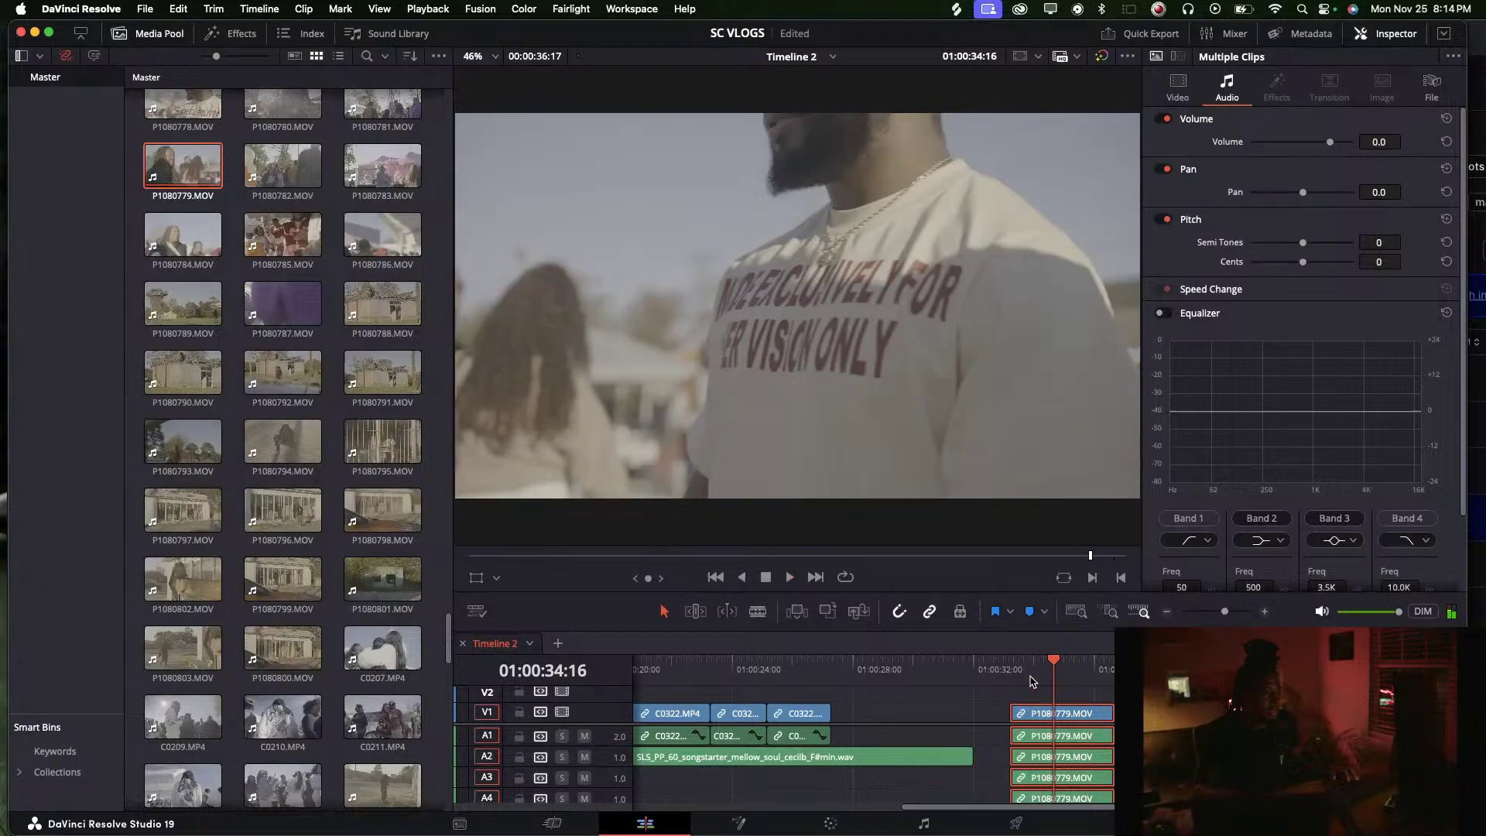
# Preview P1080779.MOV once more from 01:00:35:03 and delete the clip from the end of Timeline 2
pyautogui.click(1067, 674)
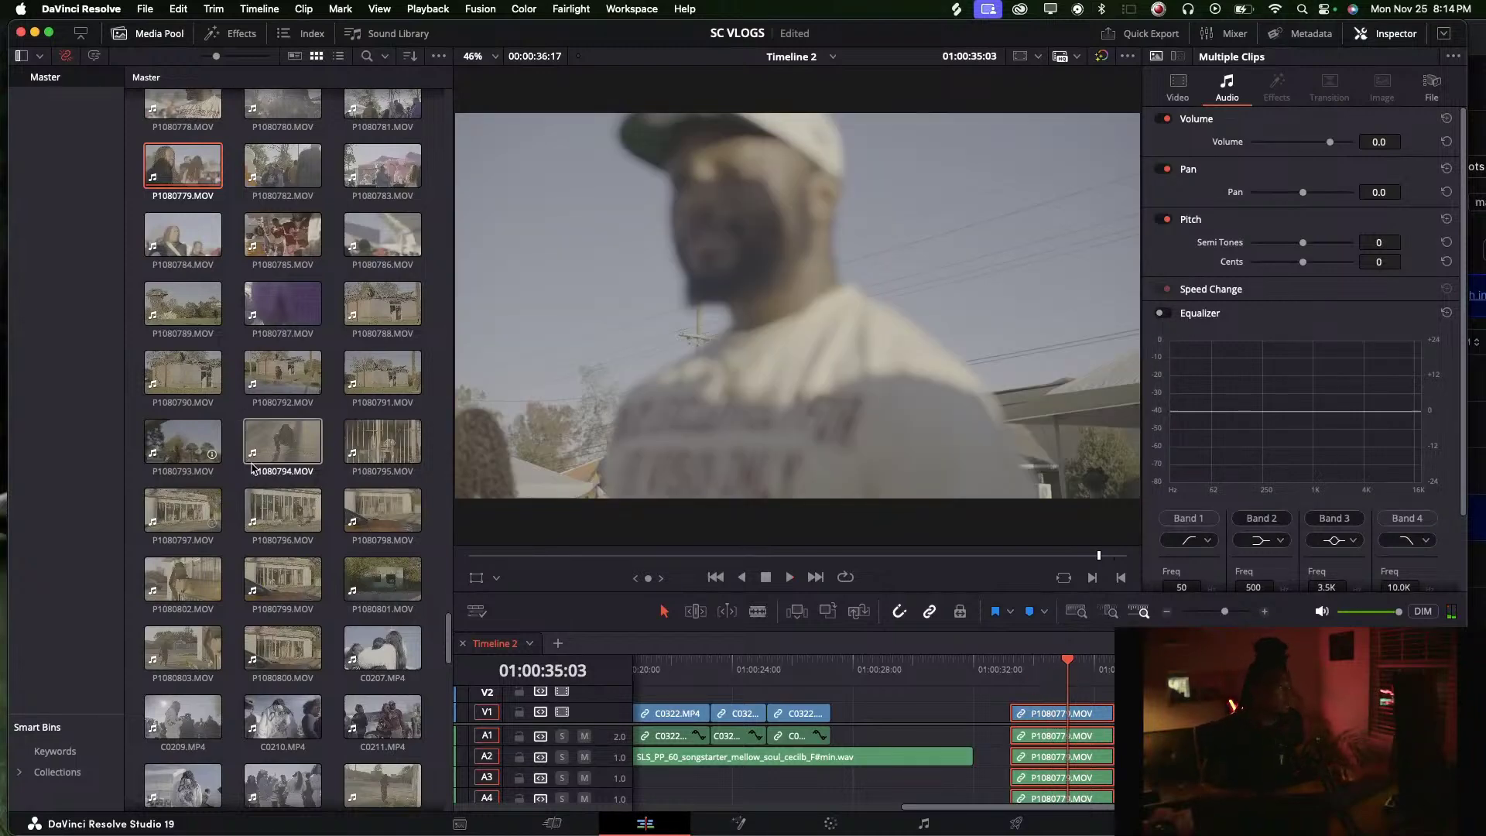
pyautogui.press('space')
pyautogui.press('space')
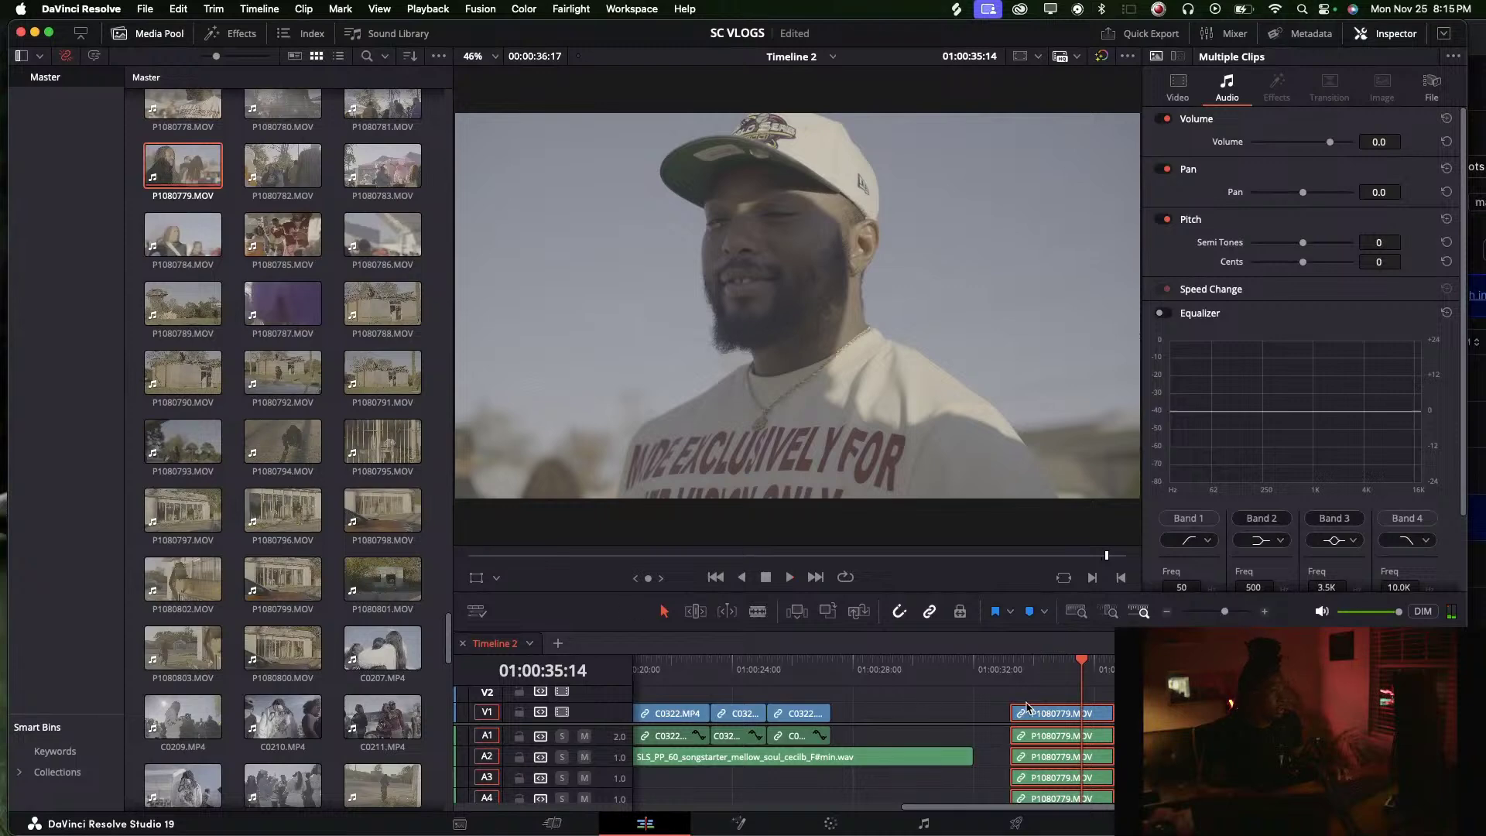
pyautogui.press('Delete')
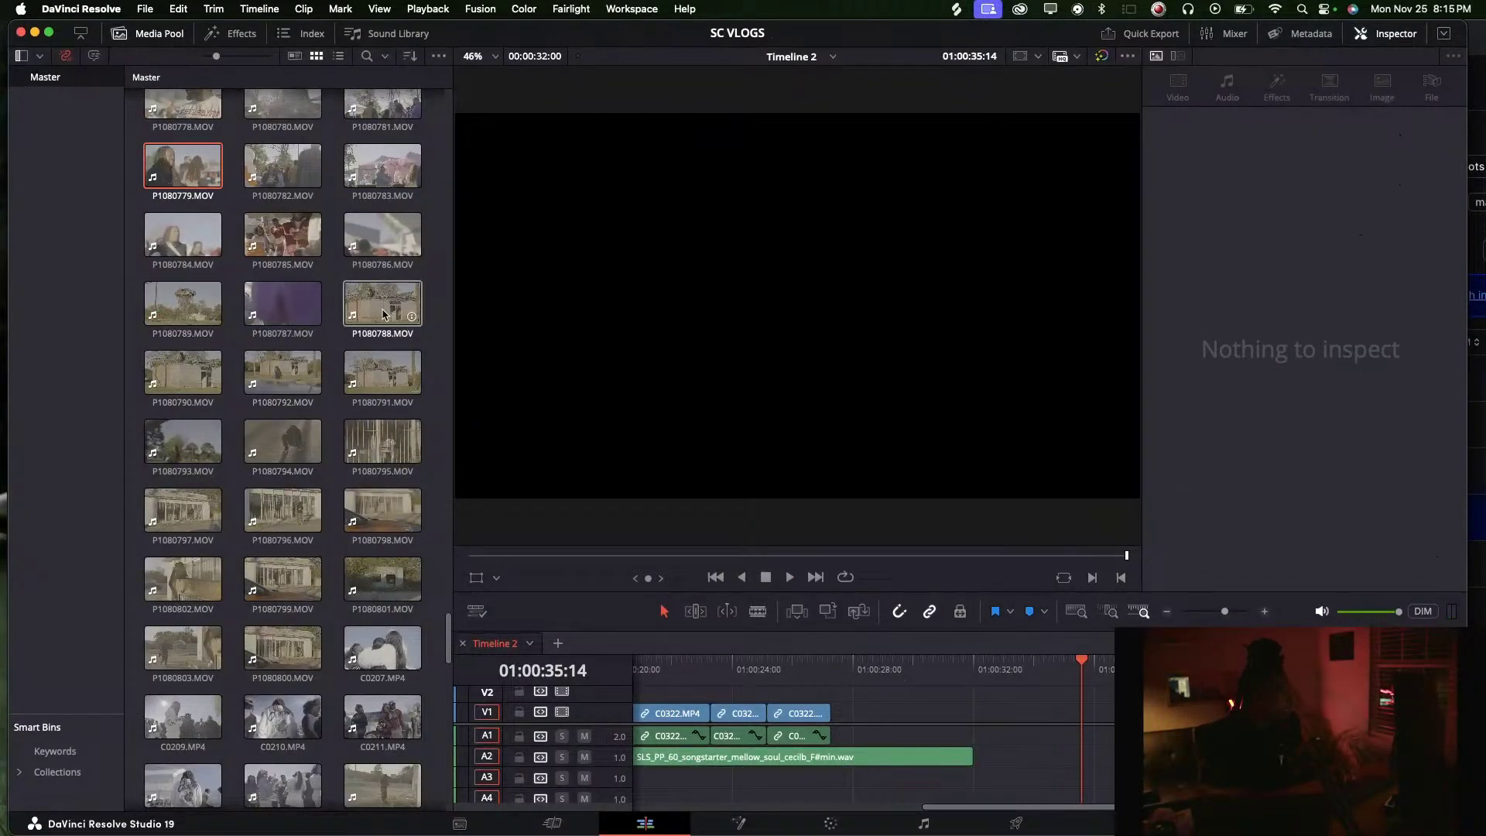
# Look through the Master bin for replacement footage and append C0288.MP4 directly after the last C0322 clip on Timeline 2
pyautogui.scroll(-15, 382, 315)
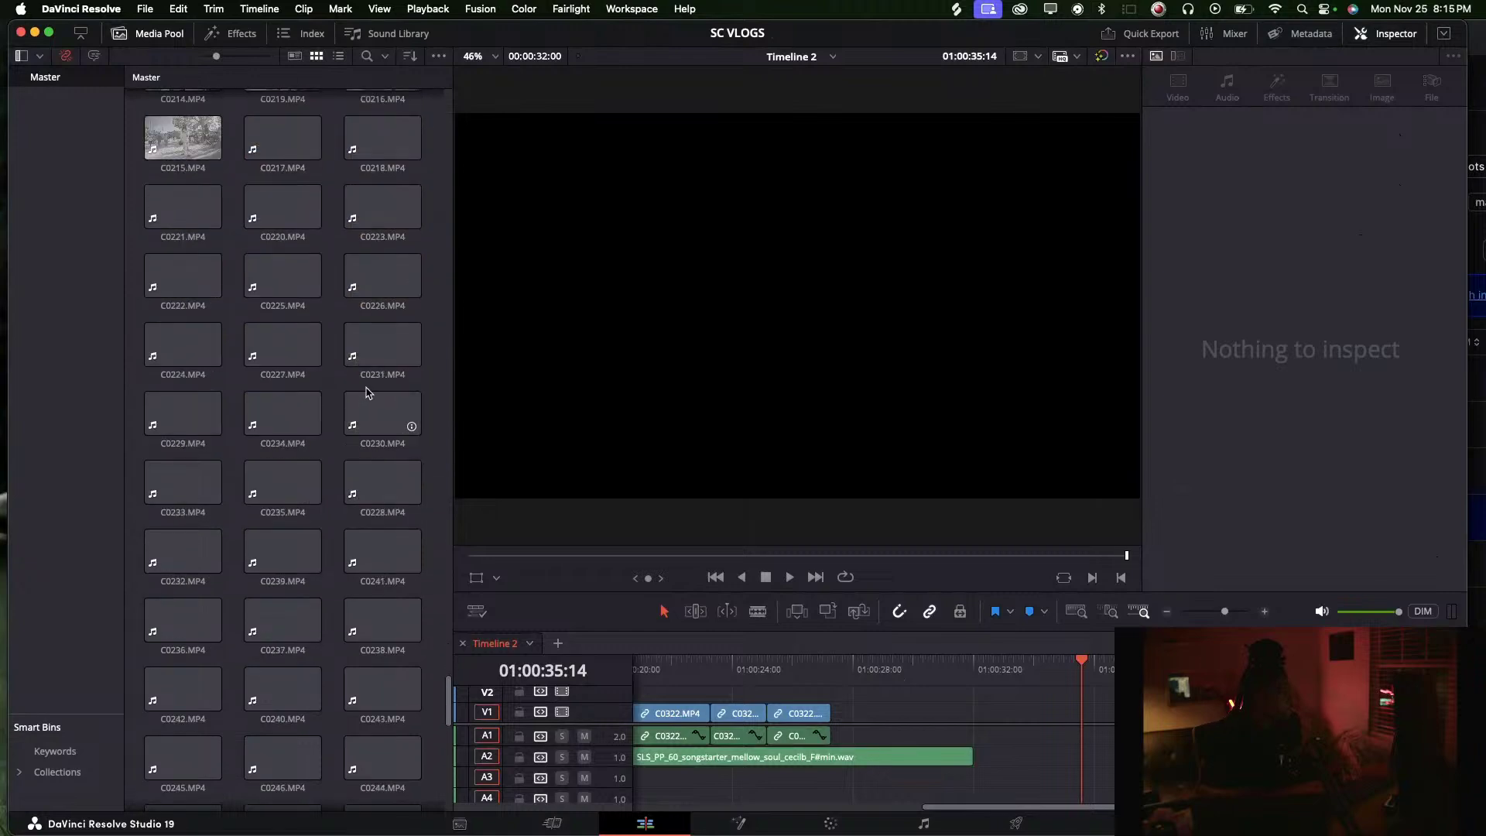
pyautogui.scroll(-5, 367, 393)
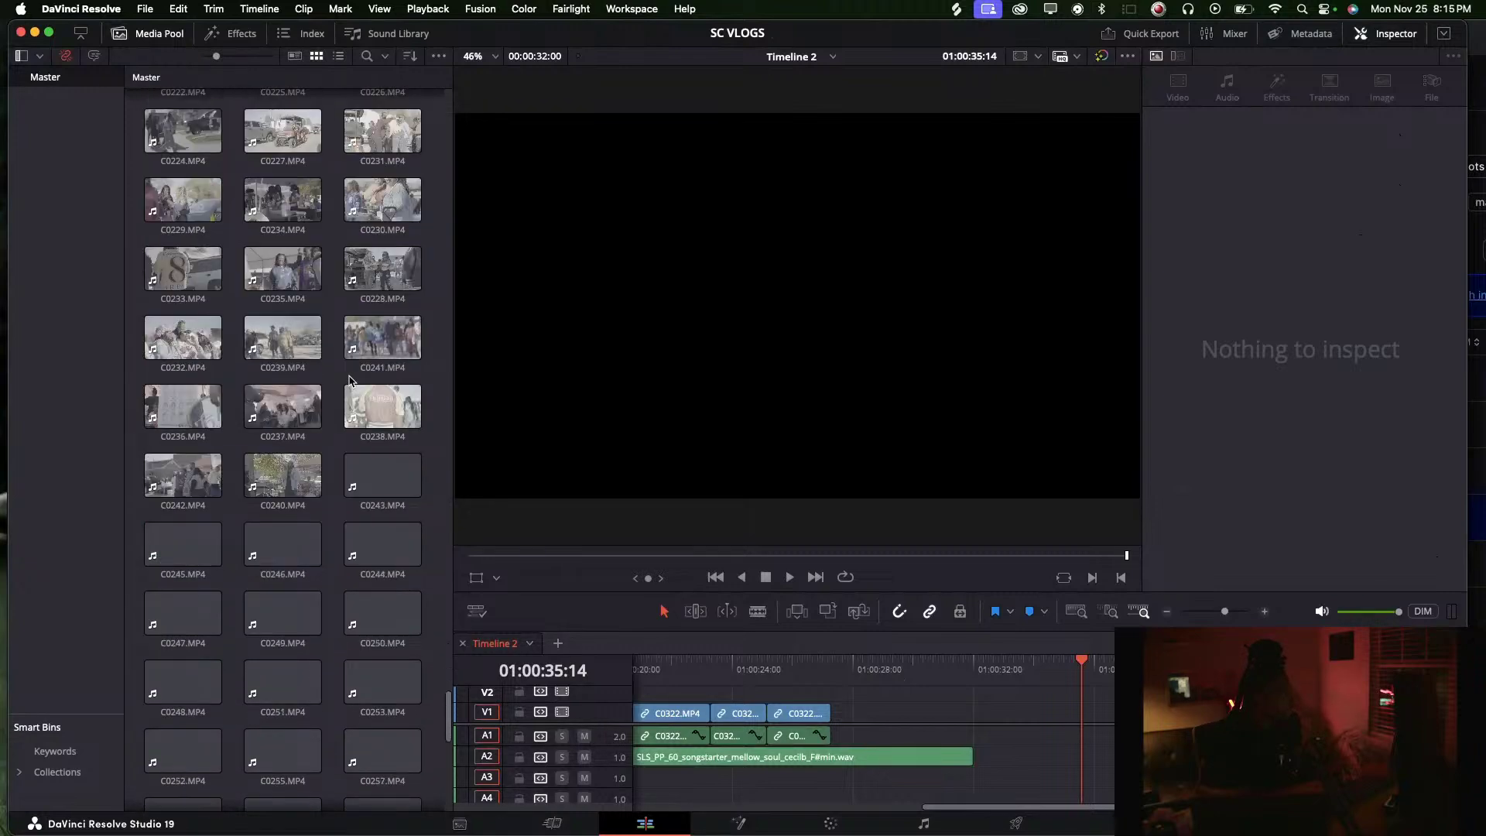
pyautogui.scroll(20, 348, 379)
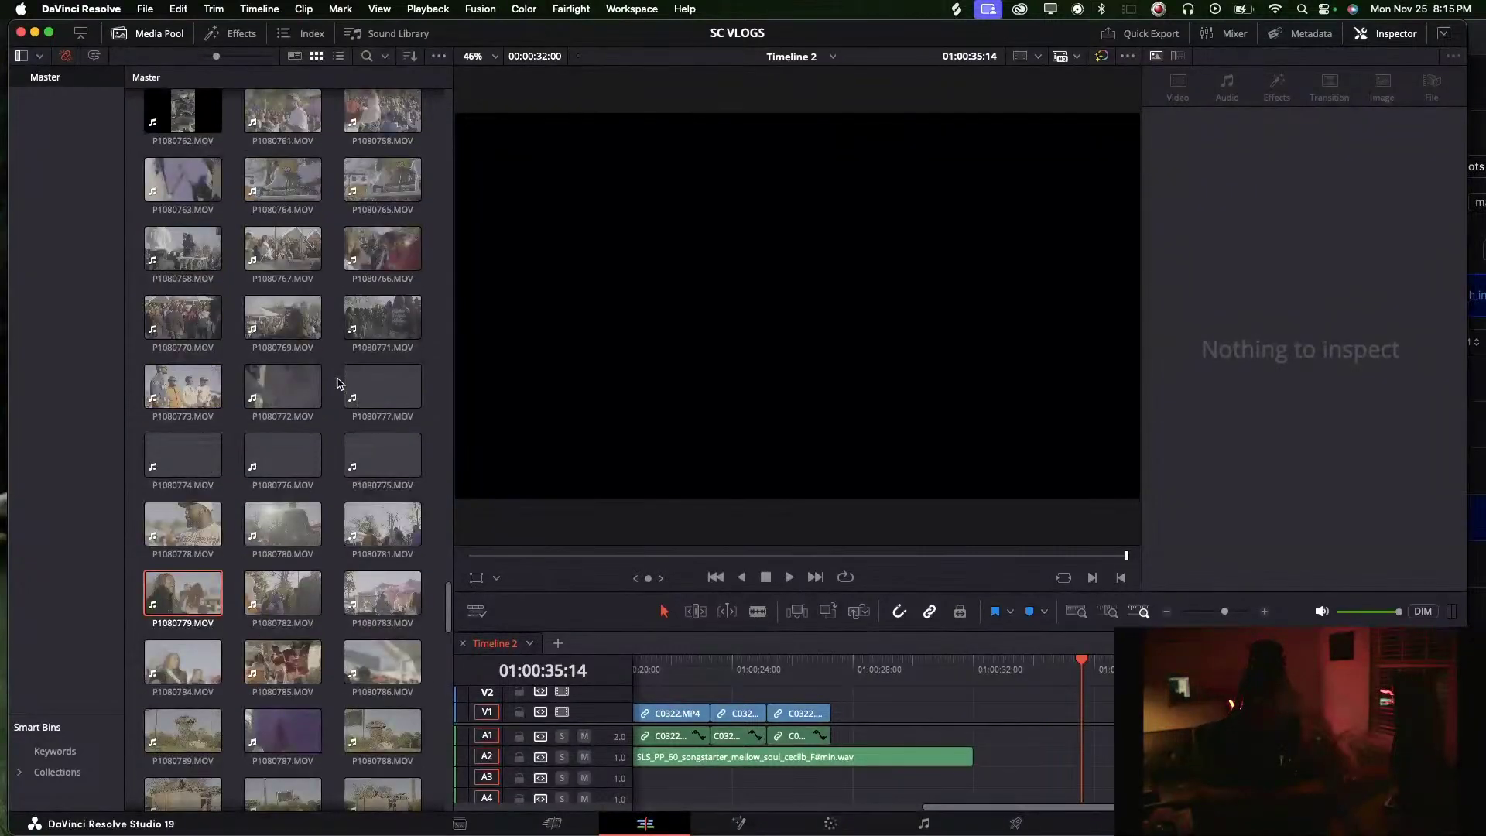
pyautogui.scroll(-10, 336, 385)
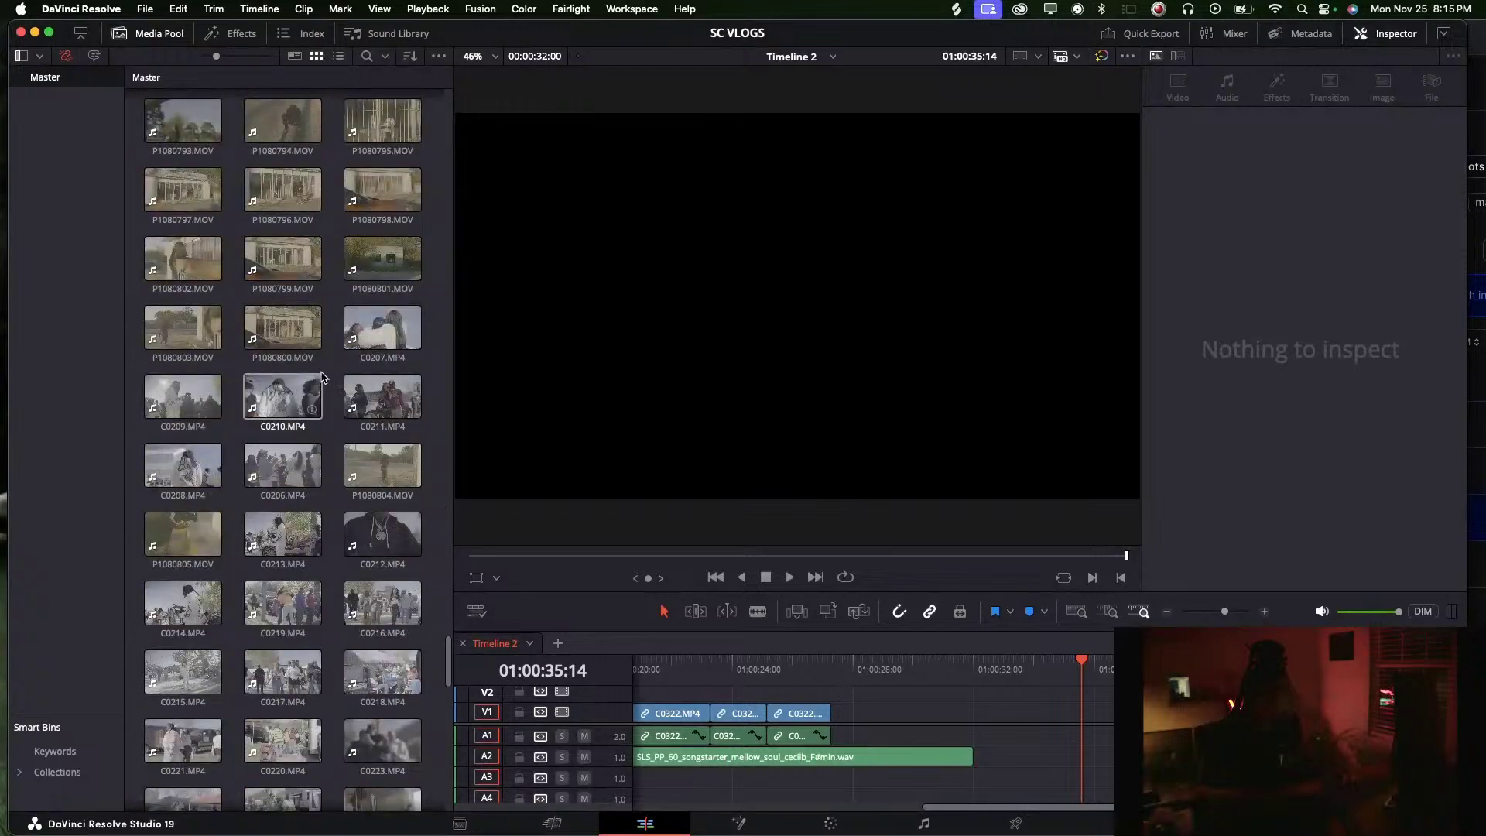
pyautogui.scroll(-10, 323, 384)
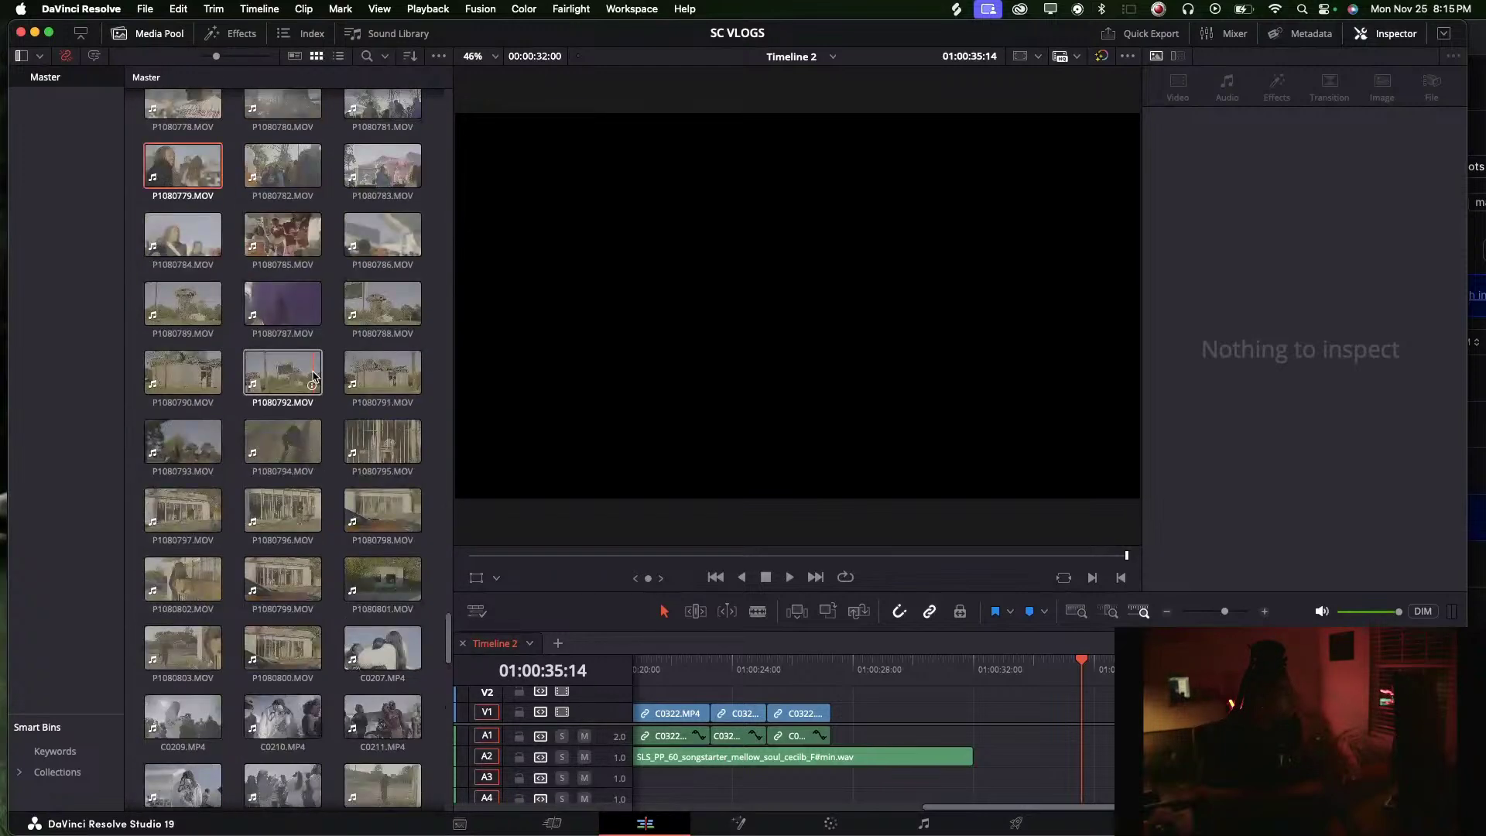
pyautogui.scroll(-10, 331, 391)
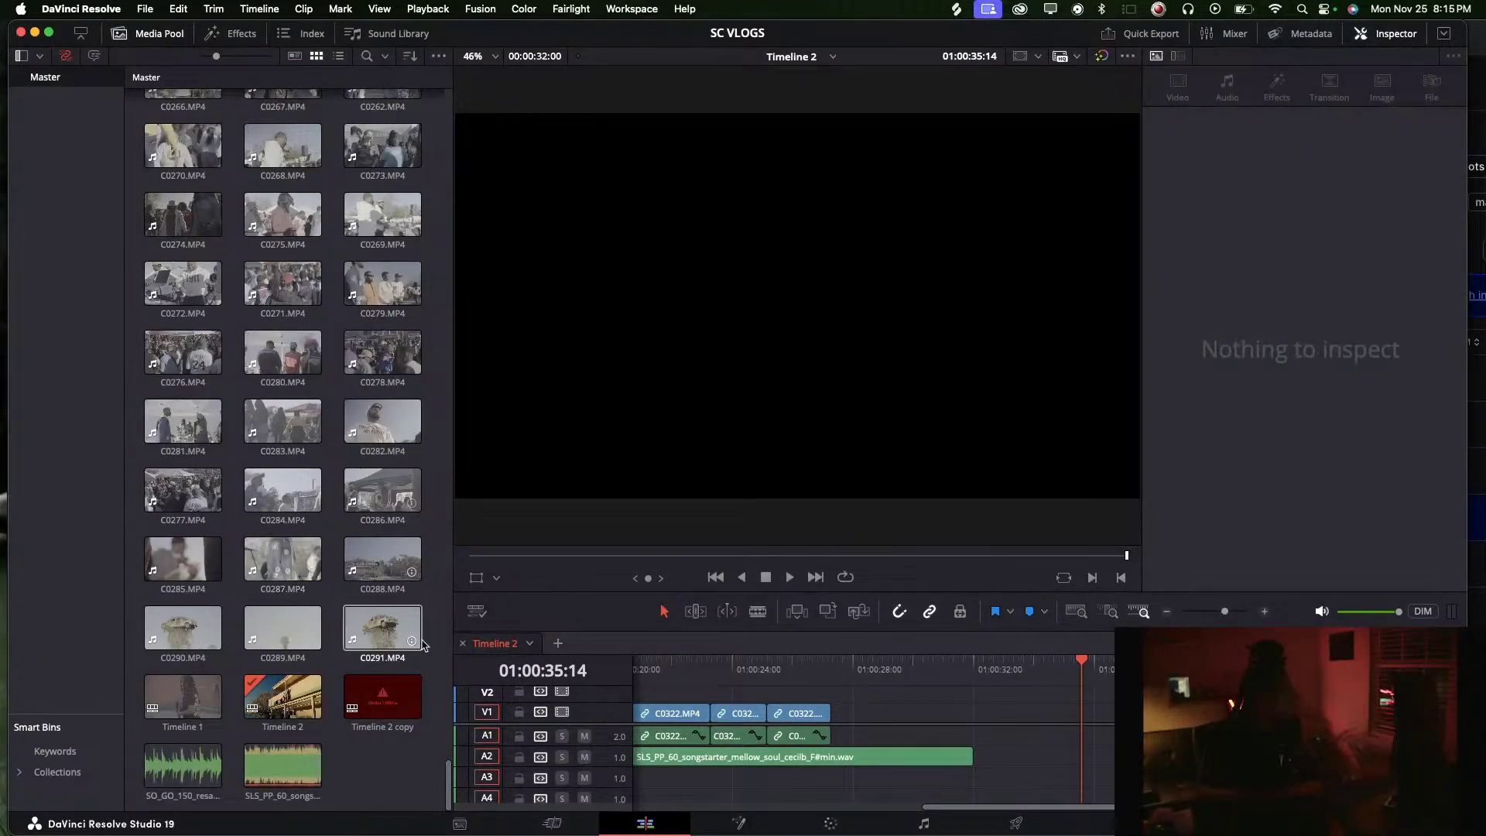
pyautogui.click(369, 565)
pyautogui.moveTo(369, 565); pyautogui.dragTo(836, 710)
# Play C0288.MP4 from its start on the timeline and shorten its end to about 01:00:31:03
pyautogui.click(832, 675)
pyautogui.press('space')
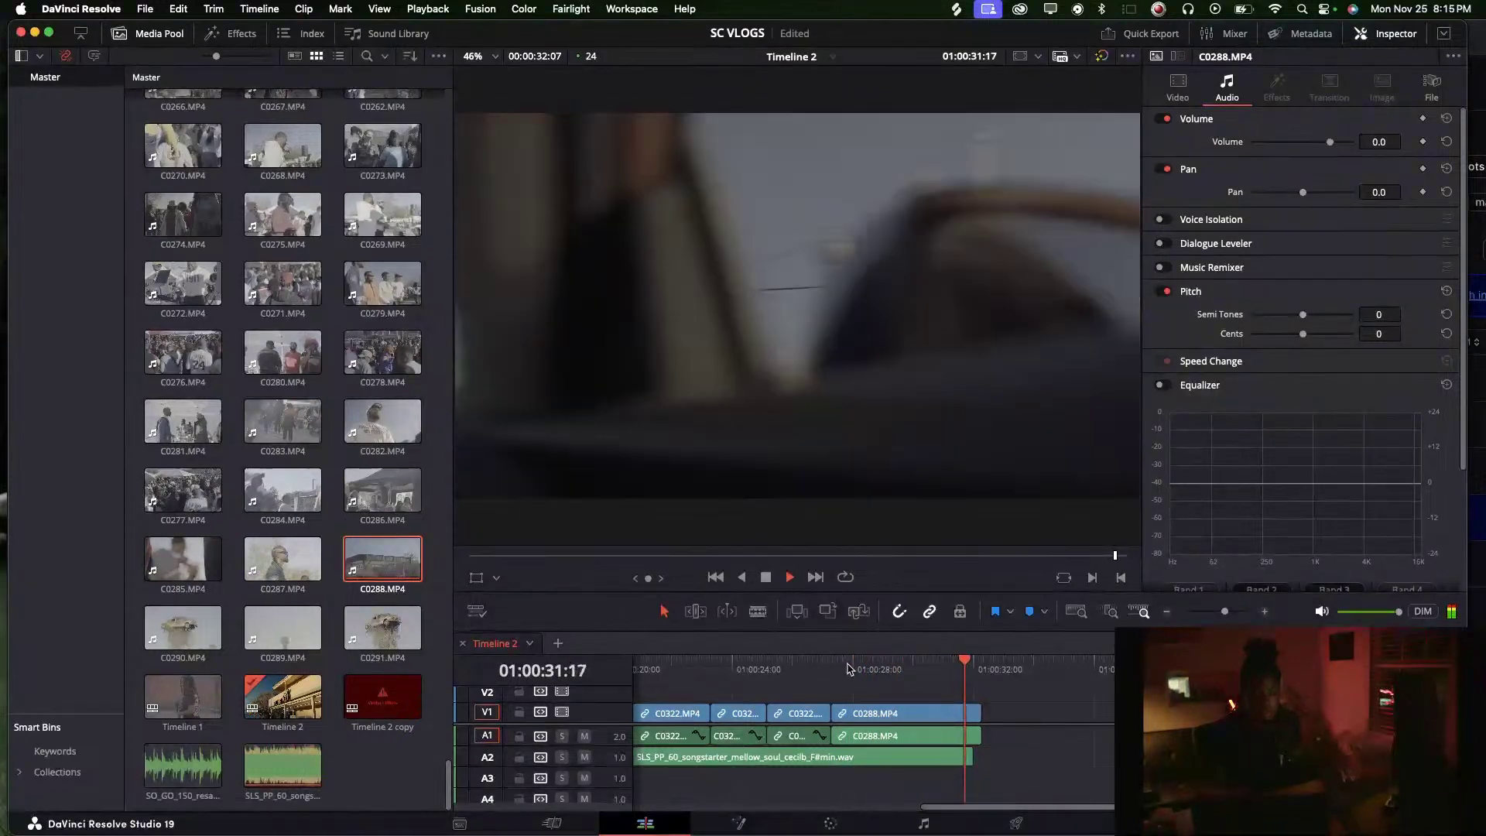
pyautogui.click(829, 672)
pyautogui.press('space')
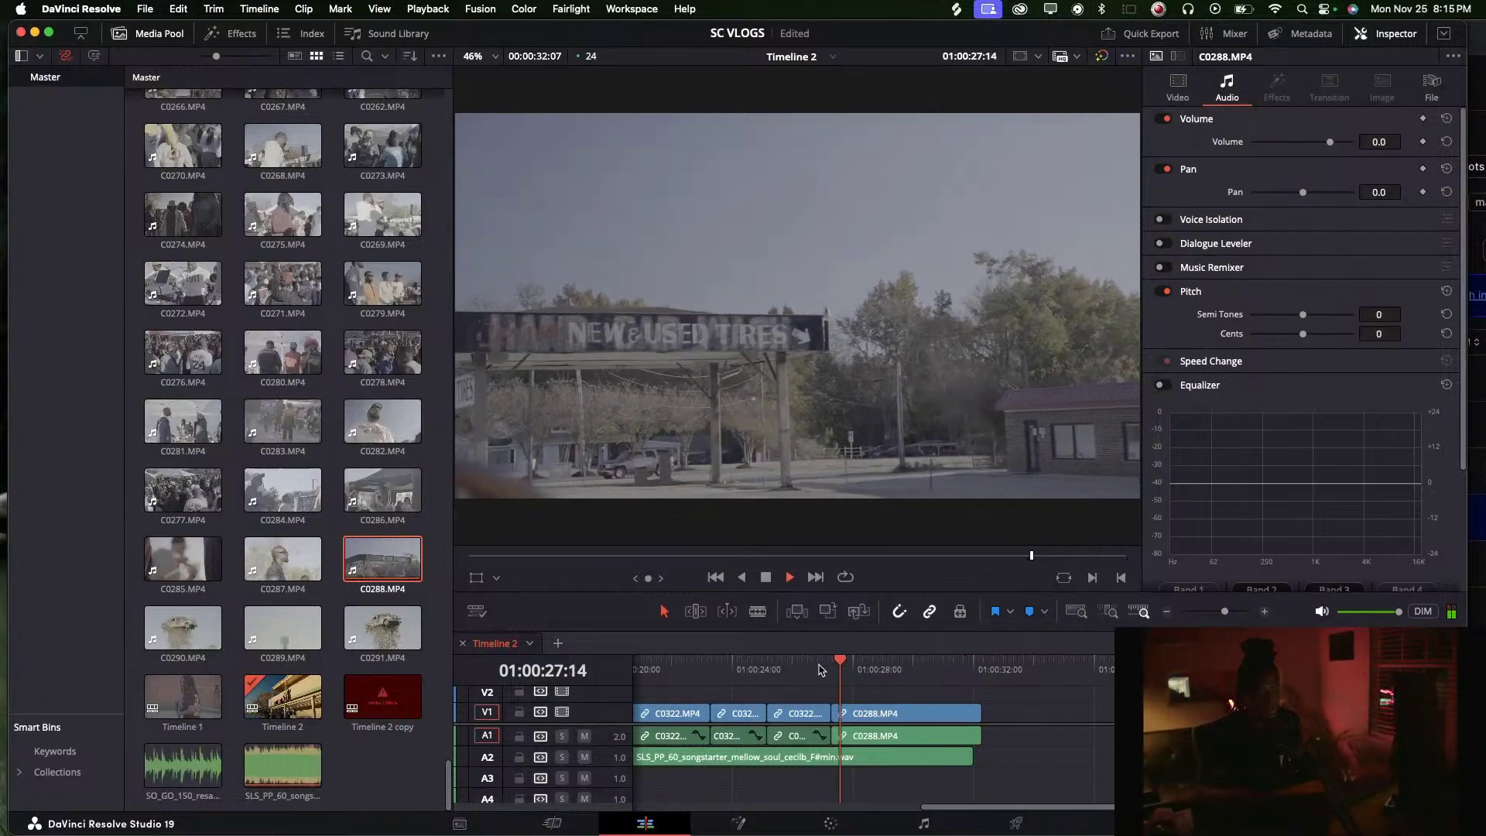
pyautogui.press('space')
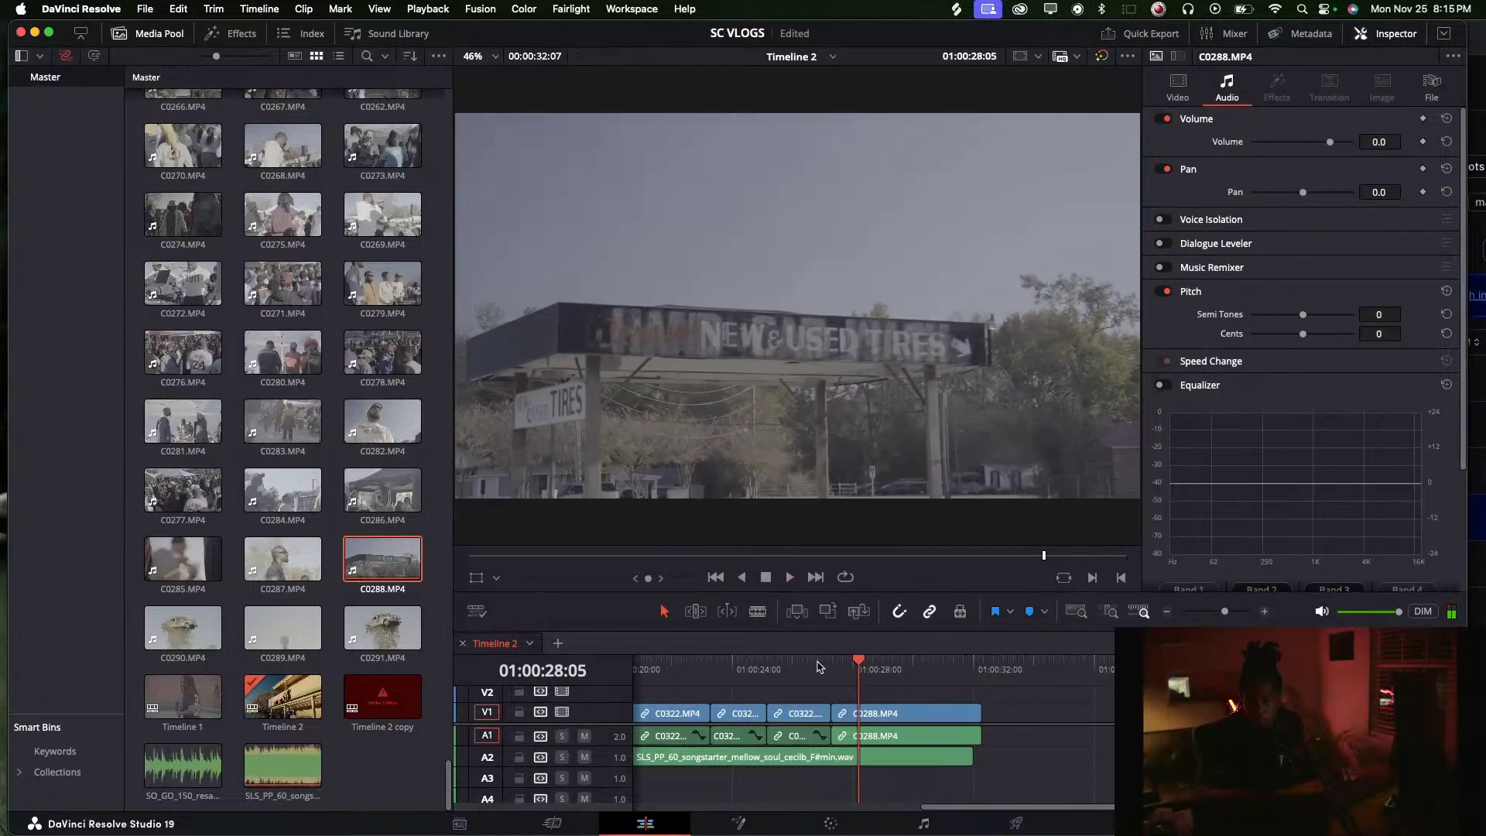
pyautogui.press('space')
pyautogui.click(840, 667)
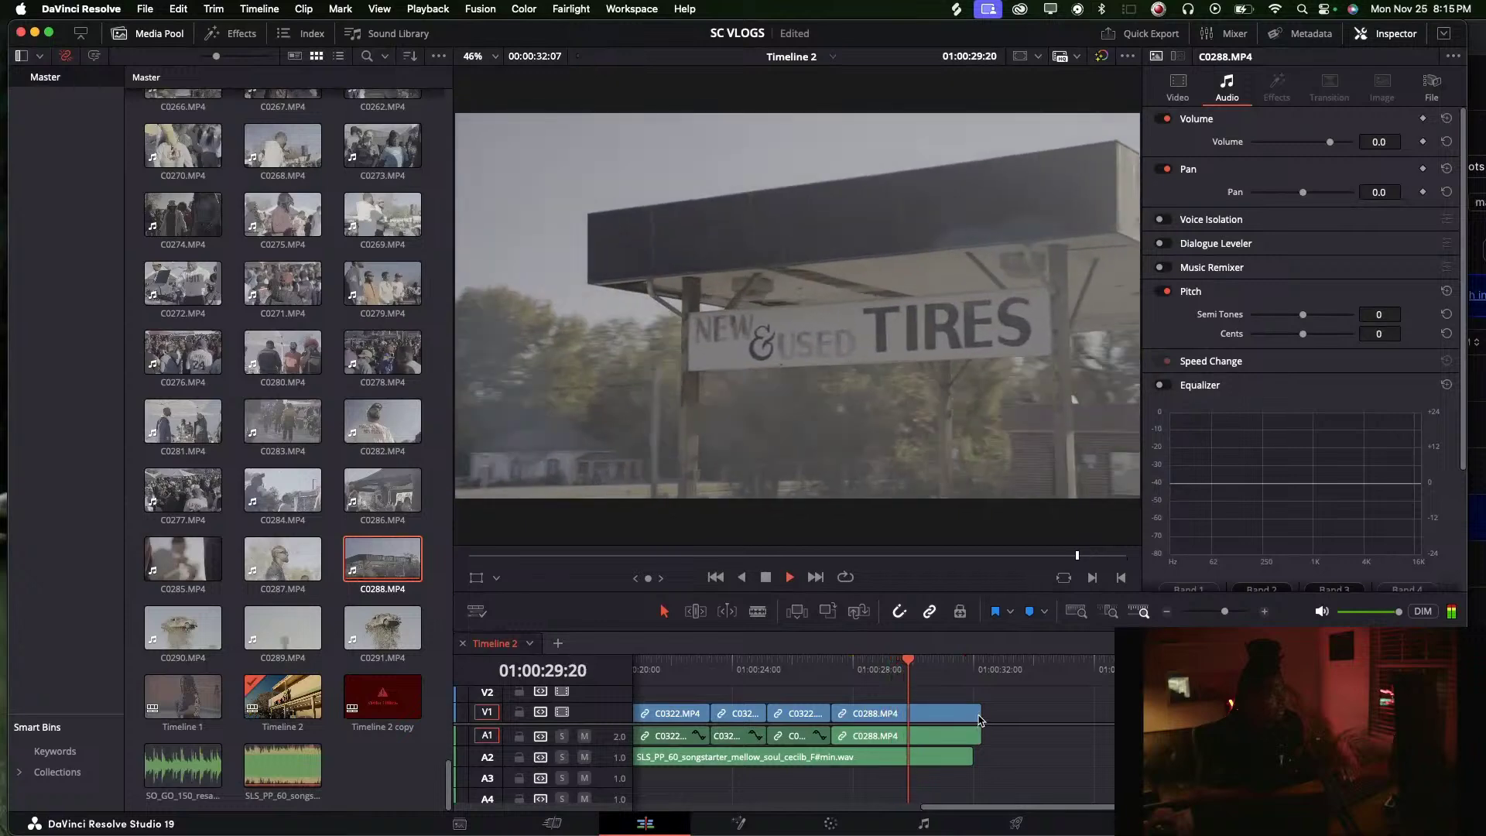
pyautogui.press('space')
pyautogui.moveTo(979, 720); pyautogui.dragTo(920, 710)
# Append C0290.MP4 directly after C0288.MP4 and cut away its opening up to 01:00:32:11, closing the gap
pyautogui.moveTo(182, 627); pyautogui.dragTo(957, 713)
pyautogui.press('space')
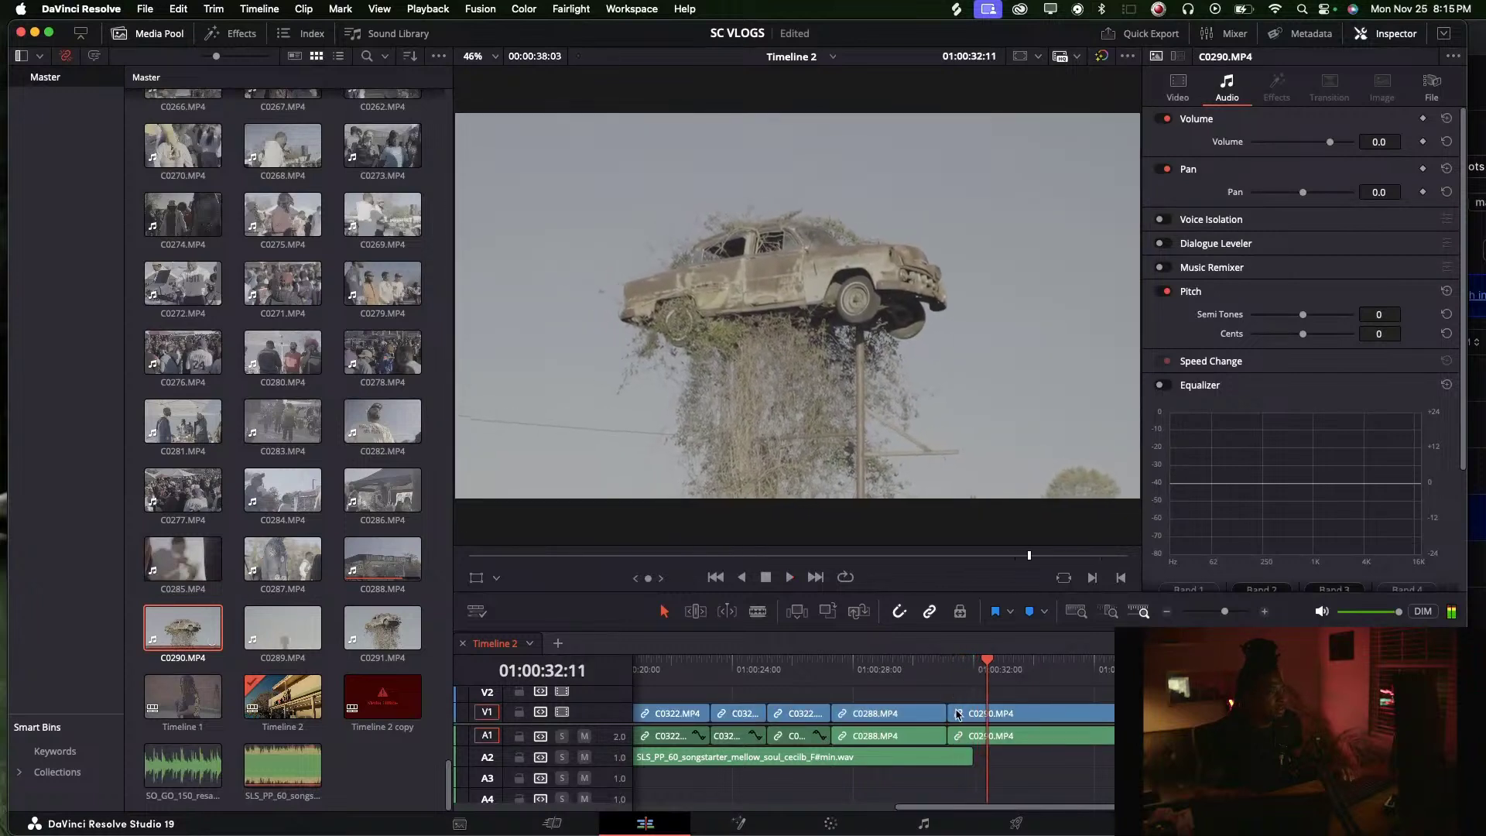
pyautogui.moveTo(952, 713)
pyautogui.mouseDown()
pyautogui.moveTo(981, 713)
pyautogui.moveTo(957, 714)
pyautogui.mouseUp()
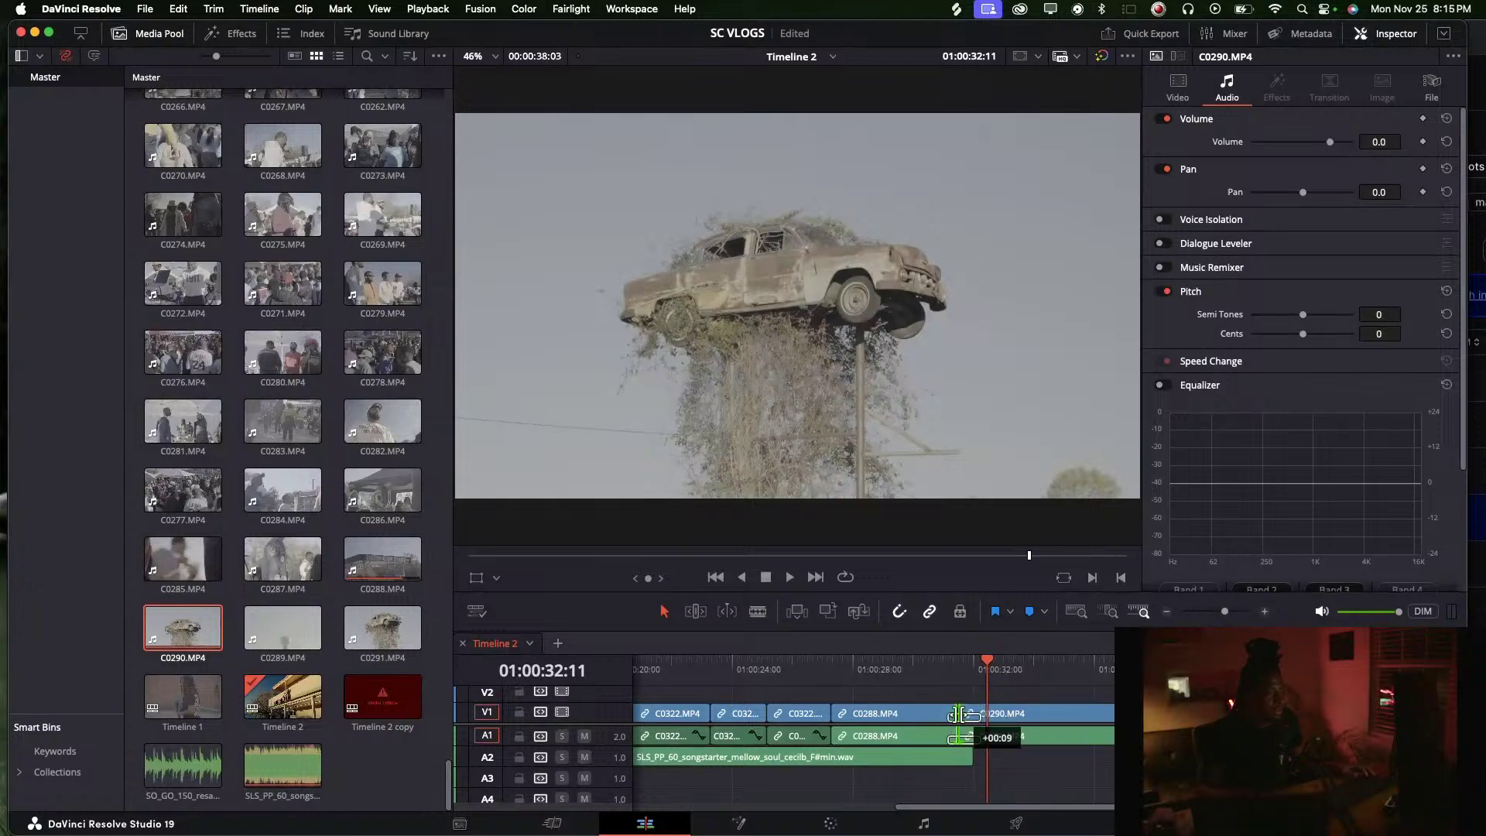
pyautogui.click(953, 716)
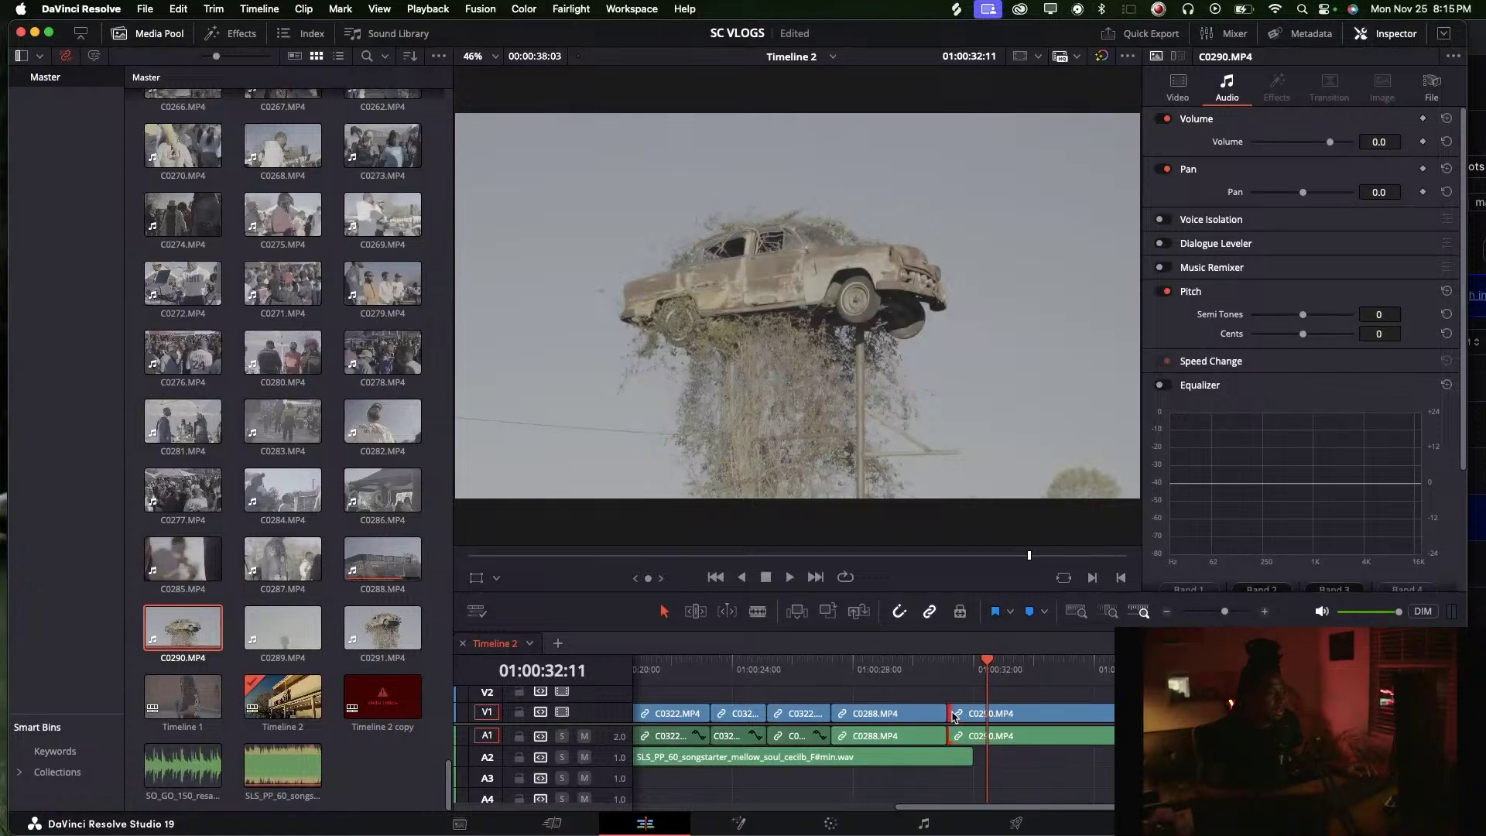
pyautogui.press('super+b')
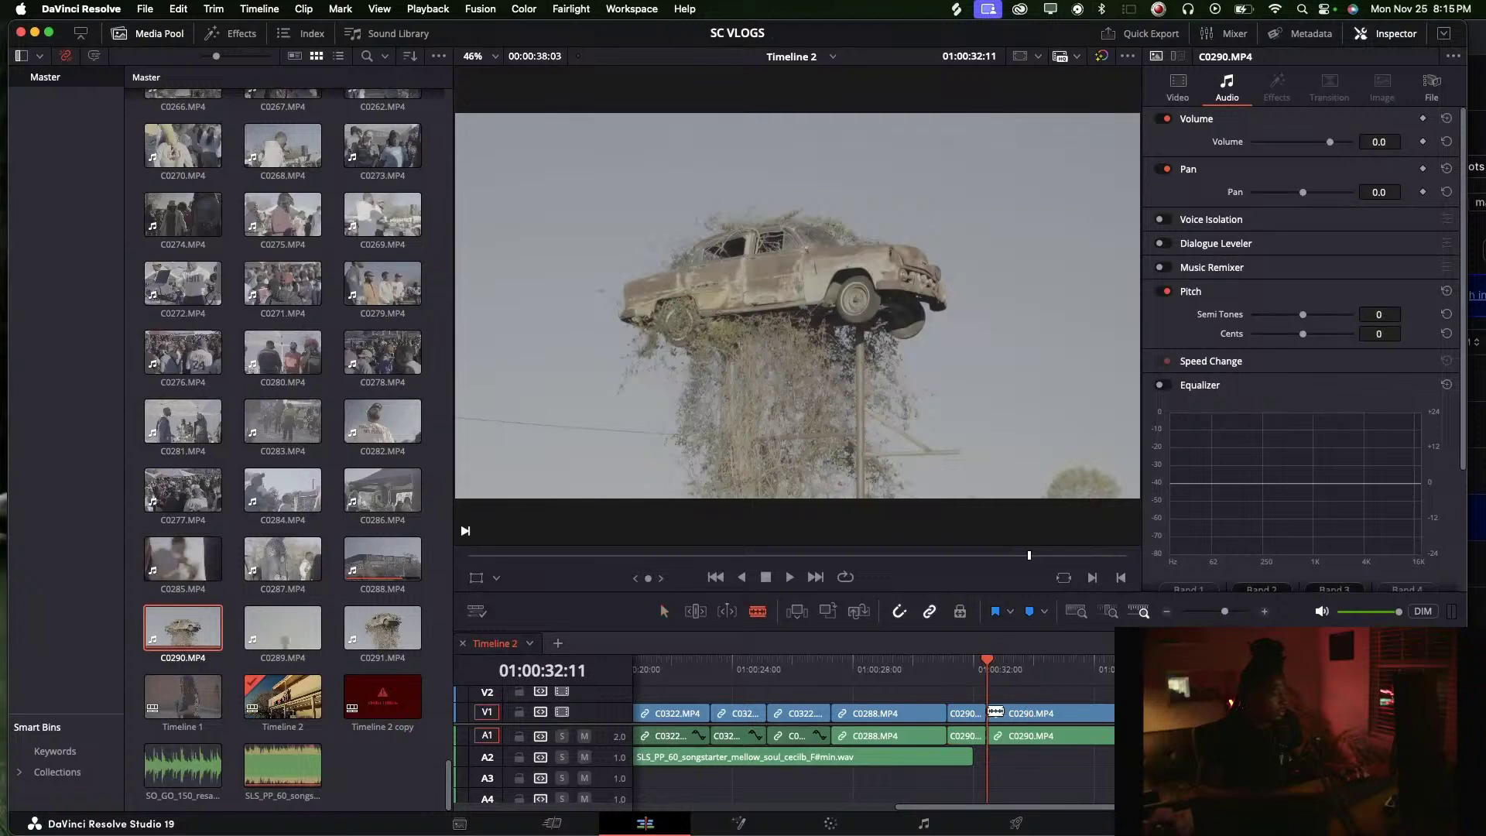
pyautogui.click(968, 714)
pyautogui.press('BackSpace')
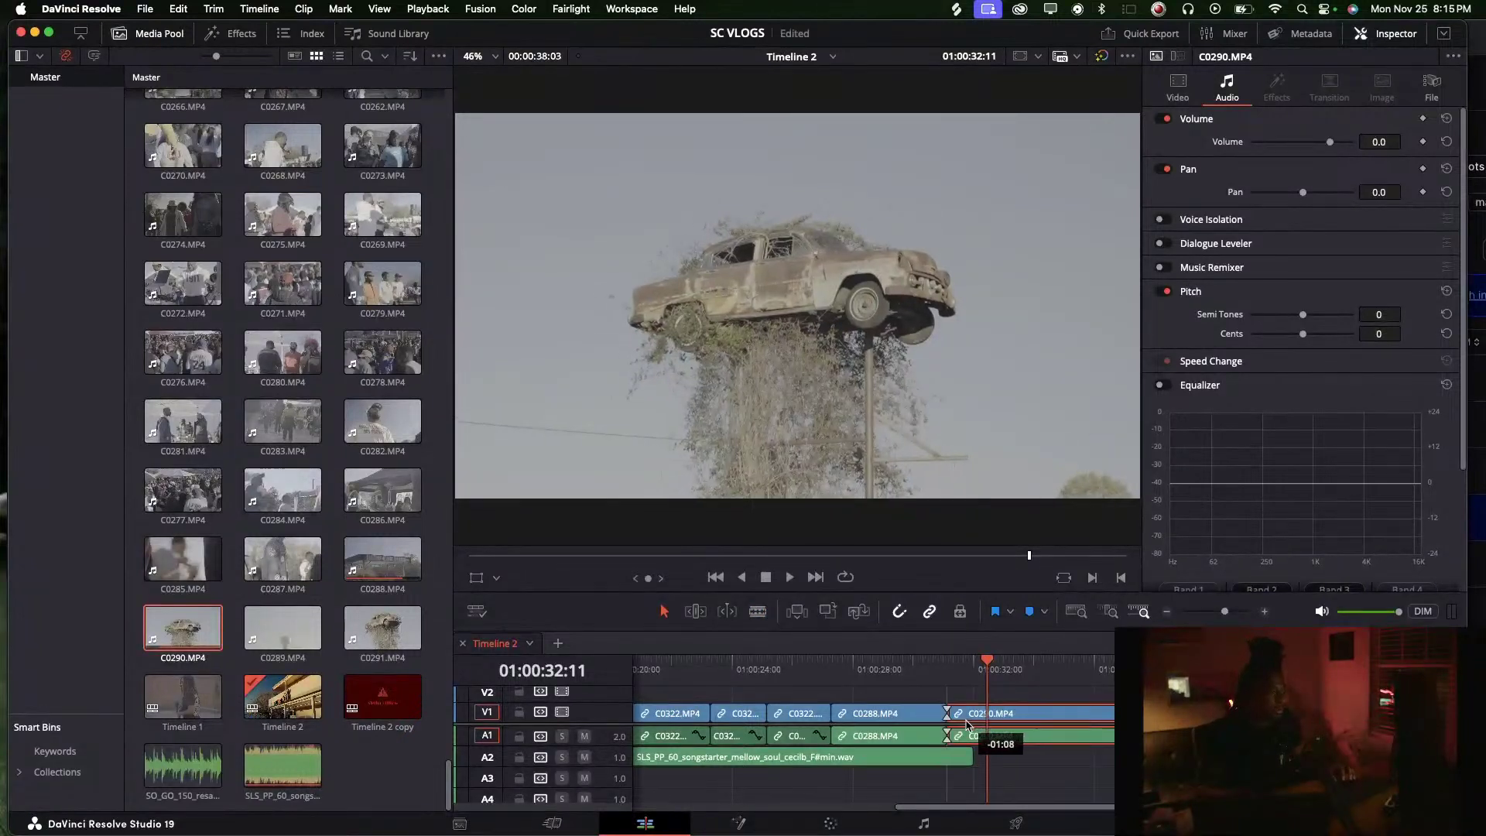
# Play C0290.MP4 from its new start and shorten its end to about 01:00:32:20
pyautogui.click(944, 670)
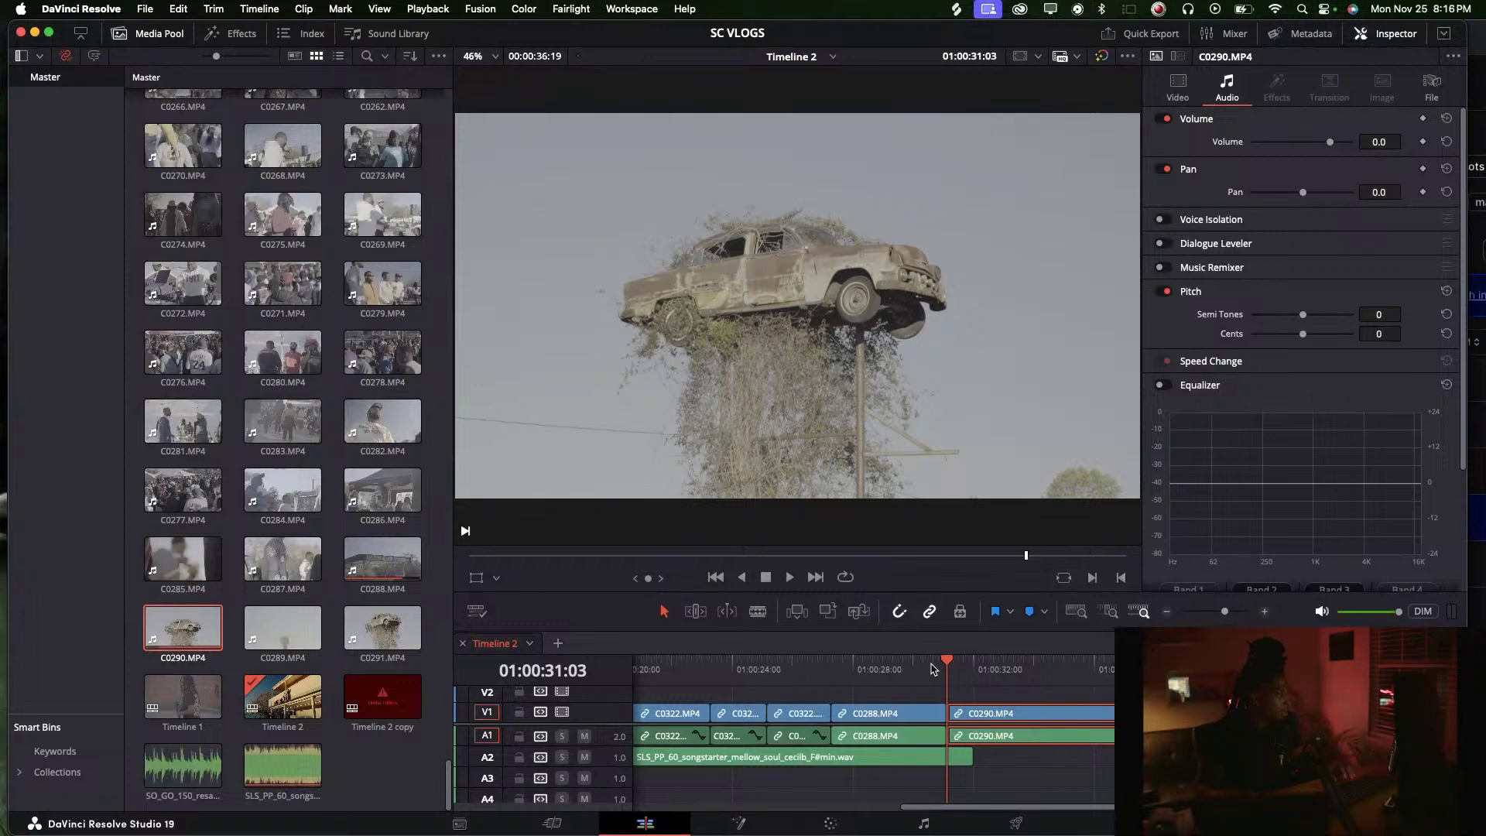
pyautogui.press('space')
pyautogui.moveTo(1102, 707); pyautogui.dragTo(1001, 711)
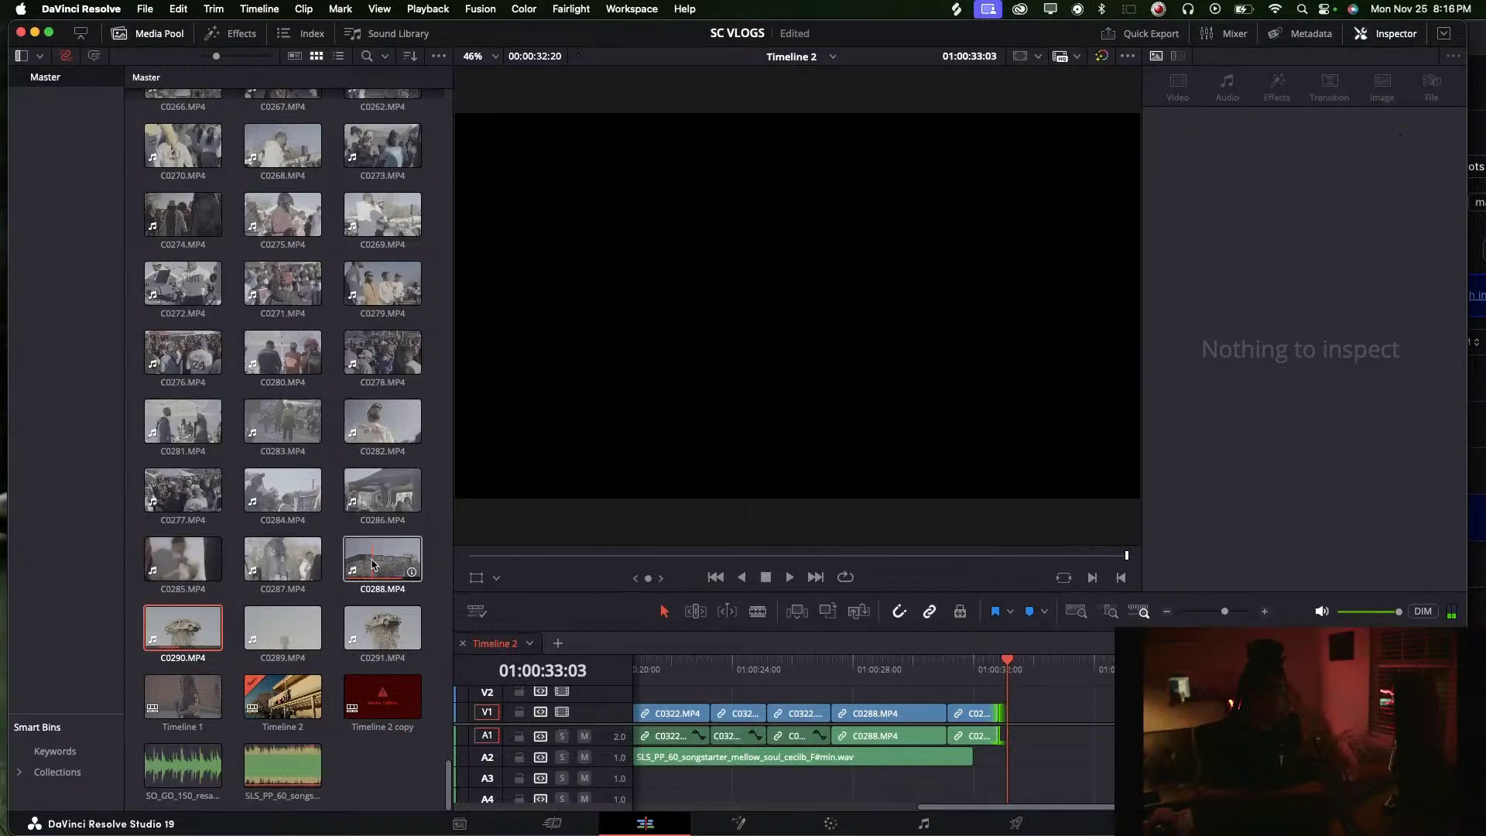
# Append C0289.MP4 directly after C0290.MP4 on Timeline 2 and play it
pyautogui.click(253, 634)
pyautogui.moveTo(279, 634); pyautogui.dragTo(1045, 716)
pyautogui.moveTo(1041, 708); pyautogui.dragTo(1037, 710)
pyautogui.press('space')
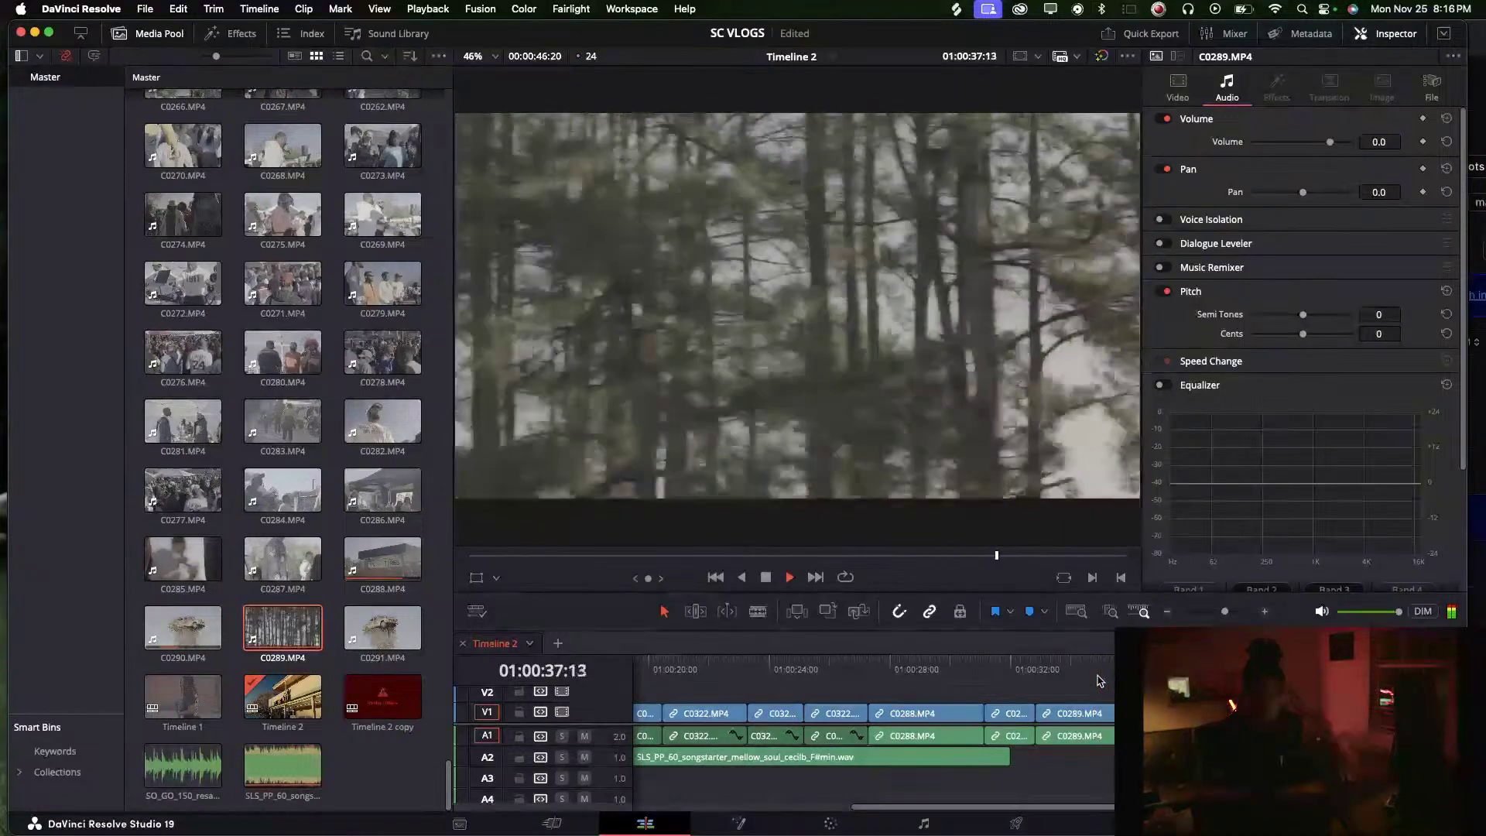
# Trim the start of C0289.MP4 to the water tower shot at 01:00:34:08, closing the gap
pyautogui.click(1057, 665)
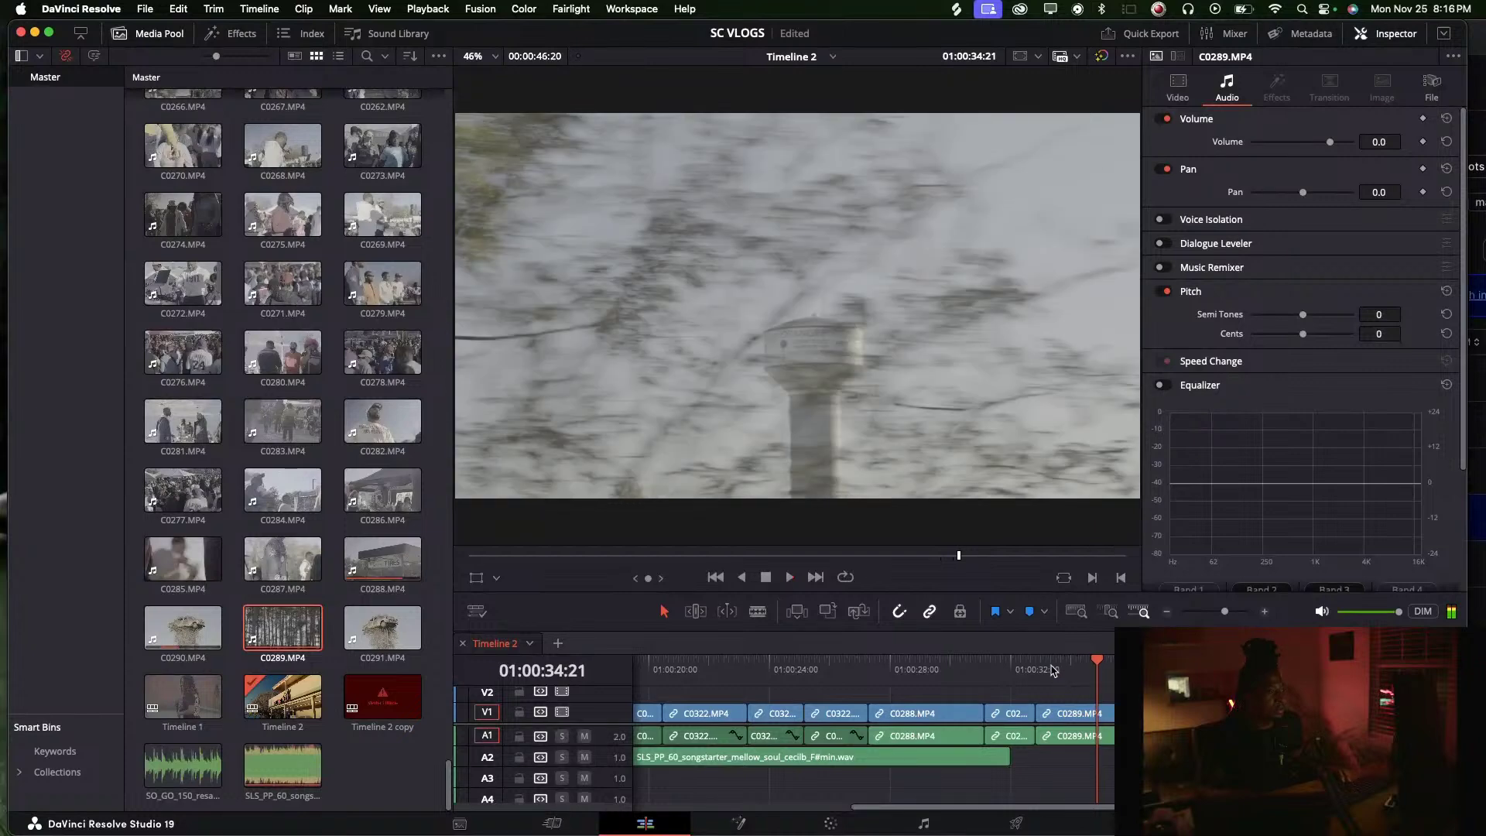
pyautogui.click(1072, 672)
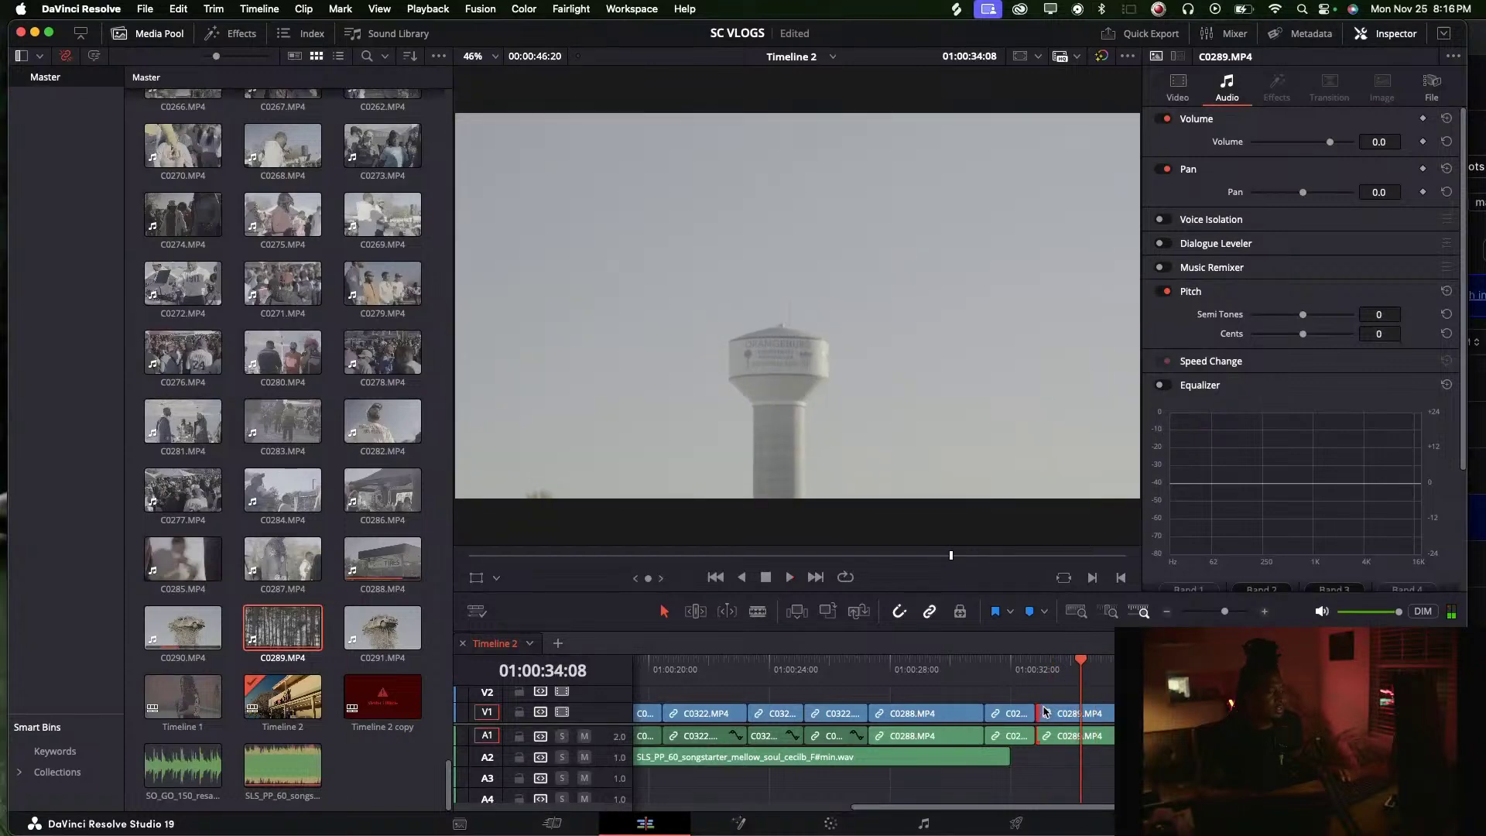
pyautogui.moveTo(1037, 713); pyautogui.dragTo(1072, 717)
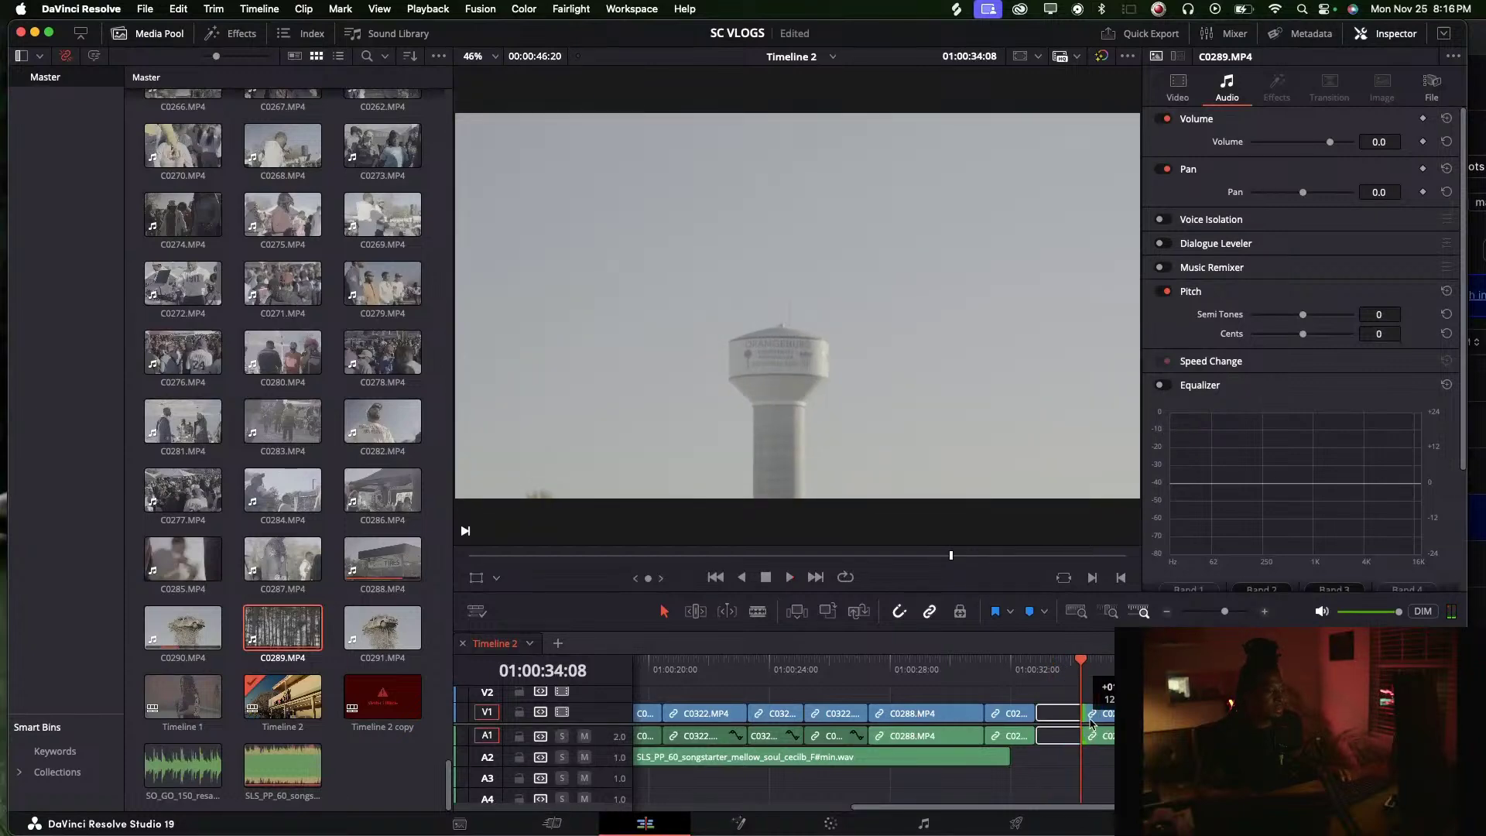
# Split C0289.MP4 at 01:00:34:20, delete the part after the cut and save the project
pyautogui.click(1038, 670)
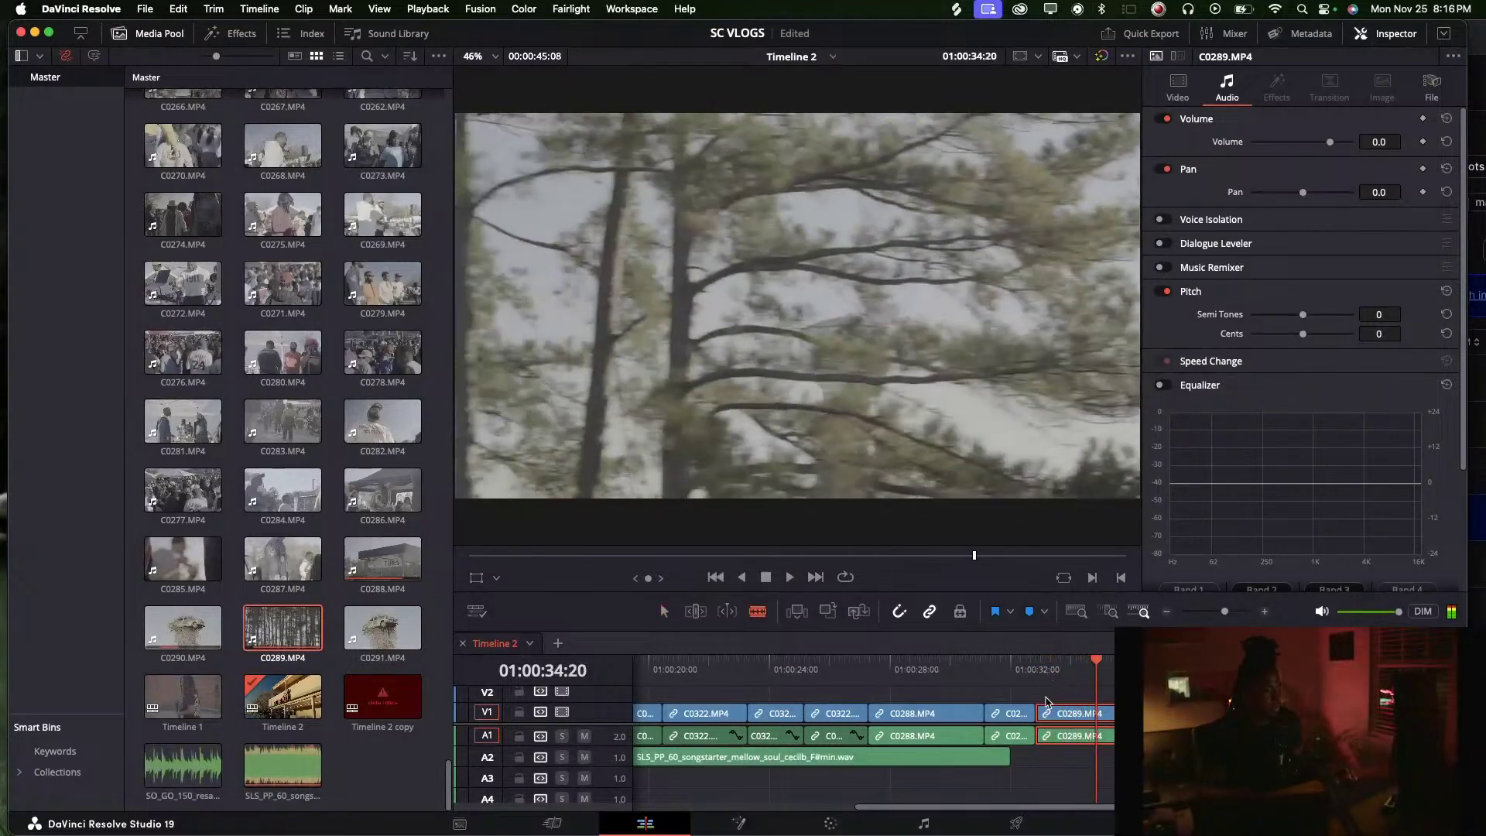
pyautogui.press('super+b')
pyautogui.click(1108, 713)
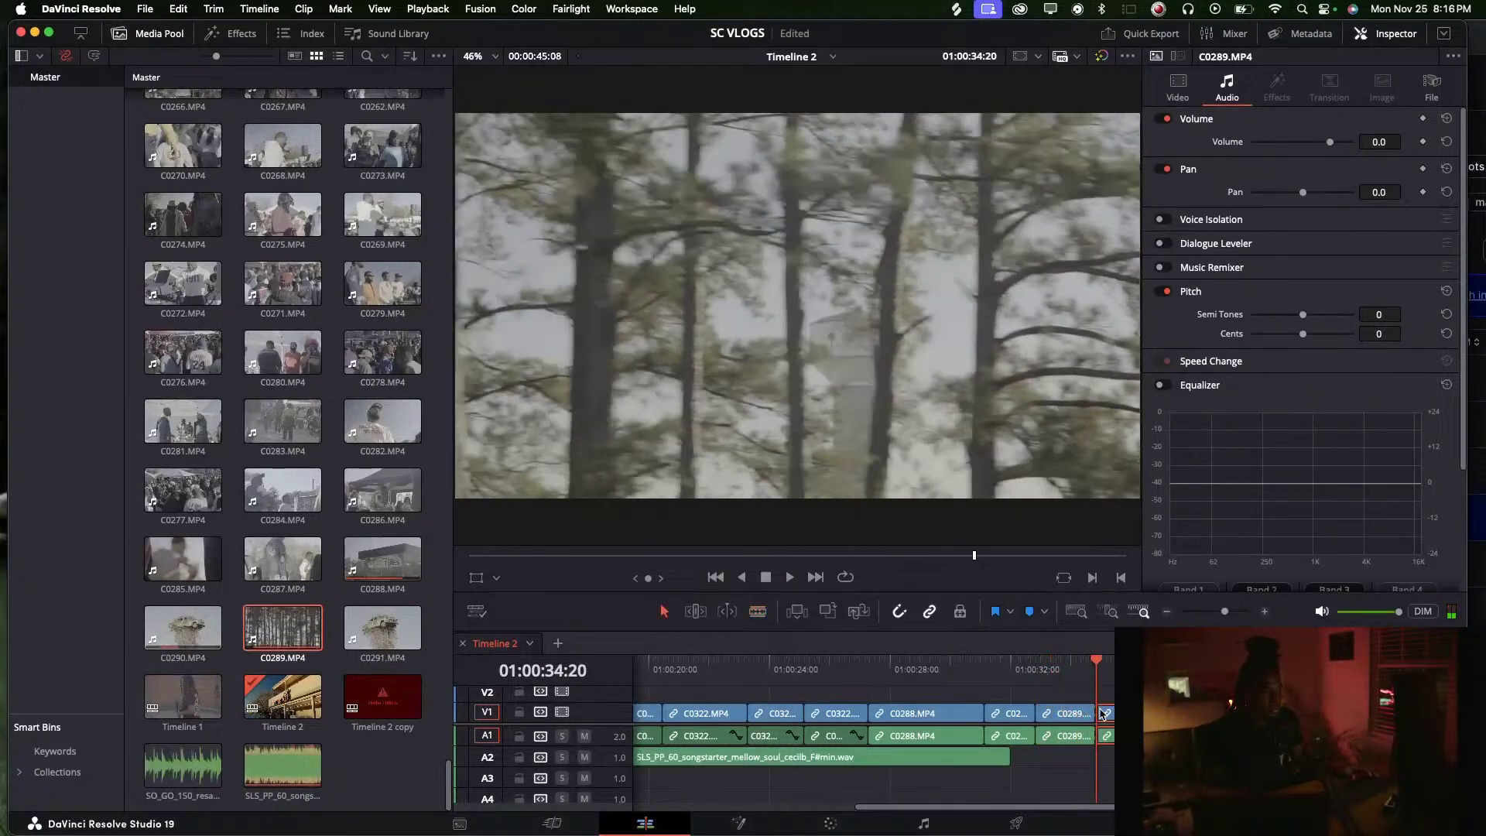
pyautogui.press('Delete')
pyautogui.press('super+s')
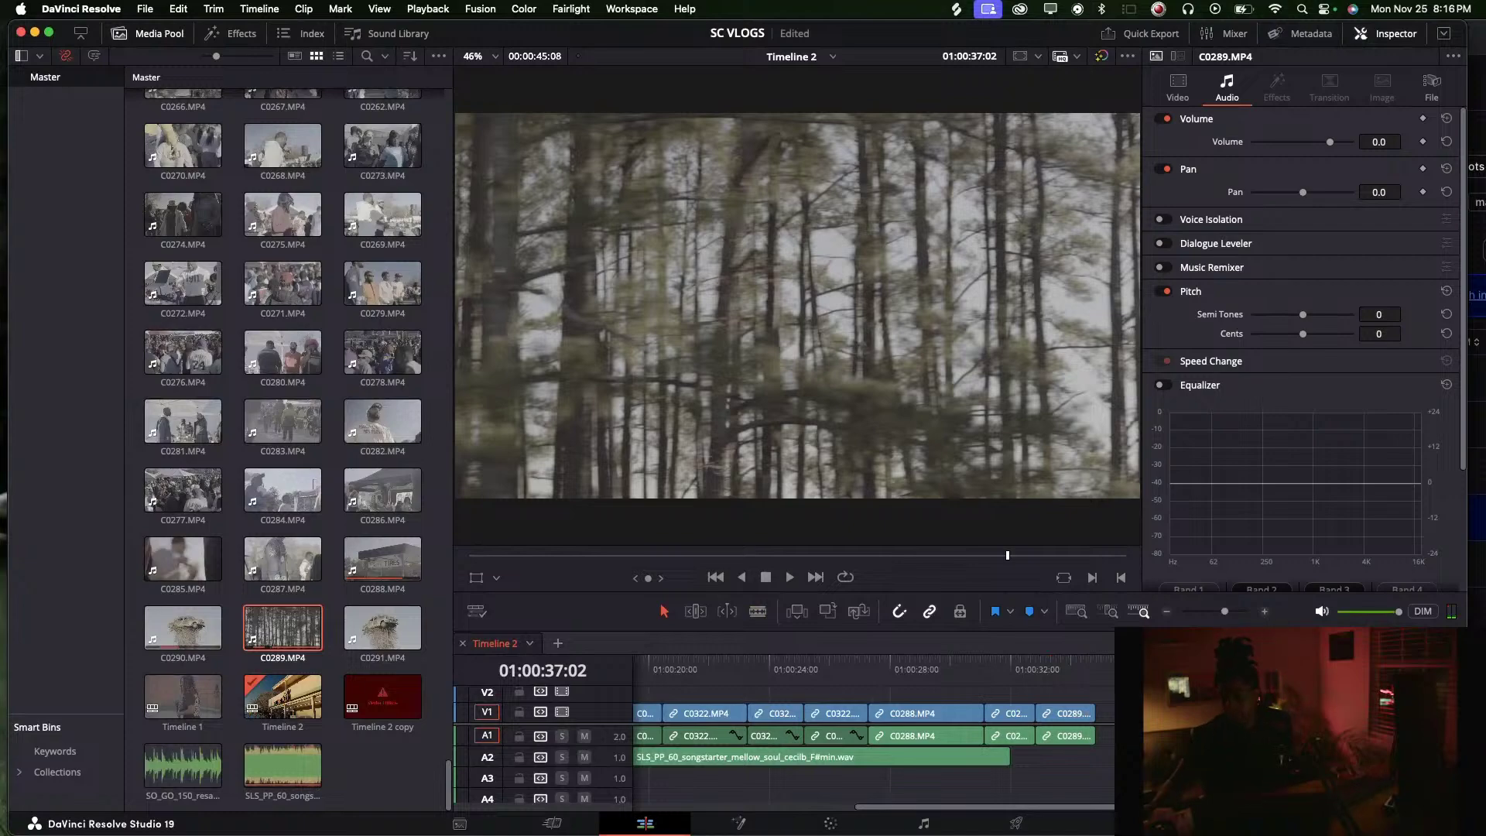
pyautogui.press('space')
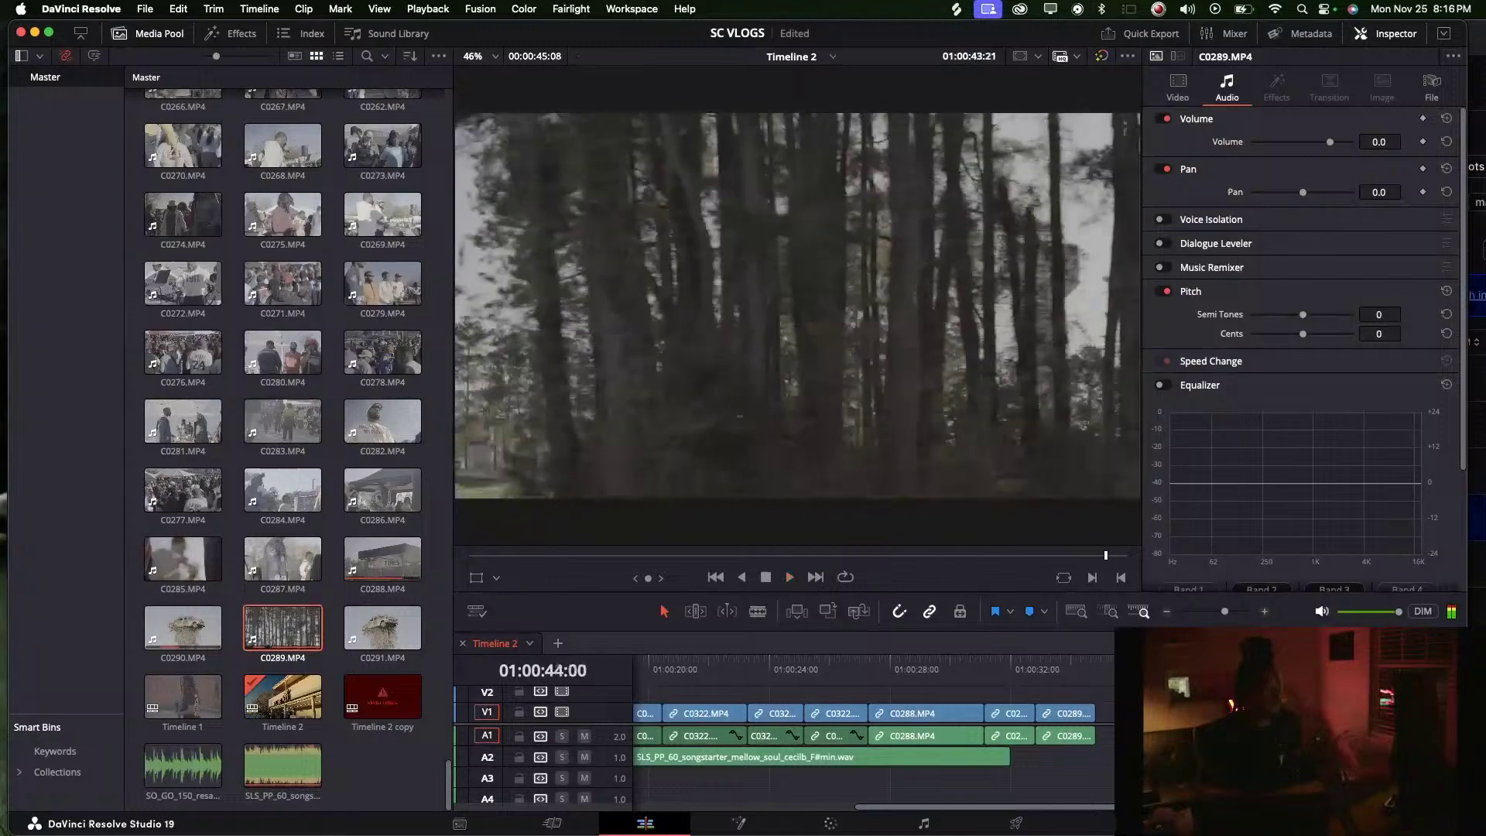
pyautogui.click(1031, 663)
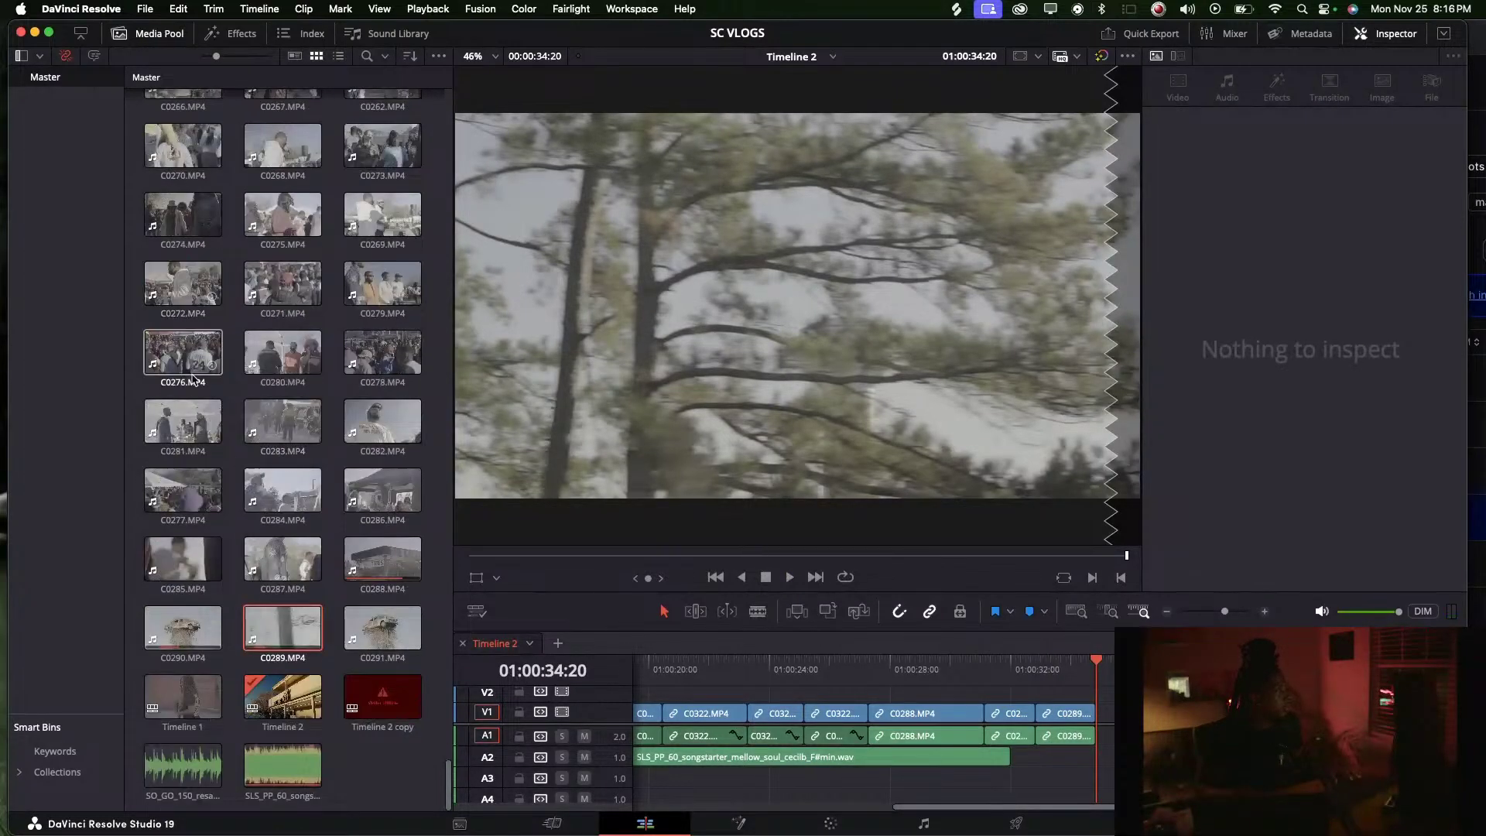
# Find C0214.MP4 in the Master bin and append it after C0289.MP4 on Timeline 2
pyautogui.scroll(10, 234, 441)
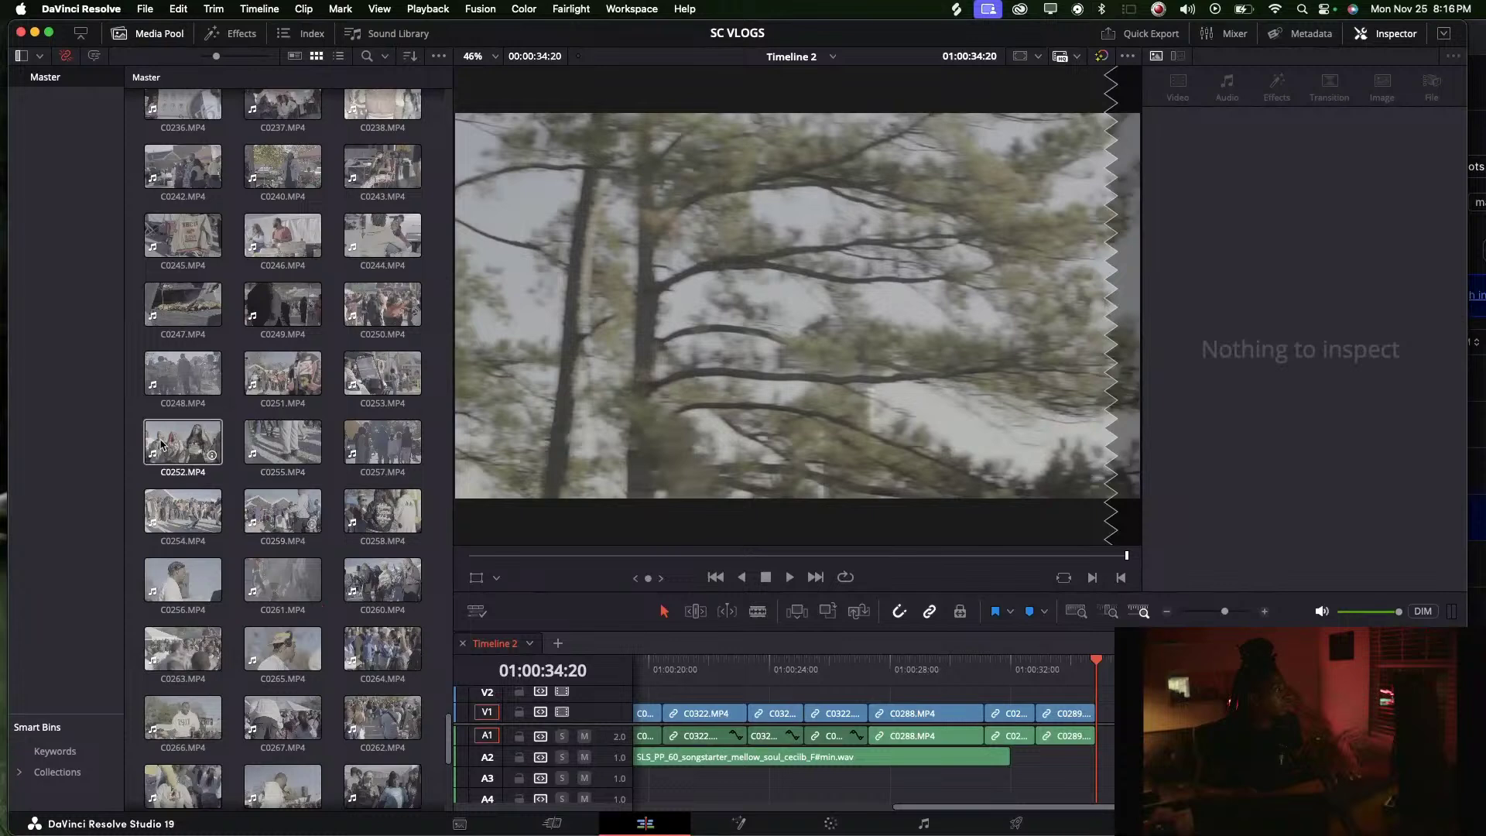
pyautogui.scroll(10, 302, 441)
pyautogui.moveTo(183, 507); pyautogui.dragTo(1101, 725)
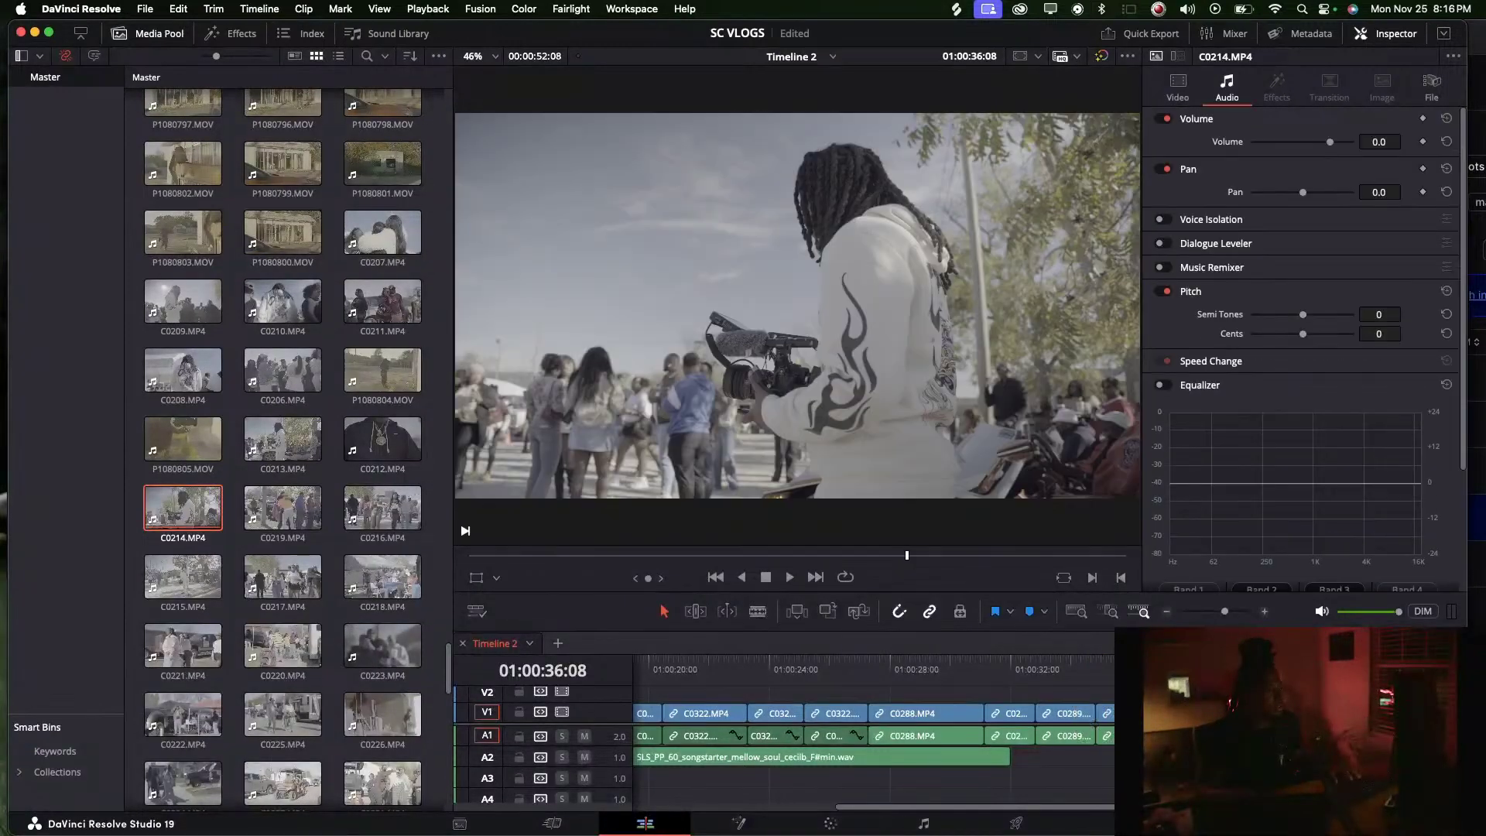
# Play and scrub through C0214.MP4 on Timeline 2 to examine its camera-operator shots
pyautogui.press('space')
pyautogui.click(1105, 664)
pyautogui.press('space')
pyautogui.press('space')
pyautogui.press('b')
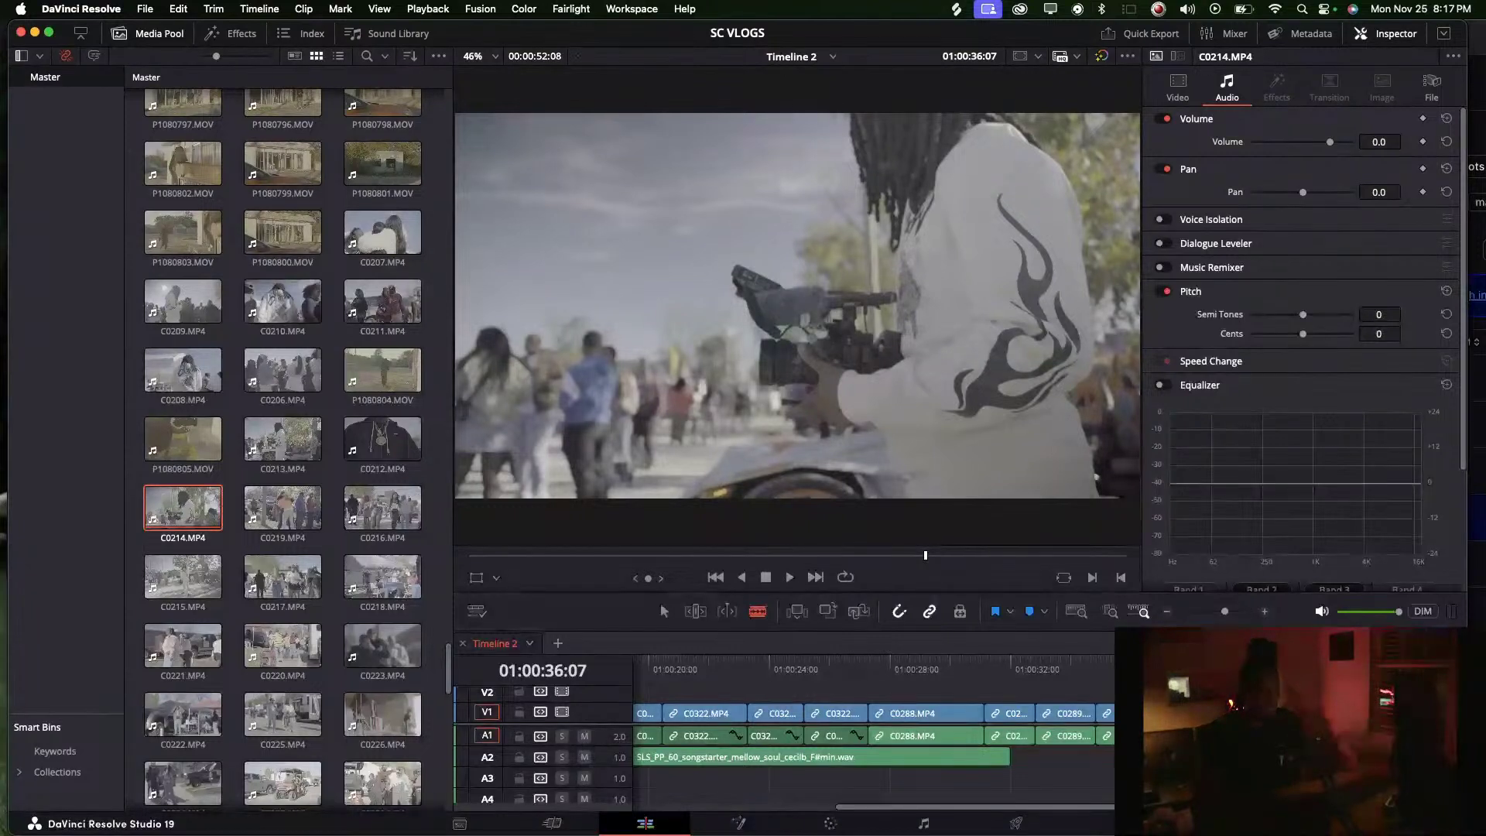
pyautogui.press('super+minus')
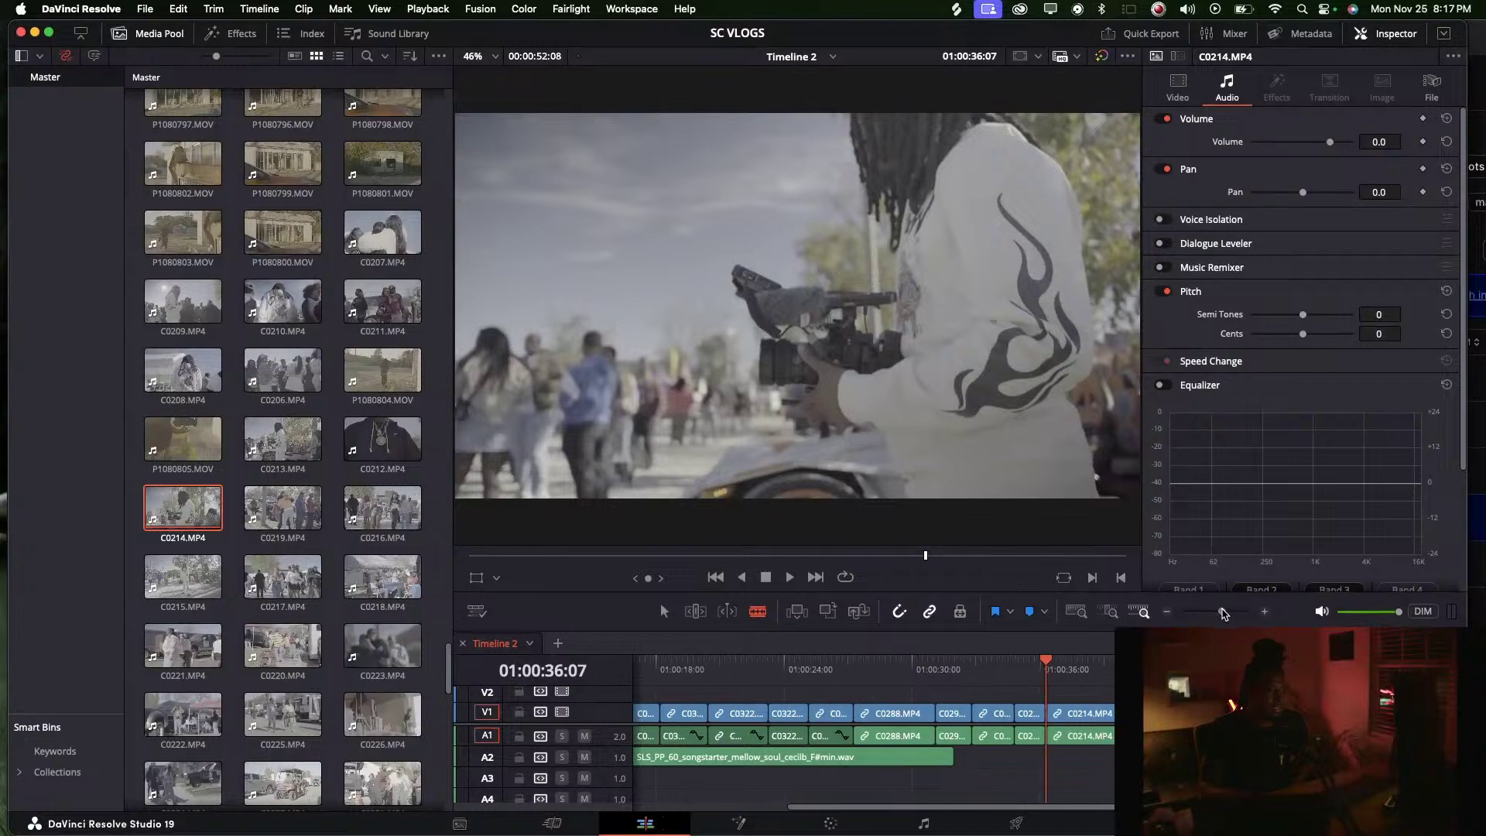
pyautogui.moveTo(1057, 663); pyautogui.dragTo(1090, 663)
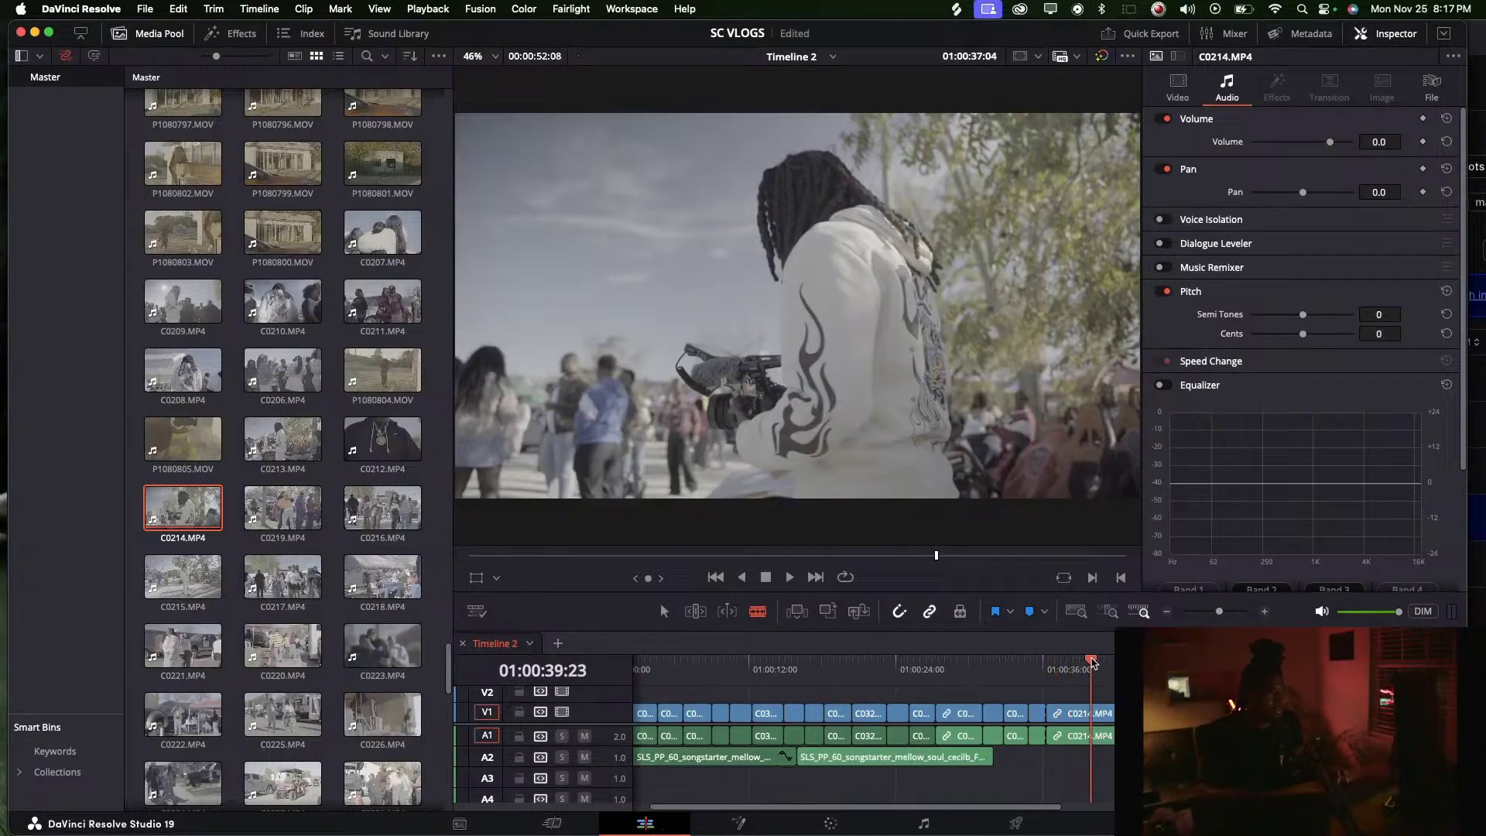
pyautogui.hotkey('shift', 'Right')
pyautogui.hotkey('shift', 'Right')
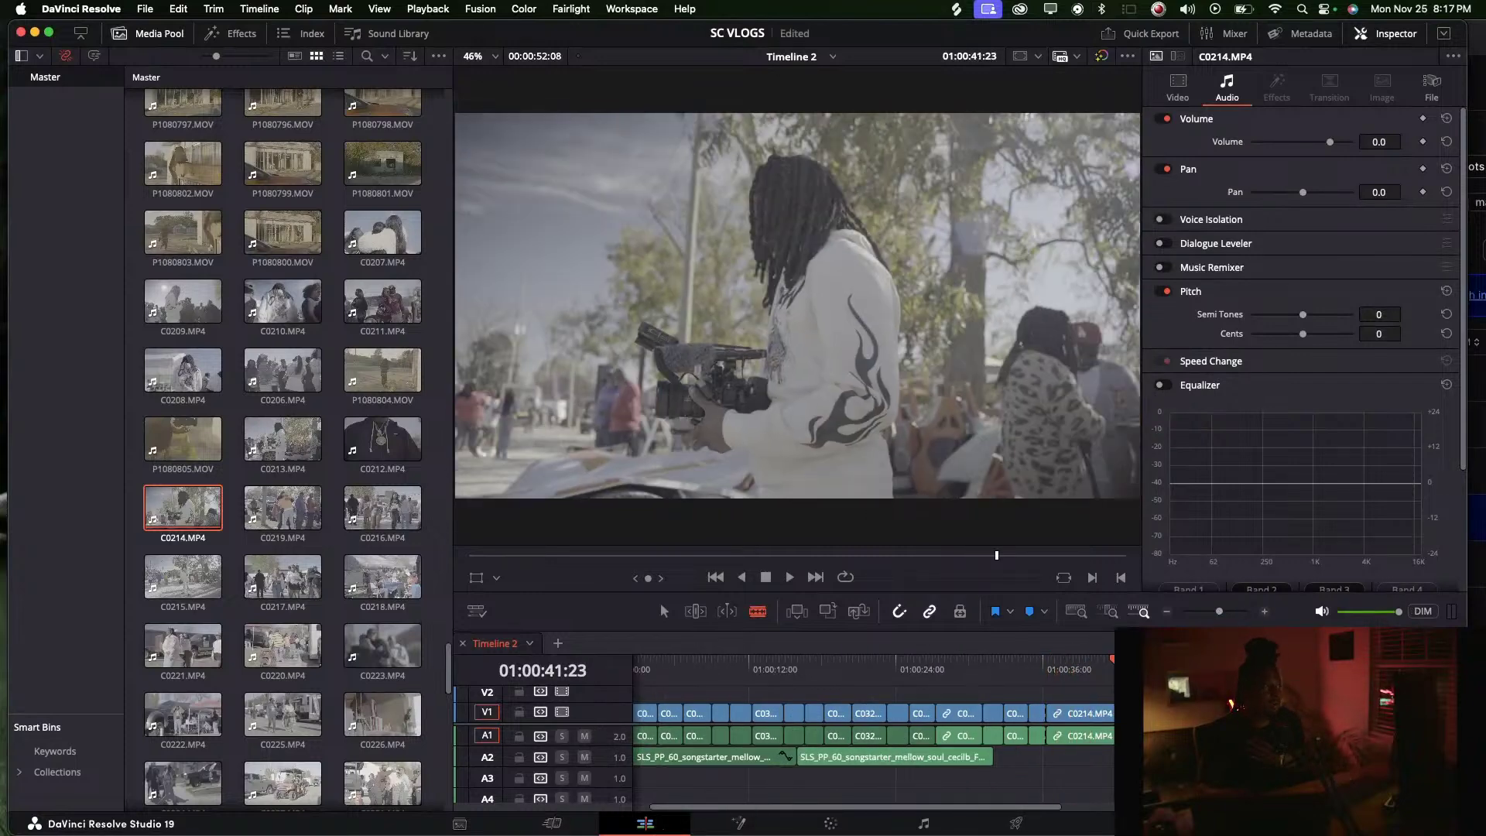
# Split C0214.MP4 at about 01:00:48:07 and delete the unwanted footage near its end
pyautogui.press('space')
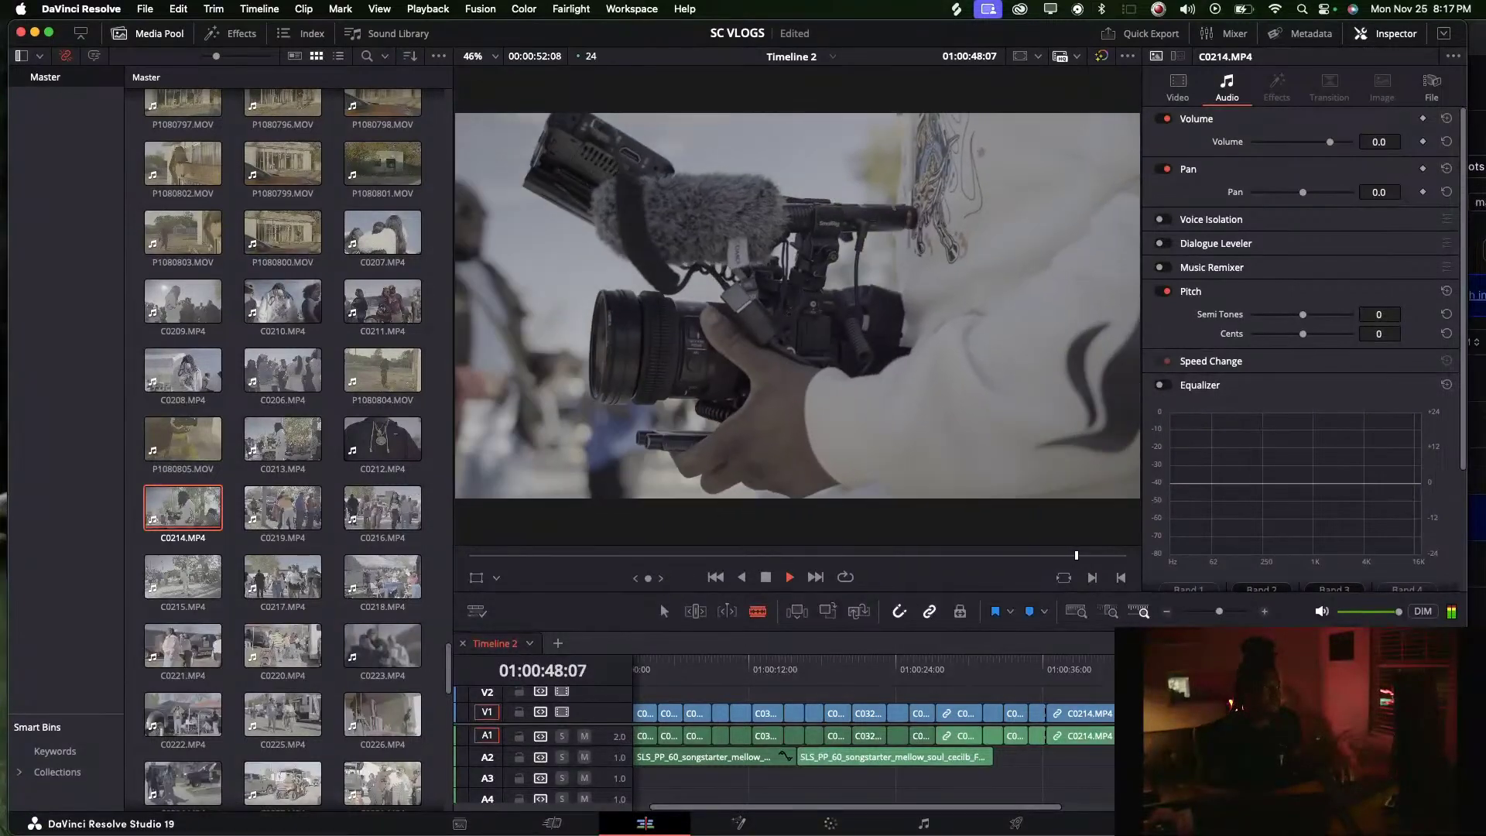
pyautogui.press('space')
pyautogui.press('a')
pyautogui.press('/')
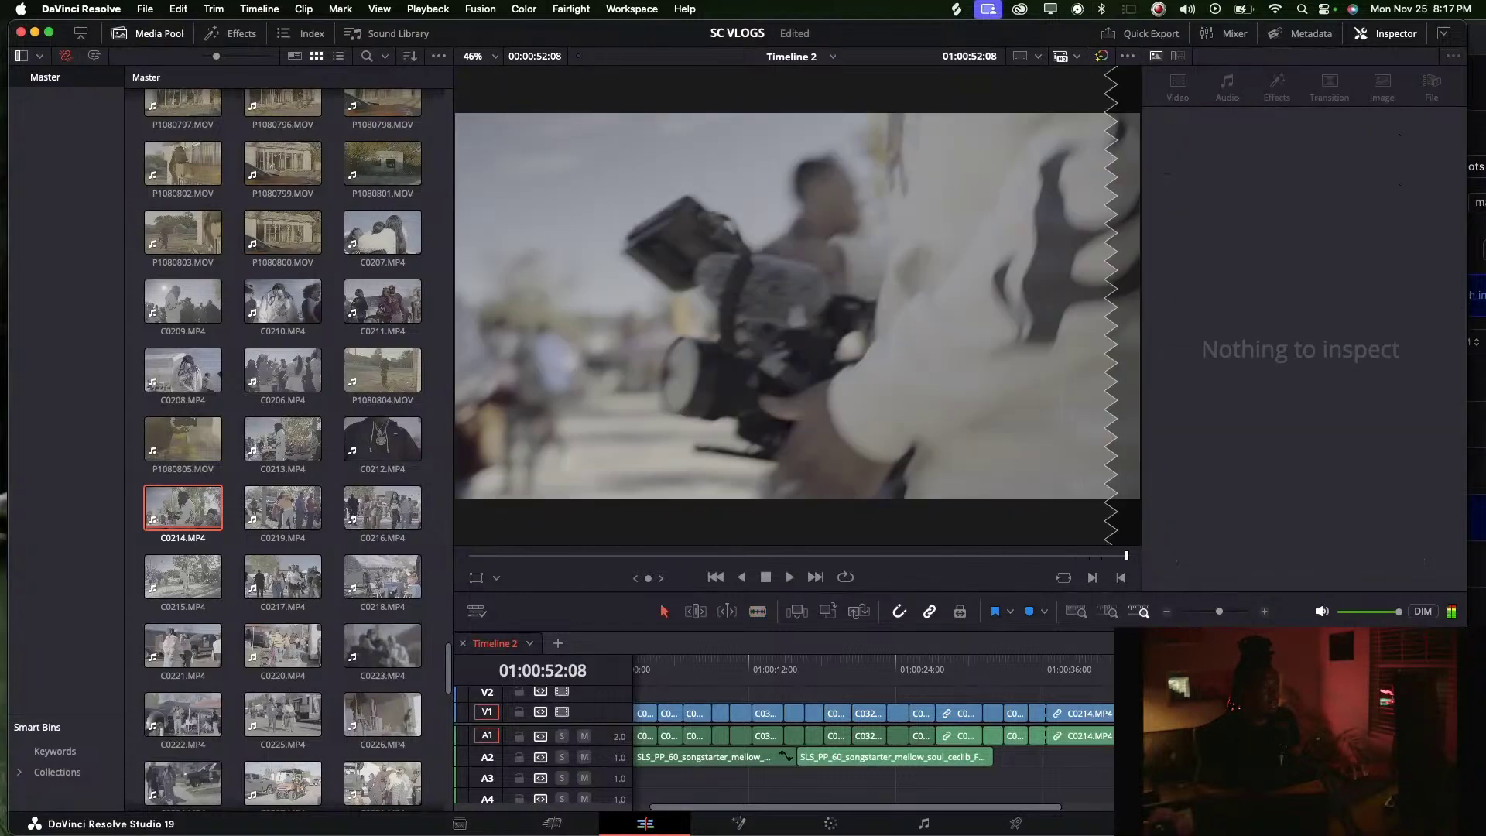
pyautogui.hotkey('shift', 'v')
pyautogui.press('BackSpace')
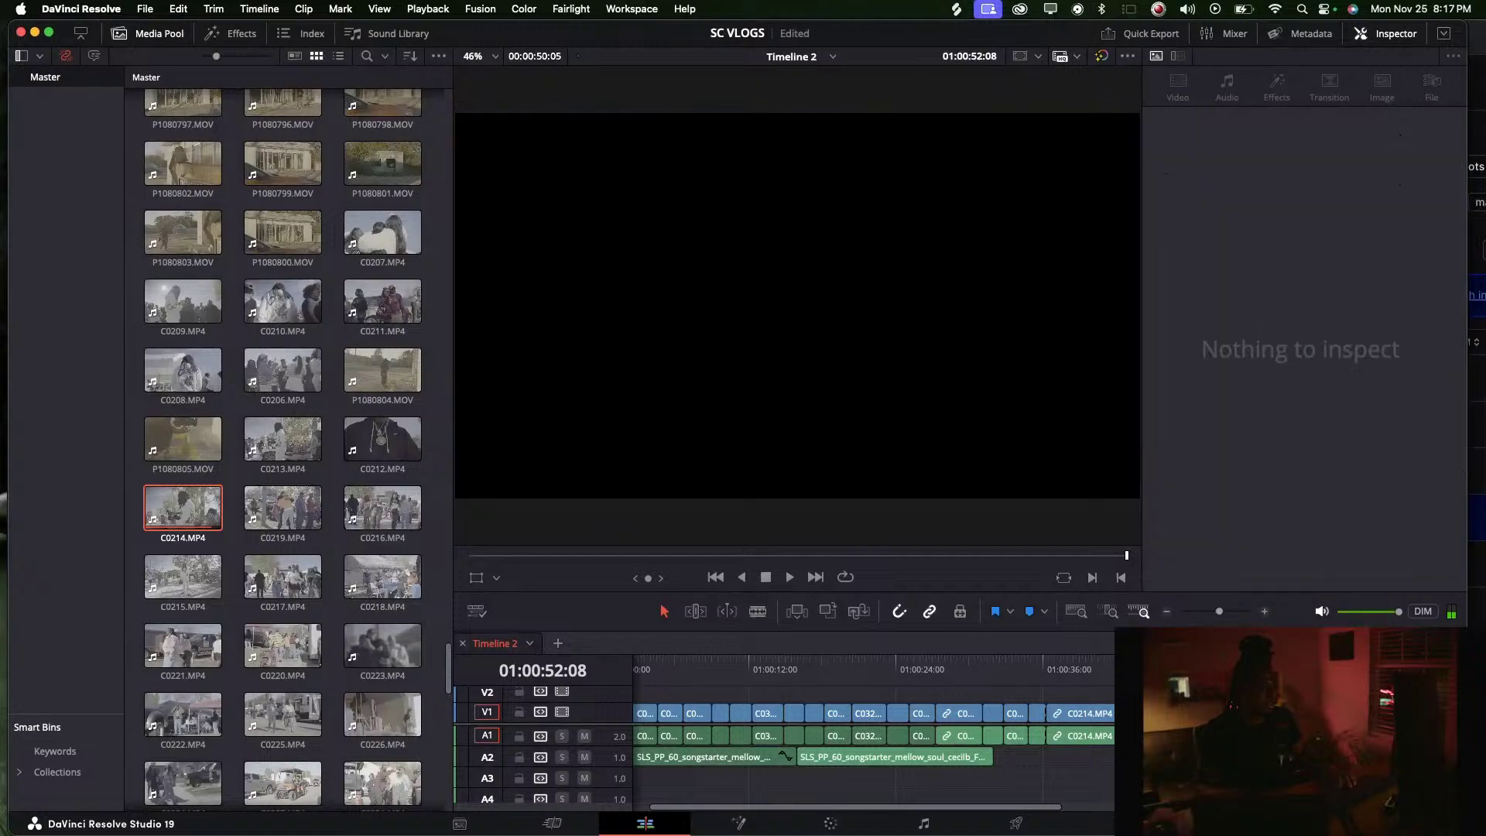
# Append C0295.MP4 after C0214.MP4 on Timeline 2 and split it at 01:00:55:14
pyautogui.scroll(-10, 236, 429)
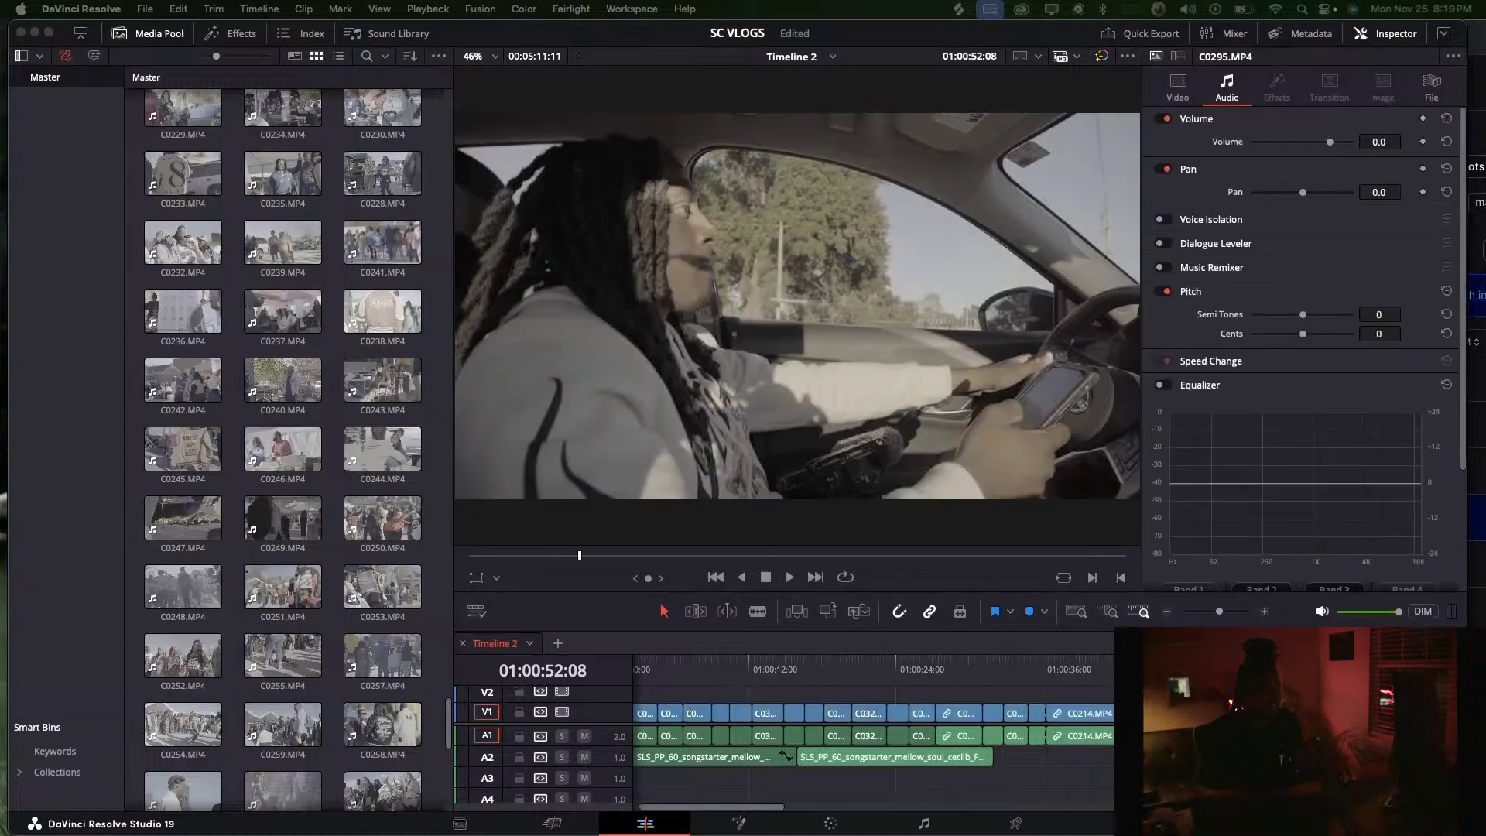
pyautogui.moveTo(1300, 713); pyautogui.dragTo(1238, 713)
pyautogui.press('space')
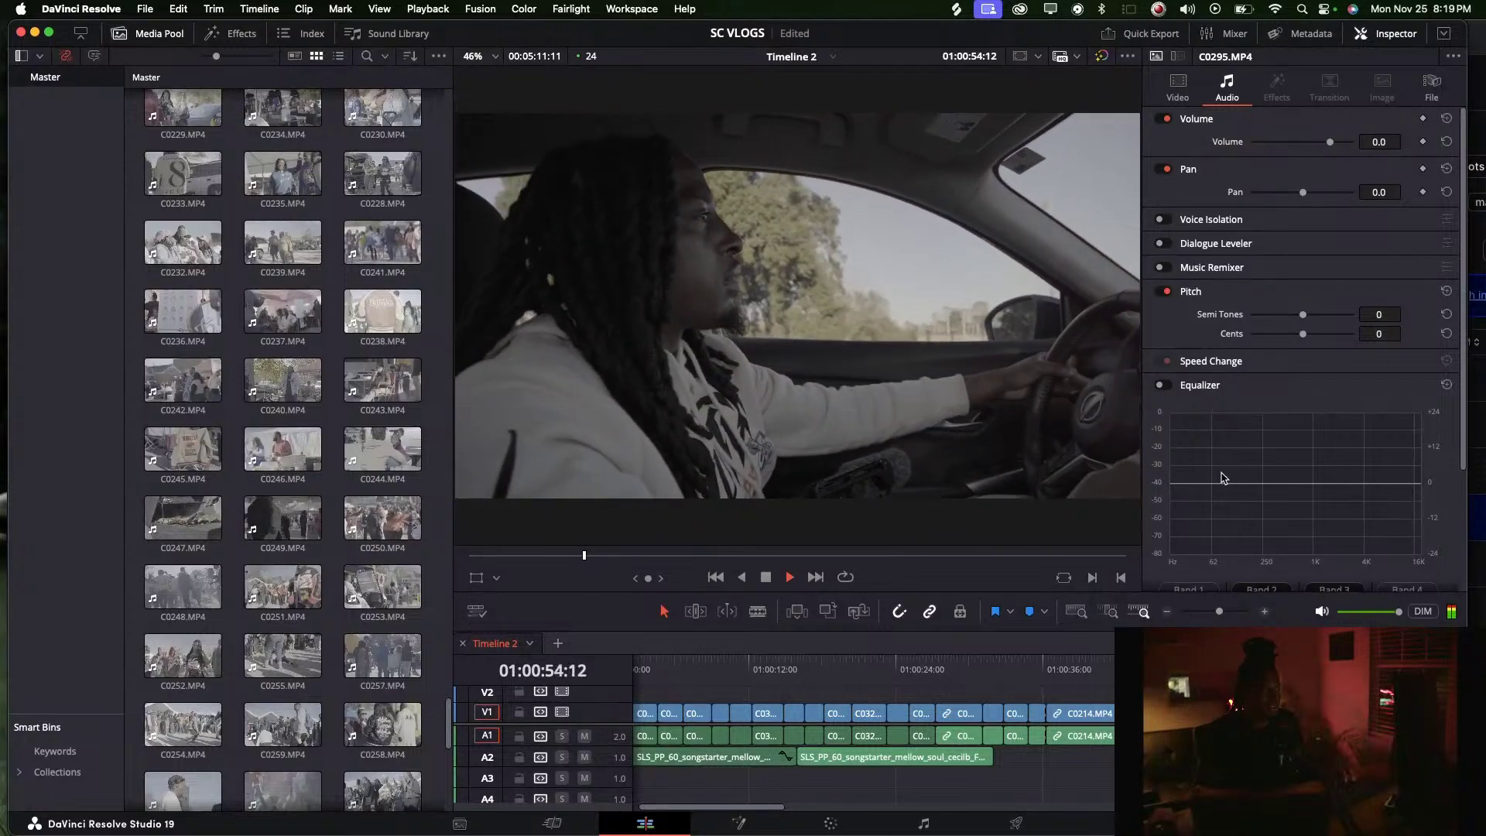
pyautogui.press('space')
pyautogui.press('b')
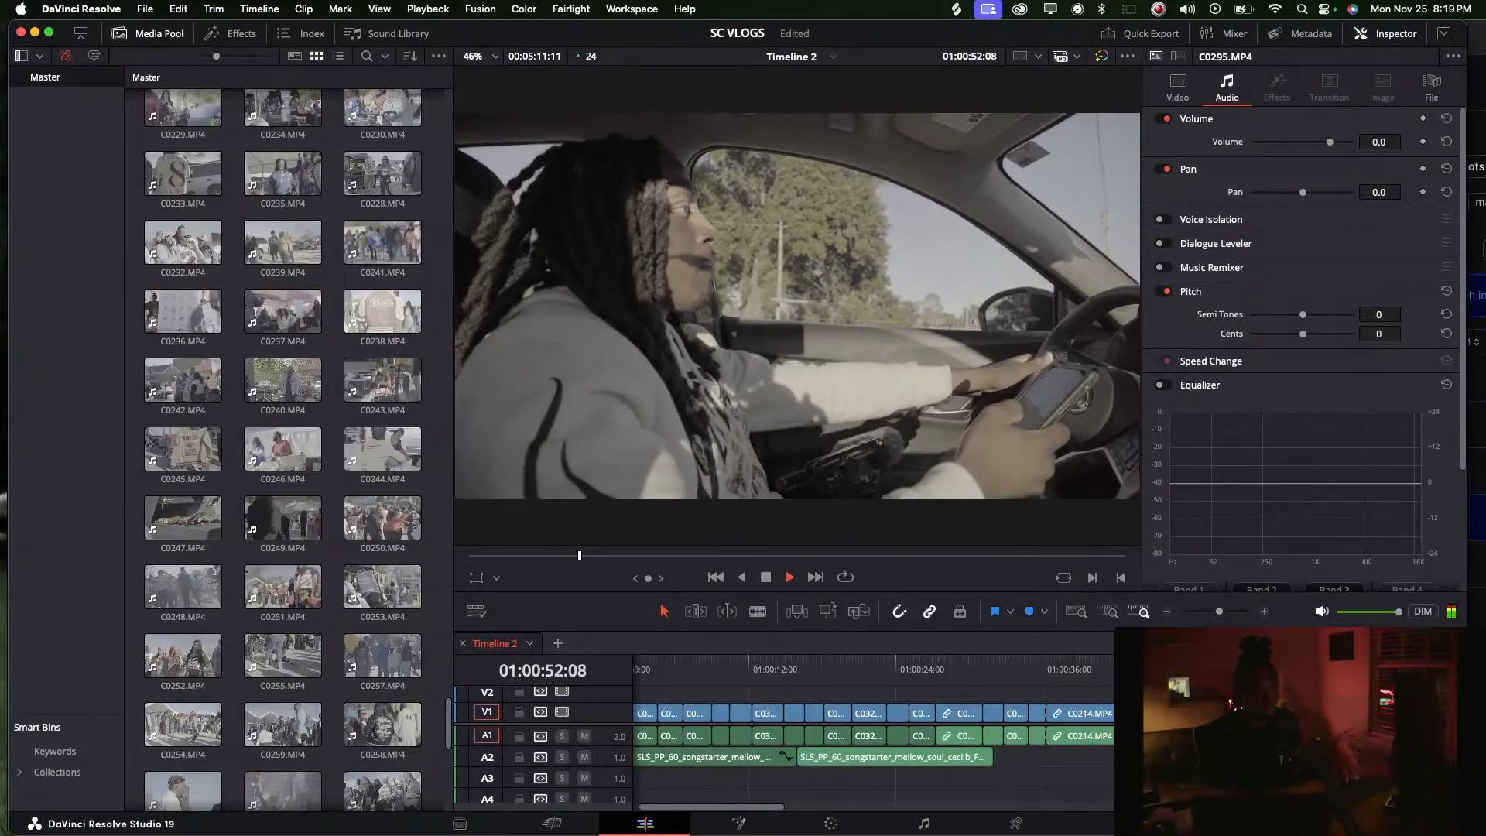
# Raise the volume of the C0295.MP4 piece after the cut to 14.1 while checking its playback
pyautogui.moveTo(1219, 611); pyautogui.dragTo(1212, 612)
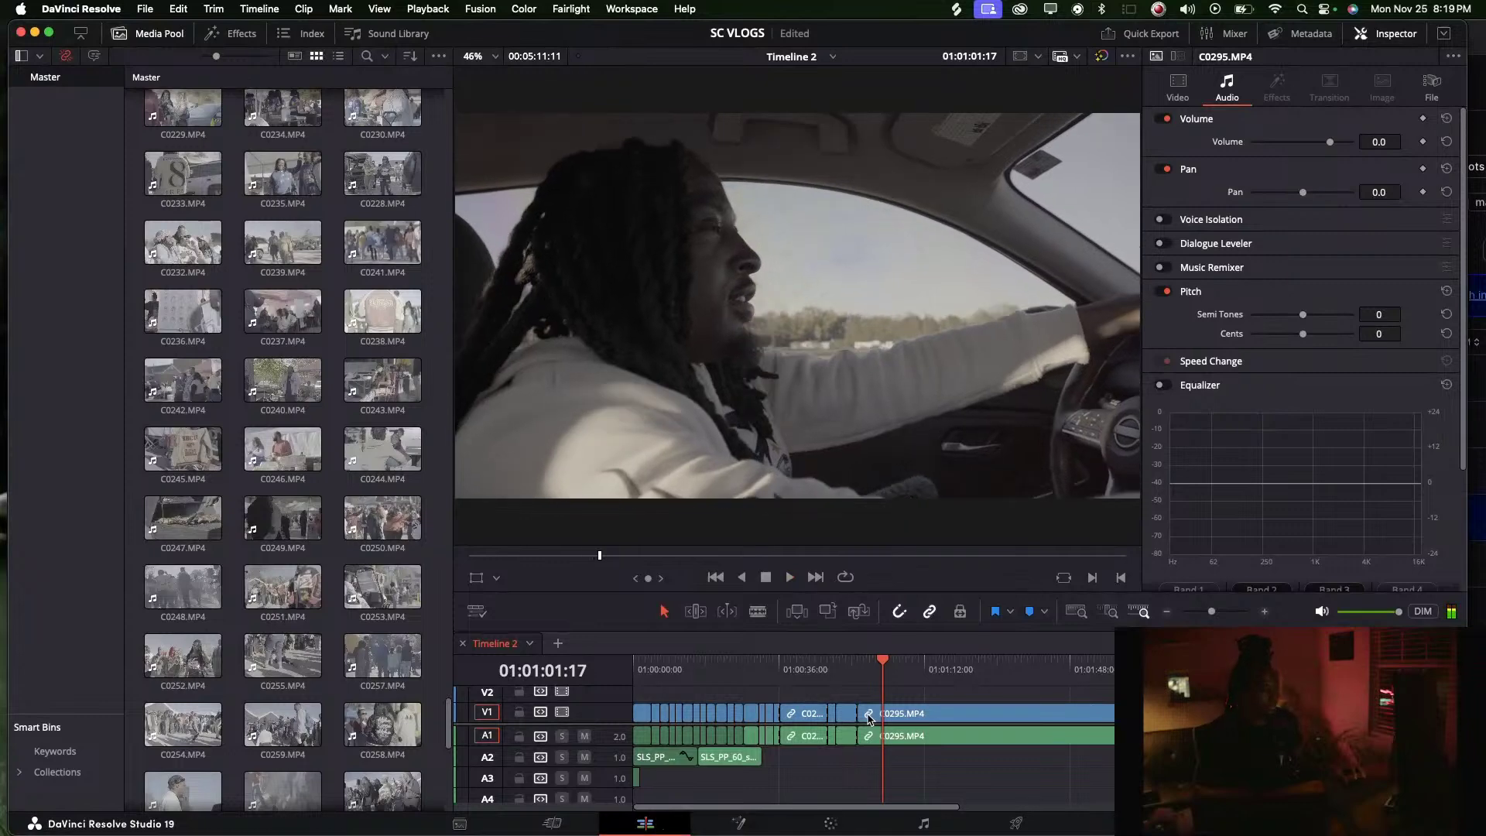
pyautogui.press('space')
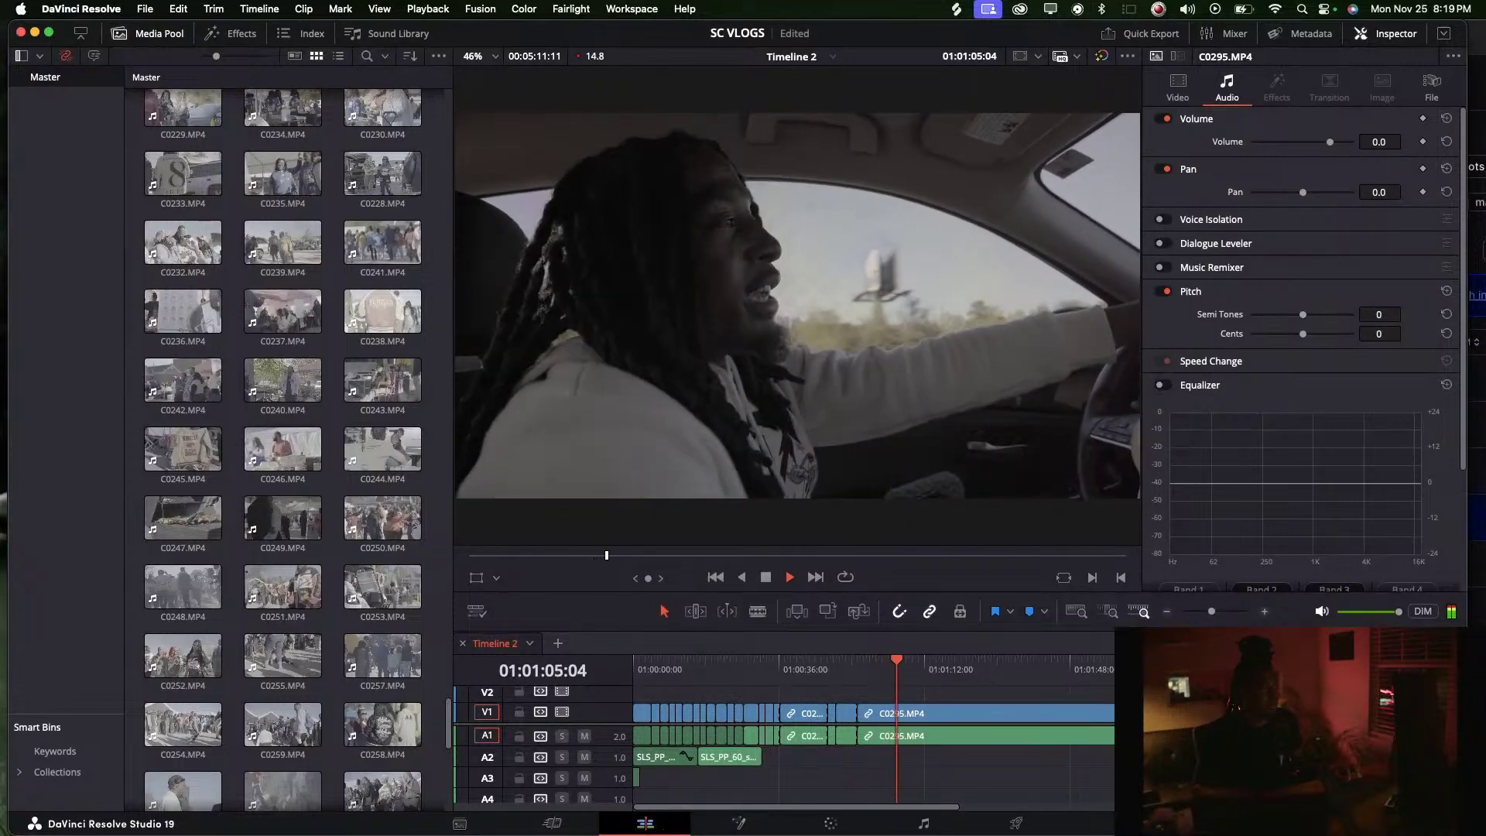
pyautogui.moveTo(1211, 612); pyautogui.dragTo(1208, 611)
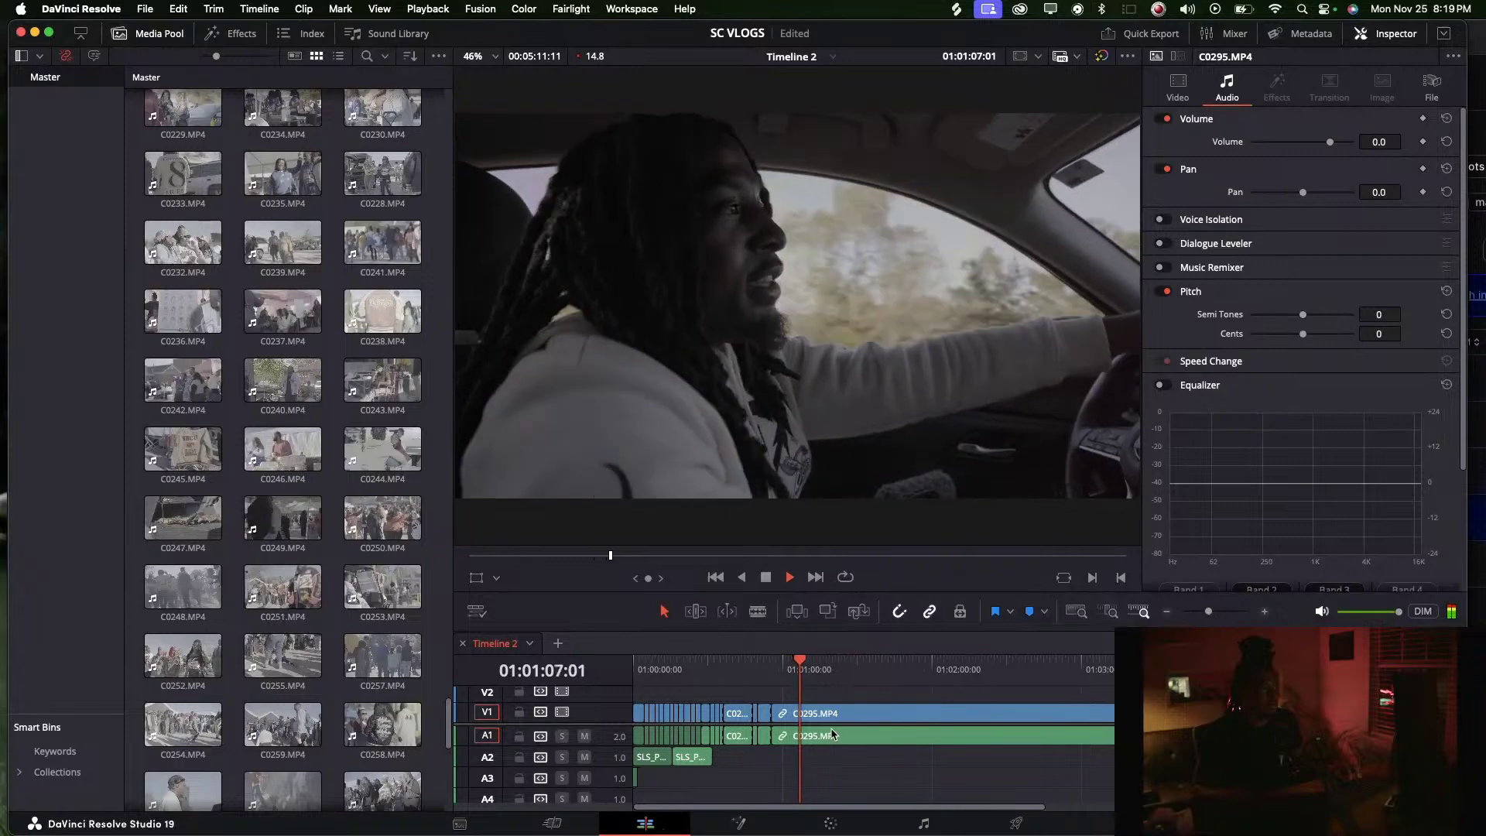
pyautogui.click(782, 715)
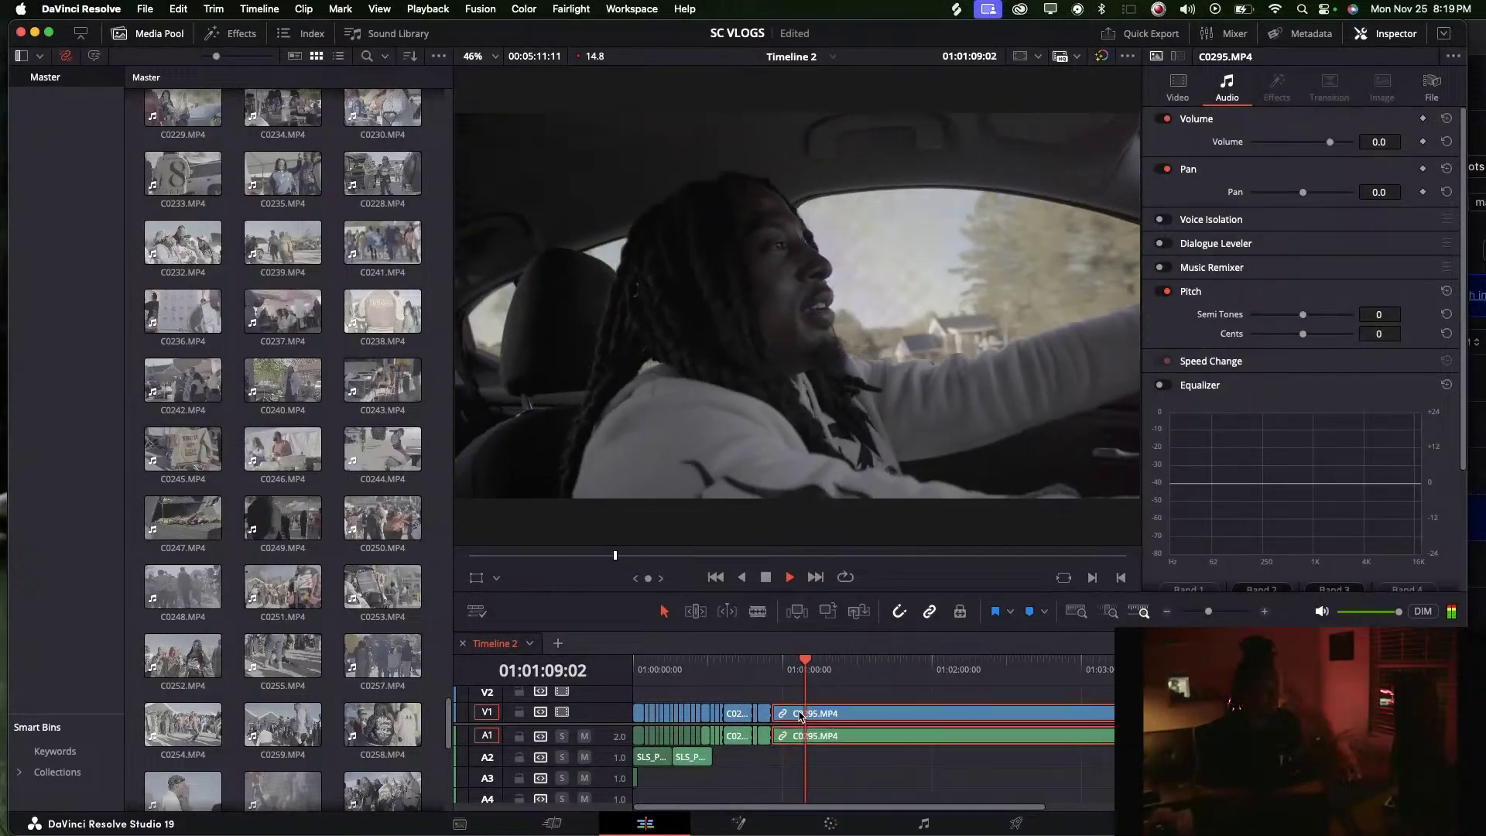
pyautogui.press('space')
pyautogui.click(1341, 142)
pyautogui.press('space')
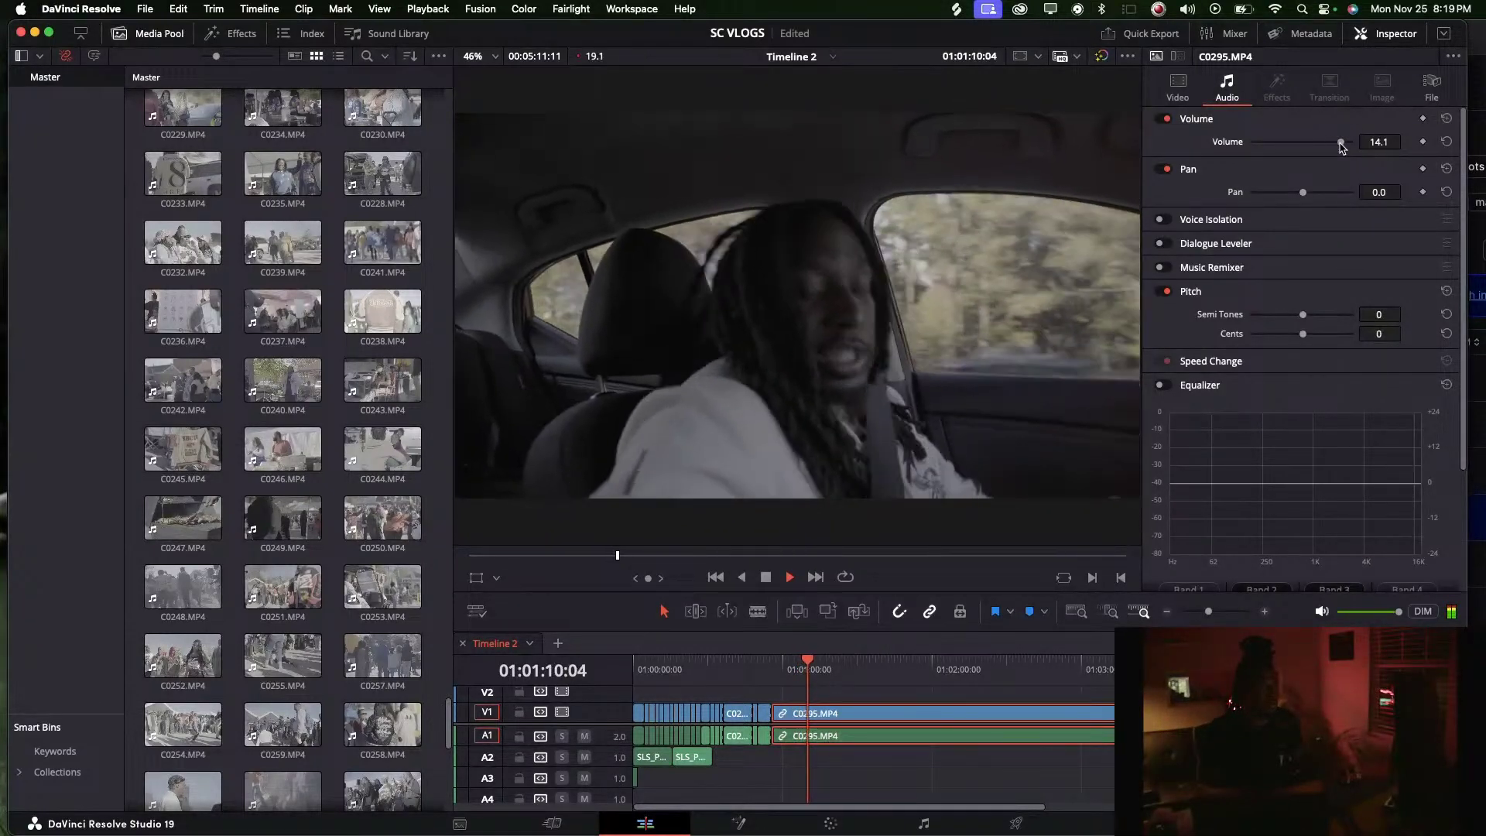
pyautogui.press('space')
# Play C0295.MP4 from 01:01:03:18 and split it again at about 01:01:07:04
pyautogui.click(791, 669)
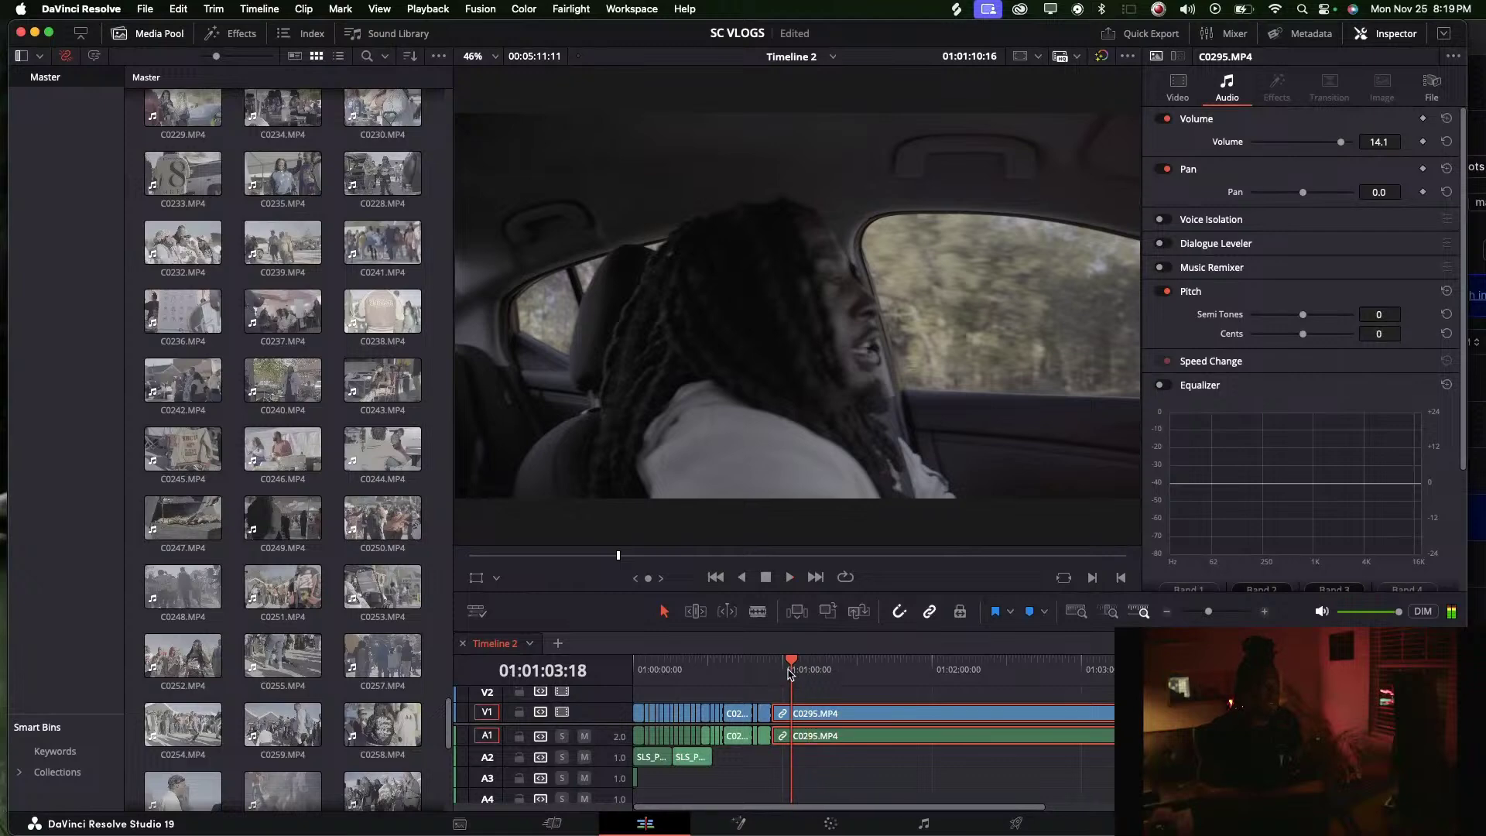
pyautogui.press('space')
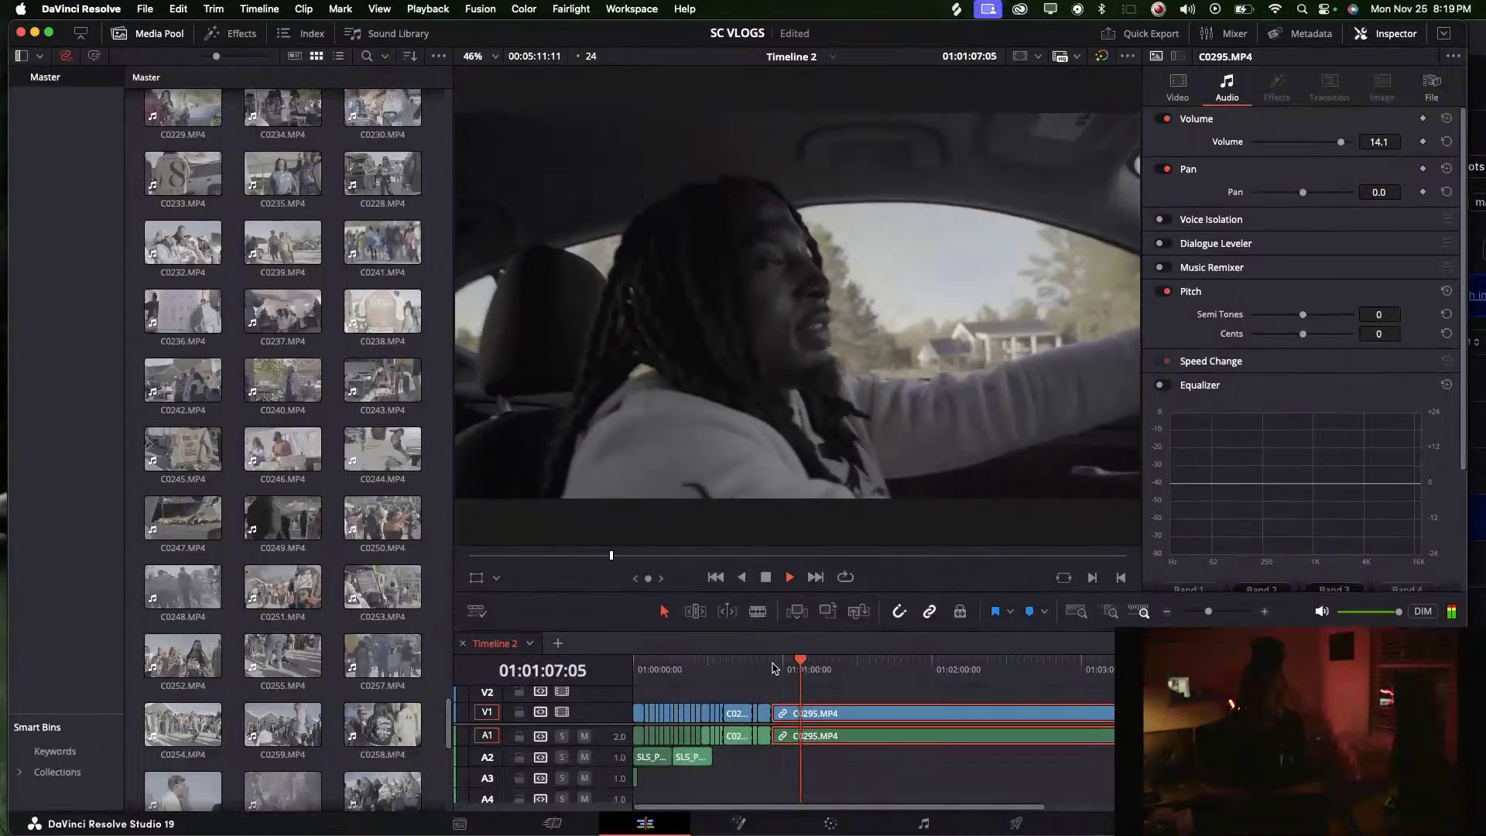
pyautogui.press('space')
pyautogui.press('b')
pyautogui.press('Up')
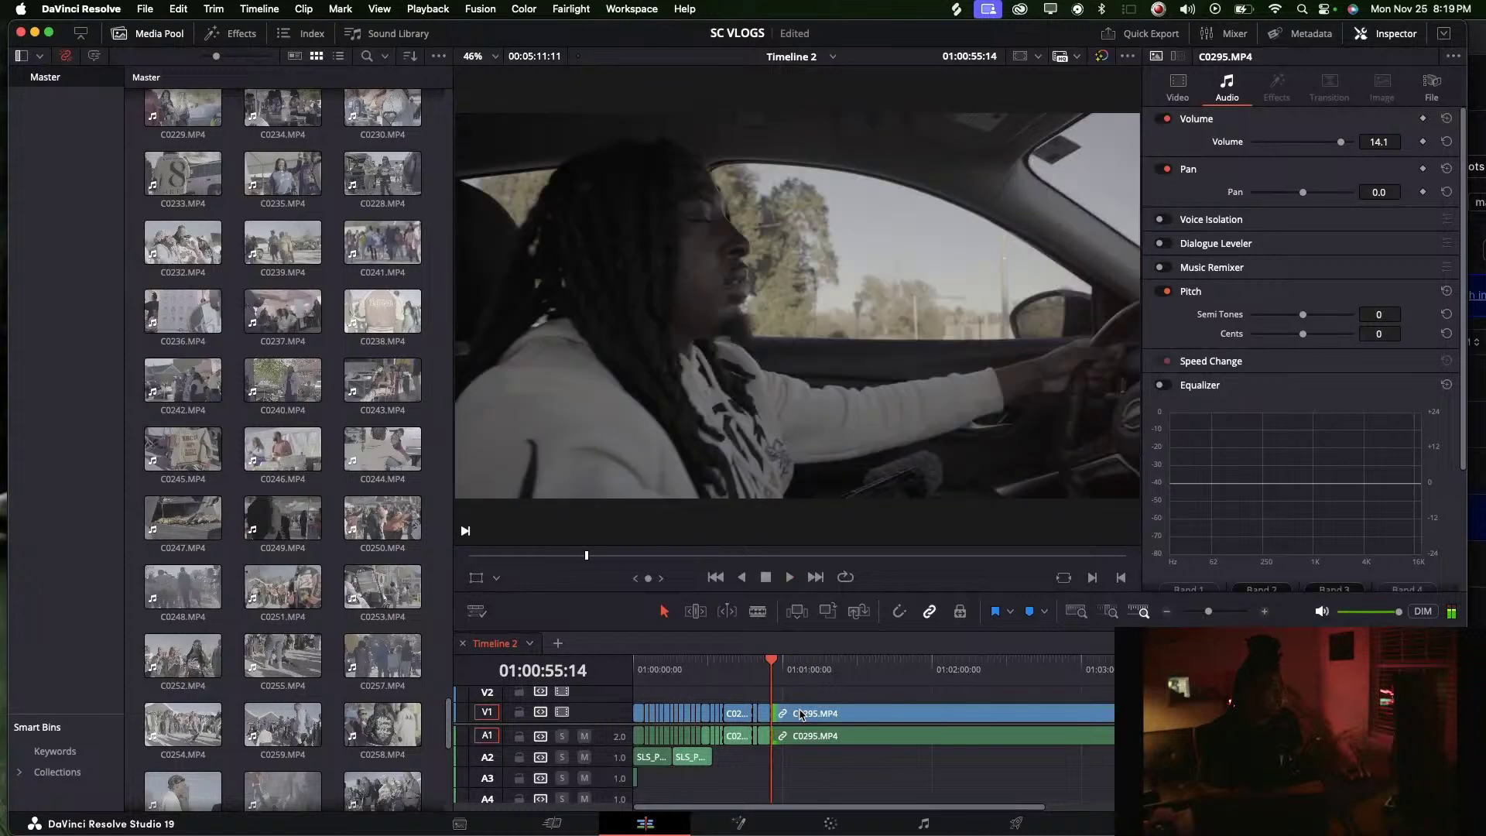
pyautogui.click(800, 712)
pyautogui.press('a')
# Review the footage around the 01:01:07:04 cut and trim the start of the last C0295.MP4 piece to about 01:01:09
pyautogui.click(795, 670)
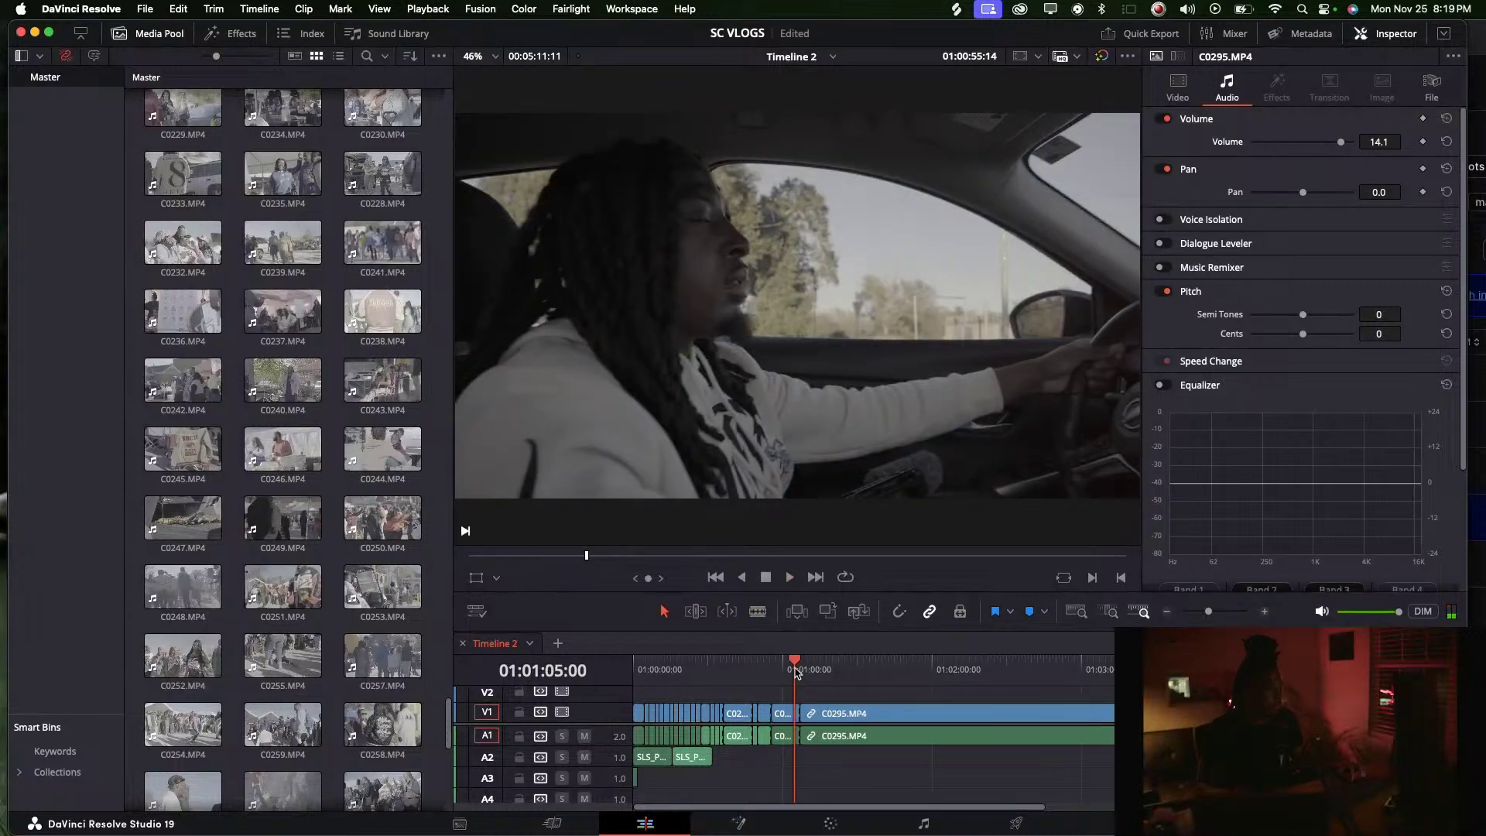
pyautogui.moveTo(795, 670); pyautogui.dragTo(798, 670)
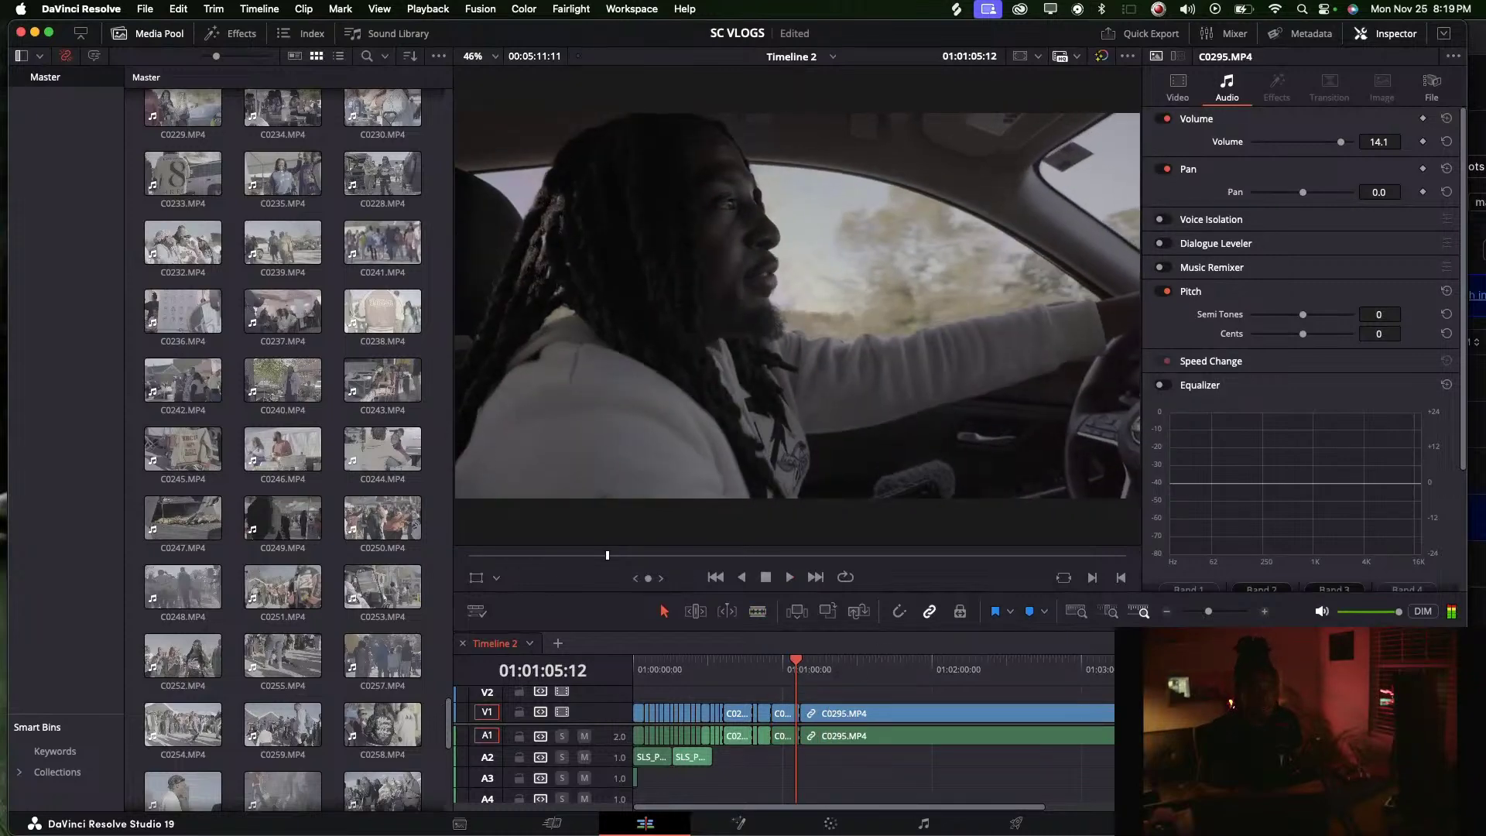
pyautogui.click(802, 671)
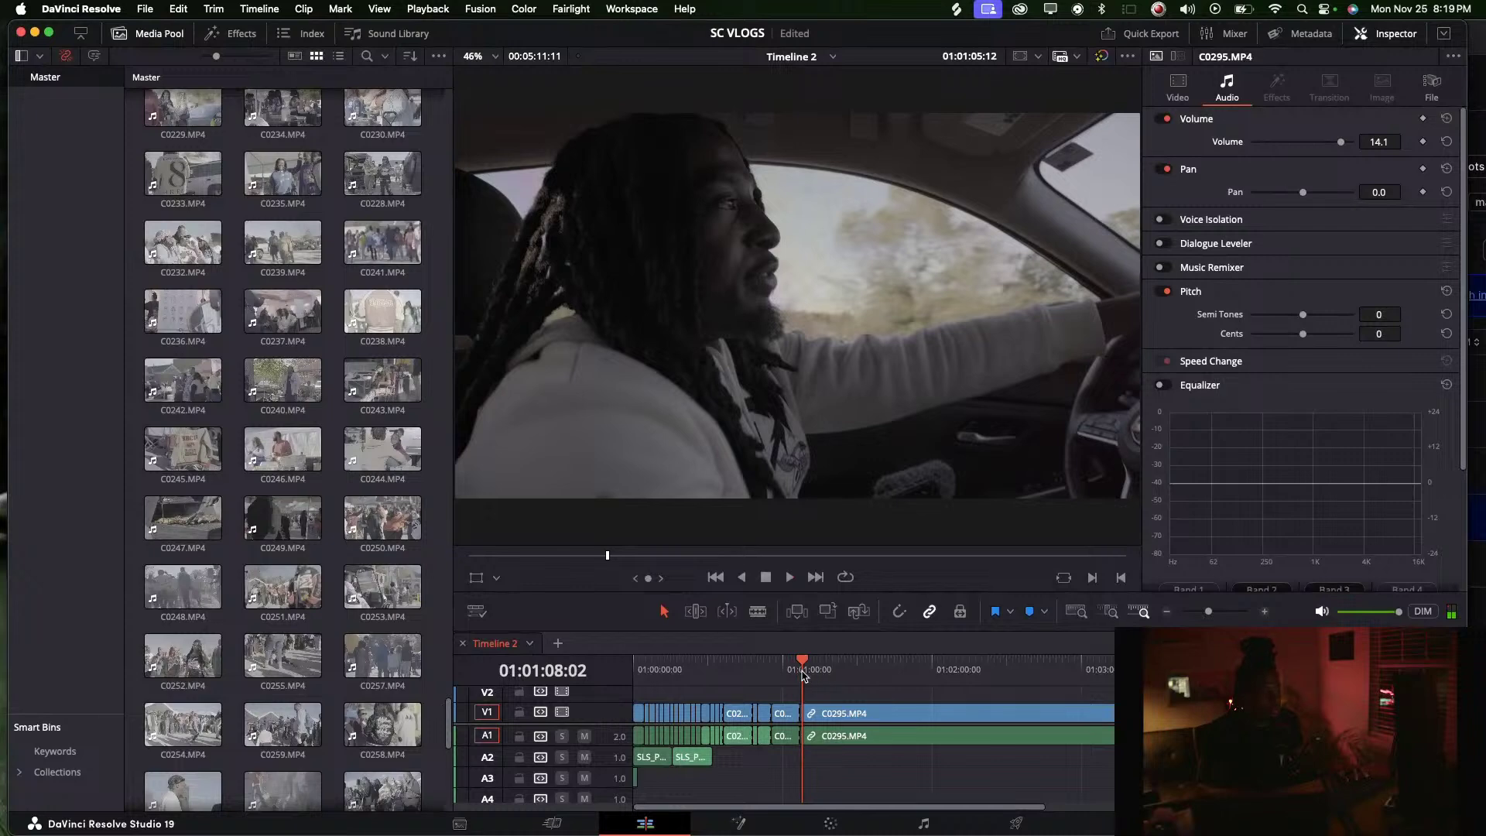
pyautogui.moveTo(801, 676); pyautogui.dragTo(807, 673)
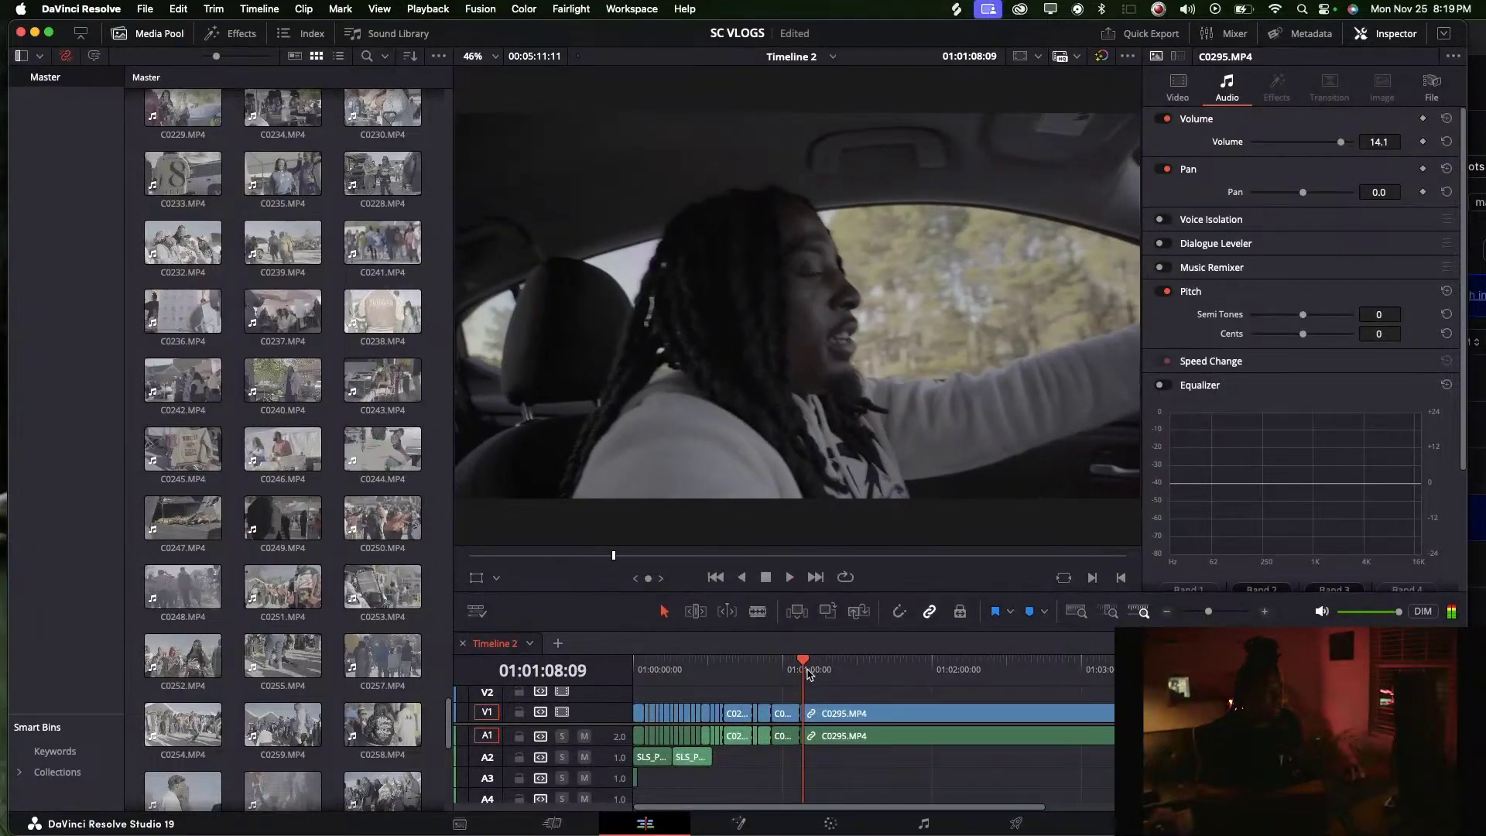
pyautogui.moveTo(1209, 615); pyautogui.dragTo(1218, 622)
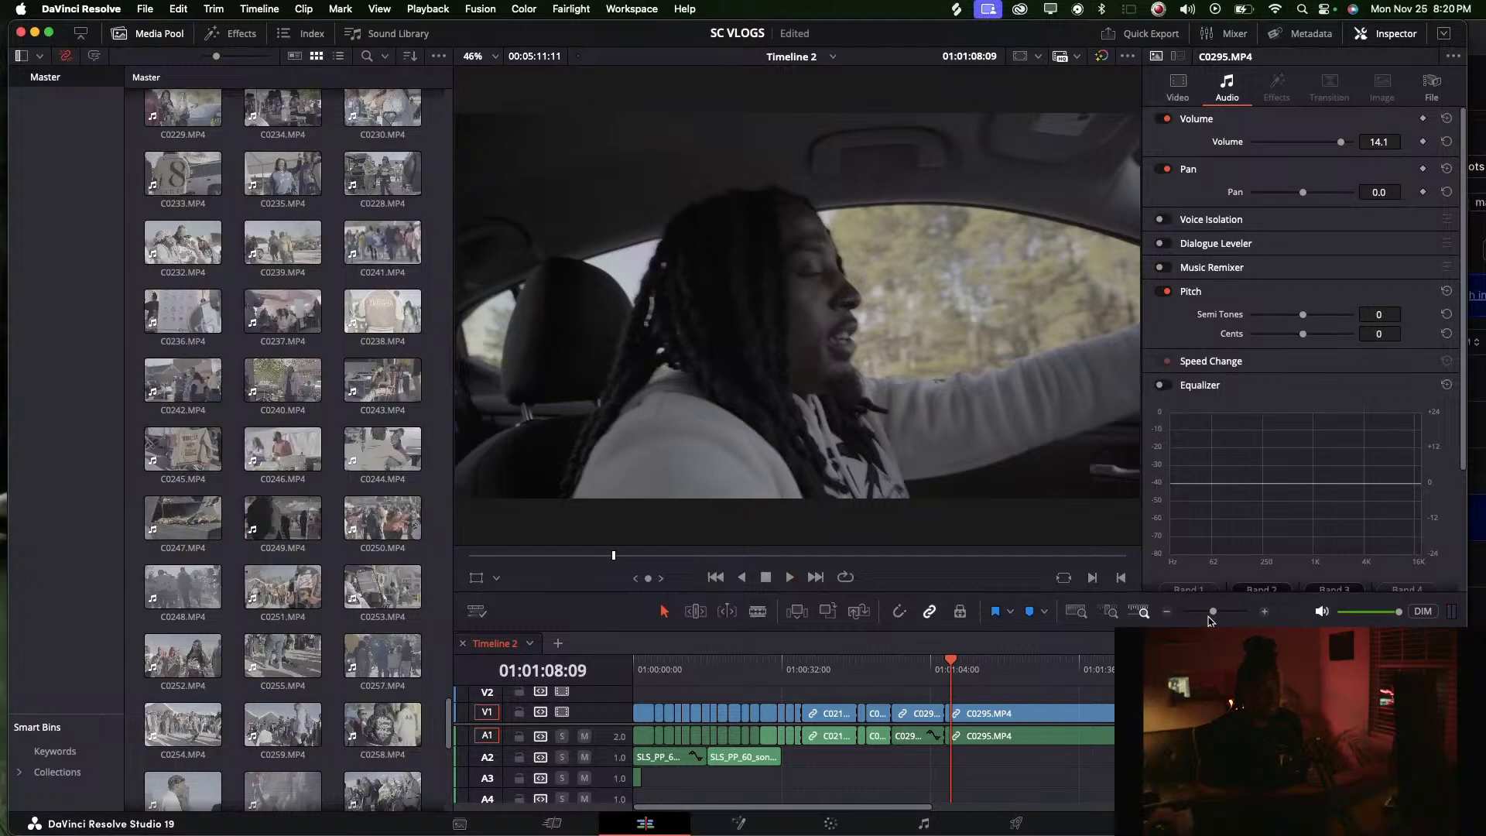
pyautogui.moveTo(952, 671); pyautogui.dragTo(939, 677)
pyautogui.press('space')
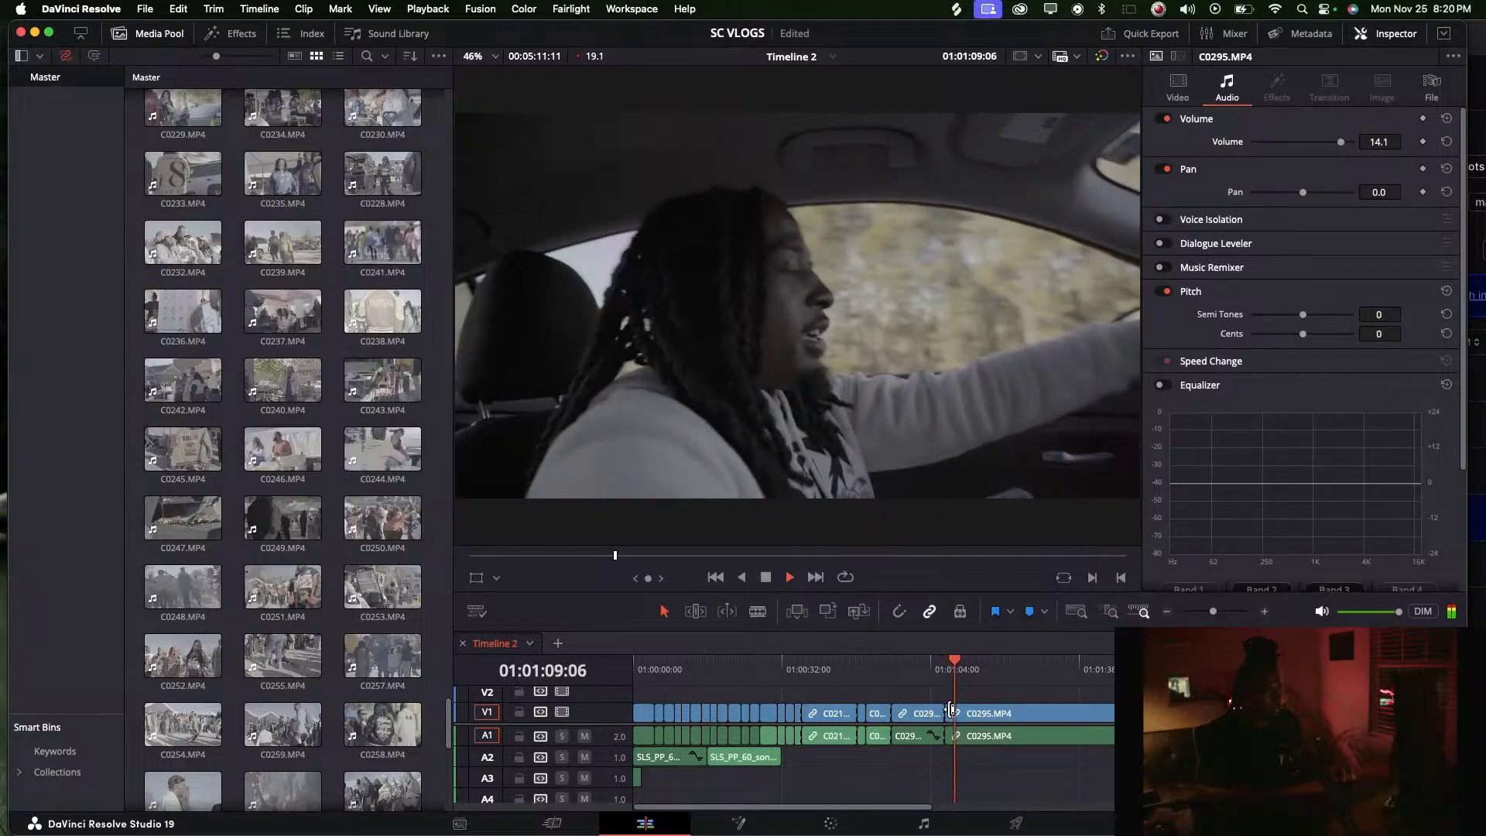
pyautogui.moveTo(951, 709); pyautogui.dragTo(962, 681)
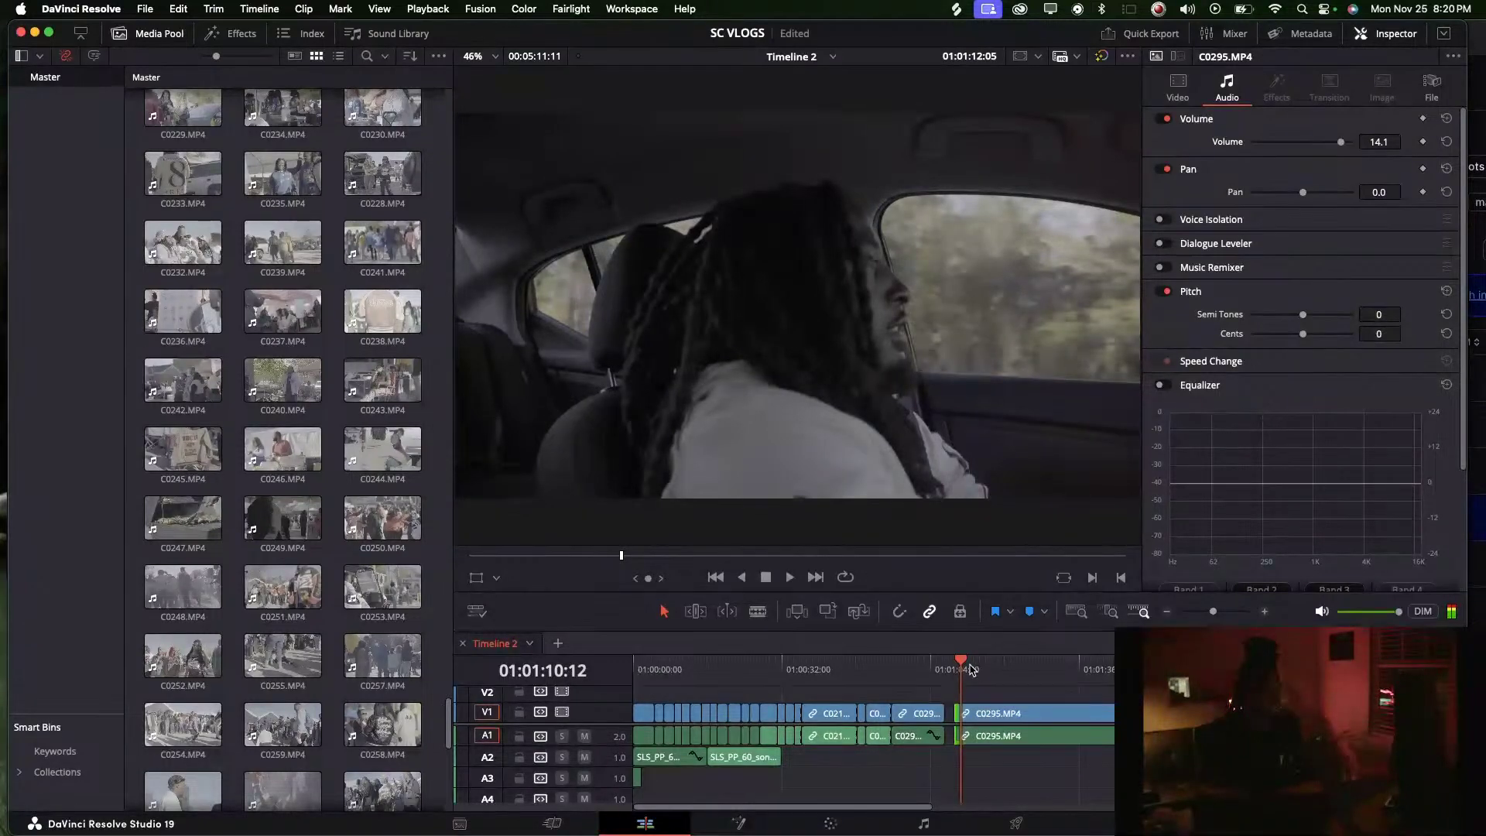
# Trim more off the start of the last C0295.MP4 piece and close the gap so it begins at 01:01:07:04
pyautogui.click(970, 668)
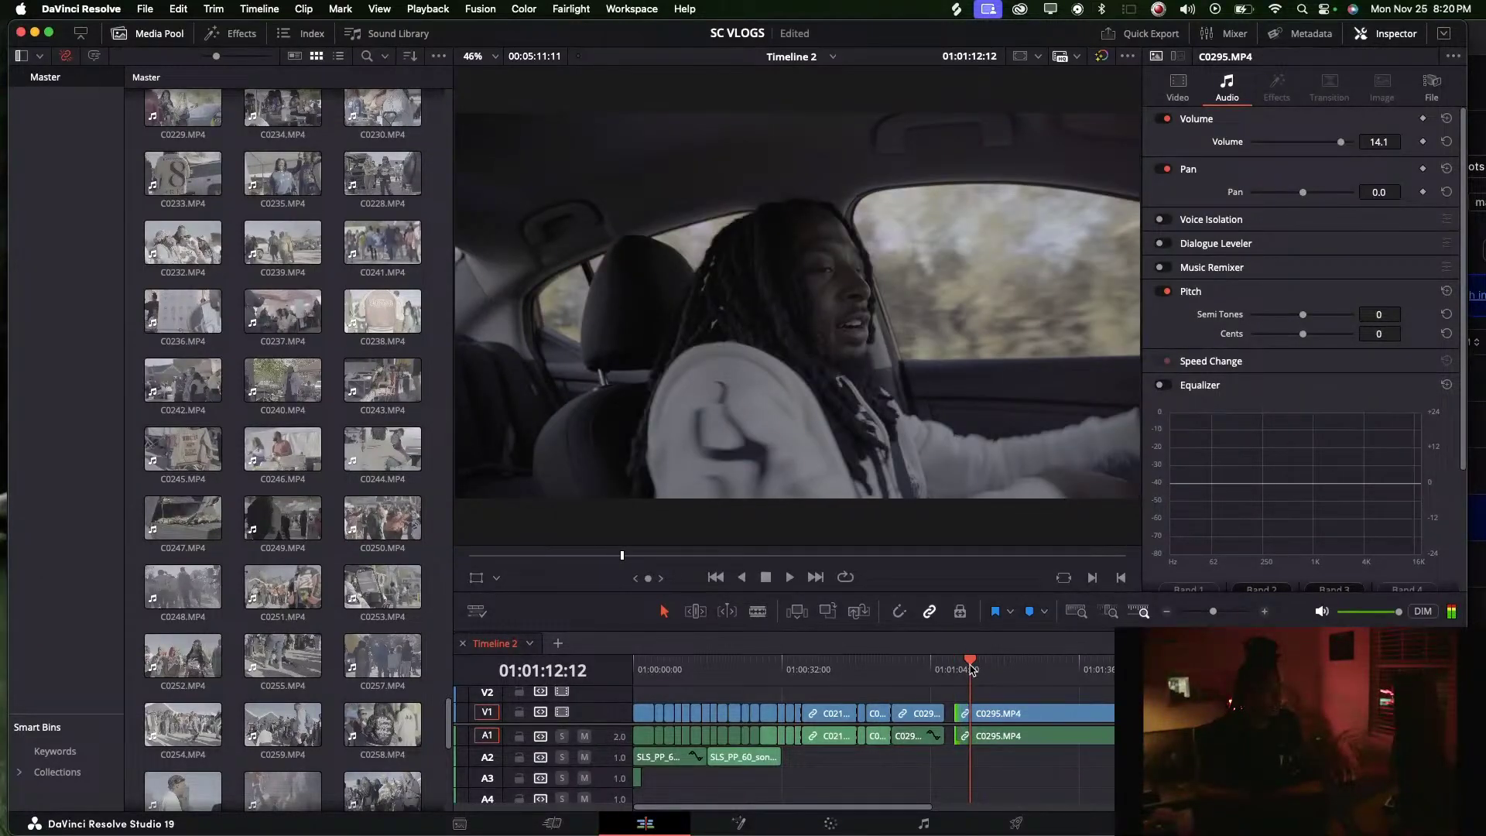
pyautogui.press('space')
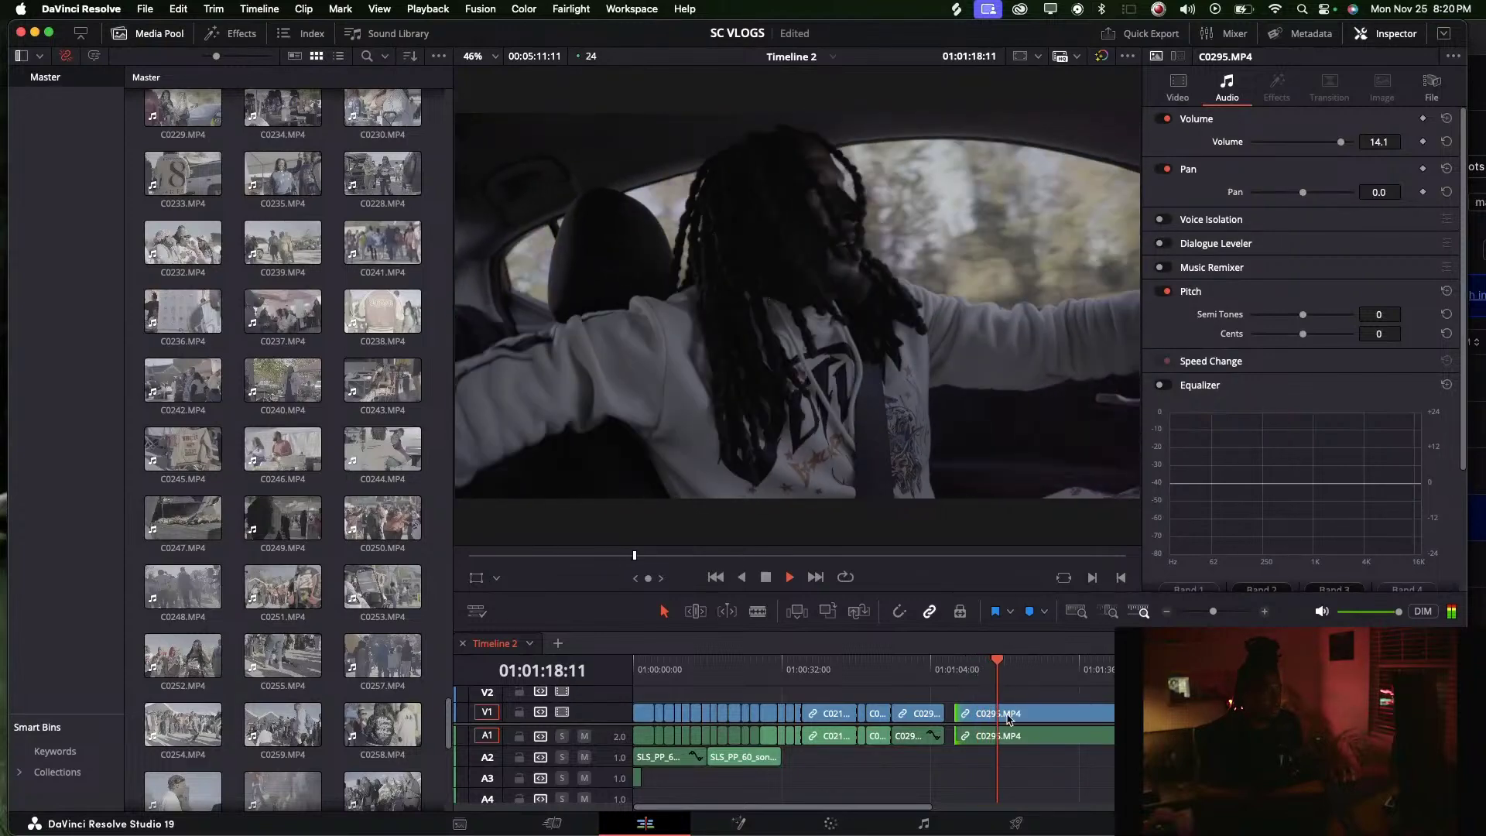
pyautogui.press('space')
pyautogui.moveTo(962, 719)
pyautogui.mouseDown()
pyautogui.moveTo(1018, 712)
pyautogui.moveTo(959, 718)
pyautogui.moveTo(979, 714)
pyautogui.mouseUp()
pyautogui.click(1010, 674)
pyautogui.press('space')
pyautogui.press('space')
pyautogui.click(945, 670)
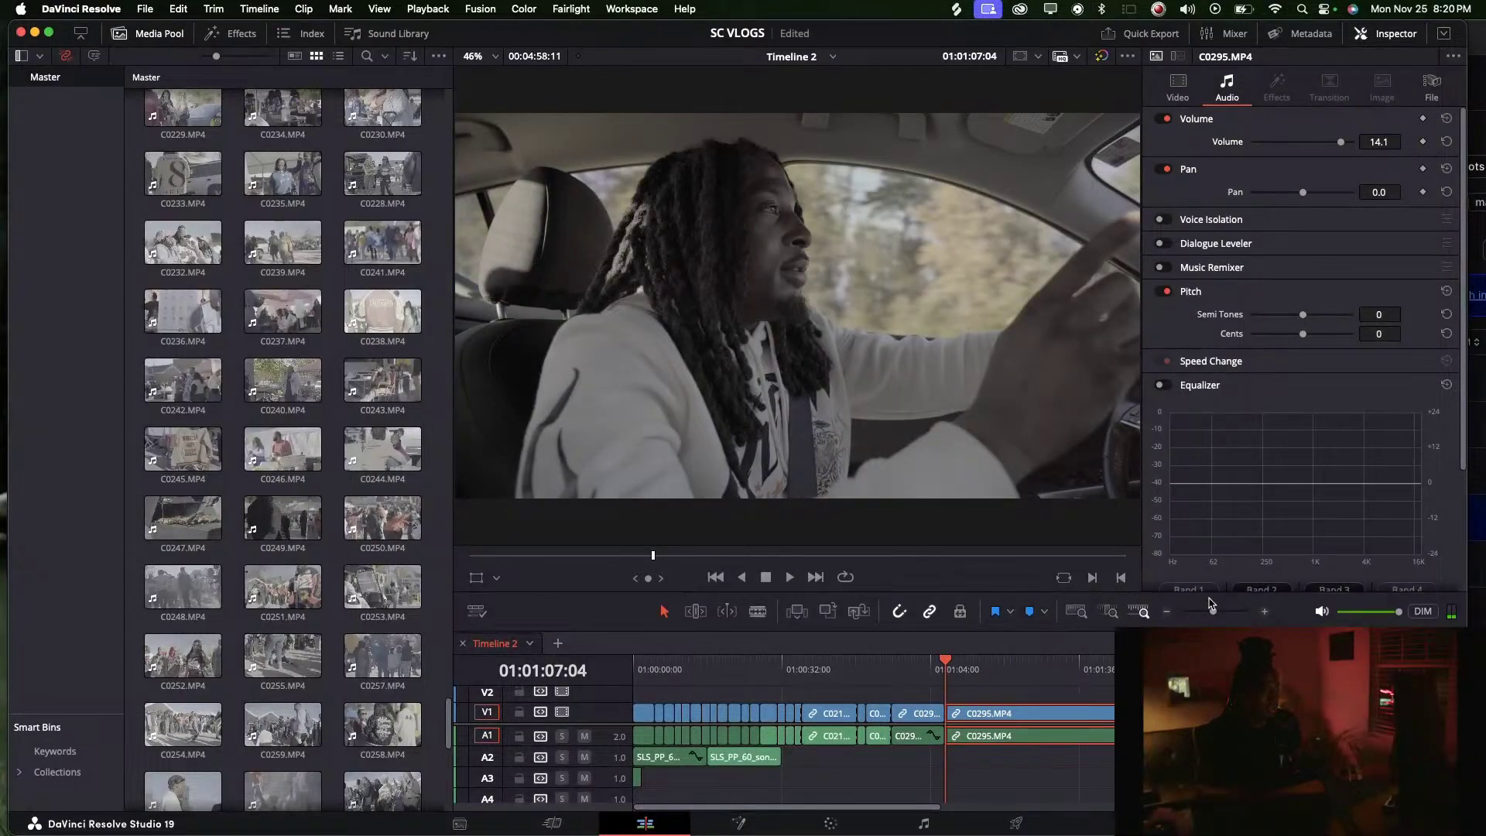
# Play the last C0295.MP4 piece, split it at about 01:01:32:18 and trim the start of the remaining part slightly
pyautogui.moveTo(1217, 619); pyautogui.dragTo(1215, 617)
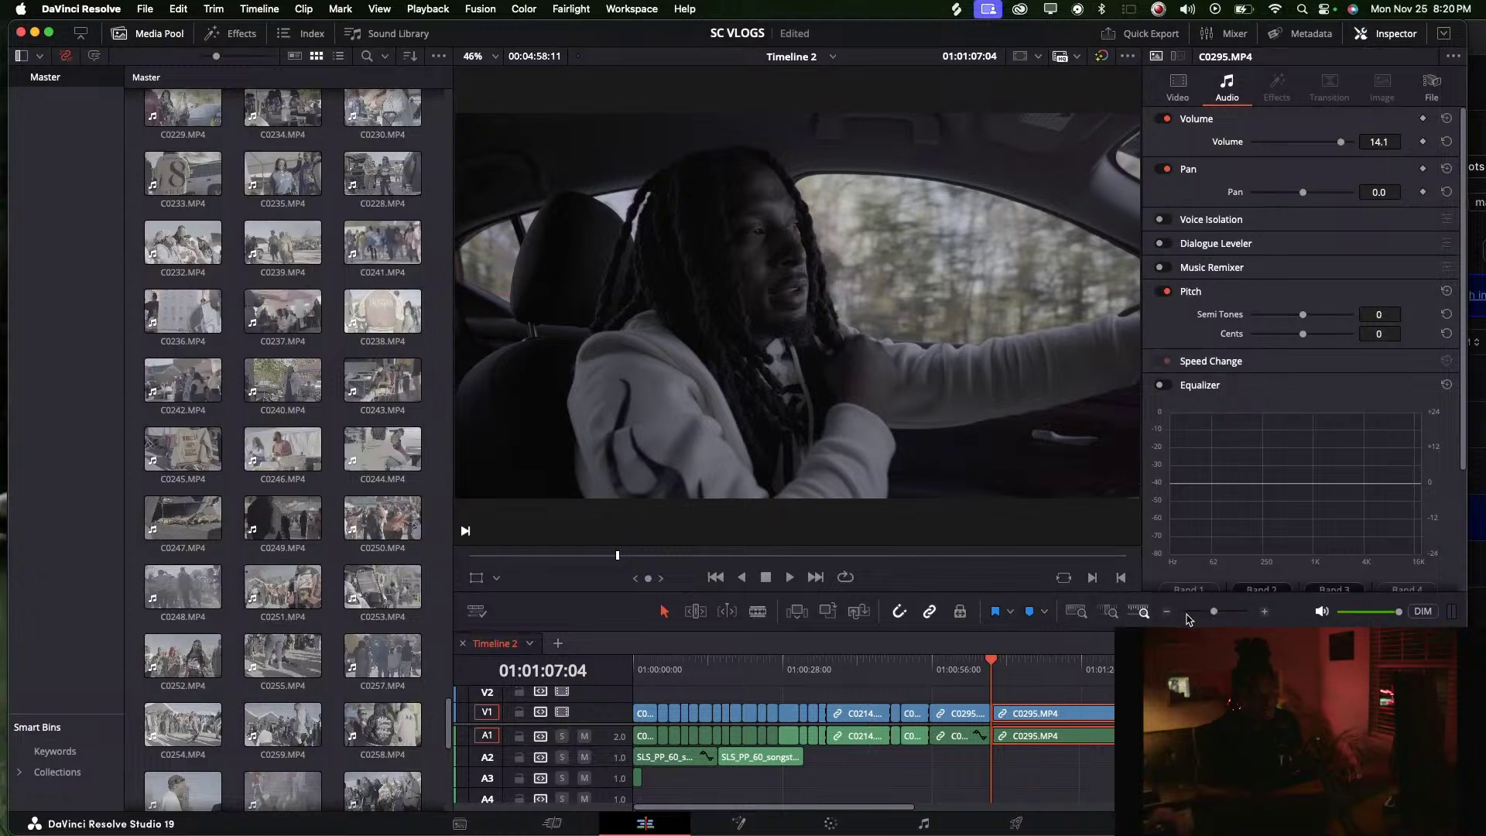
pyautogui.moveTo(1213, 613); pyautogui.dragTo(1218, 614)
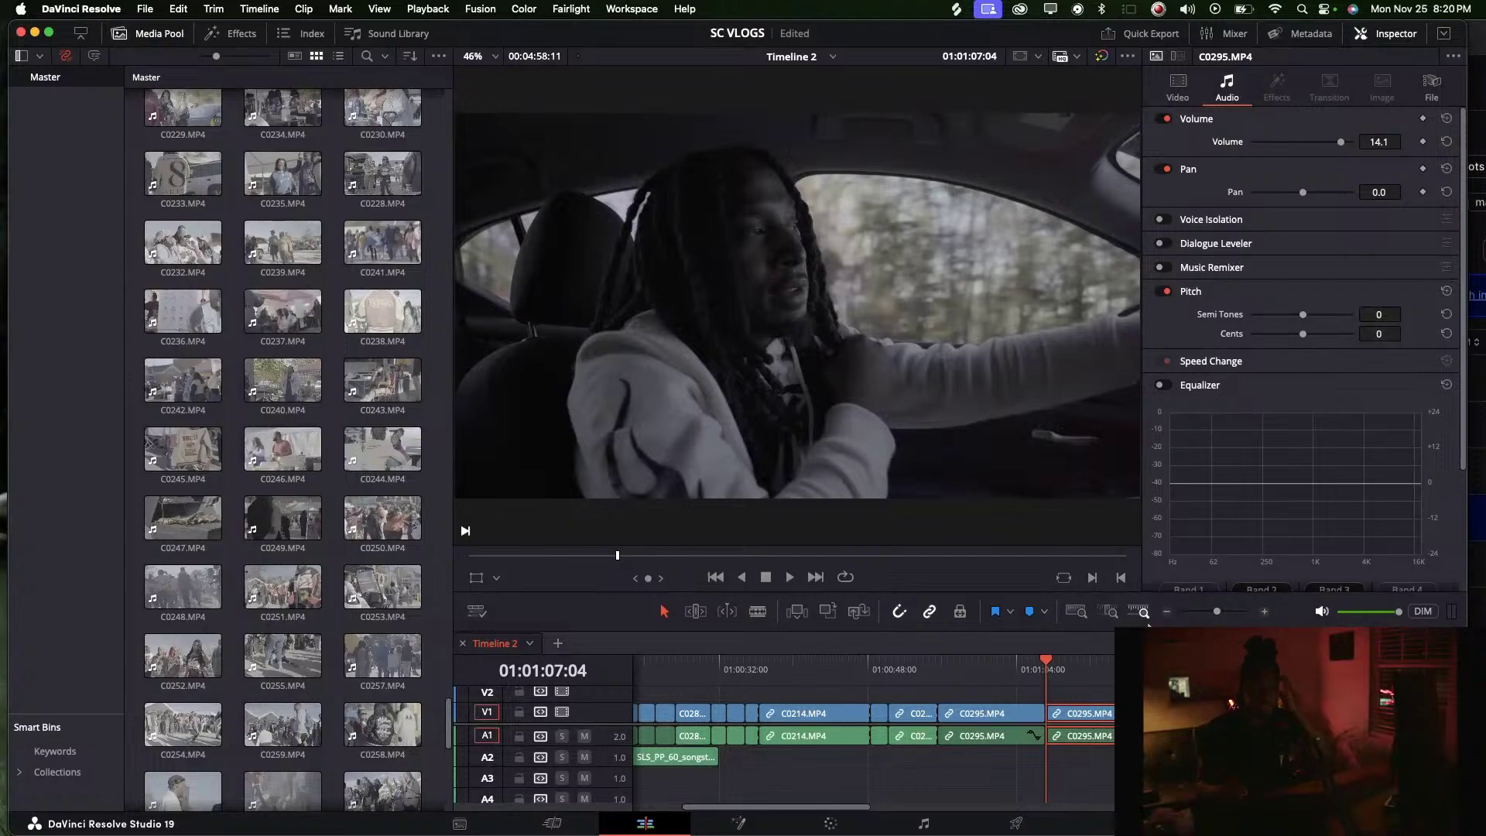
pyautogui.click(1087, 671)
pyautogui.press('space')
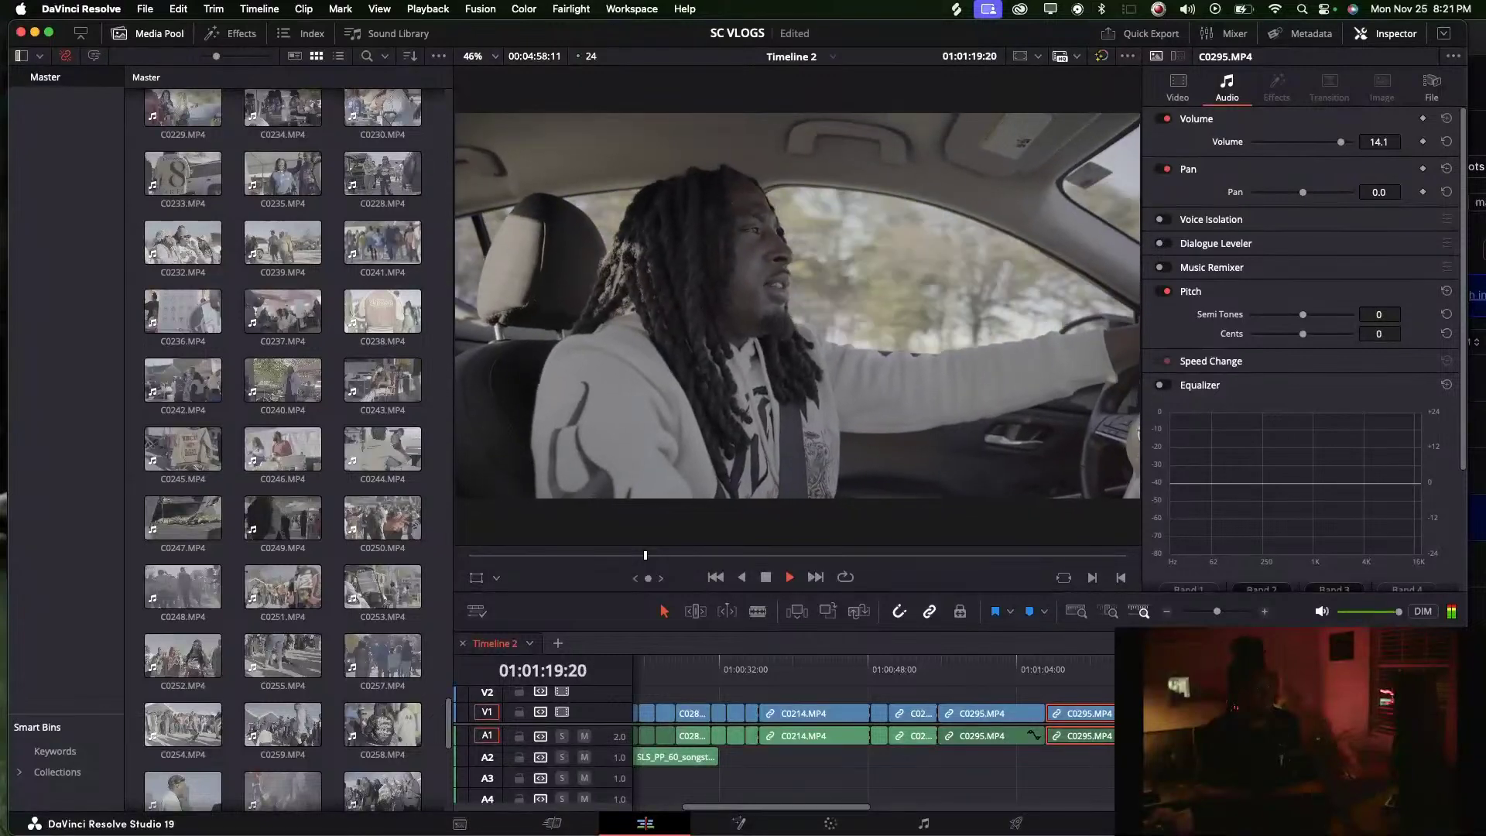
pyautogui.click(1222, 612)
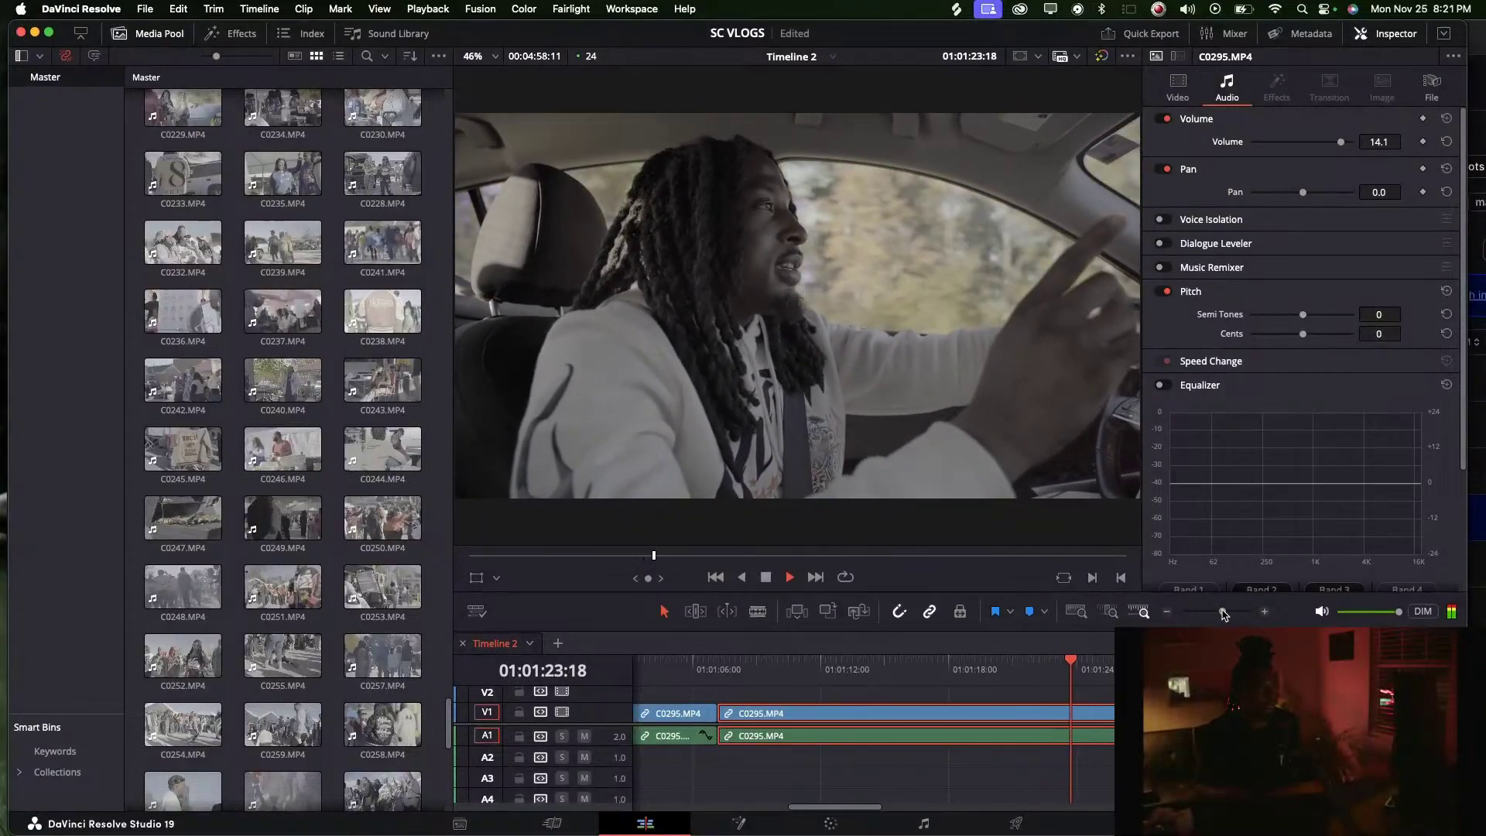
pyautogui.moveTo(1223, 612); pyautogui.dragTo(1217, 612)
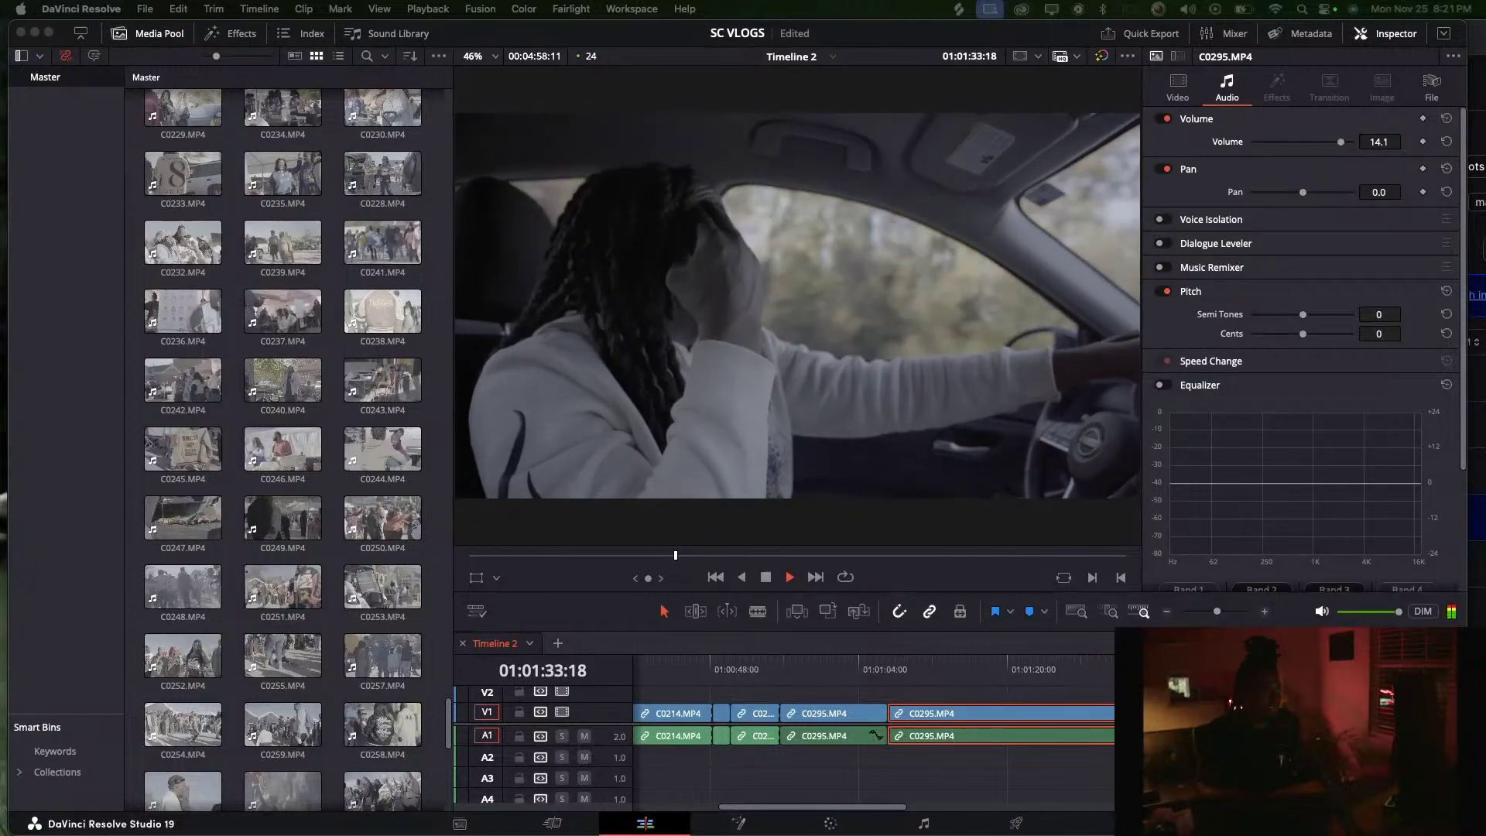
pyautogui.moveTo(1118, 664); pyautogui.dragTo(1090, 664)
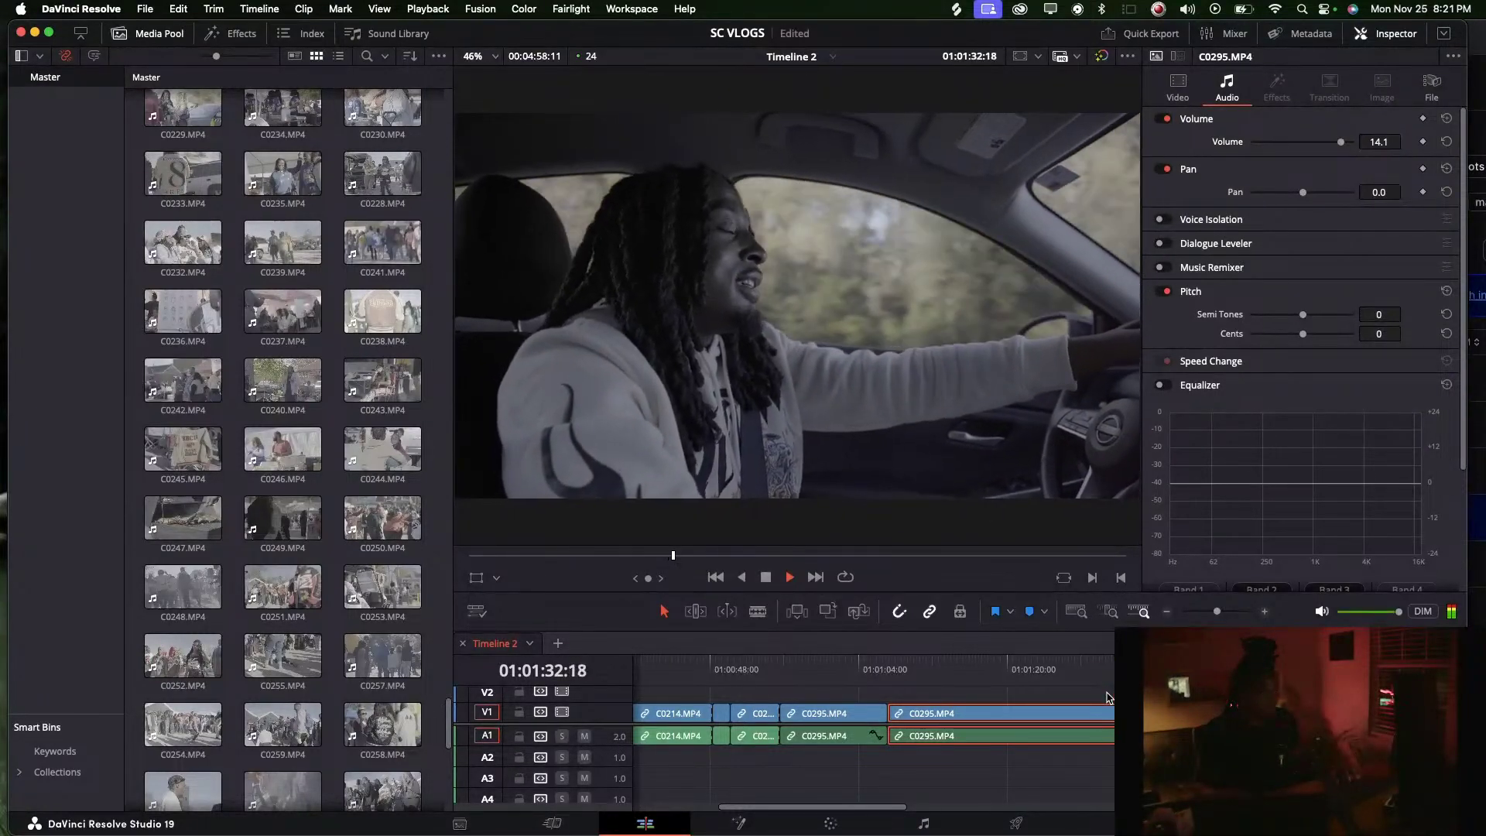
pyautogui.press('b')
pyautogui.click(1126, 713)
pyautogui.press('a')
pyautogui.moveTo(1128, 712); pyautogui.dragTo(1130, 712)
pyautogui.press('space')
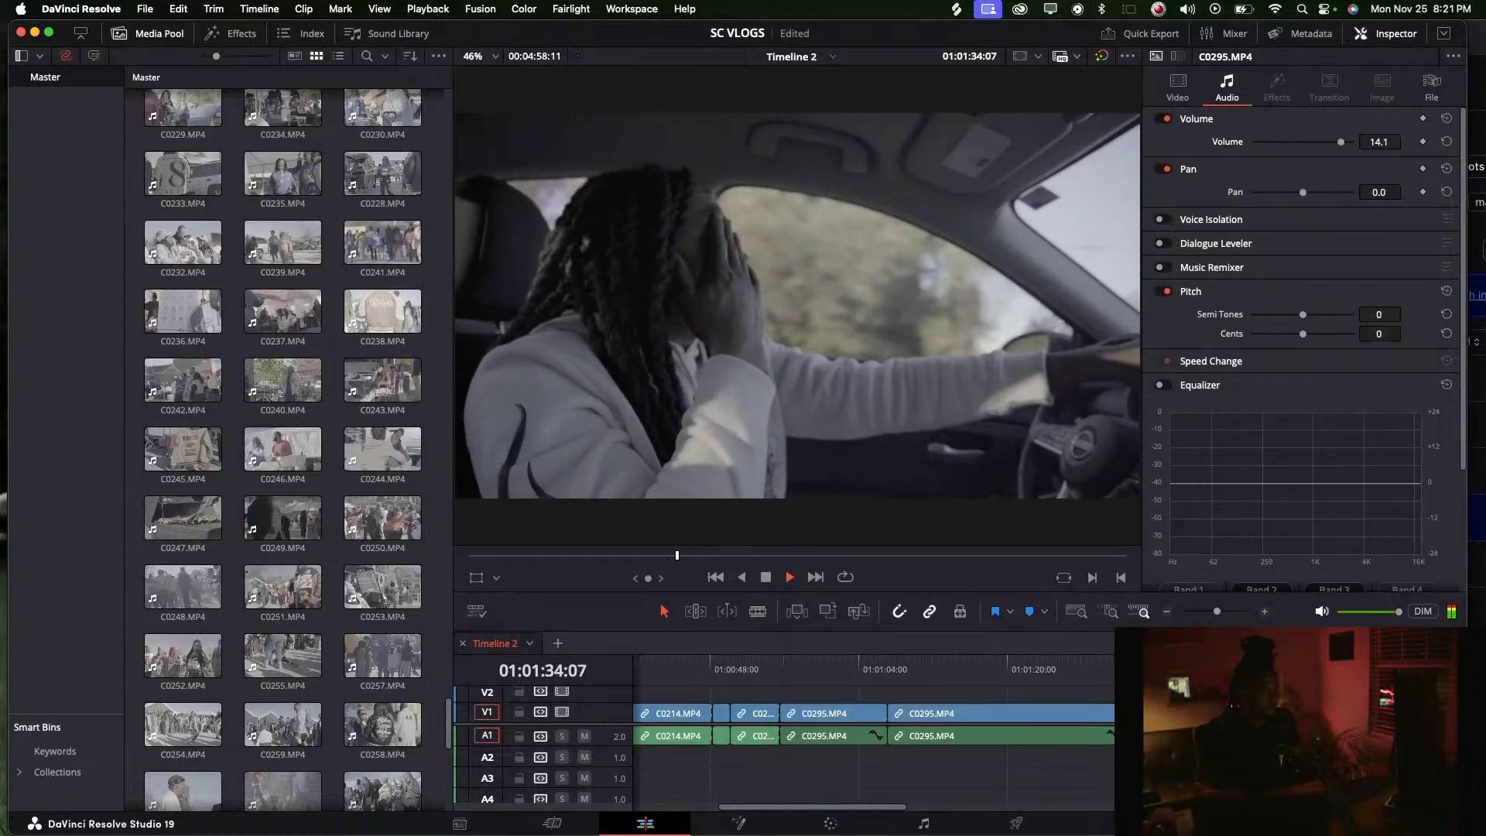
# Play the last C0295.MP4 piece from about 01:01:33 to 01:01:50 to find its next cut point
pyautogui.press('space')
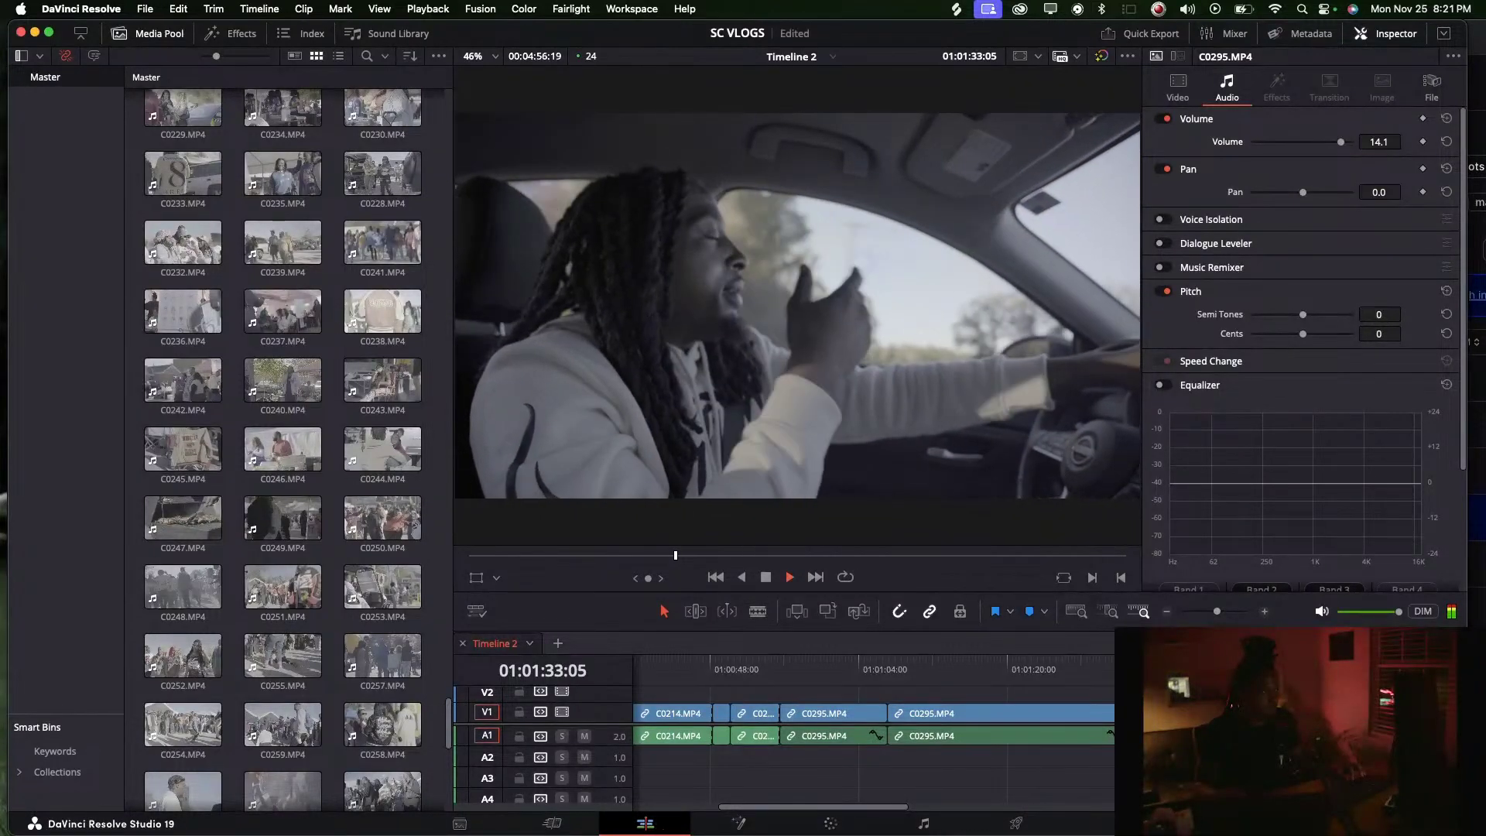
pyautogui.moveTo(1217, 611); pyautogui.dragTo(1219, 615)
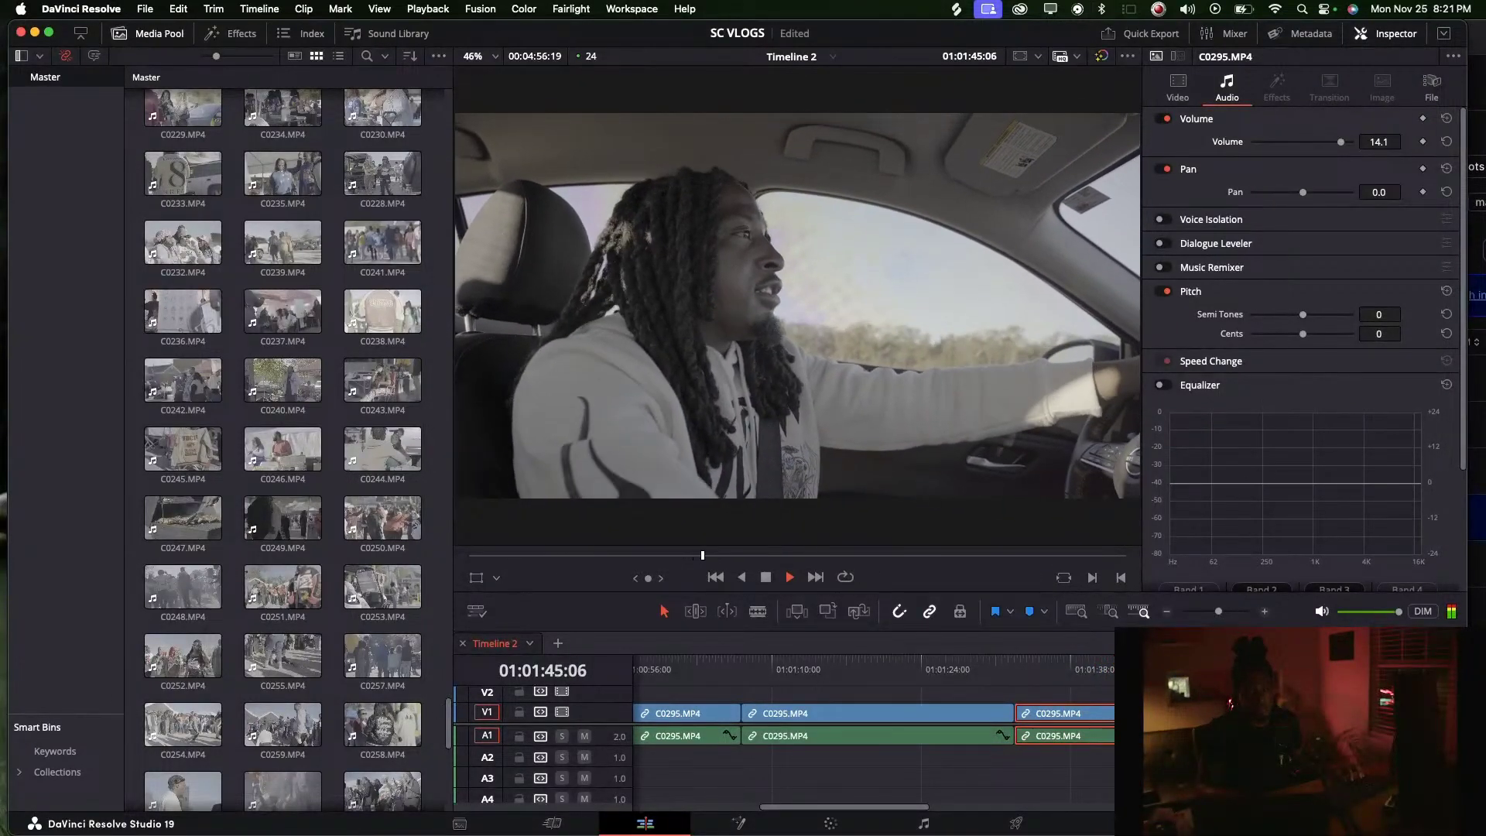
pyautogui.press('space')
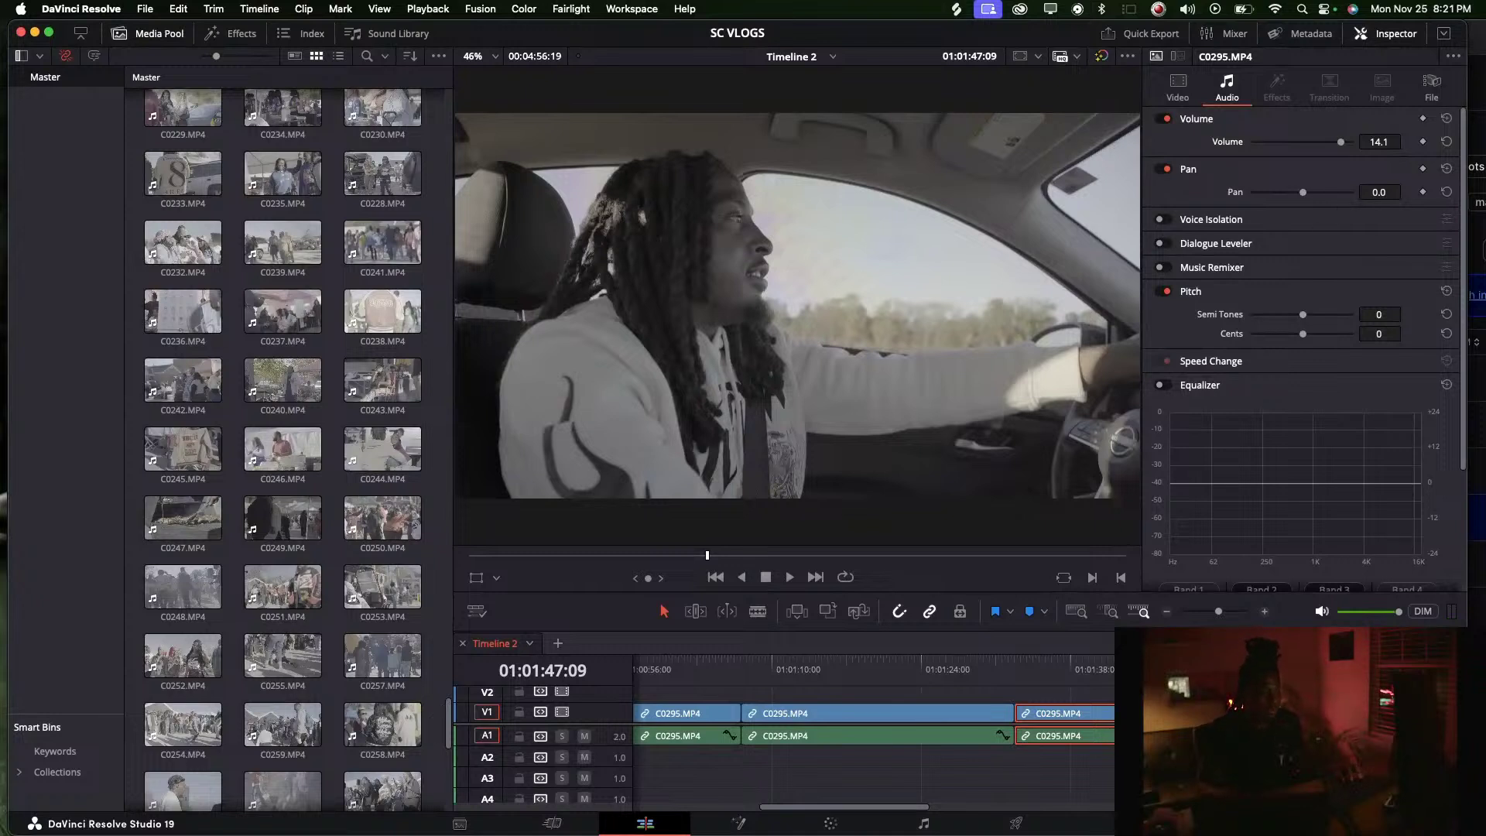
pyautogui.press('space')
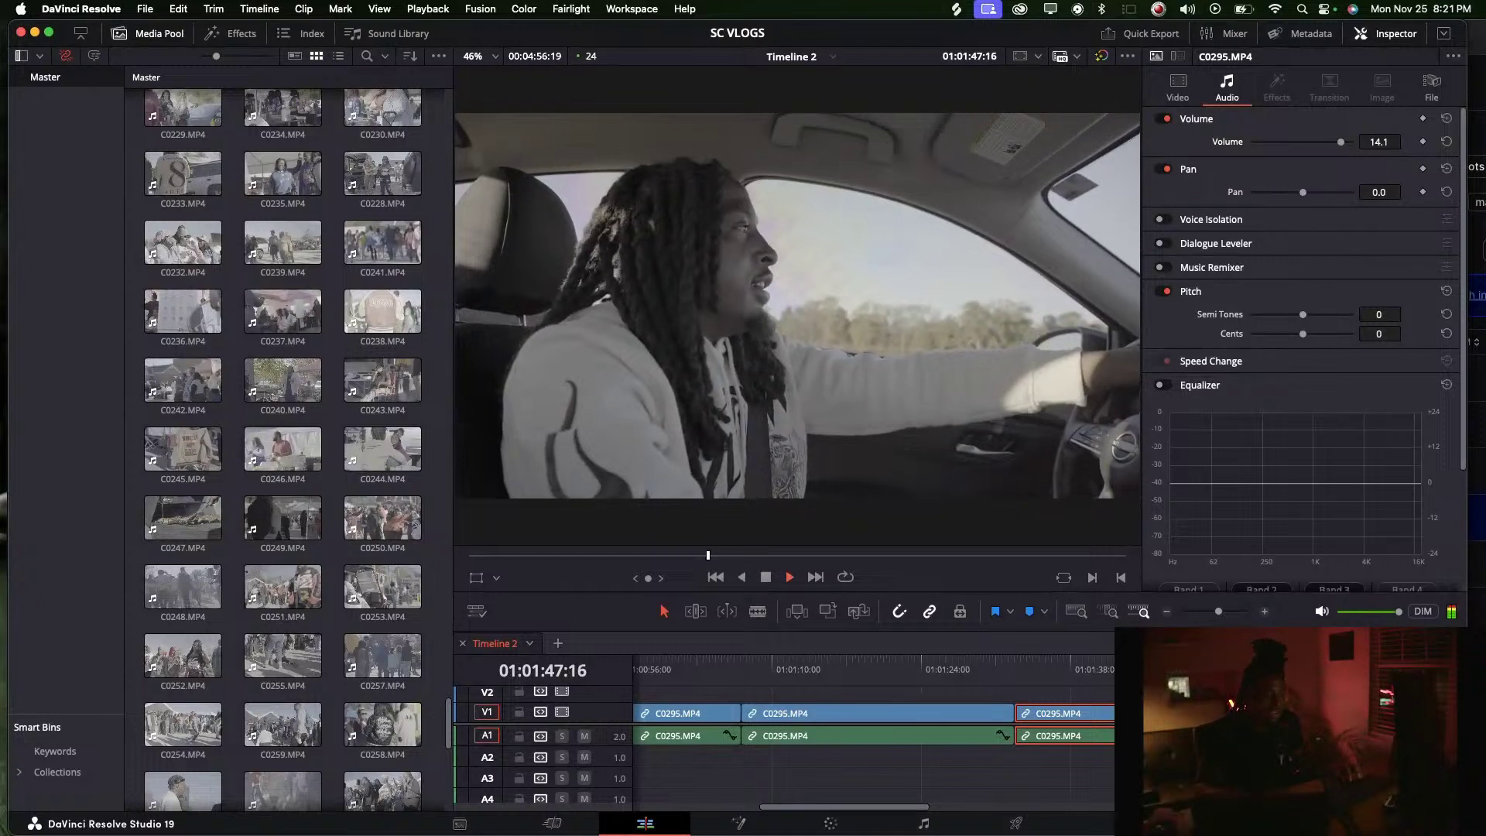
pyautogui.press('space')
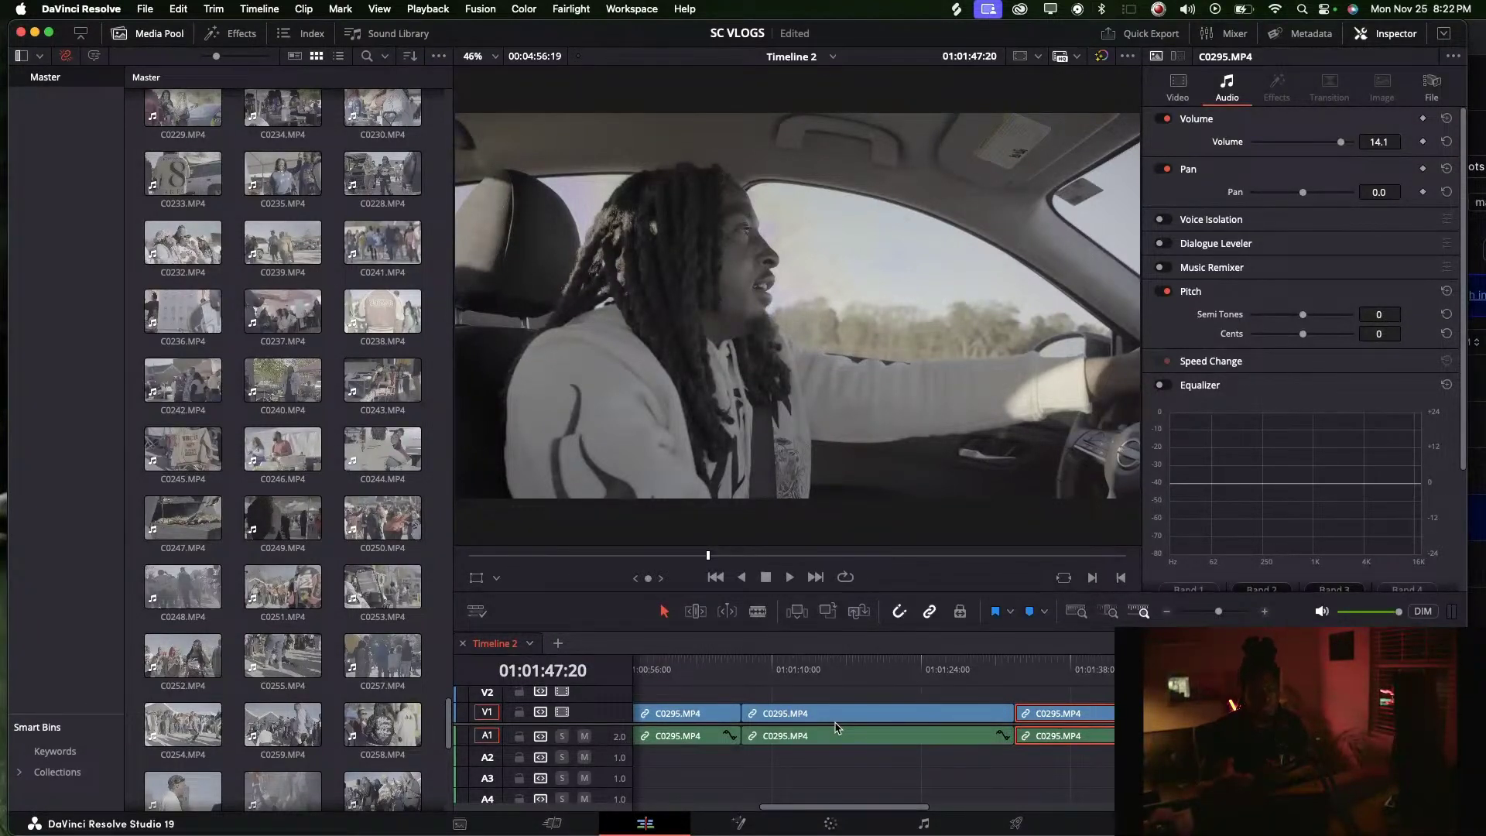
pyautogui.click(1166, 611)
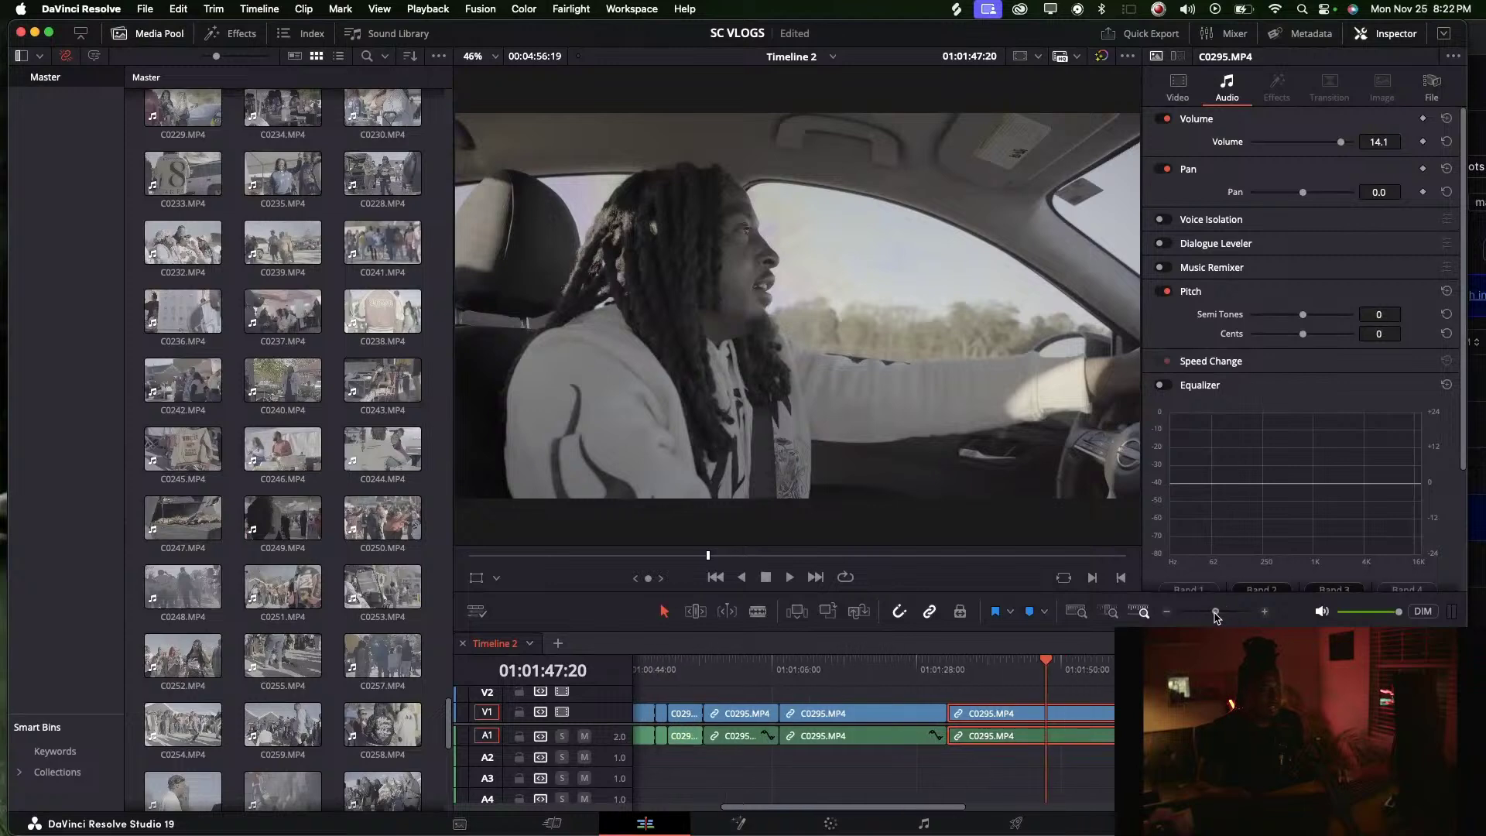
pyautogui.press('space')
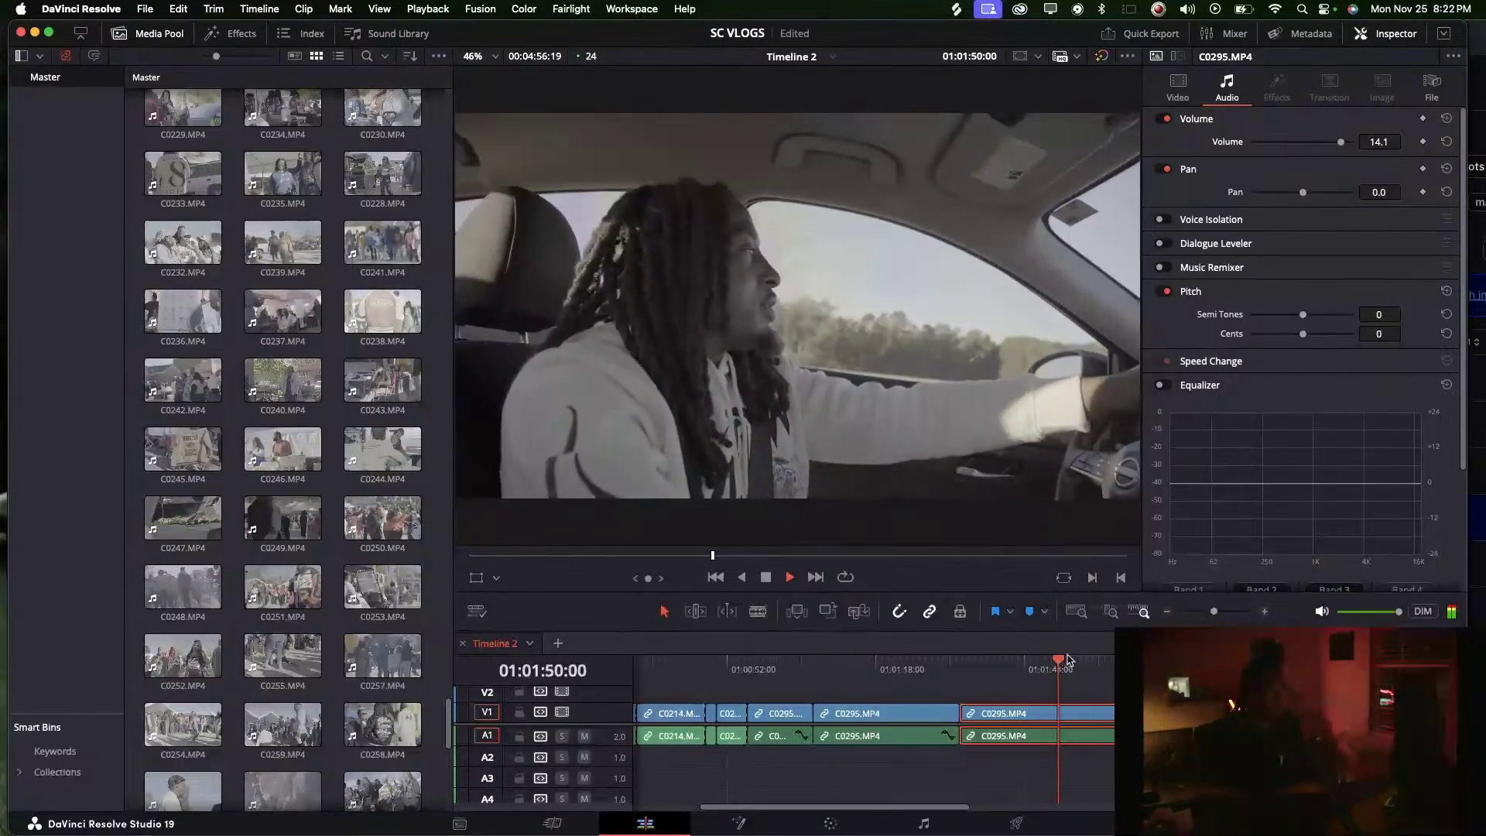
# Split C0295.MP4 at 01:01:47:12, trim the start of the remaining part and close the gap
pyautogui.click(1047, 669)
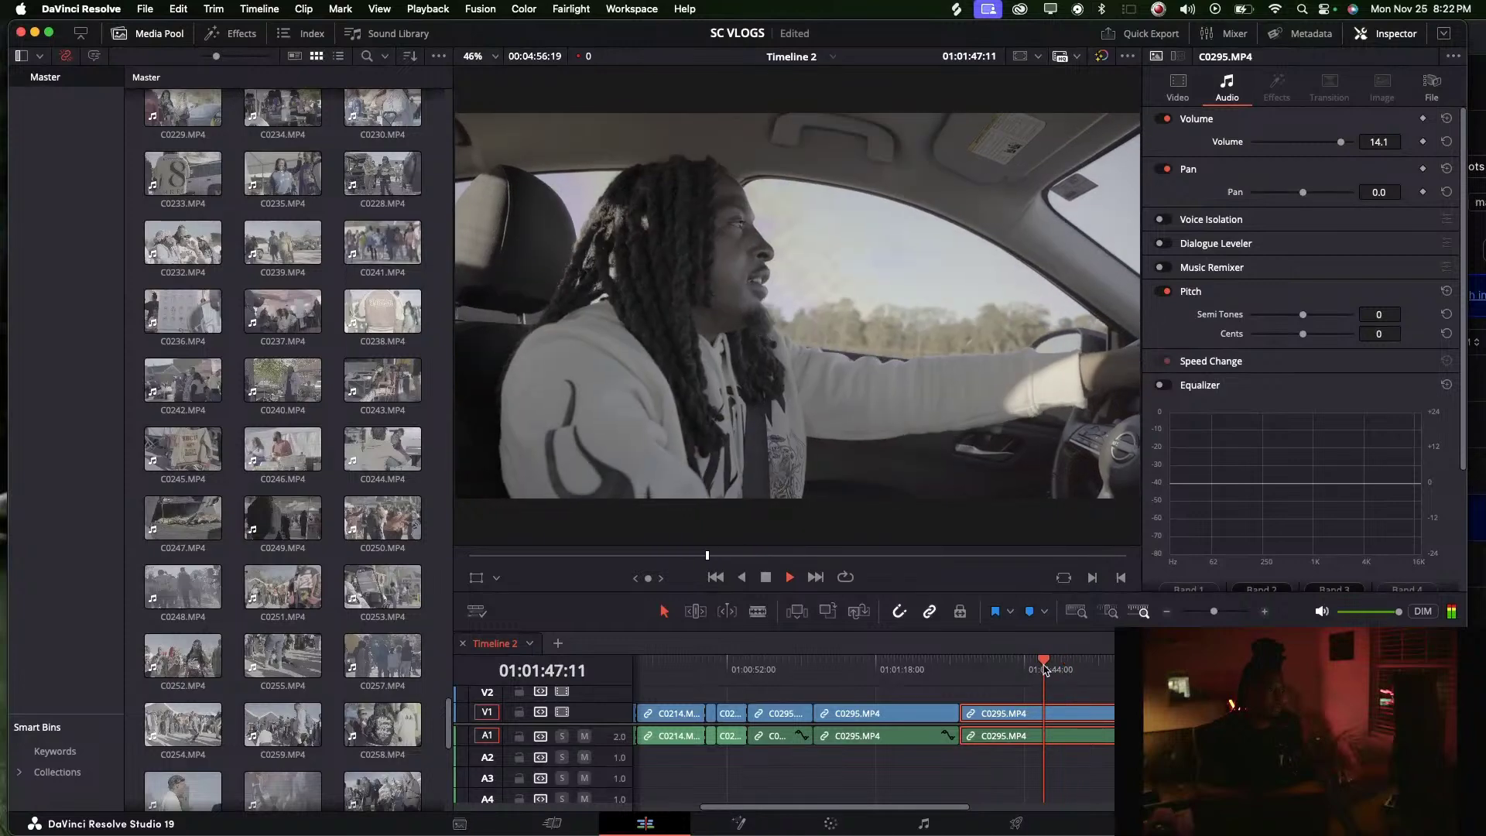
pyautogui.moveTo(1045, 670); pyautogui.dragTo(1039, 669)
pyautogui.press('space')
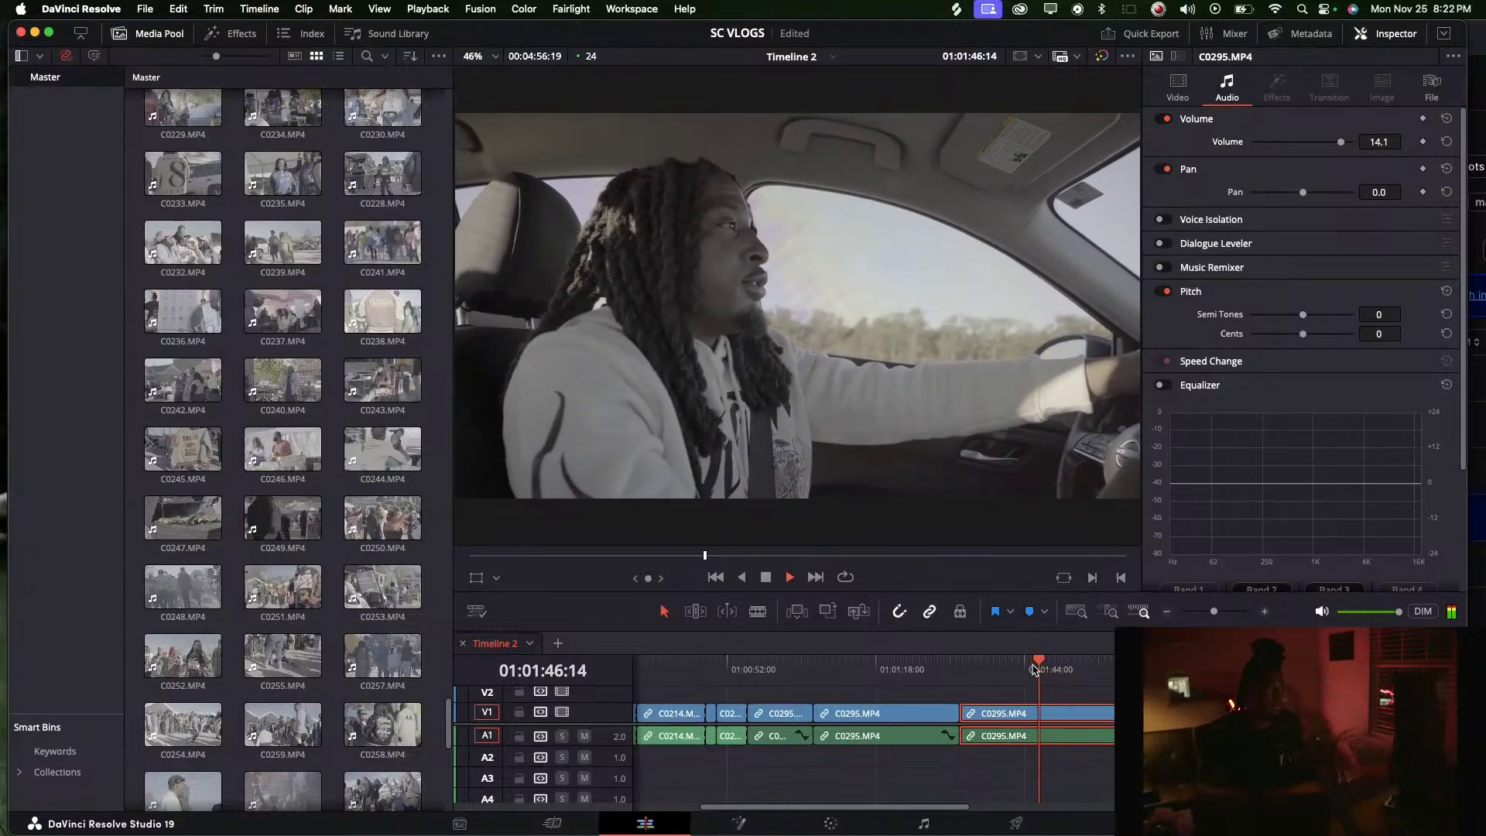
pyautogui.press('space')
pyautogui.press('b')
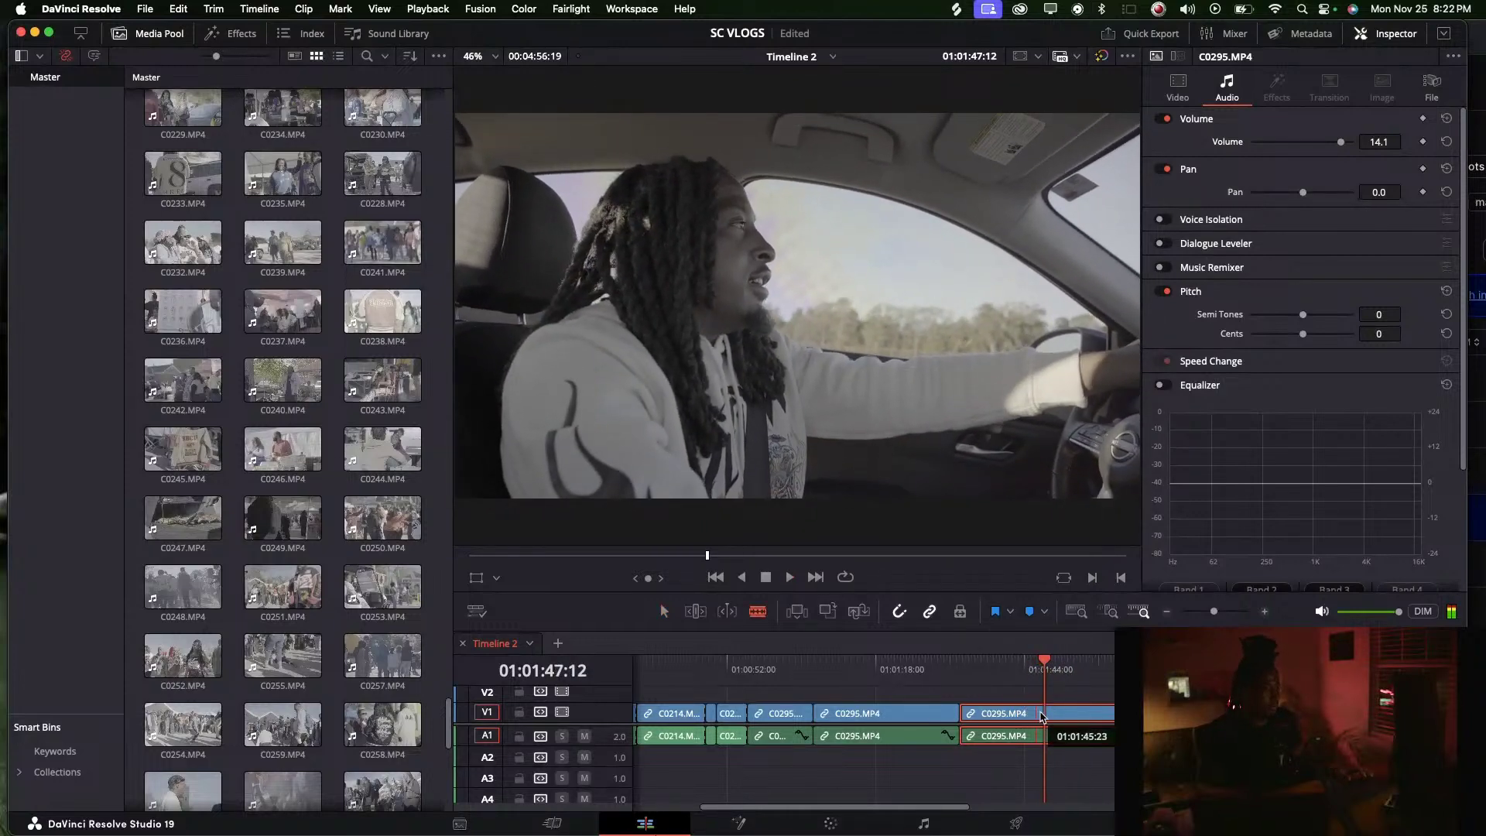
pyautogui.click(1044, 713)
pyautogui.press('a')
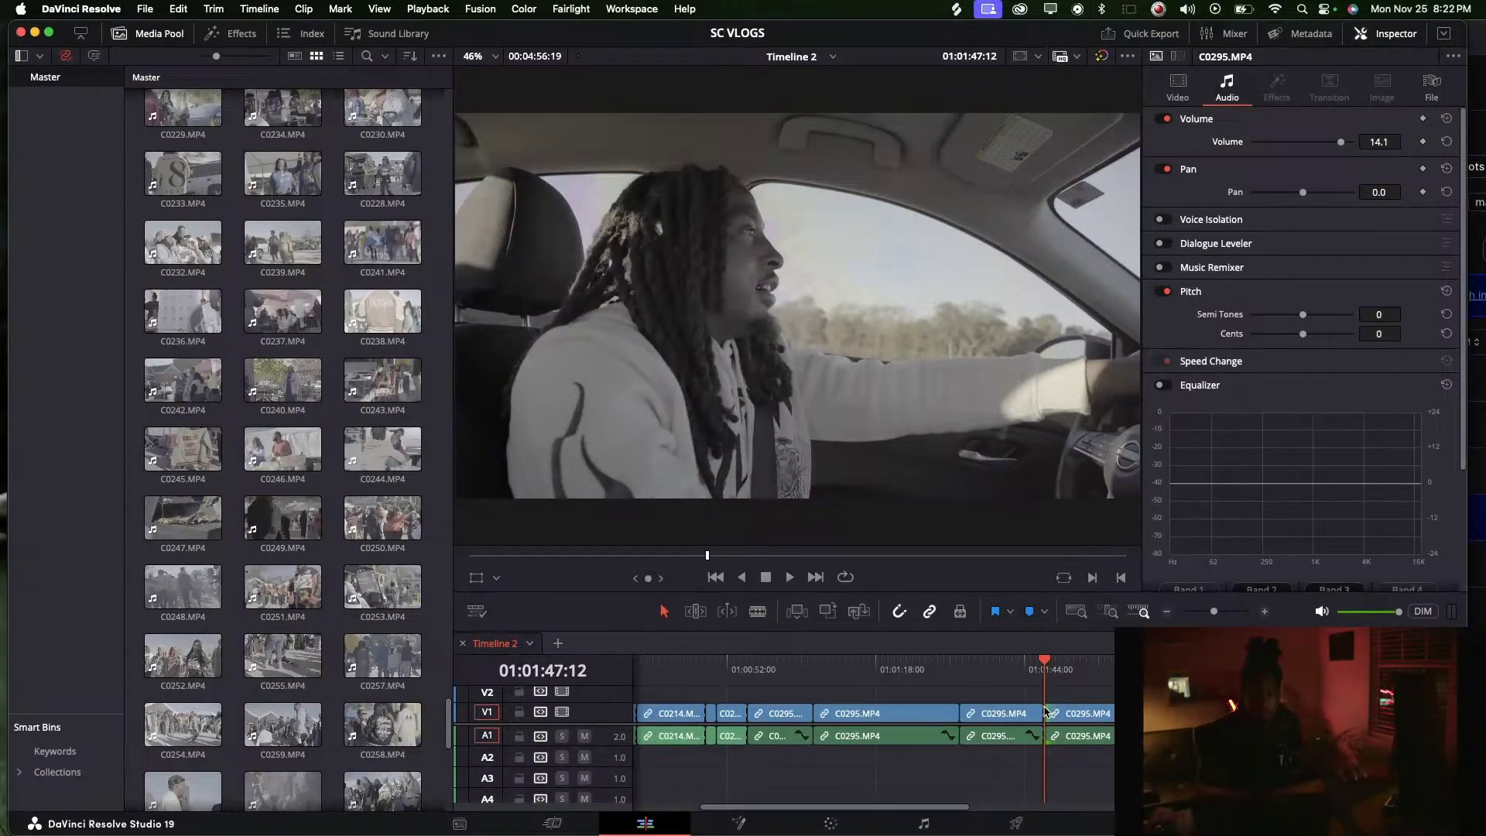
pyautogui.moveTo(1054, 724)
pyautogui.mouseDown()
pyautogui.moveTo(1079, 718)
pyautogui.moveTo(1059, 698)
pyautogui.mouseUp()
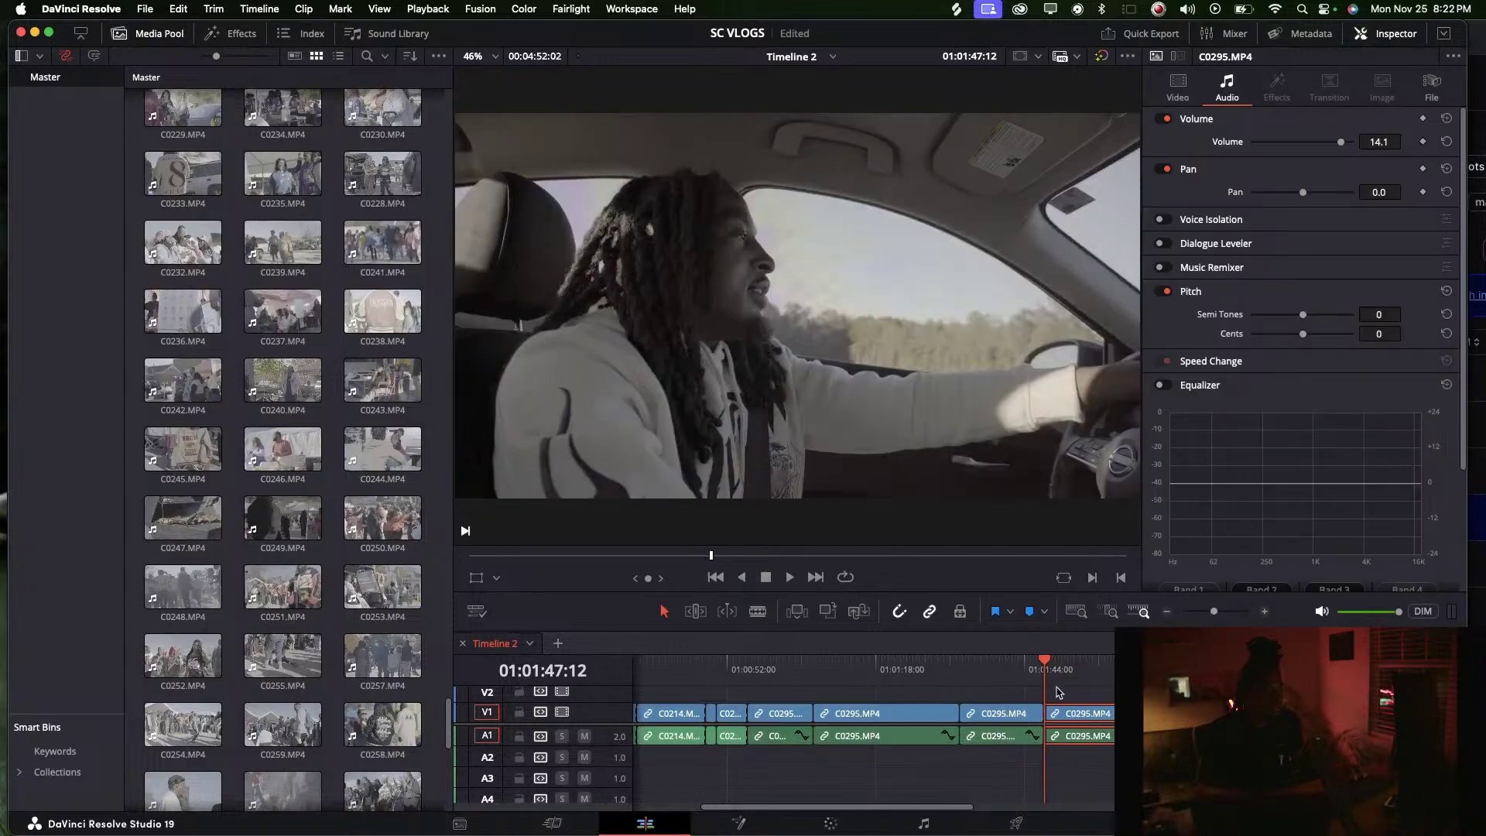
# Play the last C0295.MP4 piece from 01:01:47:12 to about 01:02:54 and raise its volume to 19.1
pyautogui.moveTo(1214, 612); pyautogui.dragTo(1217, 615)
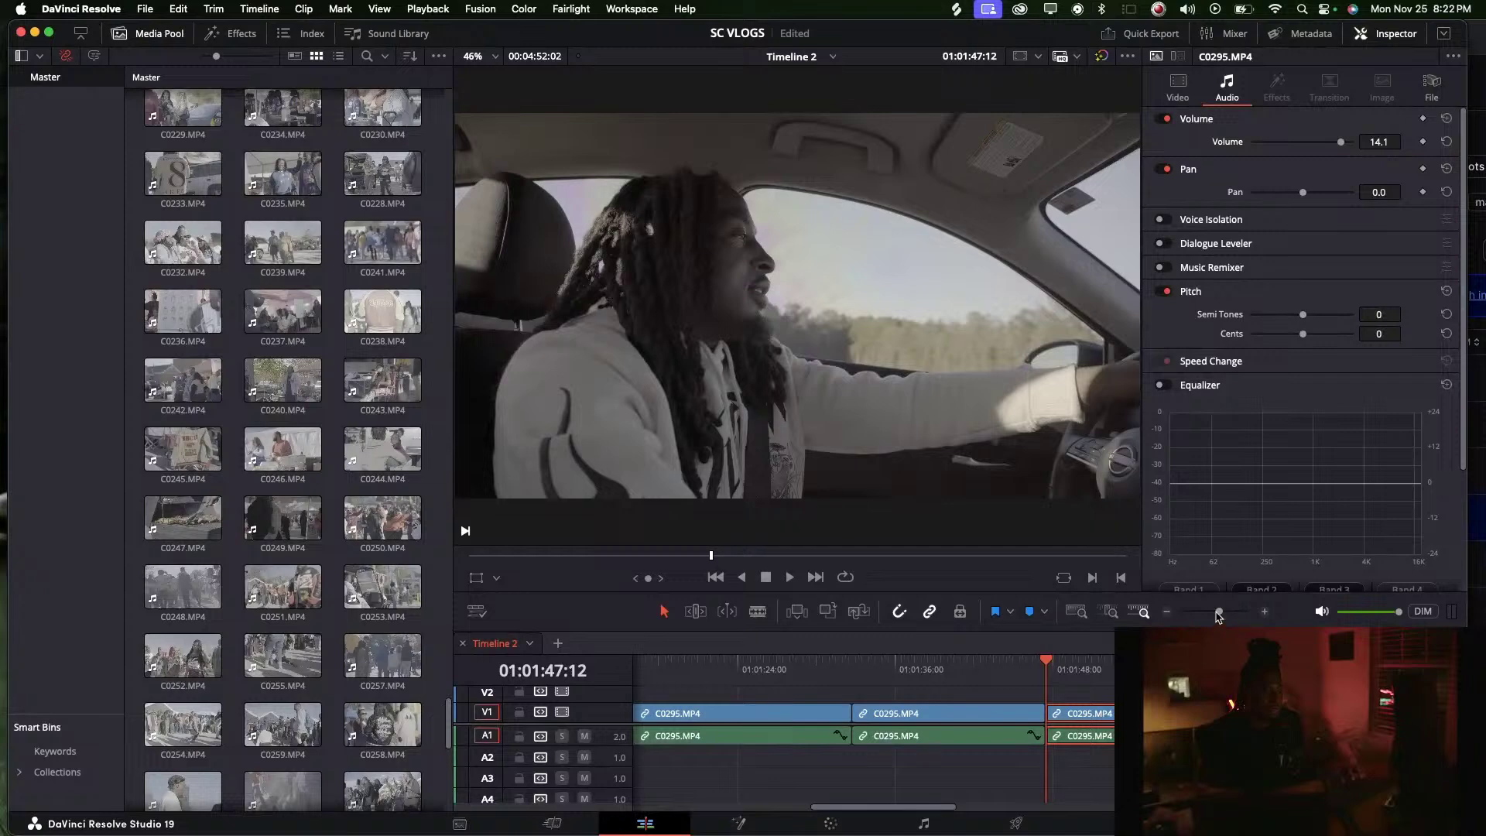
pyautogui.press('space')
pyautogui.press('space')
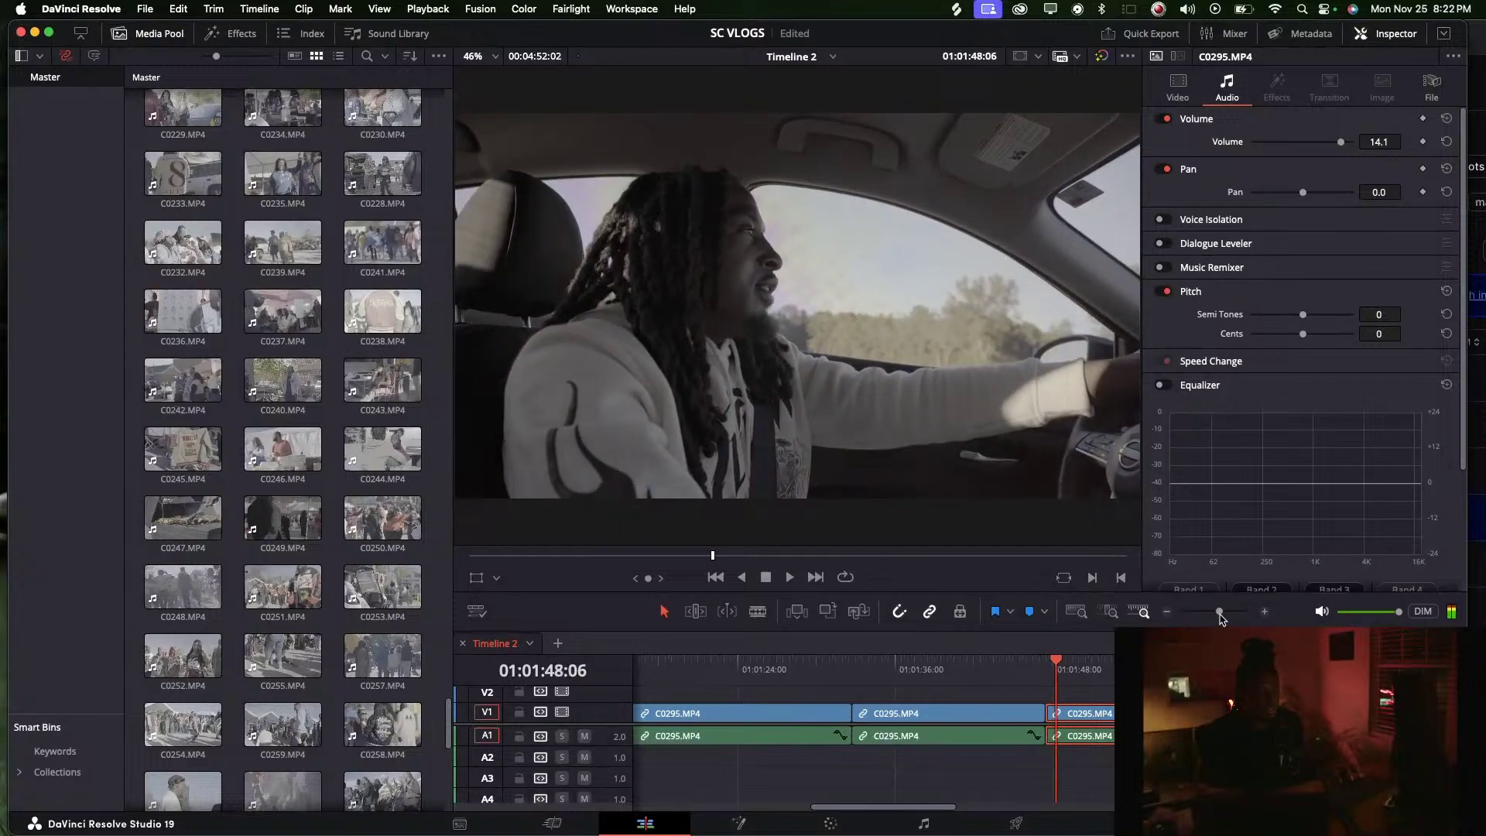
pyautogui.moveTo(1219, 615); pyautogui.dragTo(1214, 615)
pyautogui.press('space')
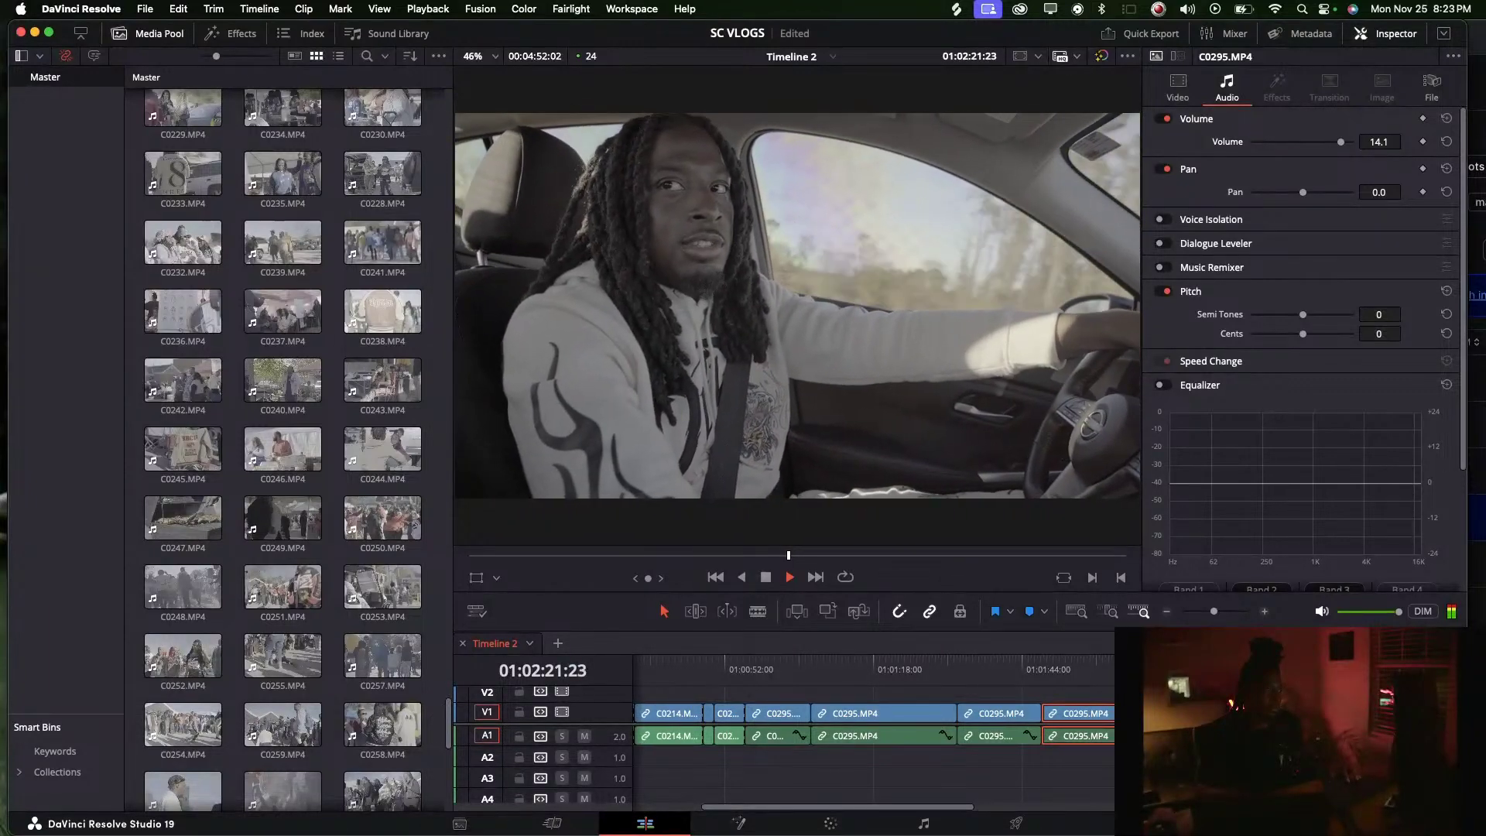
pyautogui.press('space')
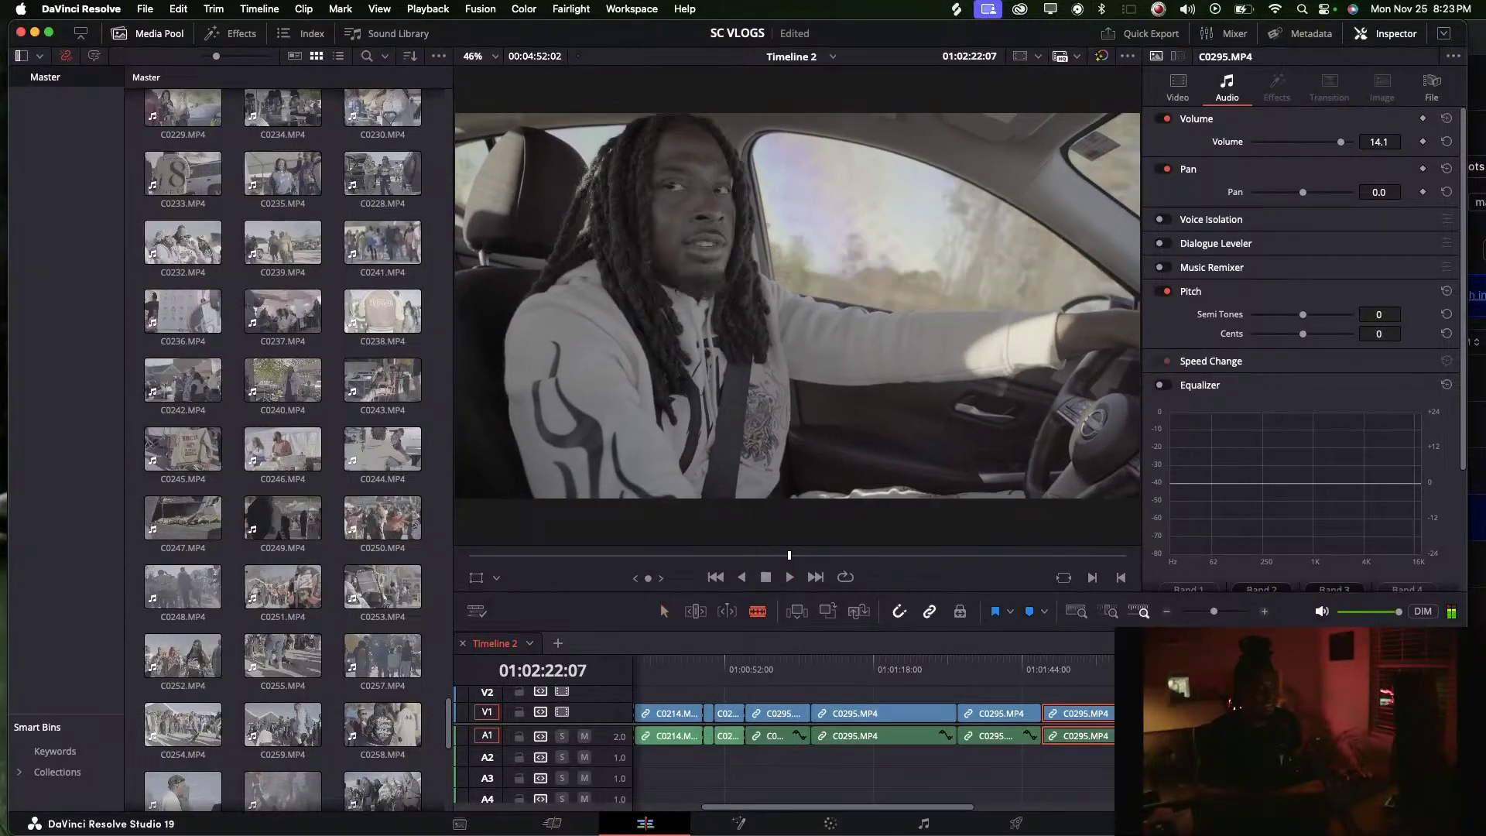
pyautogui.press('space')
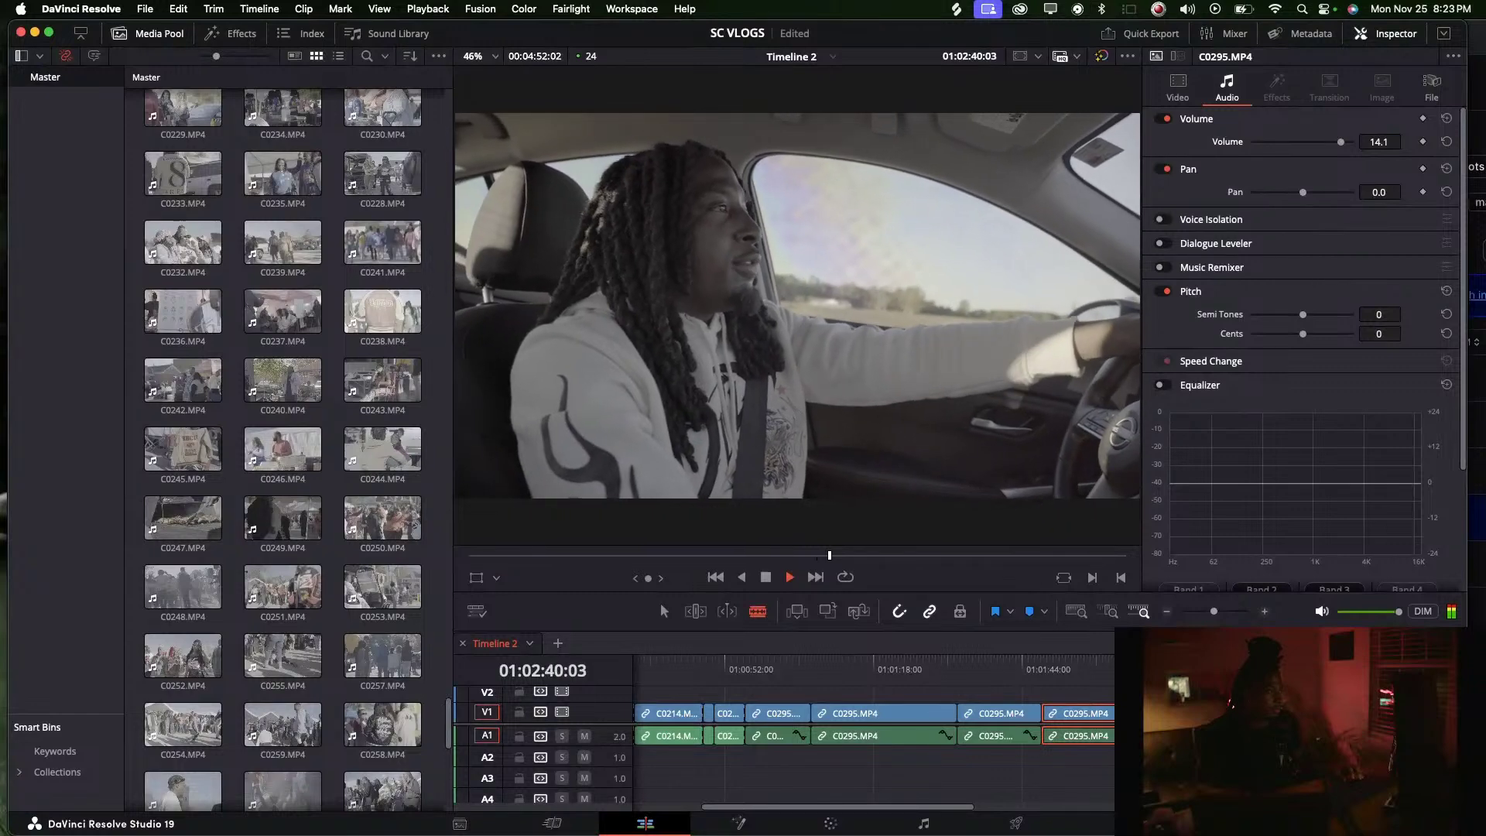
pyautogui.moveTo(1214, 611); pyautogui.dragTo(1210, 612)
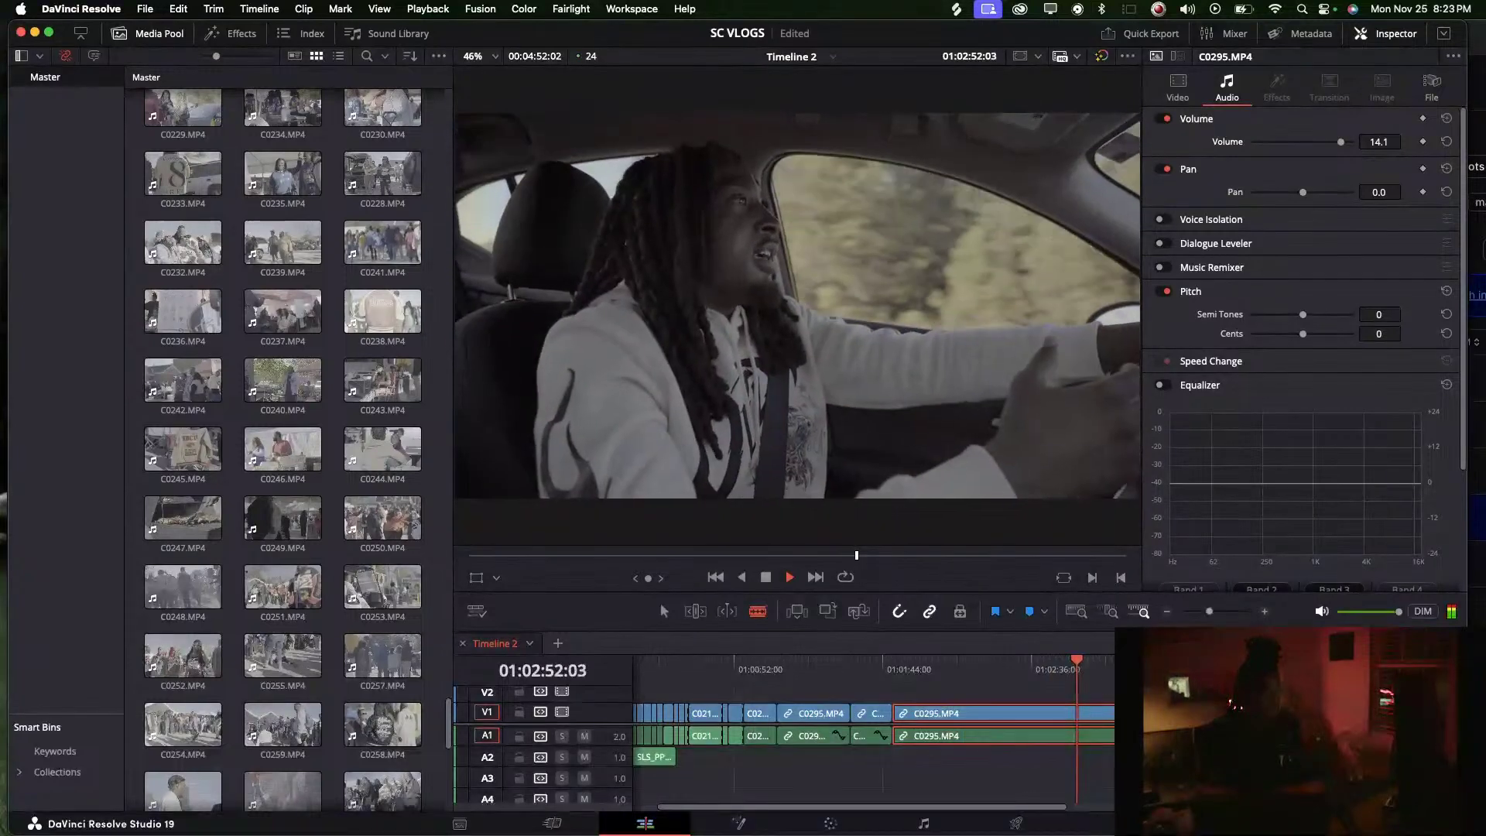
pyautogui.moveTo(1344, 149); pyautogui.dragTo(1346, 150)
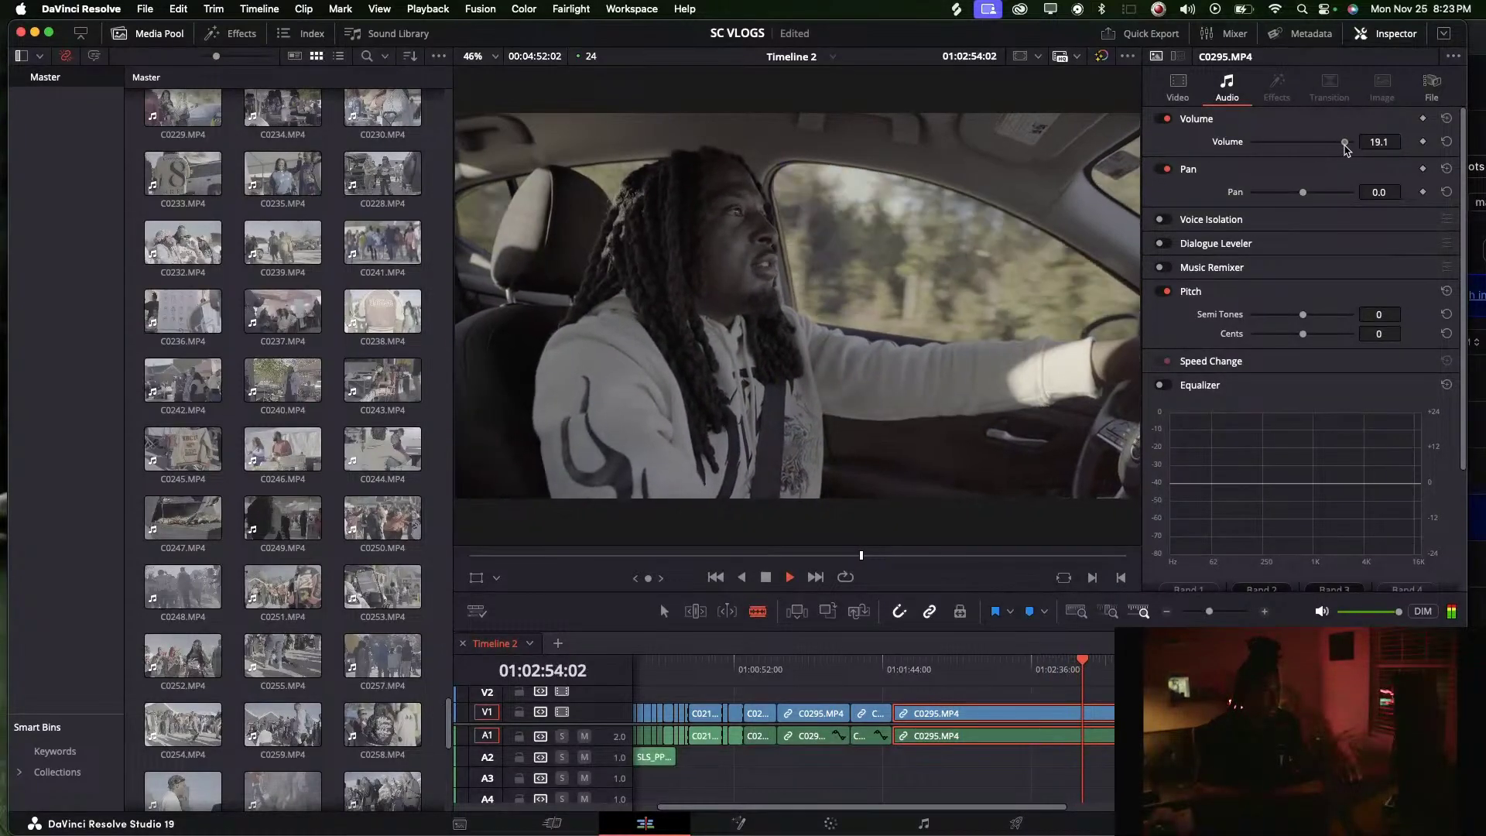
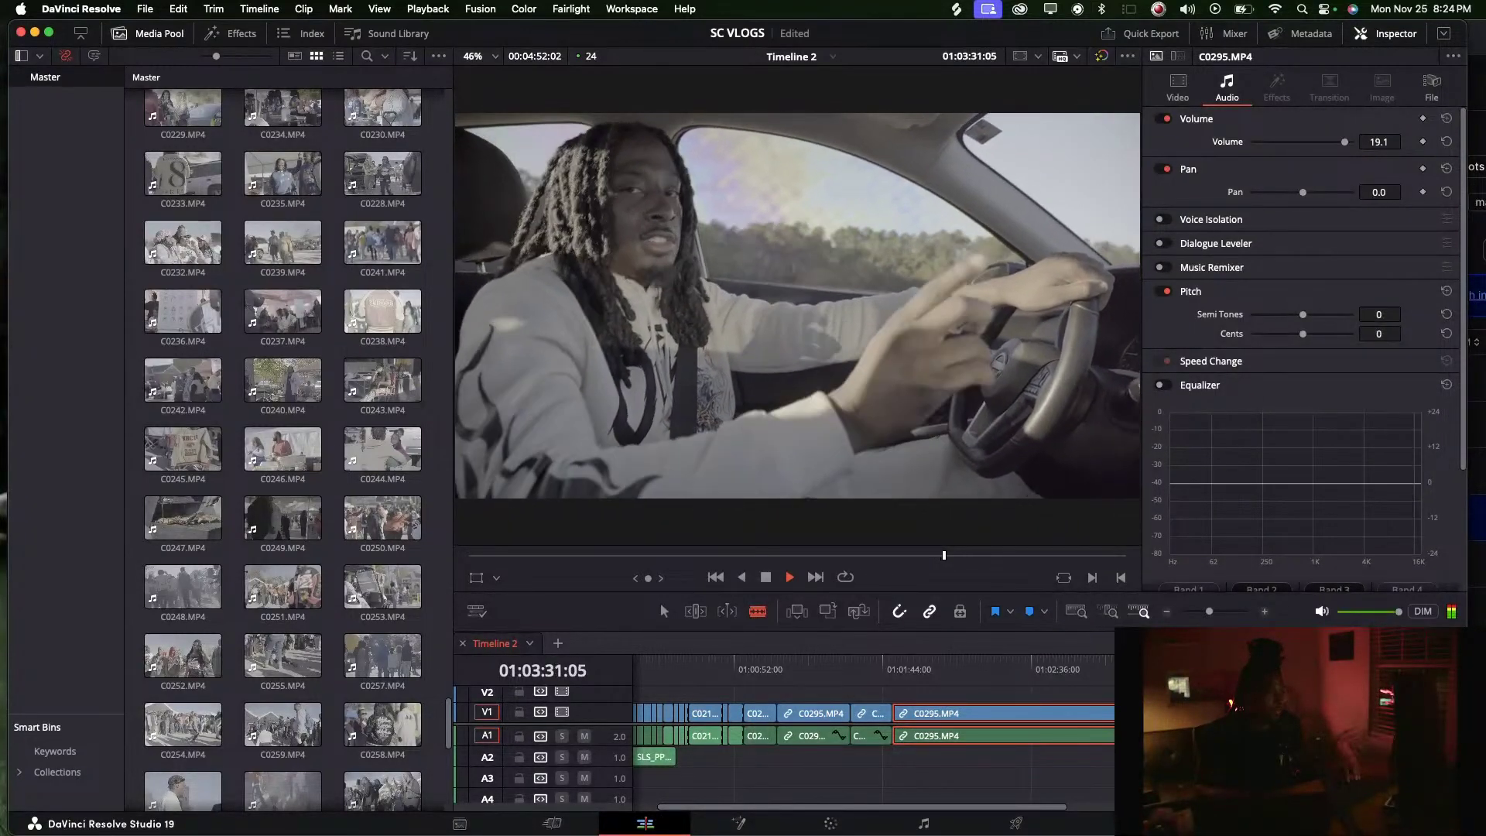
# Review the footage around 01:03:32 and split the last C0295.MP4 piece at 01:03:32:02
pyautogui.press('space')
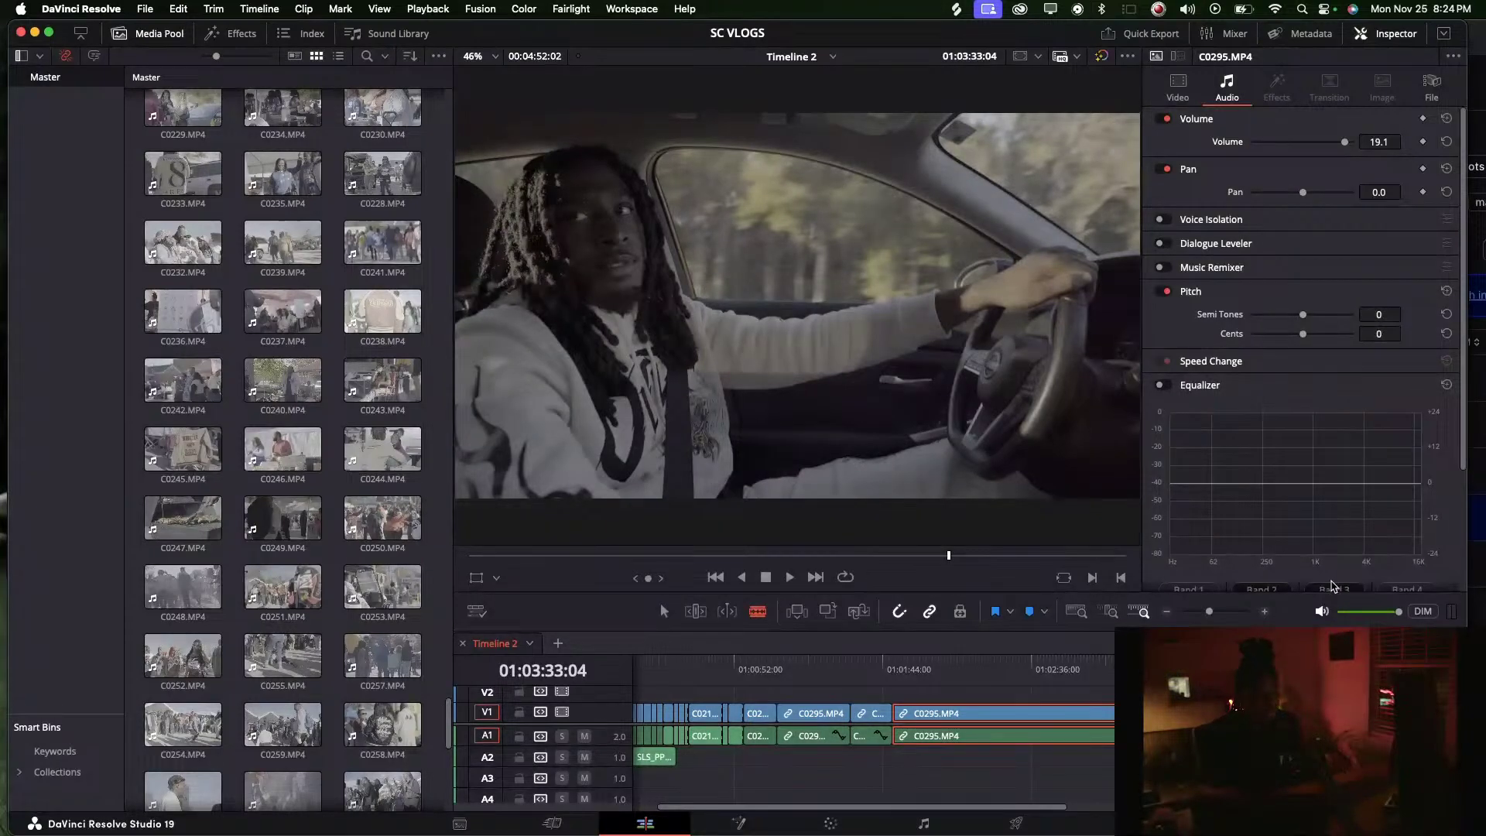
pyautogui.press('space')
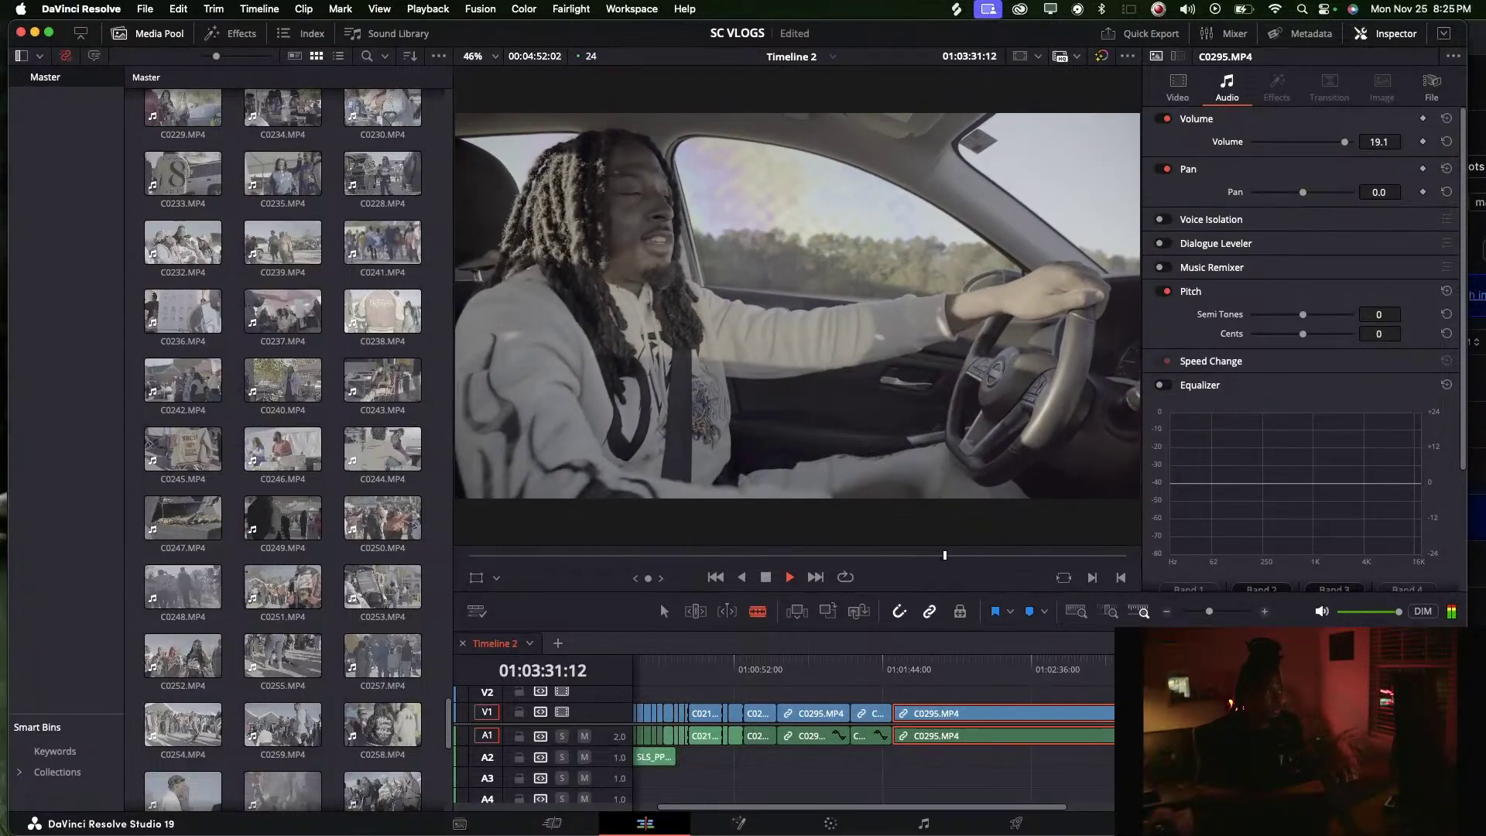
pyautogui.press('space')
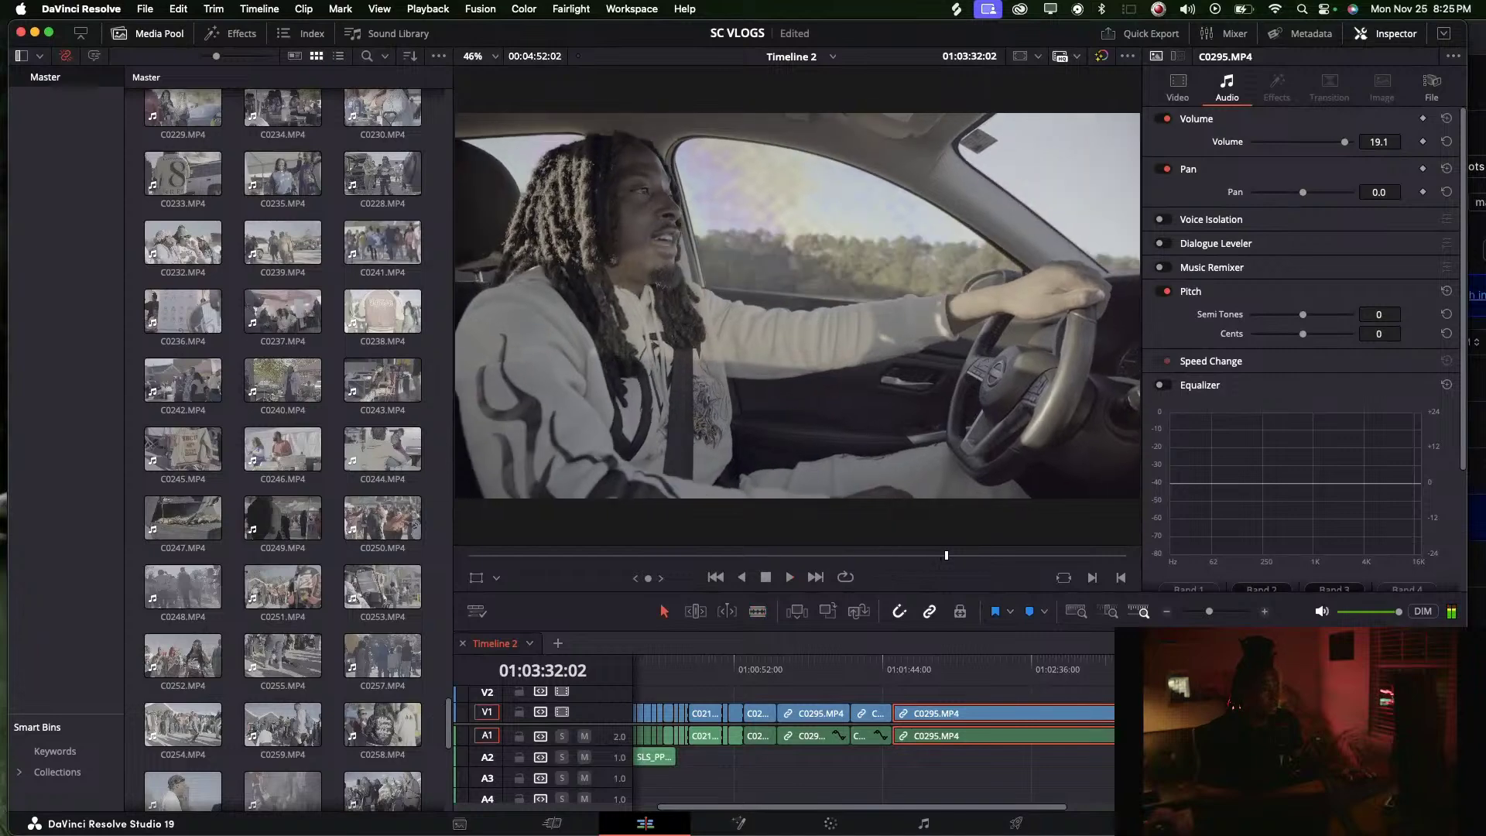
pyautogui.press('a')
# Trim the remaining C0295.MP4 piece to run from about 01:03:51 to 01:04:44 and move it far down the timeline to 01:08:59:08
pyautogui.press('End')
pyautogui.press('space')
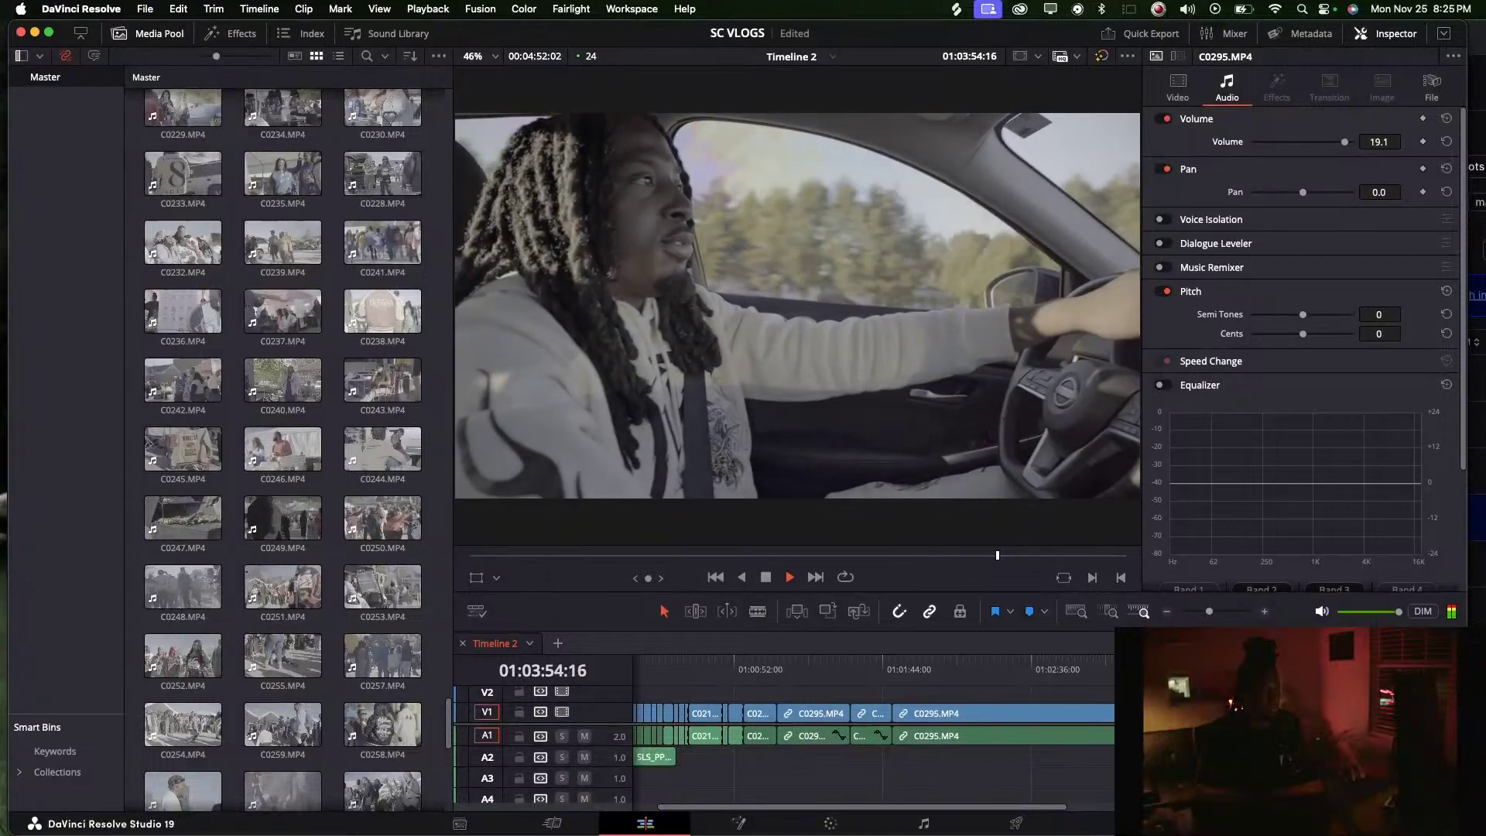
pyautogui.press('j')
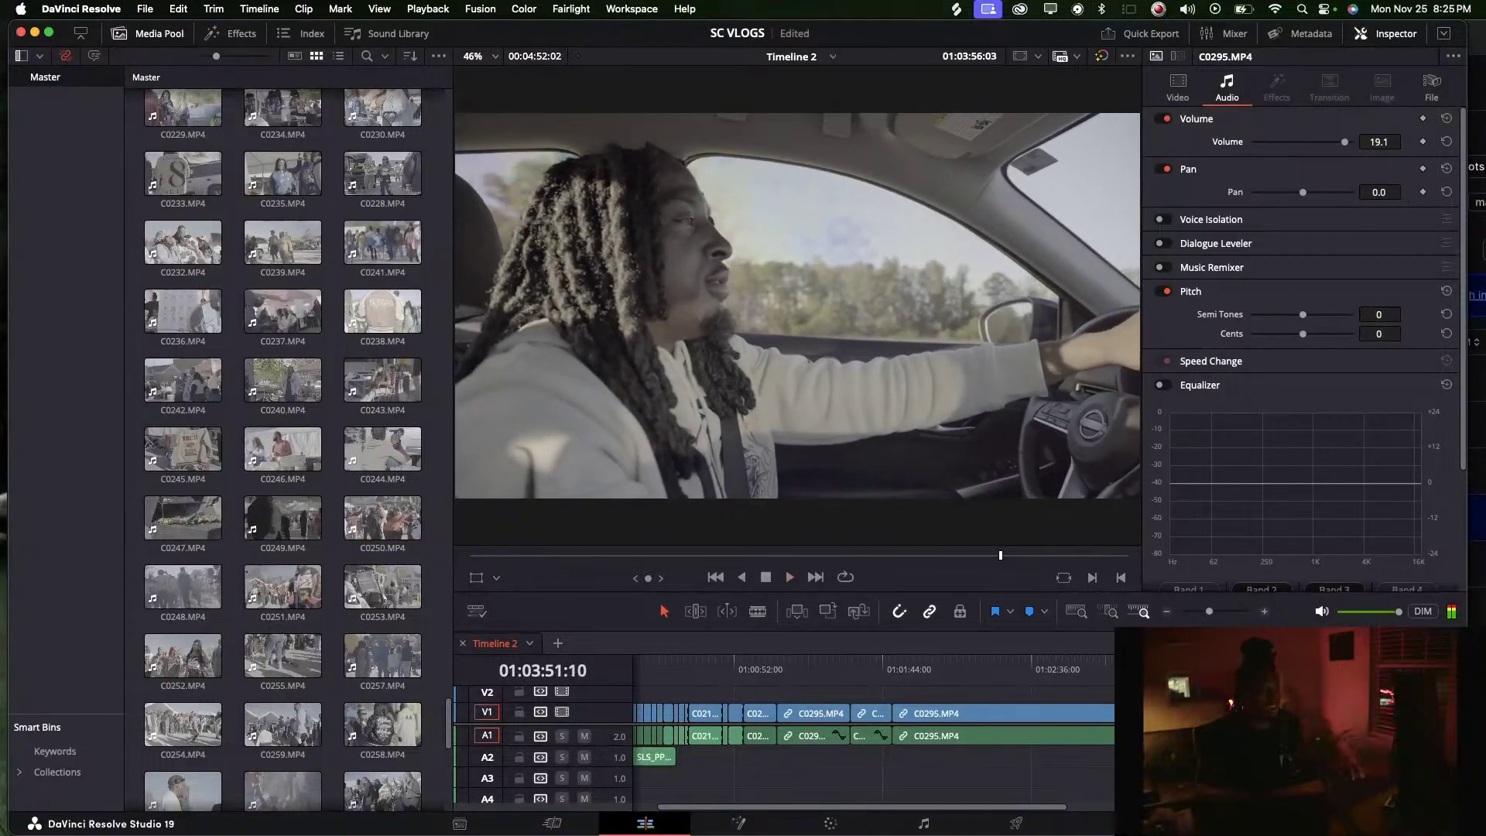
pyautogui.press('l')
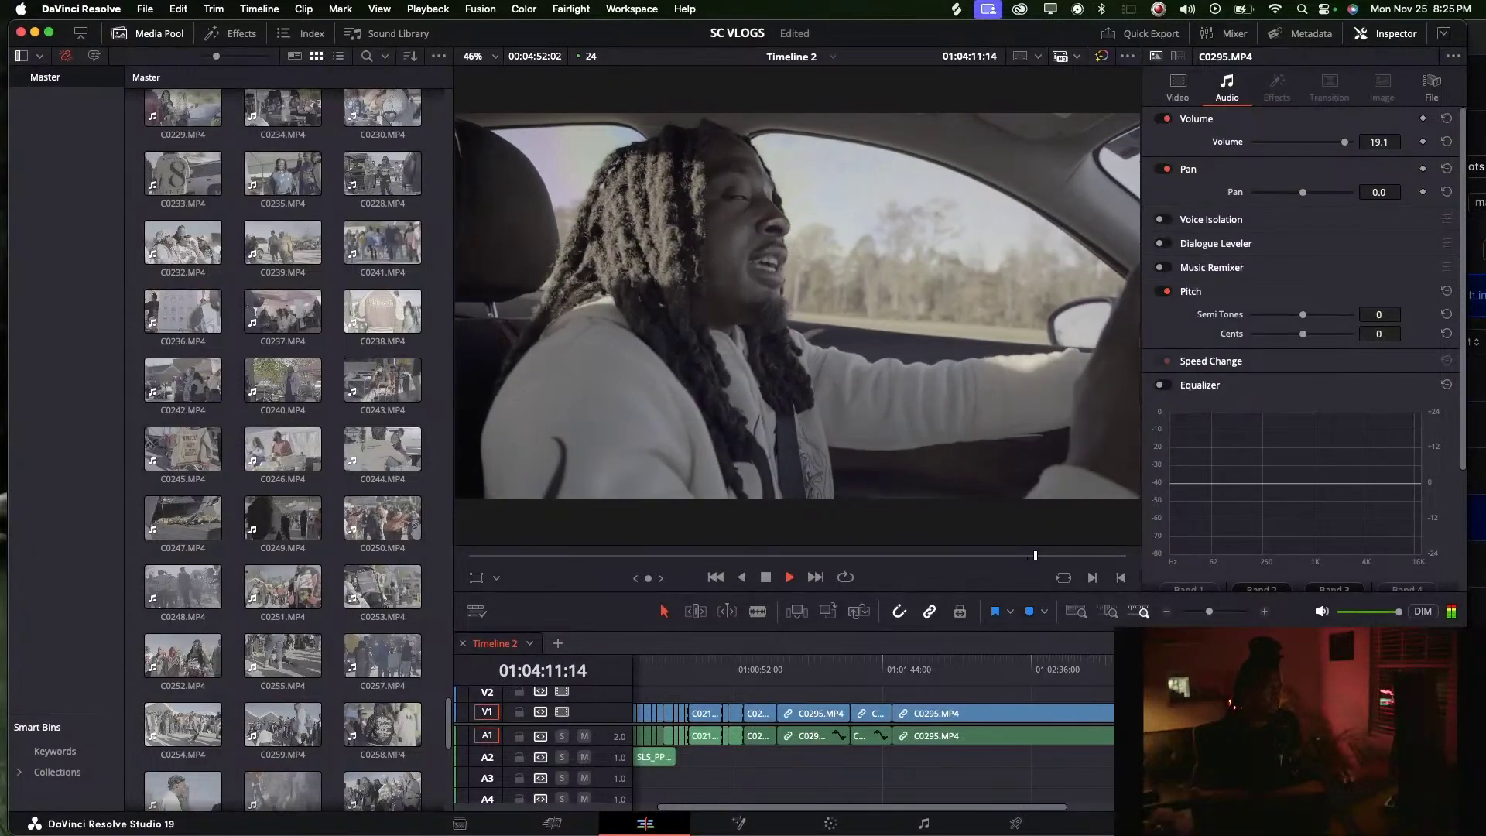
pyautogui.moveTo(1214, 619); pyautogui.dragTo(1204, 619)
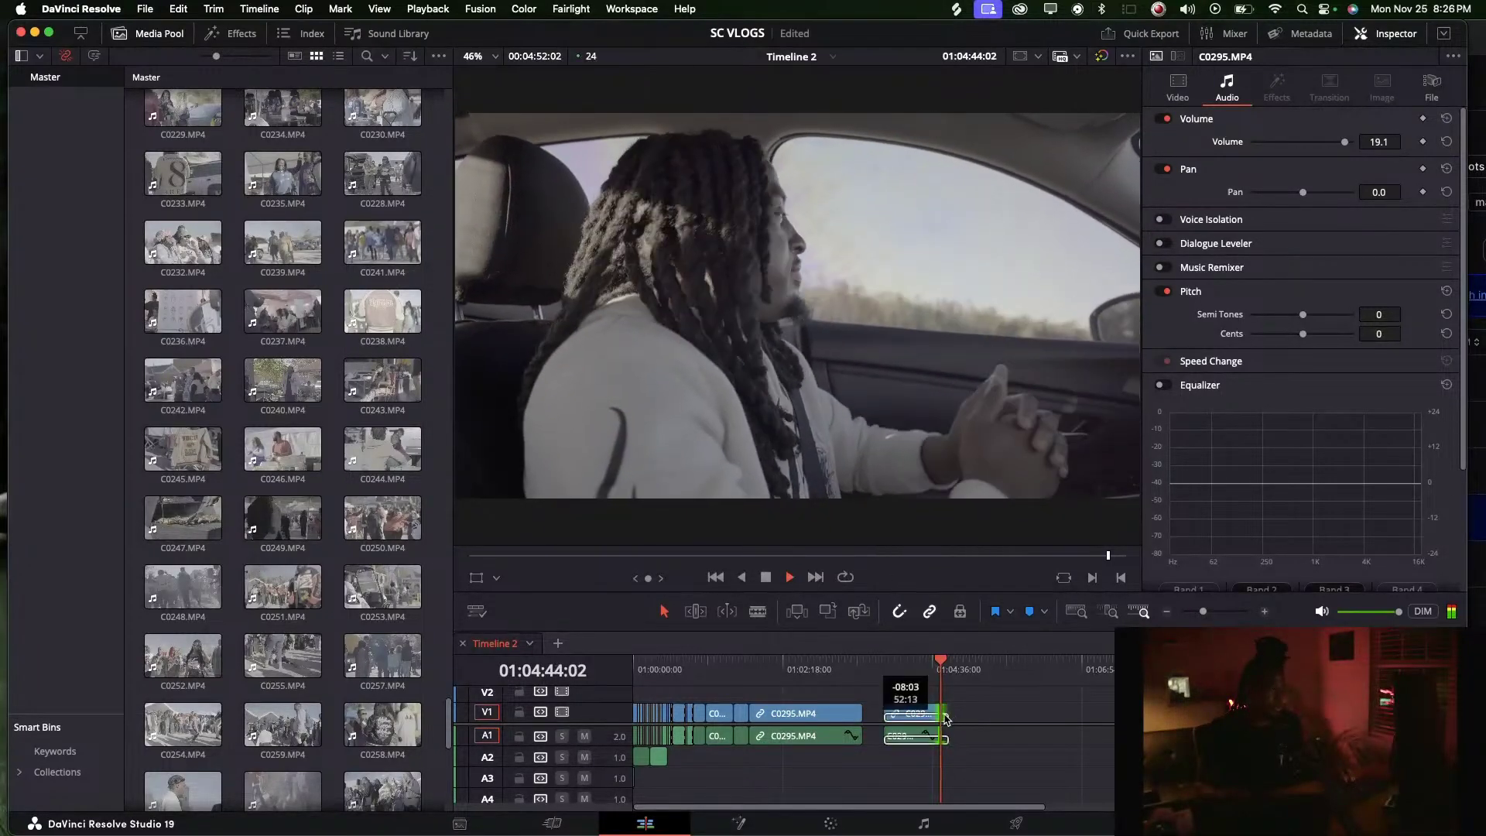
pyautogui.moveTo(948, 712); pyautogui.dragTo(941, 713)
pyautogui.click(913, 712)
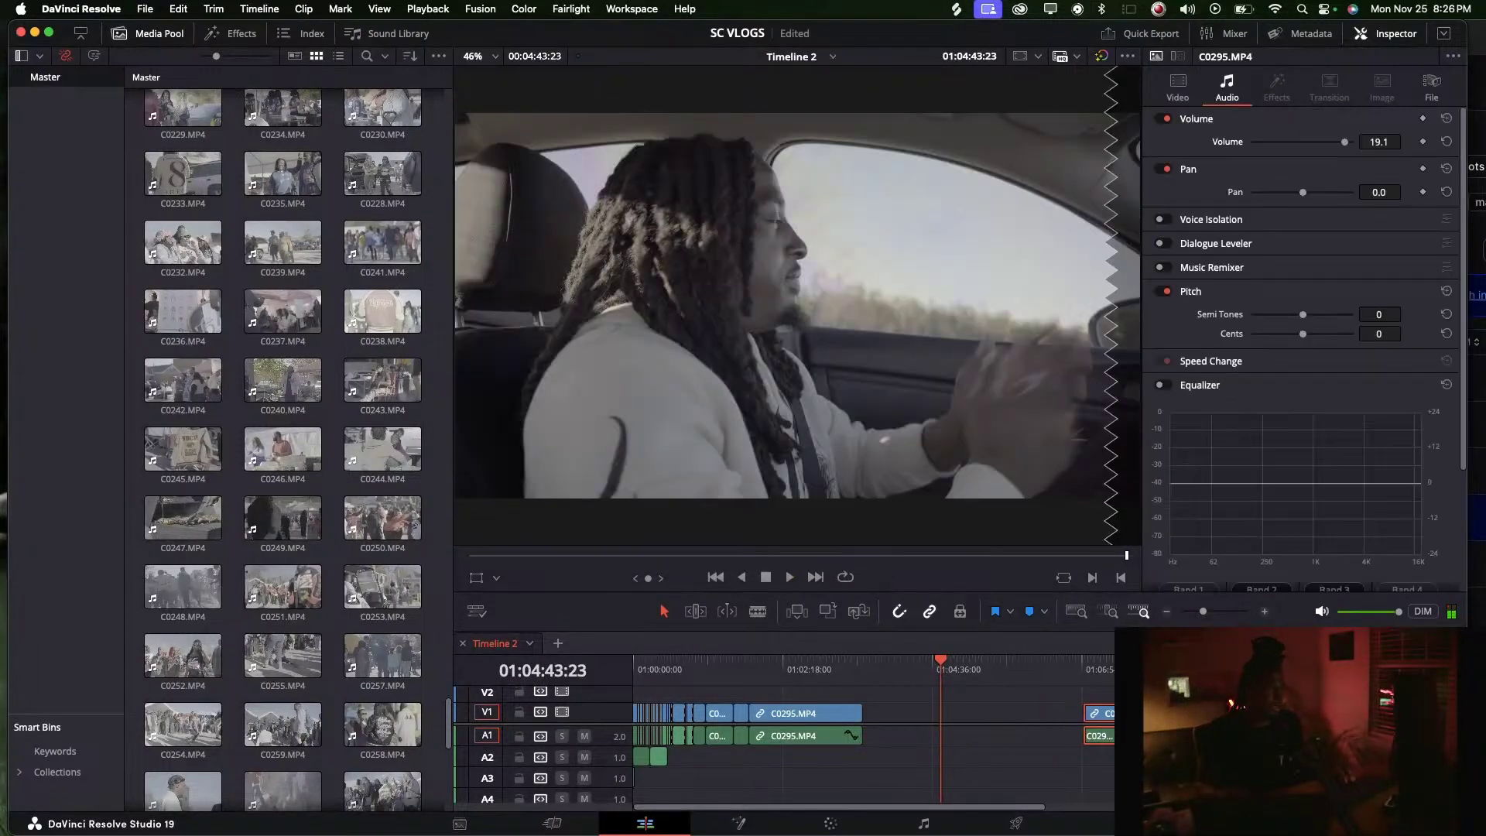
pyautogui.press('BackSpace')
# Go to the end of the edited C0295.MP4 pieces at 01:03:32:02 and browse the media pool for more clips
pyautogui.click(816, 669)
pyautogui.click(862, 670)
pyautogui.click(852, 670)
pyautogui.click(862, 670)
pyautogui.rightClick(364, 592)
pyautogui.press('Escape')
pyautogui.scroll(-8, 294, 465)
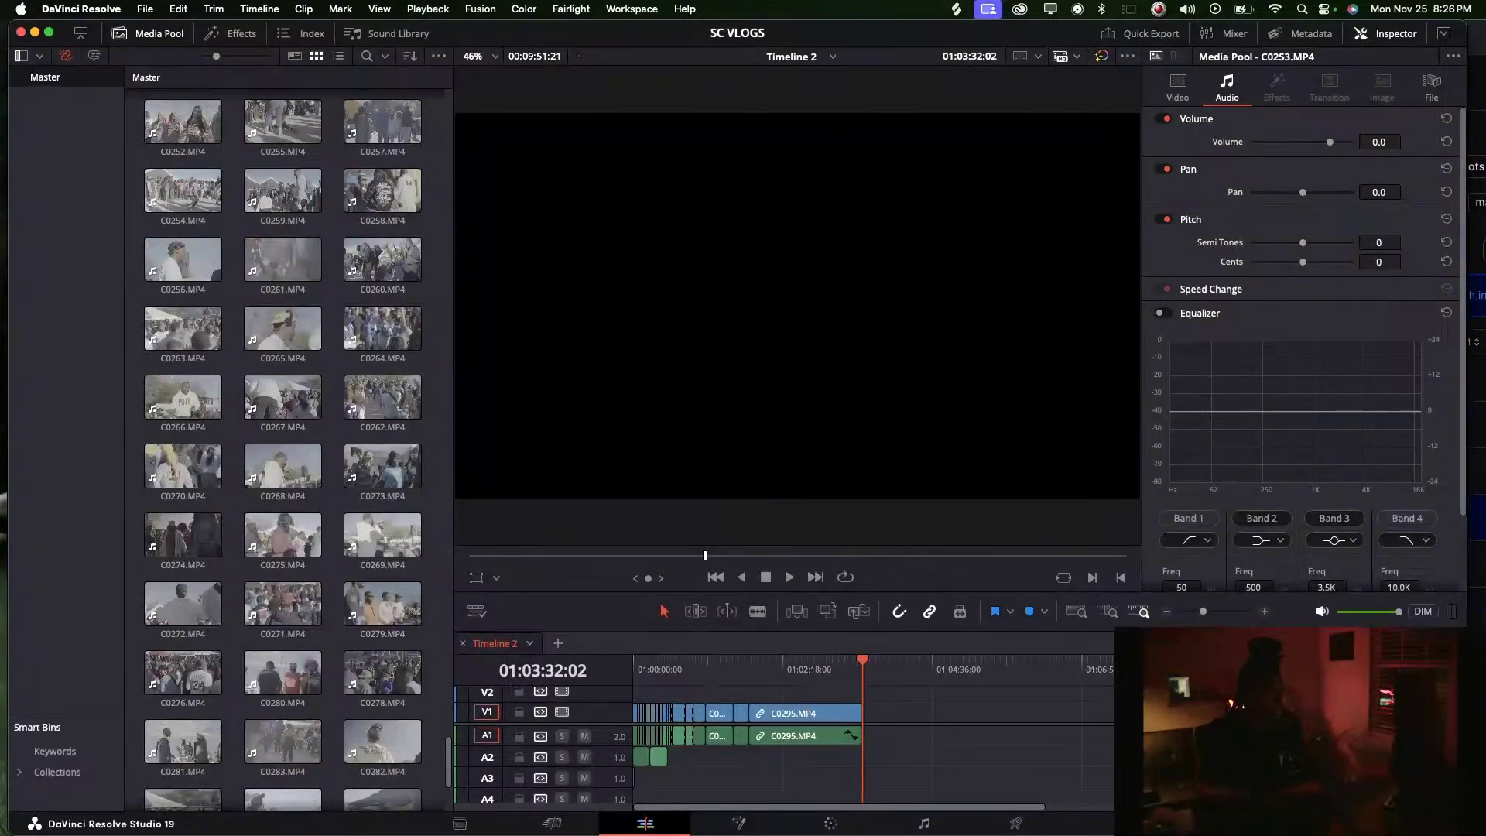
# Check the set-aside C0295.MP4 piece at 01:08:59:08 and briefly play Timeline 2 from its beginning
pyautogui.press('super+z')
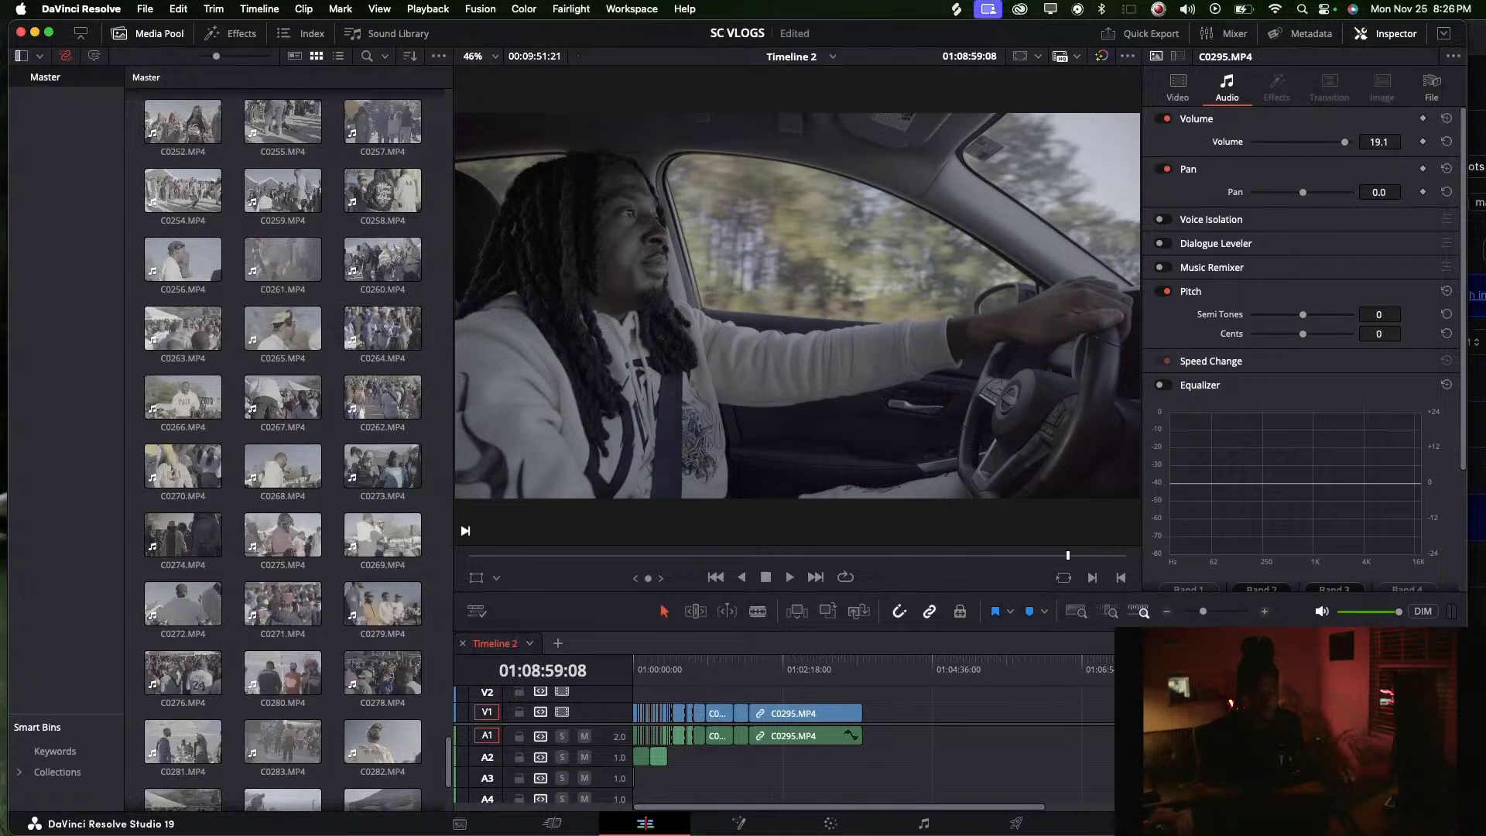
pyautogui.press('Home')
pyautogui.press('space')
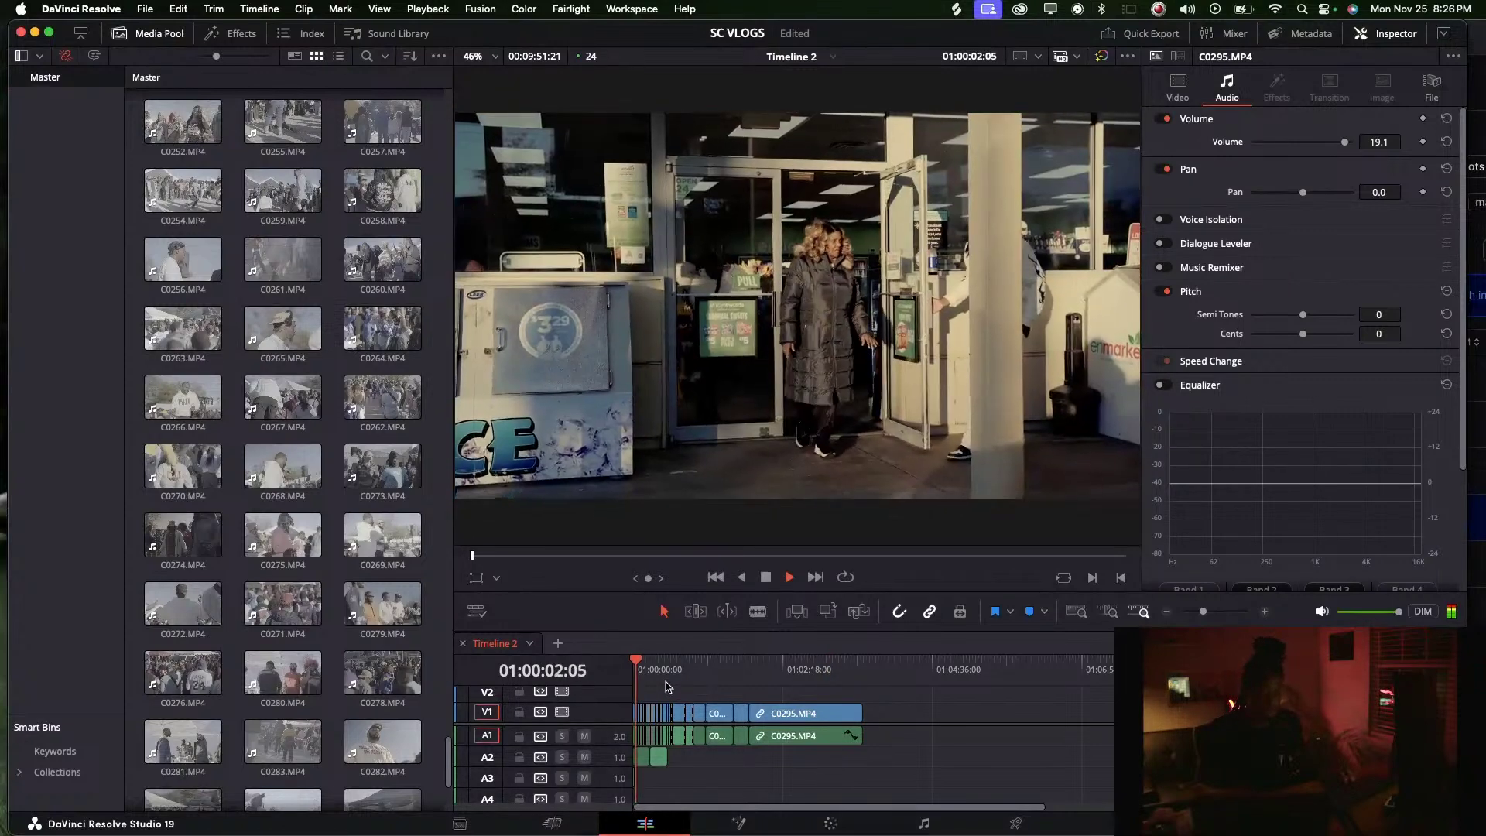
pyautogui.press('space')
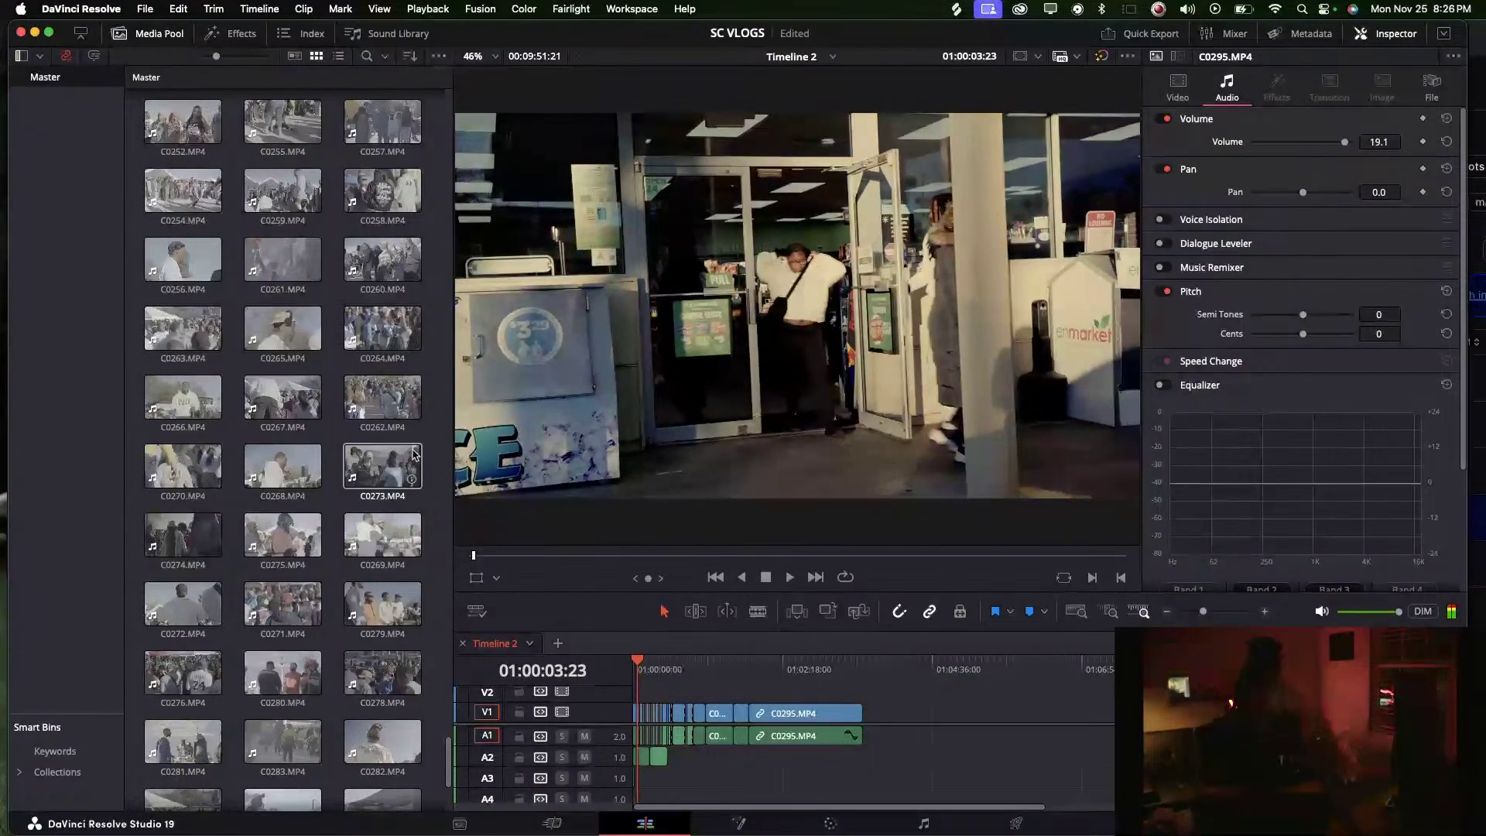
pyautogui.scroll(-5, 174, 325)
# Review the in-car footage on Timeline 2 around 01:01:07 and again from about 01:00:50
pyautogui.click(813, 668)
pyautogui.moveTo(742, 671); pyautogui.dragTo(718, 670)
pyautogui.press('space')
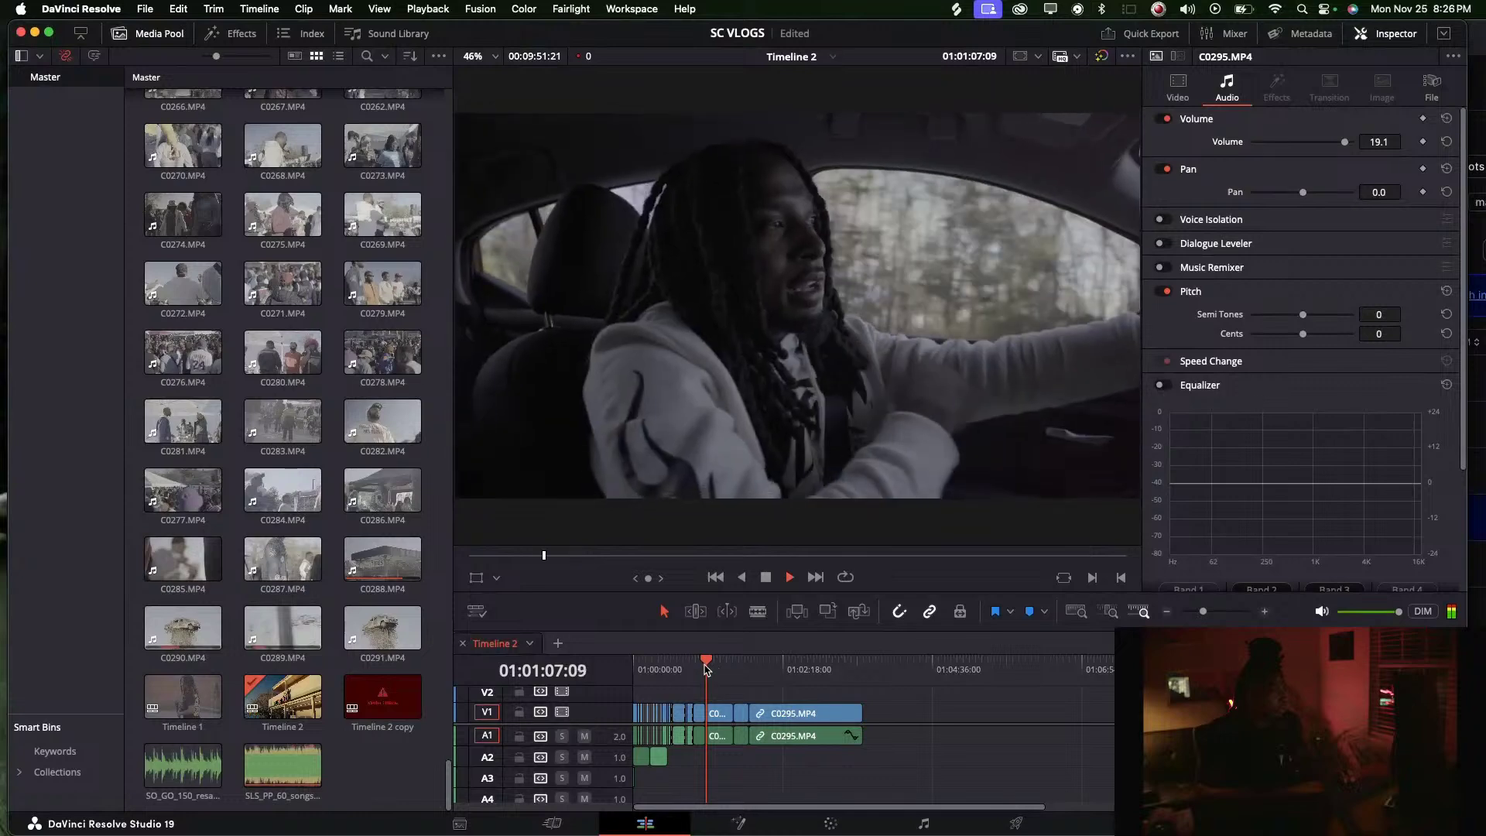
pyautogui.click(688, 667)
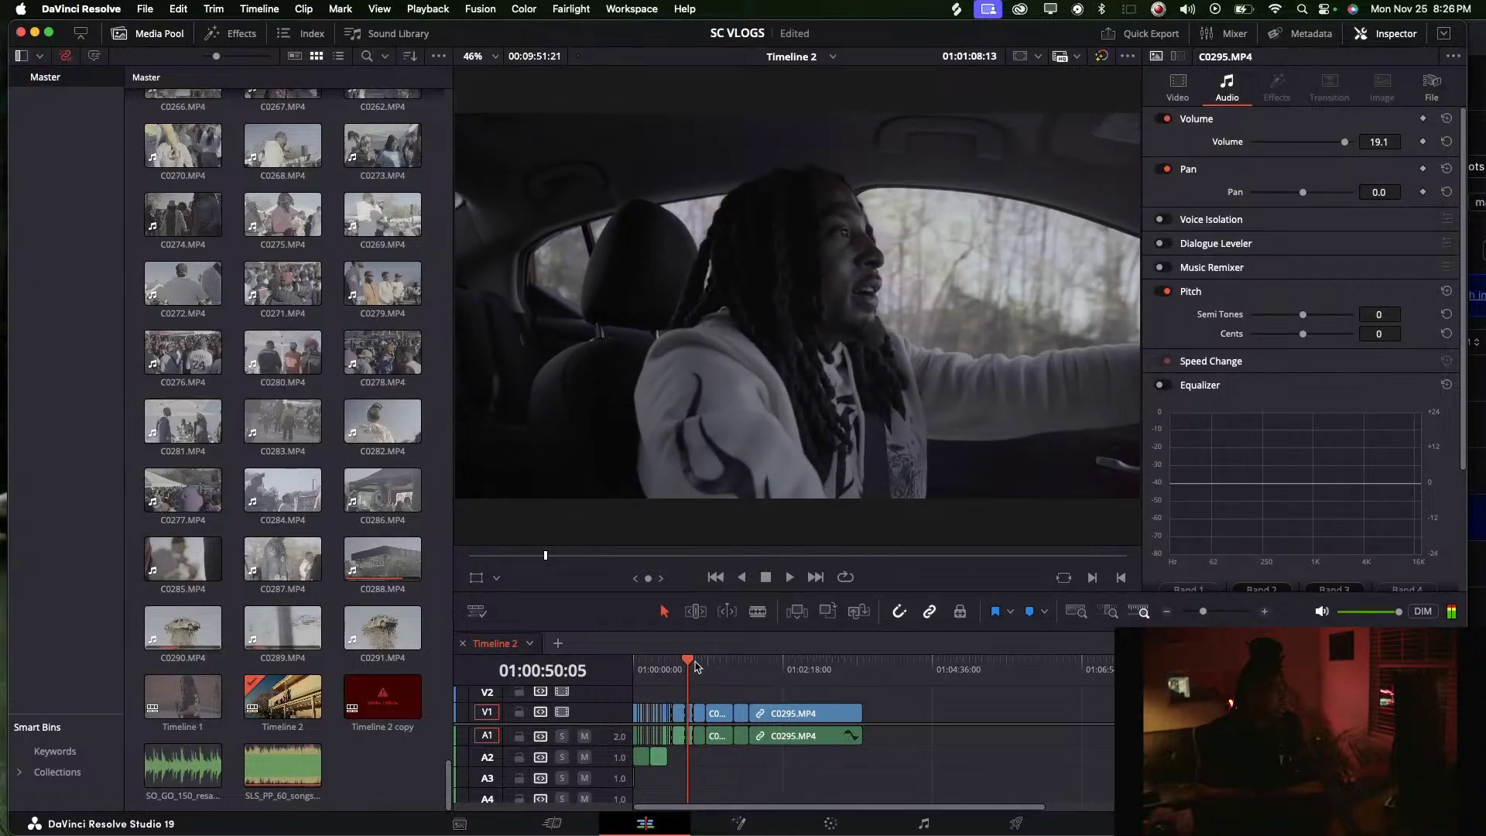
pyautogui.press('space')
pyautogui.click(694, 667)
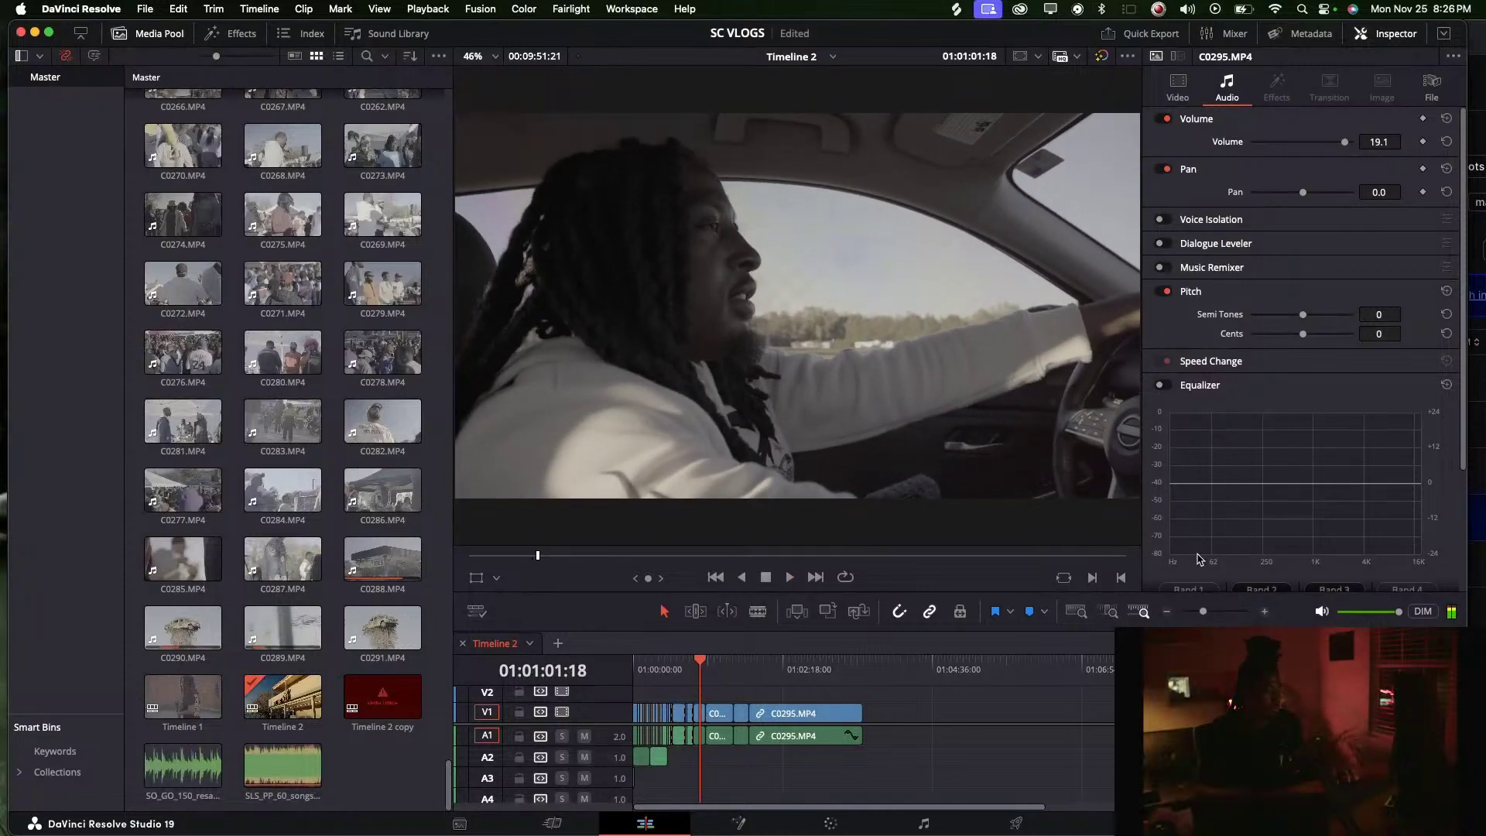
# Trim the in-car C0295.MP4 piece to start at about 01:00:58:18 and play the footage across the cut
pyautogui.click(1209, 612)
pyautogui.click(817, 675)
pyautogui.press('space')
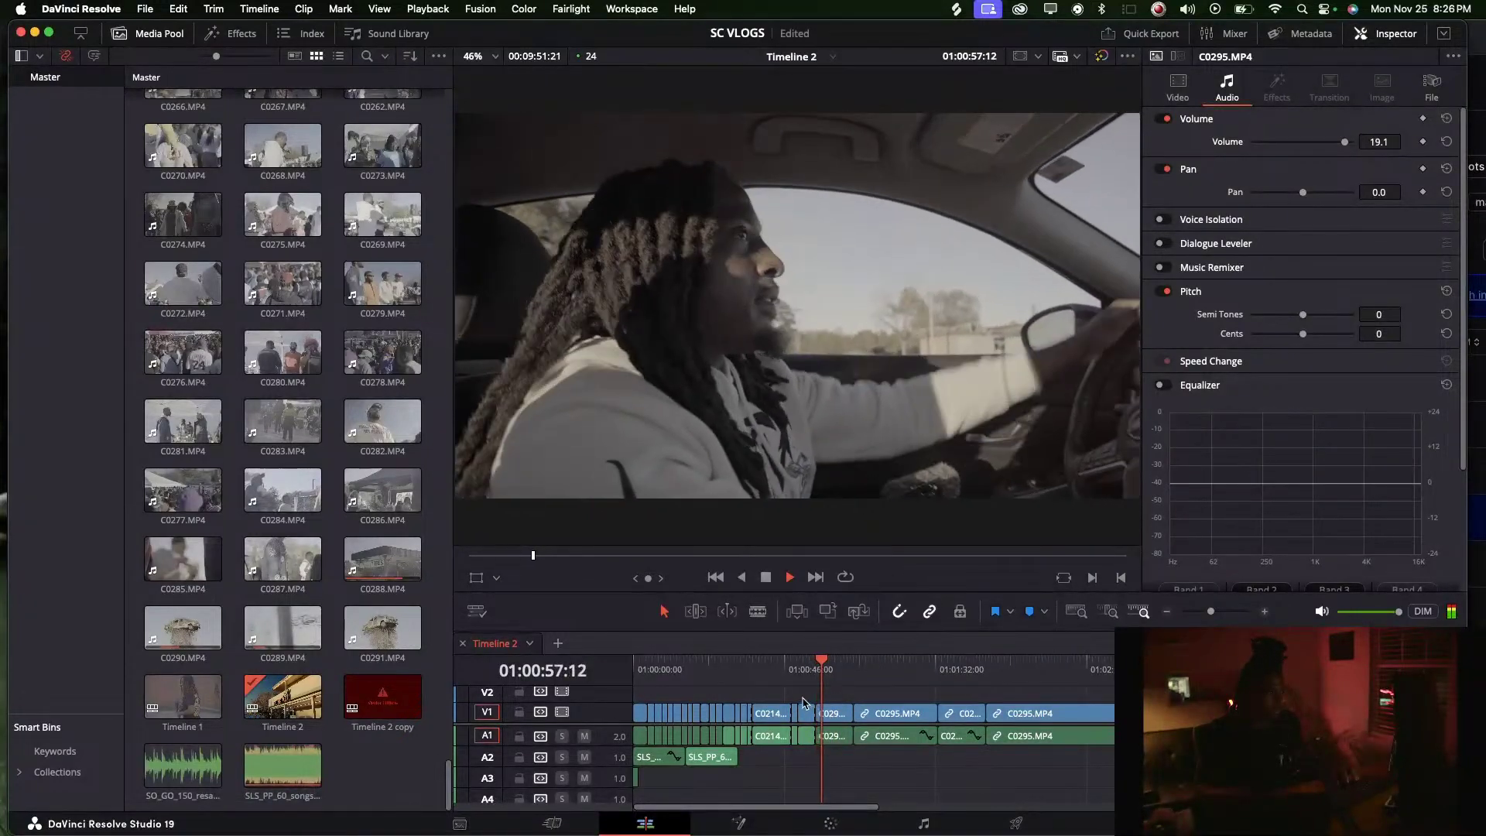
pyautogui.press('space')
pyautogui.moveTo(810, 712); pyautogui.dragTo(826, 711)
pyautogui.press('space')
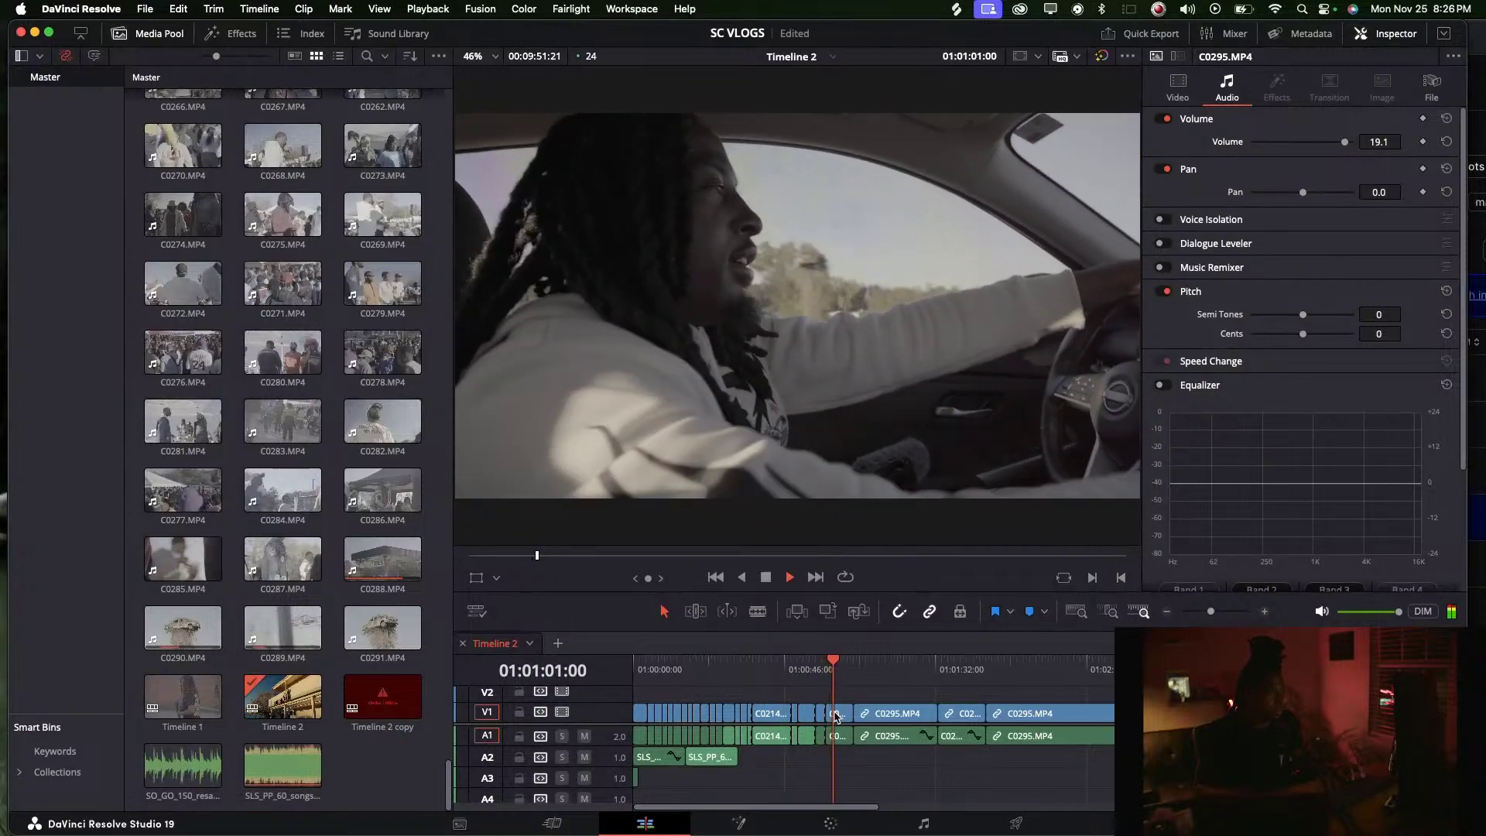
pyautogui.press('space')
pyautogui.press('space')
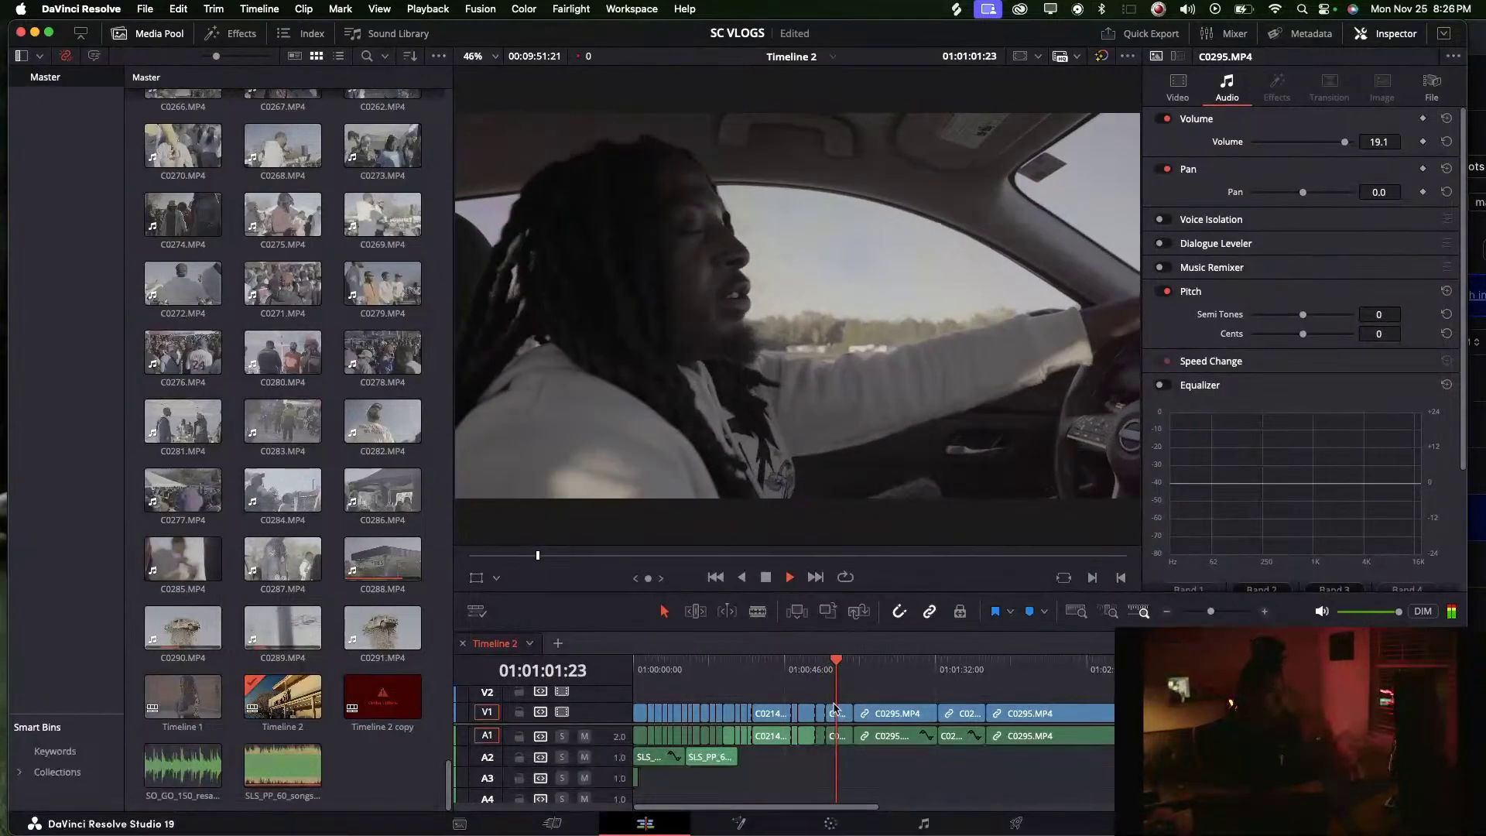
pyautogui.press('space')
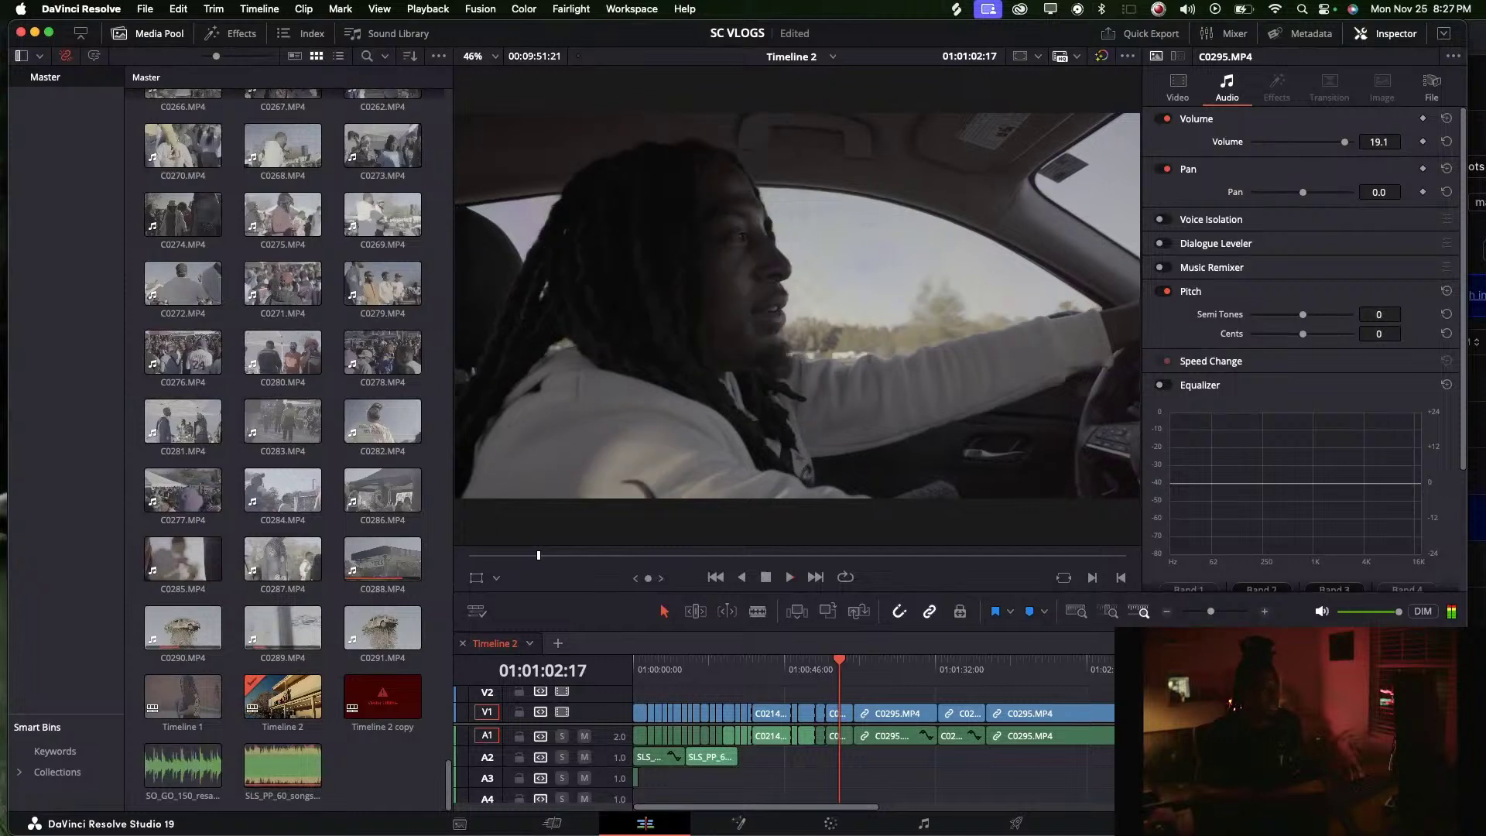
# Move the remaining C0295.MP4 pieces far down the timeline to about 01:06:34:10 and place the vine-covered car clip at 01:01:07:04
pyautogui.press('super+minus')
pyautogui.press('super+minus')
pyautogui.moveTo(895, 719); pyautogui.dragTo(986, 713)
pyautogui.moveTo(687, 666); pyautogui.dragTo(633, 666)
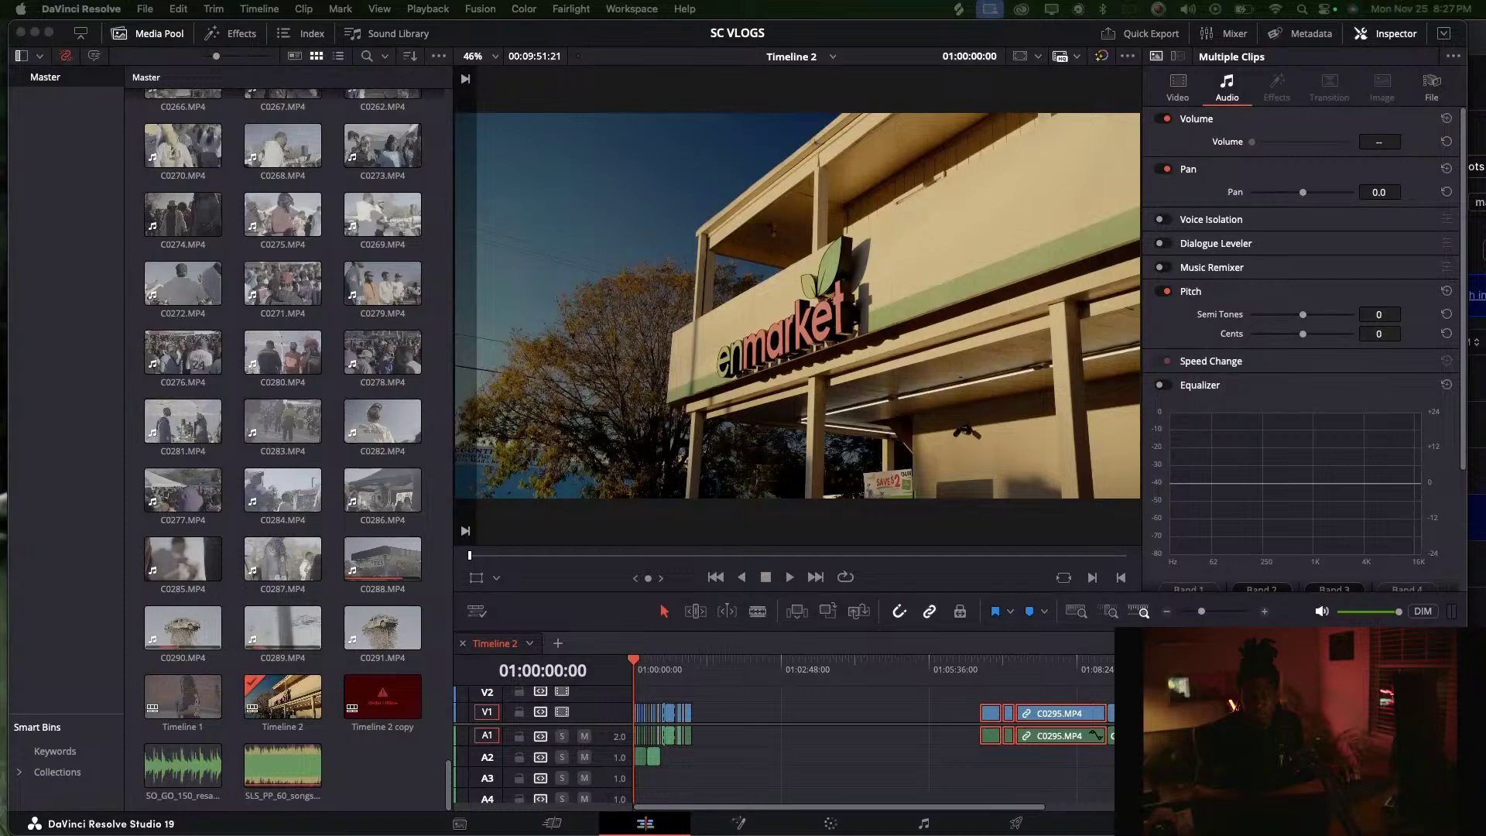
pyautogui.moveTo(663, 712); pyautogui.dragTo(698, 717)
pyautogui.click(692, 671)
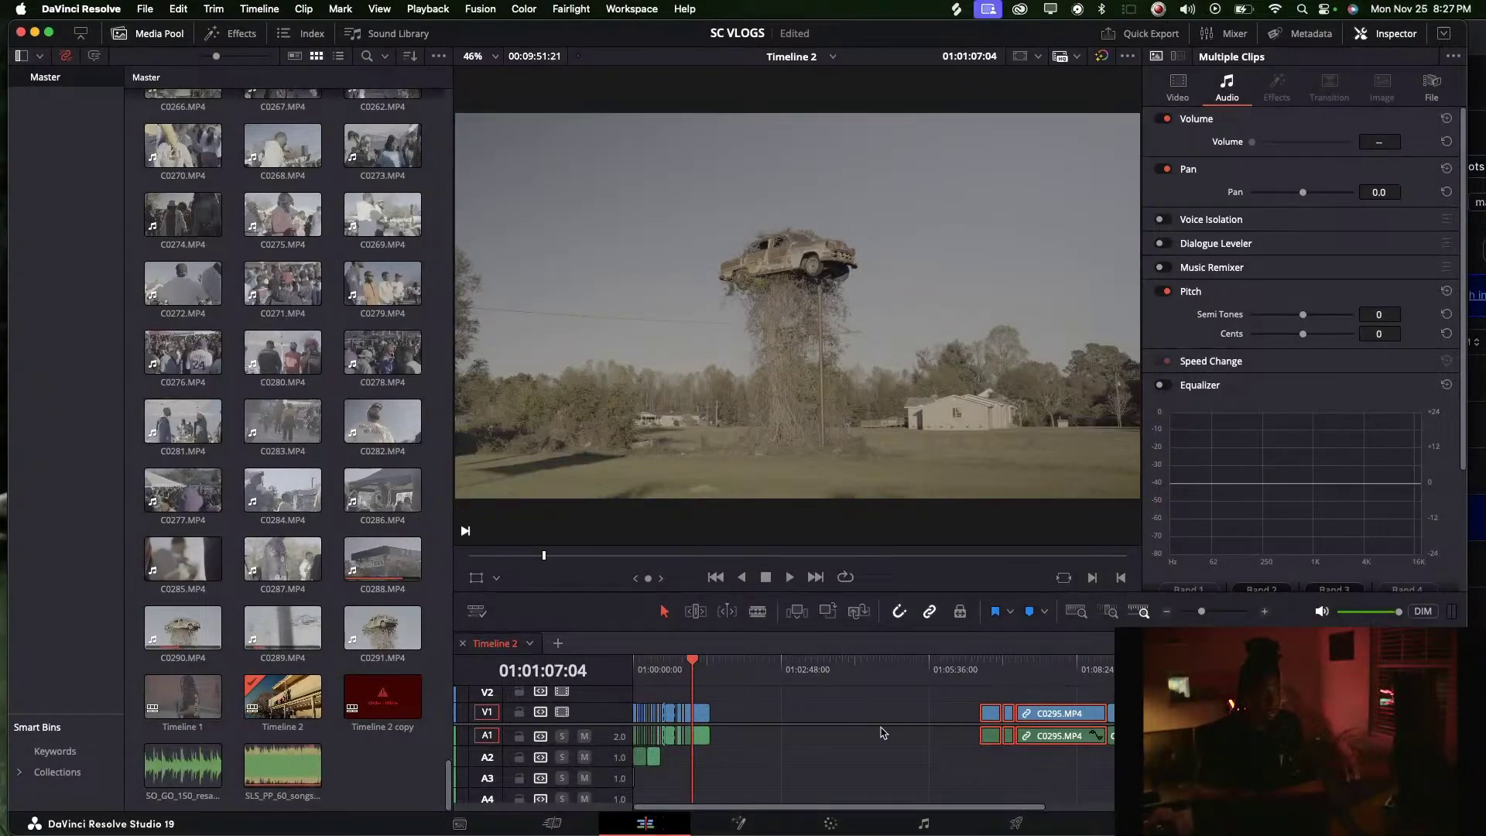
# Switch to the Color page and go from in-car clip 22 back to the graded store clips around clip 10
pyautogui.click(849, 818)
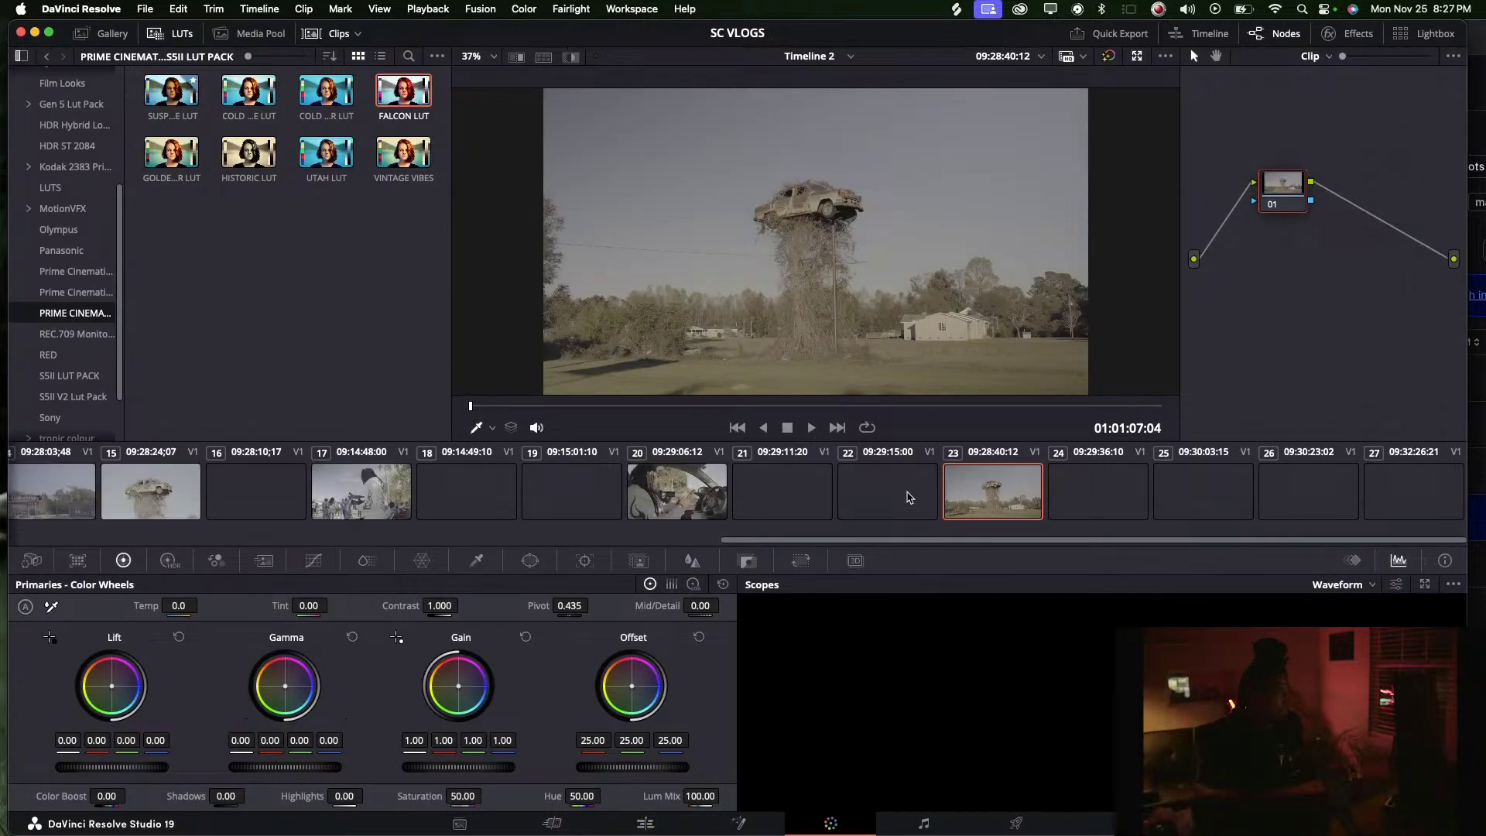
pyautogui.click(909, 496)
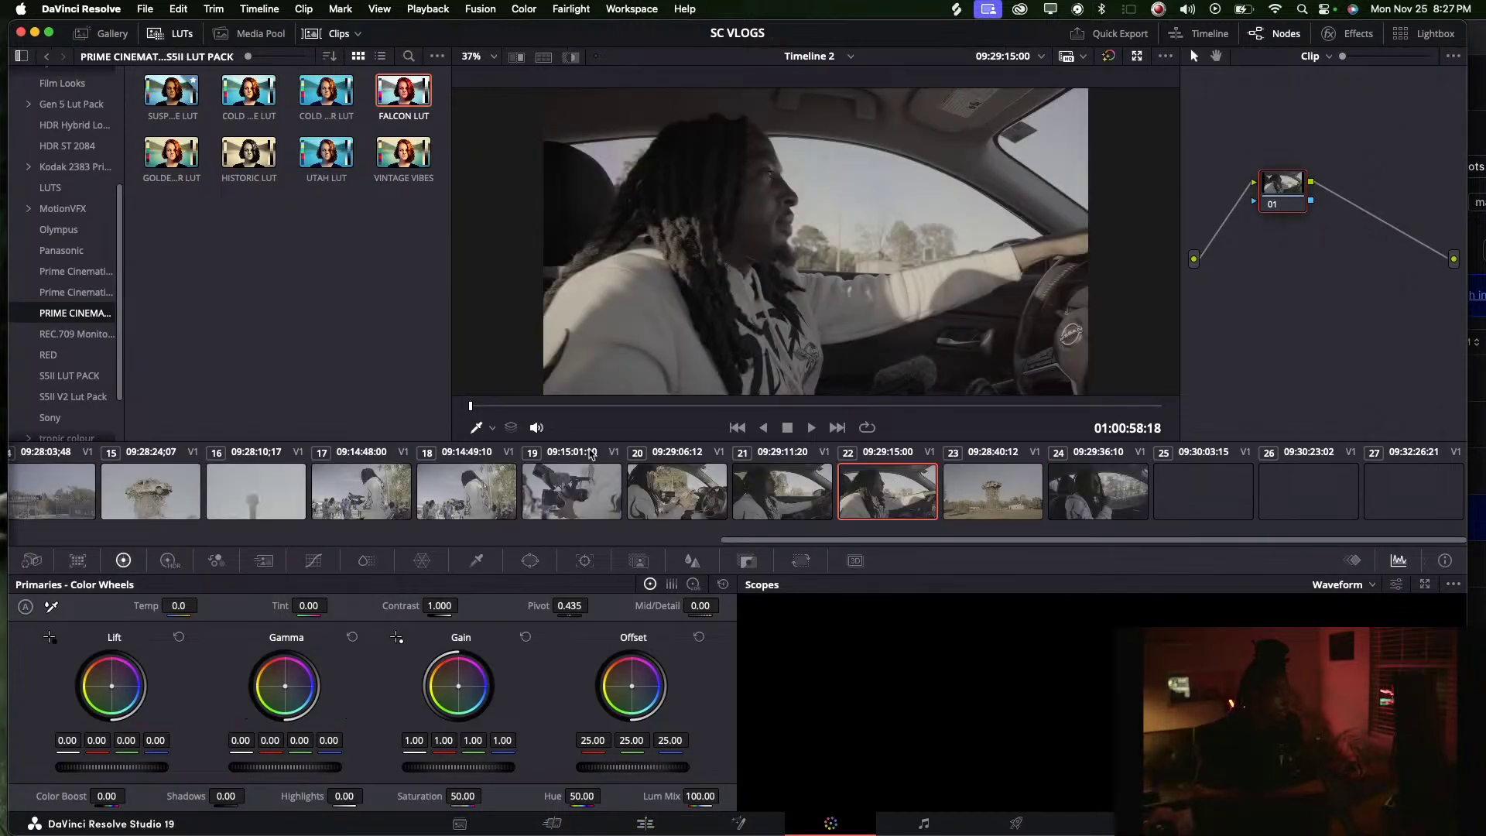
pyautogui.scroll(5, 501, 474)
pyautogui.scroll(2, 502, 474)
pyautogui.click(530, 560)
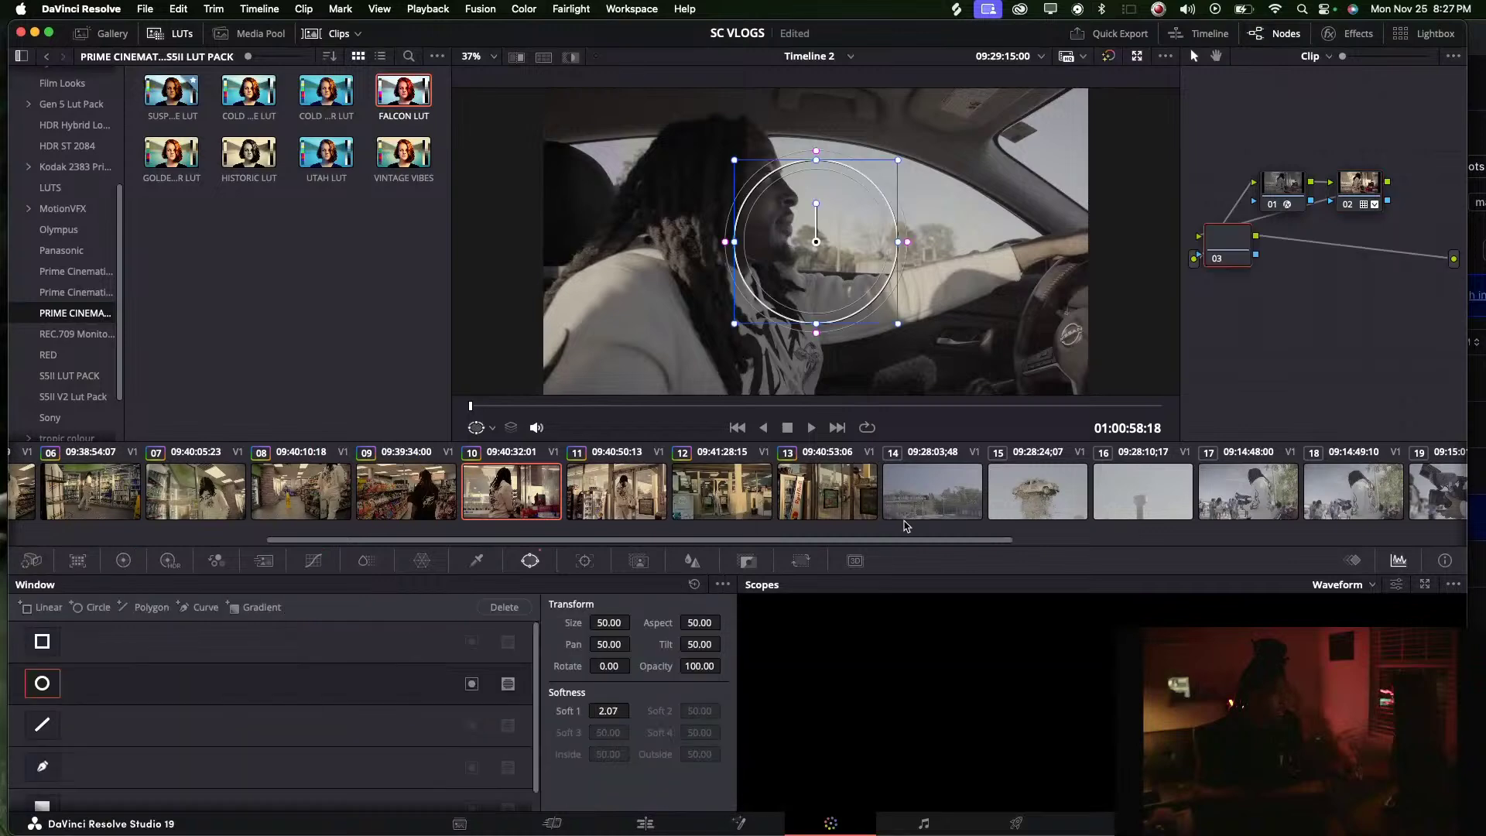
pyautogui.click(918, 496)
pyautogui.hotkey('alt', 'v')
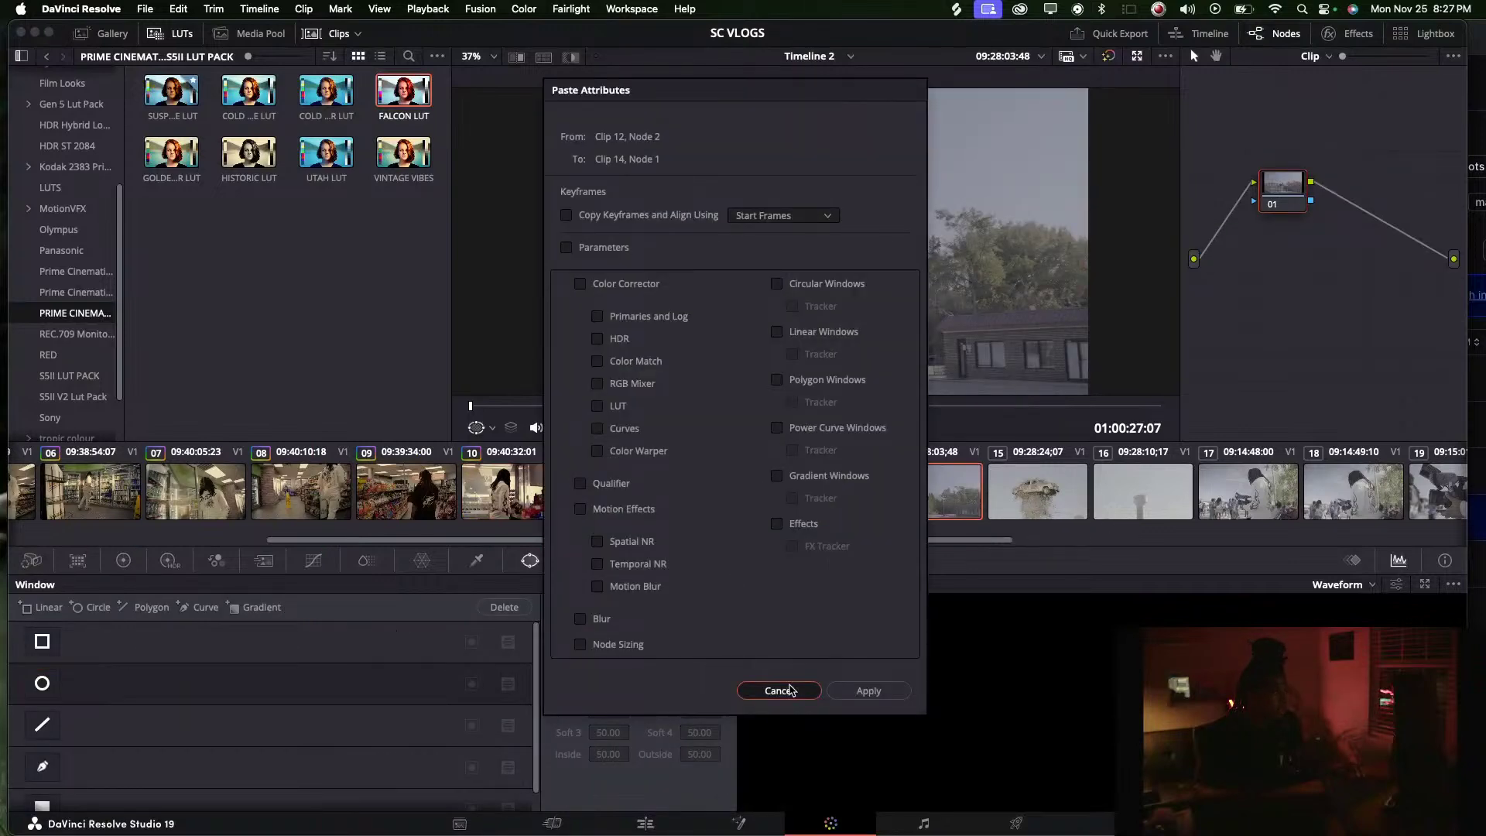
pyautogui.click(793, 686)
# Copy the grade from clip 13 onto clips 14 to 17 and briefly play clip 17
pyautogui.click(828, 503)
pyautogui.click(939, 499)
pyautogui.press('Down')
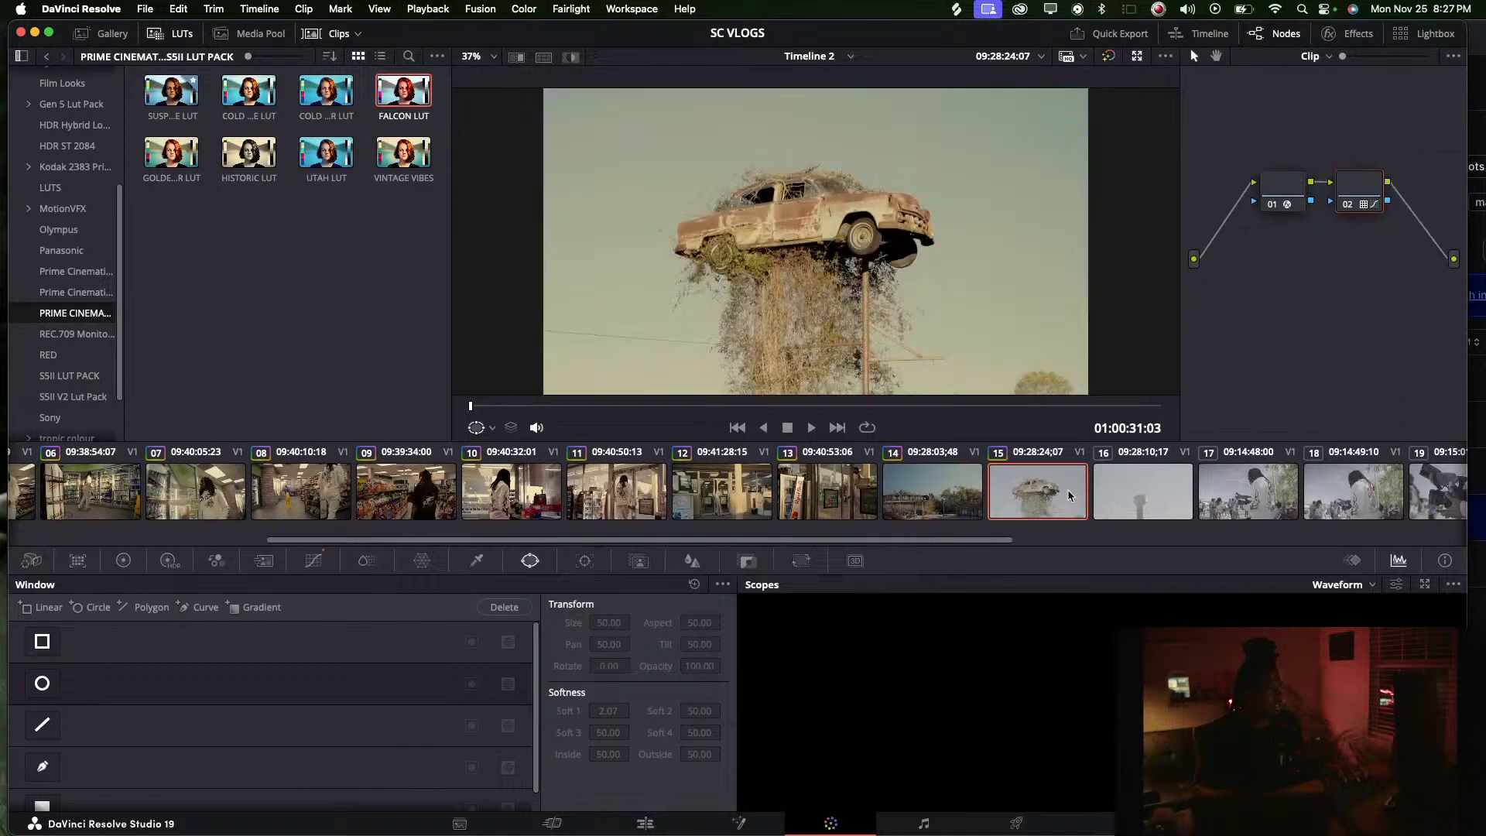
pyautogui.press('Down')
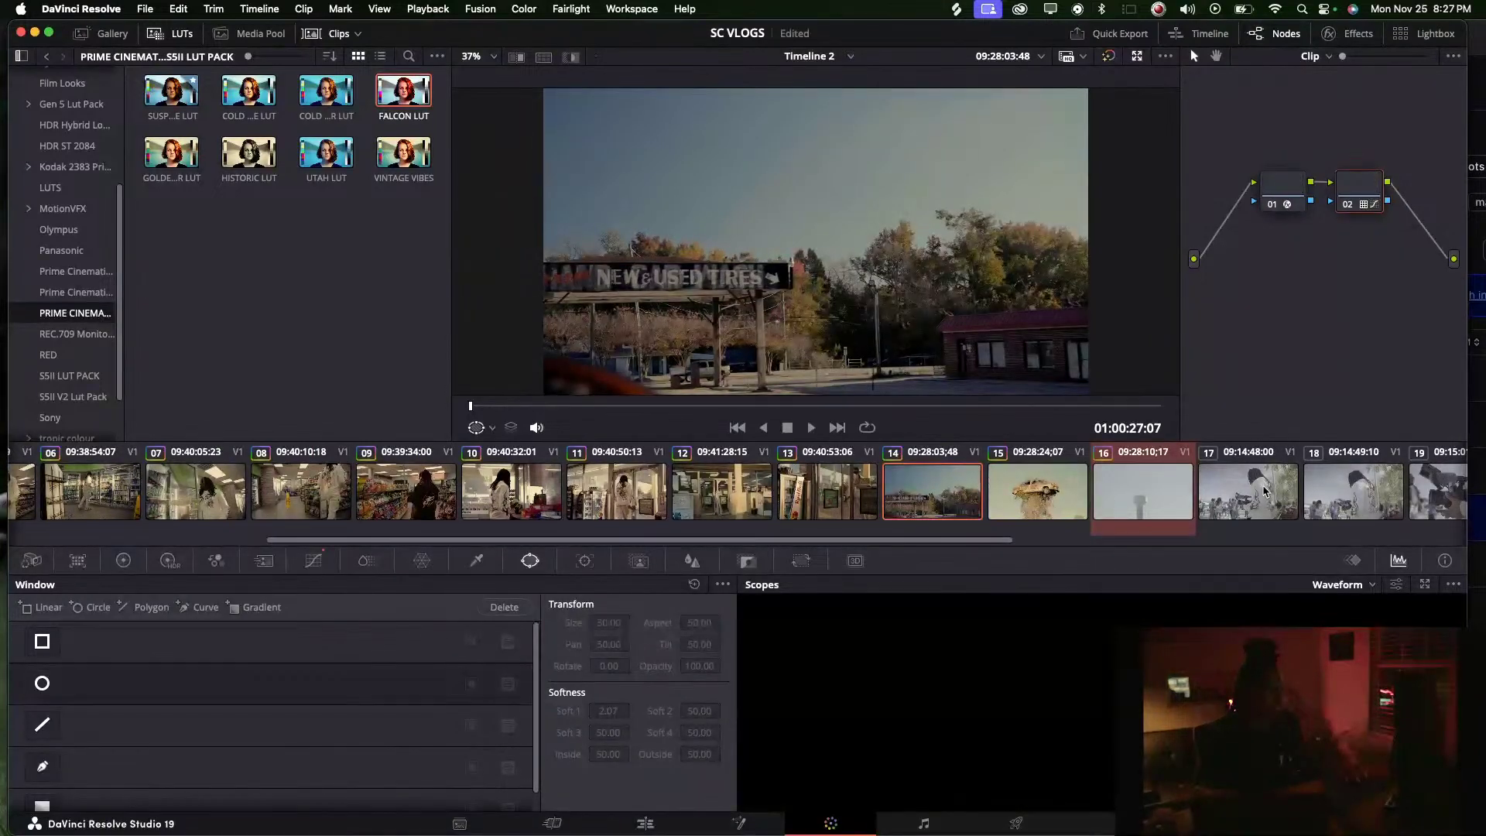
pyautogui.click(1270, 485)
pyautogui.hotkey('ctrl', 'v')
pyautogui.press('space')
pyautogui.press('space')
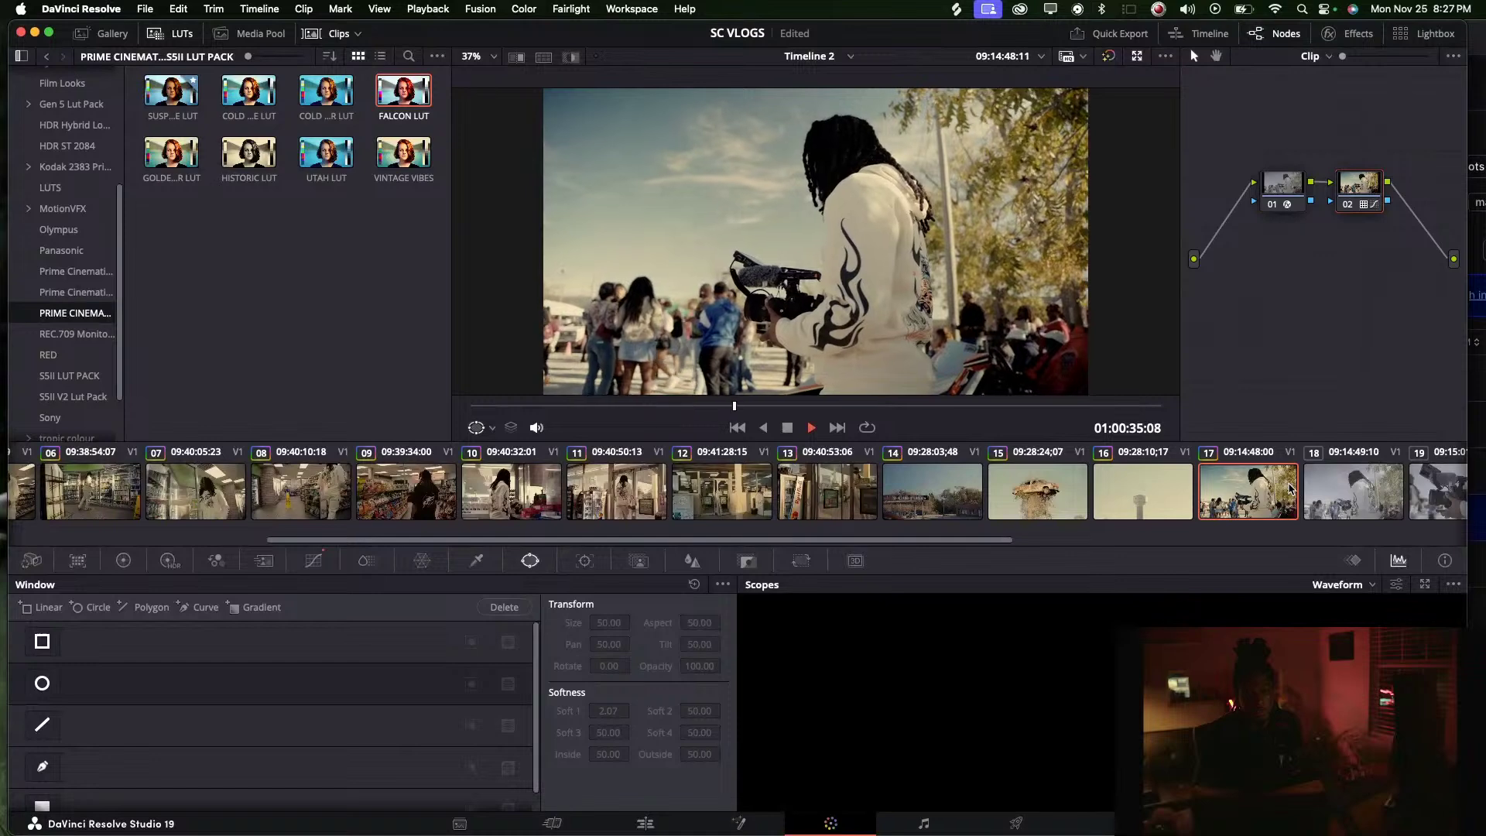
# Paste the same grade onto clips 18 and 19
pyautogui.click(1337, 501)
pyautogui.click(1418, 498)
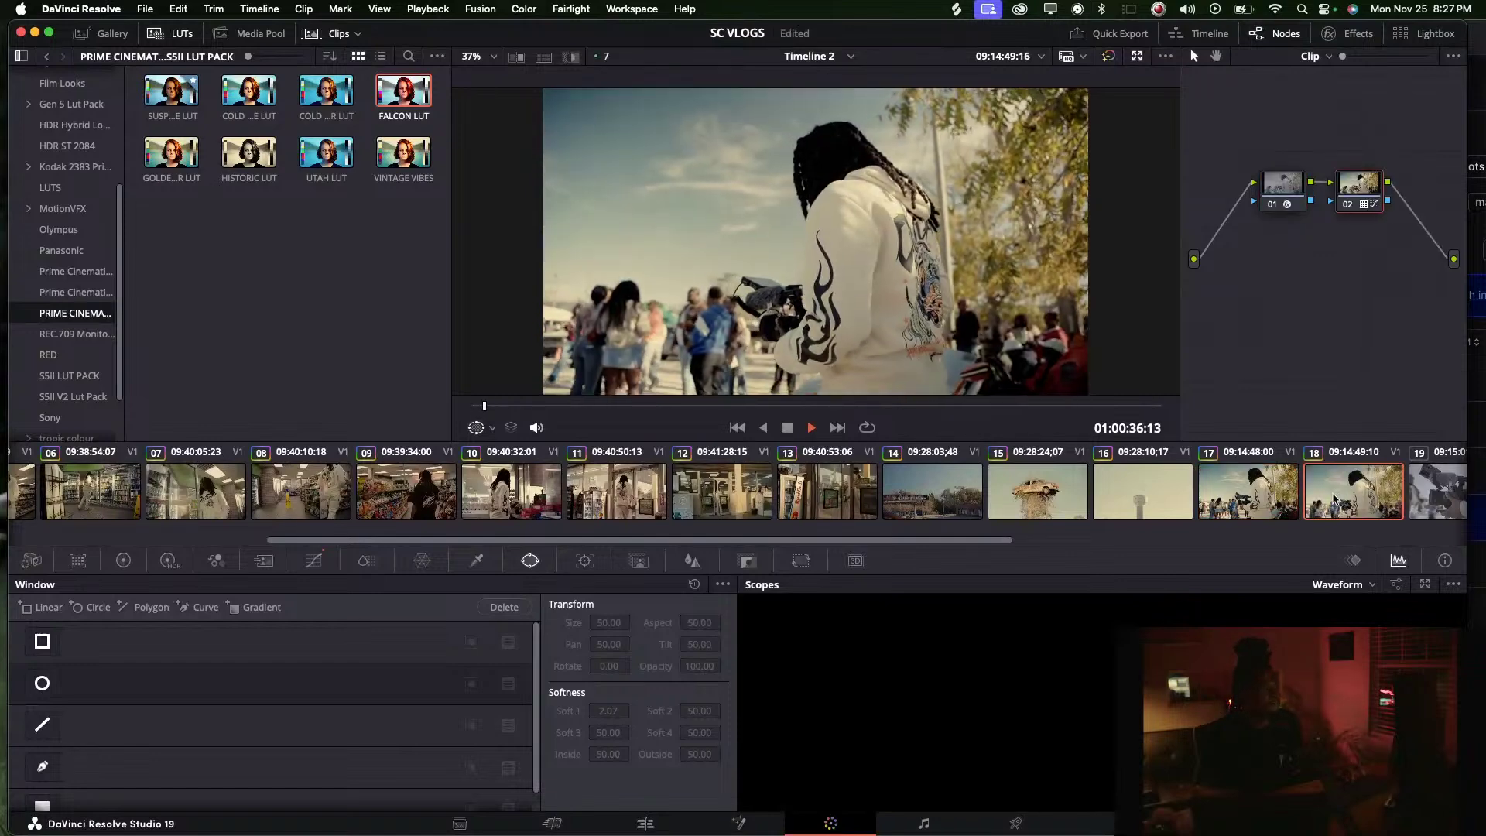
pyautogui.hotkey('ctrl', 'v')
# Adjust clip 19's custom curve, raising the shadow point and lowering the highlight point slightly
pyautogui.click(363, 562)
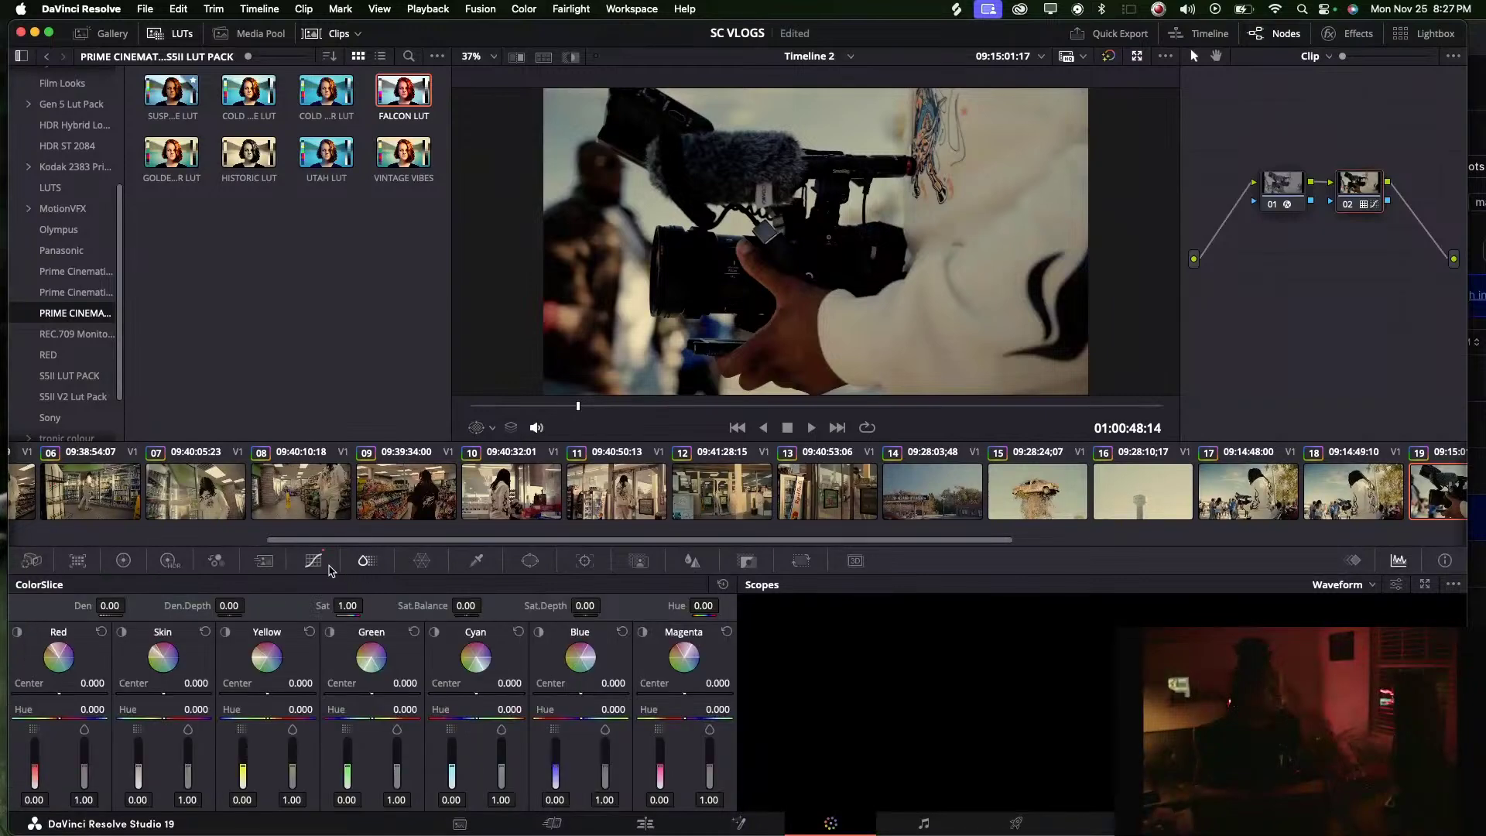
pyautogui.click(319, 563)
pyautogui.moveTo(118, 750); pyautogui.dragTo(121, 745)
pyautogui.moveTo(398, 640); pyautogui.dragTo(381, 647)
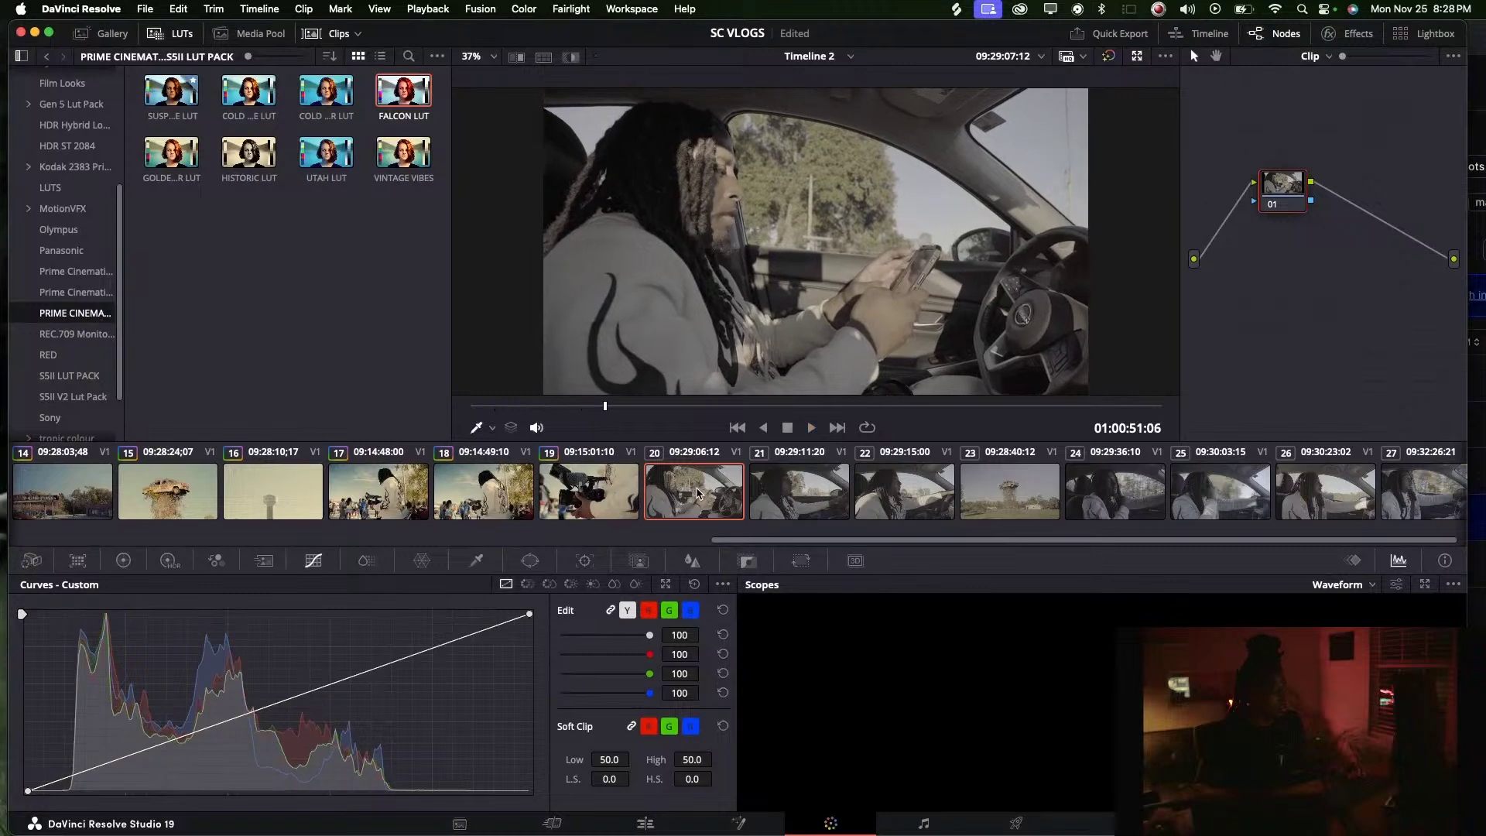
# Copy clip 19's grade onto in-car clip 20 and lower the highlight point of its custom curve
pyautogui.click(703, 496)
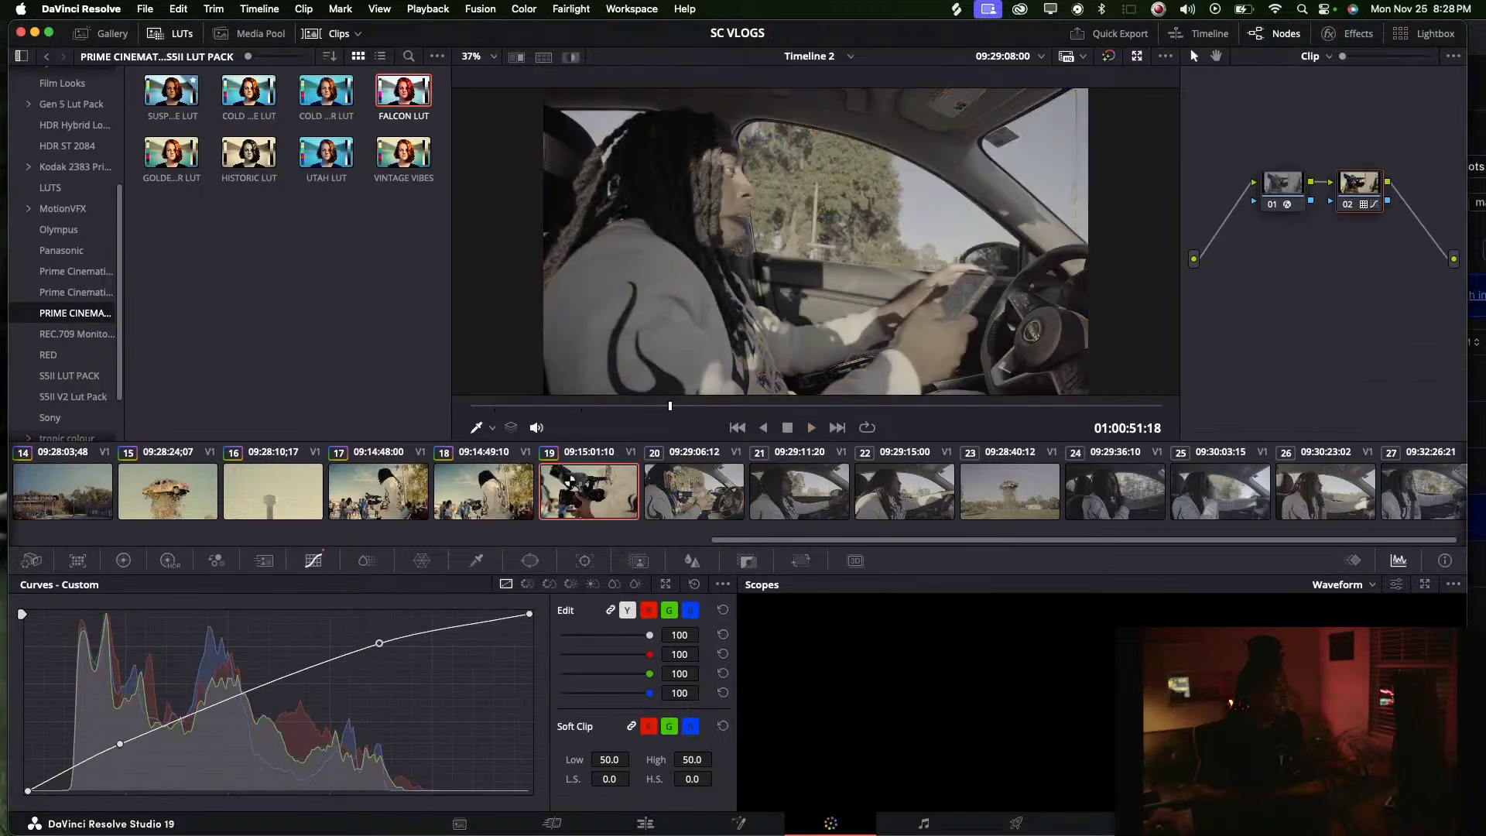
pyautogui.click(706, 490)
pyautogui.moveTo(378, 643)
pyautogui.mouseDown()
pyautogui.moveTo(392, 667)
pyautogui.moveTo(388, 654)
pyautogui.mouseUp()
pyautogui.press('space')
# Set clip 20's Shadows to -59.00 in the primaries and play the clip to check the look
pyautogui.click(124, 560)
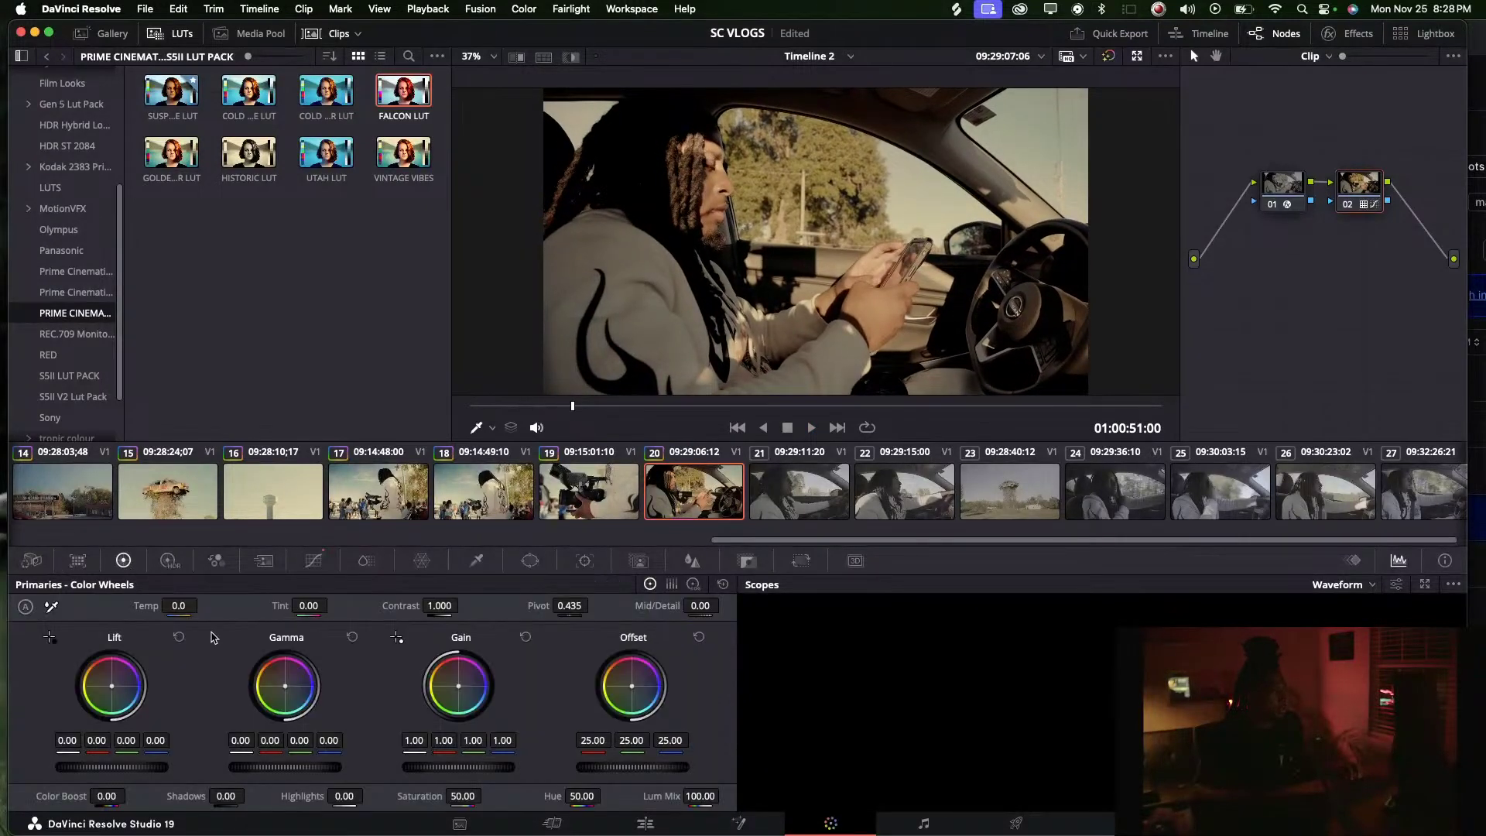
pyautogui.moveTo(226, 796); pyautogui.dragTo(233, 803)
pyautogui.press('space')
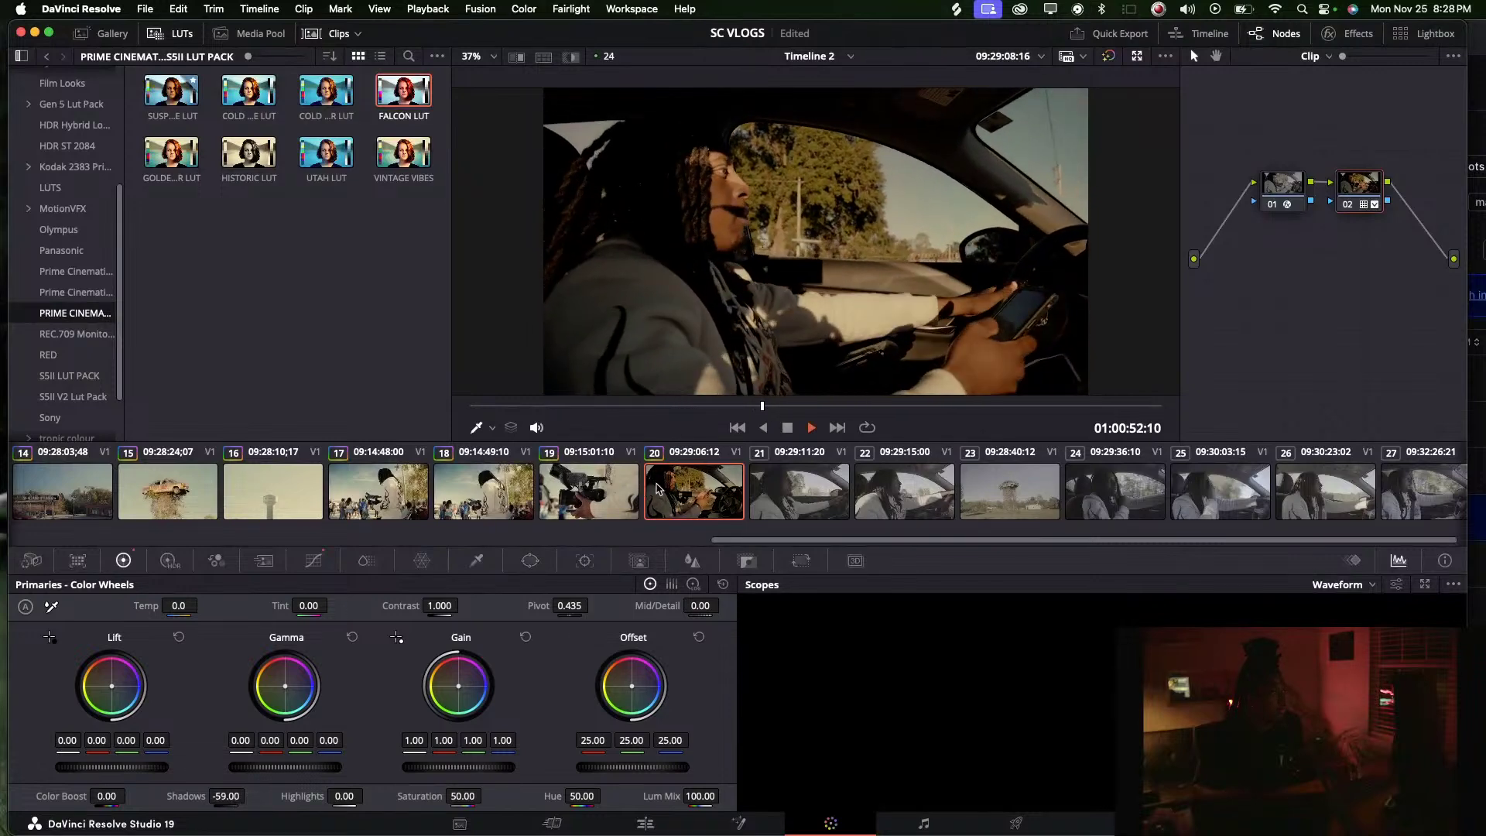
pyautogui.press('space')
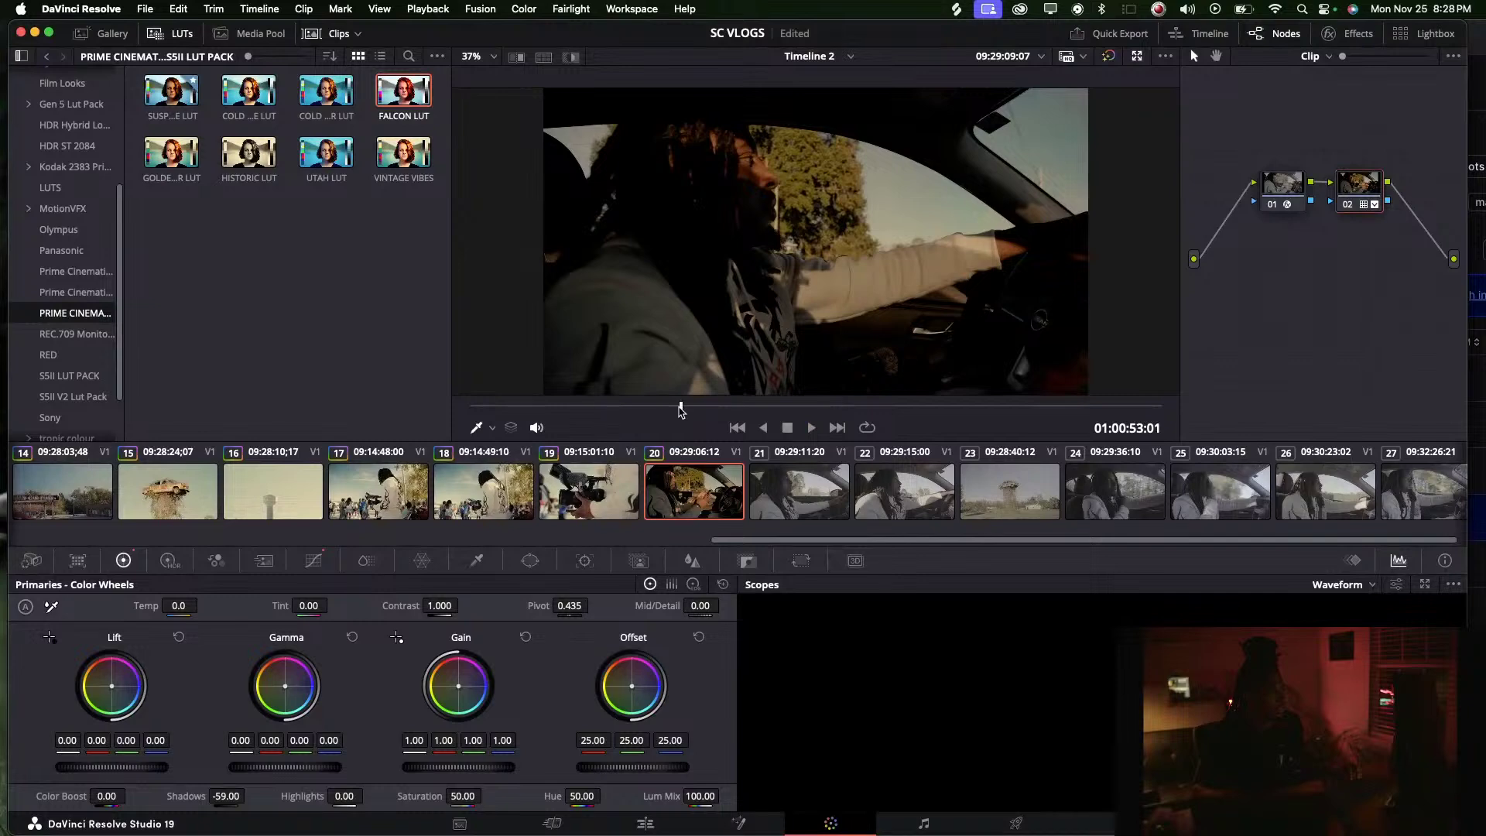
pyautogui.press('space')
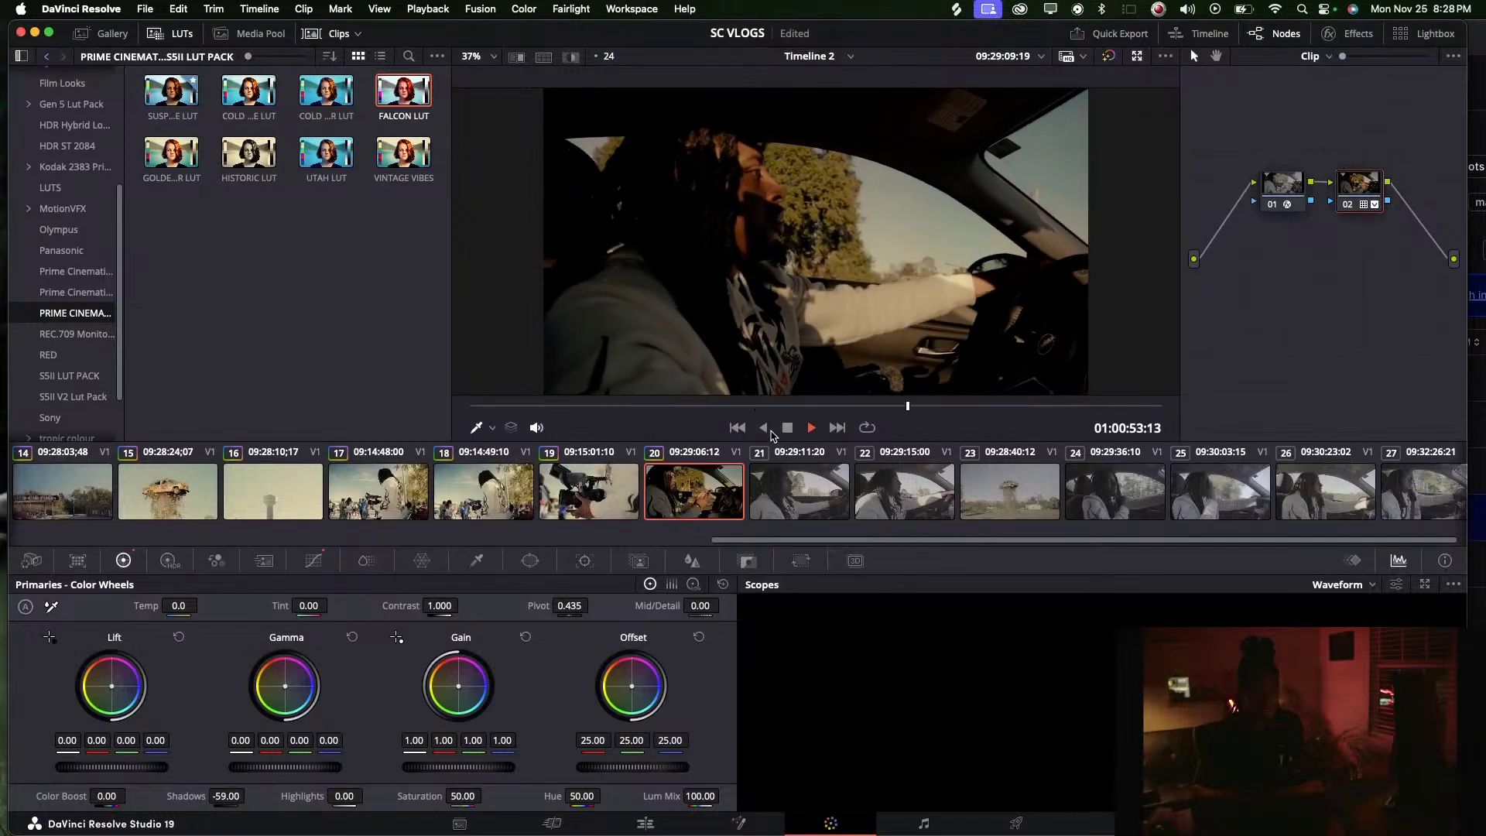
pyautogui.click(752, 476)
pyautogui.click(717, 476)
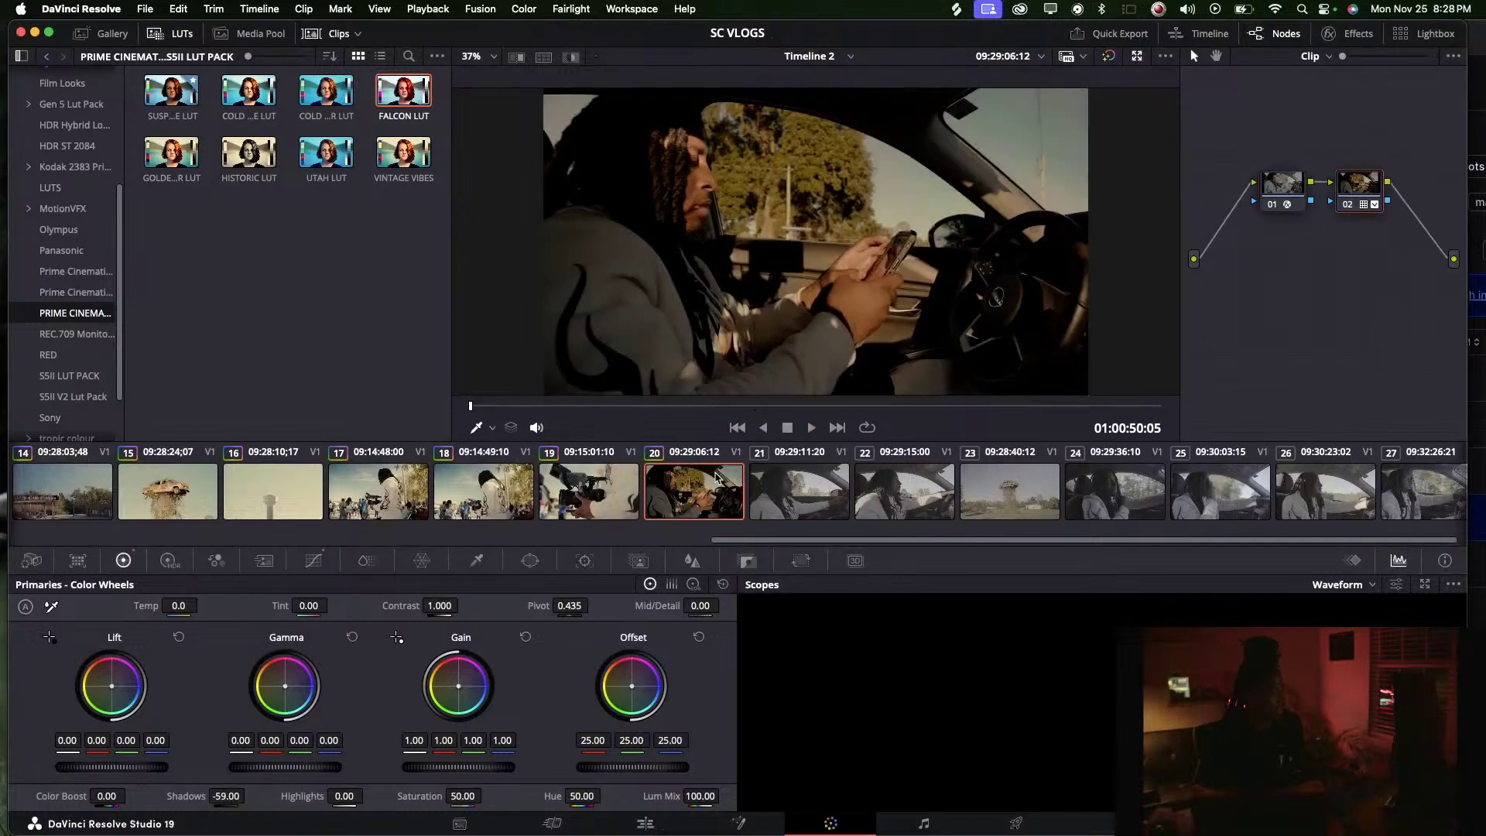
# Paste clip 20's grade onto in-car clips 21 and 22 and play clip 22 briefly
pyautogui.click(781, 487)
pyautogui.click(861, 489)
pyautogui.press('space')
pyautogui.press('space')
# Try brightening clip 22 with Shadows at -31.50 and raised custom curve points, and remove its grade again
pyautogui.moveTo(226, 796); pyautogui.dragTo(249, 796)
pyautogui.press('space')
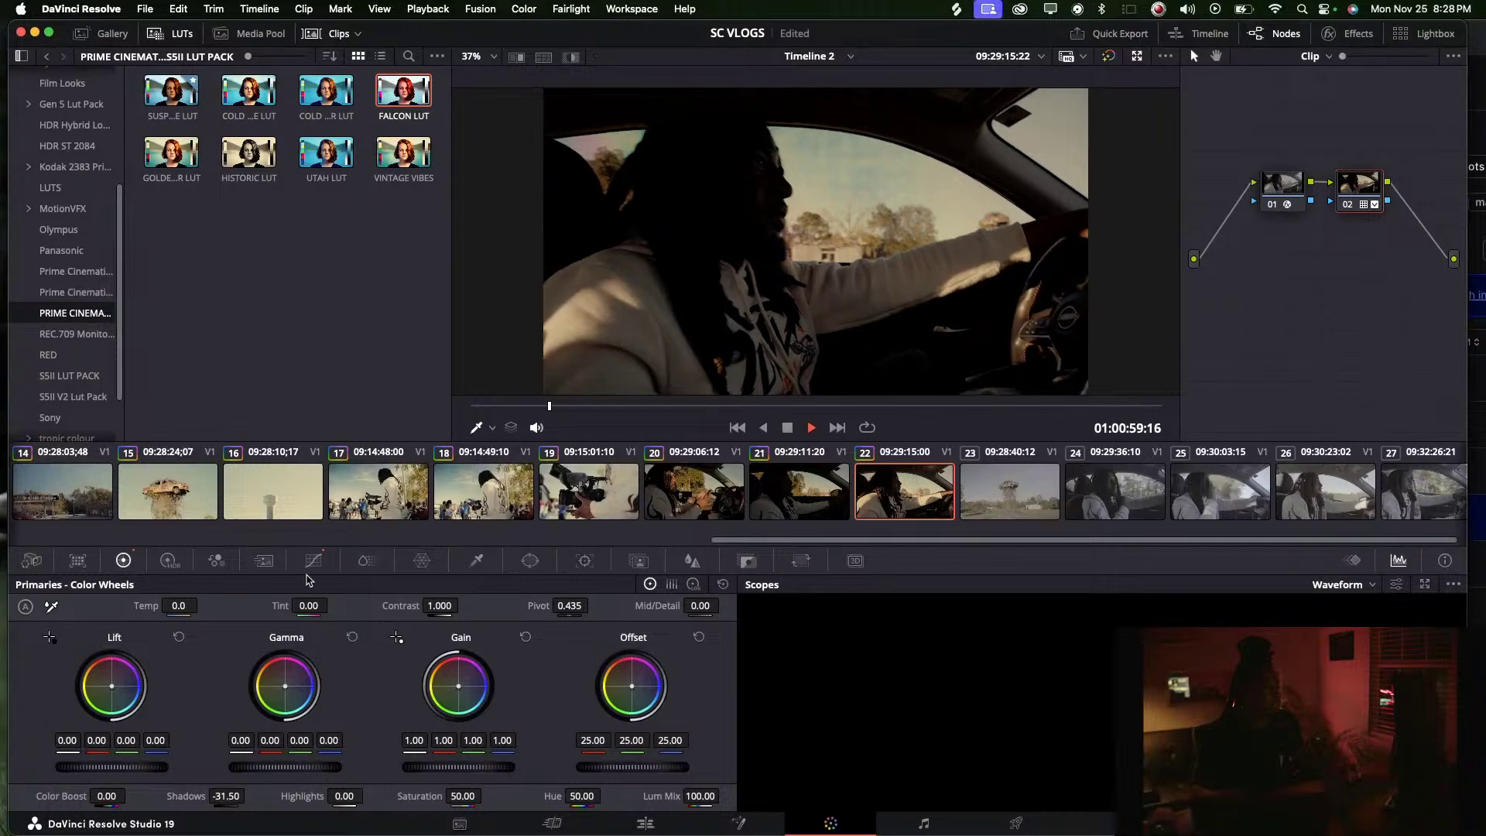
pyautogui.click(313, 560)
pyautogui.moveTo(381, 658); pyautogui.dragTo(377, 657)
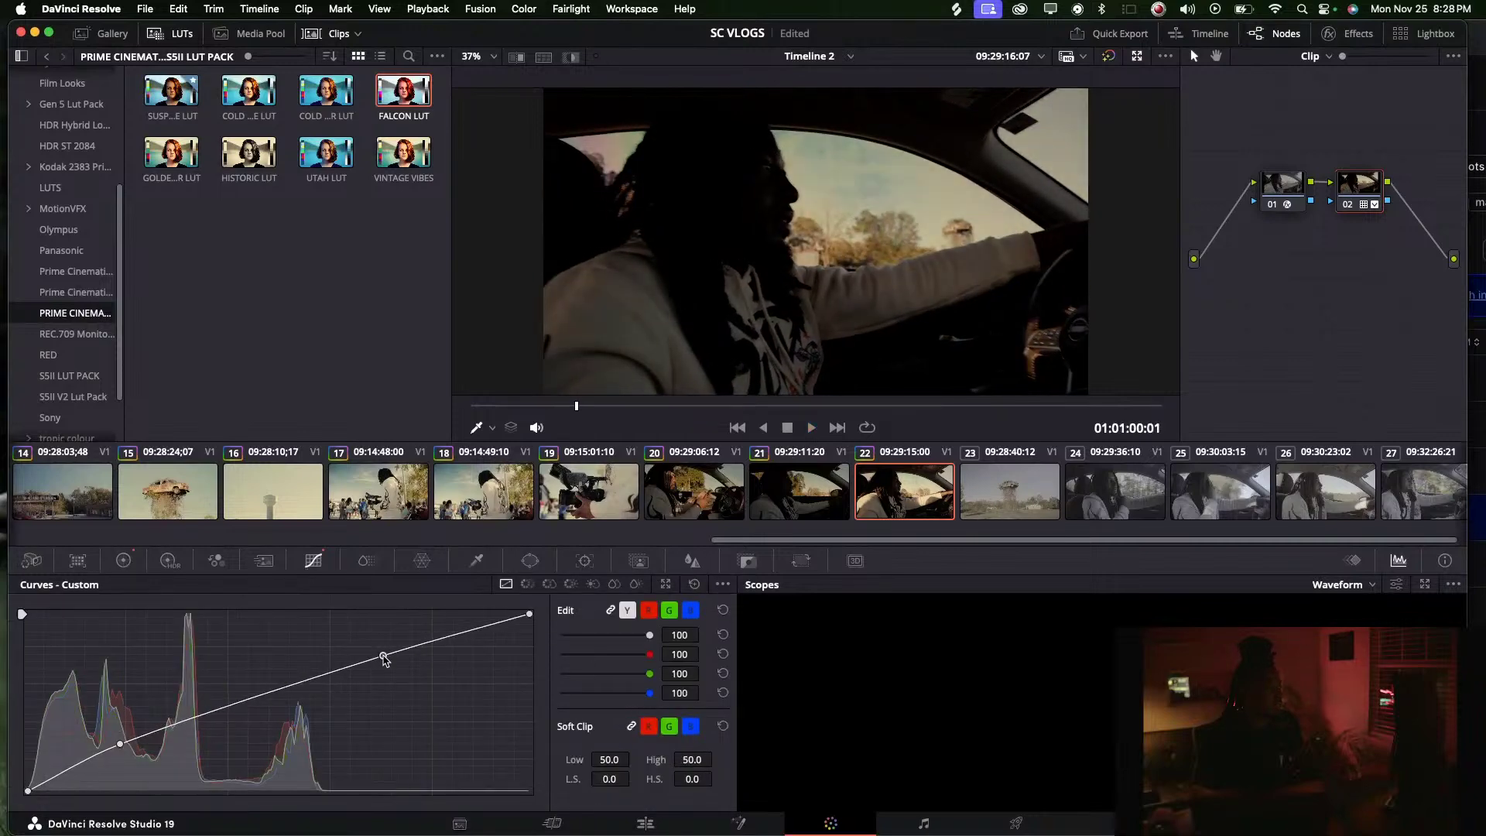
pyautogui.moveTo(123, 745); pyautogui.dragTo(119, 737)
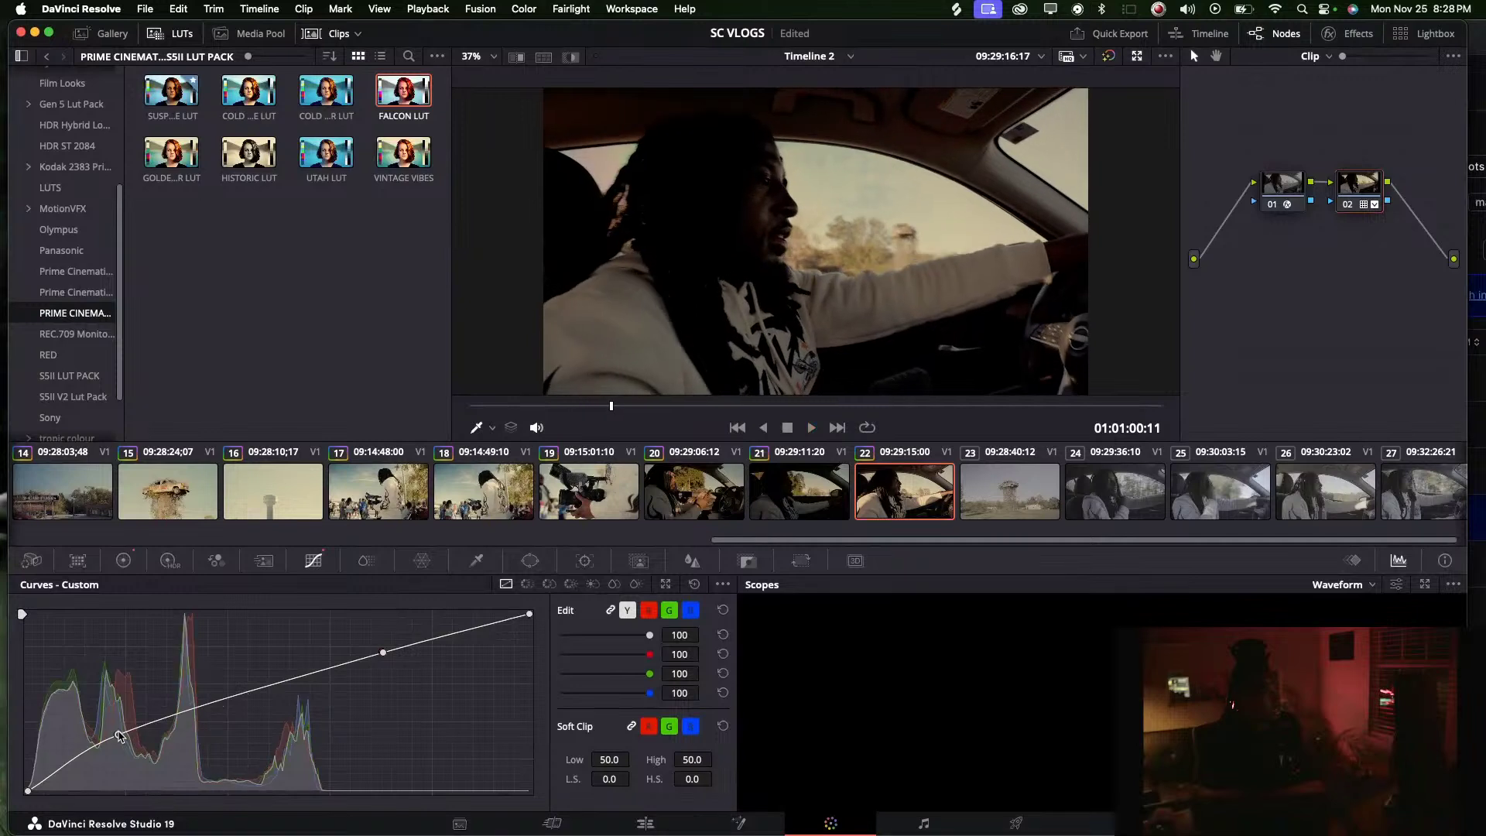
pyautogui.press('BackSpace')
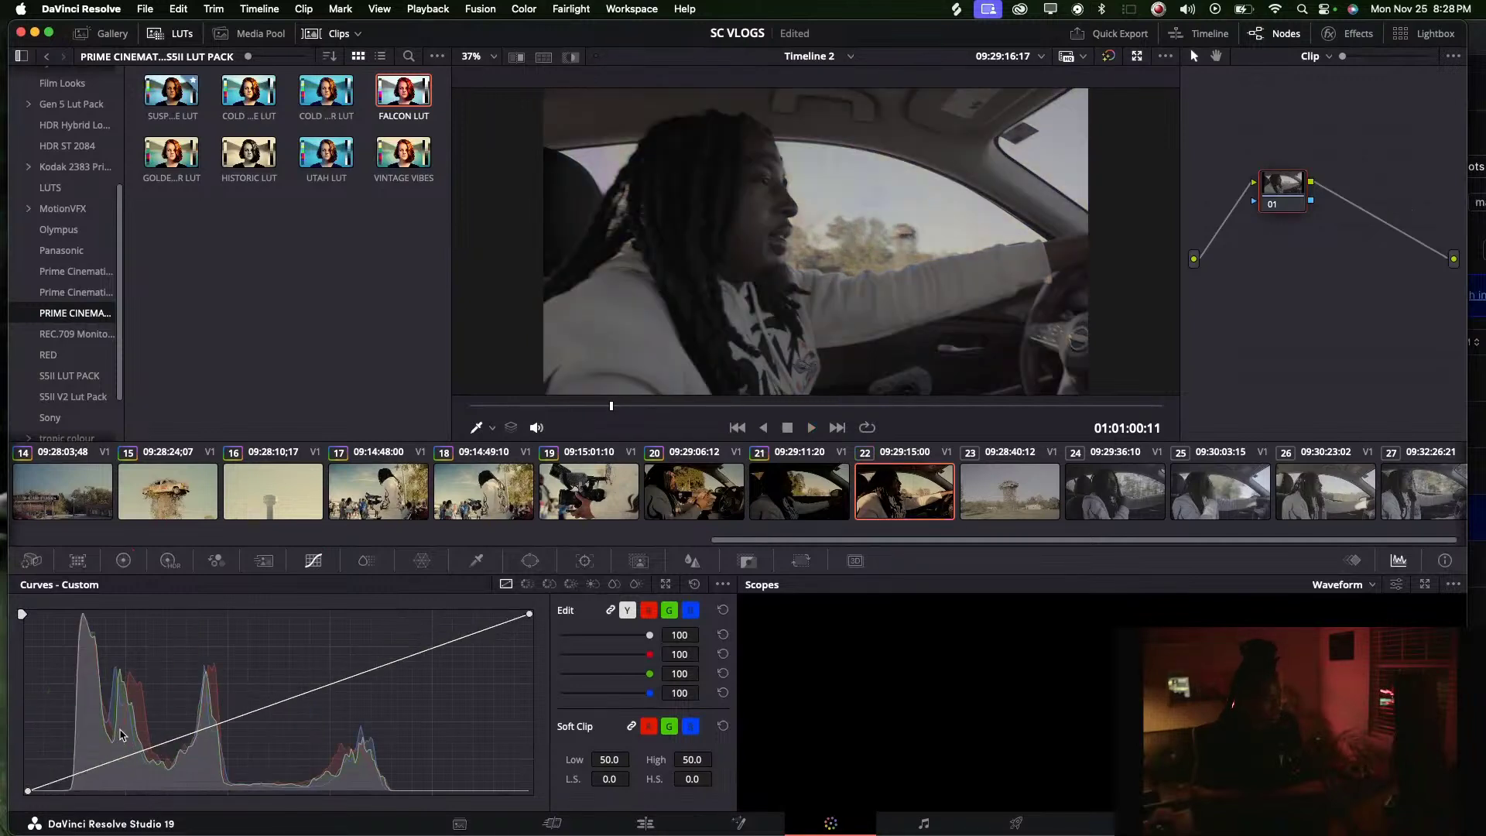
pyautogui.press('space')
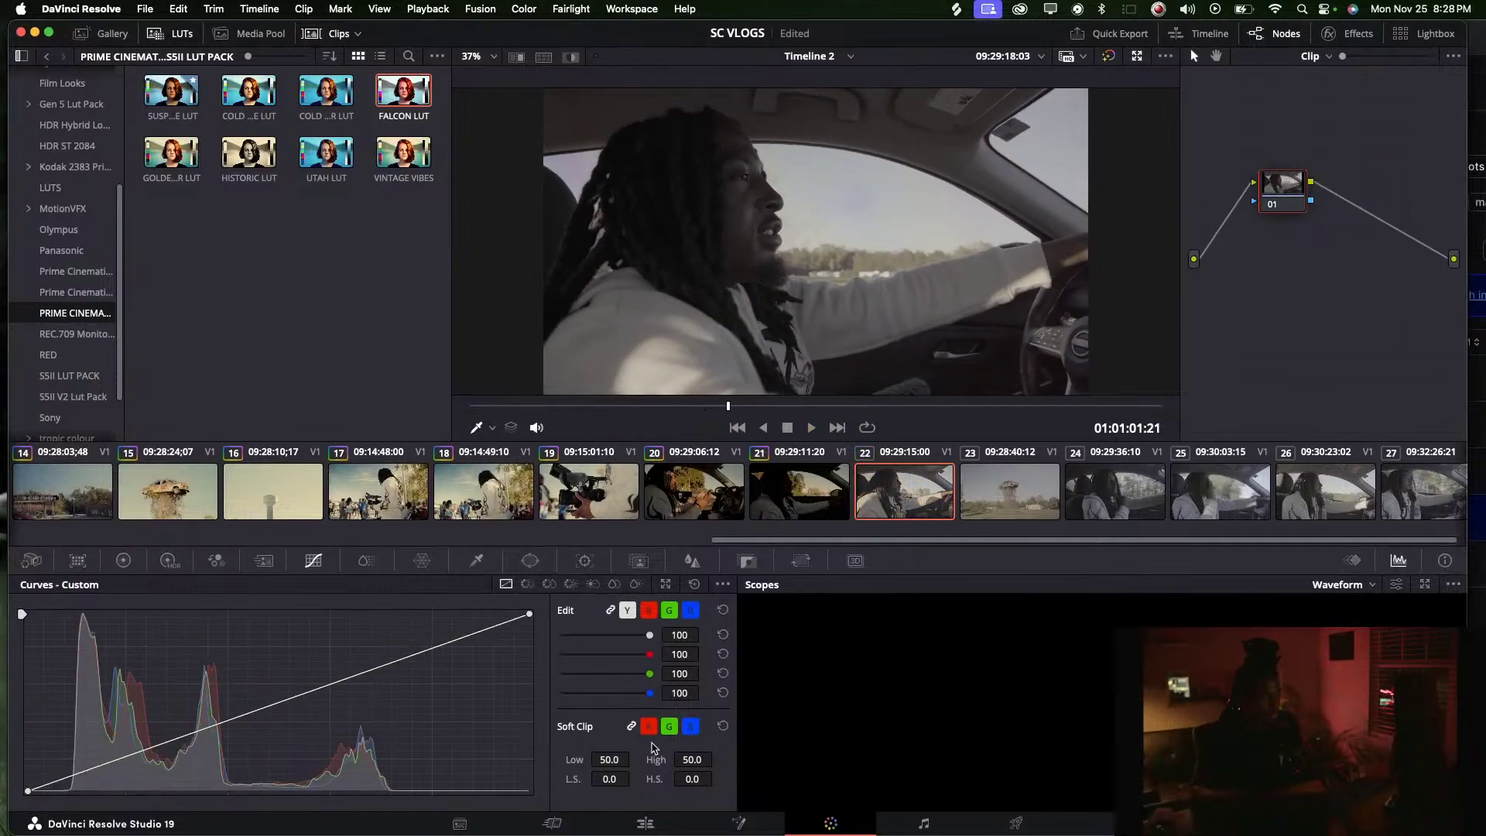
# Paste the in-car grade onto vine-covered car clip 23 and raise the shadow and highlight points of its custom curve
pyautogui.click(1005, 500)
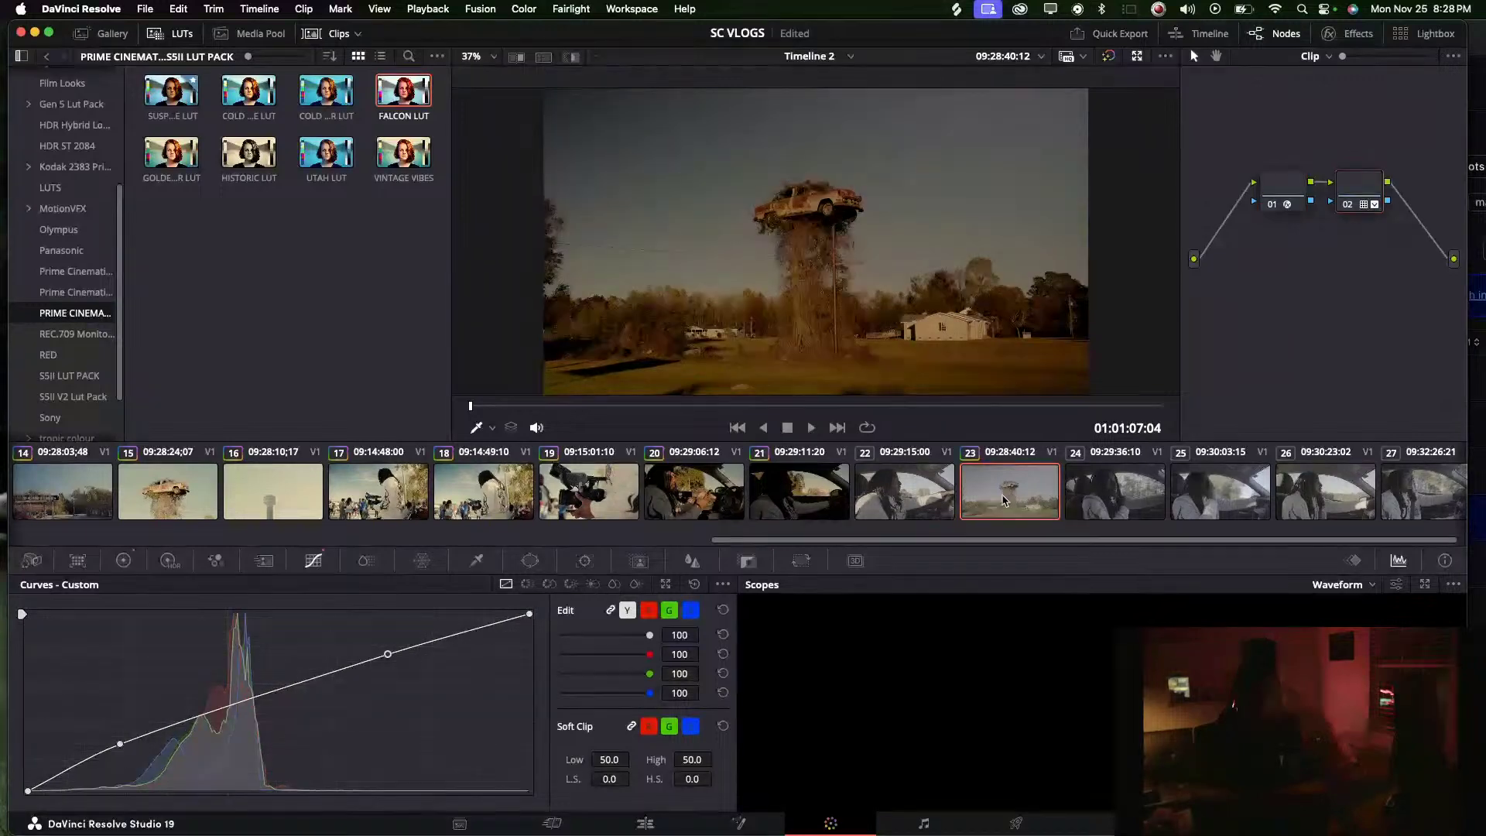
pyautogui.press('space')
pyautogui.moveTo(118, 746)
pyautogui.mouseDown()
pyautogui.moveTo(133, 700)
pyautogui.moveTo(155, 726)
pyautogui.moveTo(118, 741)
pyautogui.mouseUp()
pyautogui.moveTo(388, 653)
pyautogui.mouseDown()
pyautogui.moveTo(374, 630)
pyautogui.moveTo(367, 644)
pyautogui.mouseUp()
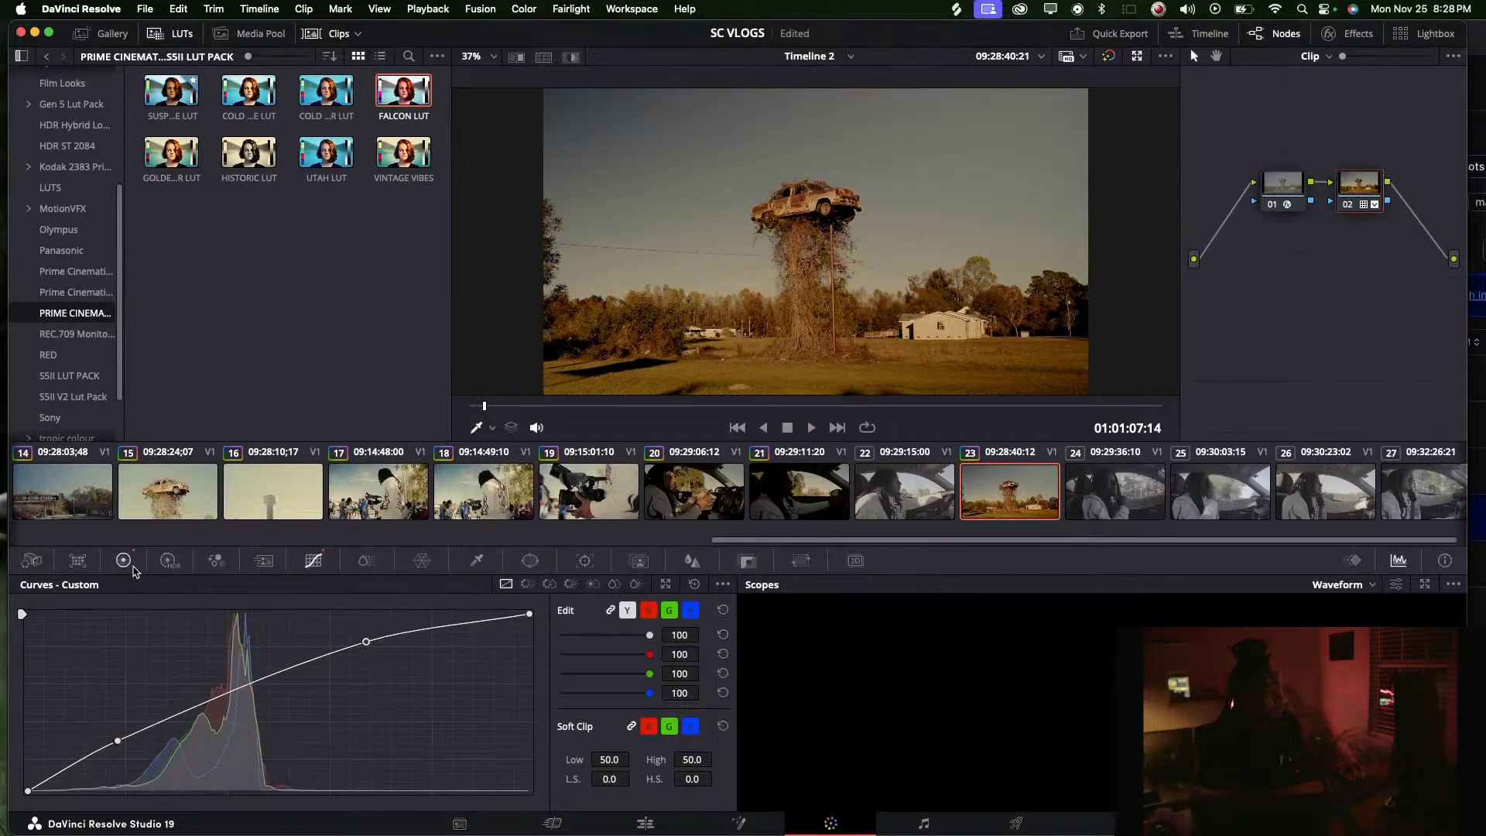
# Compare clip 23 with its node off and on, and cool it by setting Temp to -340.0
pyautogui.click(125, 562)
pyautogui.hotkey('ctrl', 'd')
pyautogui.hotkey('ctrl', 'd')
pyautogui.moveTo(179, 605); pyautogui.dragTo(162, 605)
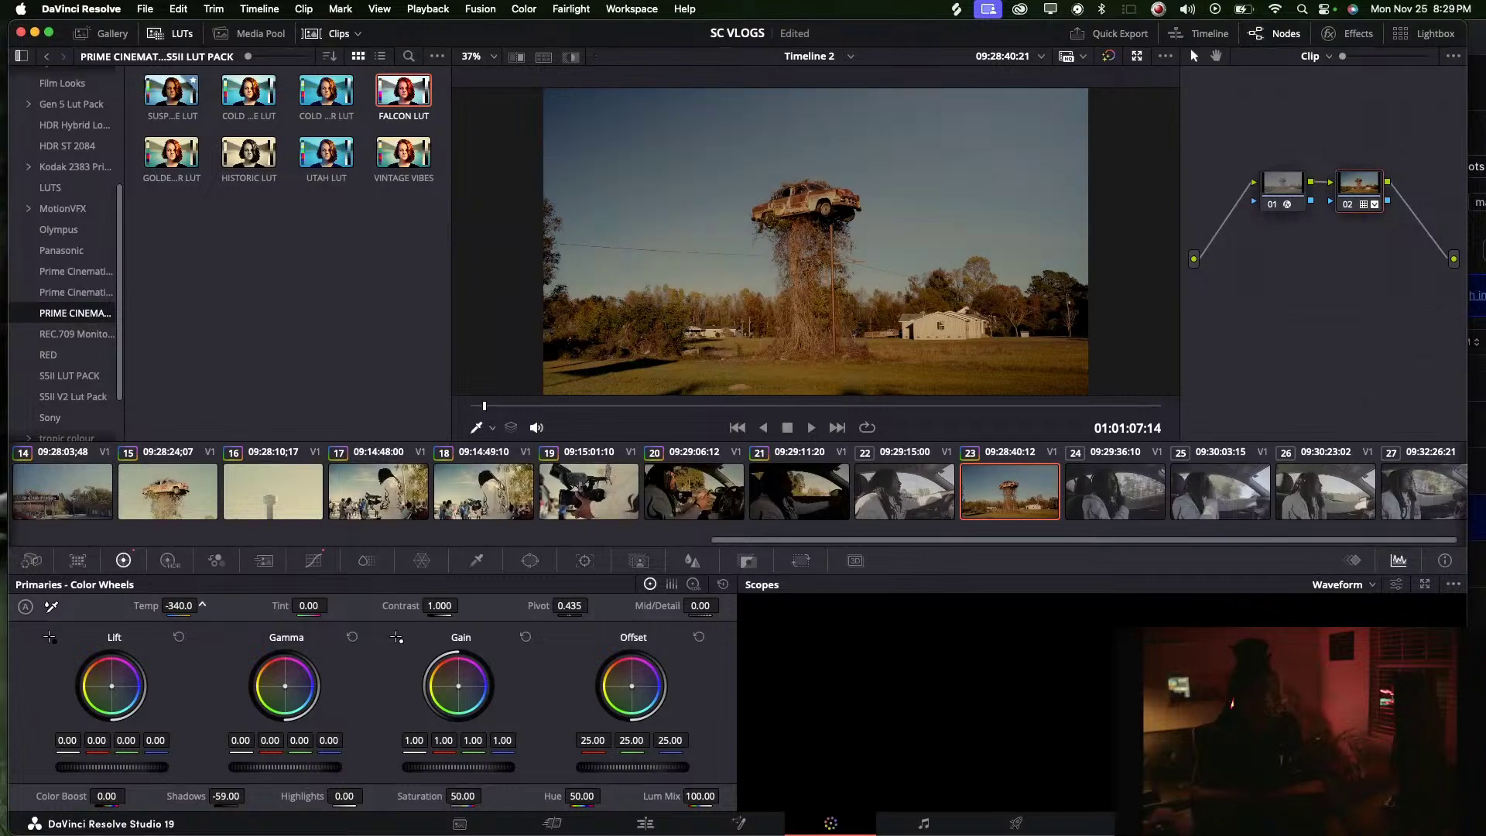
pyautogui.click(1031, 508)
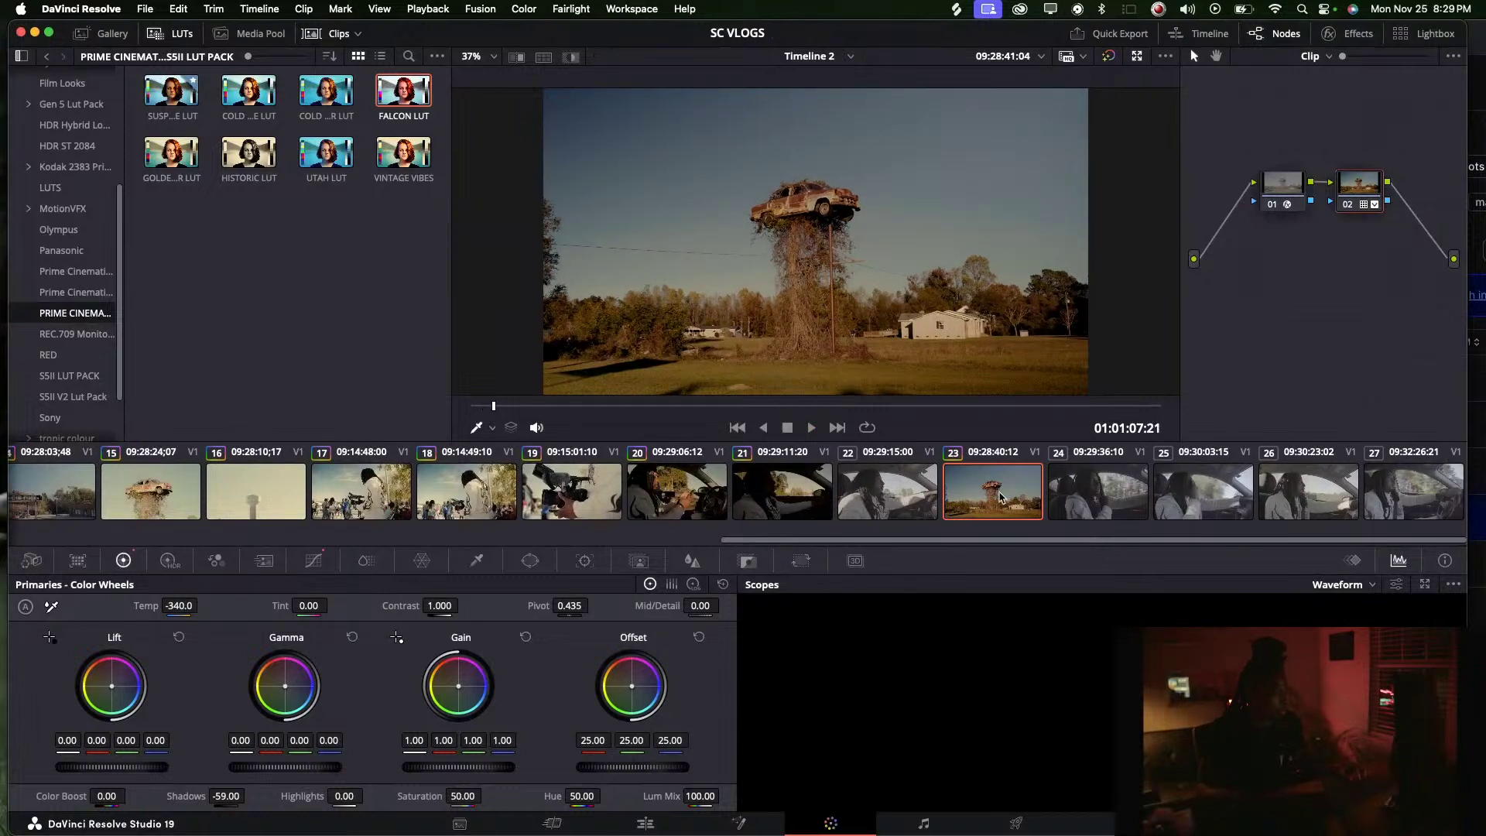
# Look over the ungraded in-car clips 24 to 26 and compare them with graded clip 23
pyautogui.click(1055, 489)
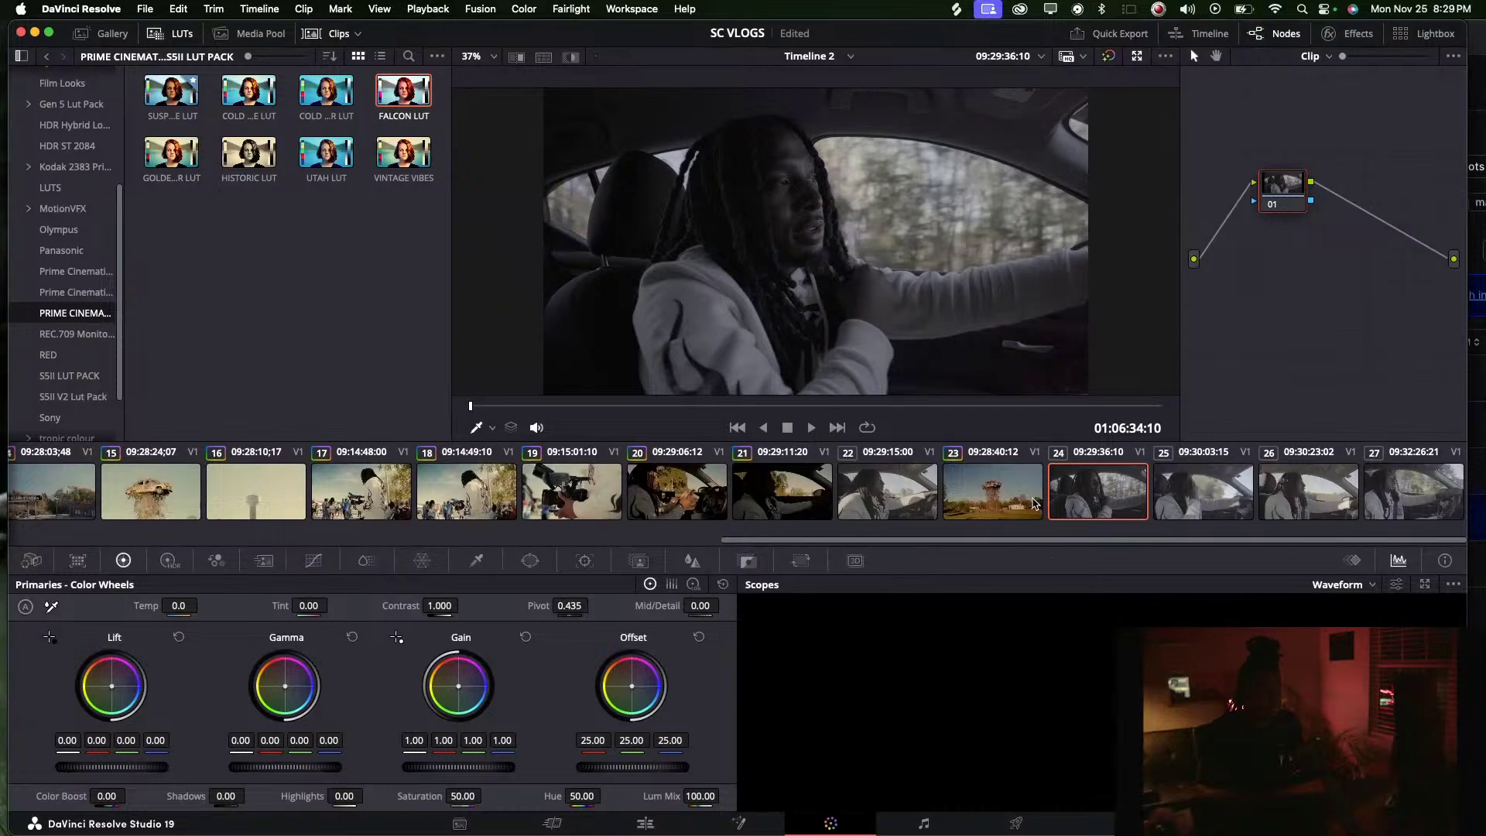
pyautogui.click(1291, 501)
pyautogui.click(1203, 501)
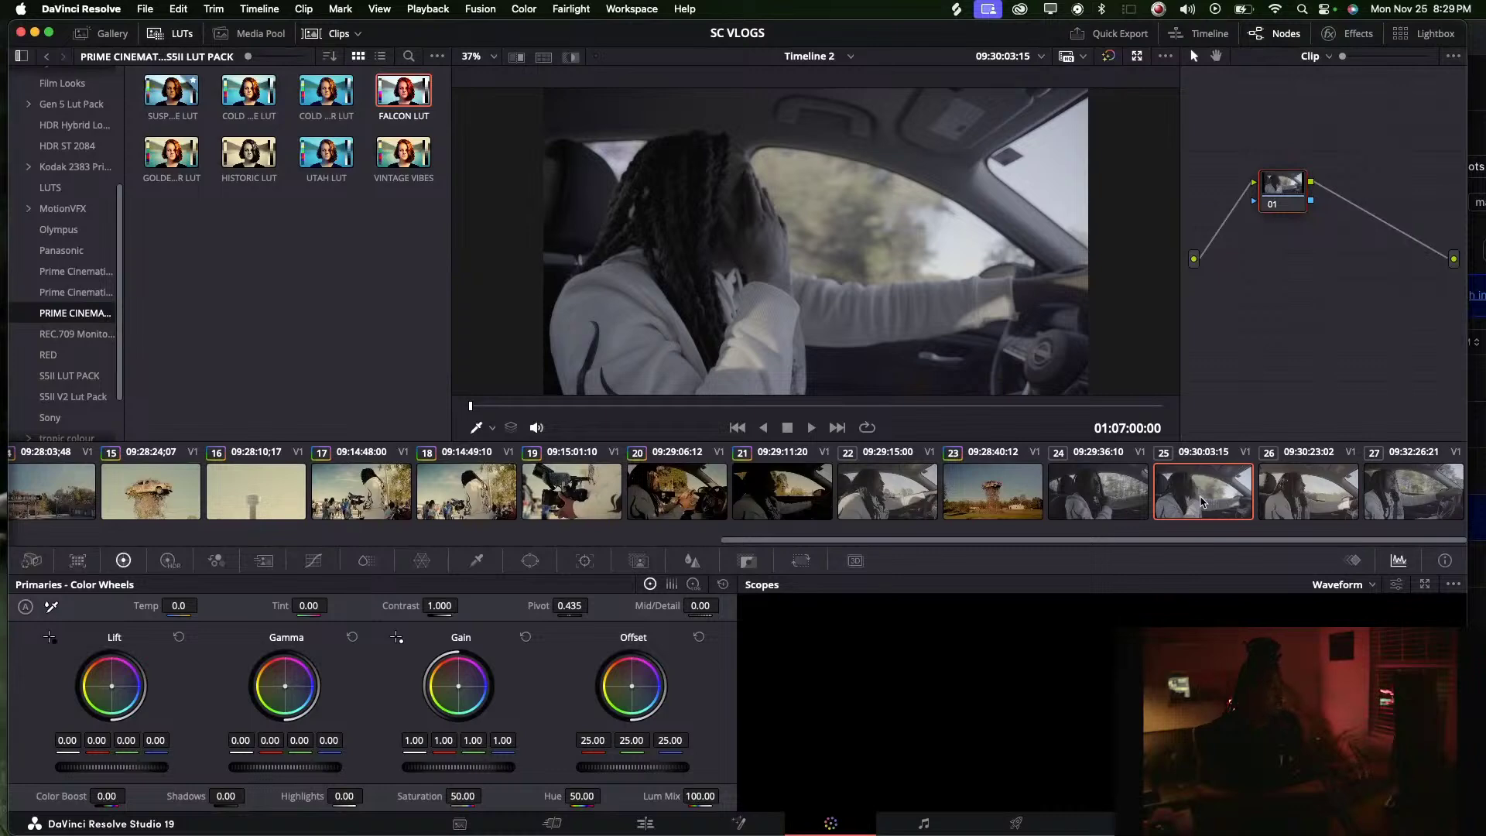
pyautogui.click(1093, 495)
pyautogui.click(977, 485)
pyautogui.click(1140, 488)
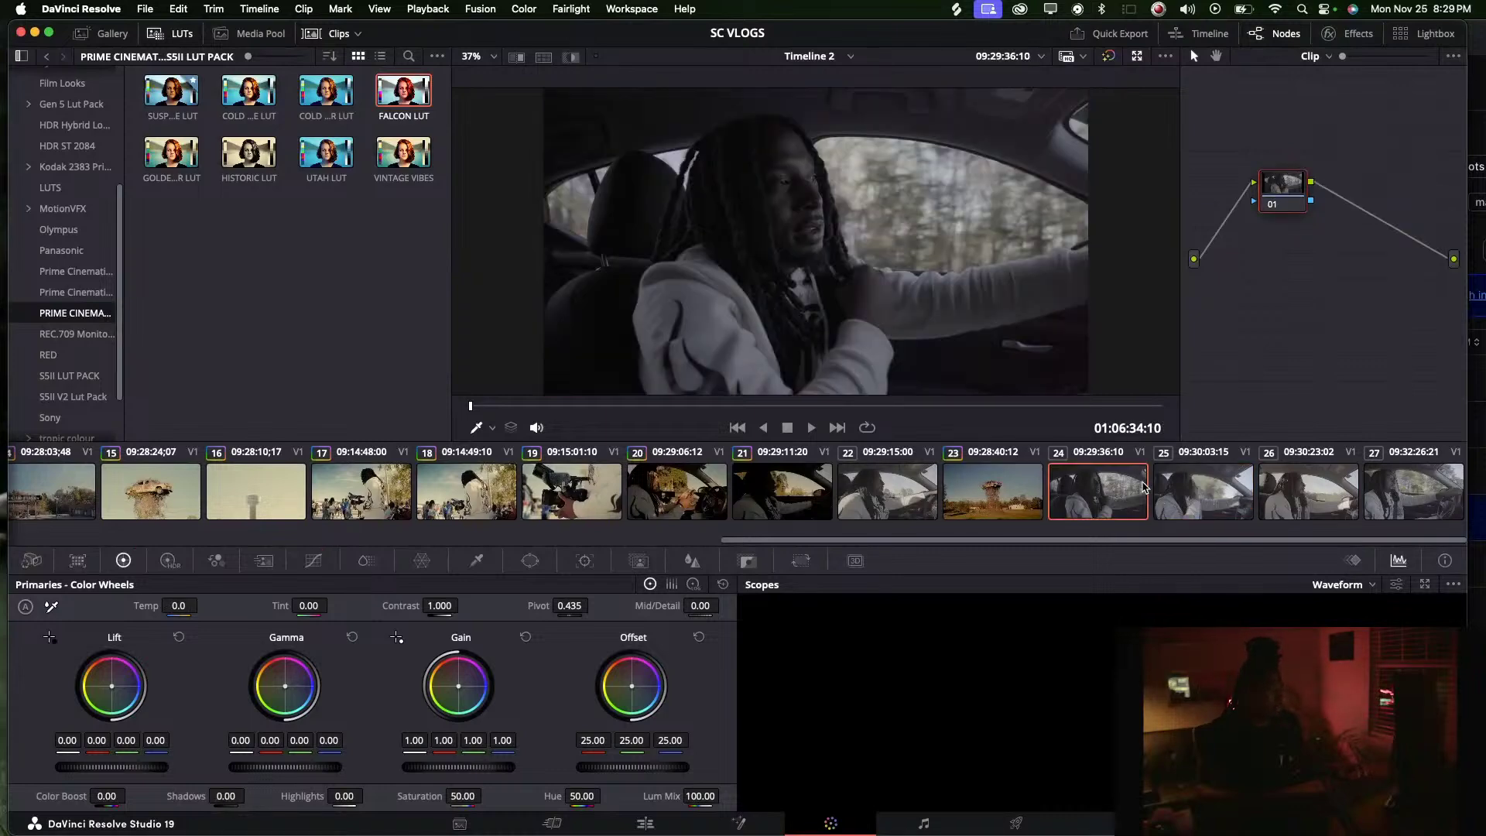
pyautogui.press('super+Home')
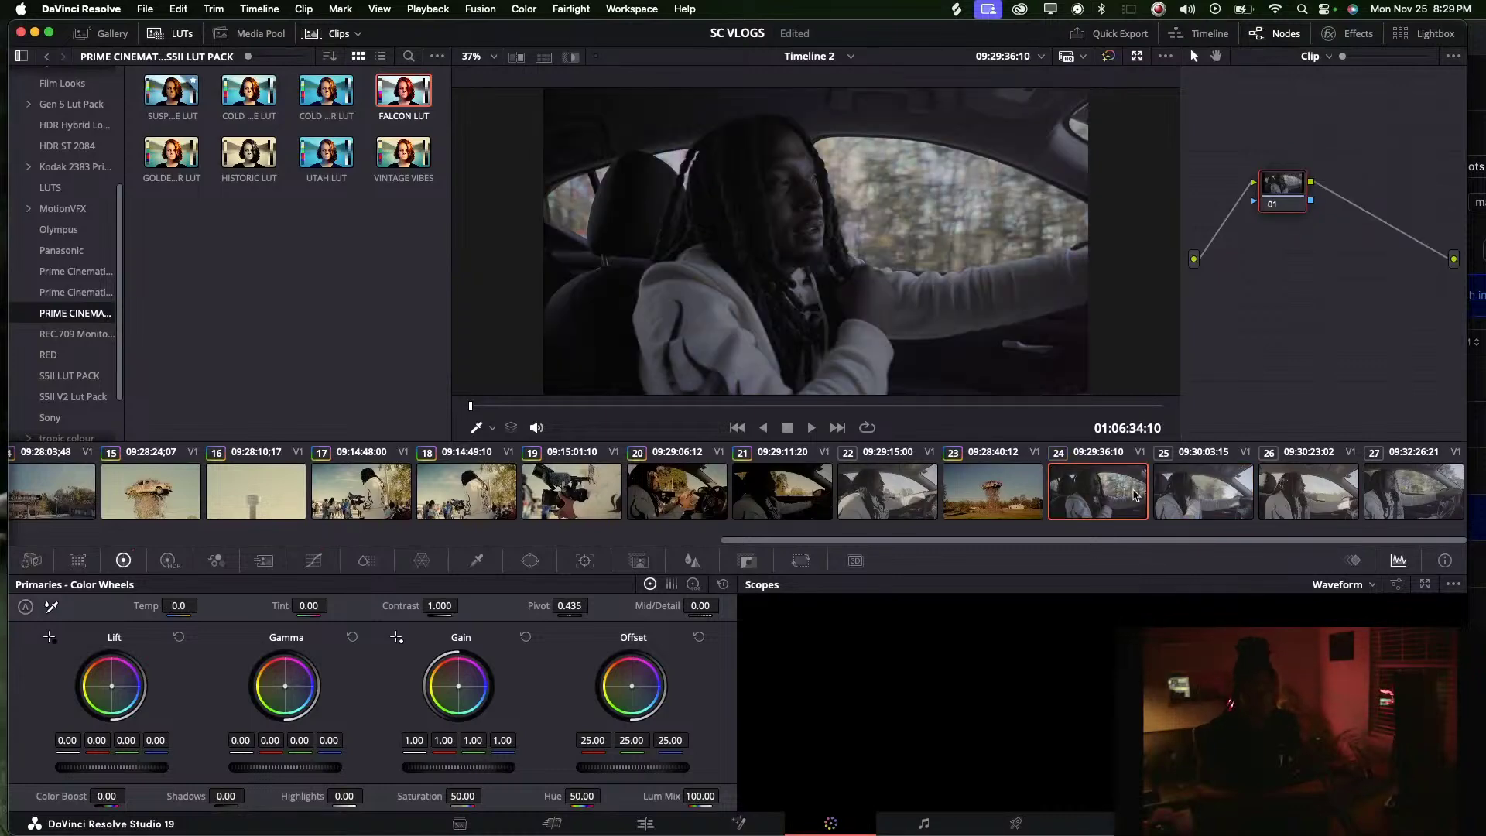
pyautogui.click(1225, 488)
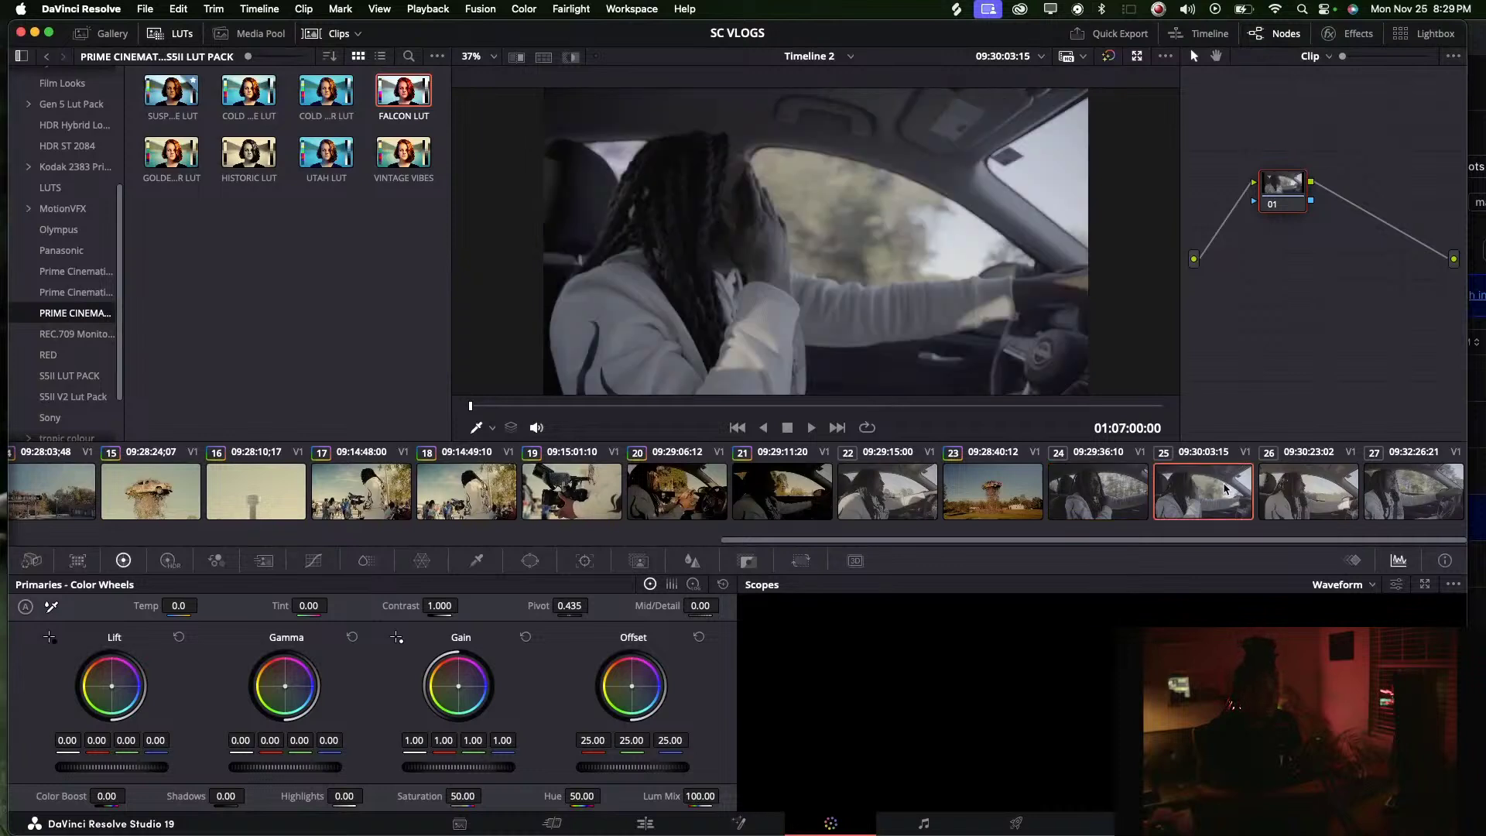